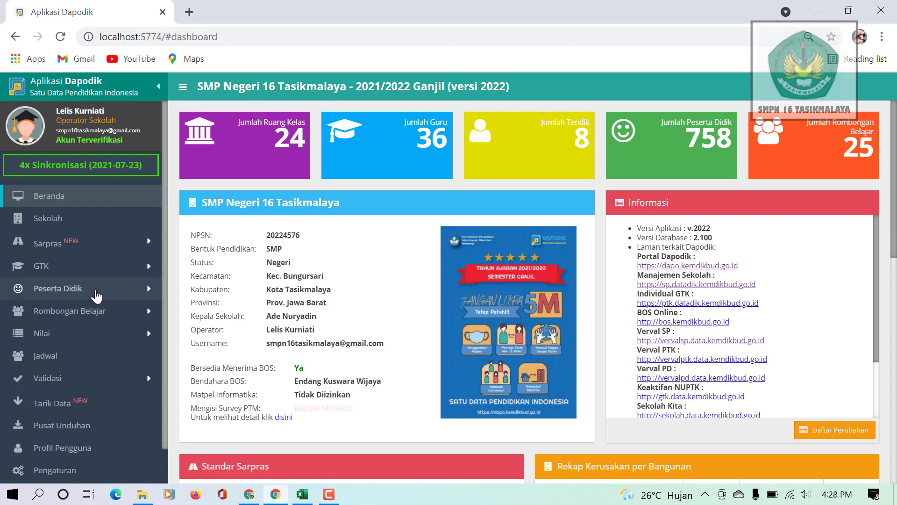
- Open the Peserta Didik student list, dismiss the information notice and enlarge the student table
left_click(105, 294)
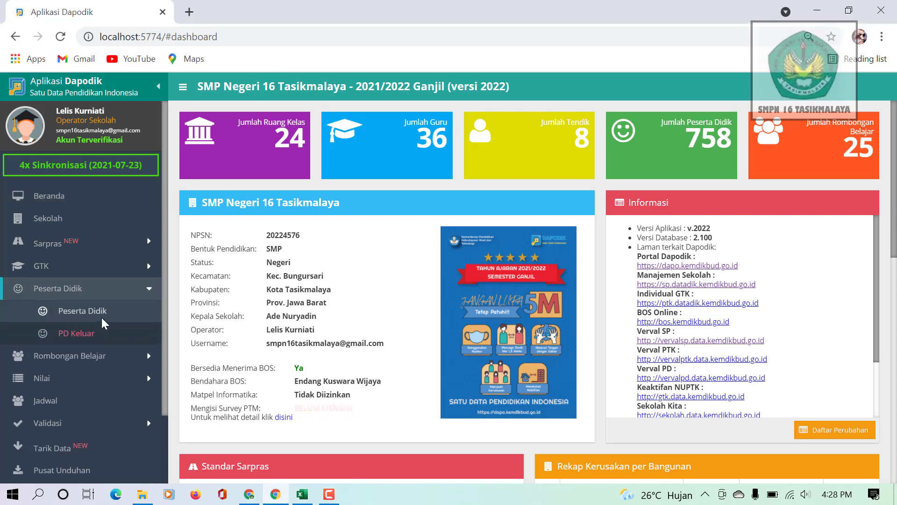
left_click(102, 317)
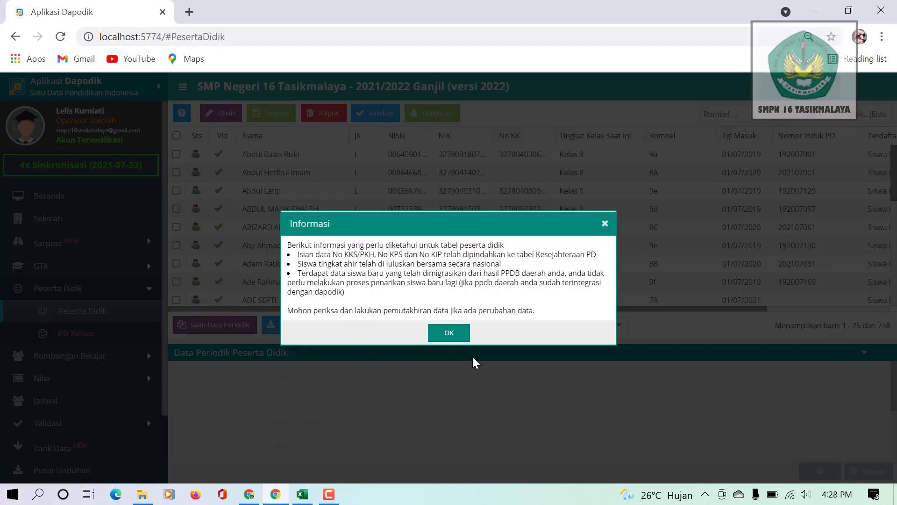
left_click(449, 332)
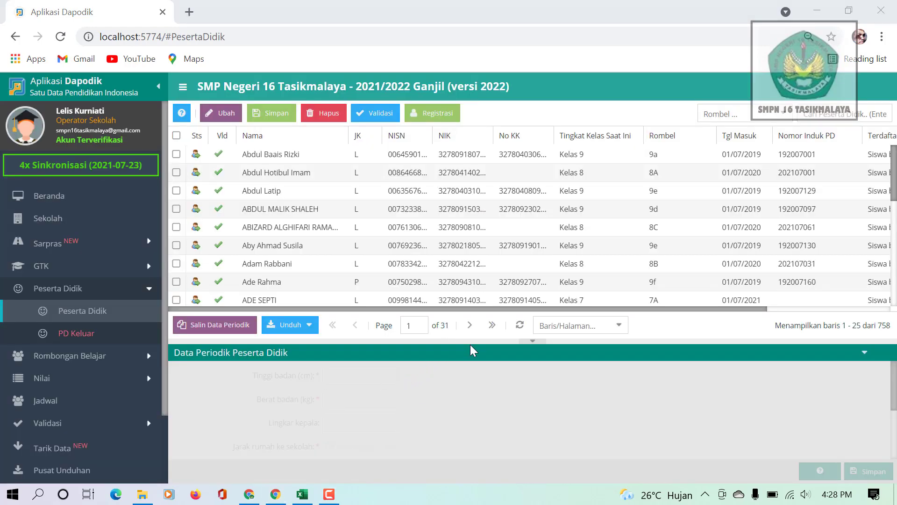
left_click_drag(469, 343, 470, 450)
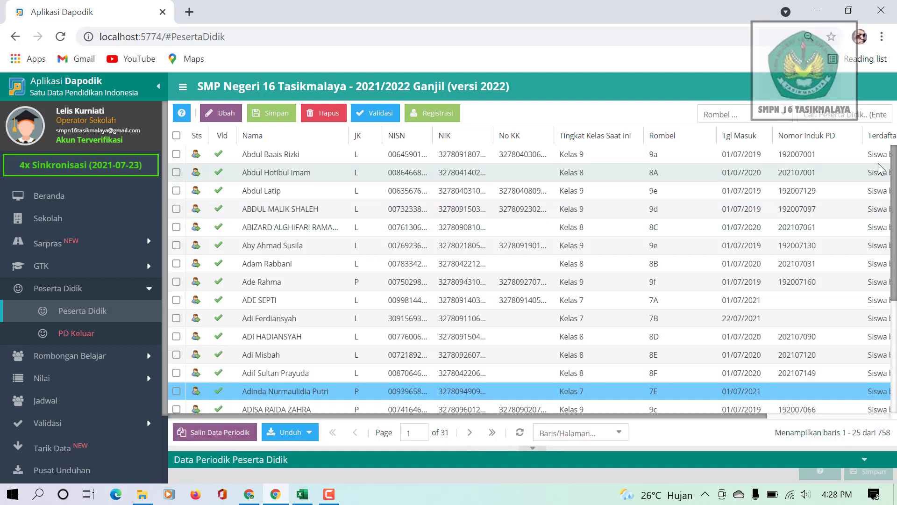
- Filter the student list to class (Rombel) 7A and show 50 rows per page
left_click(787, 121)
left_click(787, 120)
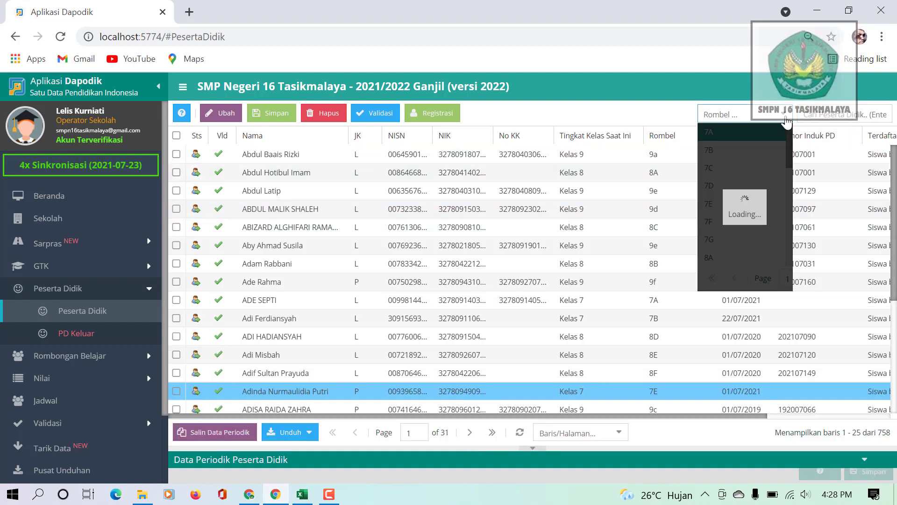
left_click(761, 134)
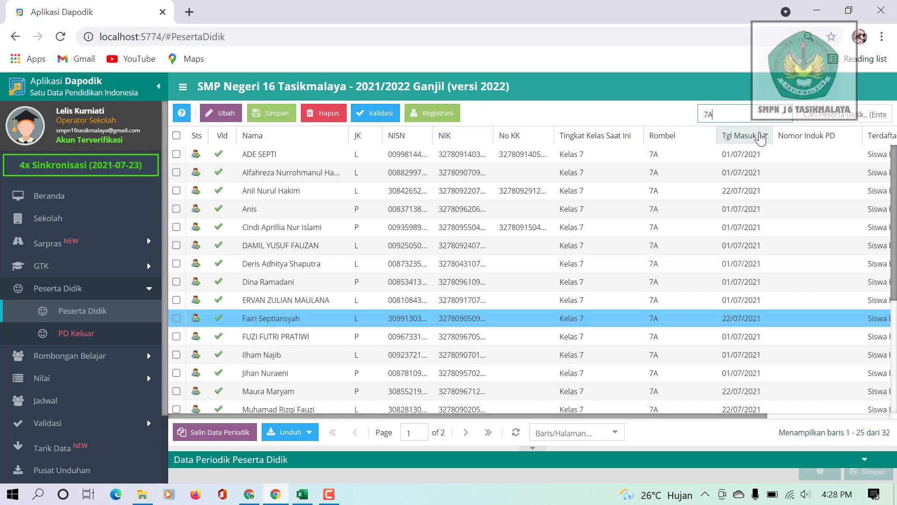
left_click(615, 438)
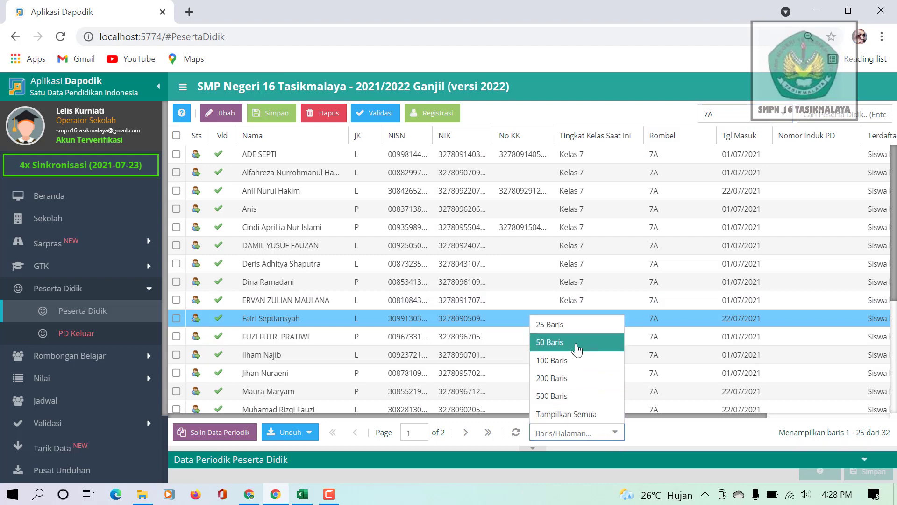
left_click(577, 349)
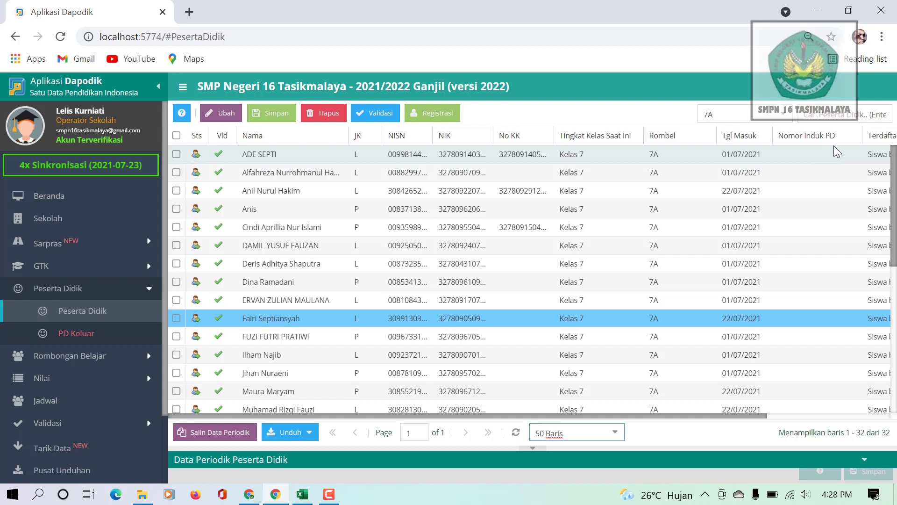
- Enter the student number (Nomor Induk PD / NIS) in the first 7A student's registration, copy it for reuse, and save the registration
left_click(431, 155)
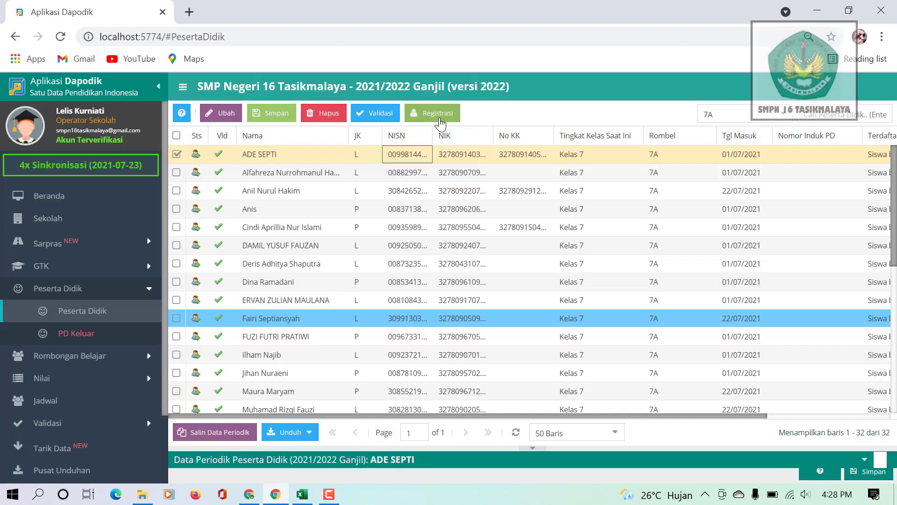
left_click(439, 122)
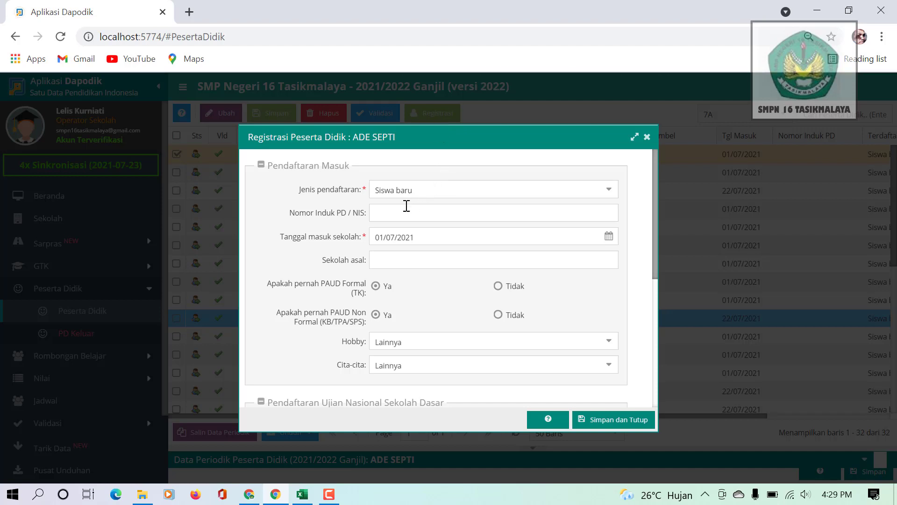
left_click(391, 214)
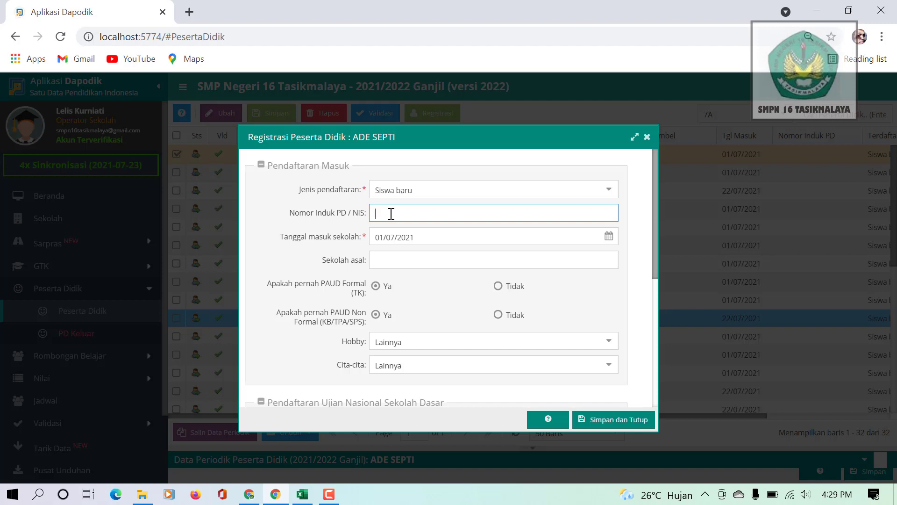
type("212207001")
left_click_drag(376, 213, 432, 213)
key("ctrl+c")
left_click(608, 425)
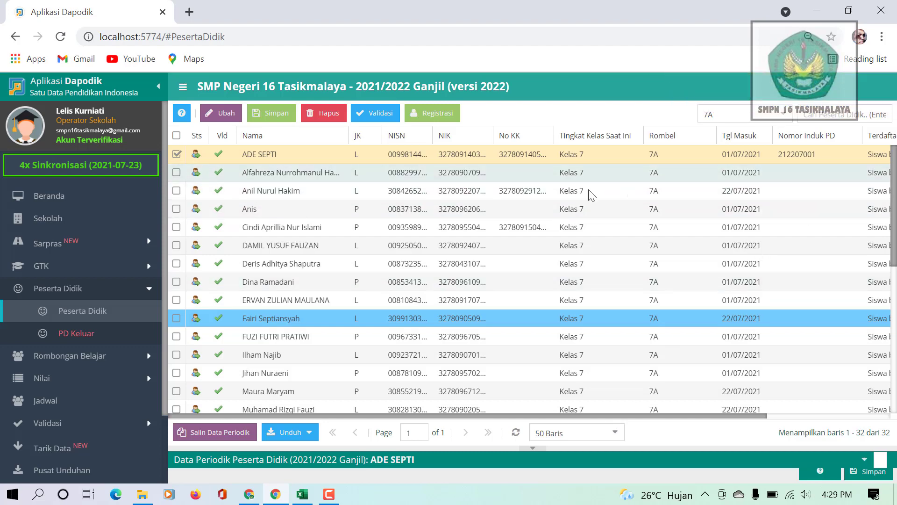
- Fill in the second 7A student's Nomor Induk PD / NIS with the next sequential number and save the registration
left_click(521, 175)
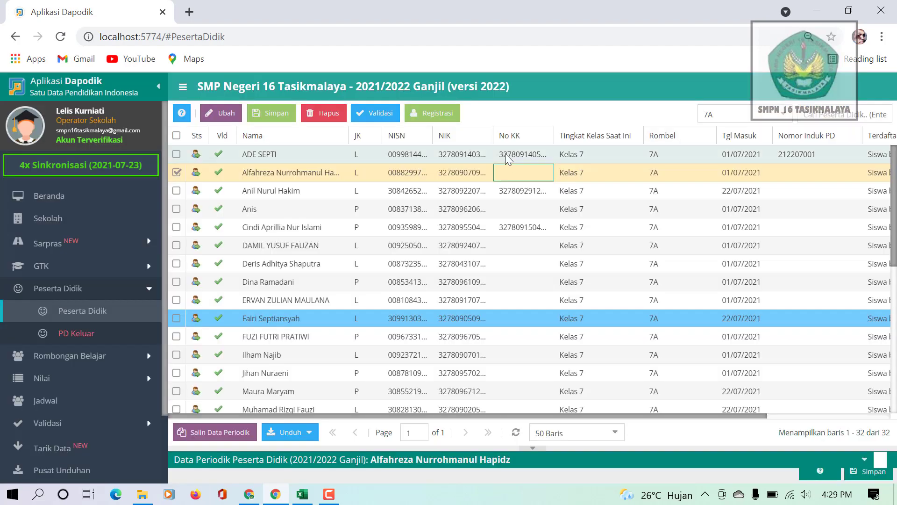
left_click(442, 114)
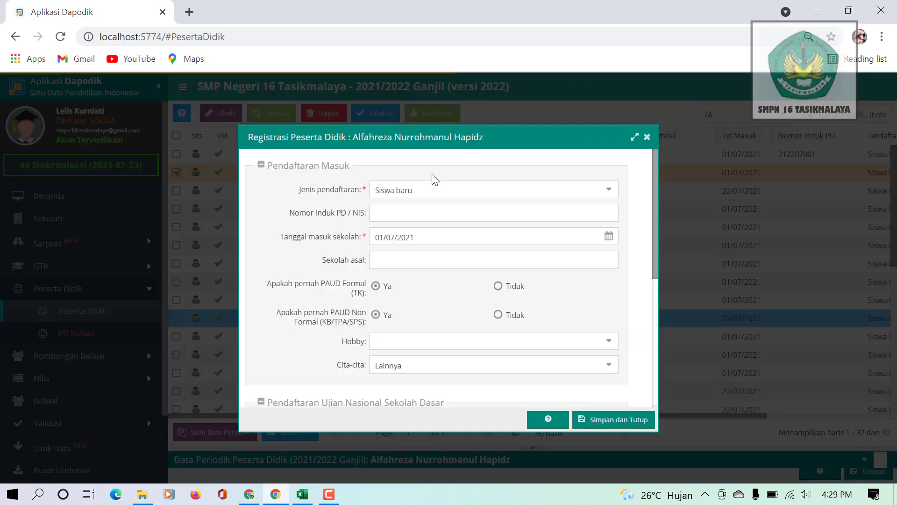
left_click(405, 215)
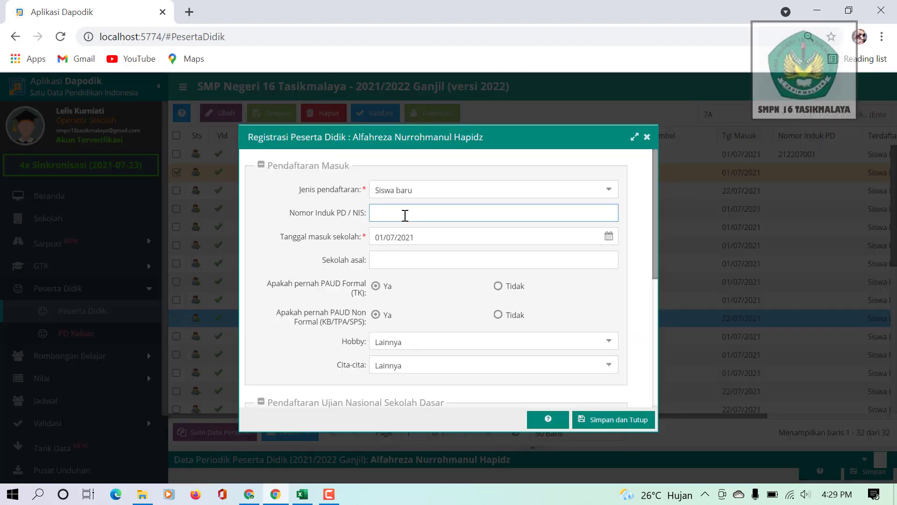
key("ctrl+v")
left_click(602, 420)
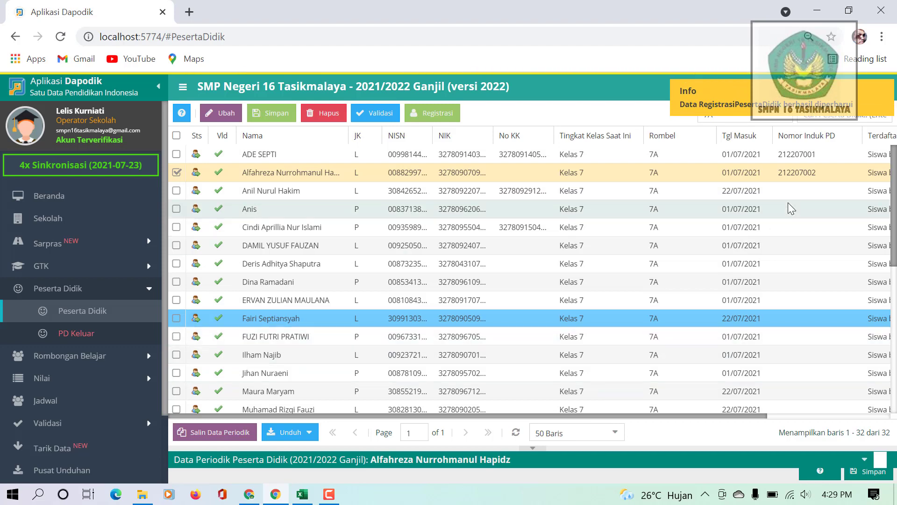
- Register the third 7A student's Nomor Induk PD / NIS, continuing the number sequence, and save the form
left_click(317, 195)
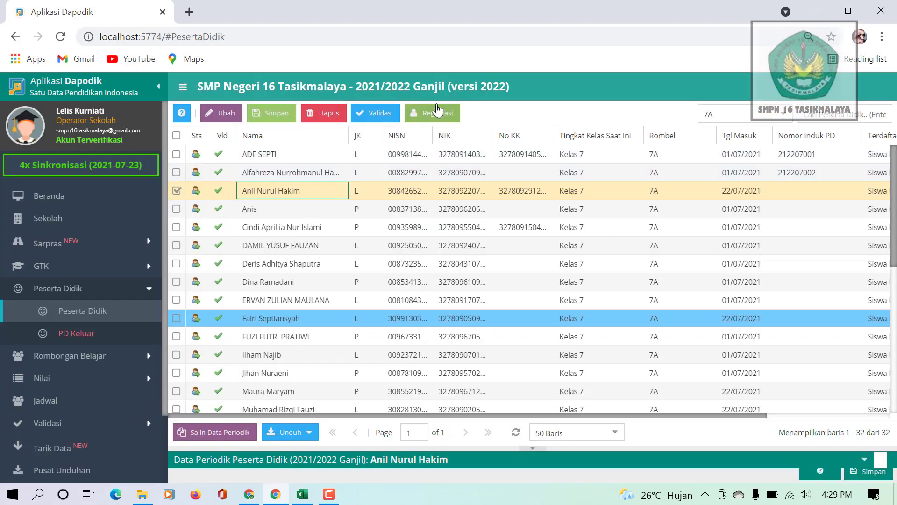
left_click(437, 112)
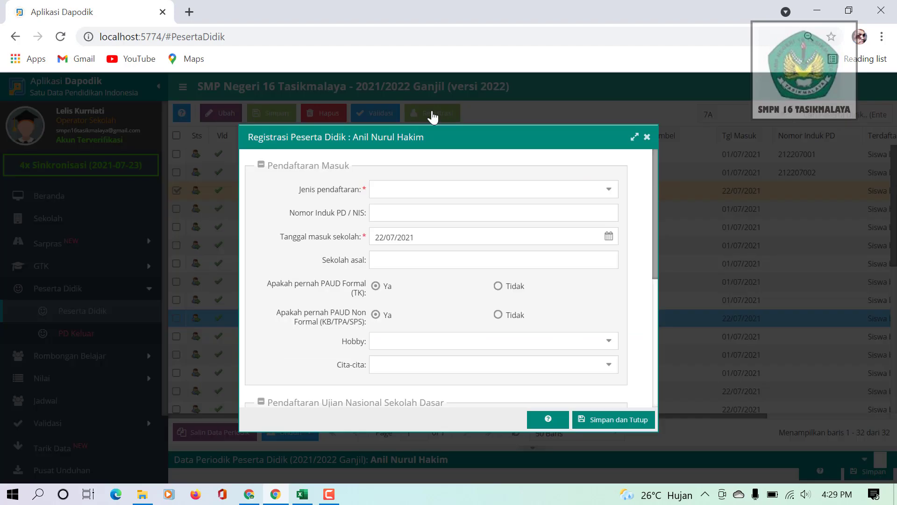
left_click(409, 211)
key("ctrl+v")
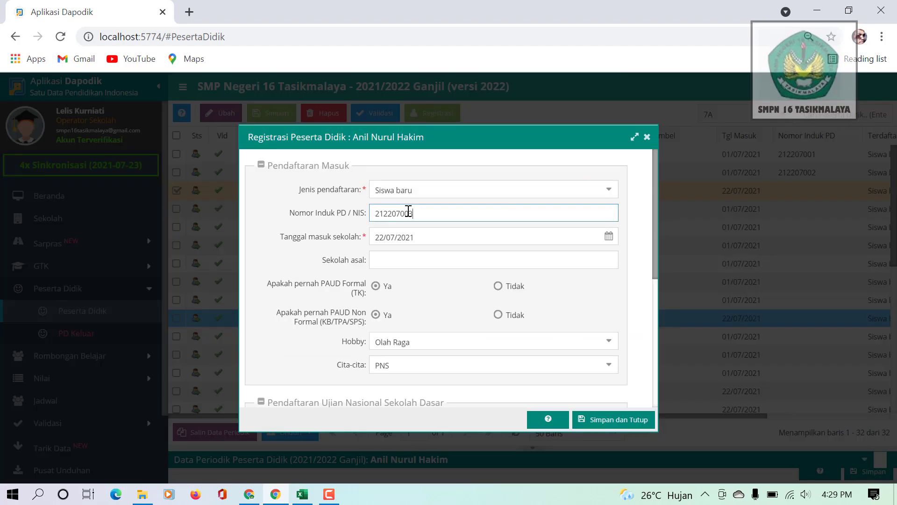
left_click(623, 422)
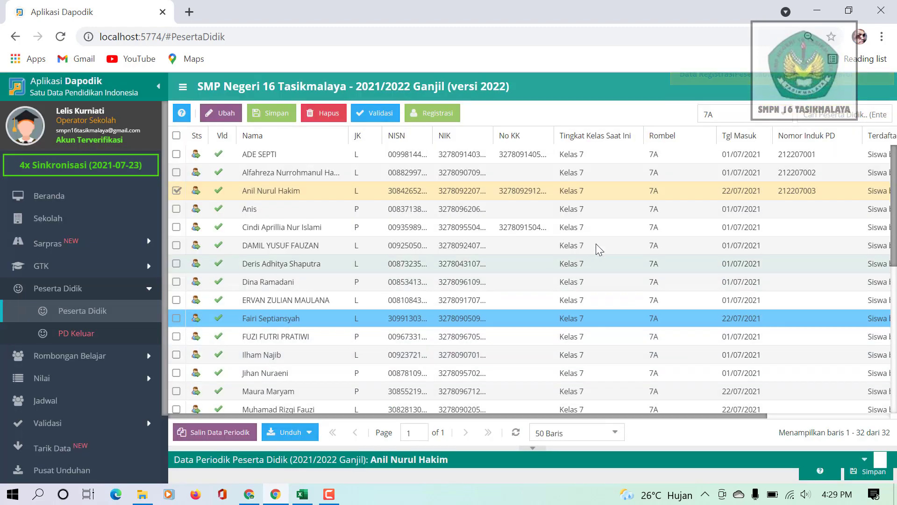
- Enter the following sequential Nomor Induk PD / NIS in the fourth 7A student's registration and save it
left_click(529, 207)
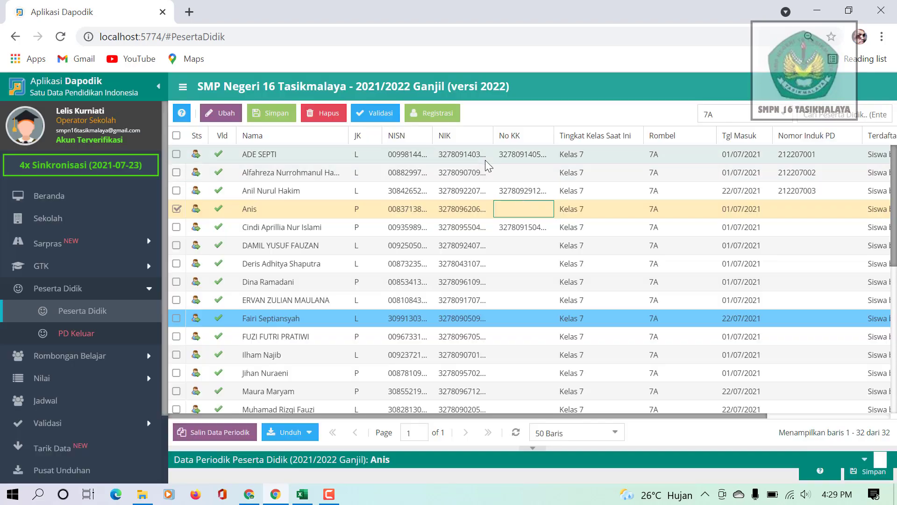
left_click(432, 113)
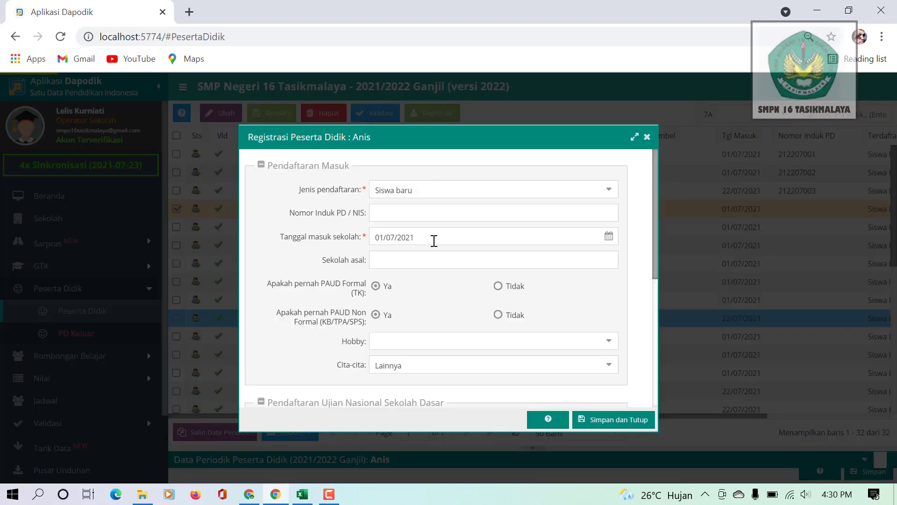
left_click(410, 211)
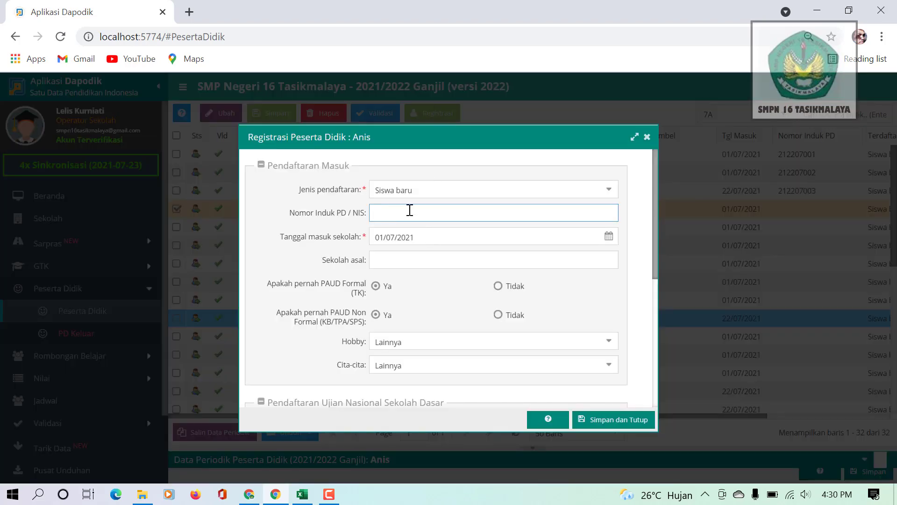
type("212207004")
left_click(611, 421)
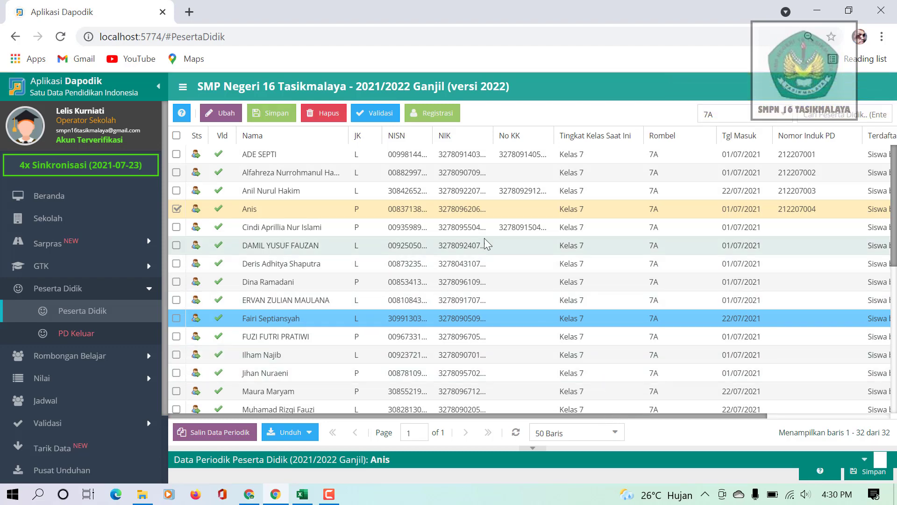
- Fill in the fifth 7A student's Nomor Induk PD / NIS from the copied number with the final digit 5, and save the registration
left_click(471, 226)
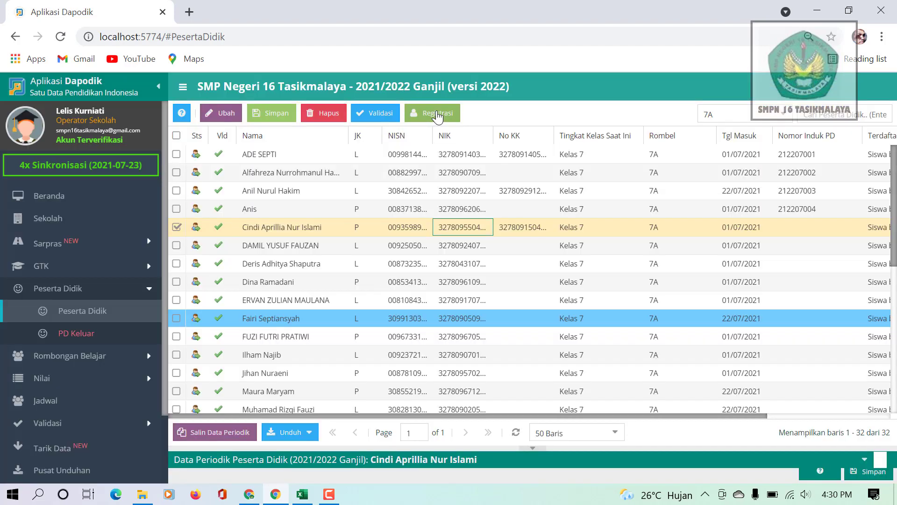
left_click(438, 115)
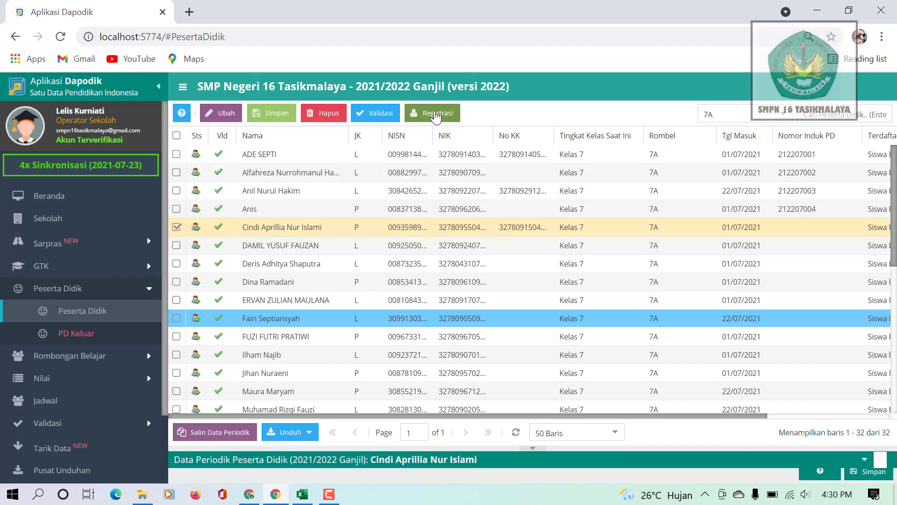
left_click(399, 215)
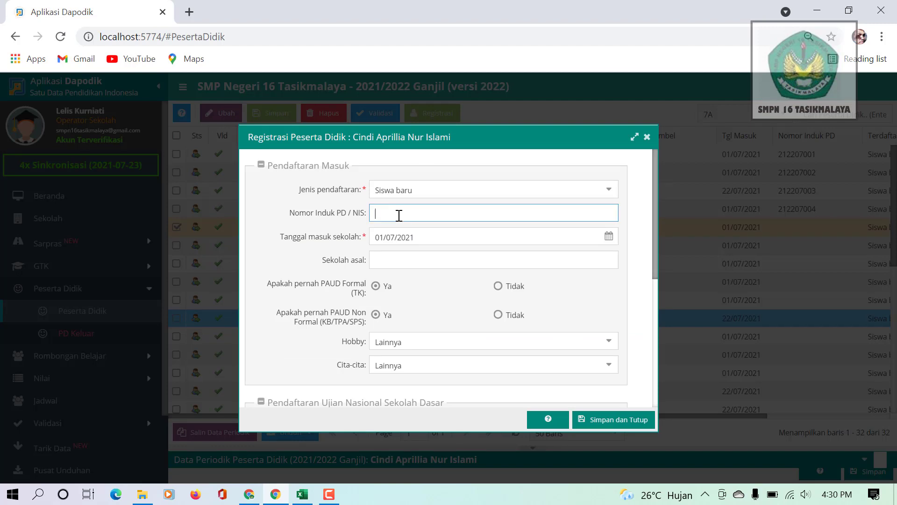
key("ctrl+v")
type("5")
left_click(614, 426)
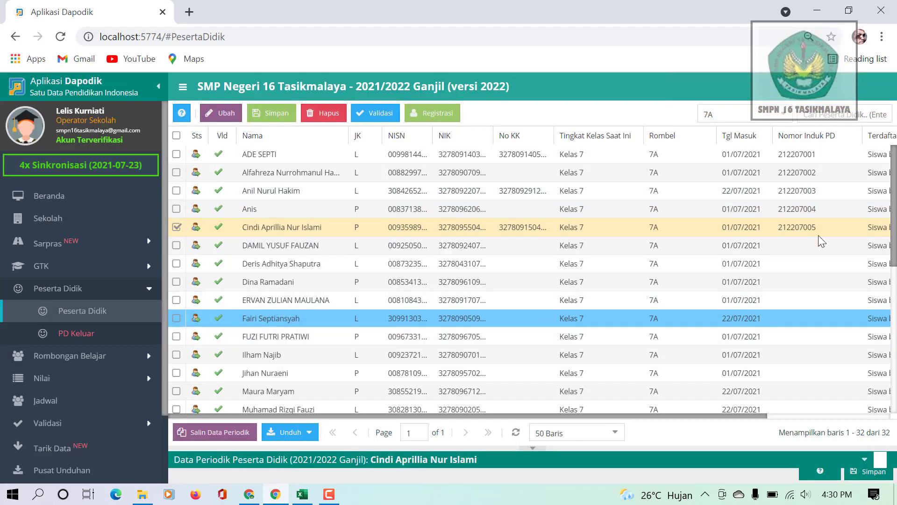
- Fill in the sixth 7A student's Nomor Induk PD / NIS from the copied number with the final digit 6, and save the registration
left_click(513, 247)
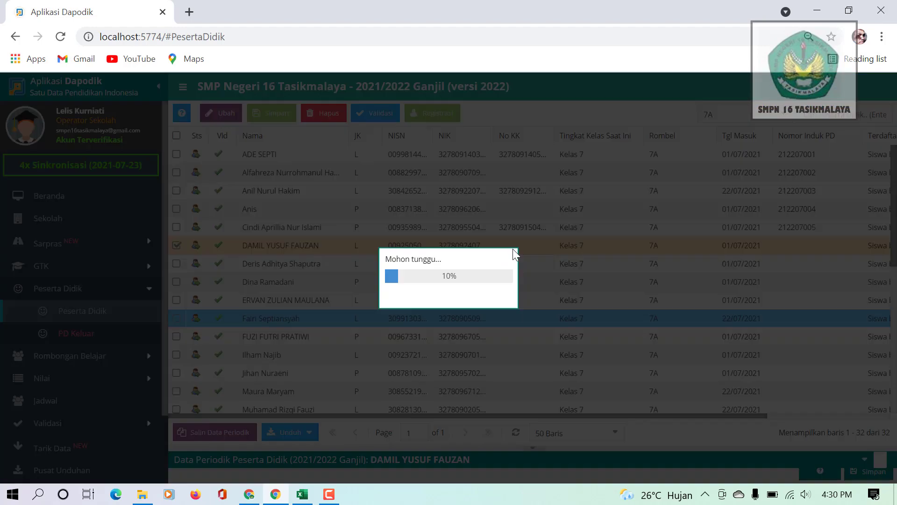
left_click(443, 117)
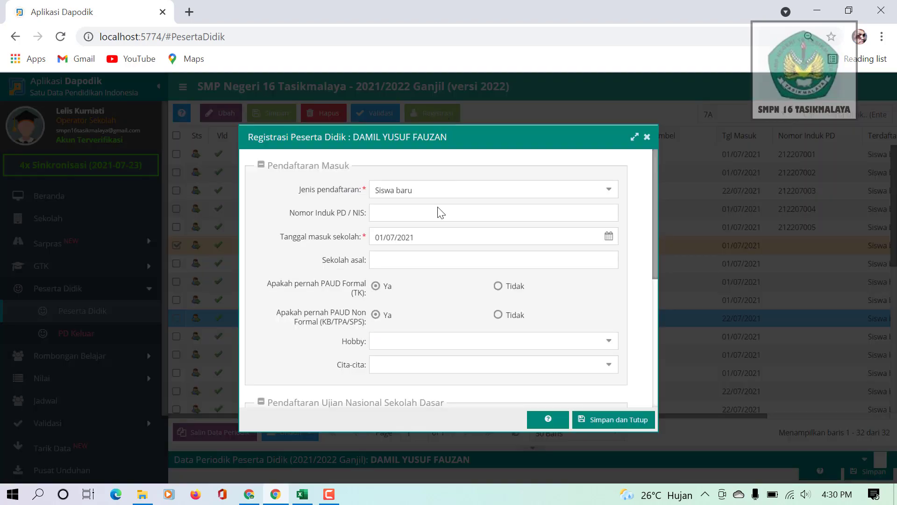
left_click(412, 212)
key("ctrl+v")
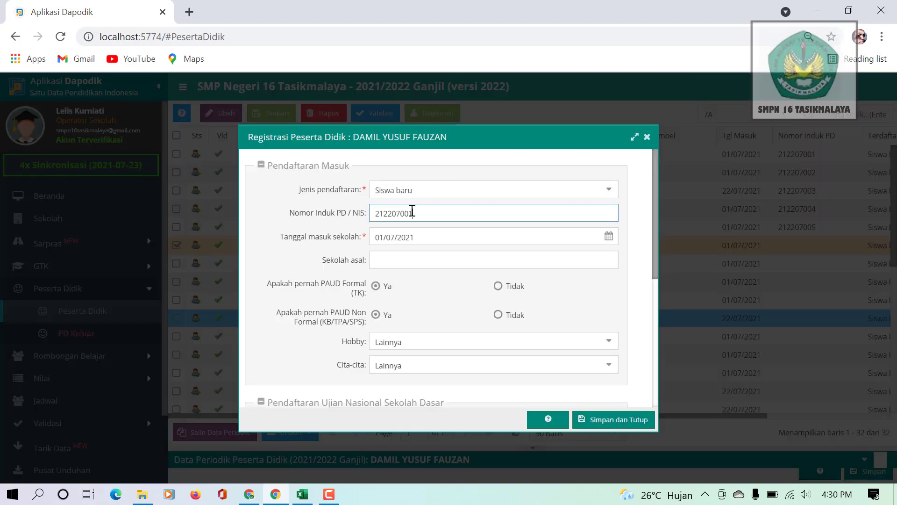
type("6")
left_click(608, 420)
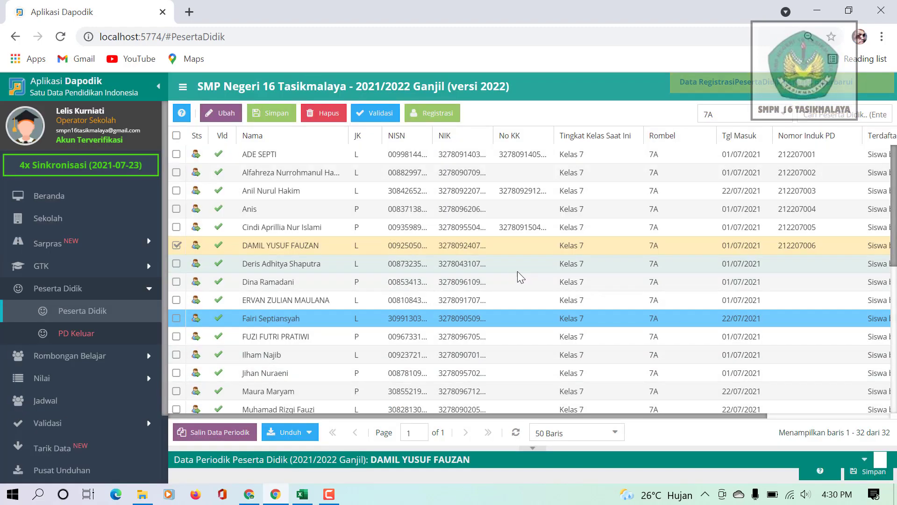
- Fill in the seventh 7A student's Nomor Induk PD / NIS from the copied number with the final digit 7, and save the registration
left_click(498, 267)
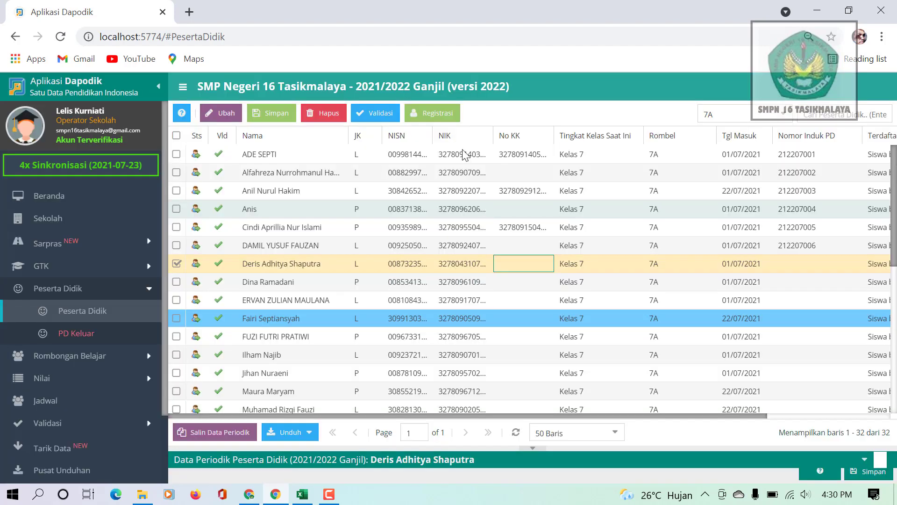
left_click(431, 112)
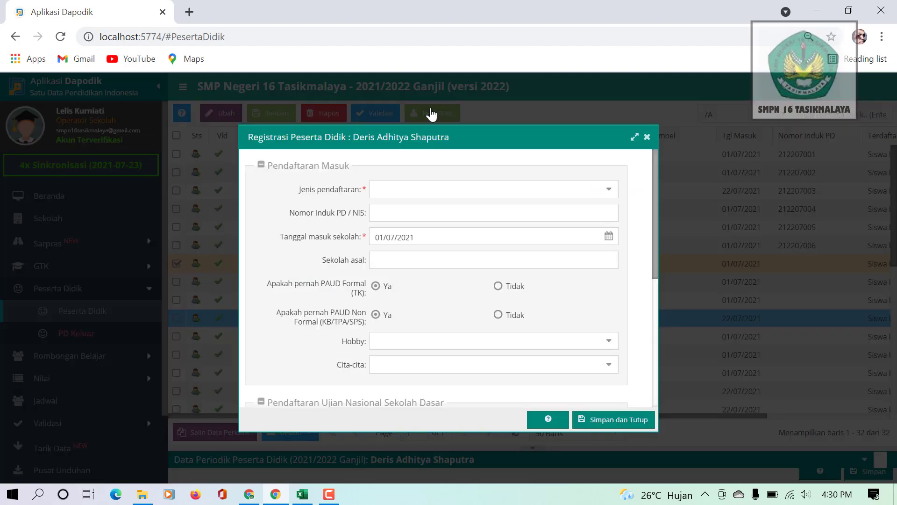
left_click(396, 216)
key("ctrl+v")
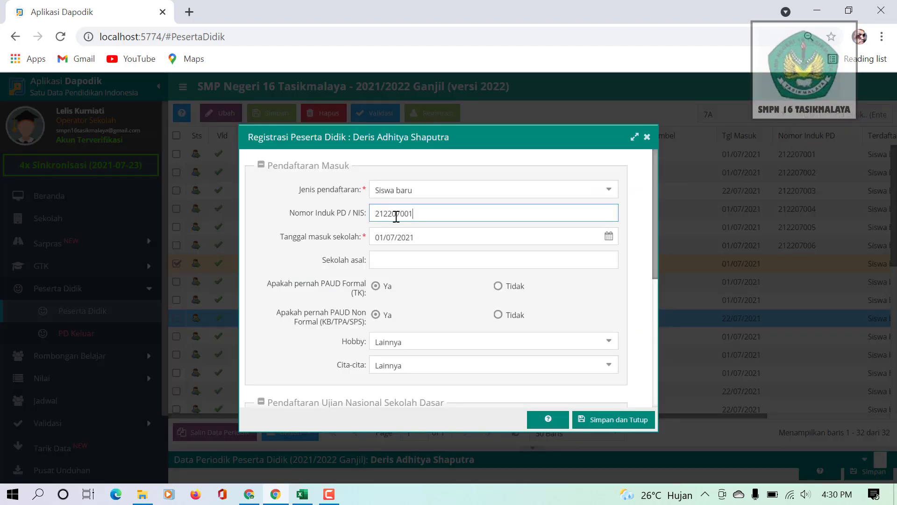
key("BackSpace")
type("7")
left_click(607, 421)
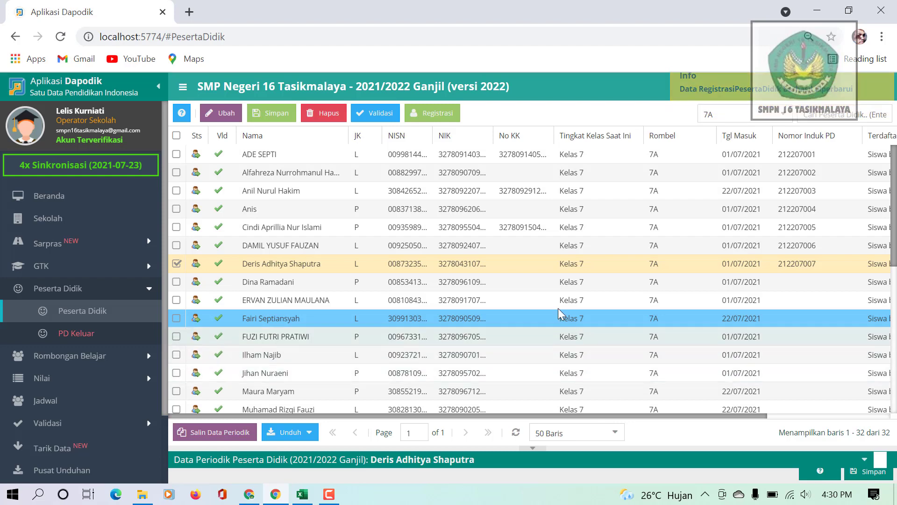
- Fill in the eighth 7A student's Nomor Induk PD / NIS from the copied number with the final digit 8, and save the registration
left_click(533, 282)
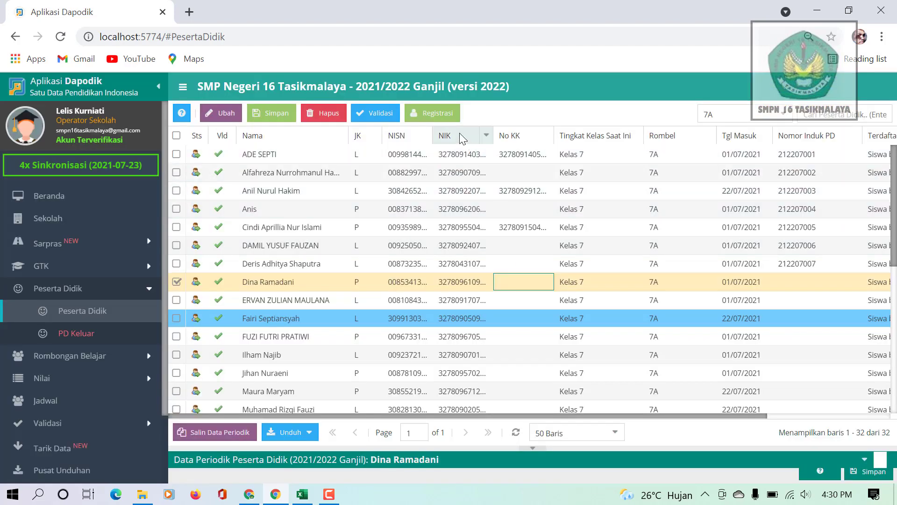
left_click(438, 117)
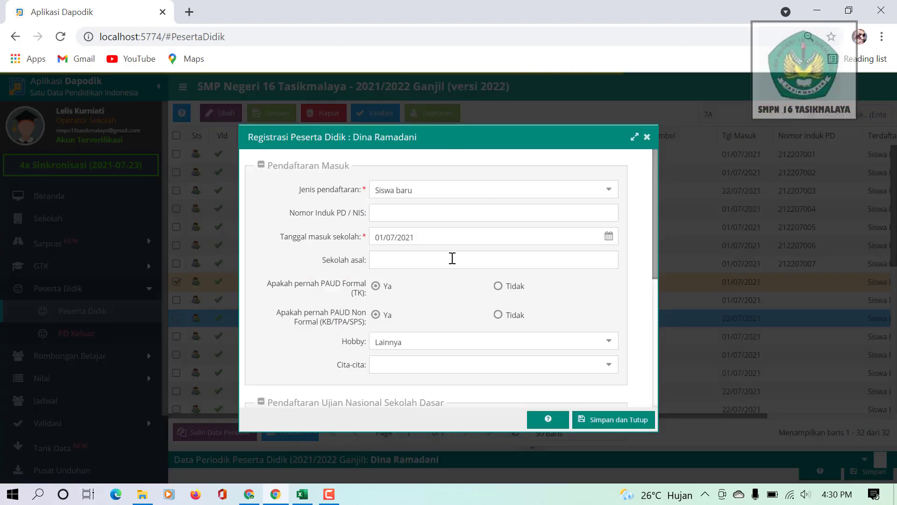
left_click(401, 214)
type("212207001")
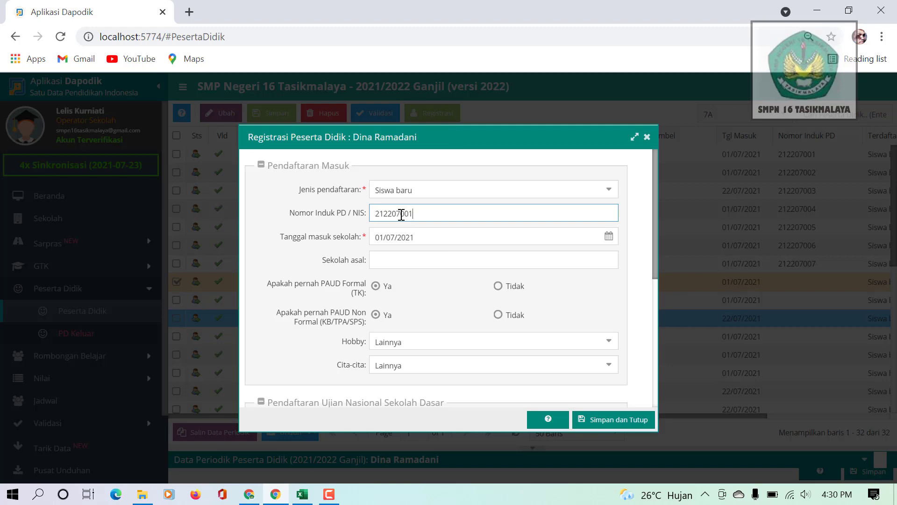
type("8")
left_click(613, 421)
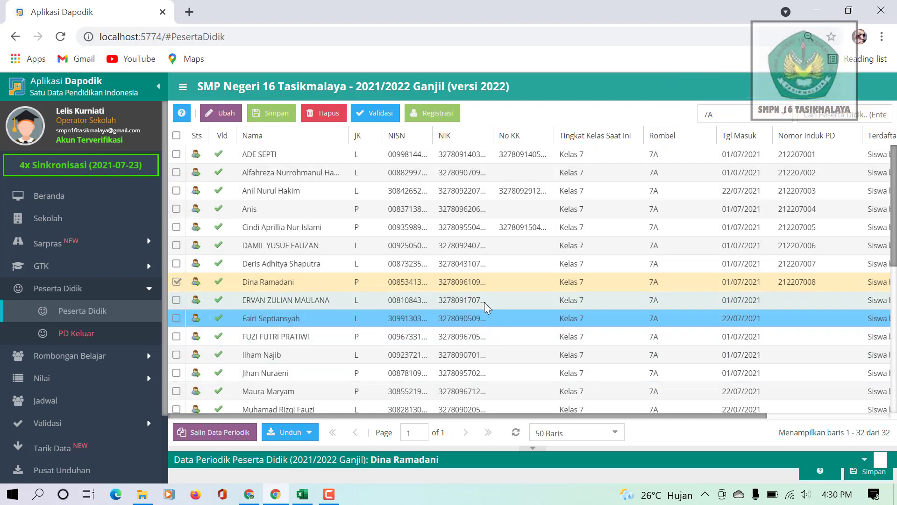
- Fill in the ninth 7A student's Nomor Induk PD / NIS with the sequential number ending in 9, and save the registration
left_click(484, 302)
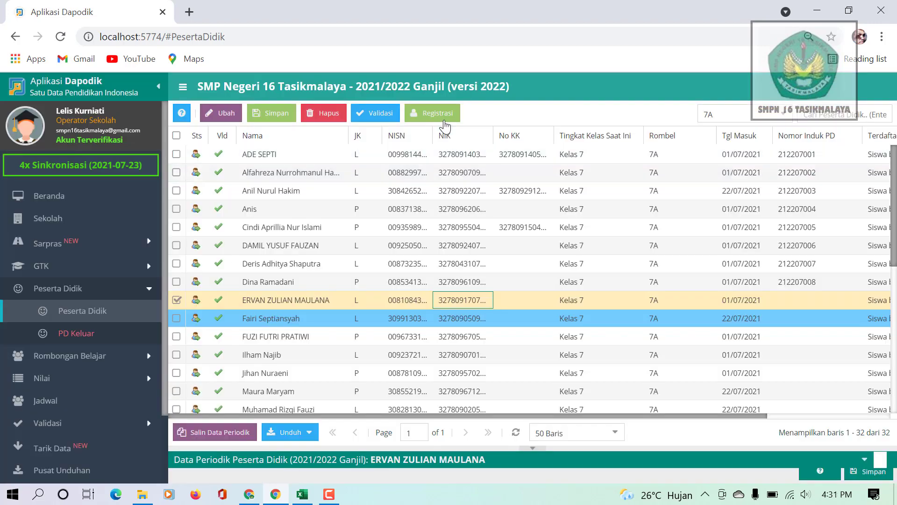
left_click(441, 117)
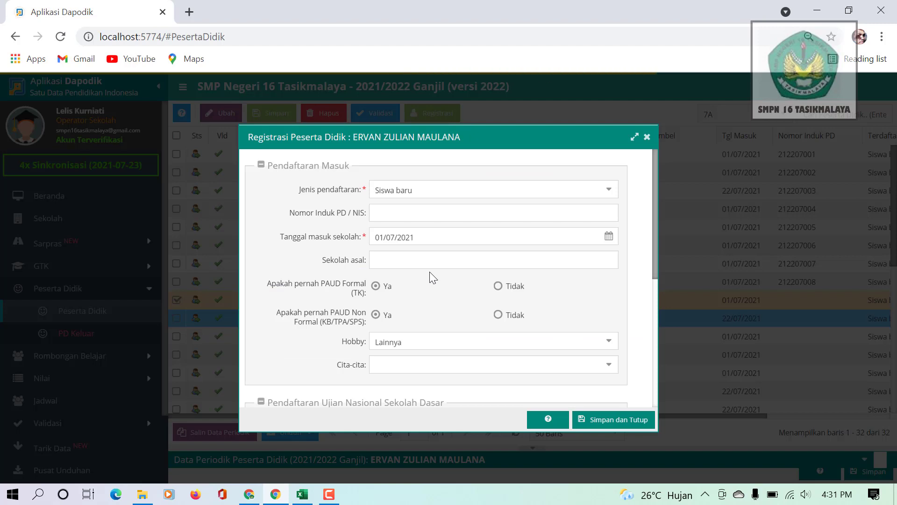
left_click(394, 215)
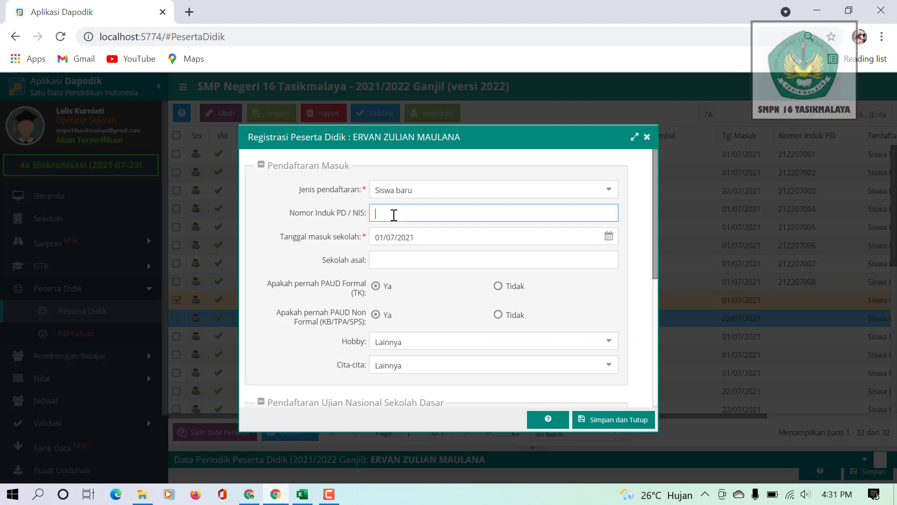
type("212207001")
left_click(618, 421)
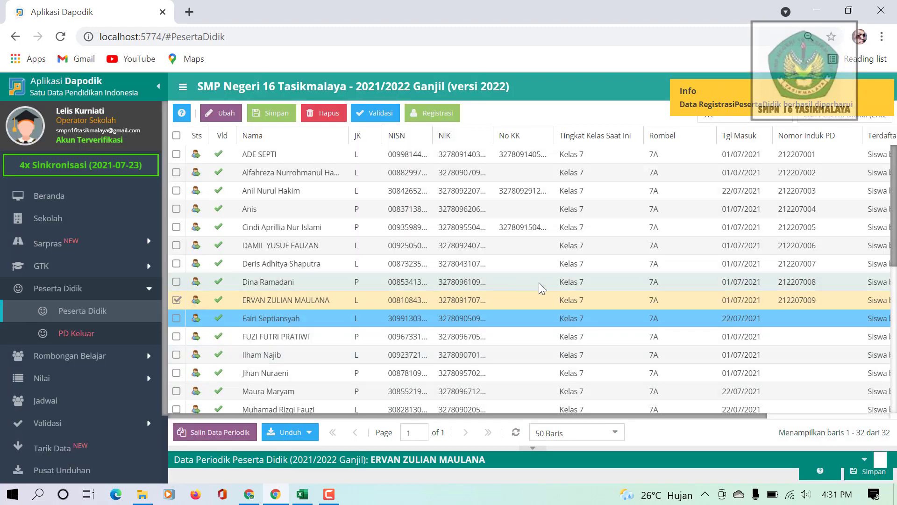
- Fill in the tenth 7A student's Nomor Induk PD / NIS with the sequential number ending in 10, and save the registration
left_click(510, 320)
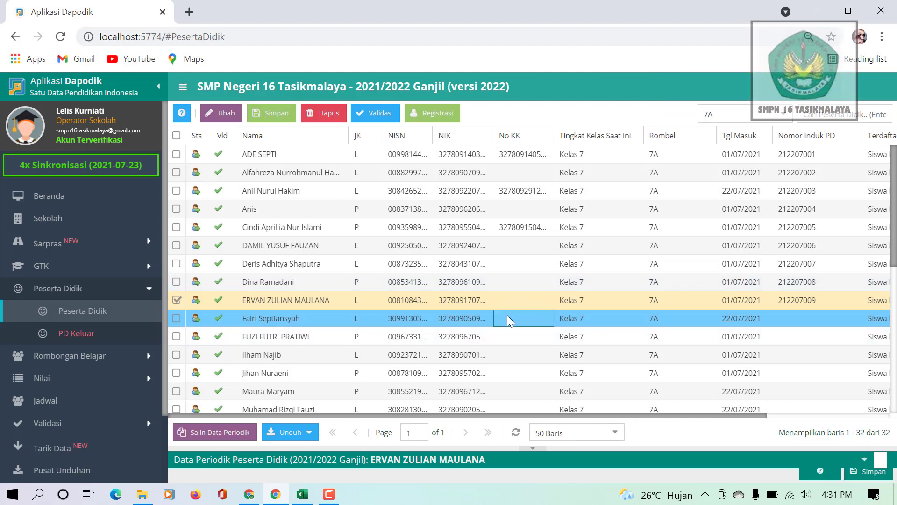
left_click(438, 114)
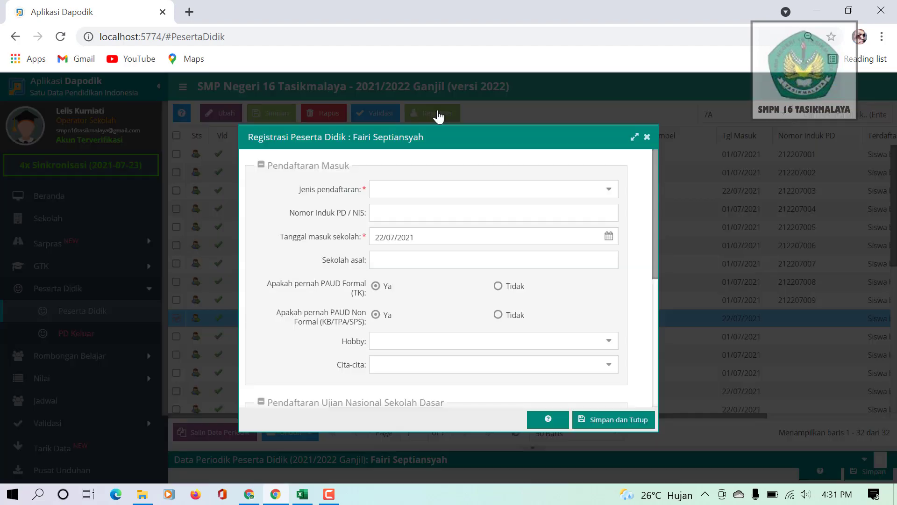
left_click(390, 213)
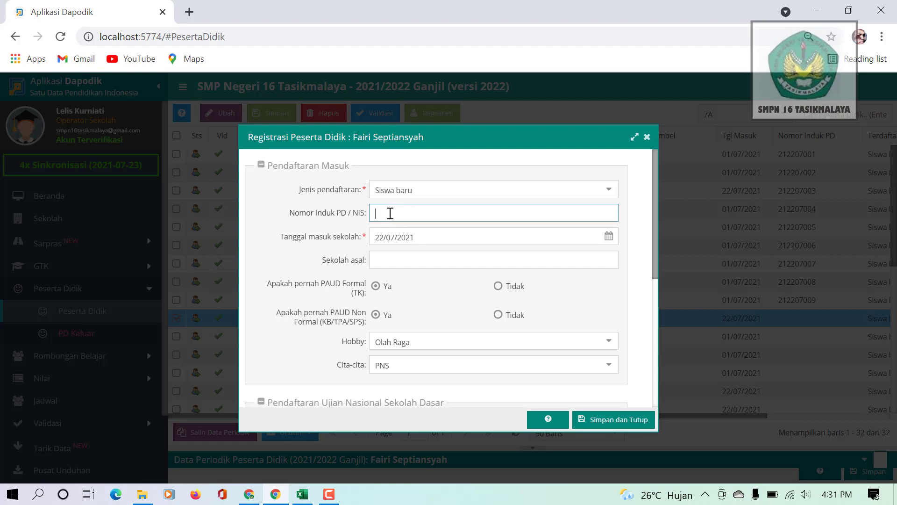
type("212207001")
left_click(620, 420)
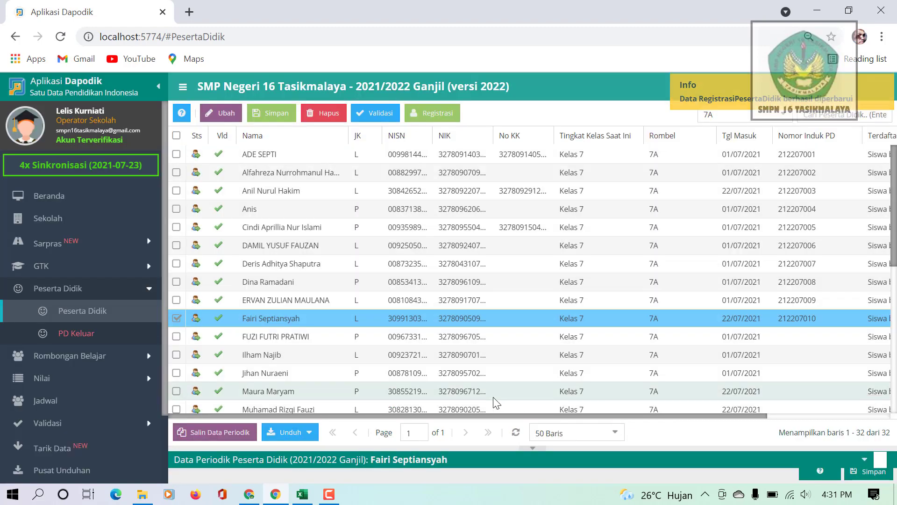
- Fill in the eleventh 7A student's Nomor Induk PD / NIS with the sequential number ending in 11, and save the registration
left_click(474, 338)
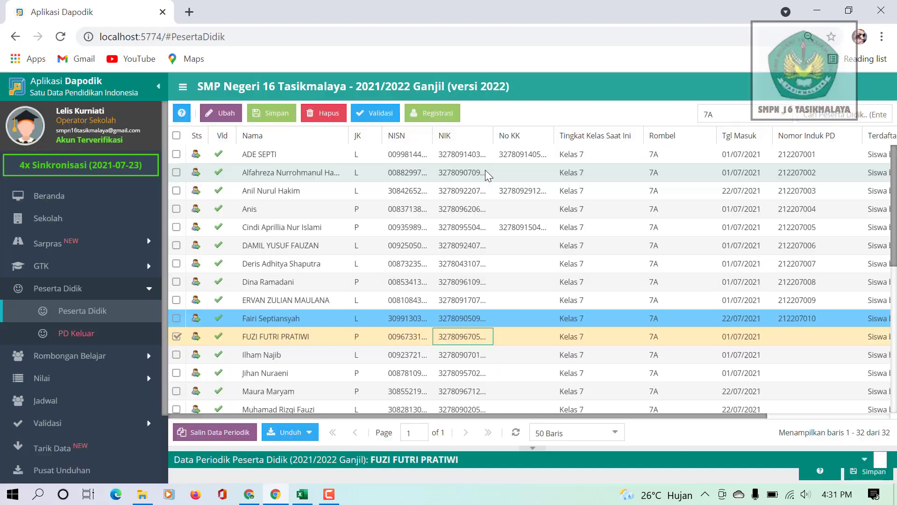
left_click(432, 114)
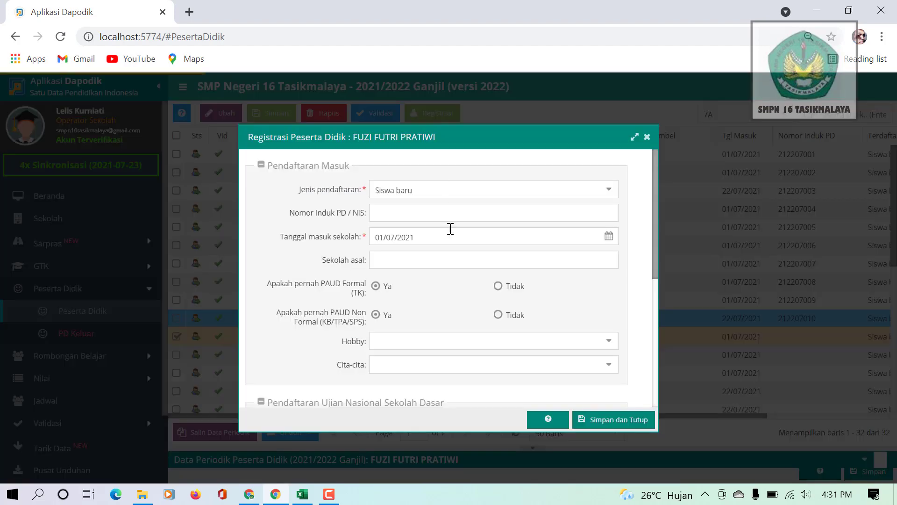
left_click(413, 213)
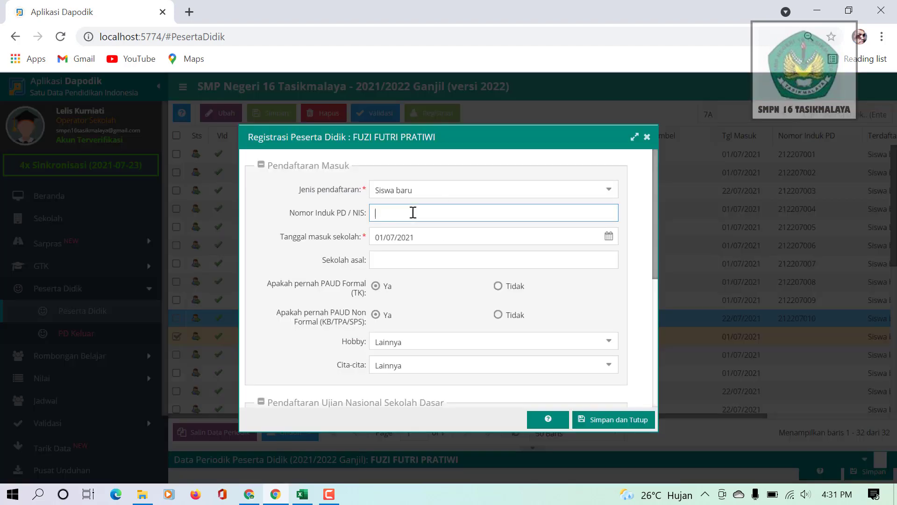
type("212207001")
left_click(598, 423)
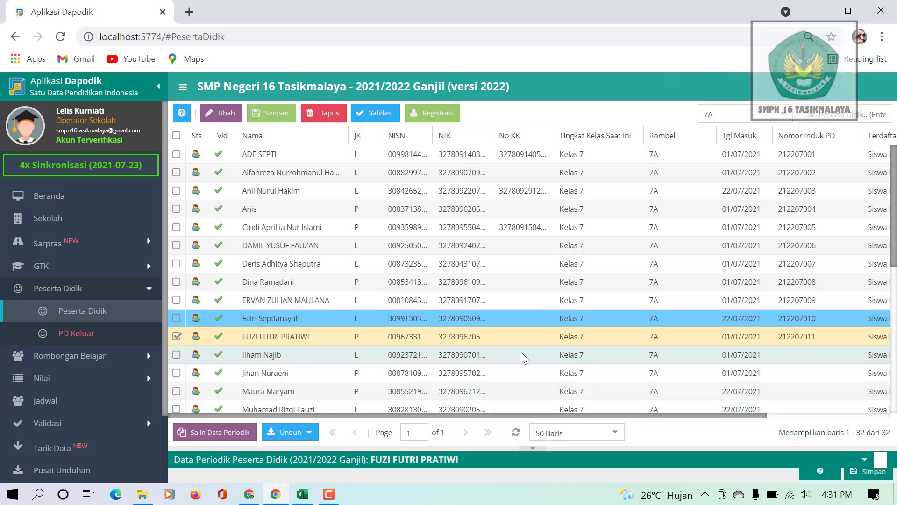
- Fill in the twelfth 7A student's Nomor Induk PD / NIS with the sequential number ending in 12, and save the registration
left_click(523, 356)
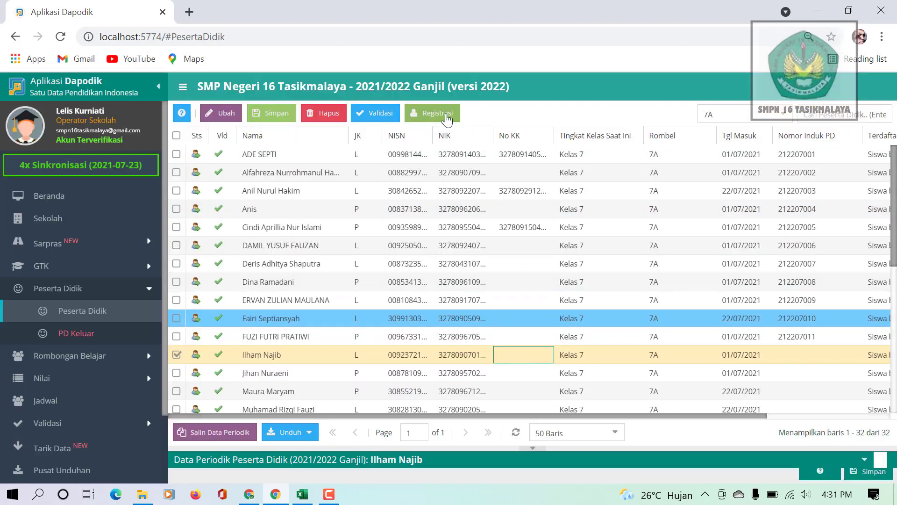
left_click(445, 118)
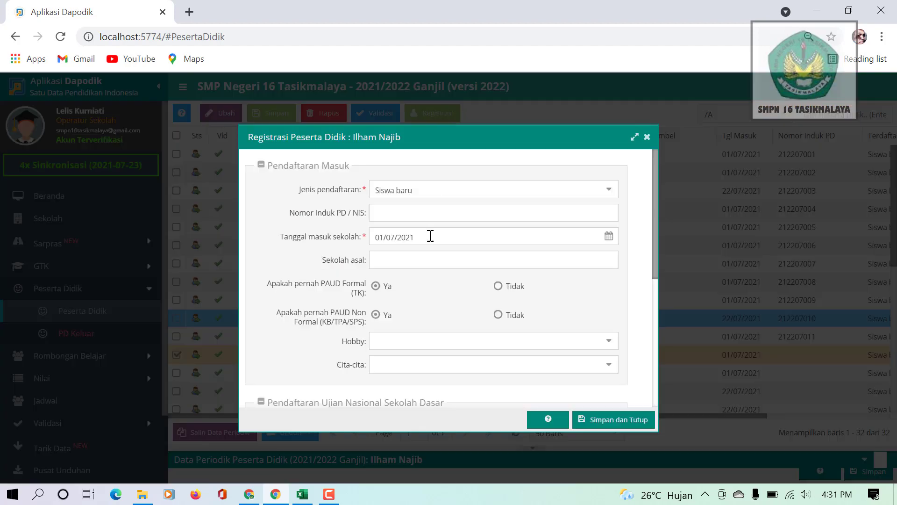
left_click(411, 213)
type("212207001")
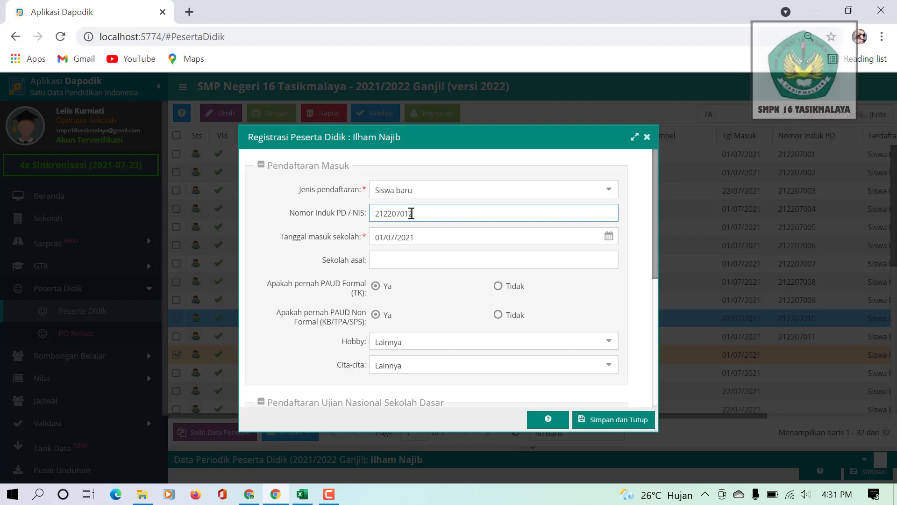
left_click(625, 421)
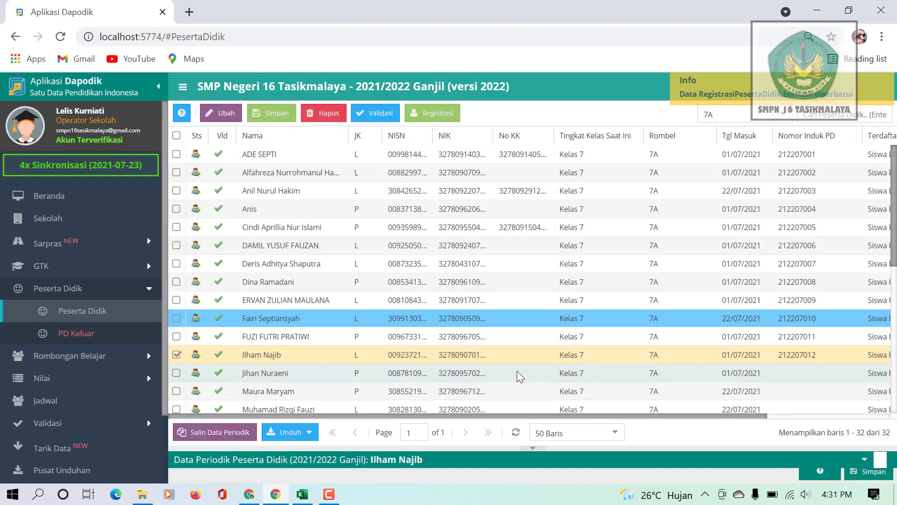
- Fill in the thirteenth 7A student's Nomor Induk PD / NIS with the sequential number ending in 13, and save the registration
left_click(514, 373)
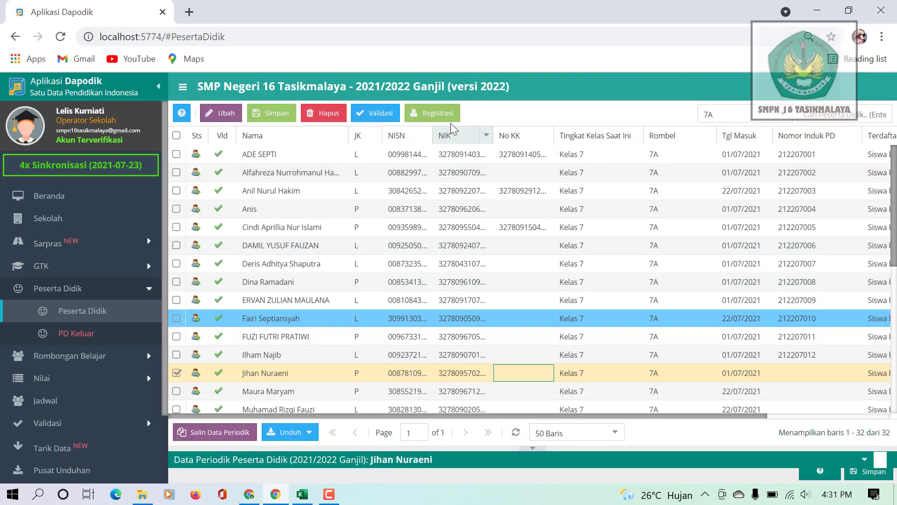
left_click(443, 119)
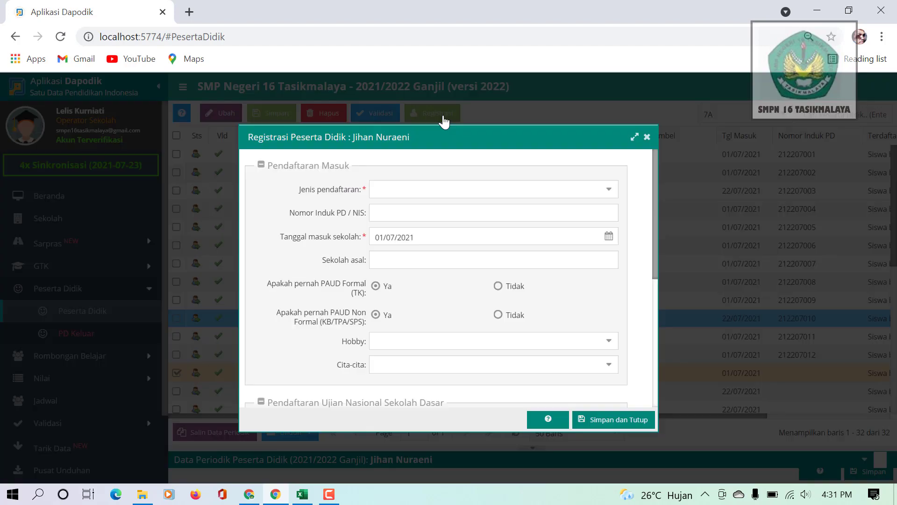
left_click(415, 214)
type("212207001")
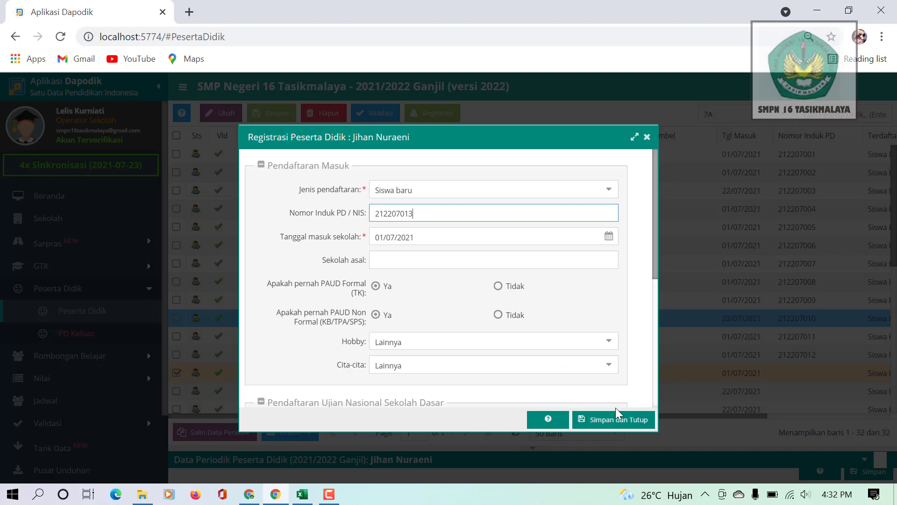
left_click(611, 420)
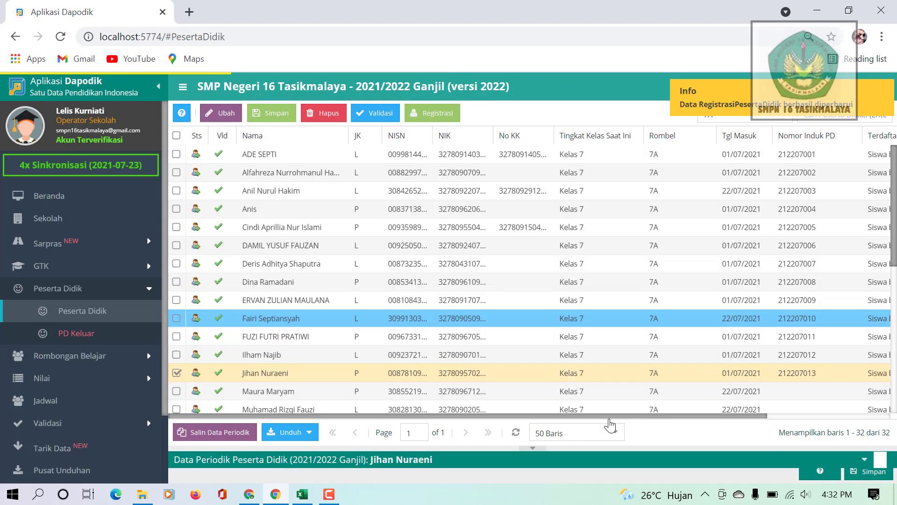
- Fill in the fourteenth 7A student's Nomor Induk PD / NIS with the sequential number ending in 14, and save the registration
left_click(596, 392)
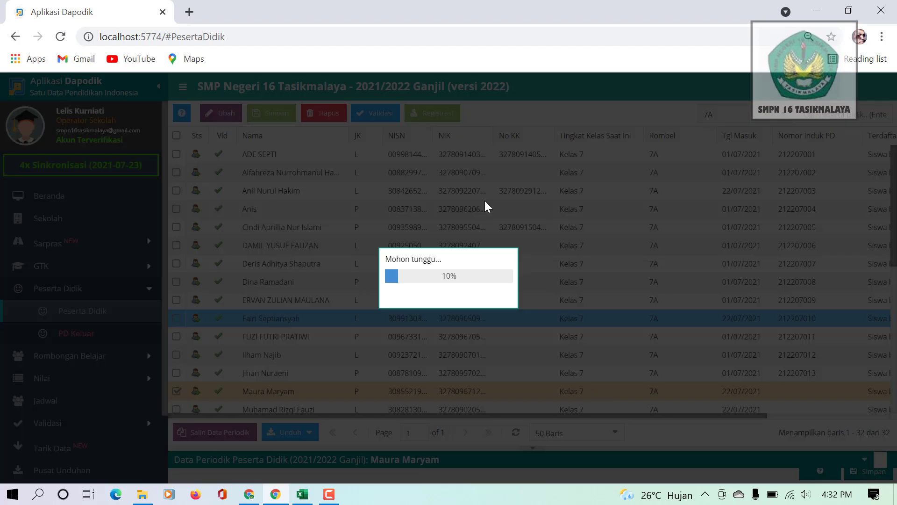
left_click(439, 116)
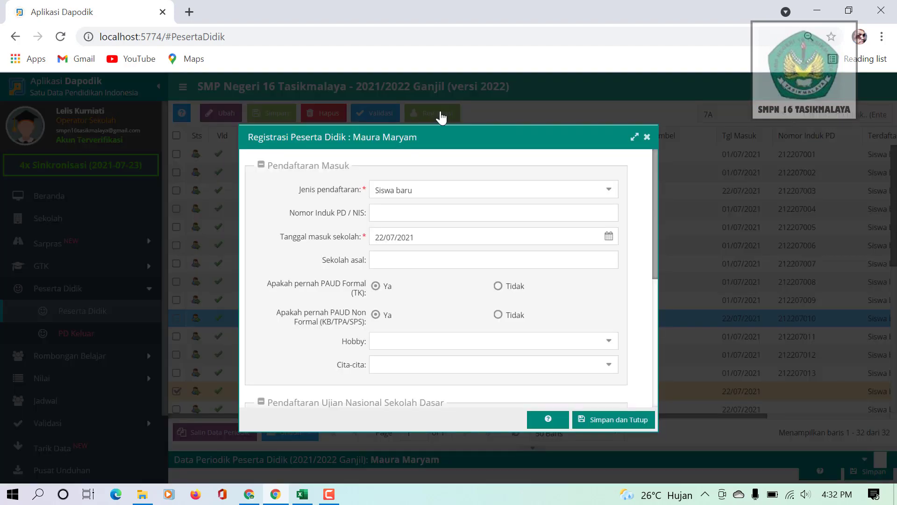
left_click(404, 209)
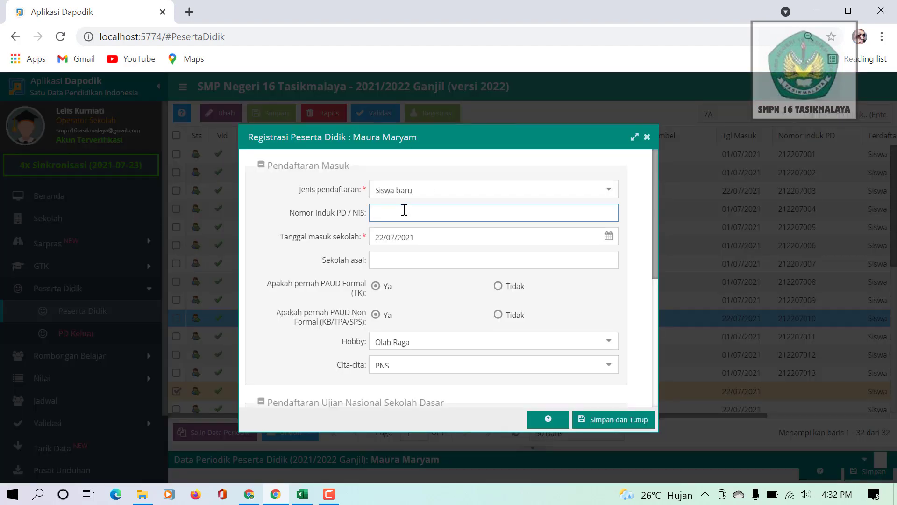
type("212207001")
left_click(619, 422)
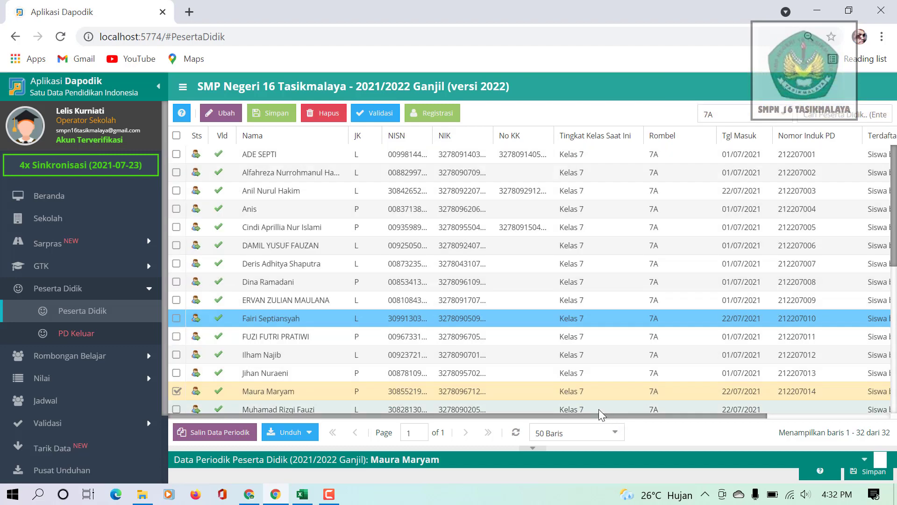
- Fill in the fifteenth 7A student's Nomor Induk PD / NIS with the sequential number ending in 15, and save the registration
left_click(599, 410)
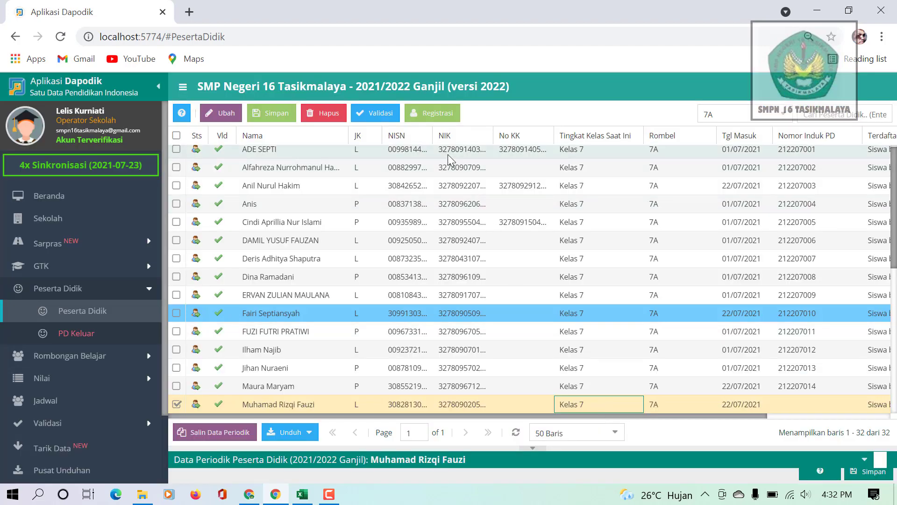
left_click(429, 114)
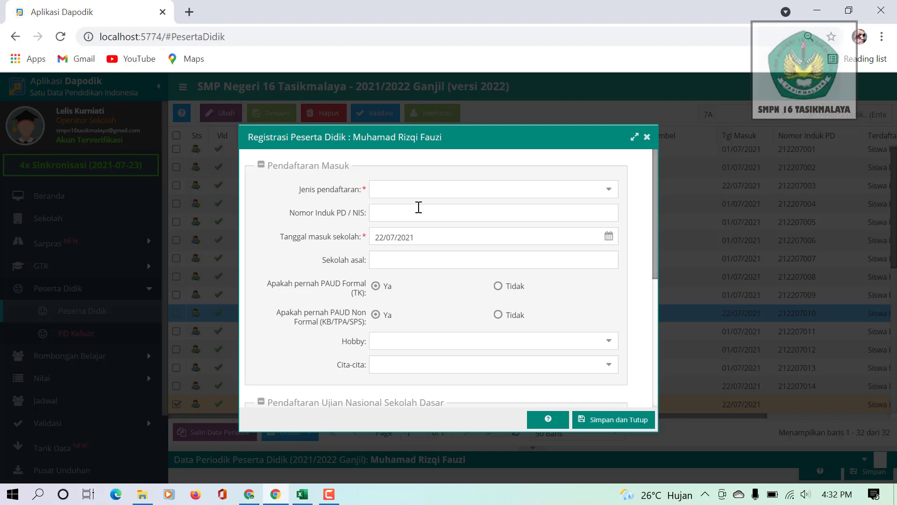
left_click(396, 206)
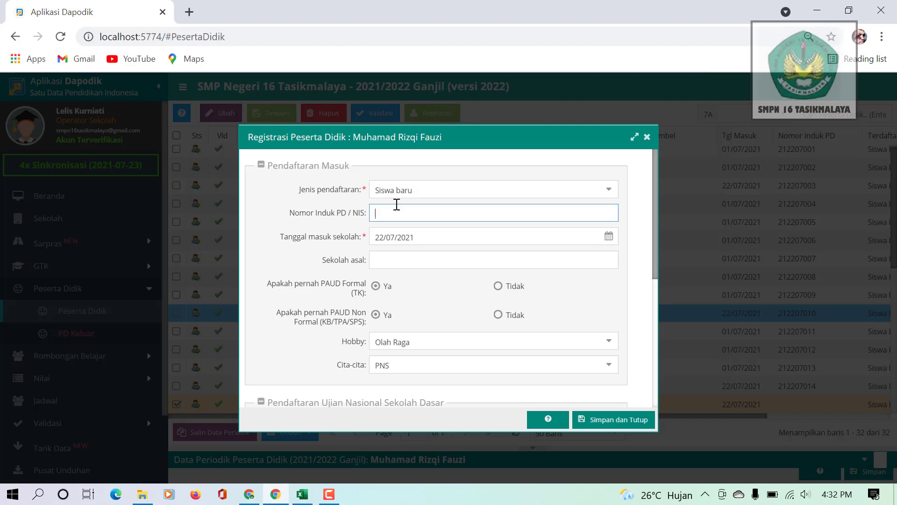
type("212207001")
left_click(607, 414)
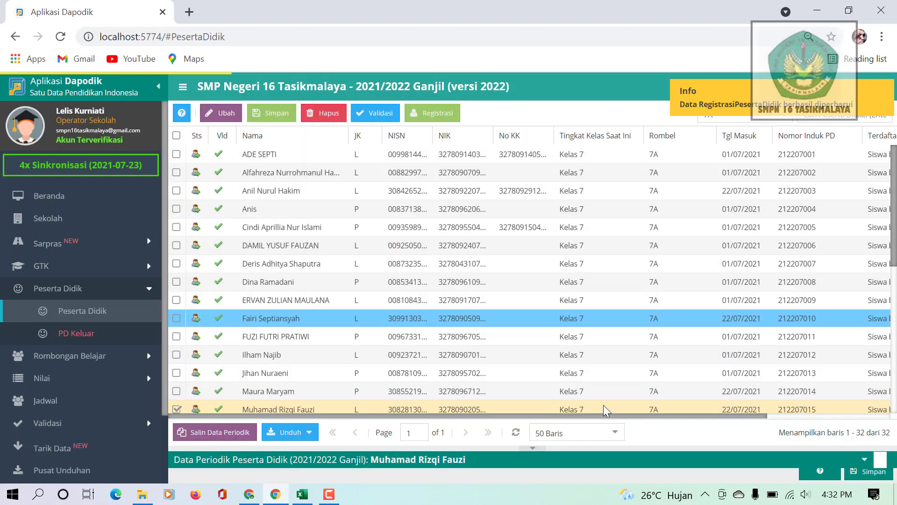
- Fill in the sixteenth 7A student's Nomor Induk PD / NIS with the sequential number ending in 16, and save the registration
left_click(579, 373)
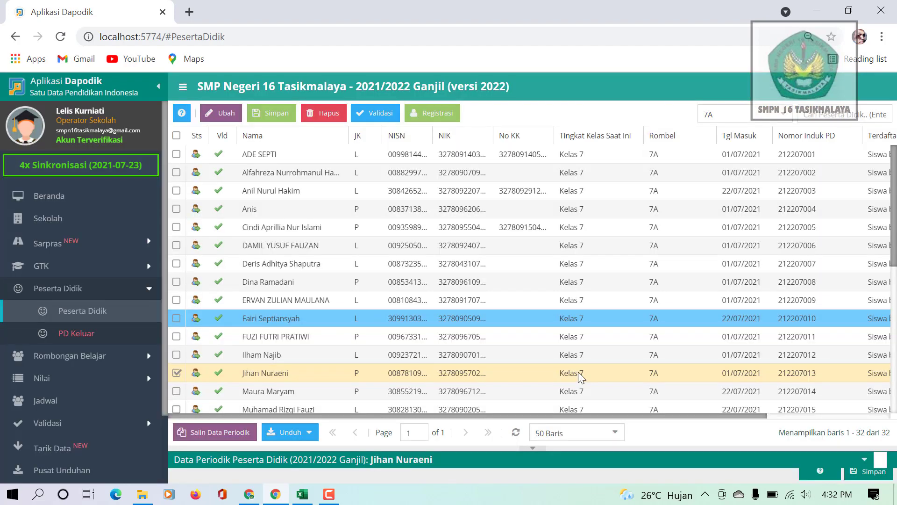
left_click(536, 372)
scroll(877, 335, "down", 5)
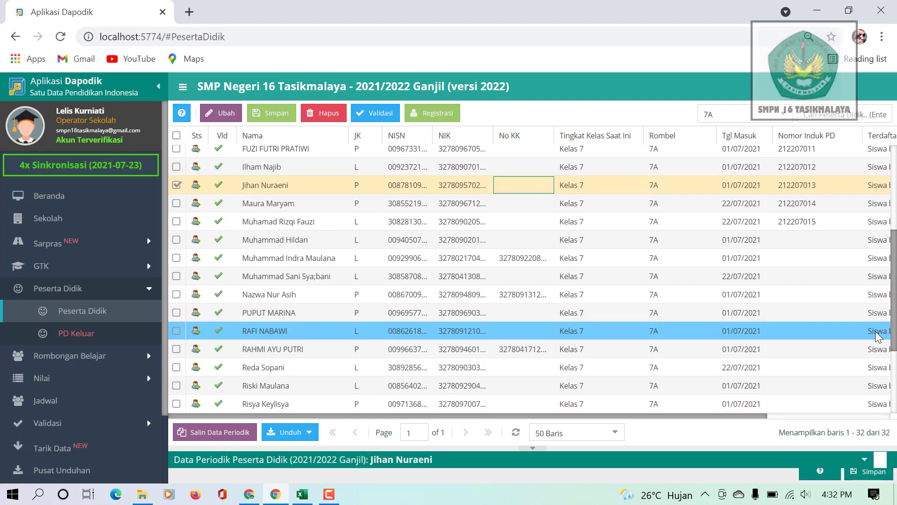
left_click(767, 246)
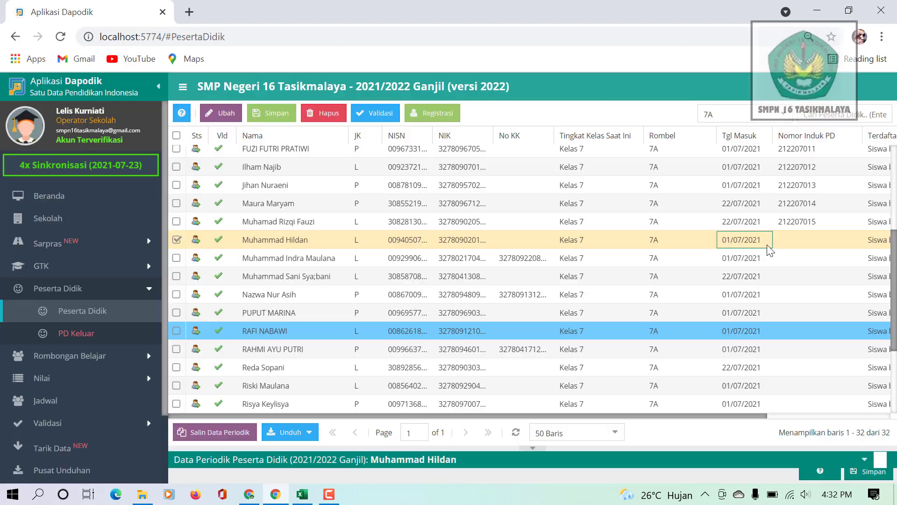
left_click(437, 121)
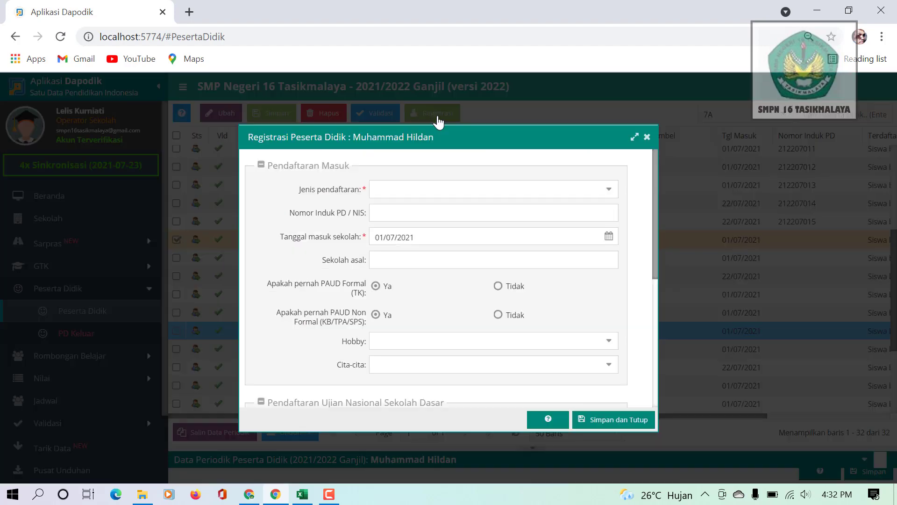
left_click(384, 218)
type("212207001")
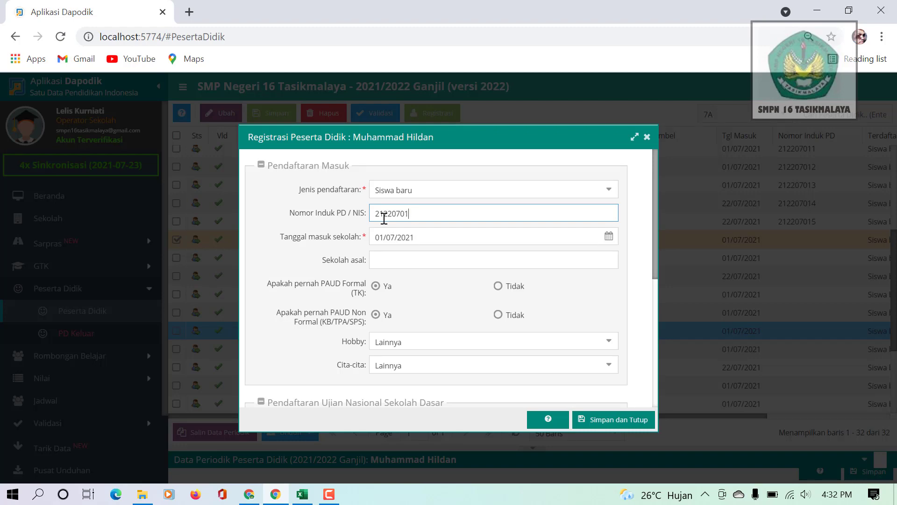
left_click(608, 419)
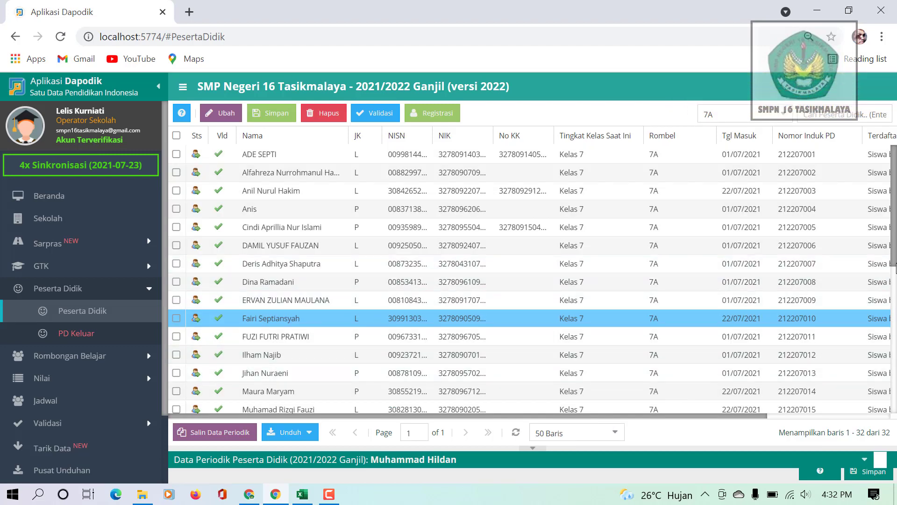
- Fill in the seventeenth 7A student's Nomor Induk PD / NIS with the sequential number ending in 17, and save the registration
scroll(895, 284, "down", 5)
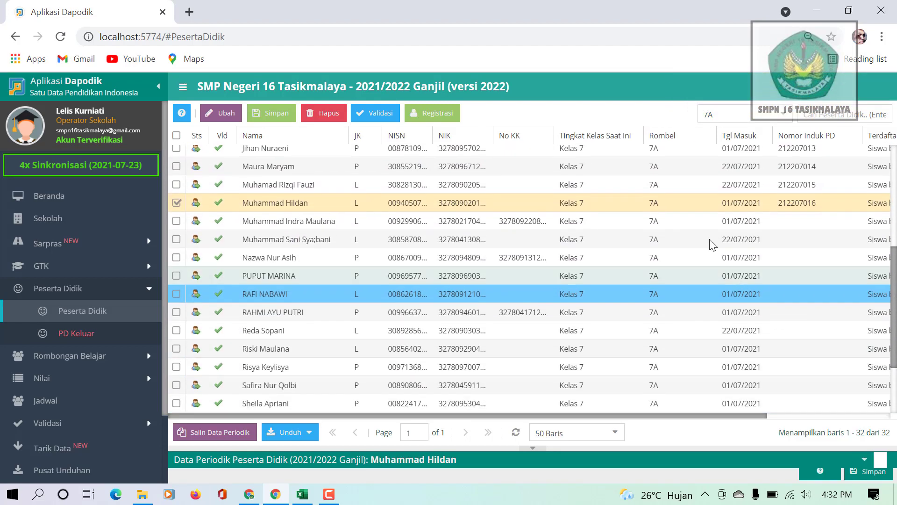
left_click(693, 229)
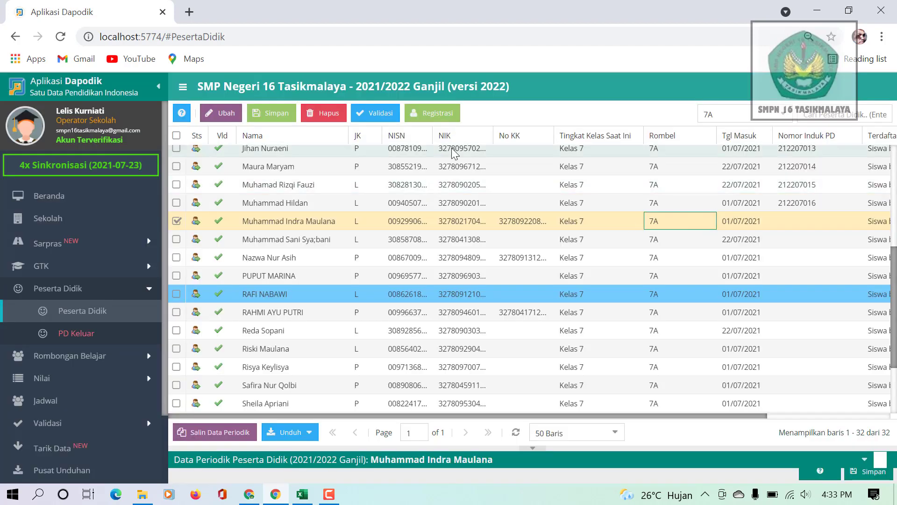
left_click(440, 116)
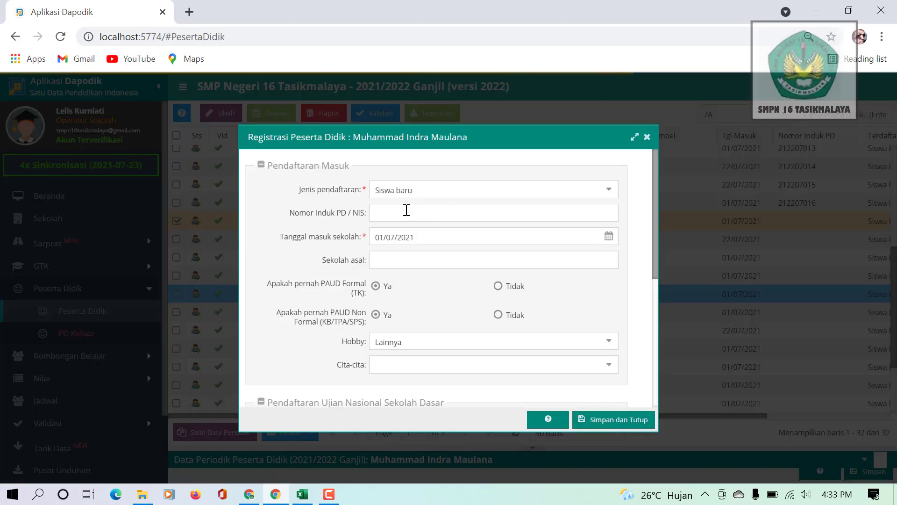
left_click(406, 210)
type("212207011")
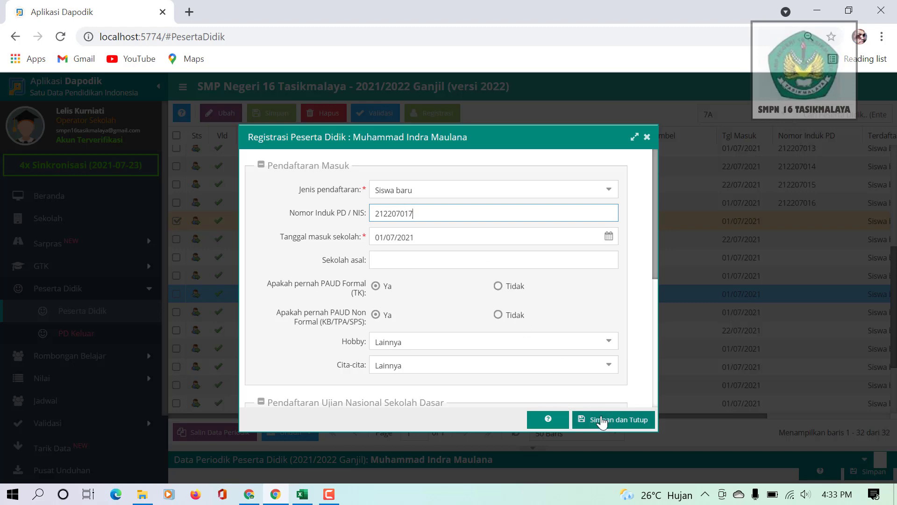
left_click(602, 422)
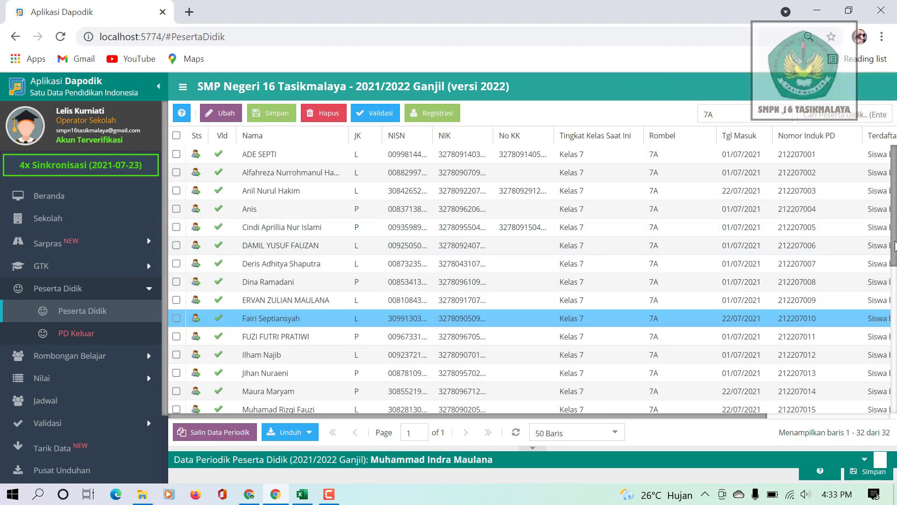
- Reduce the browser page zoom to 67% so that more student rows fit on the page
left_click_drag(894, 247, 894, 284)
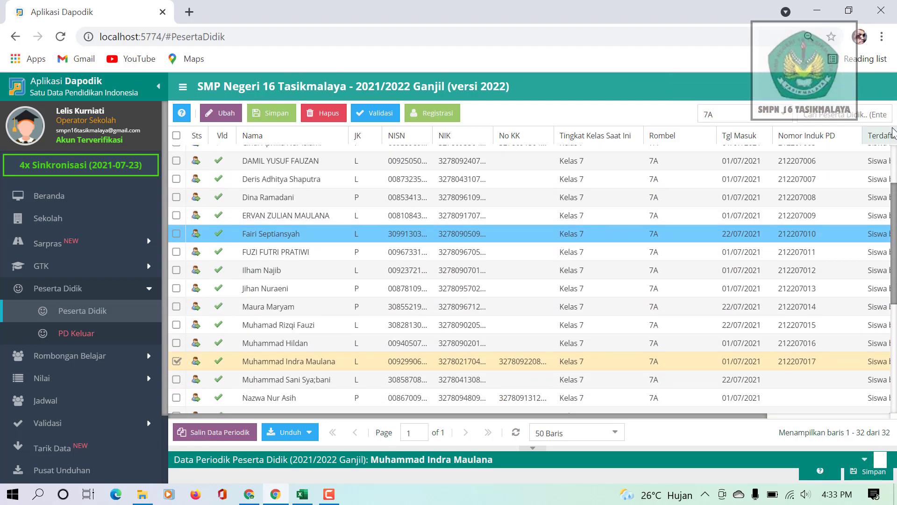
left_click(881, 36)
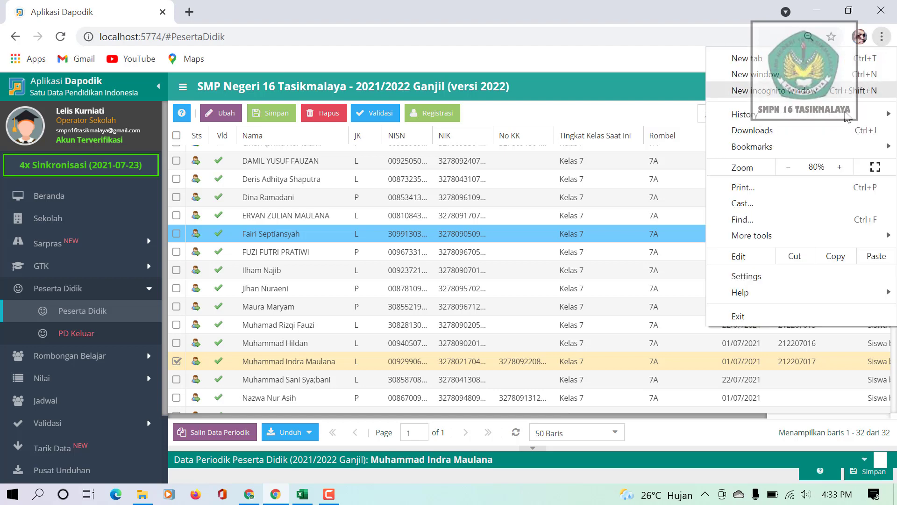
left_click(789, 169)
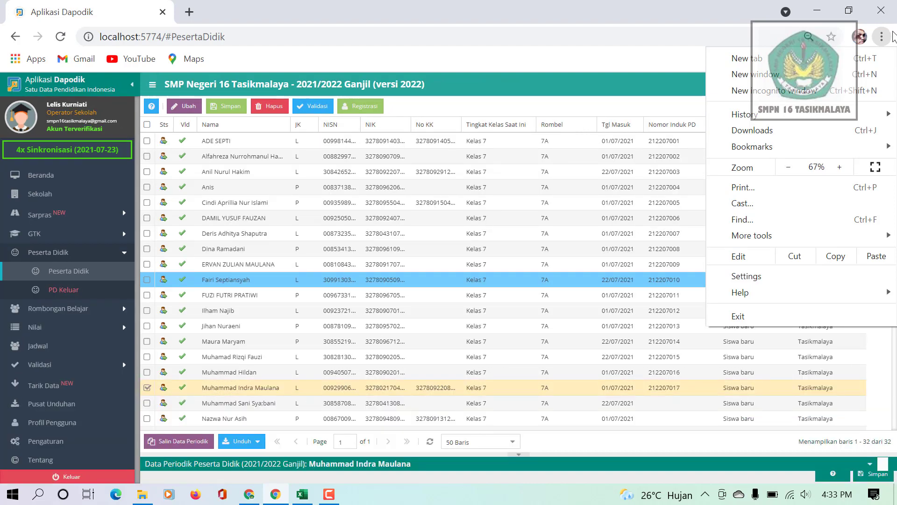
left_click(882, 41)
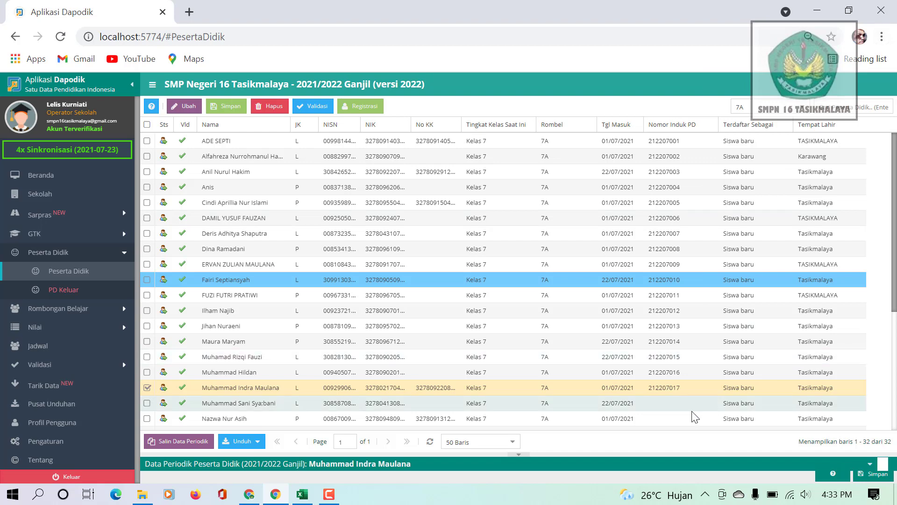
- Fill in the eighteenth 7A student's Nomor Induk PD / NIS with the sequential number ending in 18, and save the registration
left_click(680, 402)
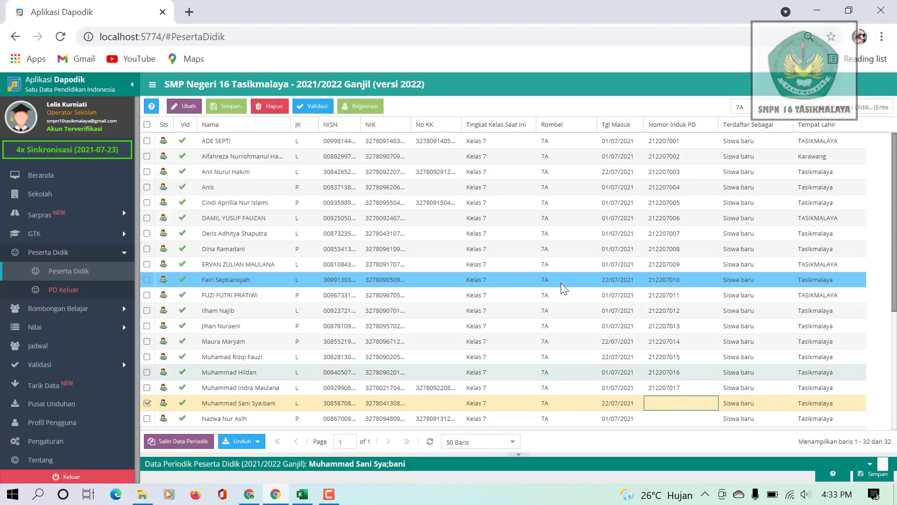
left_click(365, 107)
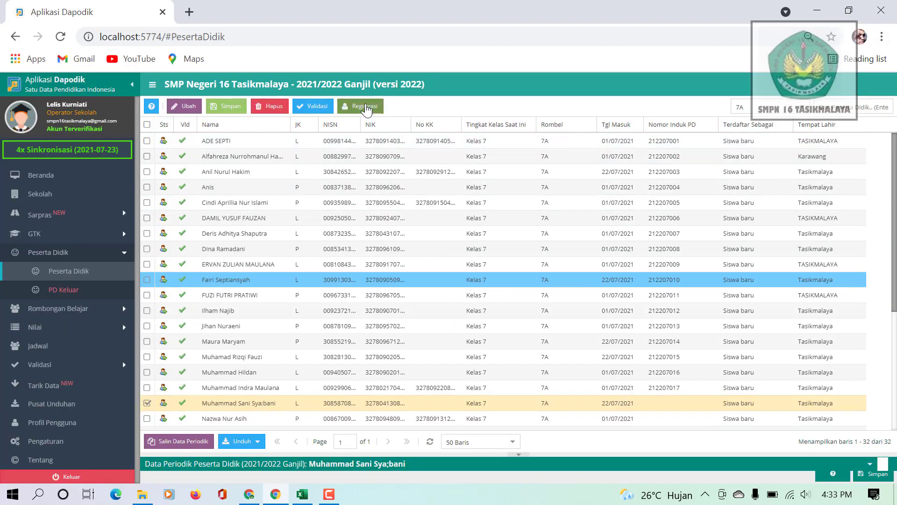
left_click(416, 228)
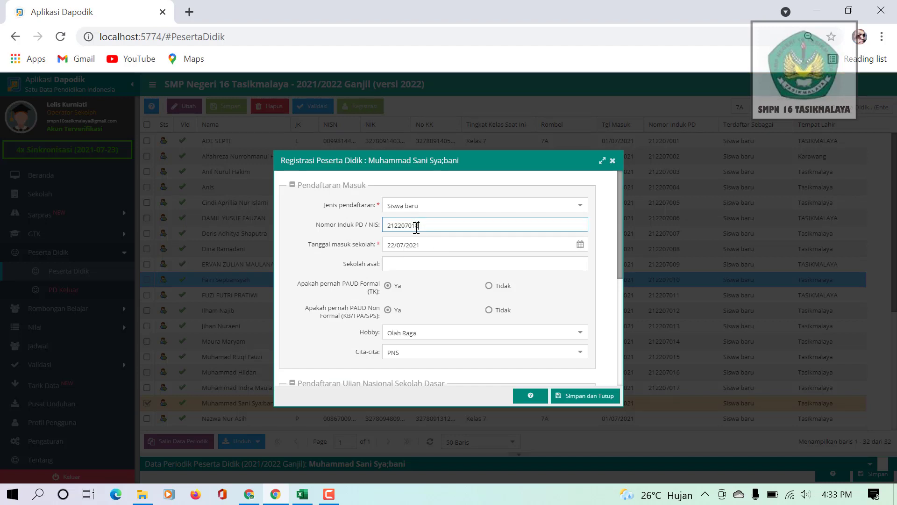
left_click(588, 395)
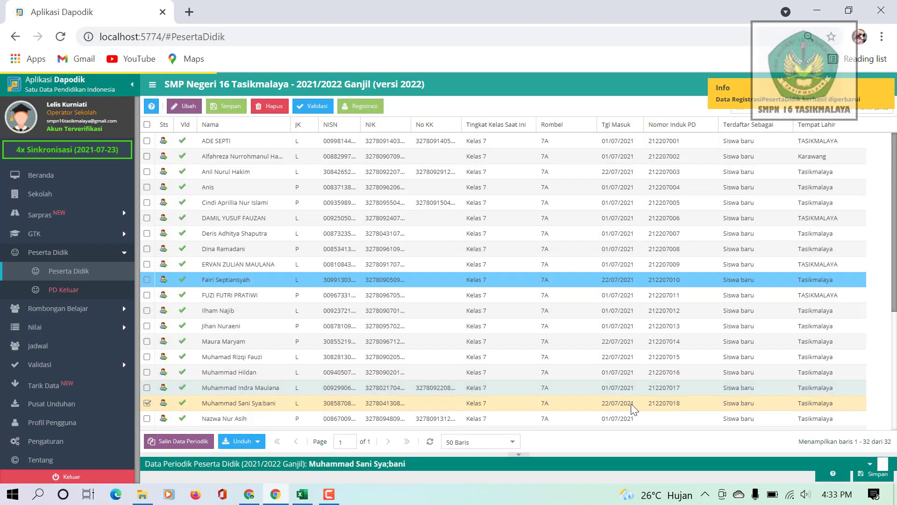
- Fill in the nineteenth 7A student's Nomor Induk PD / NIS with the sequential number ending in 19, and save the registration
left_click(660, 417)
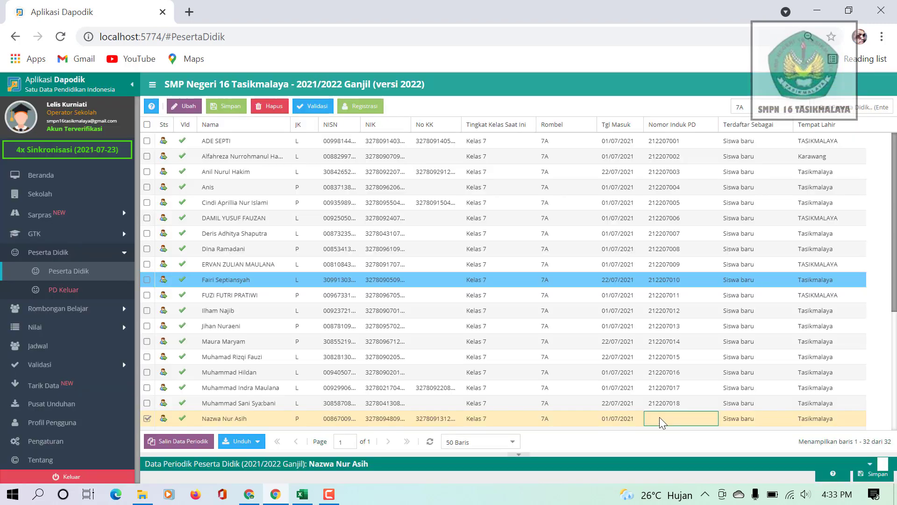
left_click(369, 108)
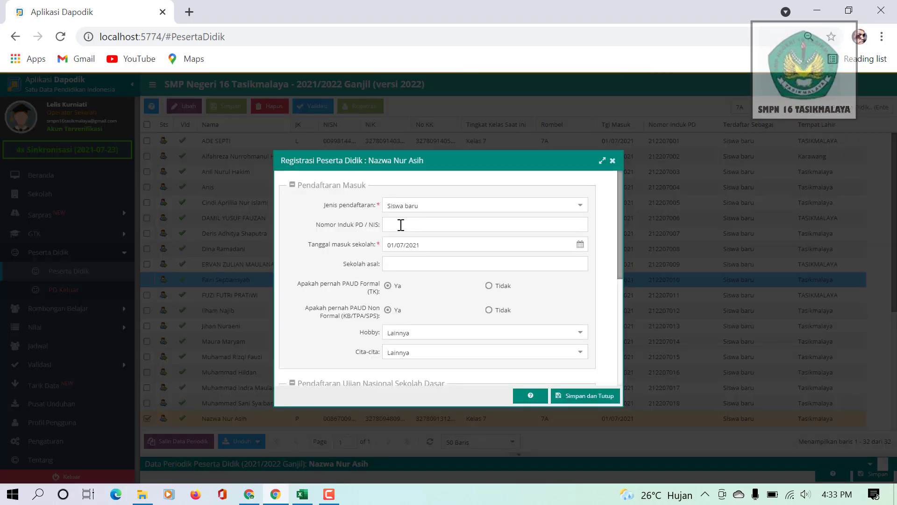
left_click(400, 225)
type("212207001")
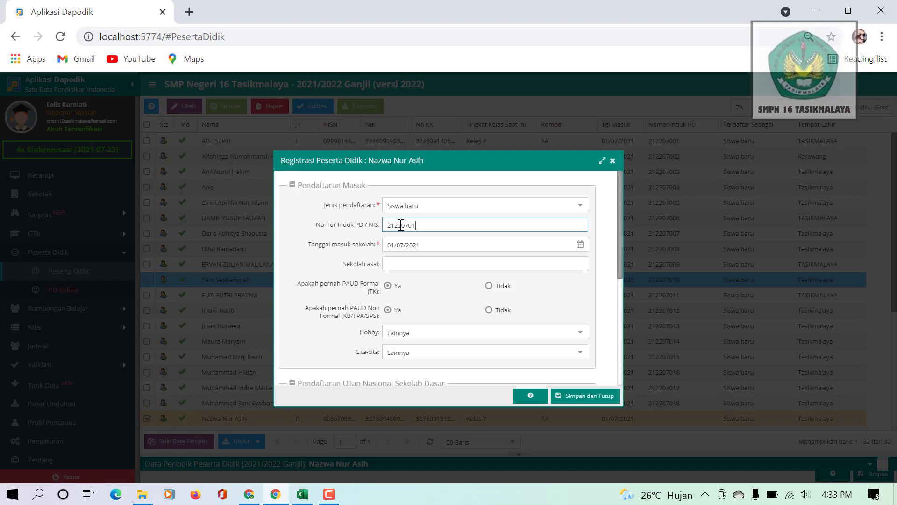
left_click(588, 400)
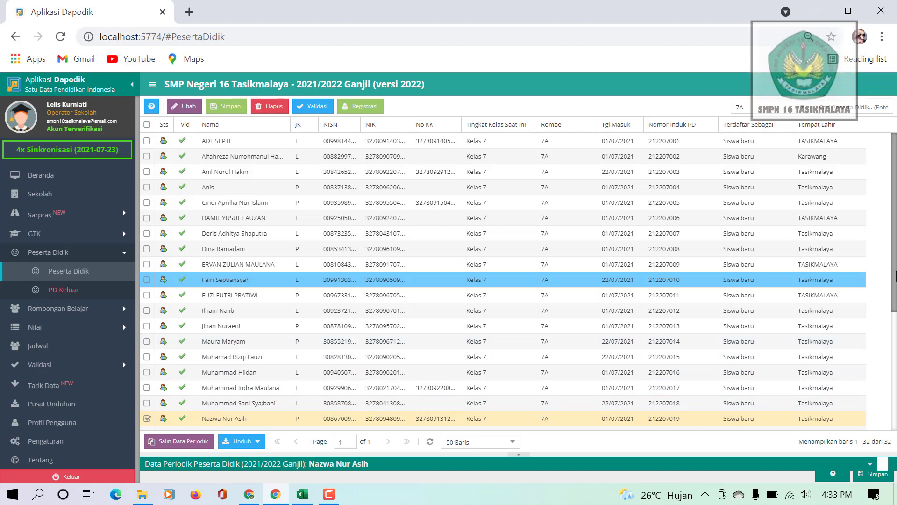
- Fill in the twentieth 7A student's Nomor Induk PD / NIS with the sequential number ending in 20, and save the registration
scroll(895, 276, "down", 4)
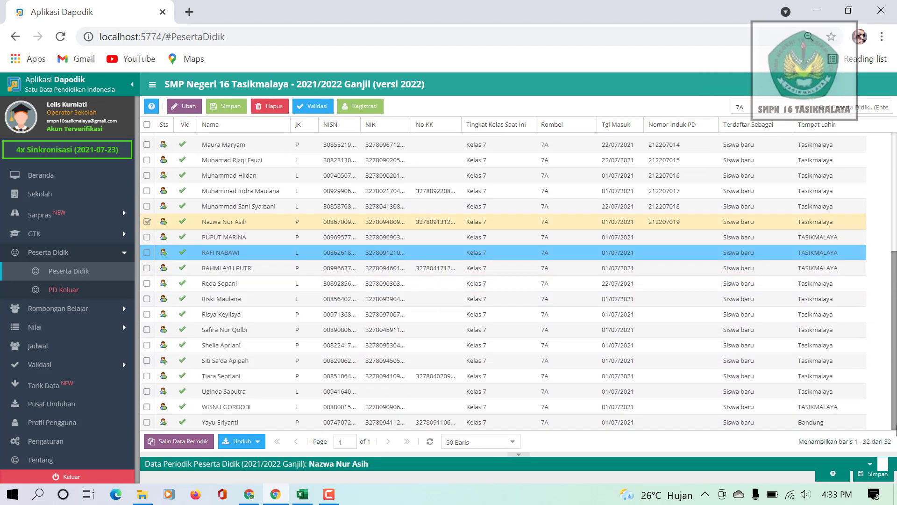
left_click(664, 236)
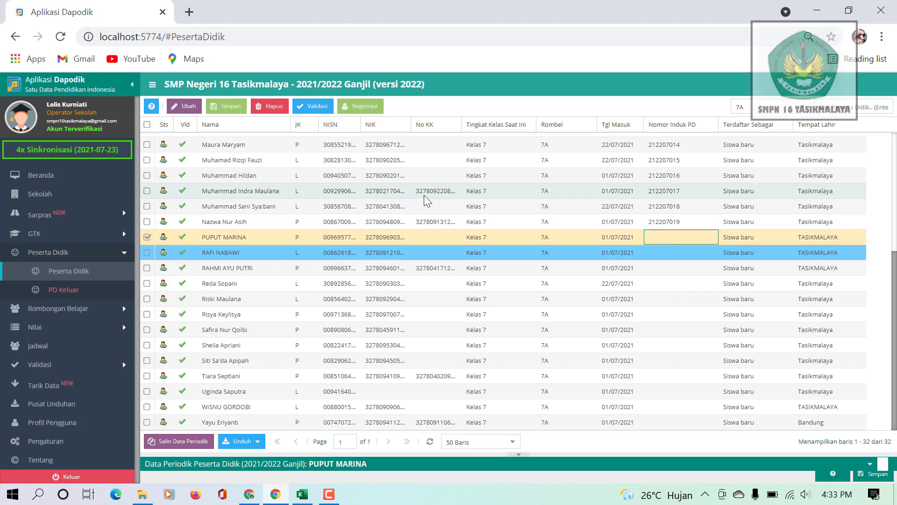
left_click(371, 106)
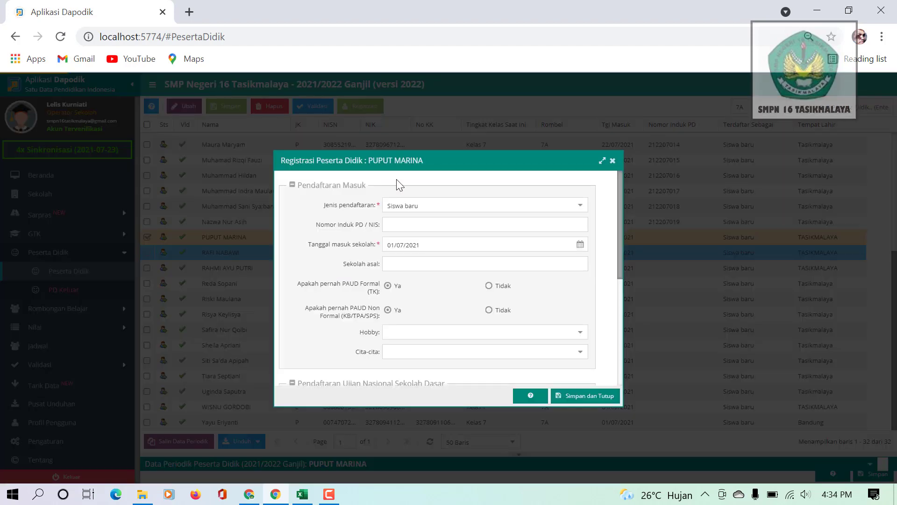
left_click(401, 223)
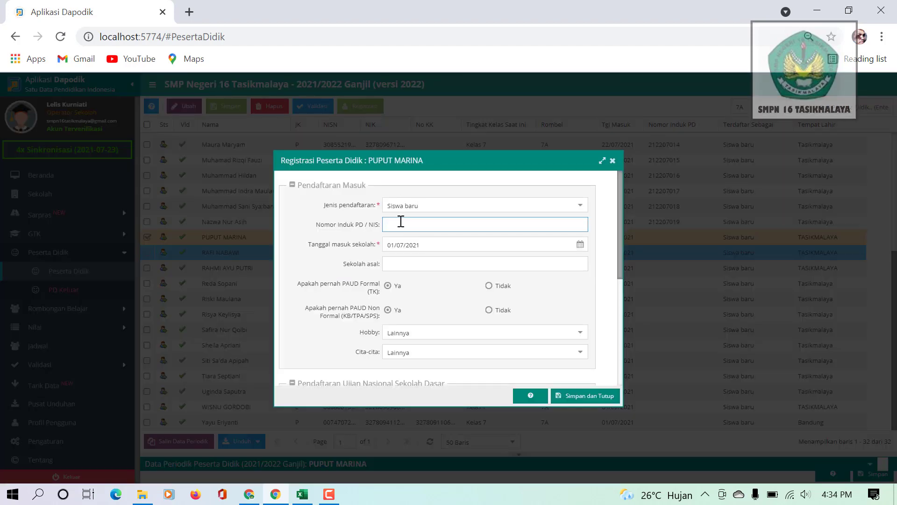
type("212207001")
key("BackSpace")
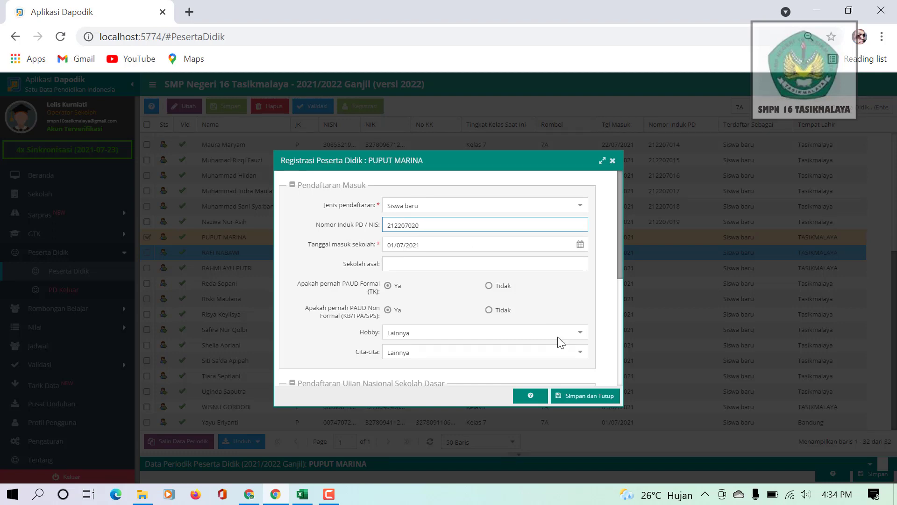
left_click(606, 397)
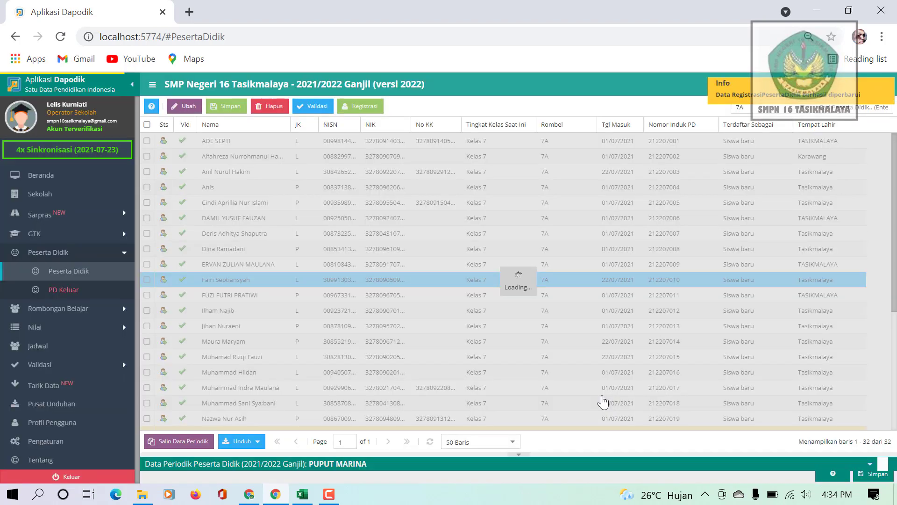
- Fill in the twenty-first 7A student's Nomor Induk PD / NIS with the sequential number ending in 21, and save the registration
scroll(895, 275, "down", 4)
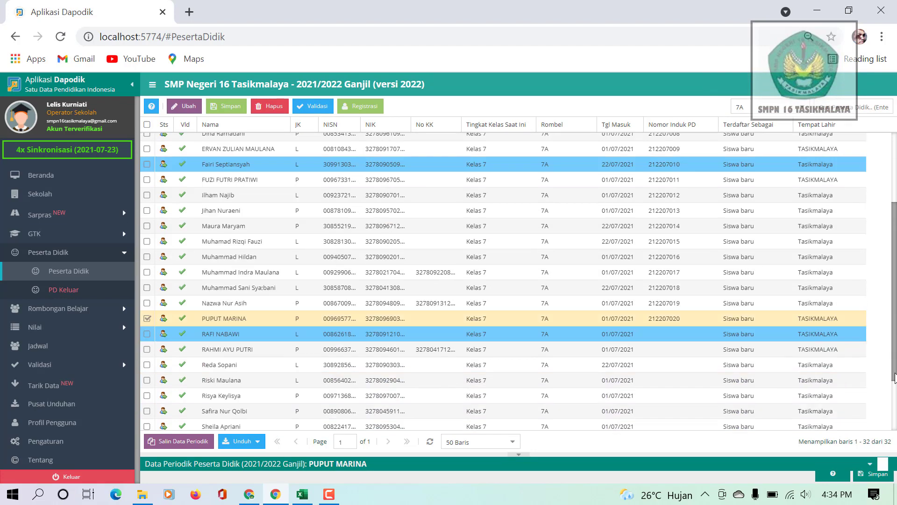
left_click(663, 259)
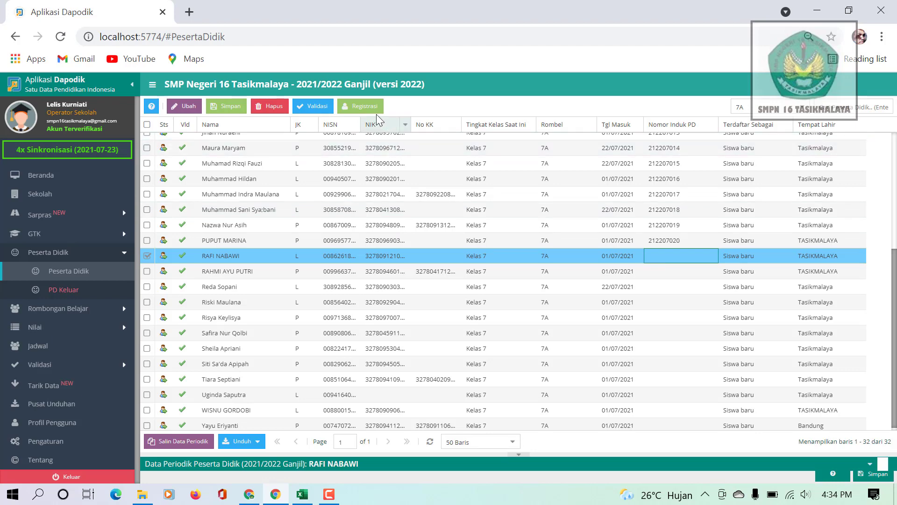
left_click(365, 106)
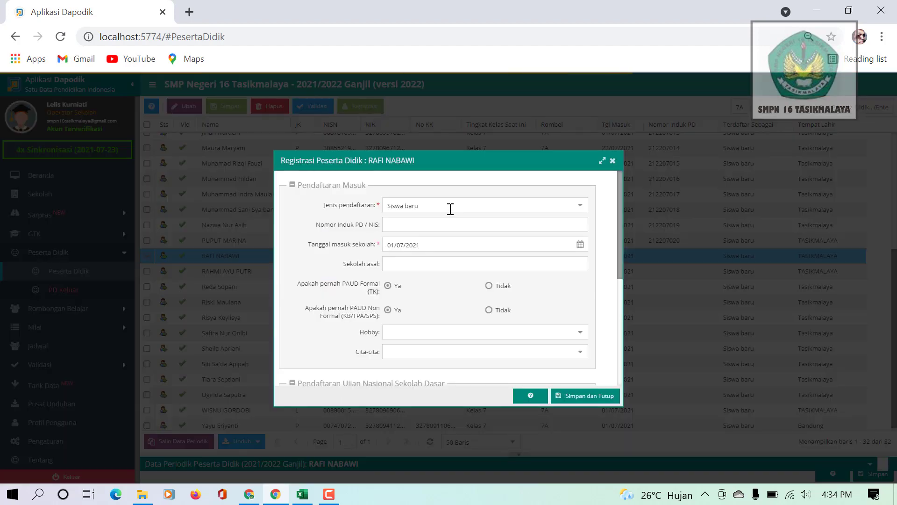
left_click(424, 225)
type("212207001")
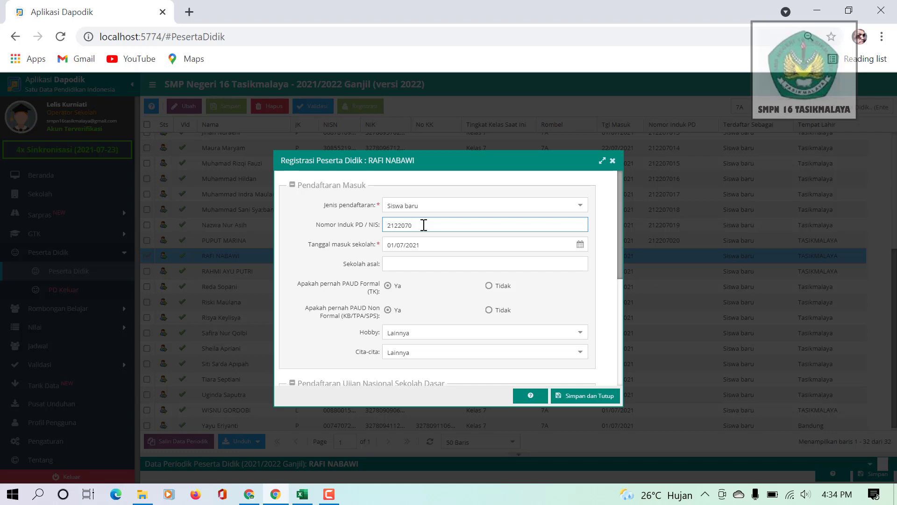
left_click(567, 398)
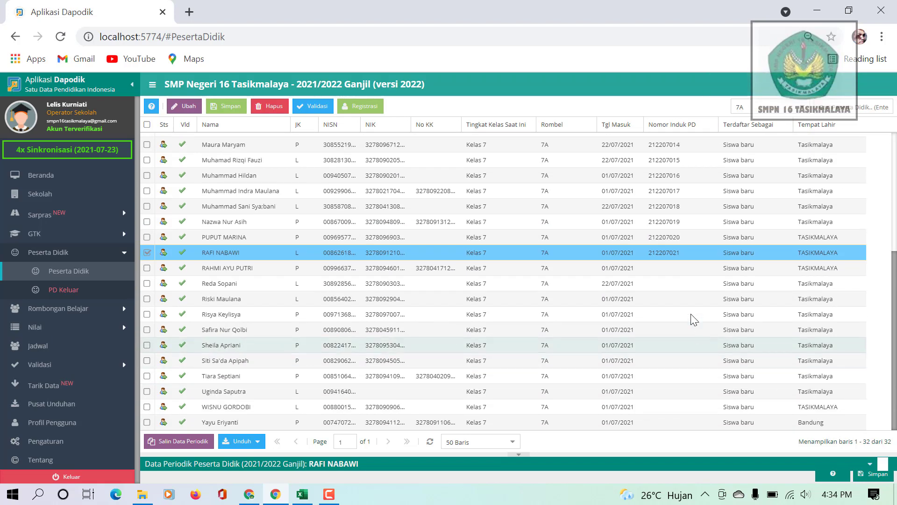
- Fill in the twenty-second 7A student's Nomor Induk PD / NIS with the sequential number ending in 22, and save the registration
left_click(666, 268)
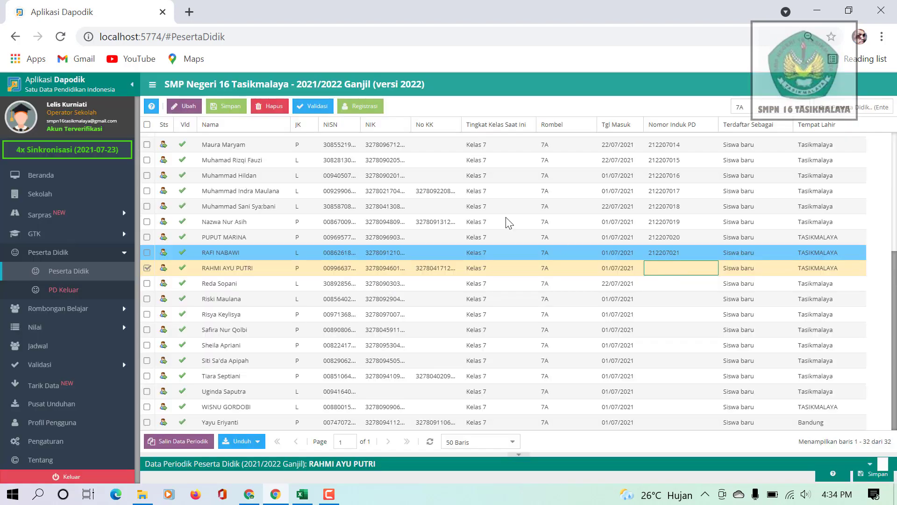
left_click(362, 112)
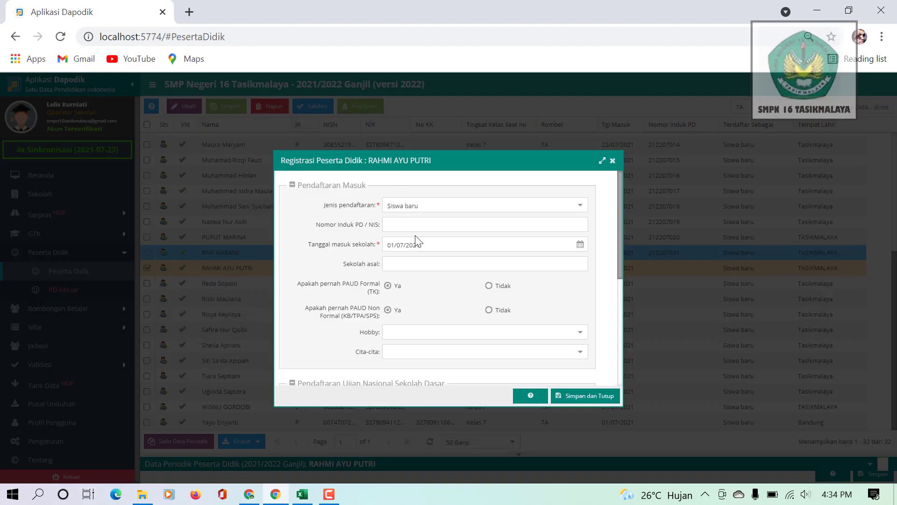
left_click(406, 226)
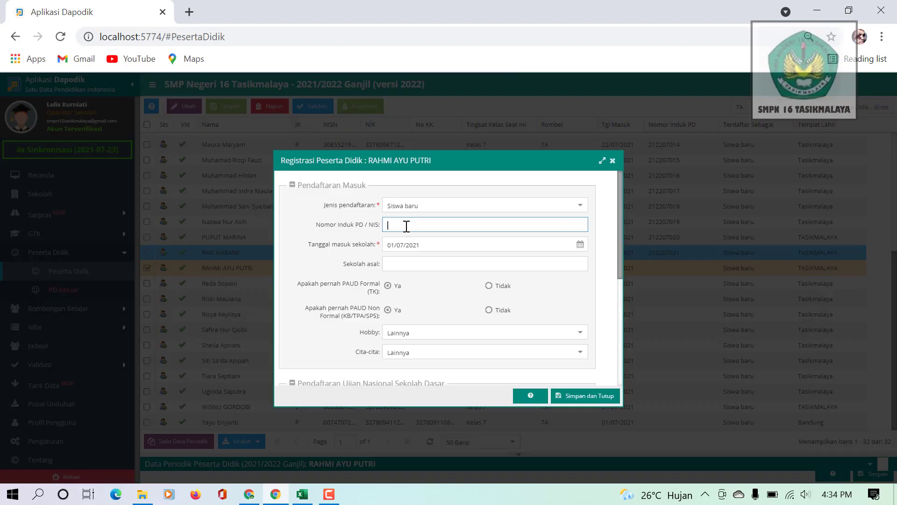
type("212207001")
left_click(587, 400)
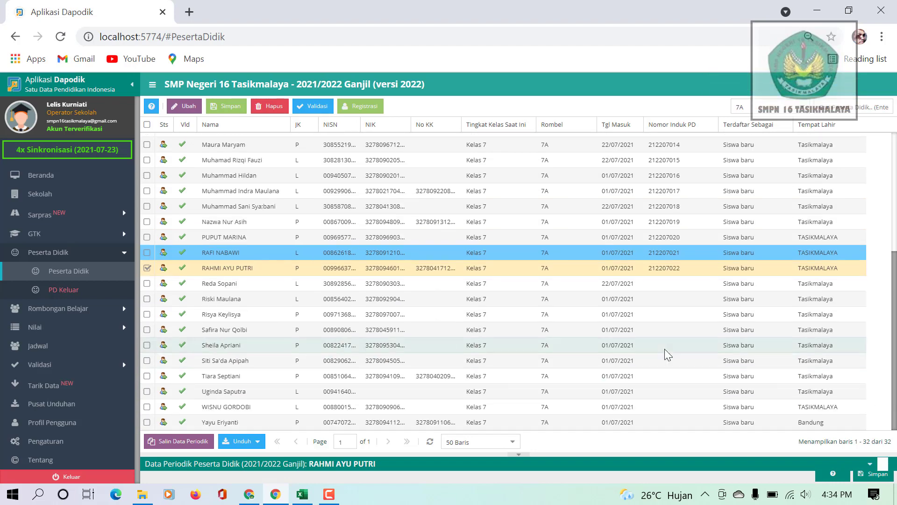
- Fill in the twenty-third 7A student's Nomor Induk PD / NIS with the sequential number ending in 23, and save the registration
left_click(652, 283)
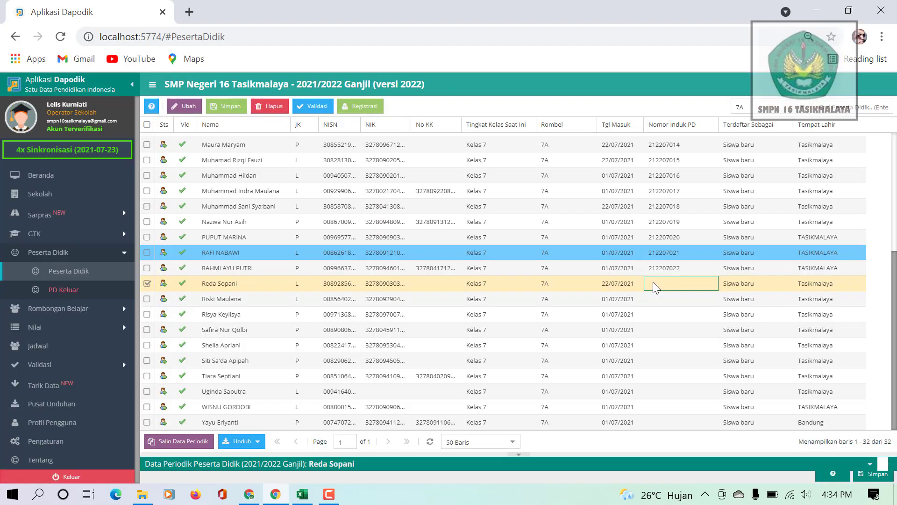
left_click(362, 106)
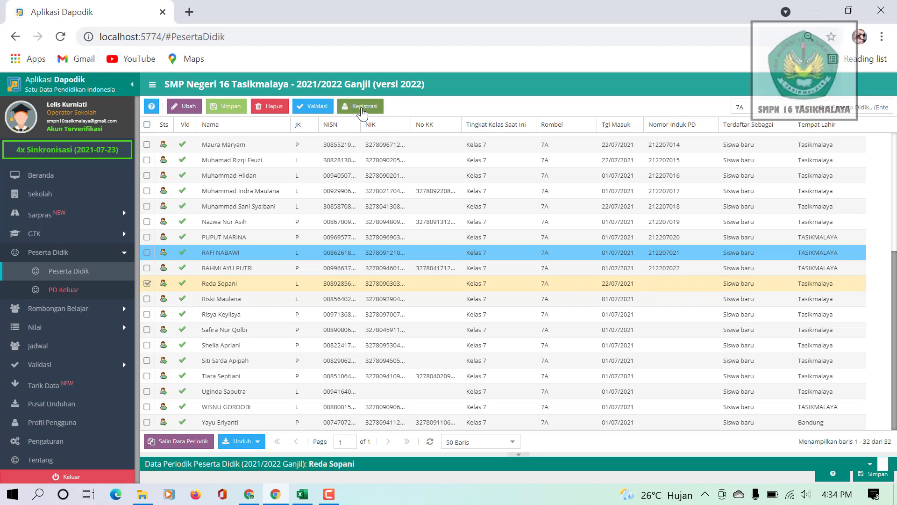
left_click(423, 225)
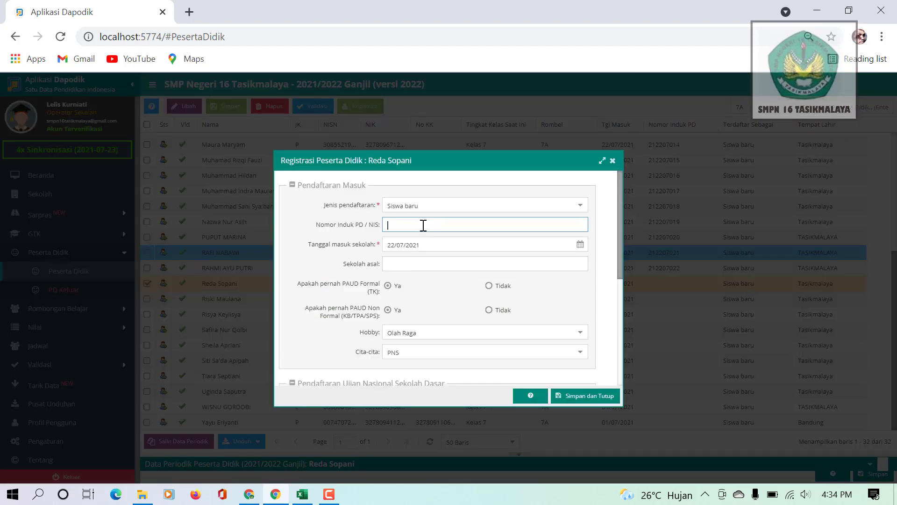
type("212207001")
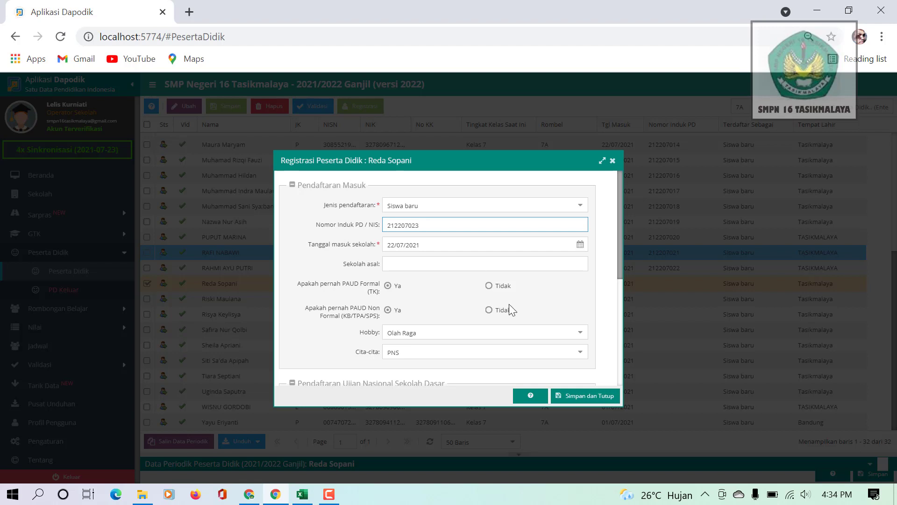
left_click(571, 397)
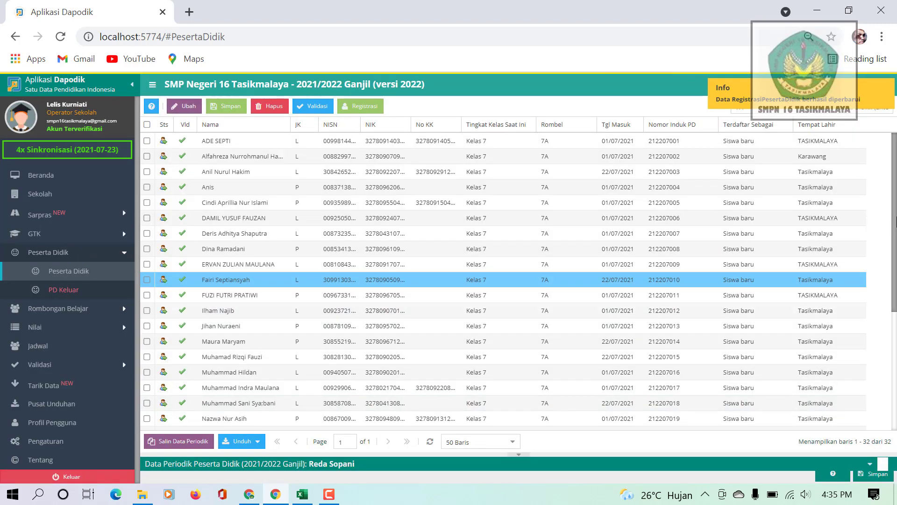
- Fill in the twenty-fourth 7A student's Nomor Induk PD / NIS with the sequential number ending in 24, and save the registration
left_click_drag(896, 218, 895, 343)
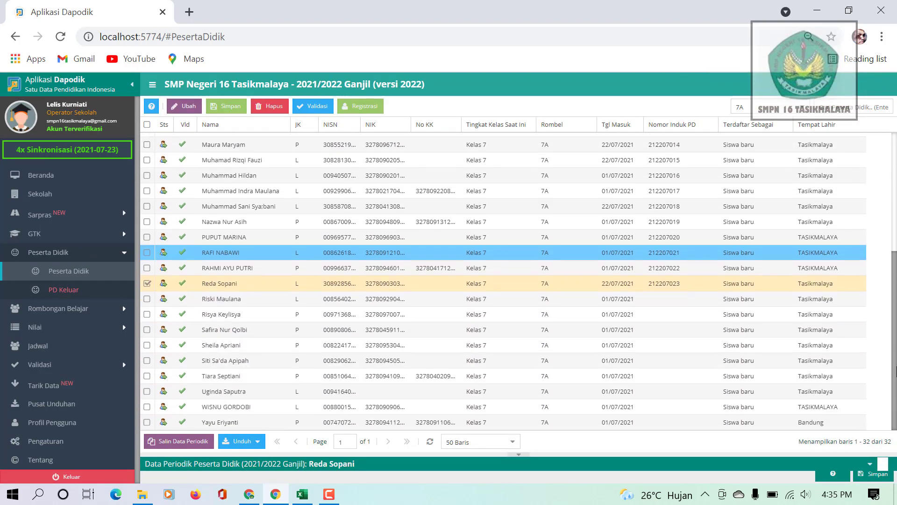
left_click(671, 299)
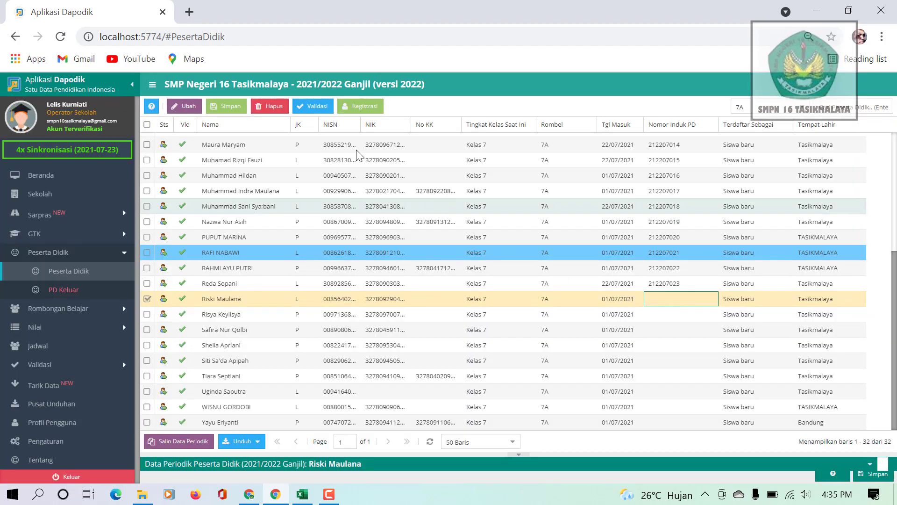
left_click(365, 106)
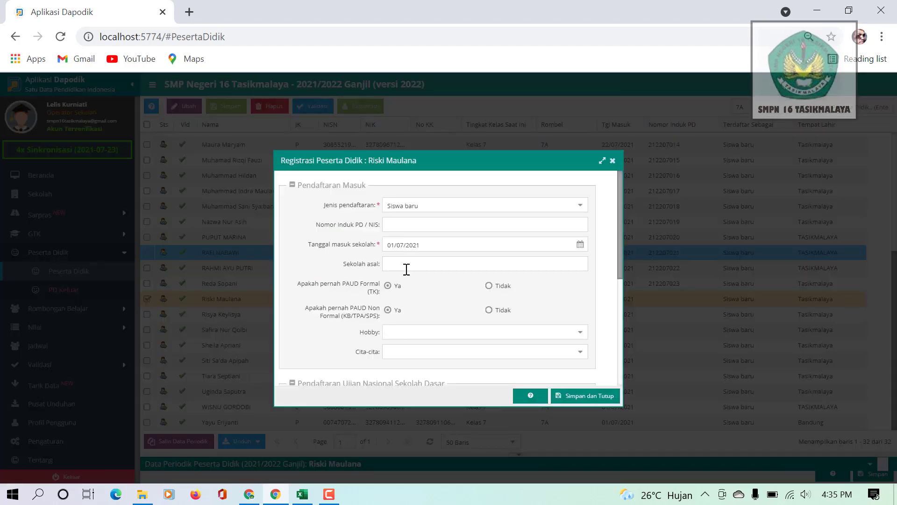
left_click(408, 219)
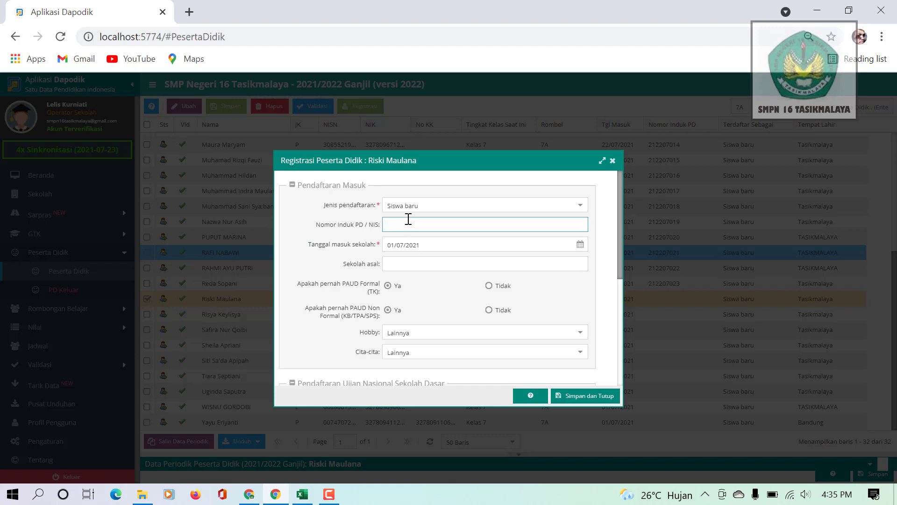
type("212207001")
left_click(587, 396)
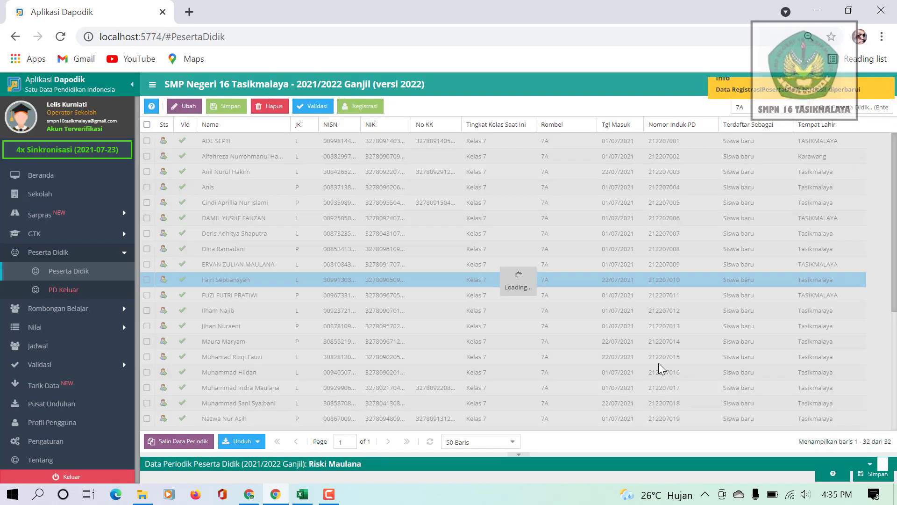
- Fill in the twenty-fifth 7A student's Nomor Induk PD / NIS with the sequential number ending in 25, and save the registration
scroll(648, 358, "down", 5)
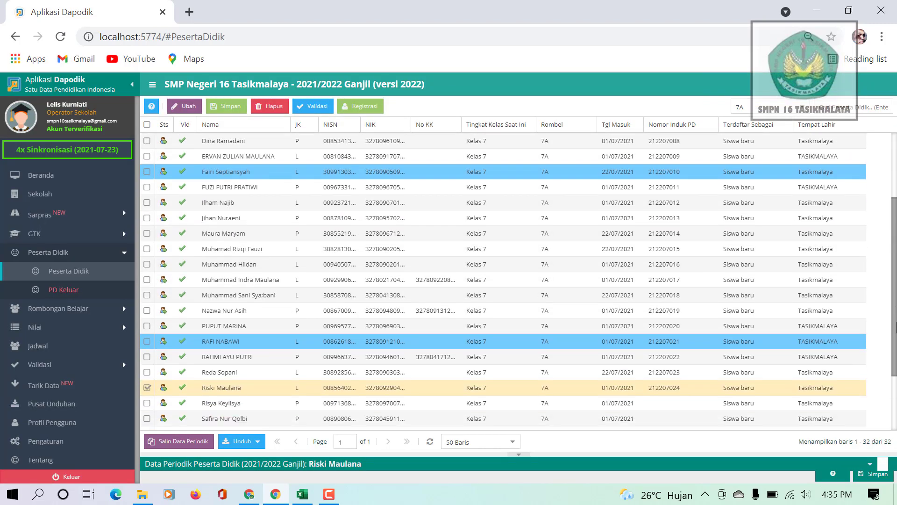
left_click(658, 315)
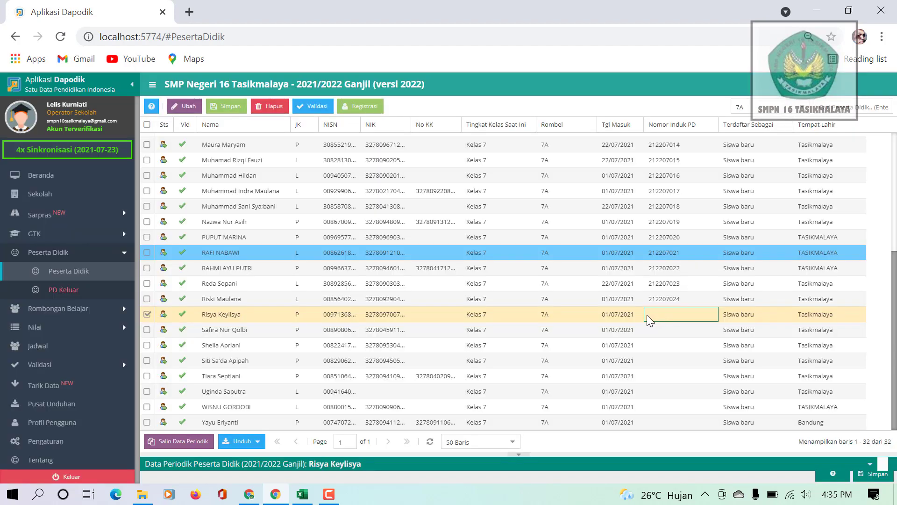
left_click(365, 107)
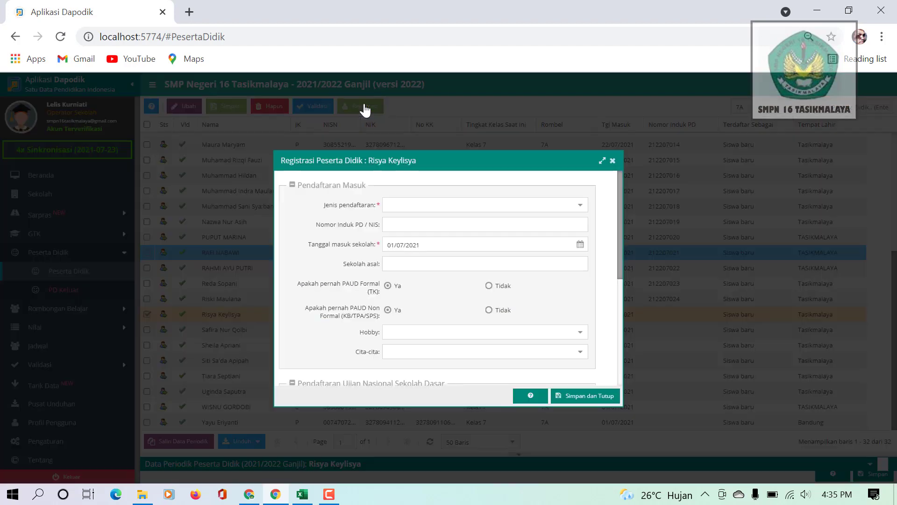
left_click(401, 226)
type("212207001")
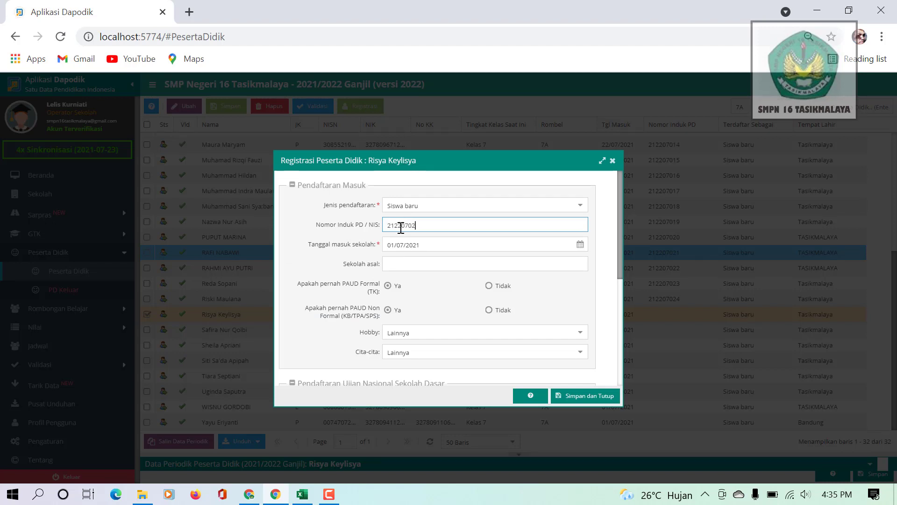
left_click(579, 397)
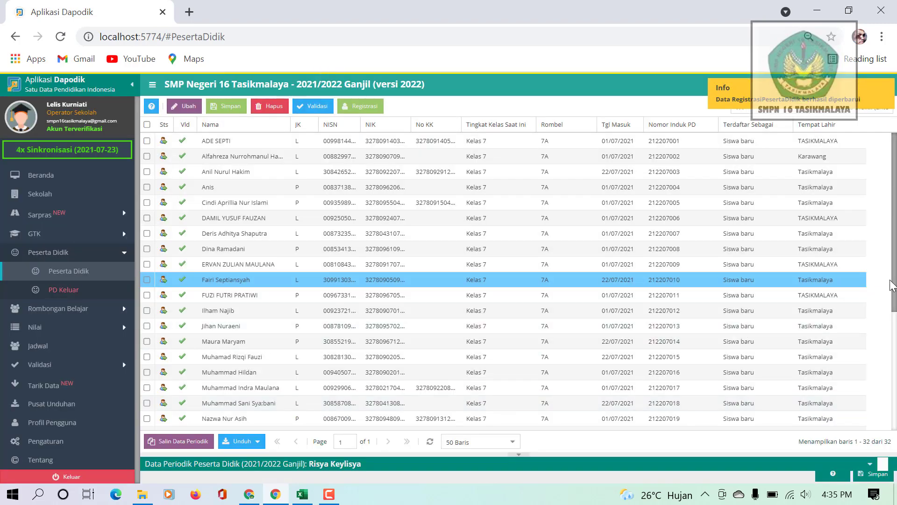
- Fill in the twenty-sixth 7A student's Nomor Induk PD / NIS with the sequential number ending in 26, and save the registration
scroll(706, 357, "down", 4)
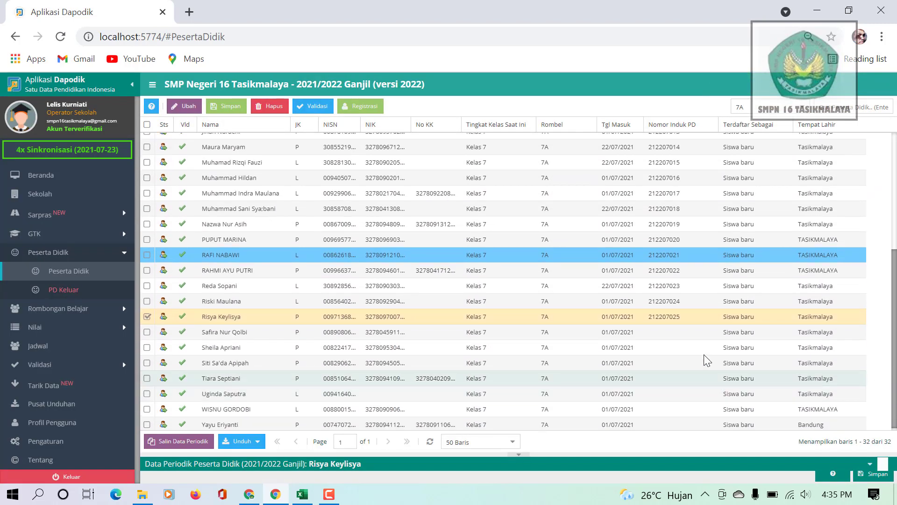
left_click(681, 329)
left_click(681, 329)
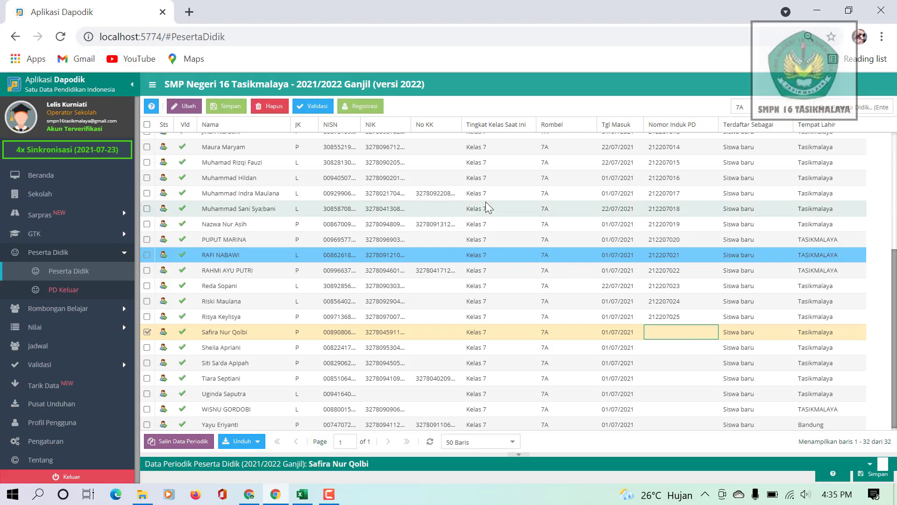
left_click(366, 106)
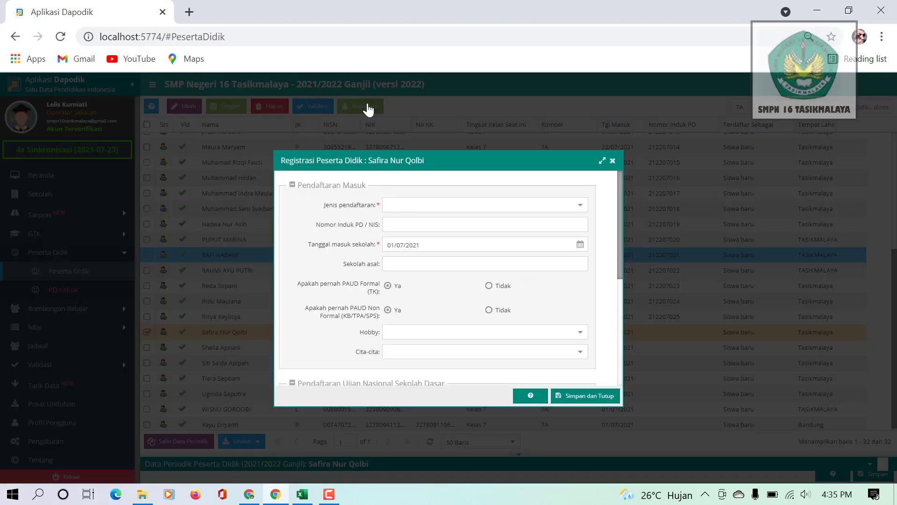
left_click(423, 226)
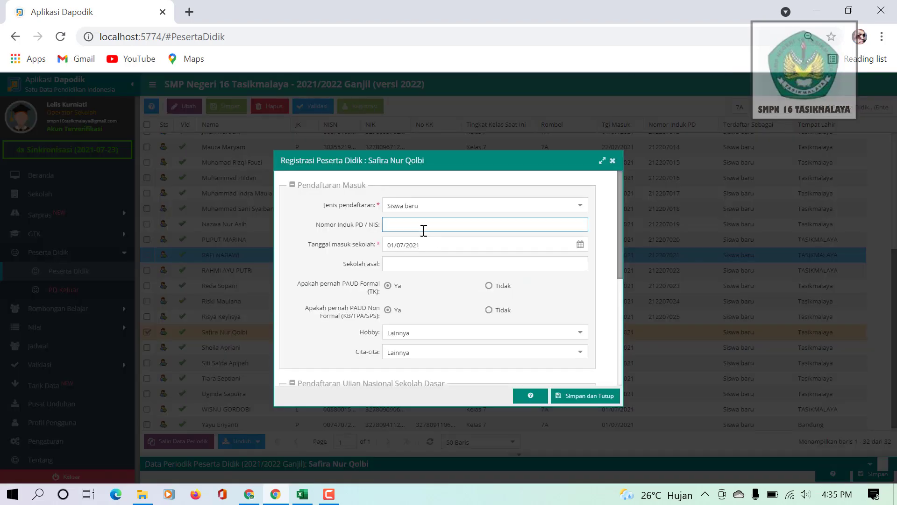
type("212207001")
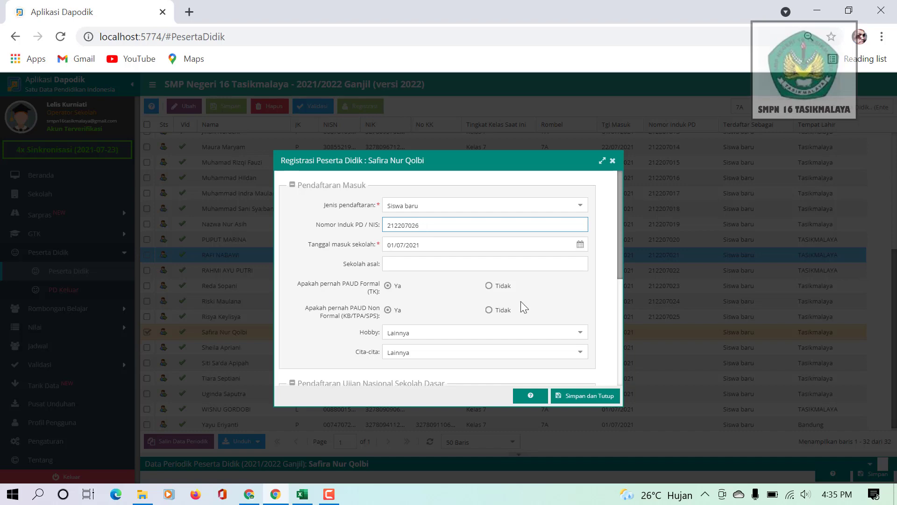
left_click(580, 399)
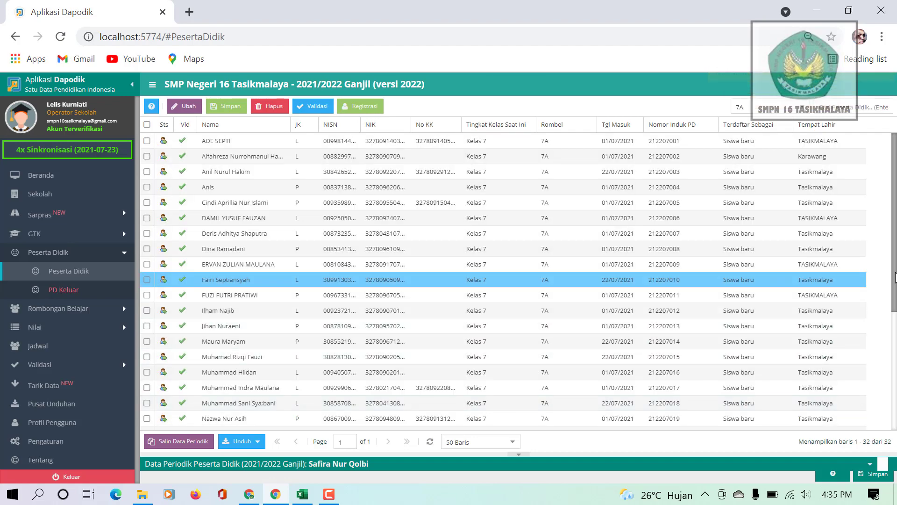
- Fill in the twenty-seventh 7A student's Nomor Induk PD / NIS with the next sequential number, and save the registration
scroll(895, 277, "down", 5)
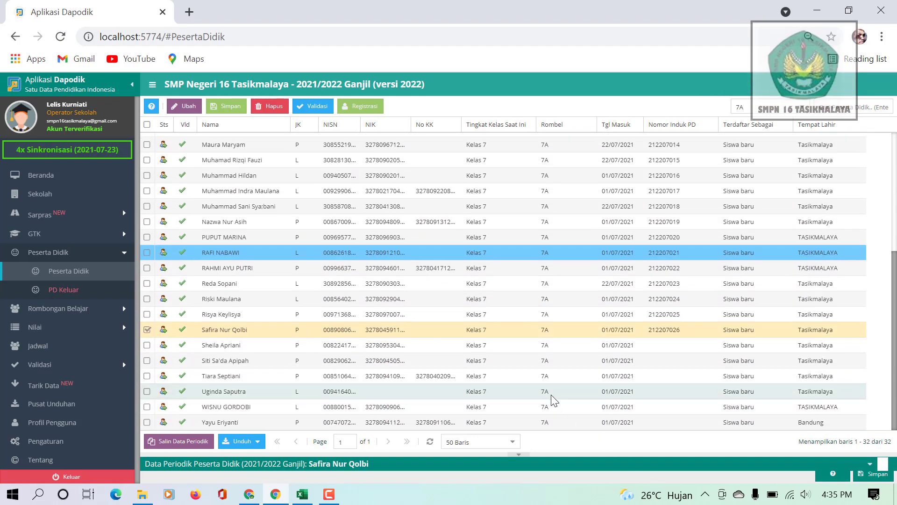
left_click(658, 344)
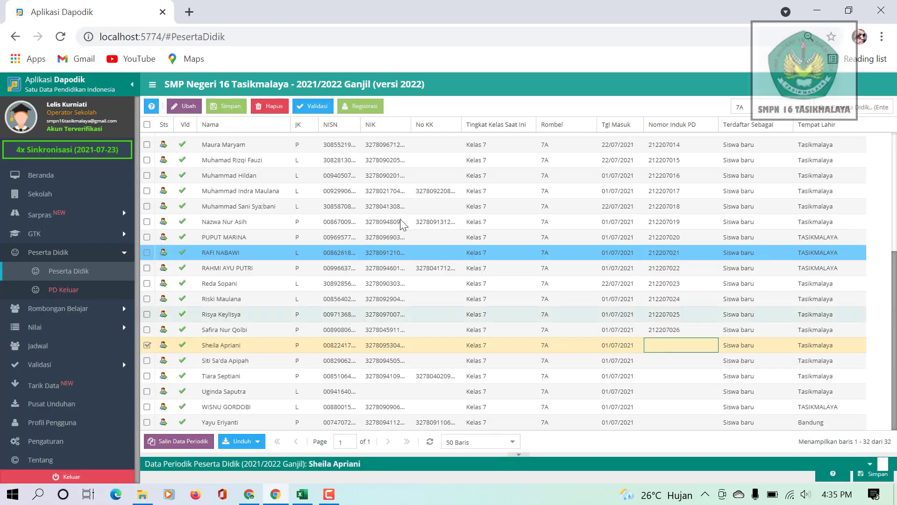
left_click(363, 106)
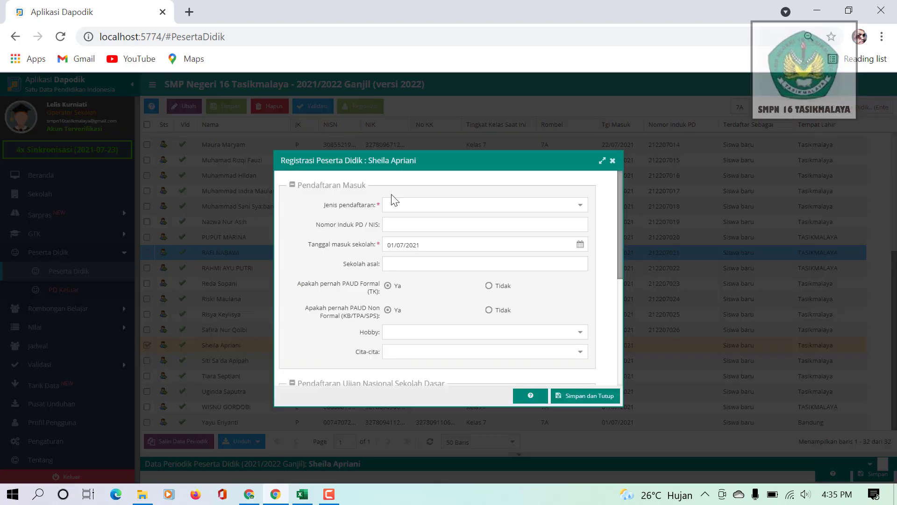
left_click(405, 226)
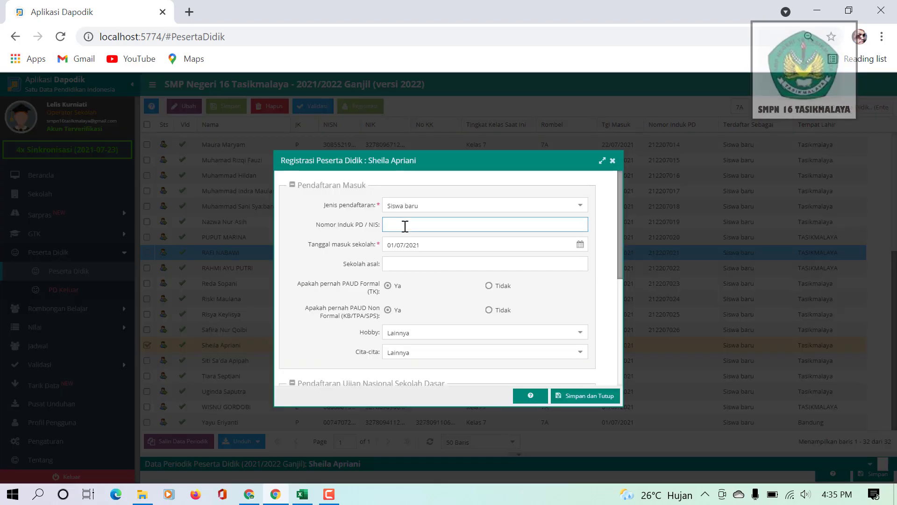
type("212207001")
left_click(579, 398)
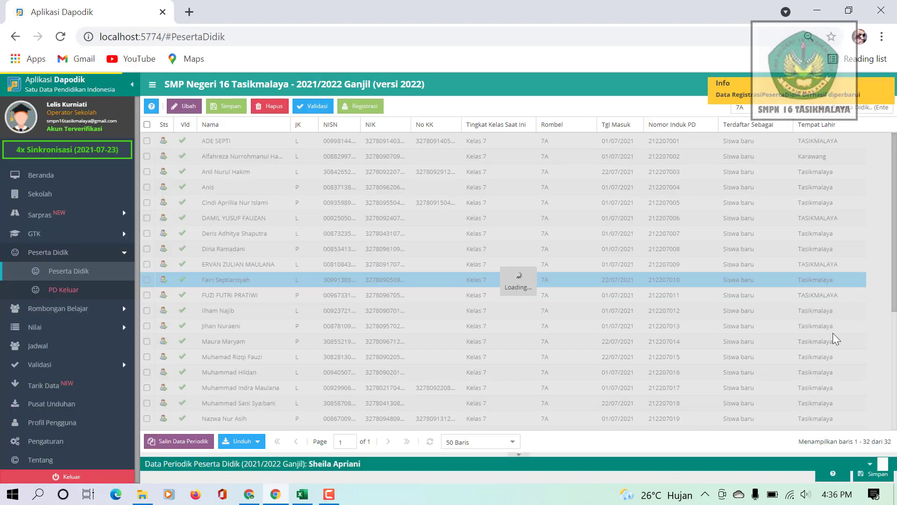
- Fill in the twenty-eighth 7A student's Nomor Induk PD / NIS with the sequential number ending in 28, and save the registration
scroll(676, 355, "down", 5)
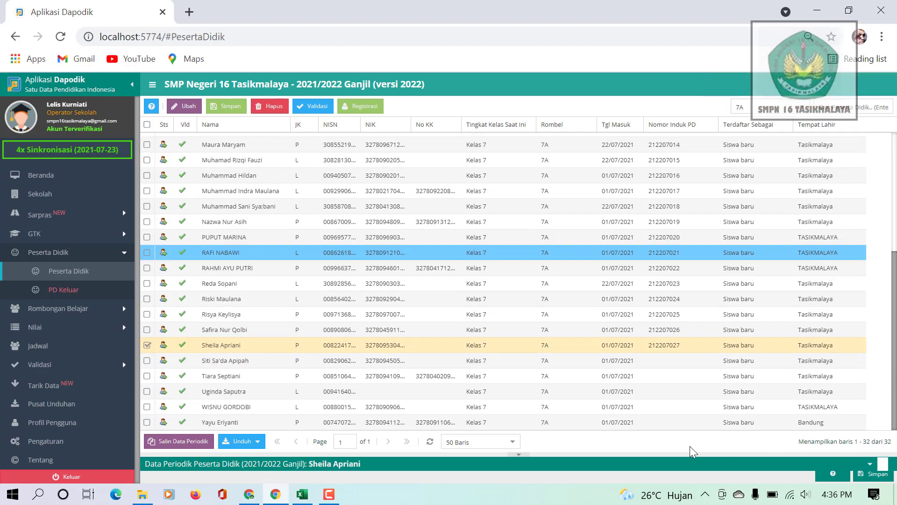
left_click(674, 359)
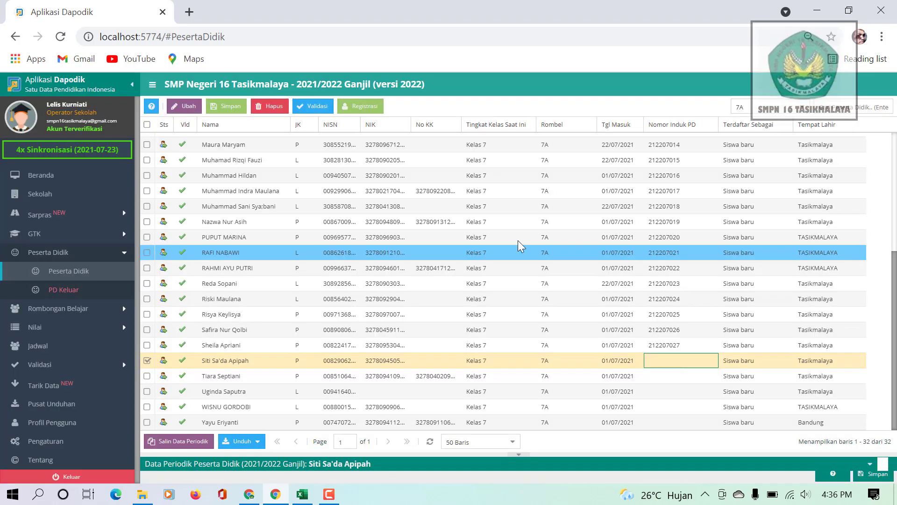
left_click(361, 106)
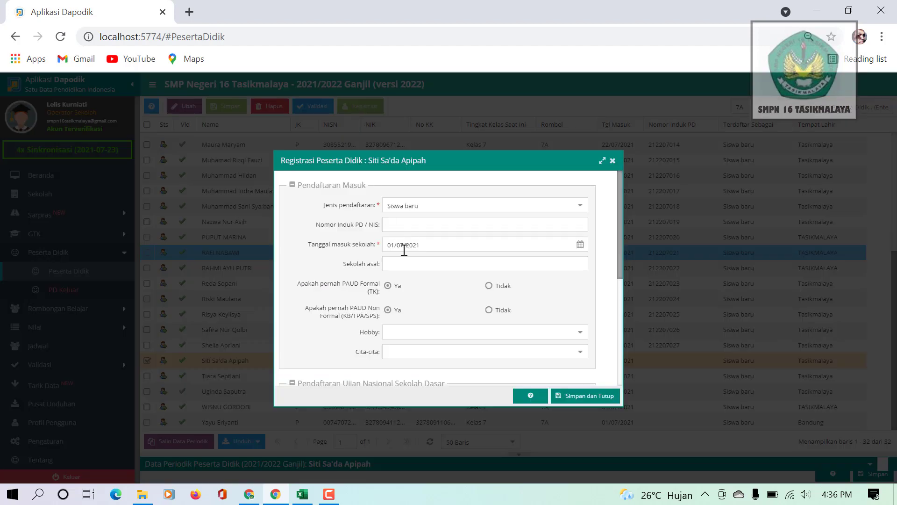
left_click(406, 223)
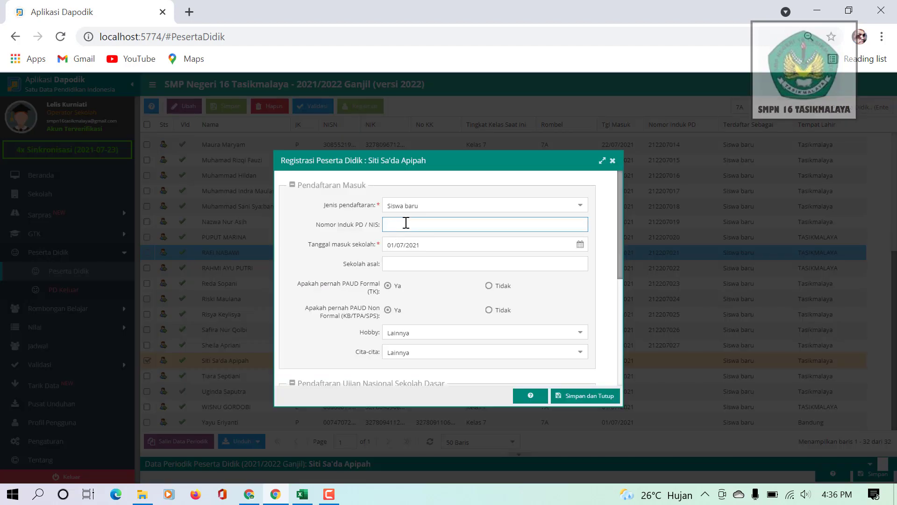
type("212207001")
left_click(581, 396)
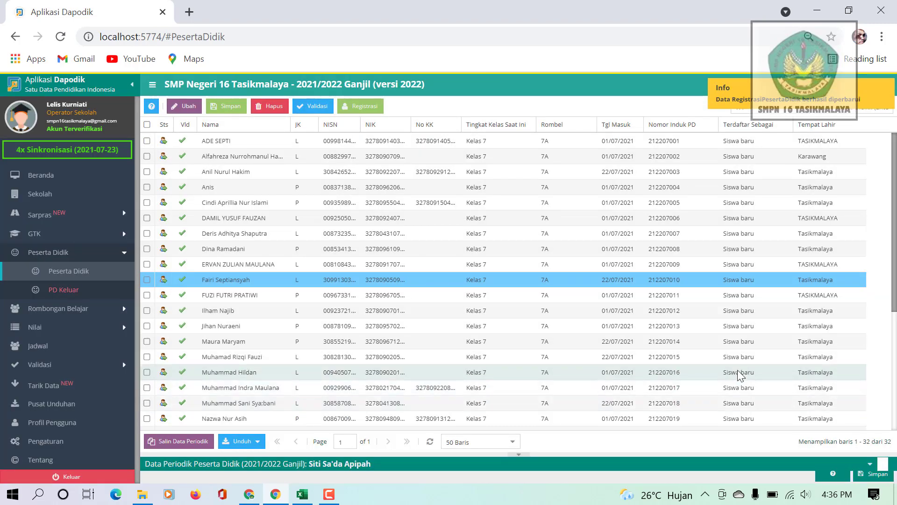
- Fill in the twenty-ninth 7A student's Nomor Induk PD / NIS with the sequential number ending in 29, and save the registration
left_click_drag(894, 301, 894, 422)
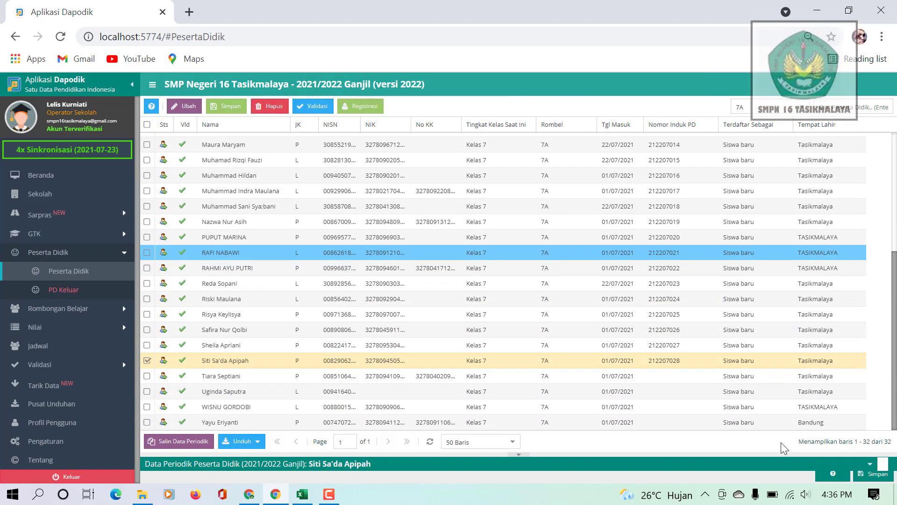
left_click(666, 375)
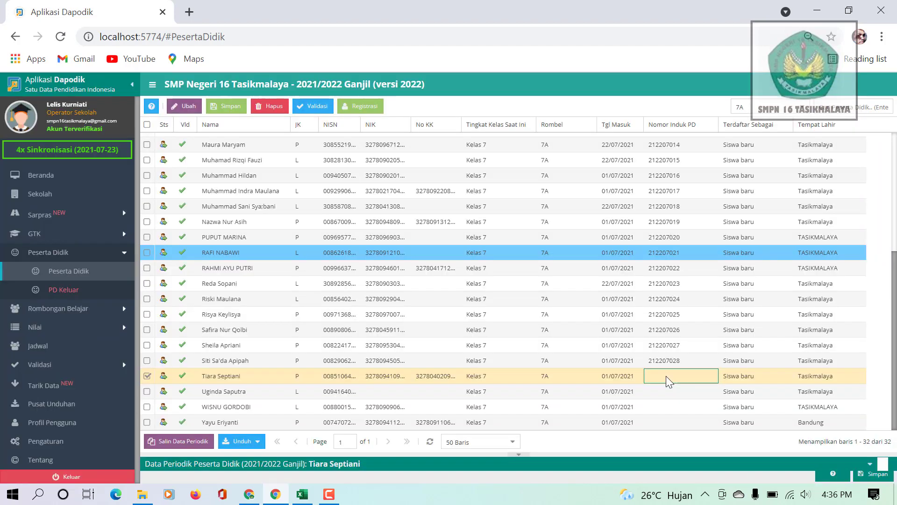
left_click(360, 106)
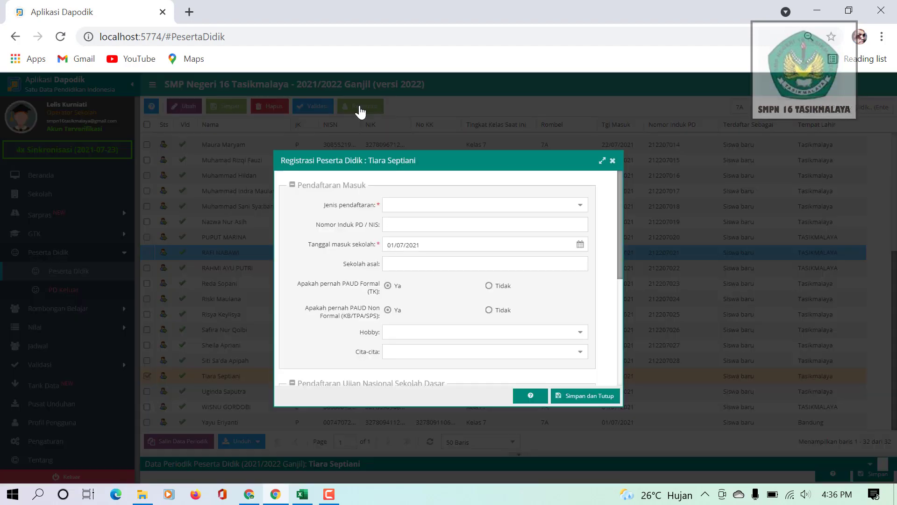
left_click(404, 225)
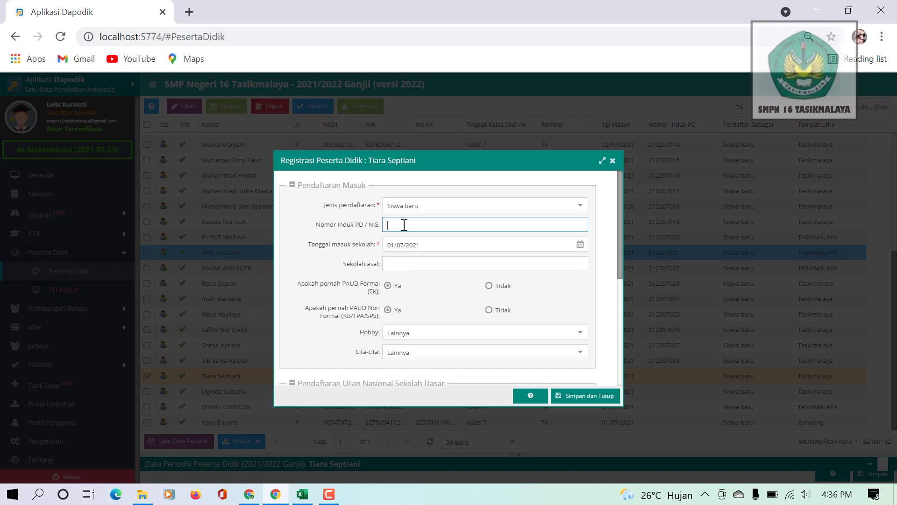
type("212207001")
key("BackSpace")
key("BackSpace")
left_click(575, 398)
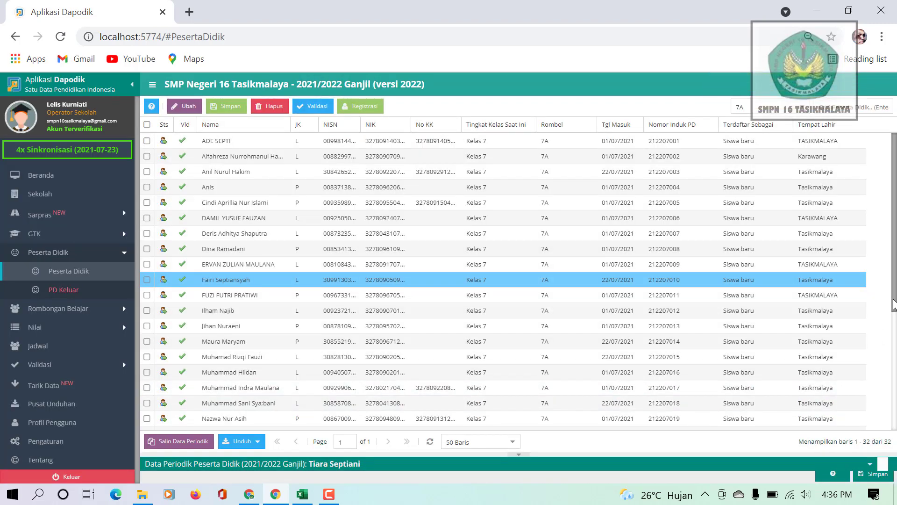
- Fill in the thirtieth 7A student's Nomor Induk PD / NIS with the sequential number ending in 30, and save the registration
scroll(893, 303, "down", 5)
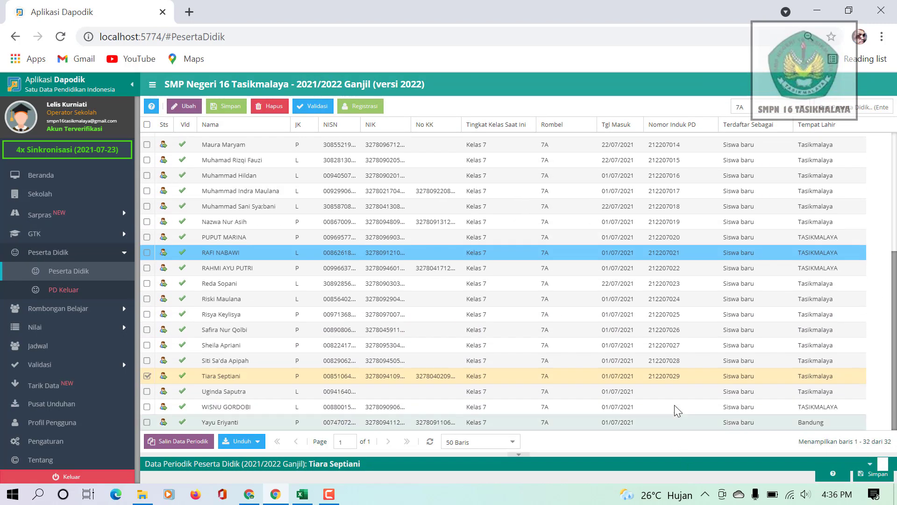
left_click(669, 391)
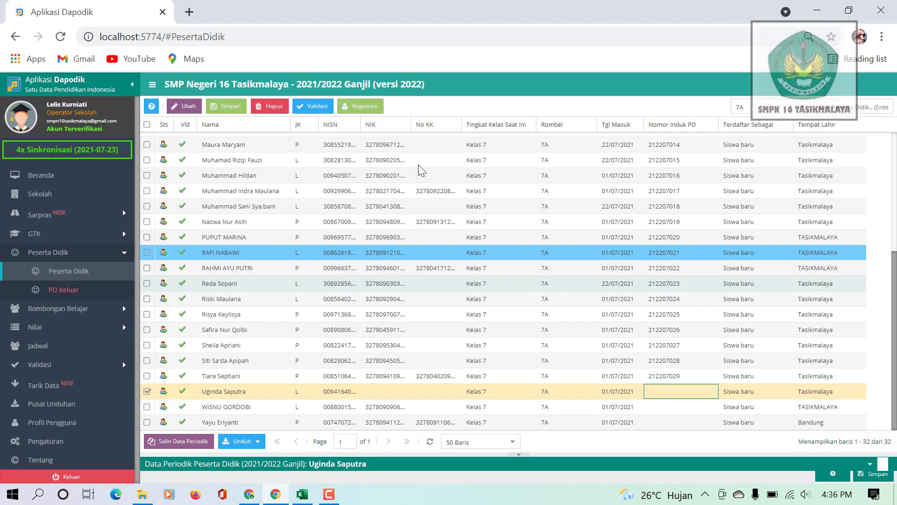
left_click(365, 107)
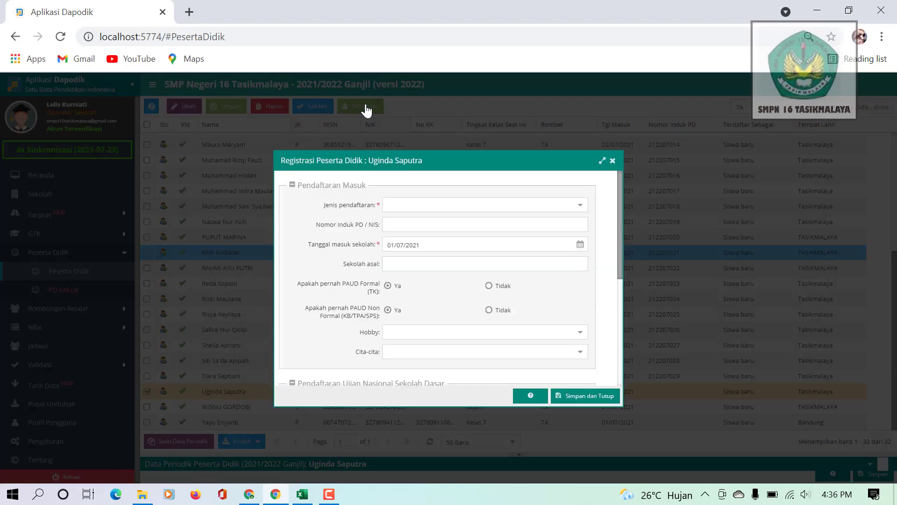
left_click(406, 226)
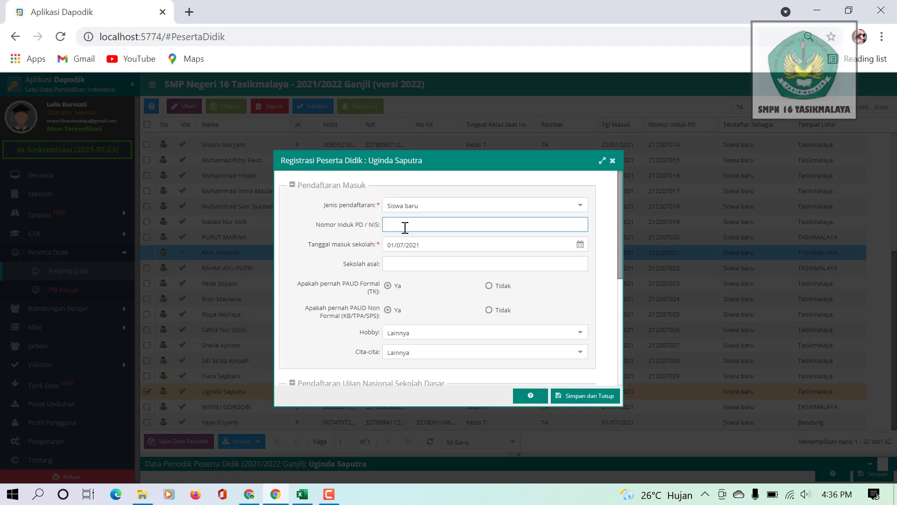
type("212207001")
left_click(584, 397)
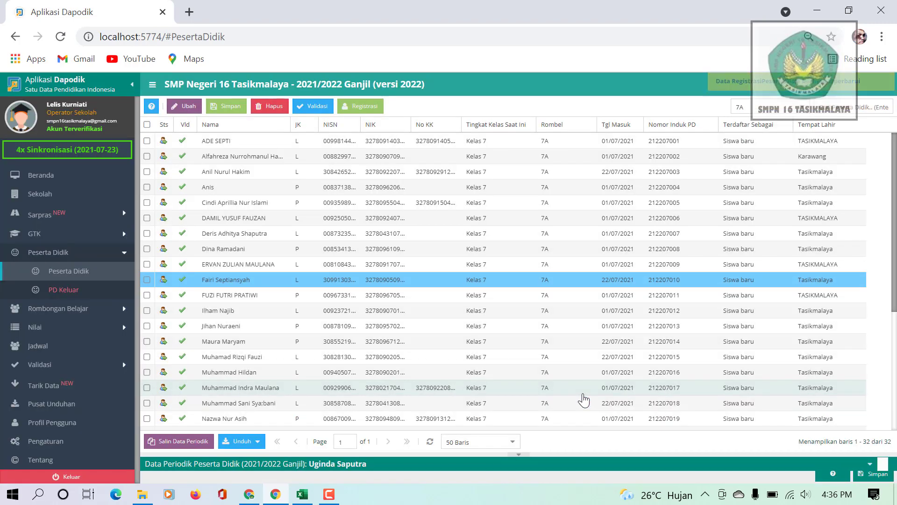
- Fill in the thirty-first 7A student's Nomor Induk PD / NIS with the sequential number ending in 31, and save the registration
left_click_drag(894, 220, 895, 369)
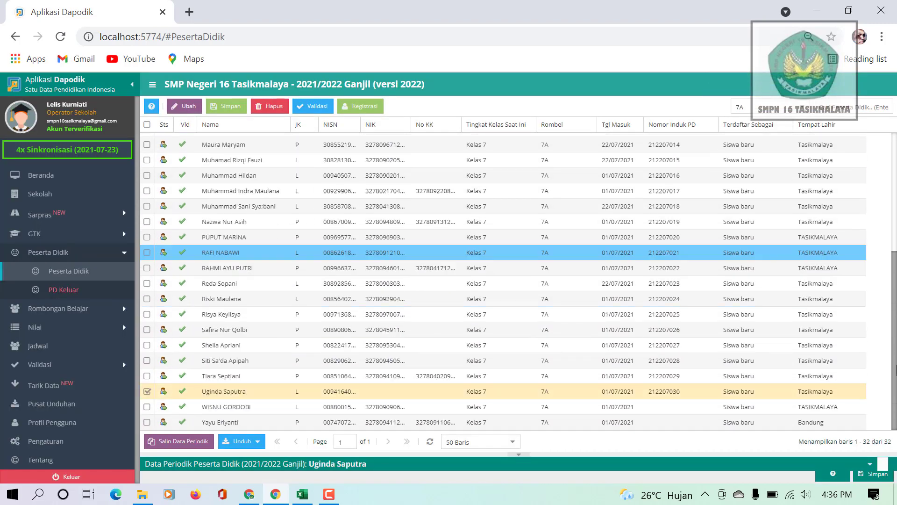
left_click(661, 408)
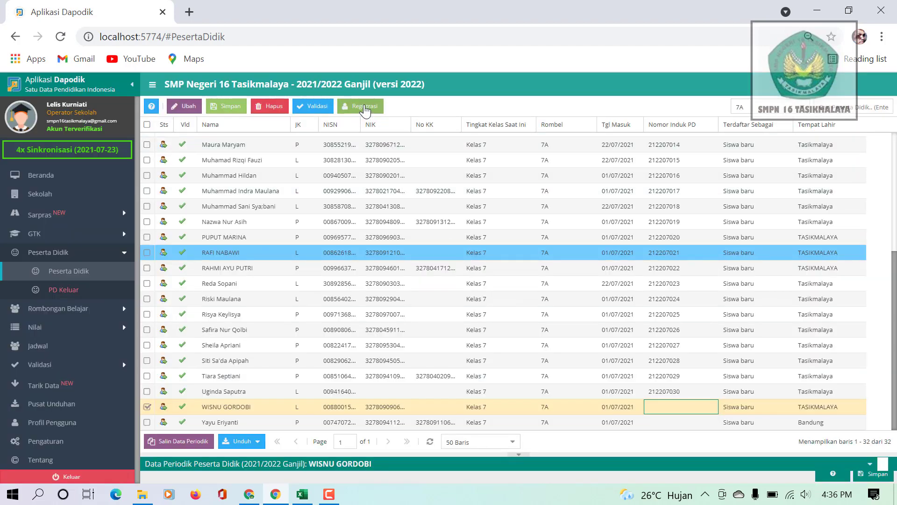
left_click(365, 107)
left_click(417, 226)
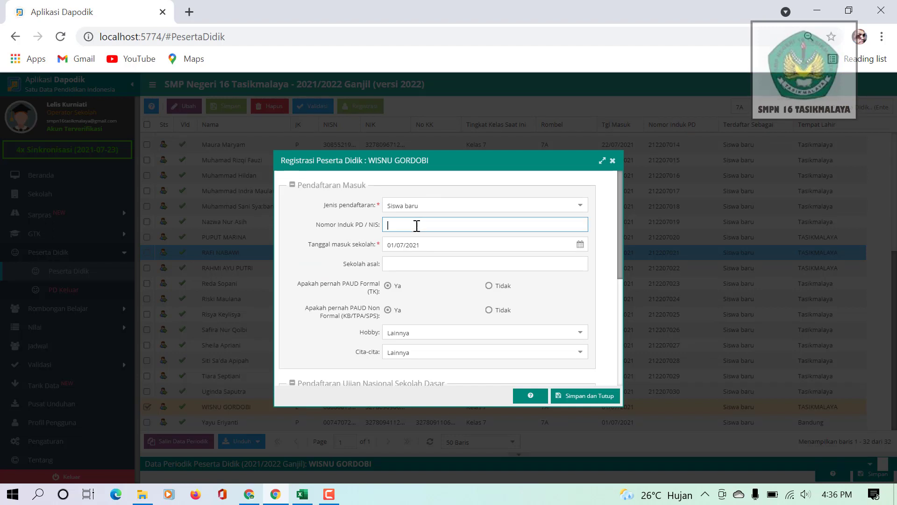
type("212207001")
key("BackSpace")
key("BackSpace")
type("31")
left_click(580, 398)
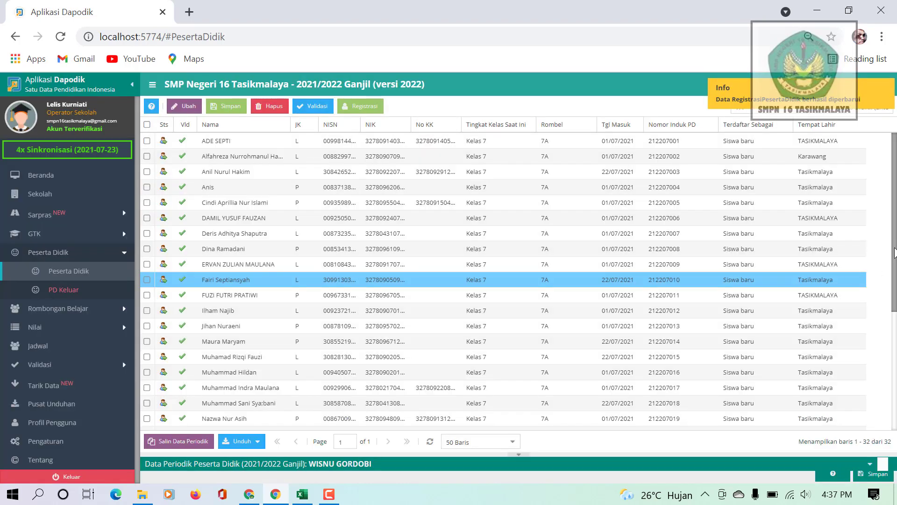
- Fill in the last 7A student's Nomor Induk PD / NIS with the sequential number ending in 32, copy that number, and save the registration
left_click_drag(895, 253, 895, 442)
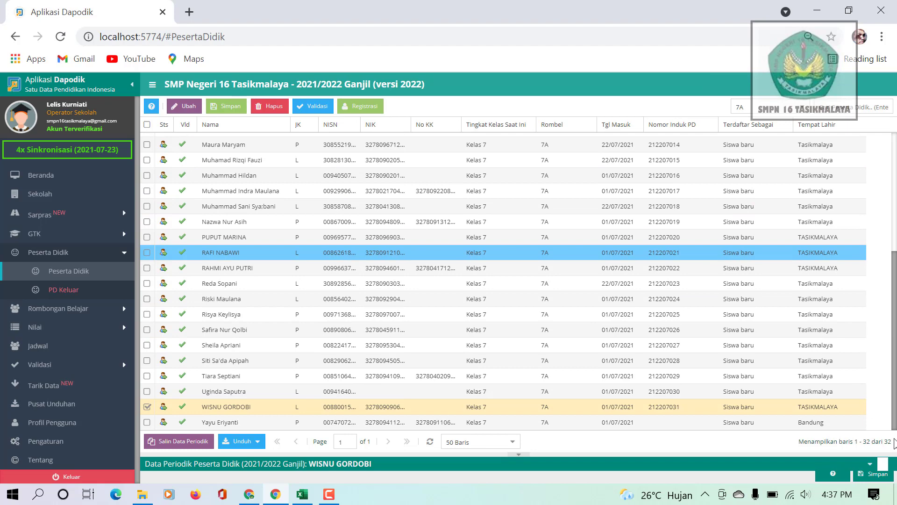
left_click(663, 423)
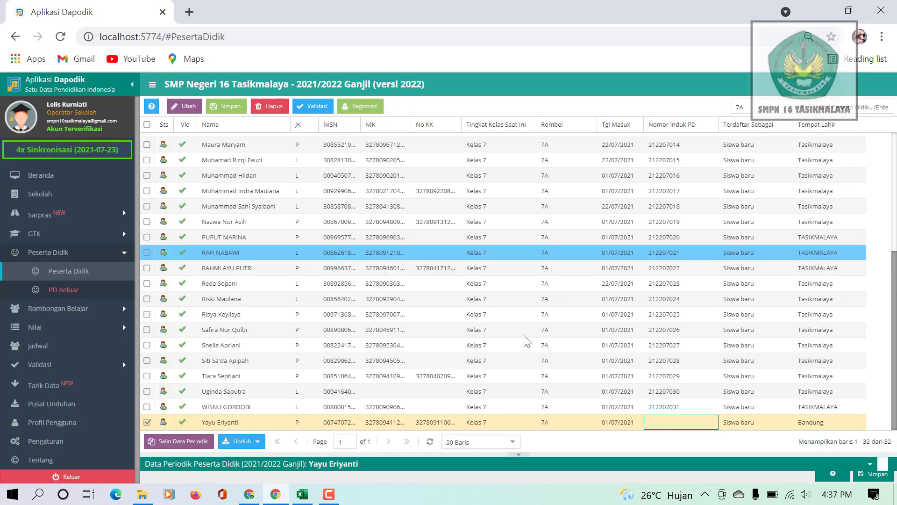
left_click(365, 107)
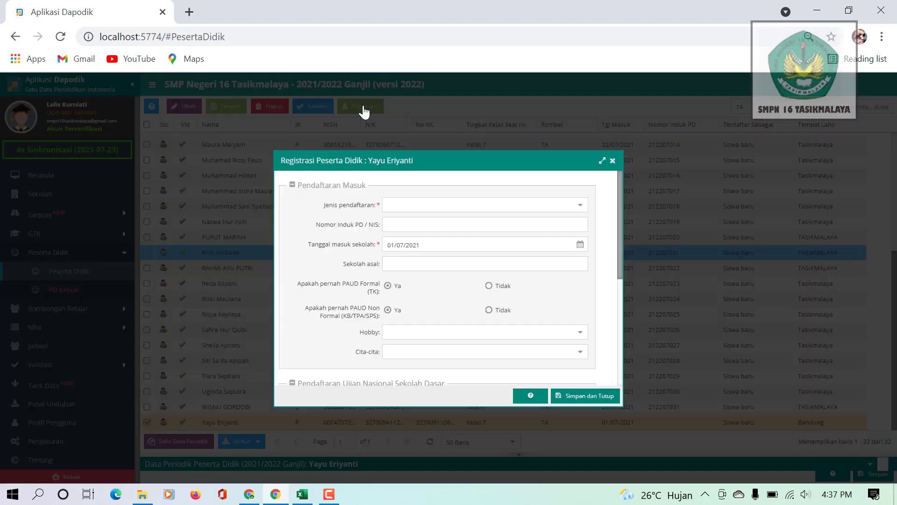
left_click(412, 223)
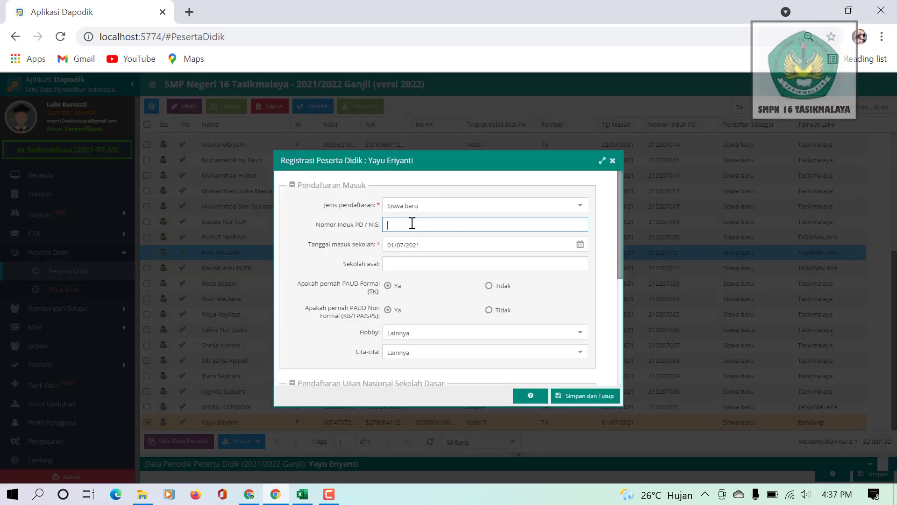
type("212207021")
key("BackSpace")
left_click_drag(389, 227, 439, 225)
key("ctrl+c")
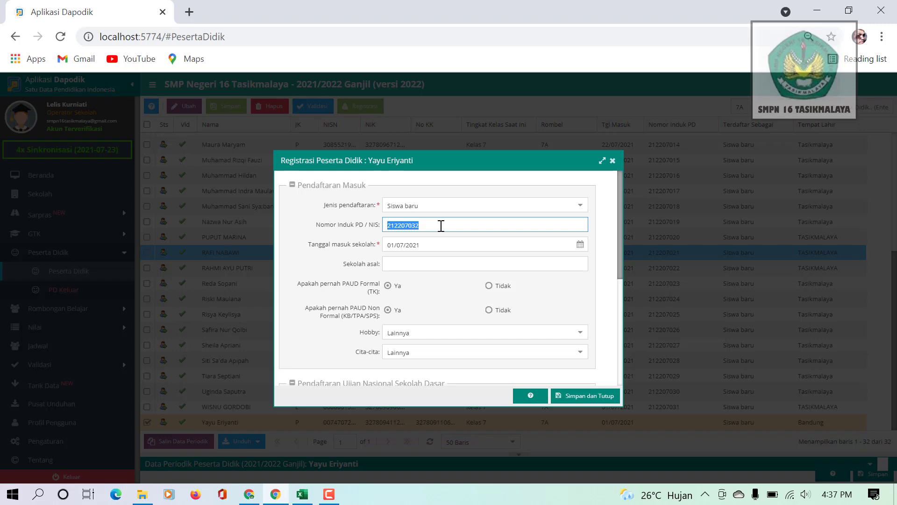
left_click(591, 396)
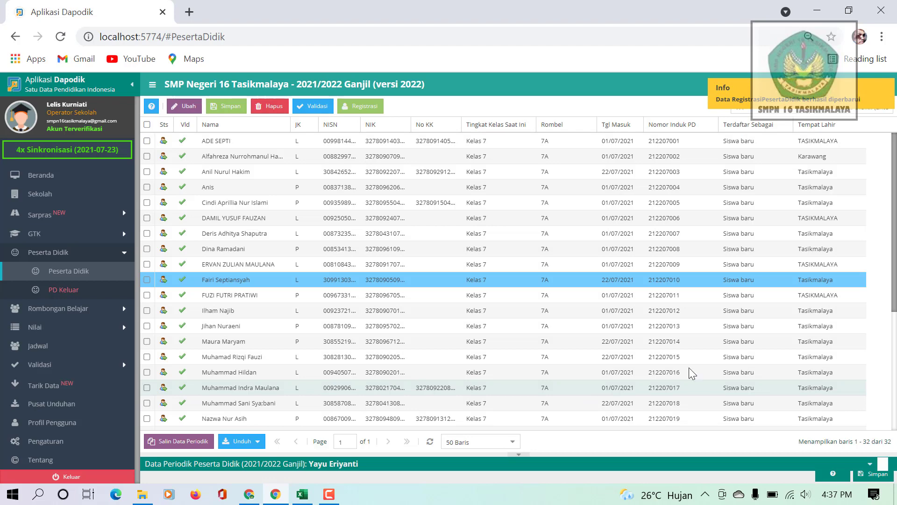
- Check the Nomor Induk PD column for all 7A students, and switch the student list's class filter to 7B
scroll(895, 418, "down", 3)
scroll(894, 419, "down", 2)
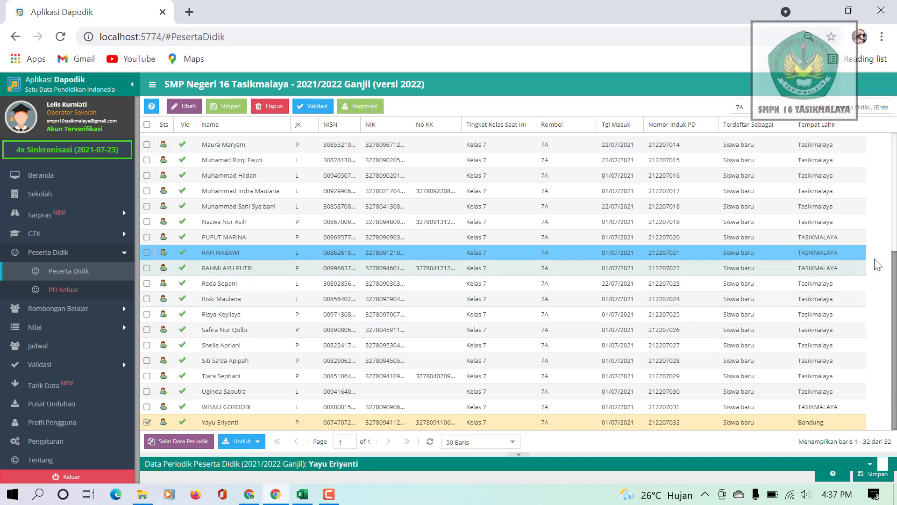
left_click_drag(894, 285, 894, 158)
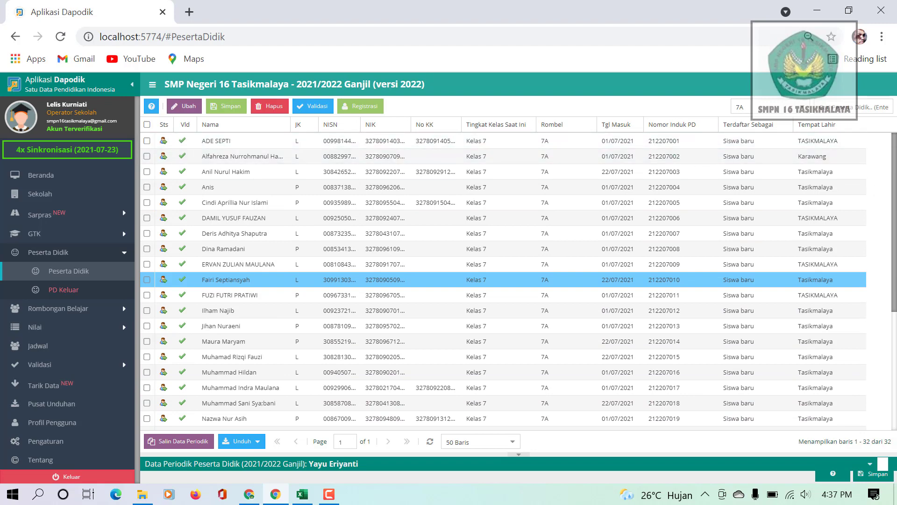
left_click_drag(896, 205, 890, 403)
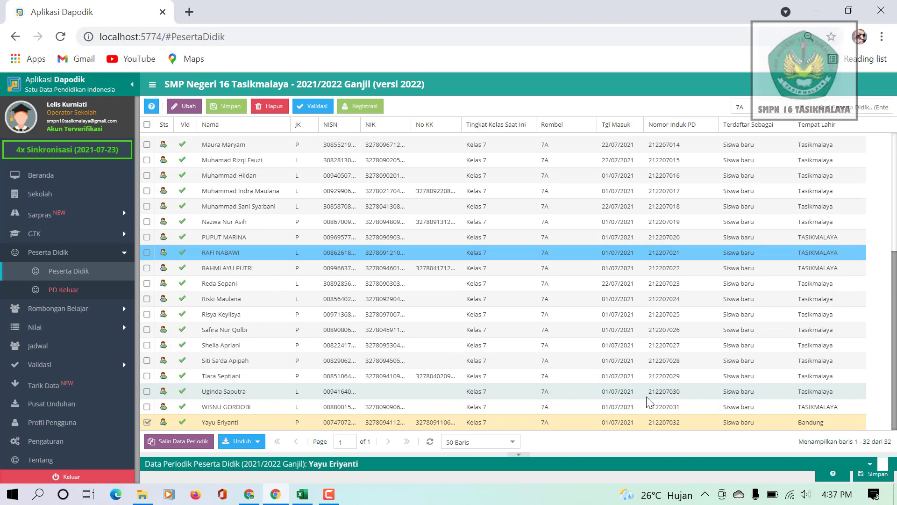
left_click(802, 108)
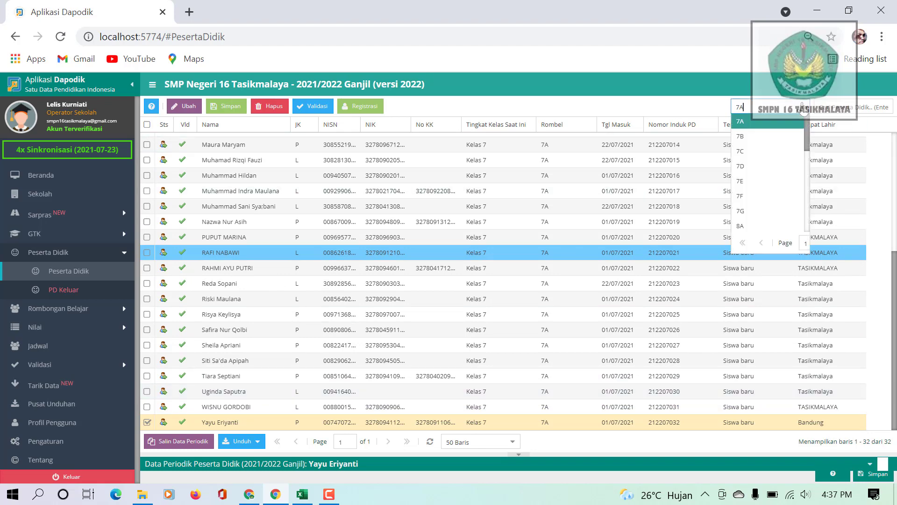
left_click(767, 138)
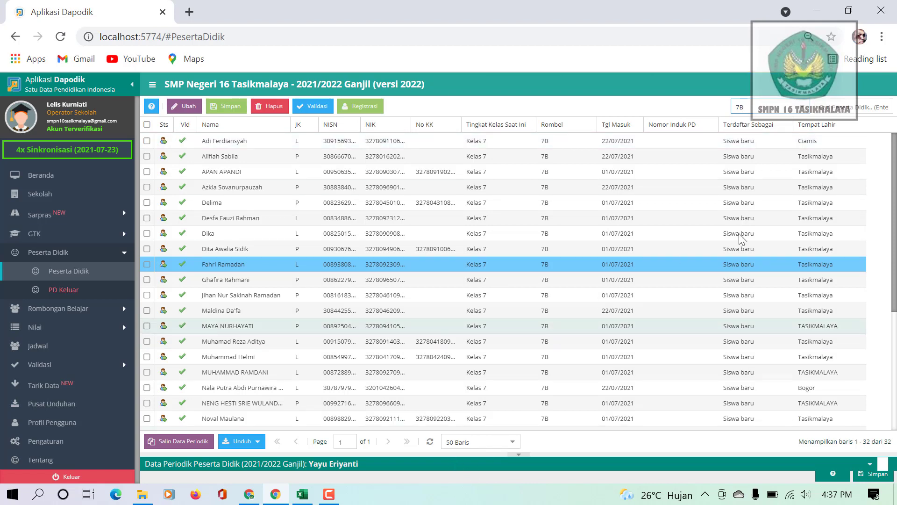
- Paste the copied number into the first 7B student's Nomor Induk PD / NIS, change its ending to 33, and save the registration
left_click(676, 138)
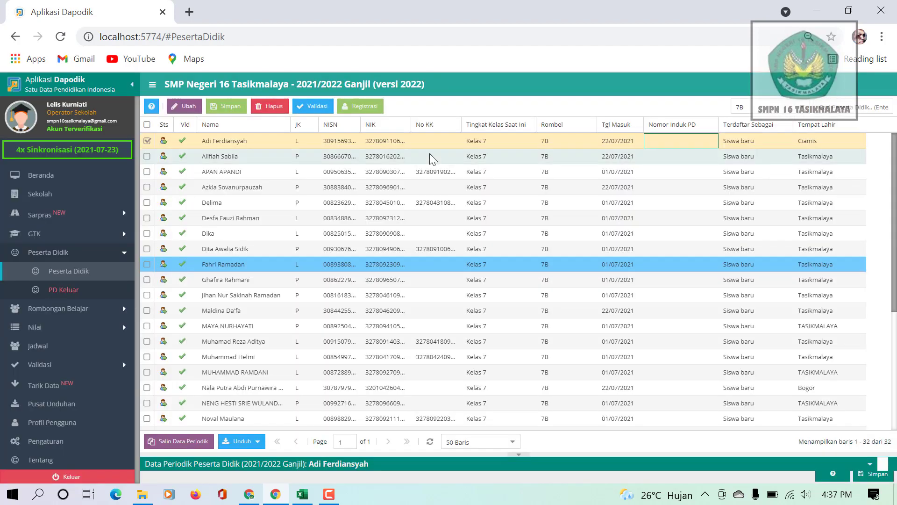
left_click(369, 106)
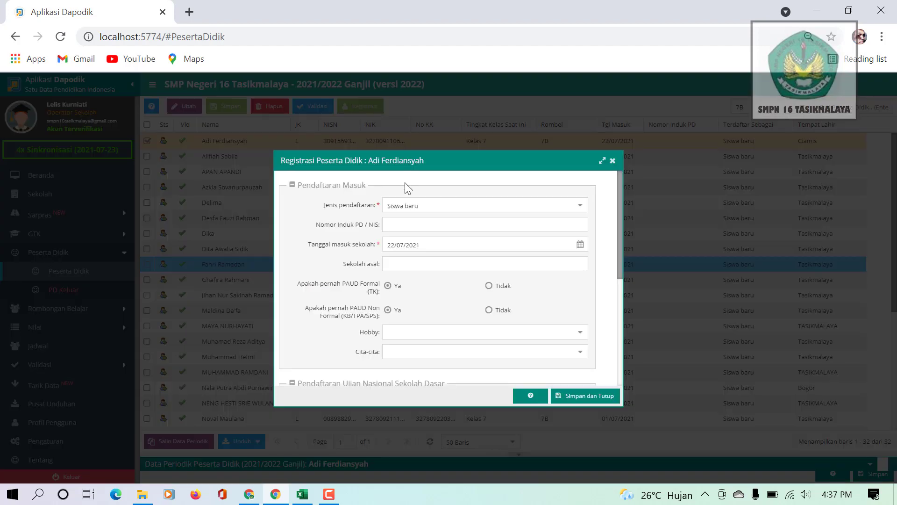
left_click(391, 225)
key("ctrl+v")
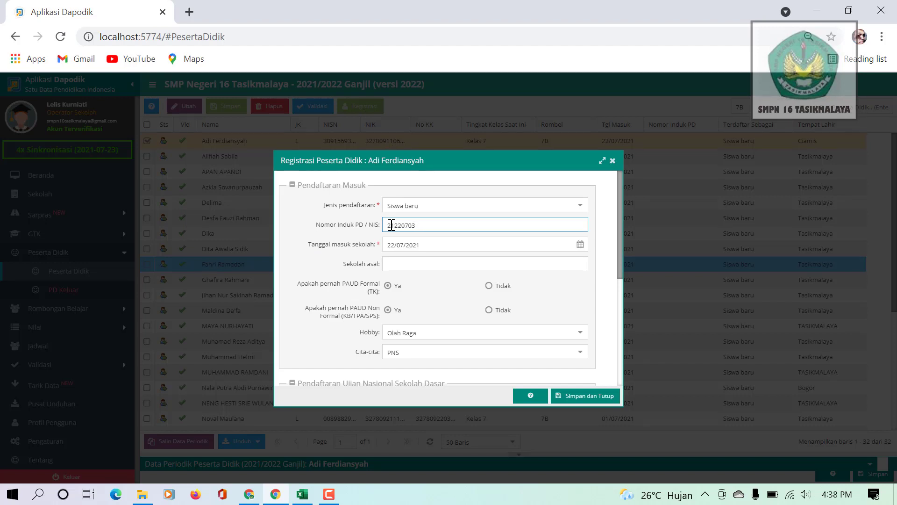
left_click(584, 397)
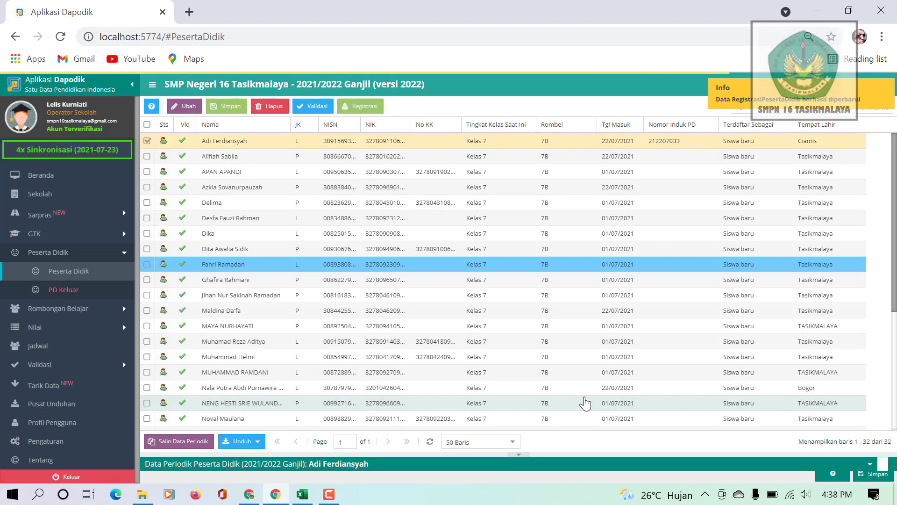
- Paste the copied number into the second 7B student's Nomor Induk PD / NIS, change its ending to 34, and save the registration
left_click(500, 153)
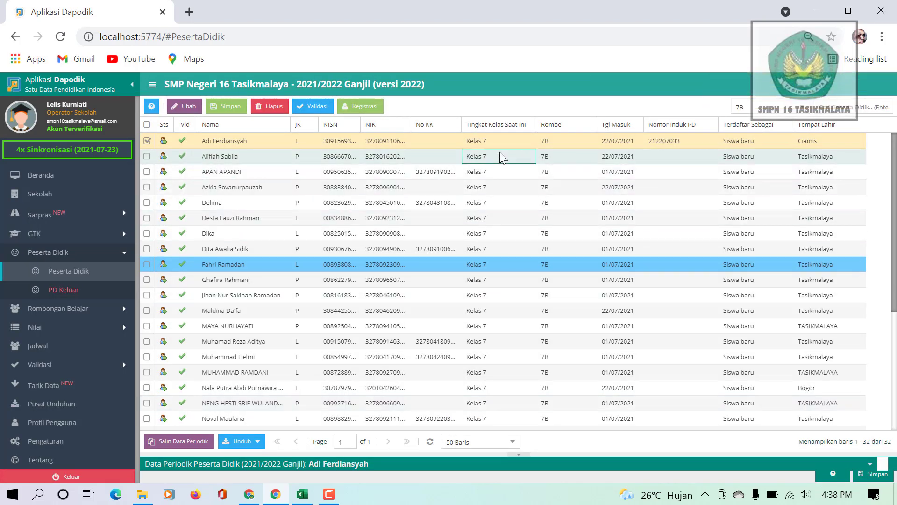
left_click(361, 107)
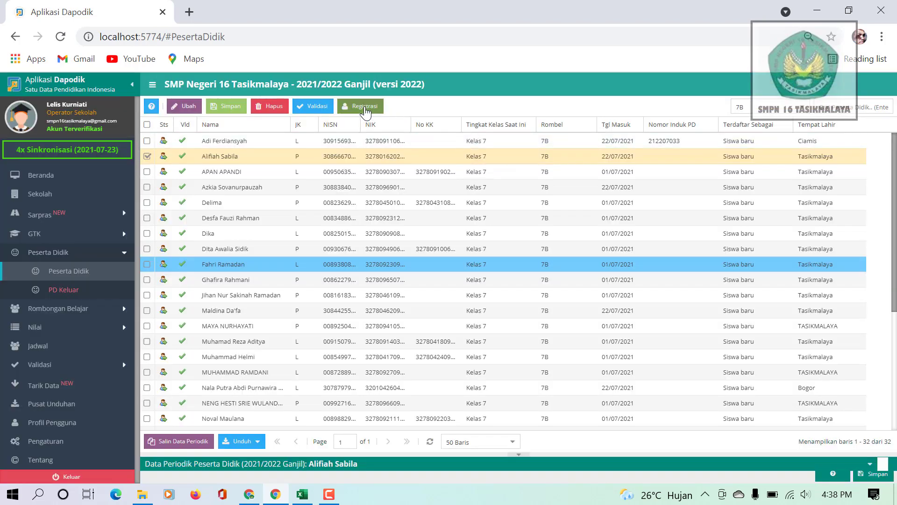
left_click(404, 225)
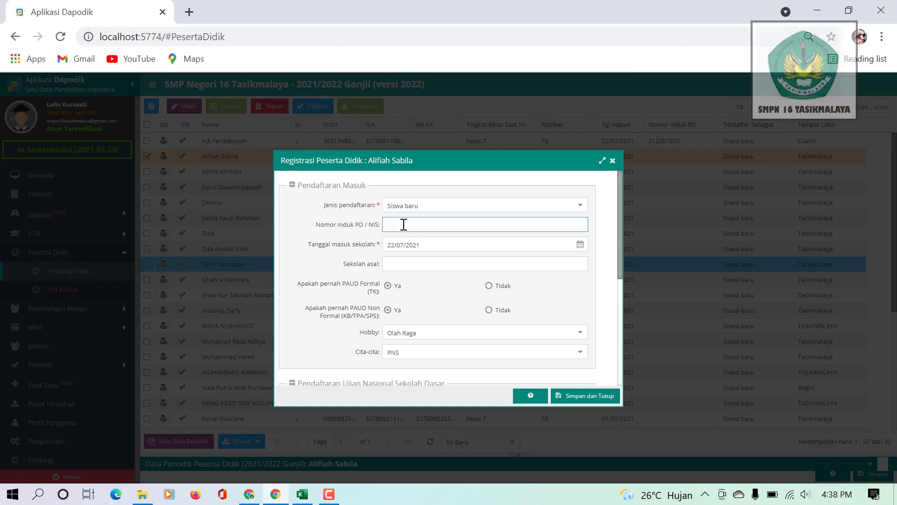
key("ctrl+v")
left_click(583, 397)
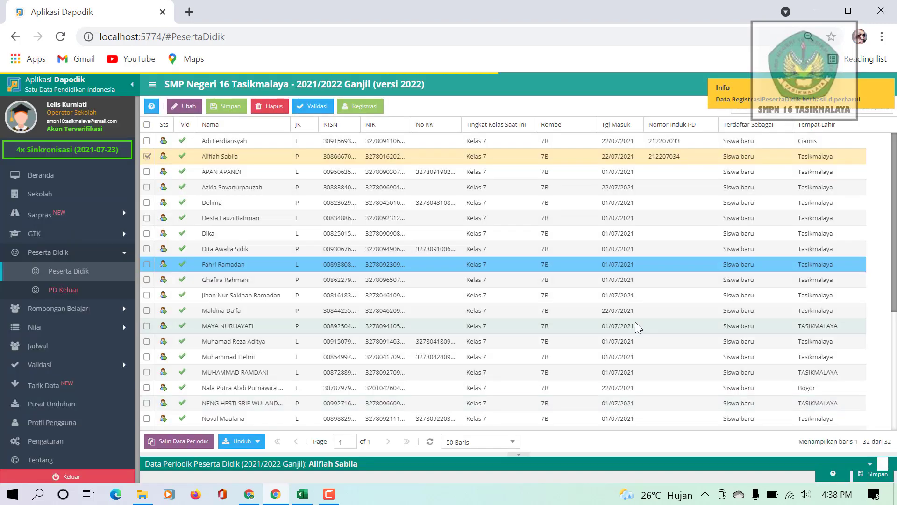
- Paste the copied number into the third 7B student's Nomor Induk PD / NIS, change its ending to 35, and save the registration
left_click(563, 171)
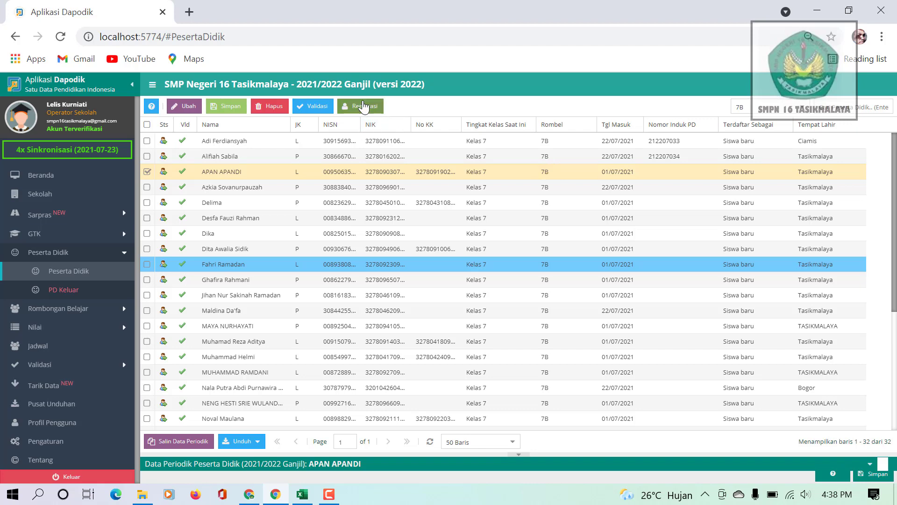
left_click(363, 106)
left_click(400, 218)
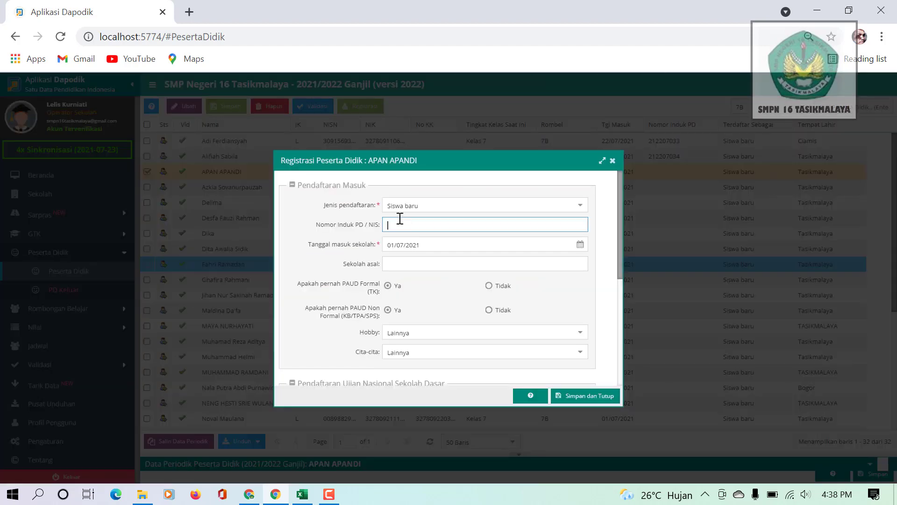
key("ctrl+v")
left_click(560, 395)
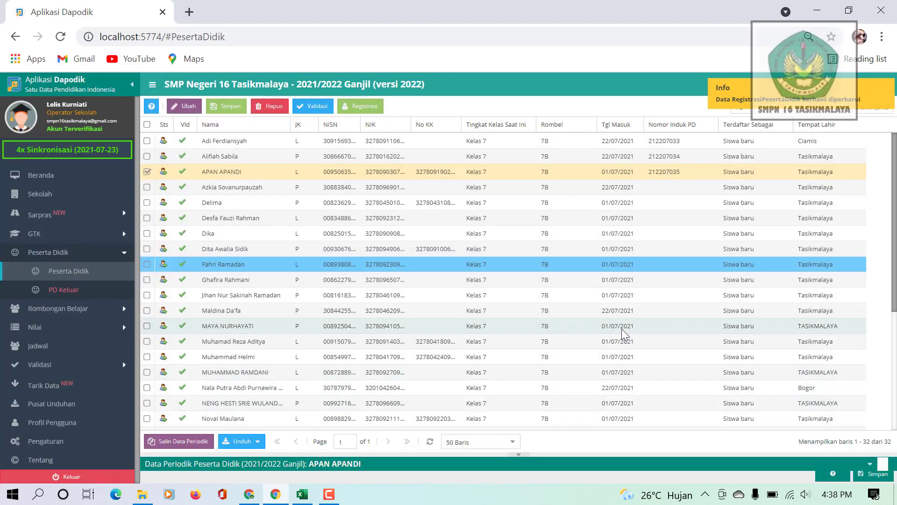
- Paste the copied number into the fourth 7B student's Nomor Induk PD / NIS, change its ending to 36, and save the registration
left_click(569, 186)
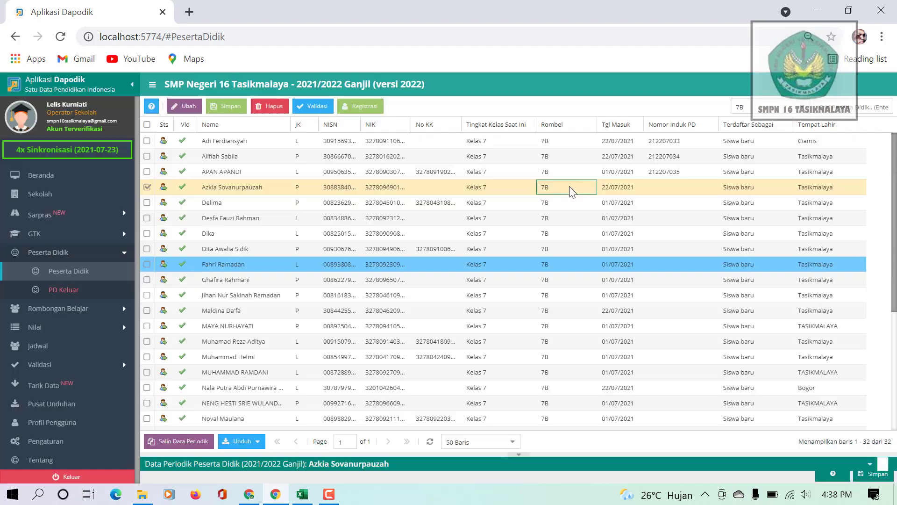
left_click(365, 106)
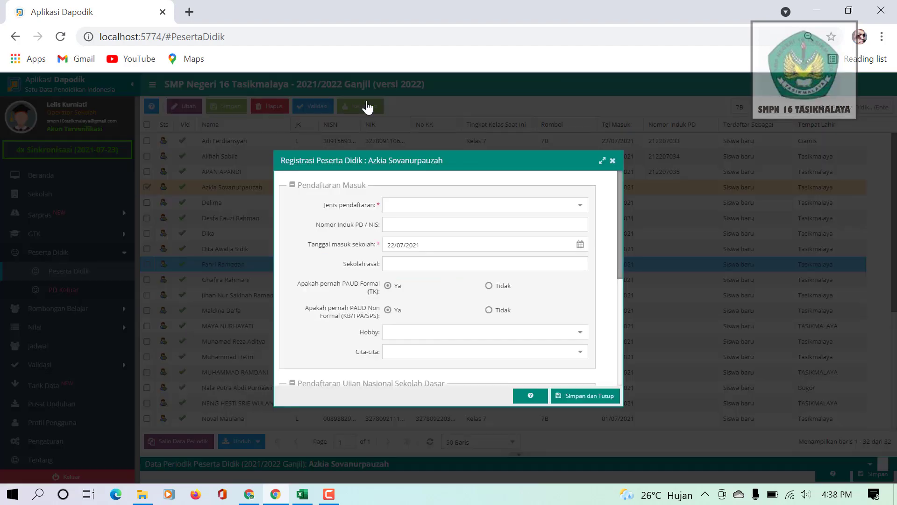
left_click(423, 223)
key("ctrl+v")
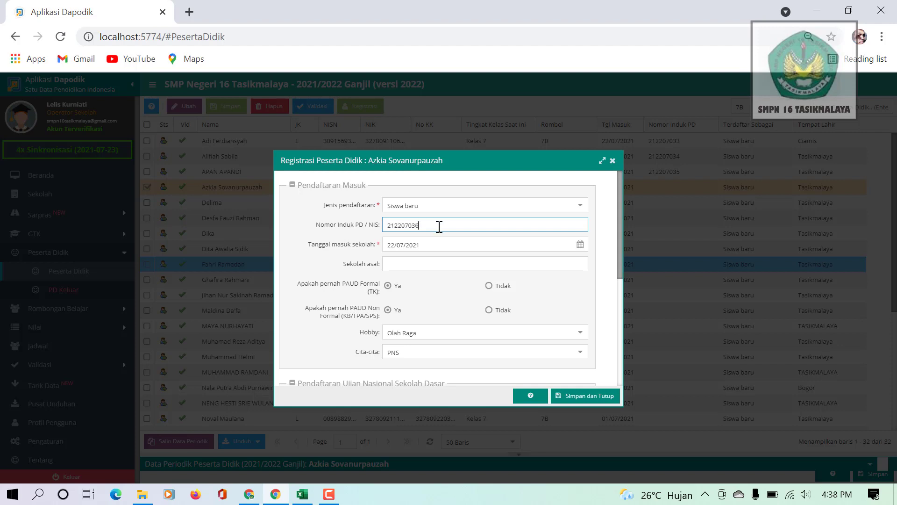
left_click(574, 397)
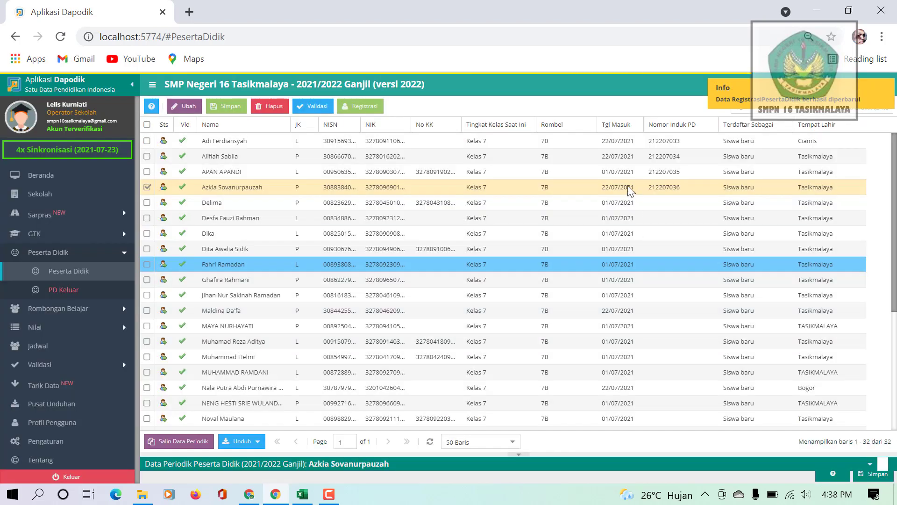
- Fill in the fifth 7B student's Nomor Induk PD / NIS with the sequential number ending in 37, and save the registration
left_click(579, 202)
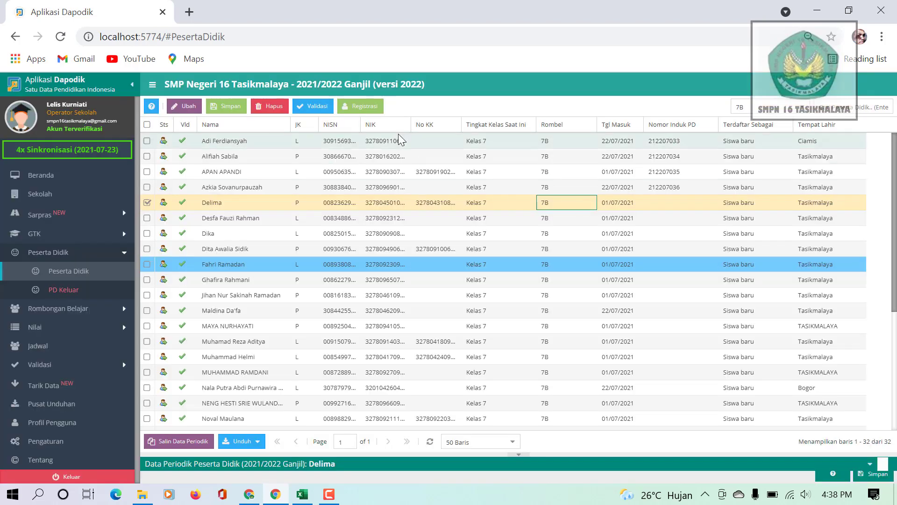
left_click(363, 106)
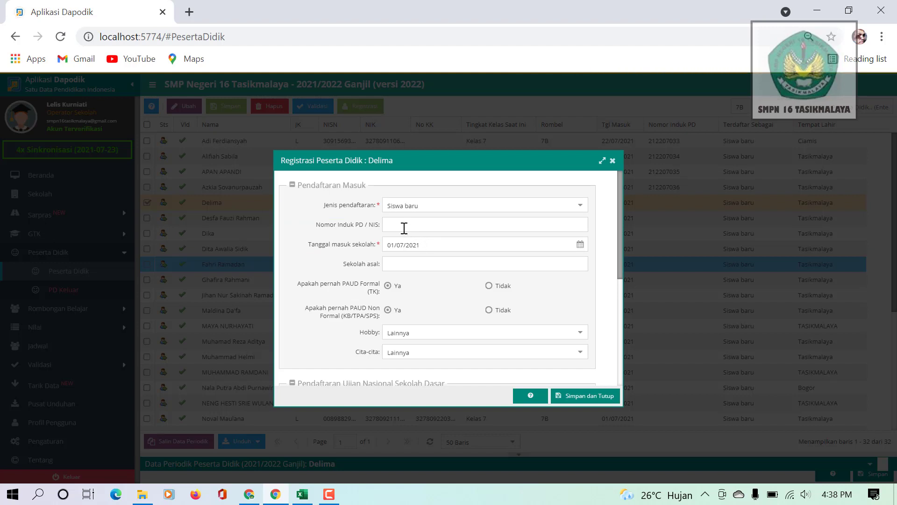
left_click(398, 225)
type("212207032")
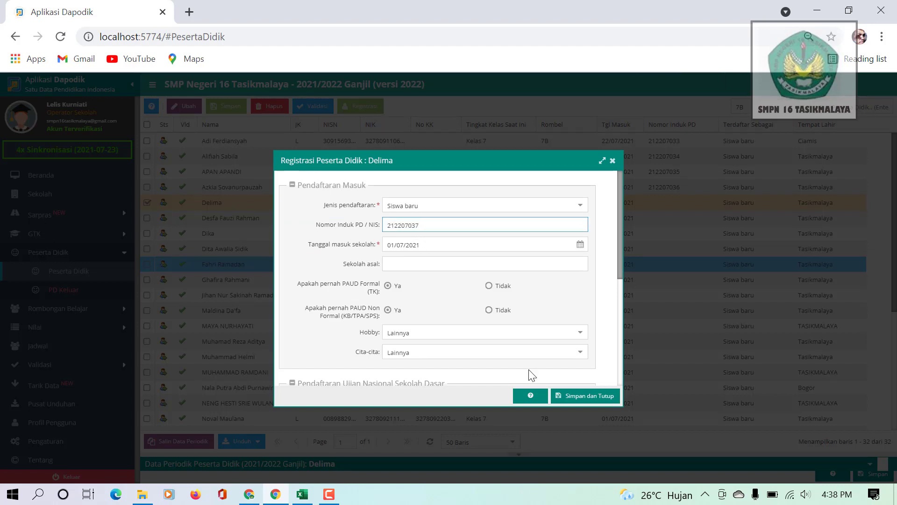
left_click(577, 398)
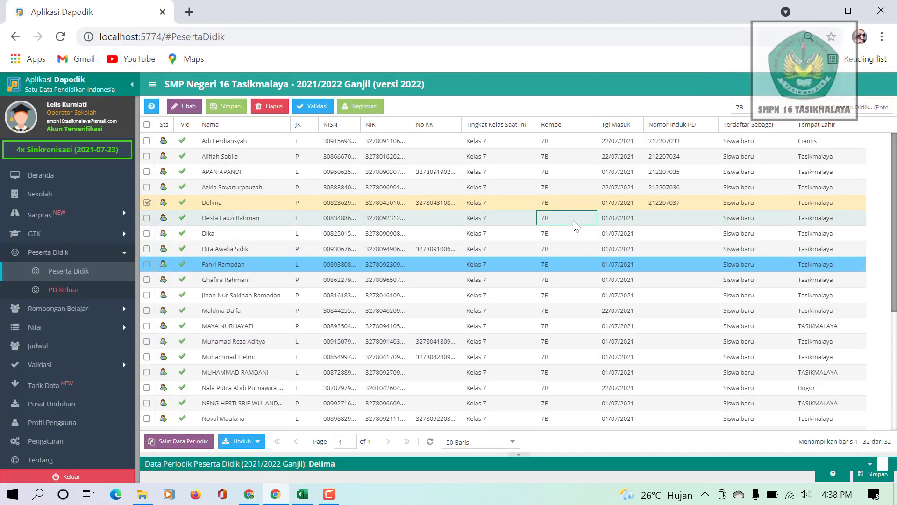
- Fill in the sixth 7B student's Nomor Induk PD / NIS with the sequential number ending in 38, and save the registration
left_click(573, 221)
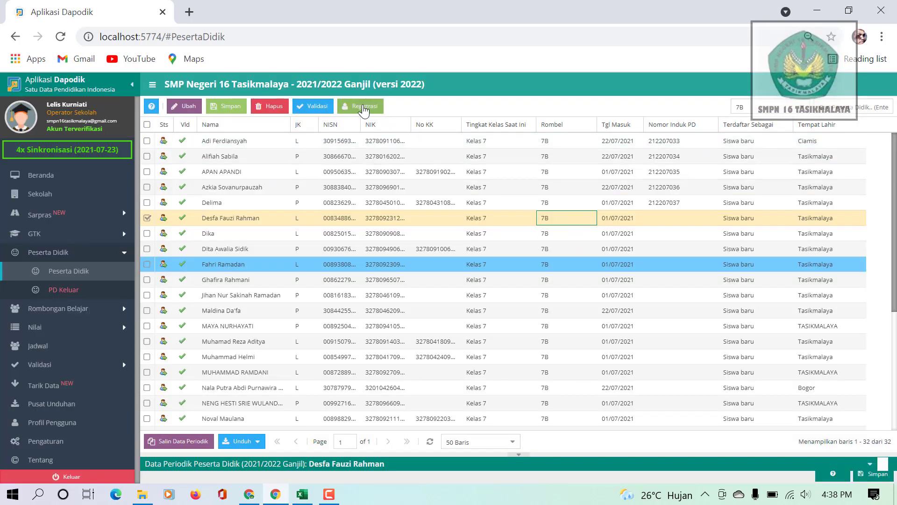
left_click(363, 108)
left_click(397, 221)
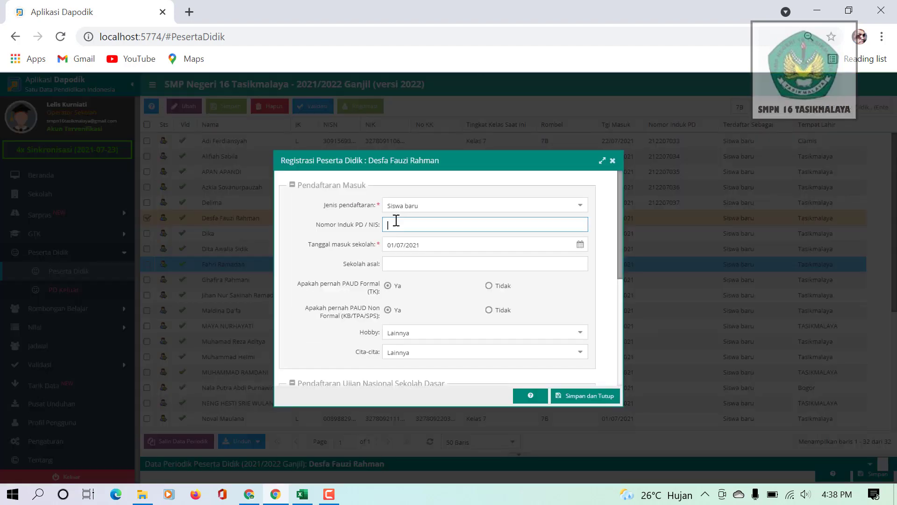
type("212207032")
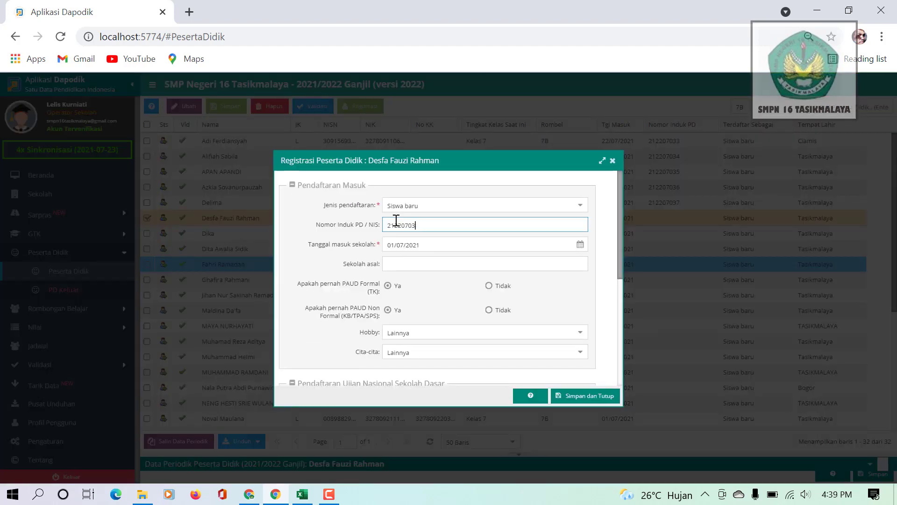
left_click(579, 398)
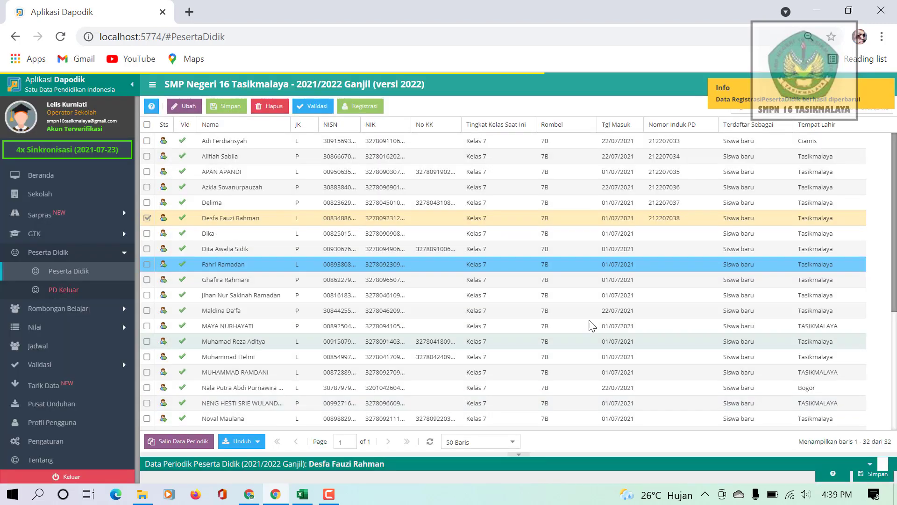
- Fill in the seventh 7B student's Nomor Induk PD / NIS with the sequential number ending in 39, and save the registration
left_click(557, 234)
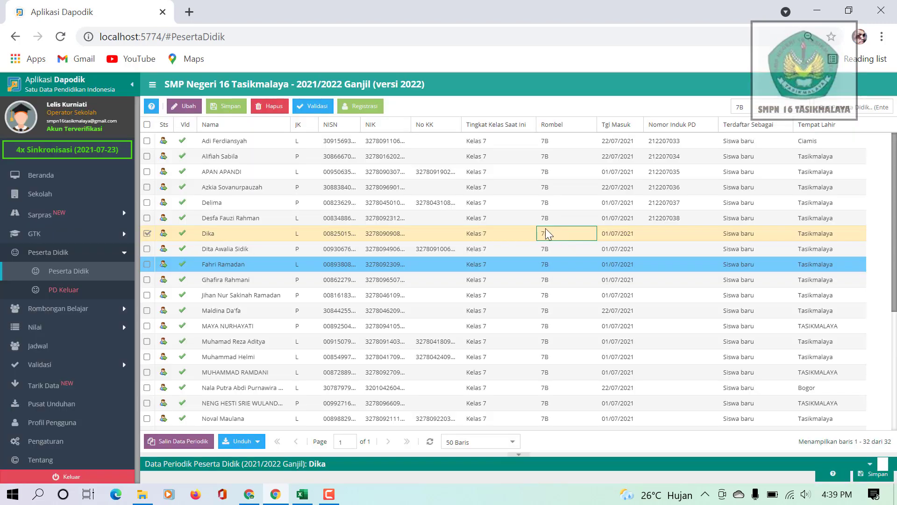
left_click(369, 107)
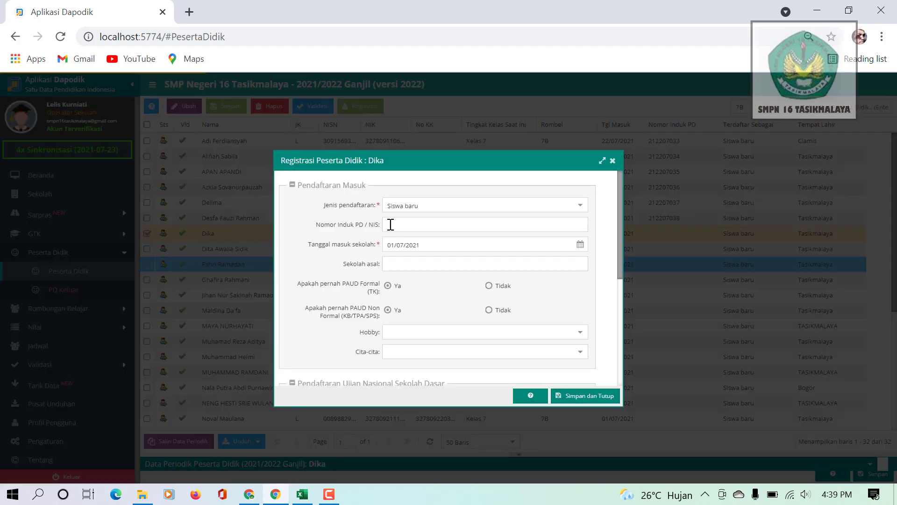
left_click(407, 223)
type("212207032")
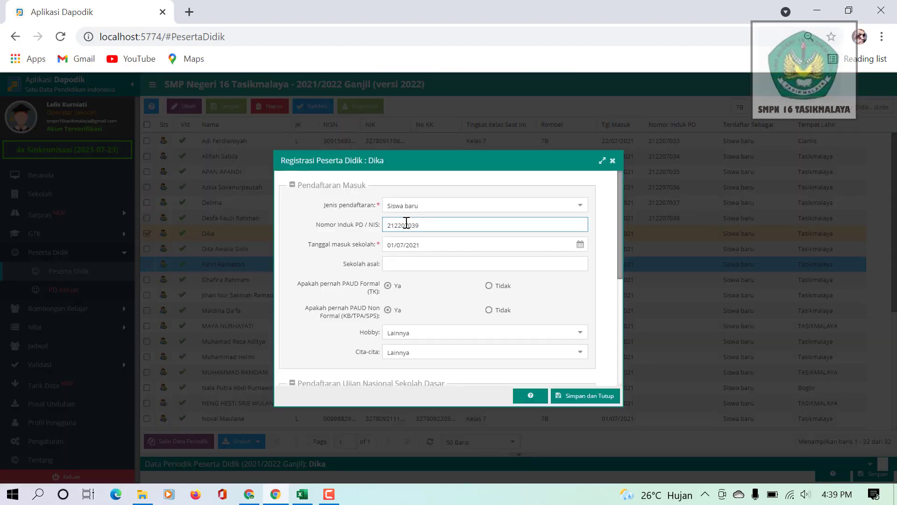
left_click(573, 399)
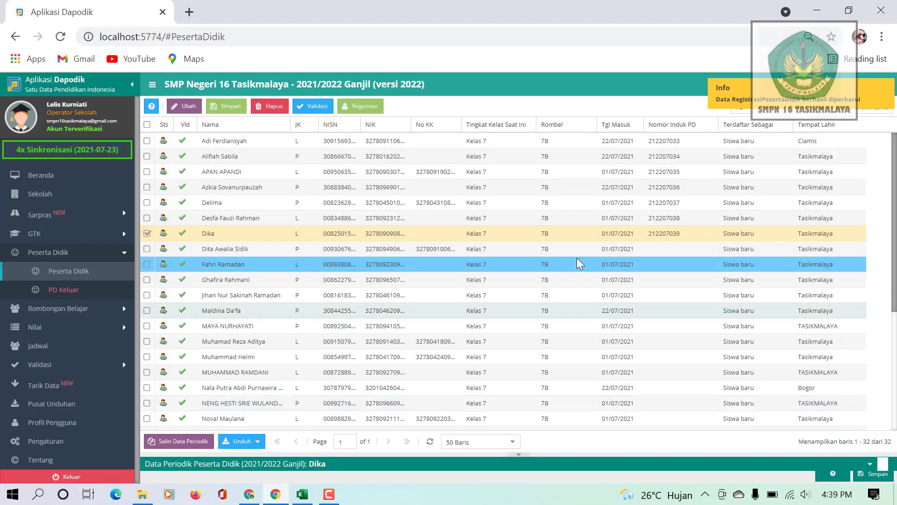
- Fill in the eighth 7B student's Nomor Induk PD / NIS with the sequential number ending in 40, and save the registration
left_click(559, 245)
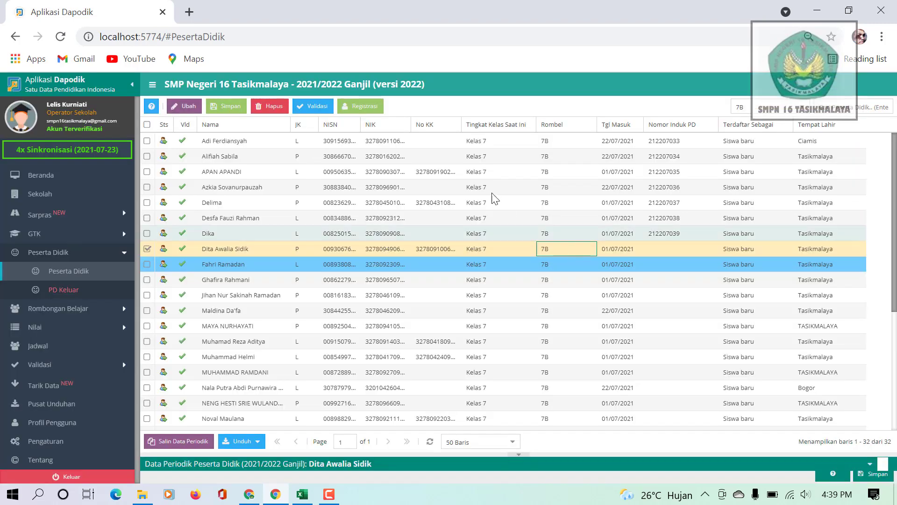
left_click(366, 106)
left_click(418, 225)
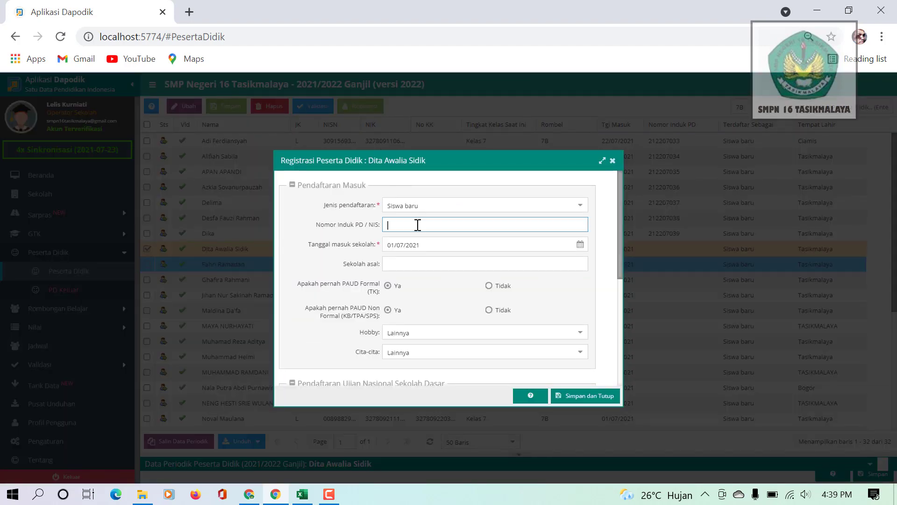
type("212207032")
left_click(589, 397)
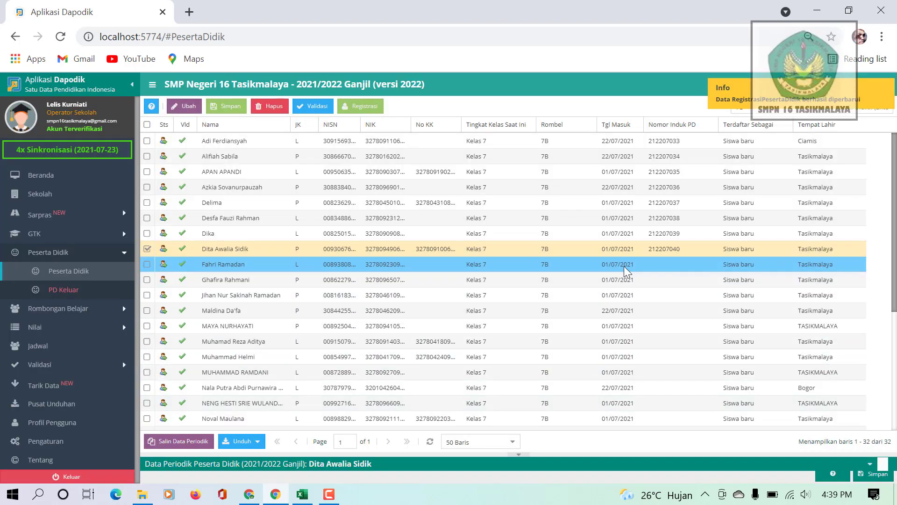
- Fill in the ninth 7B student's Nomor Induk PD / NIS with the sequential number ending in 41, and save the registration
left_click(598, 264)
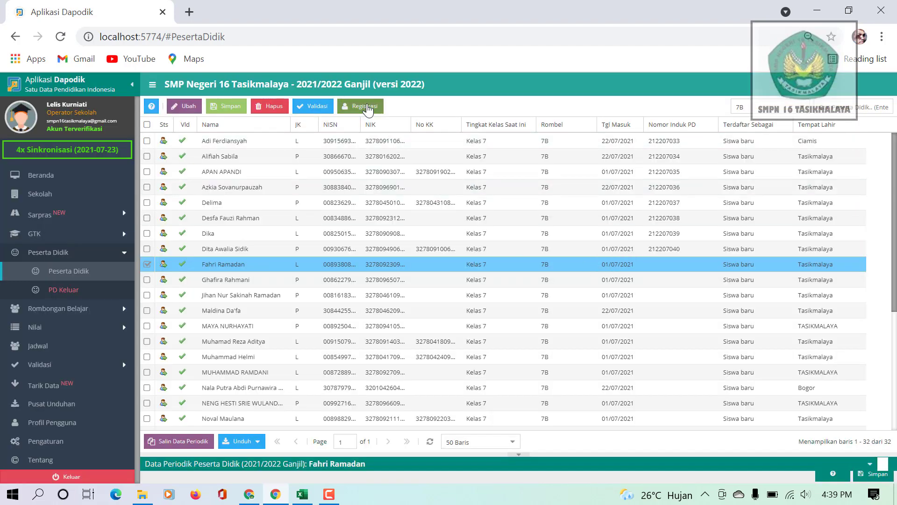
left_click(367, 107)
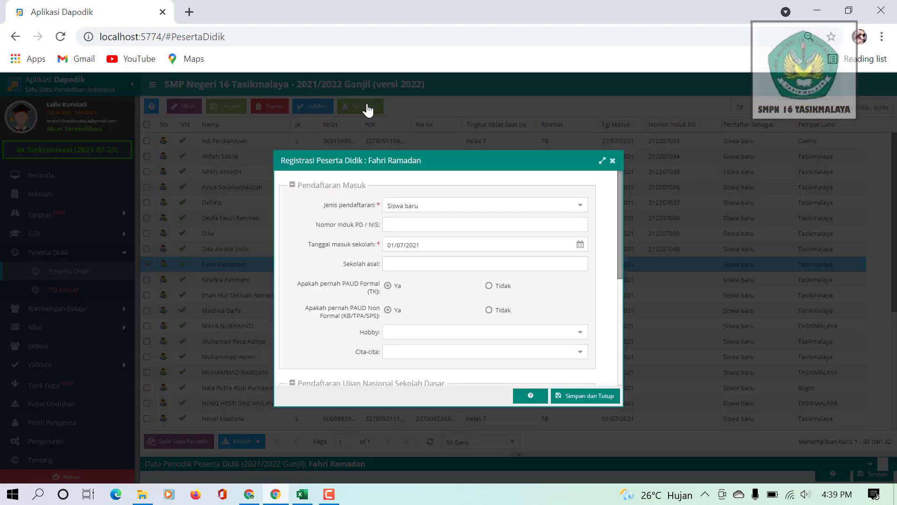
left_click(396, 226)
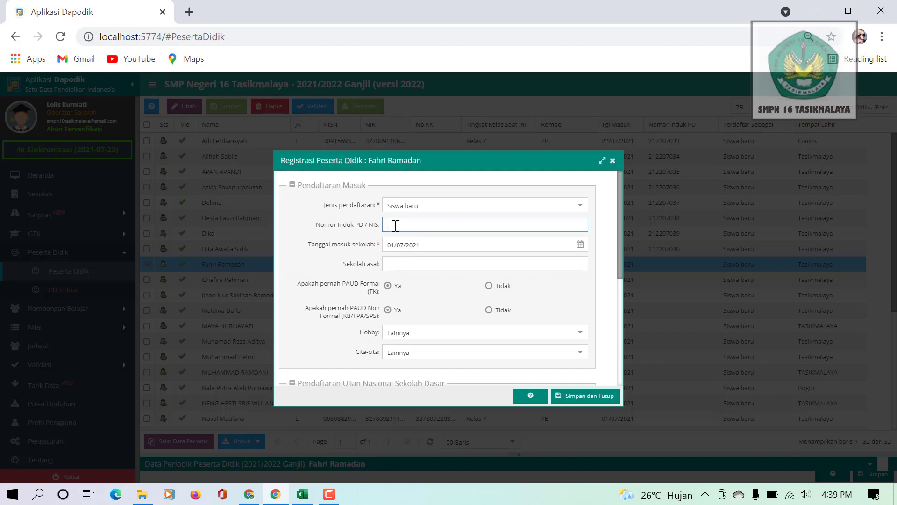
type("212207032")
left_click(577, 396)
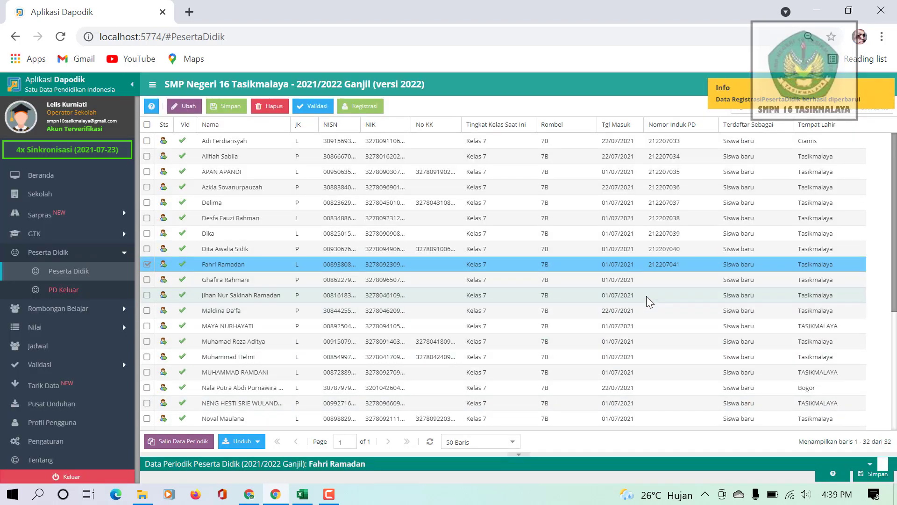
- Fill in the tenth 7B student's Nomor Induk PD / NIS with the sequential number ending in 42, and save the registration
left_click(654, 279)
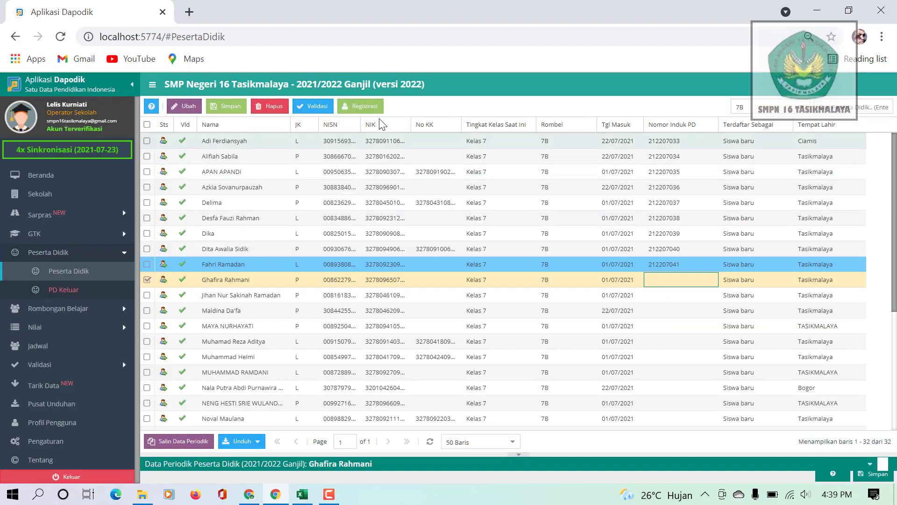
left_click(366, 106)
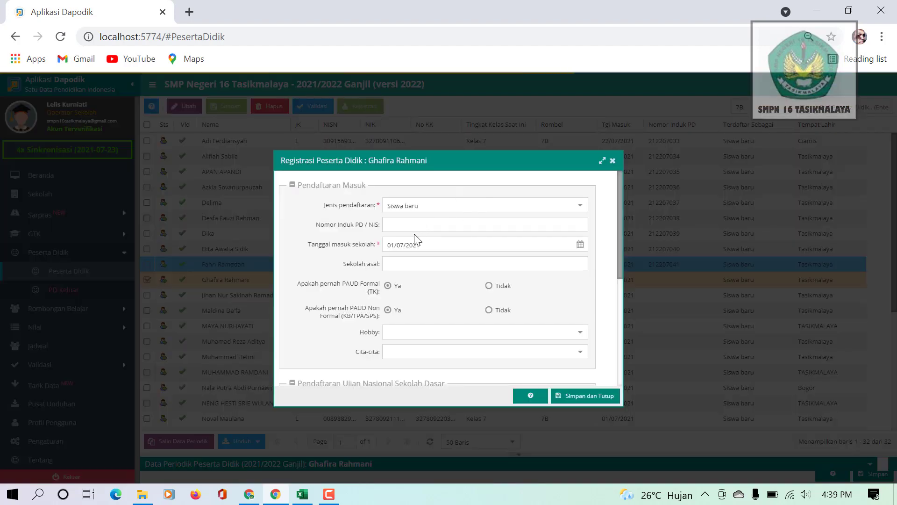
left_click(402, 225)
type("212207032")
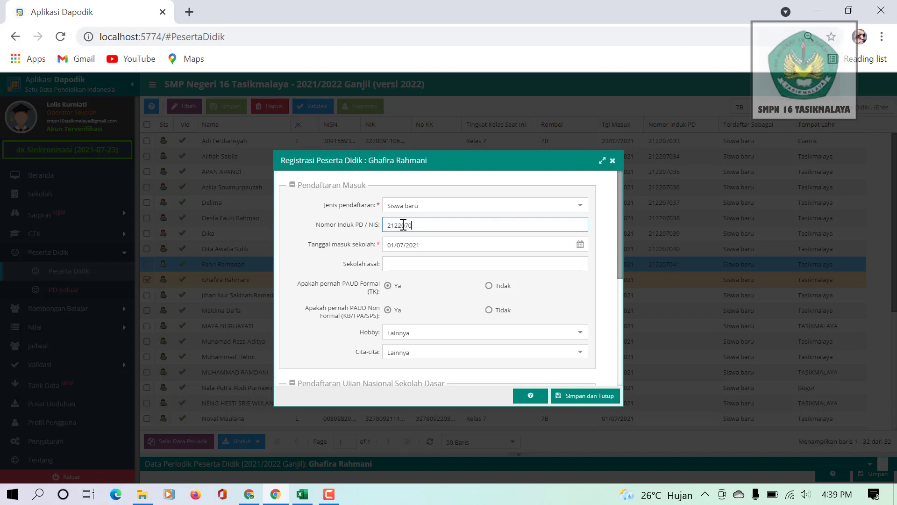
left_click(588, 396)
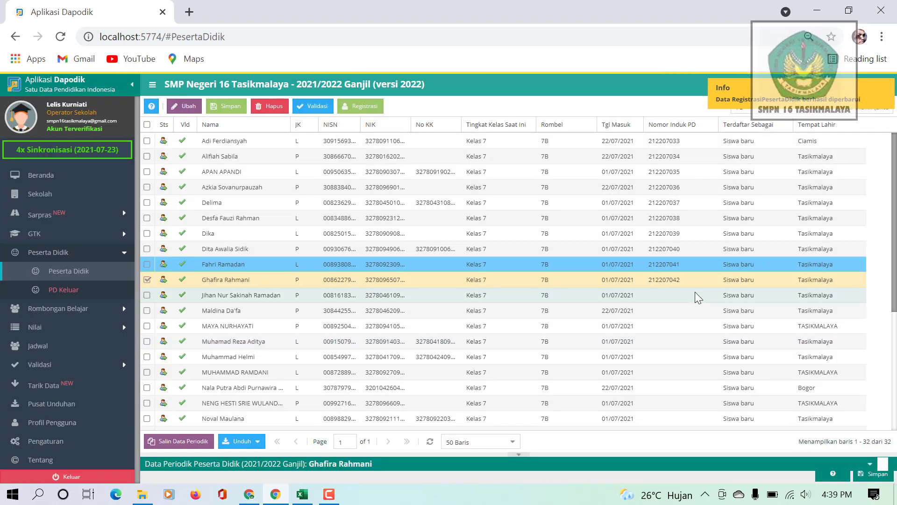
- Fill in the eleventh 7B student's Nomor Induk PD / NIS with the sequential number ending in 43, and save the registration
left_click(664, 296)
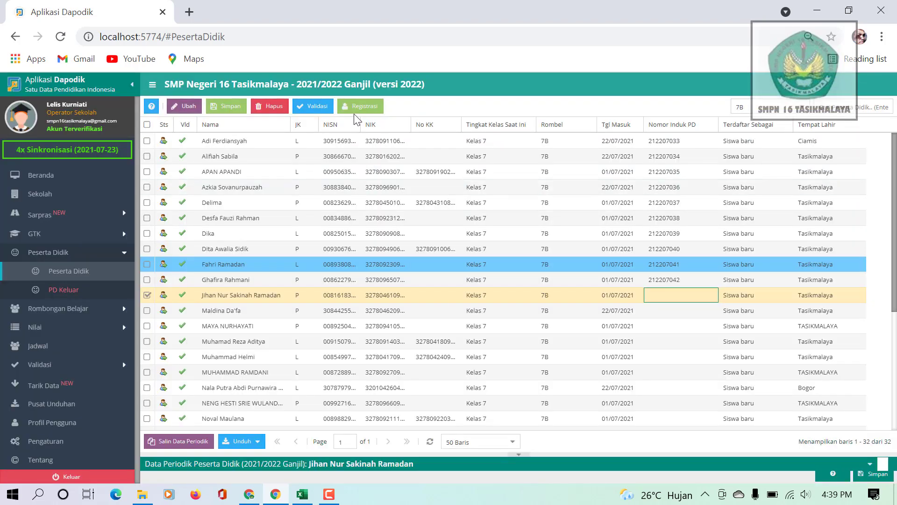
left_click(362, 108)
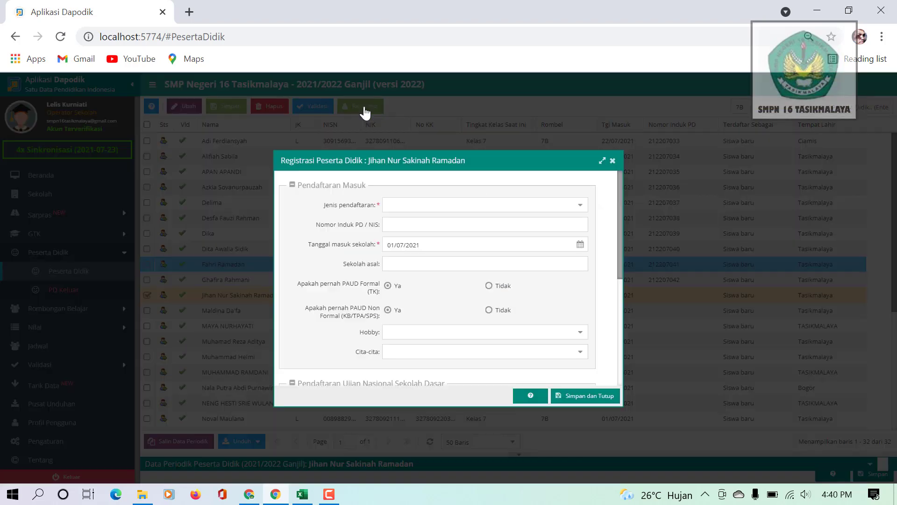
left_click(395, 224)
type("212207032")
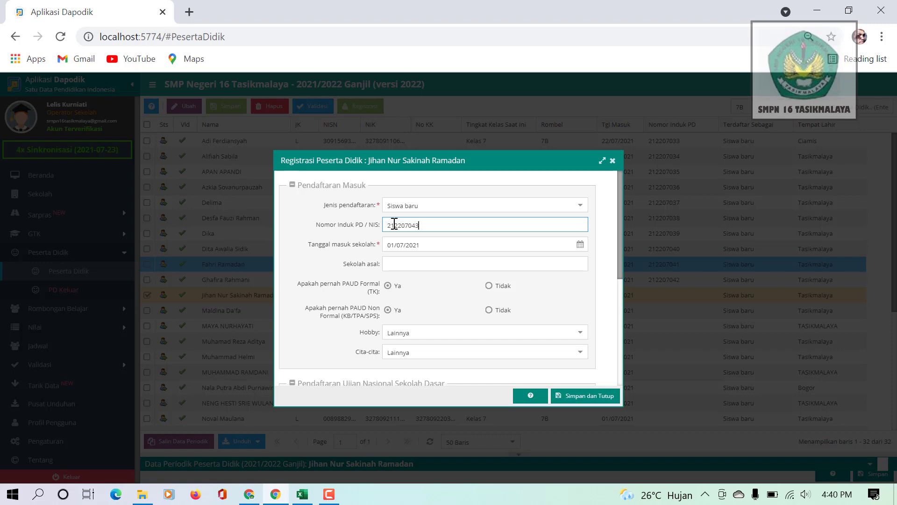
left_click(575, 397)
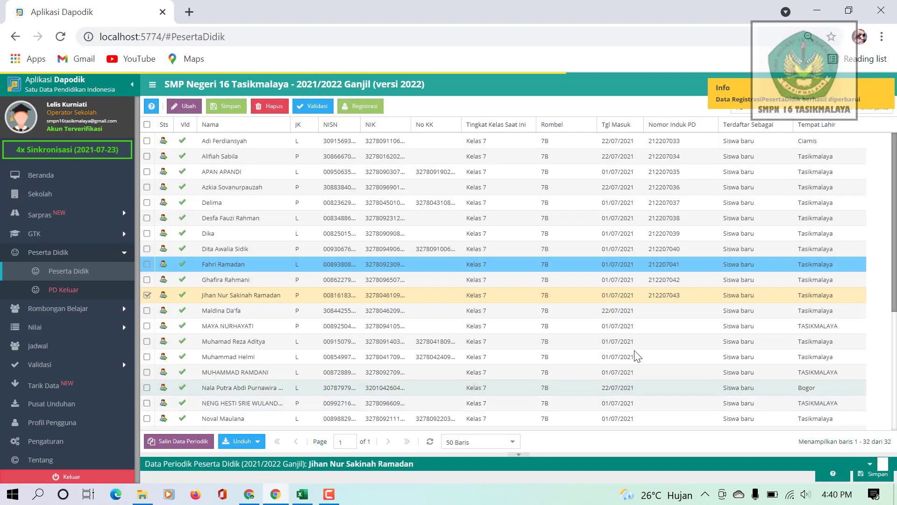
- Fill in the twelfth 7B student's Nomor Induk PD / NIS with the sequential number ending in 44, and save the registration
left_click(687, 312)
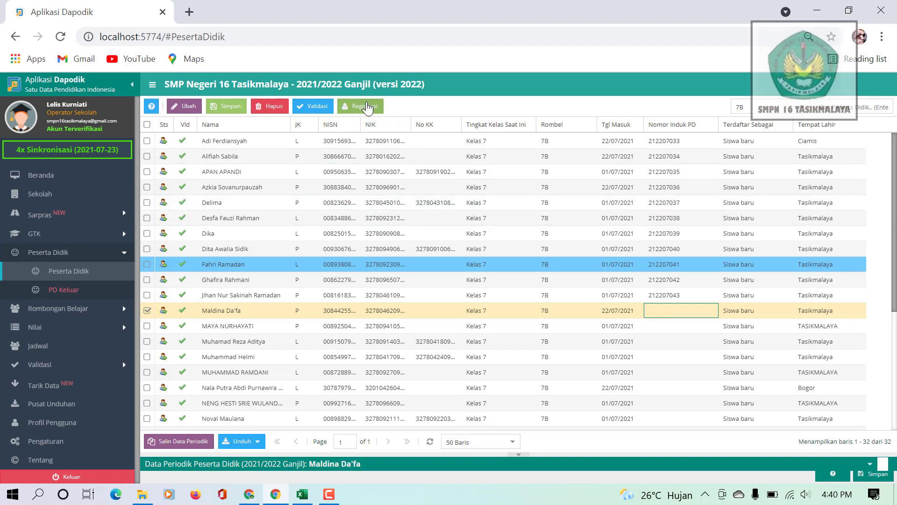
left_click(365, 108)
left_click(411, 222)
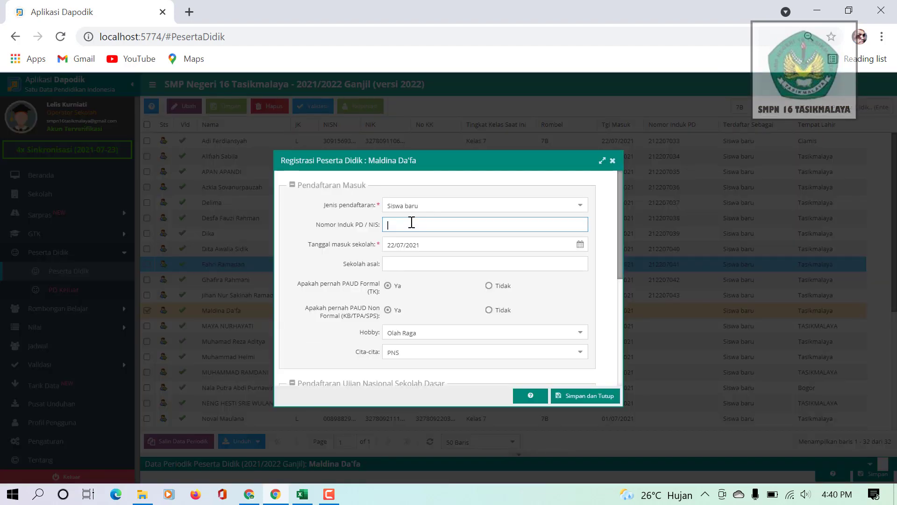
type("212207032")
left_click(580, 397)
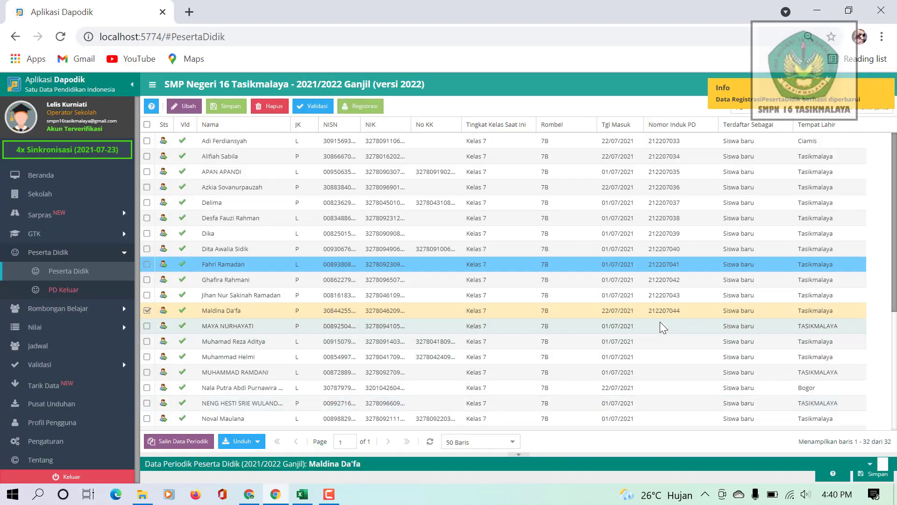
- Fill in the thirteenth 7B student's Nomor Induk PD / NIS with the sequential number ending in 45, and save the registration
left_click(660, 321)
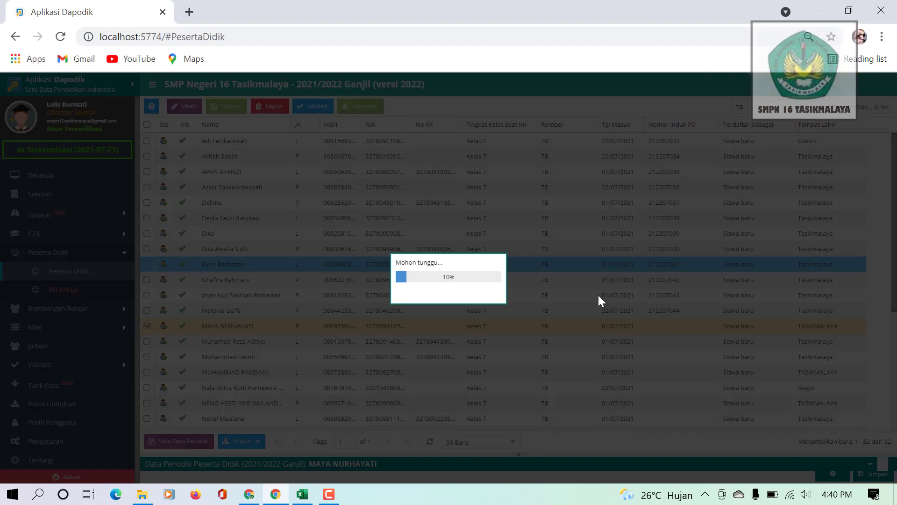
left_click(367, 107)
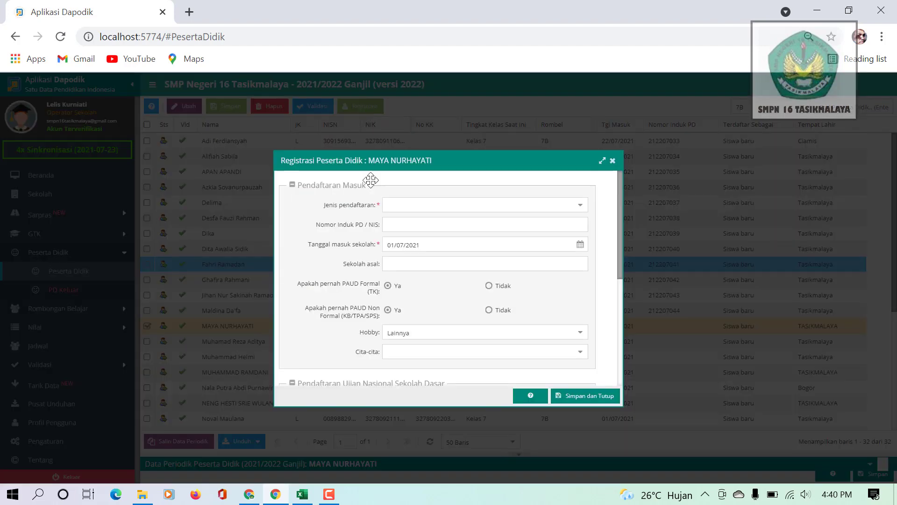
left_click(399, 227)
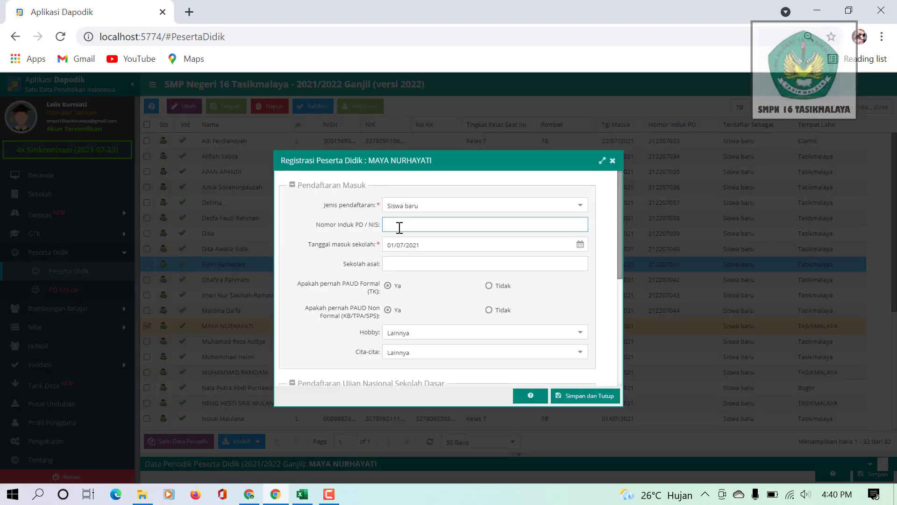
type("212207032")
left_click(569, 397)
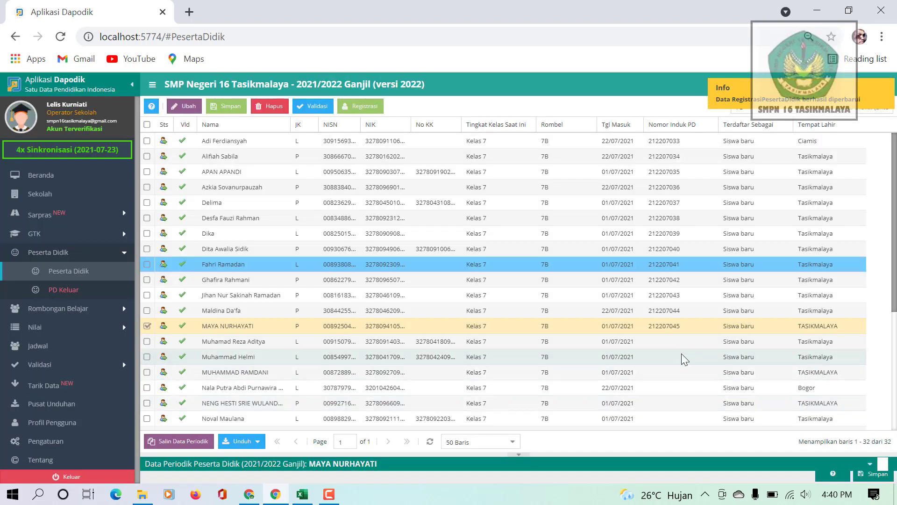
- Fill in the fourteenth 7B student's Nomor Induk PD / NIS with the sequential number ending in 46, and save the registration
left_click(657, 343)
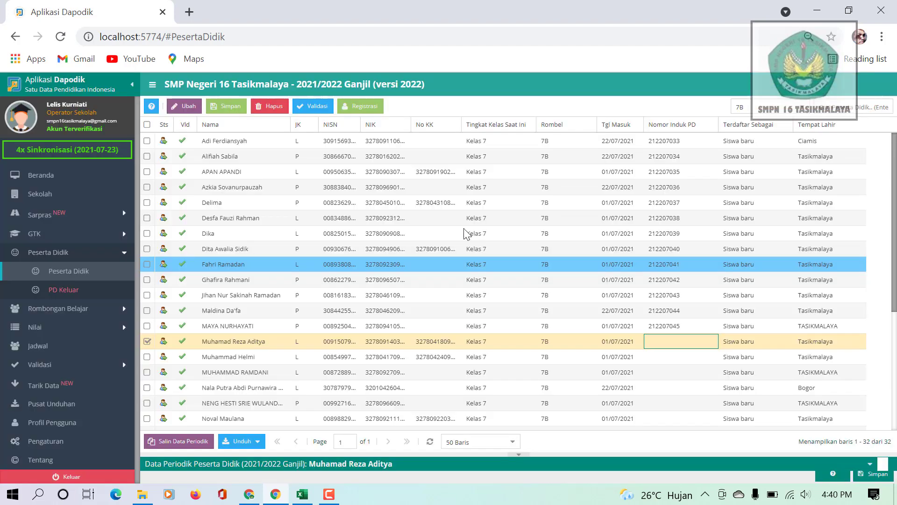
left_click(360, 106)
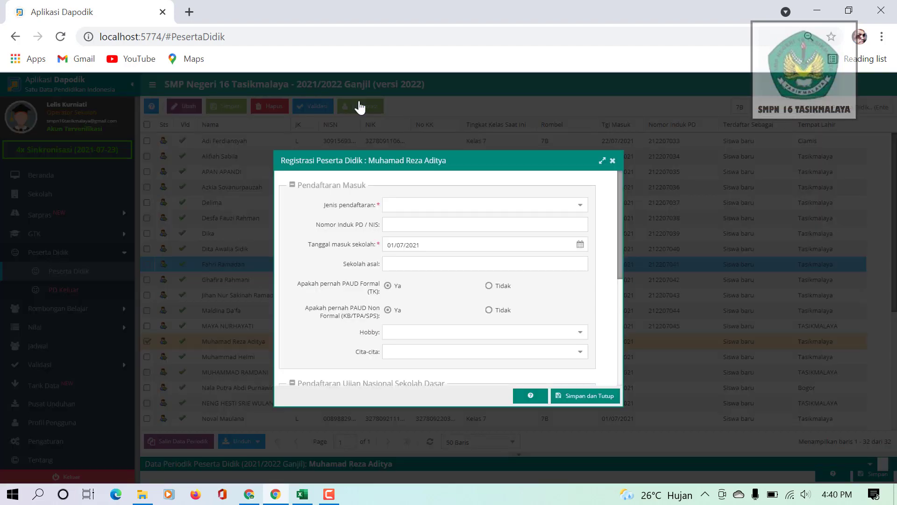
left_click(400, 224)
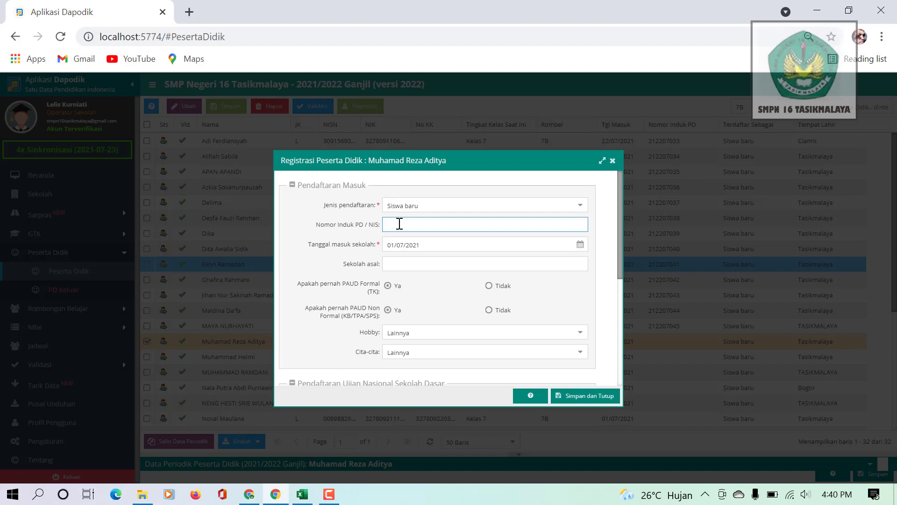
type("212207032")
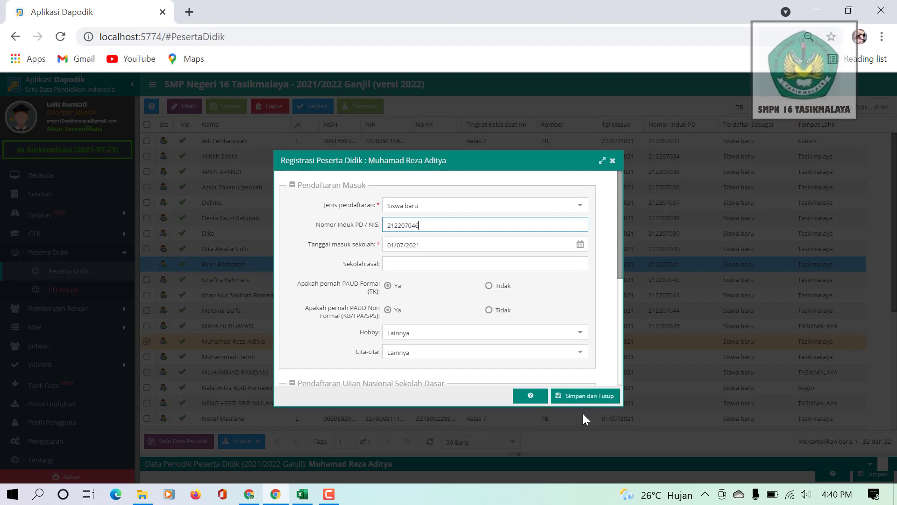
left_click(581, 396)
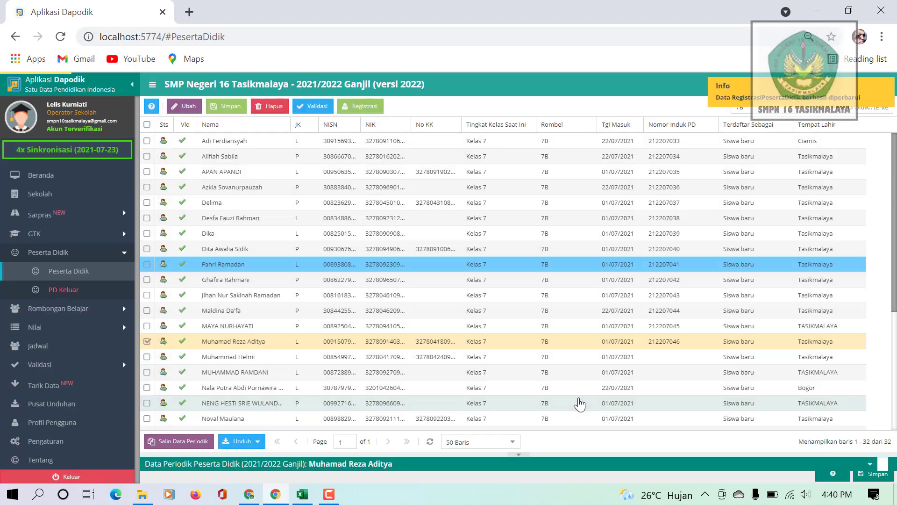
- Fill in the fifteenth 7B student's Nomor Induk PD / NIS with the sequential number ending in 47, and save the registration
left_click(595, 356)
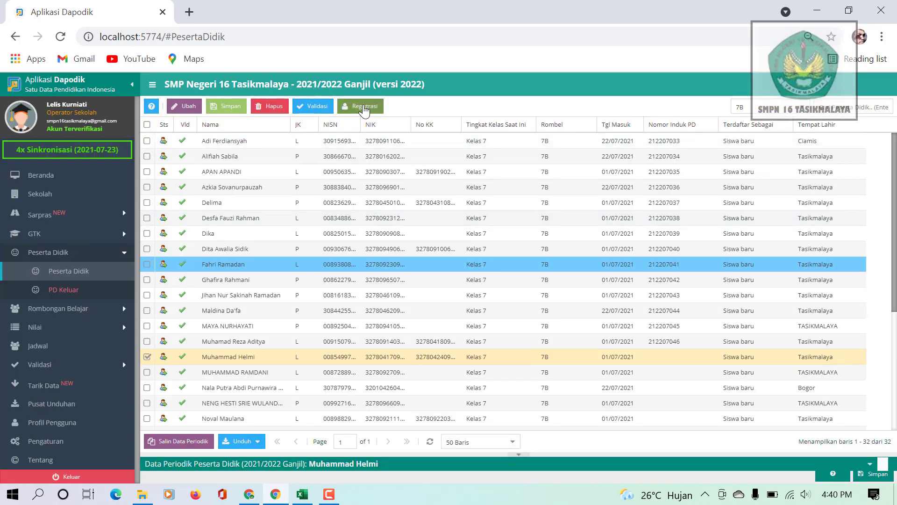
left_click(363, 106)
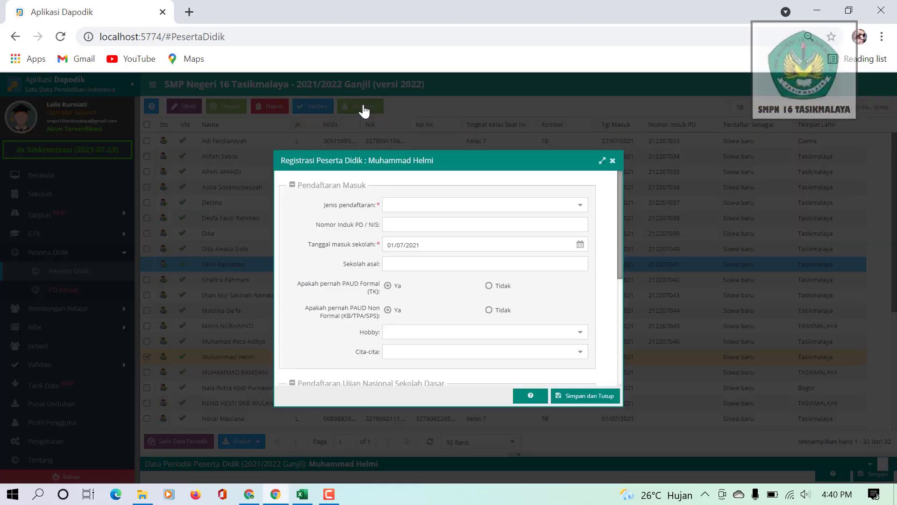
left_click(408, 225)
type("212207032")
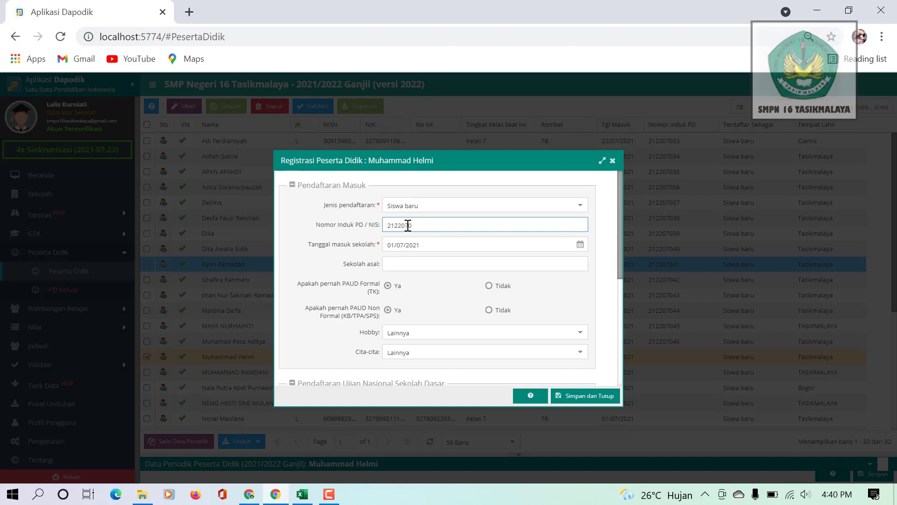
left_click(582, 399)
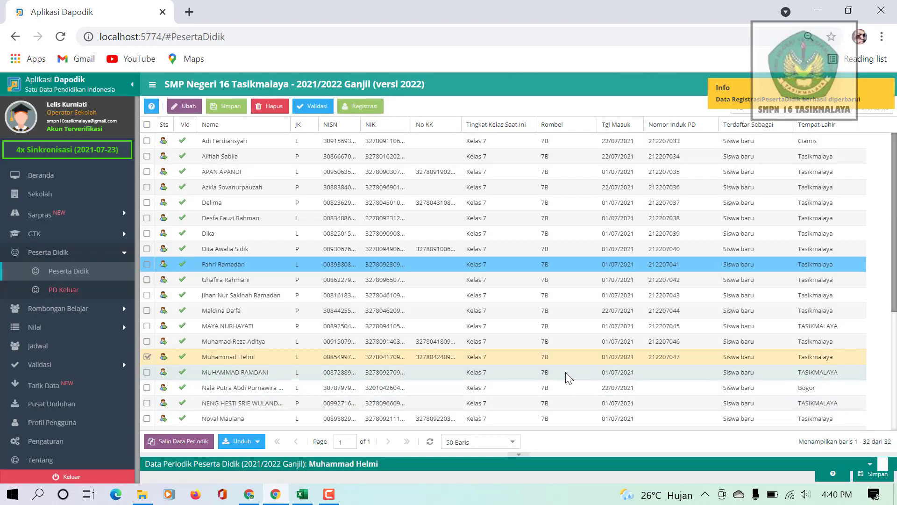
- Fill in the sixteenth 7B student's Nomor Induk PD / NIS with the sequential number ending in 48, and save the registration
left_click(565, 372)
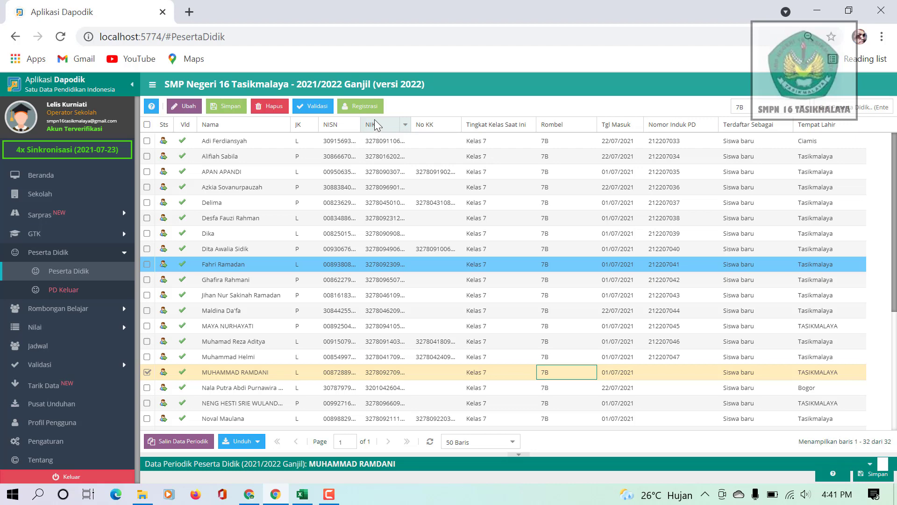
left_click(364, 106)
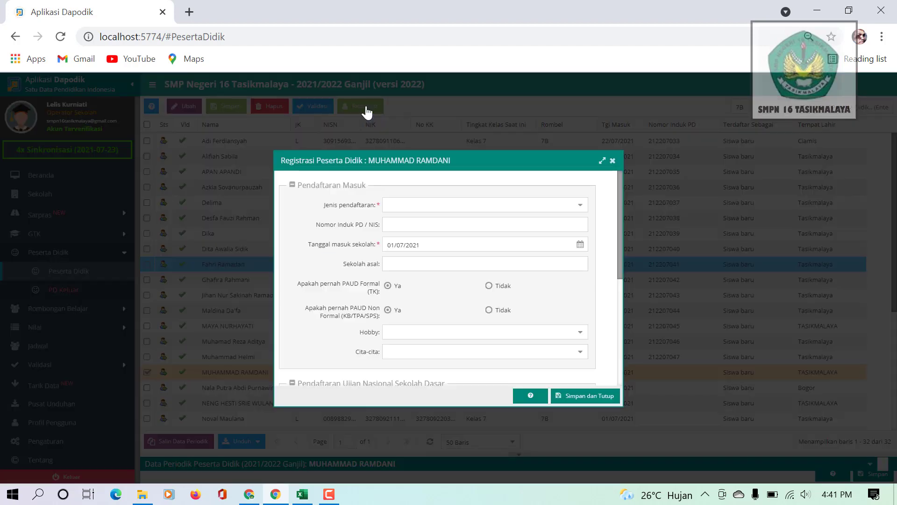
left_click(422, 227)
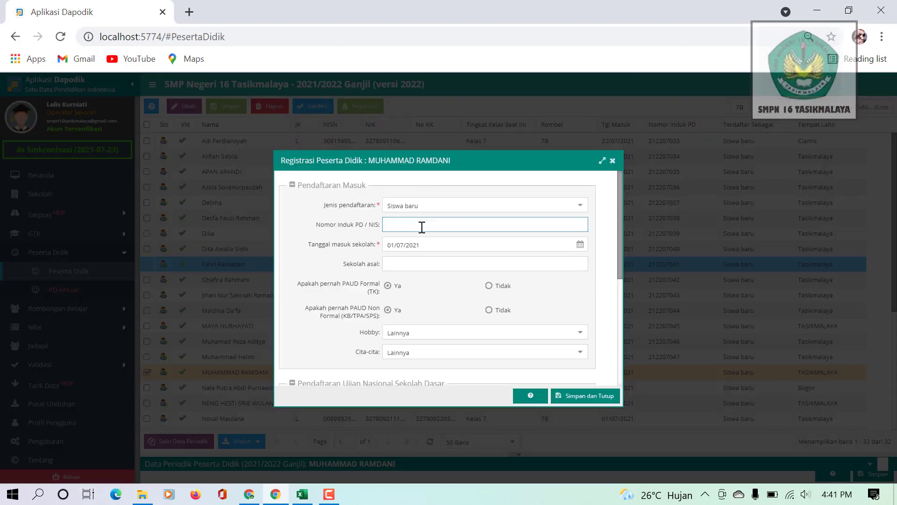
type("212207032")
key("BackSpace")
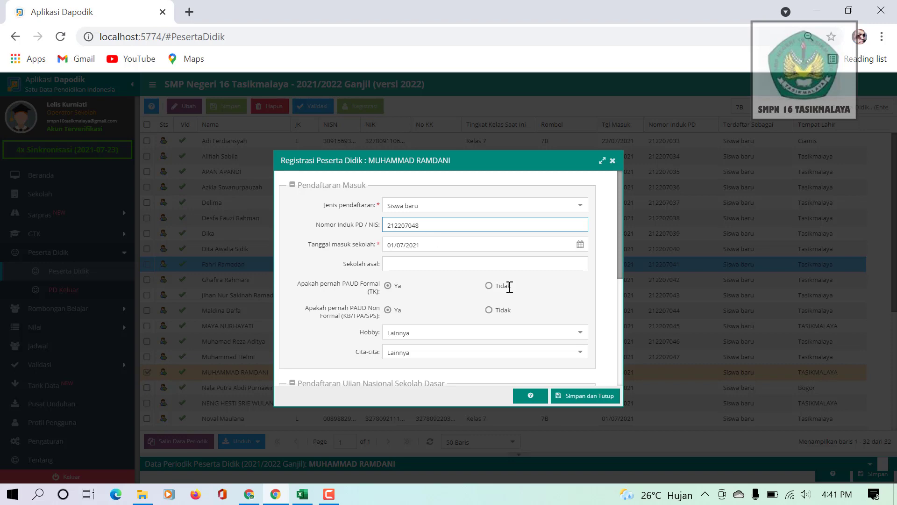
left_click(593, 398)
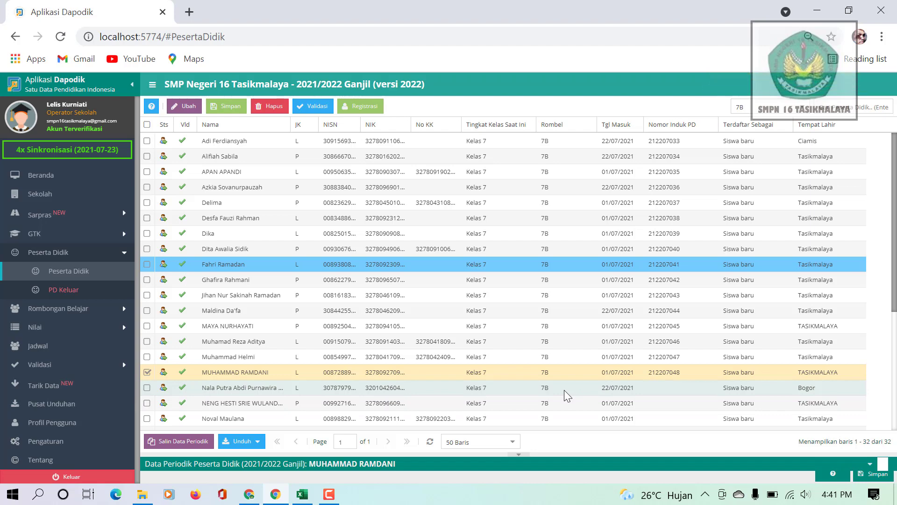
- Fill in the seventeenth 7B student's Nomor Induk PD / NIS with the sequential number ending in 49, and save the registration
left_click(565, 390)
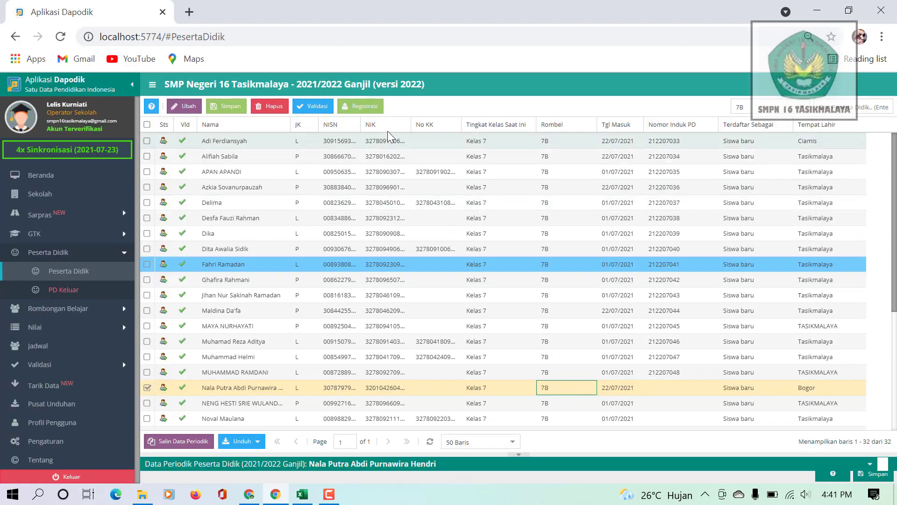
left_click(368, 109)
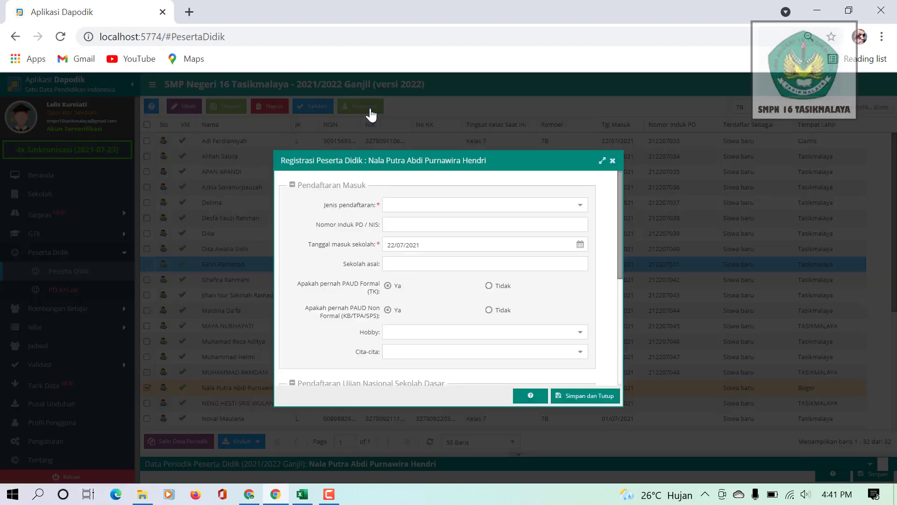
left_click(408, 224)
type("212207032")
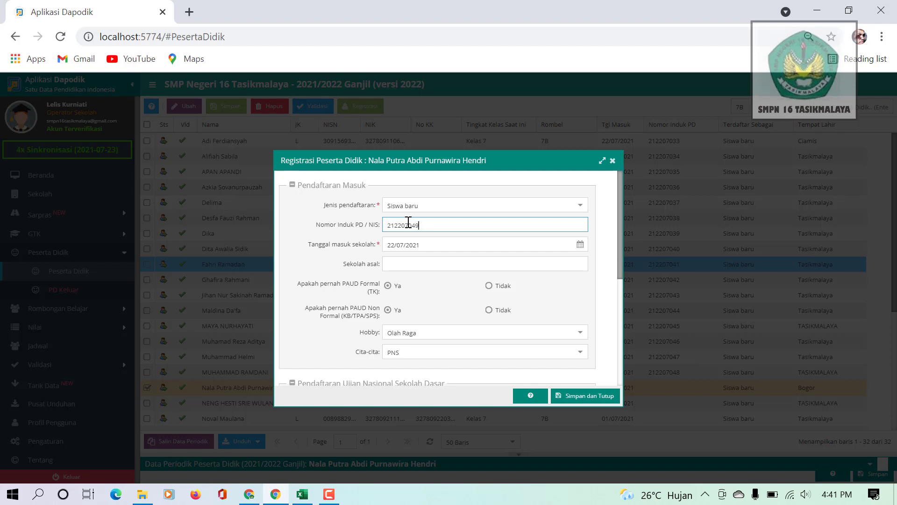
left_click(585, 396)
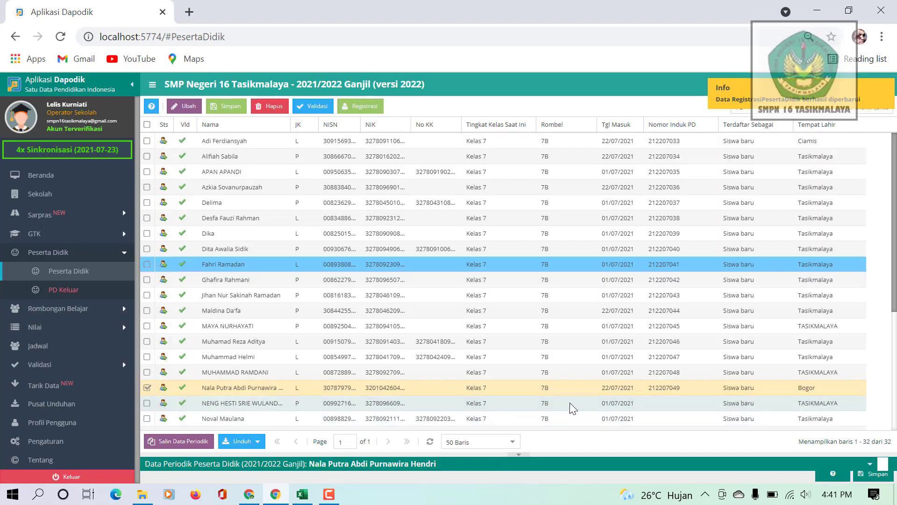
- Fill in the eighteenth 7B student's Nomor Induk PD / NIS with the sequential number ending in 50, and save the registration
left_click(570, 402)
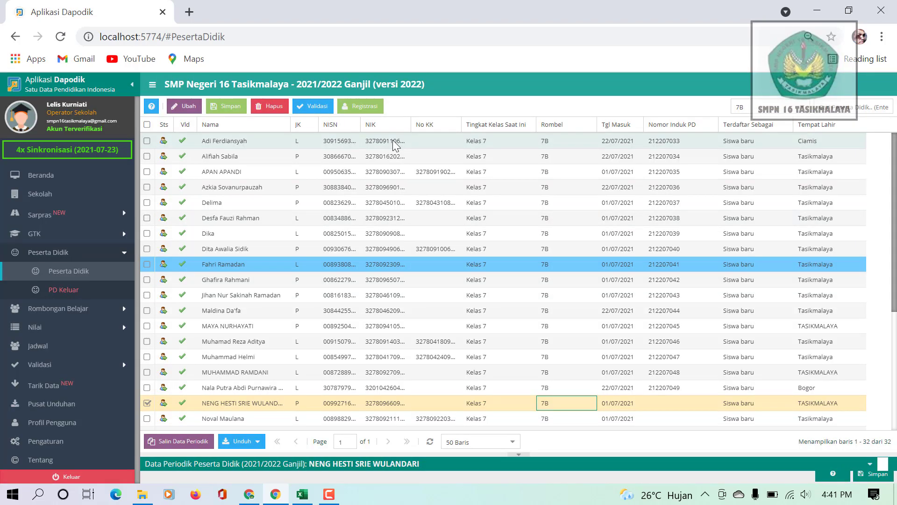
left_click(365, 107)
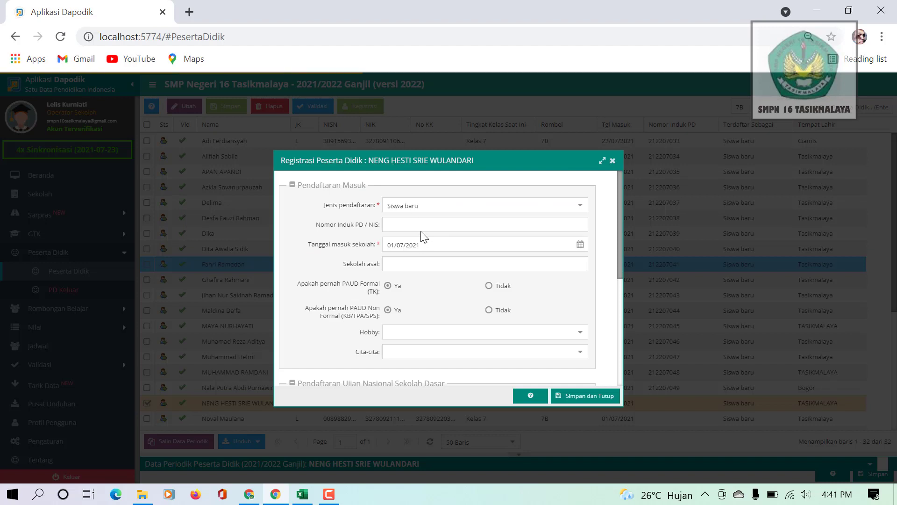
left_click(404, 223)
type("212207032")
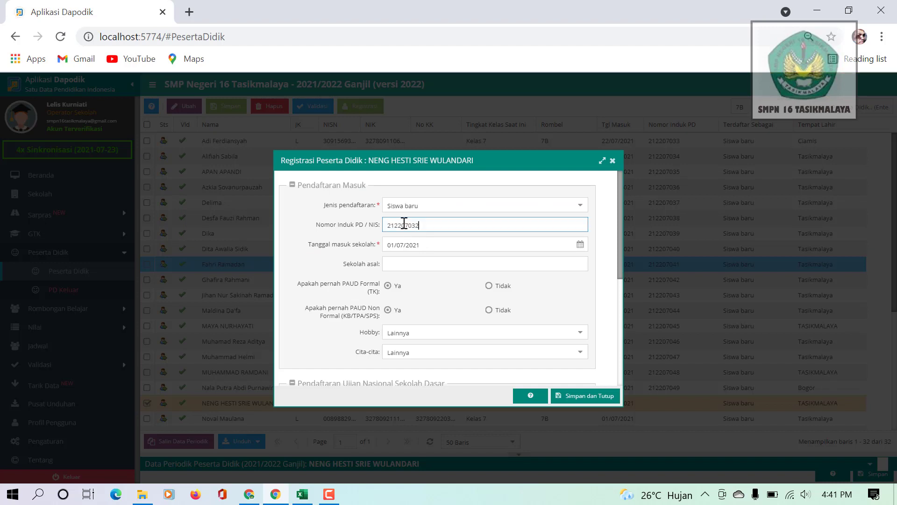
key("BackSpace")
left_click(571, 399)
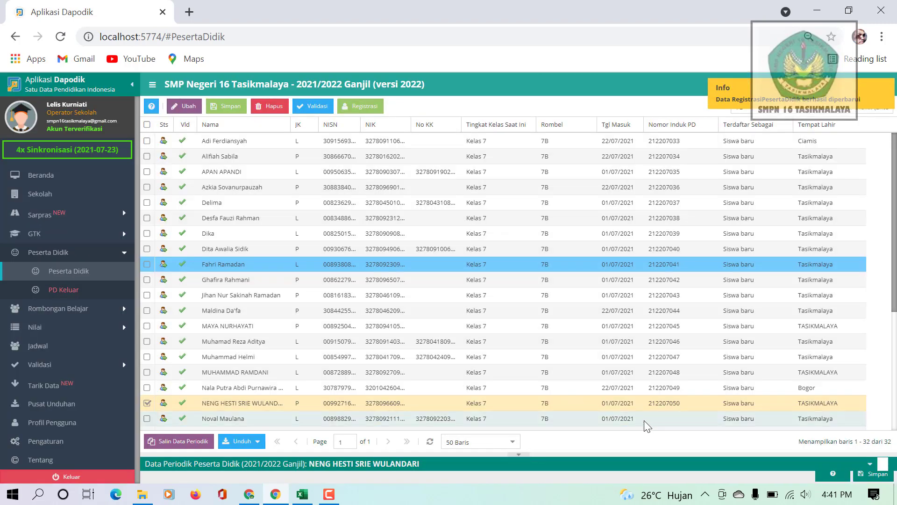
- Fill in the nineteenth 7B student's Nomor Induk PD / NIS with the sequential number ending in 51, and save the registration
double_click(643, 419)
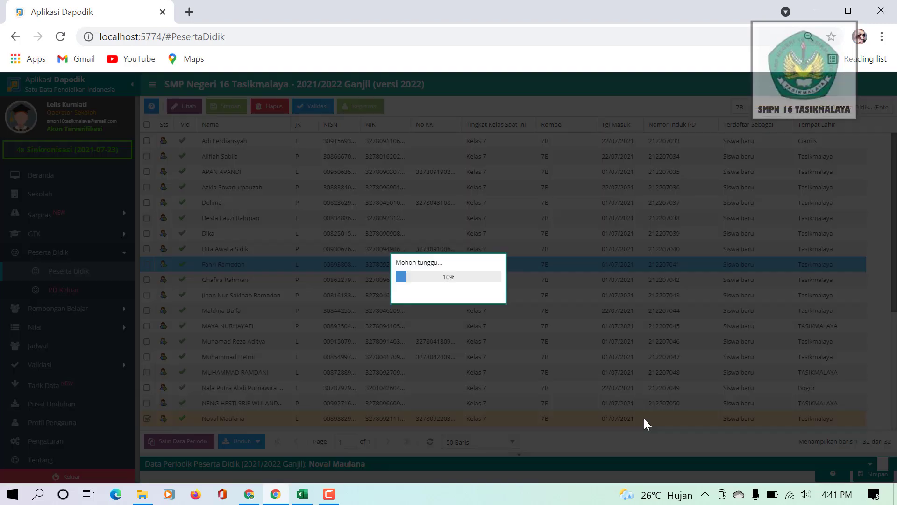
left_click(364, 106)
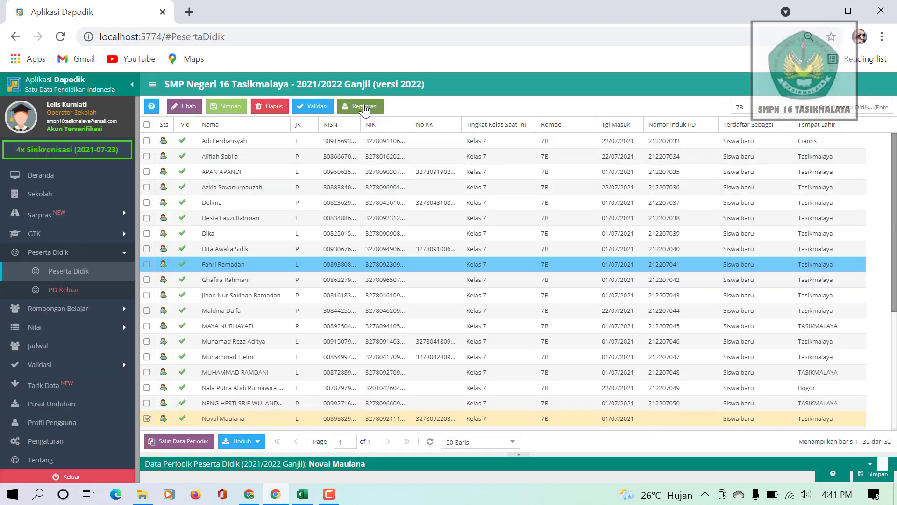
left_click(398, 223)
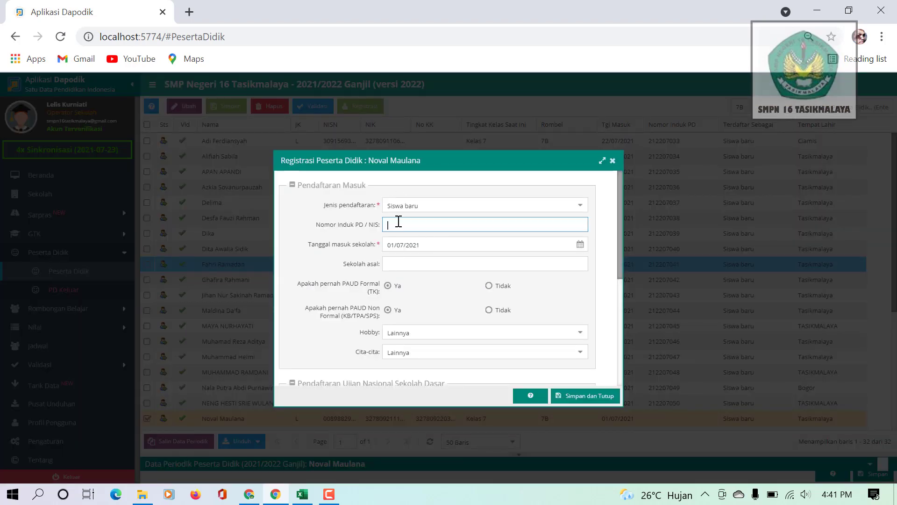
type("212207032")
left_click(591, 396)
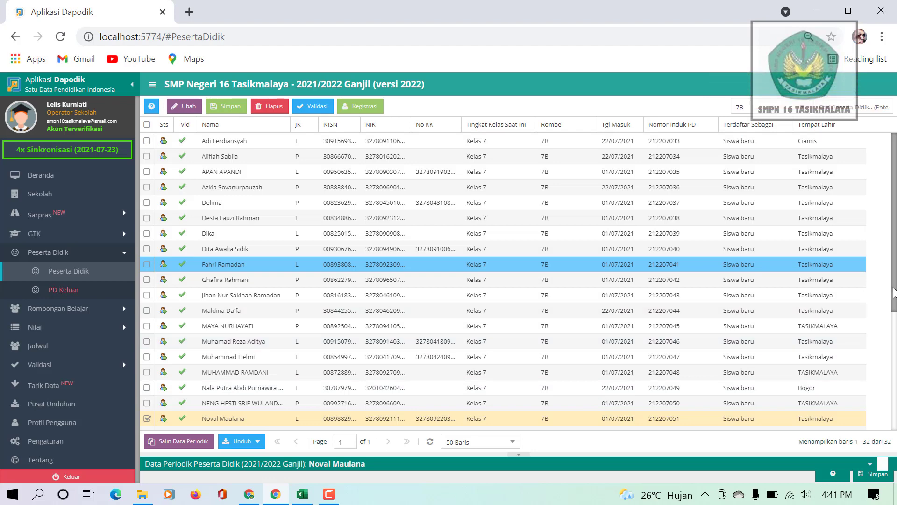
- Fill in the twentieth 7B student's Nomor Induk PD / NIS with the sequential number ending in 52, and save the registration
scroll(893, 292, "down", 5)
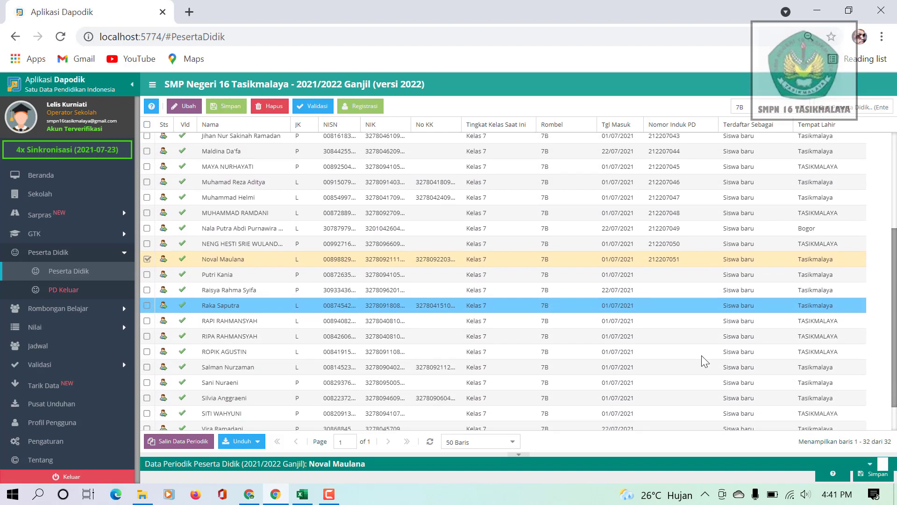
left_click(686, 274)
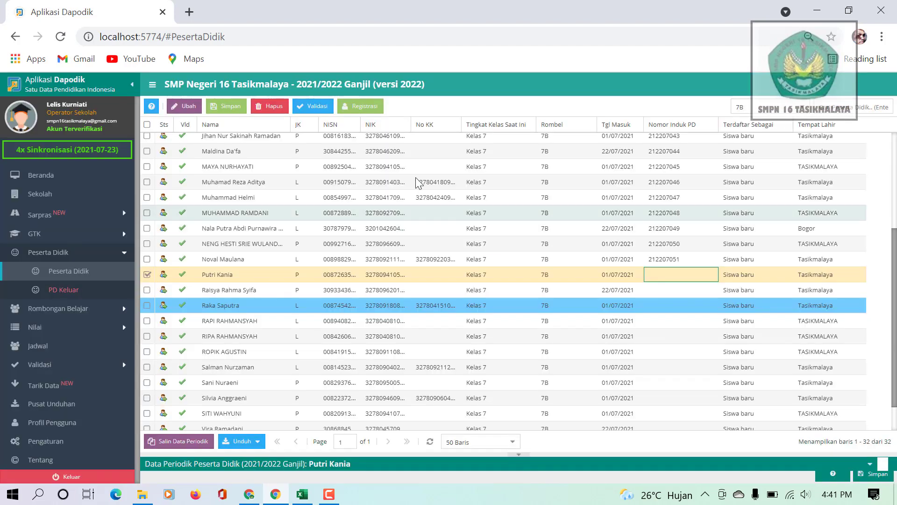
left_click(362, 107)
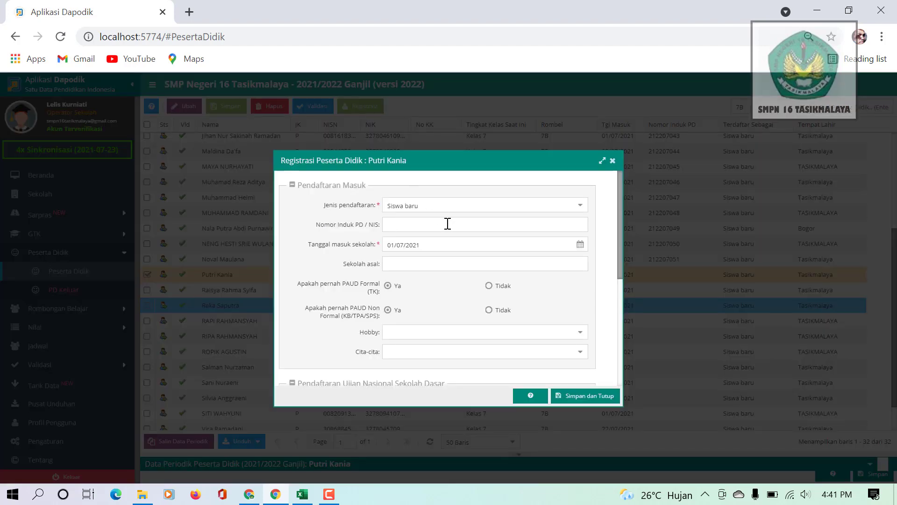
left_click(432, 224)
type("212207032")
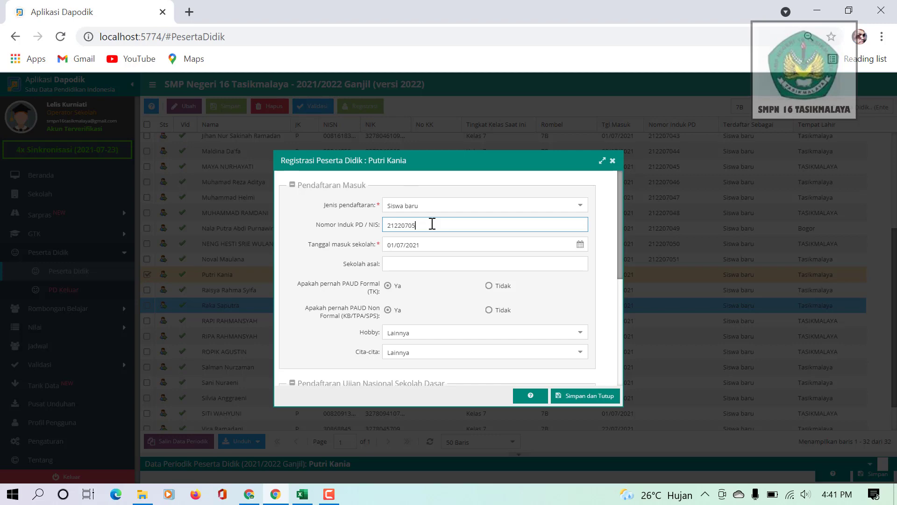
left_click(591, 398)
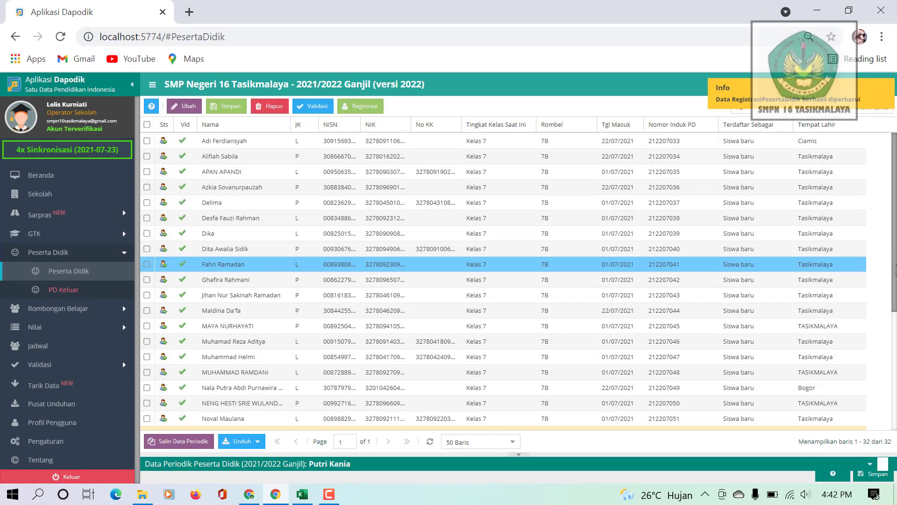
- Fill in the twenty-first 7B student's Nomor Induk PD / NIS with the sequential number ending in 53, and save the registration
left_click_drag(895, 270, 895, 390)
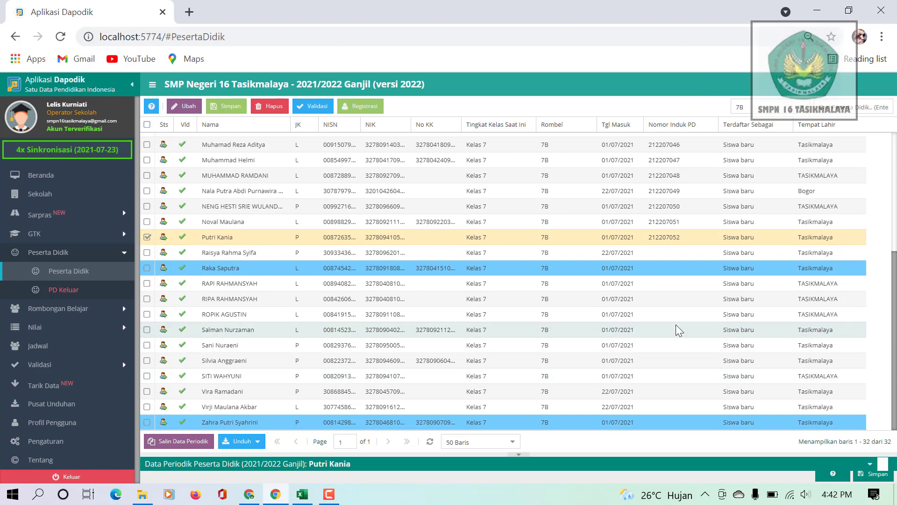
left_click(661, 255)
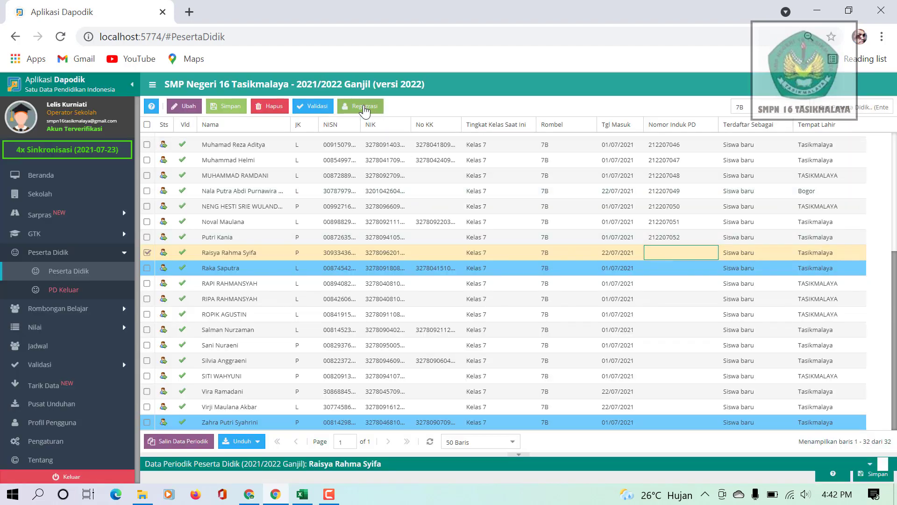
left_click(364, 107)
left_click(413, 227)
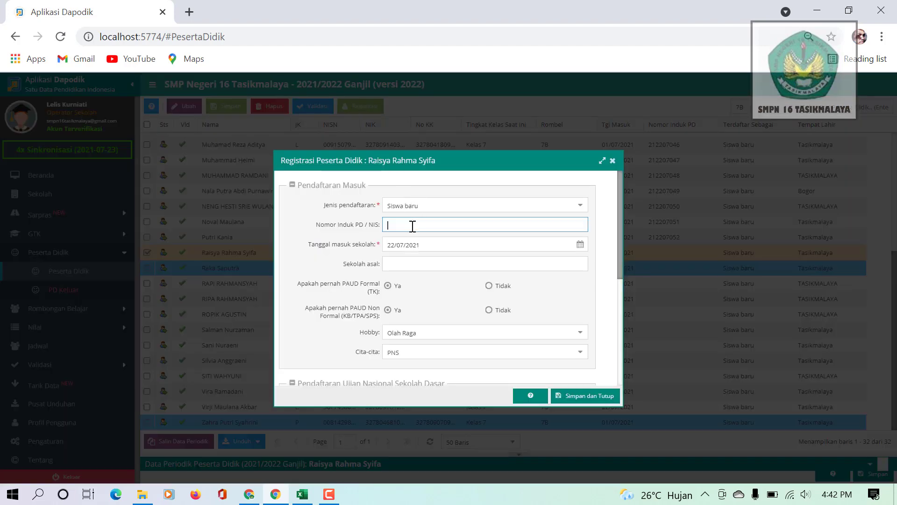
type("212207052")
left_click(581, 396)
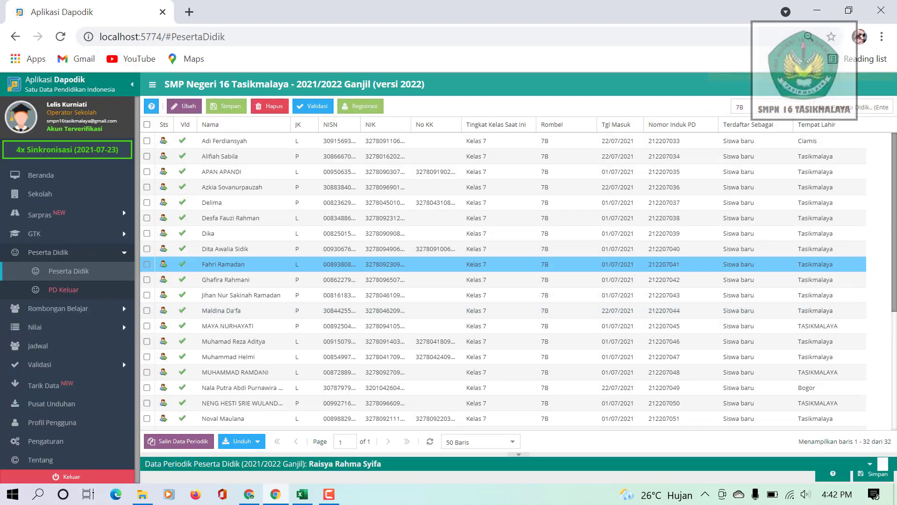
- Fill in the twenty-second 7B student's Nomor Induk PD / NIS with the sequential number ending in 54, and save the registration
left_click_drag(895, 226, 895, 364)
left_click(668, 265)
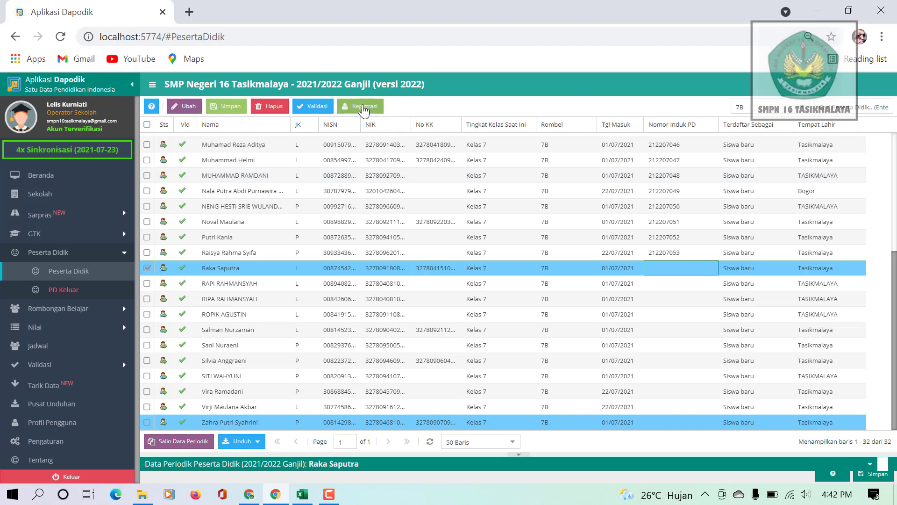
left_click(364, 109)
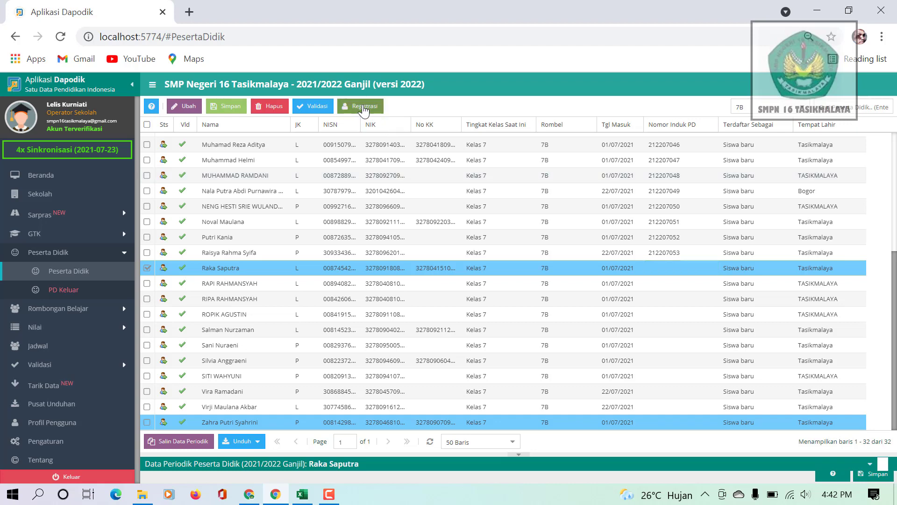
left_click(413, 225)
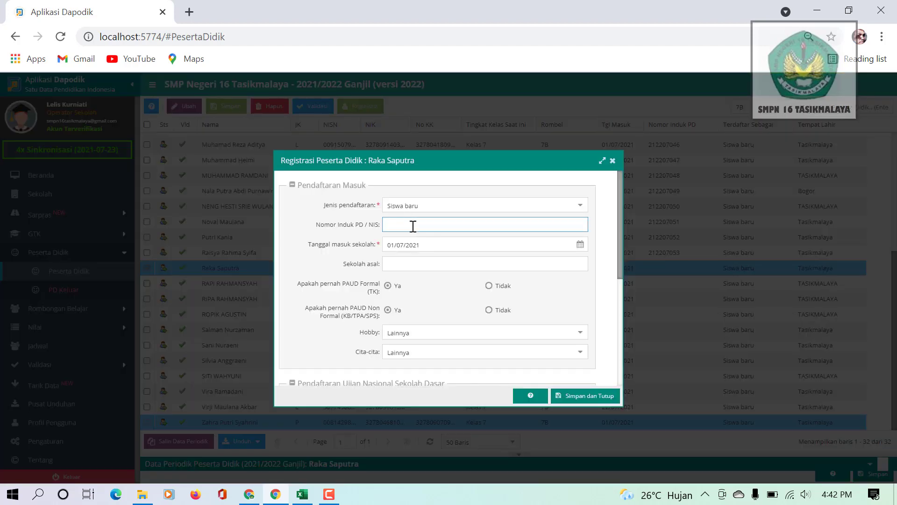
type("212207052")
key("BackSpace")
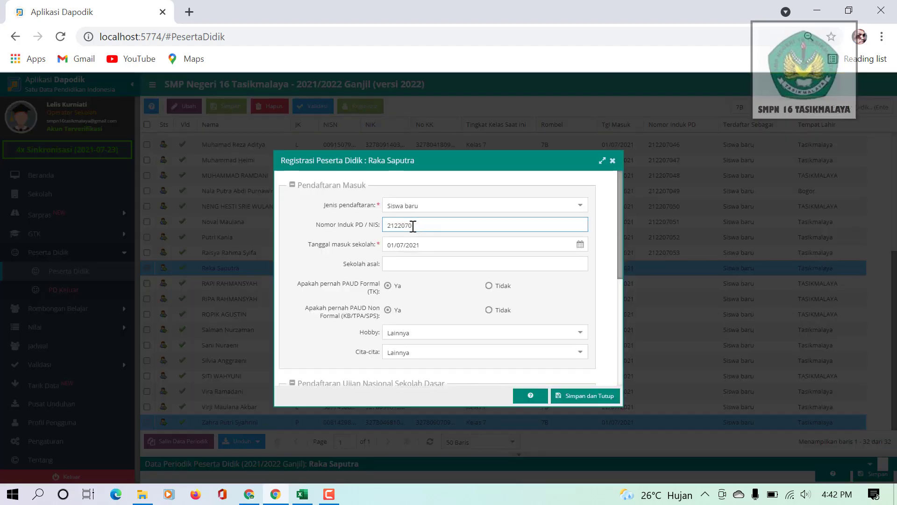
left_click(580, 396)
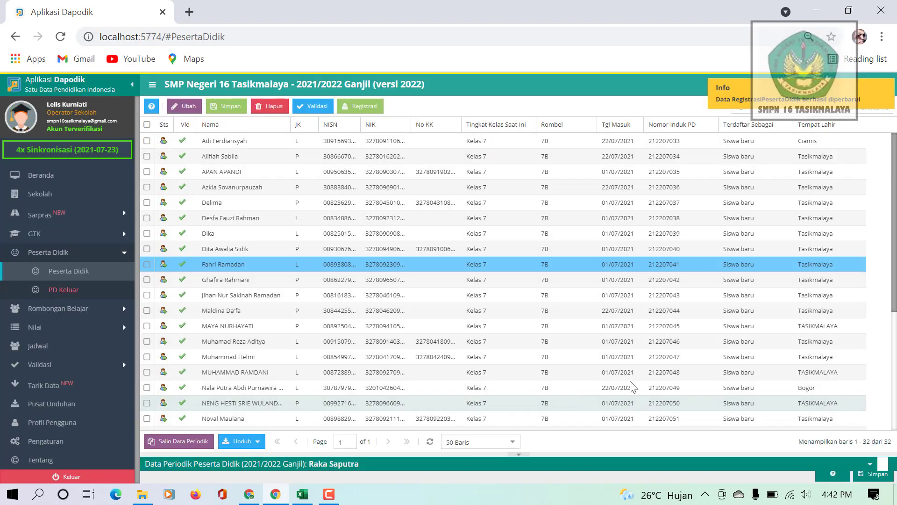
- Fill in the twenty-third 7B student's Nomor Induk PD / NIS with the sequential number ending in 55, and save the registration
scroll(626, 369, "down", 5)
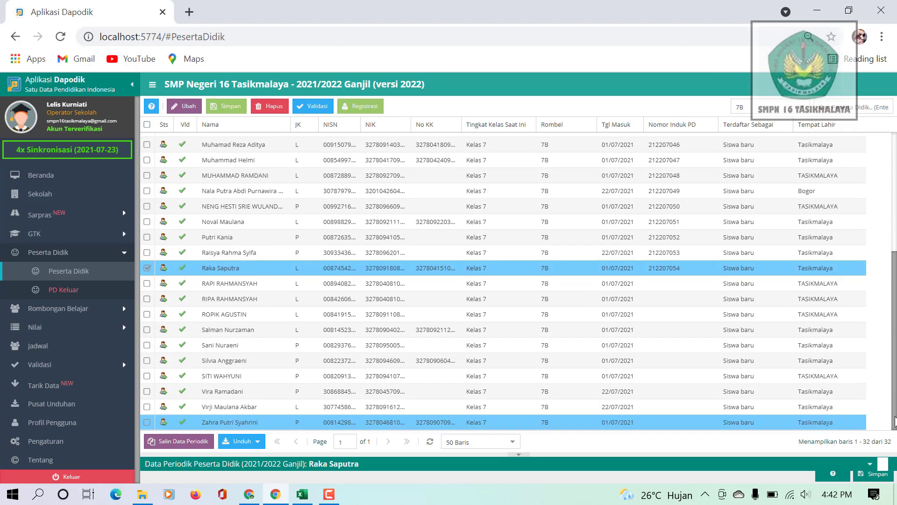
left_click(646, 281)
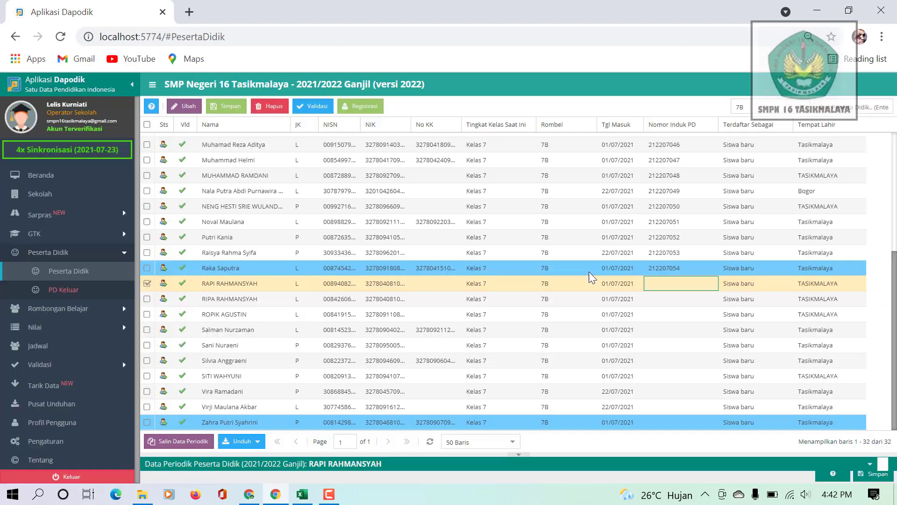
left_click(363, 106)
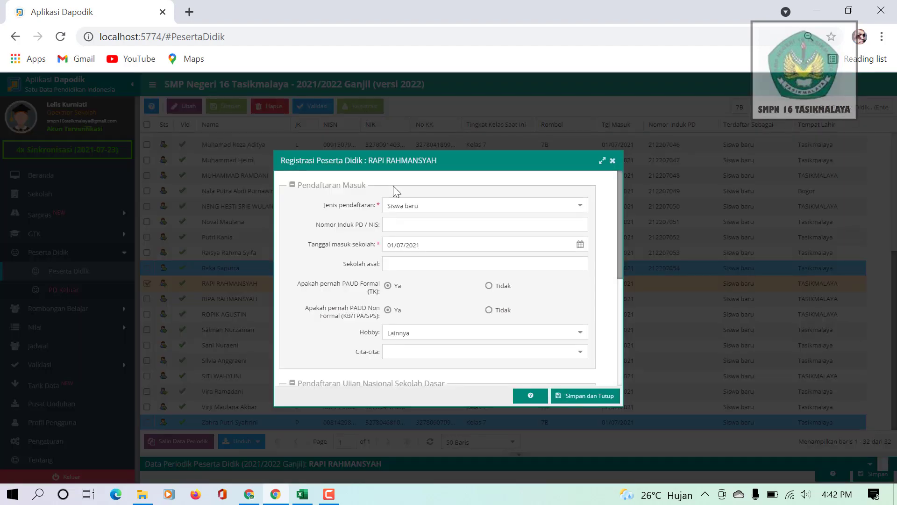
left_click(411, 225)
type("212207032")
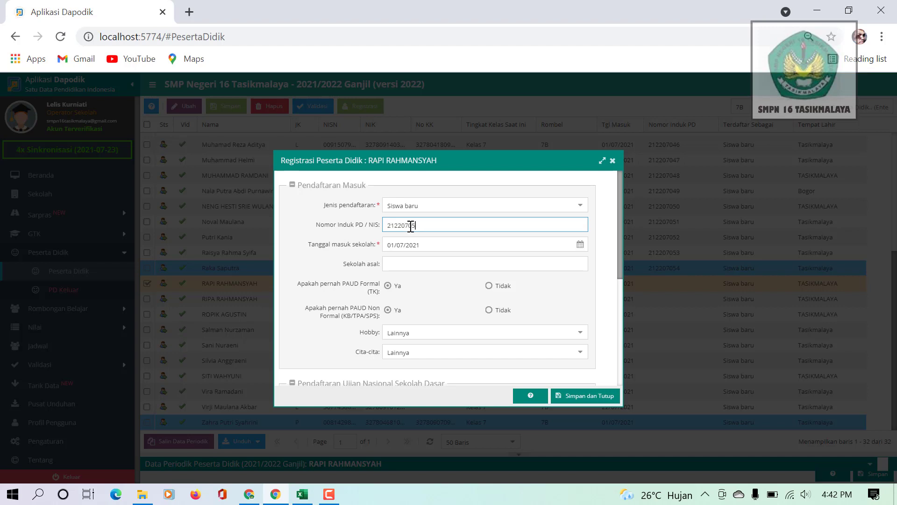
left_click(592, 396)
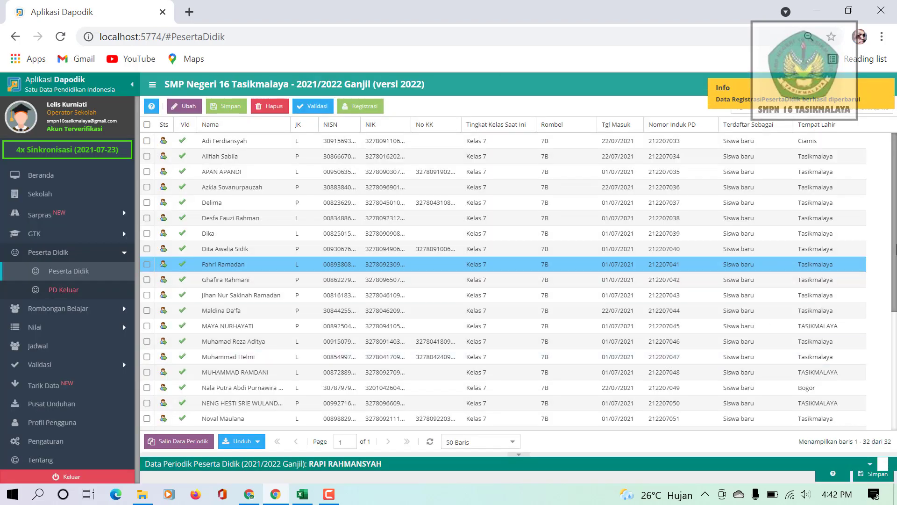
- Fill in the twenty-fourth 7B student's Nomor Induk PD / NIS with the sequential number ending in 56, and save the registration
left_click_drag(894, 284, 894, 405)
left_click(669, 299)
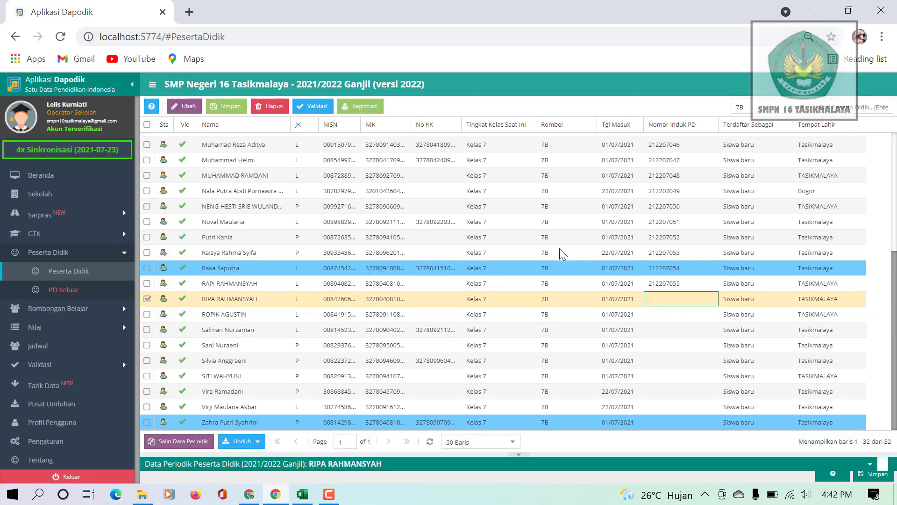
left_click(362, 106)
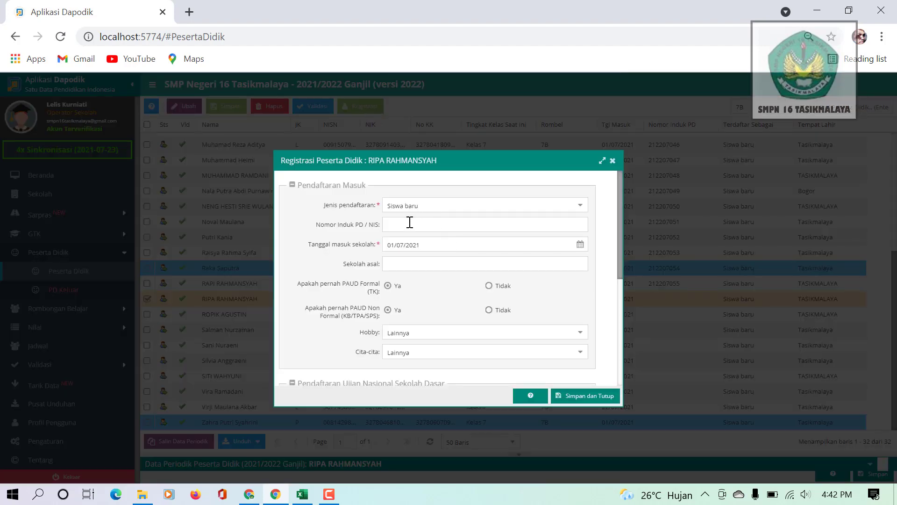
left_click(410, 222)
type("212207032")
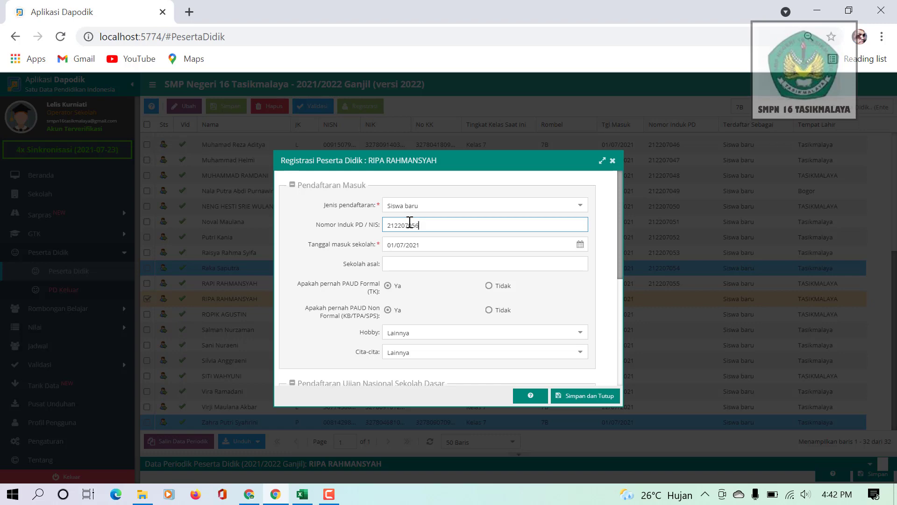
left_click(596, 396)
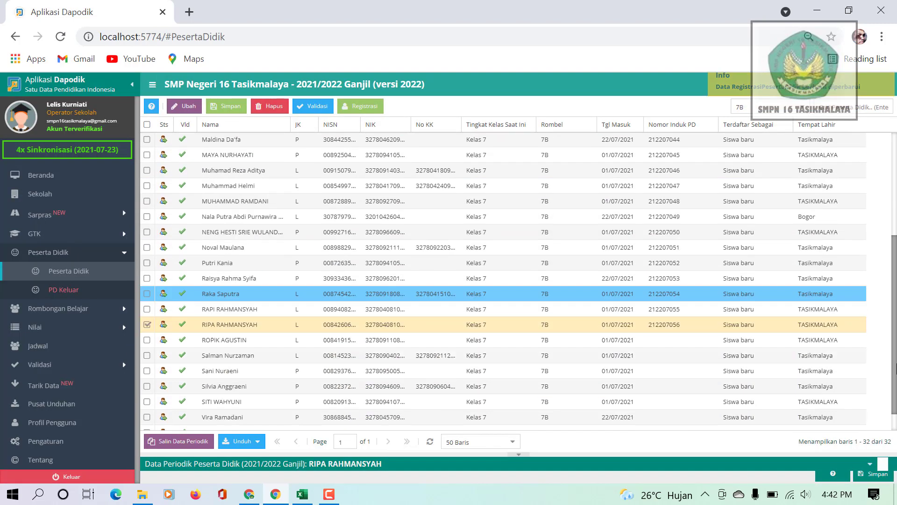
- Fill in the twenty-fifth 7B student's Nomor Induk PD / NIS with the sequential number ending in 57, and save the registration
left_click(695, 313)
left_click(683, 313)
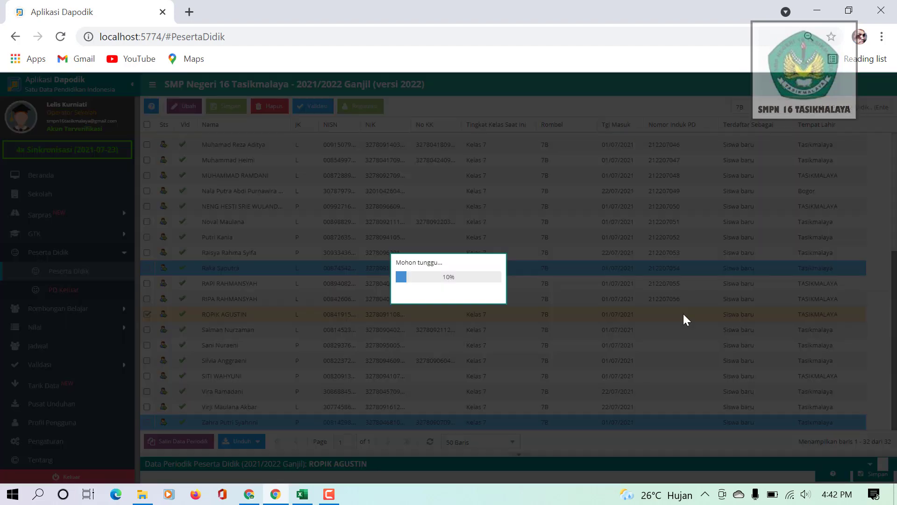
left_click(364, 106)
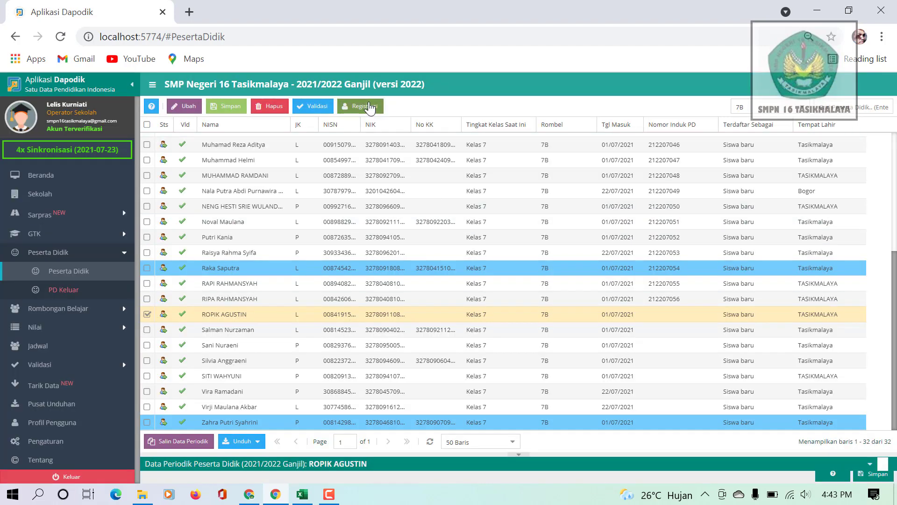
left_click(395, 221)
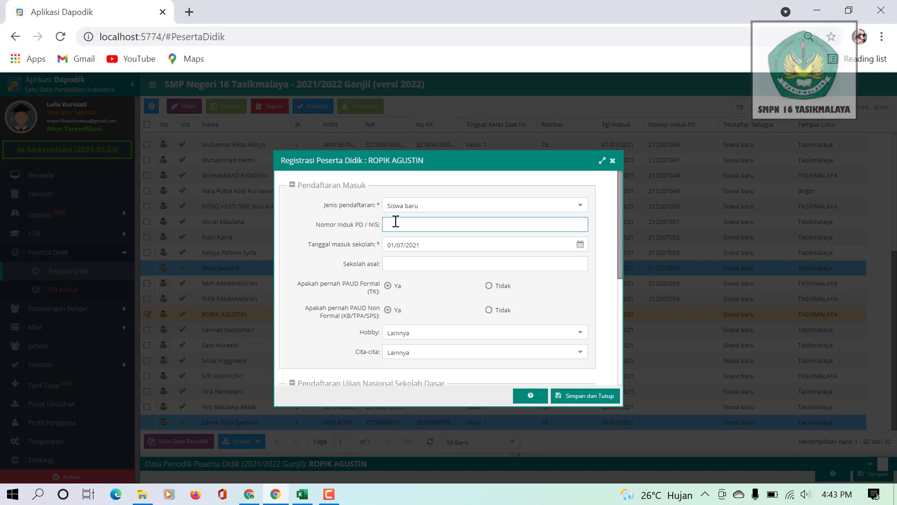
type("212207032")
left_click(603, 395)
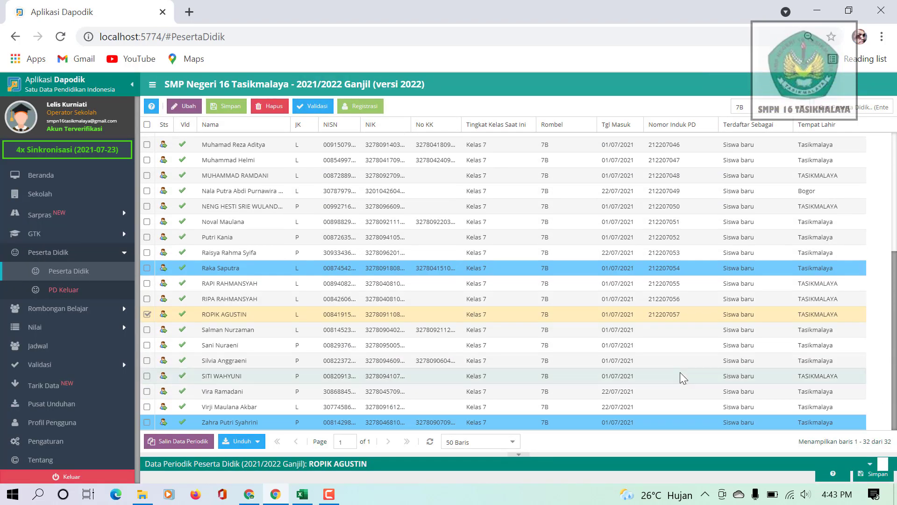
- Fill in the twenty-sixth 7B student's Nomor Induk PD / NIS with the number following the one ending in 57, and save the registration
left_click(658, 329)
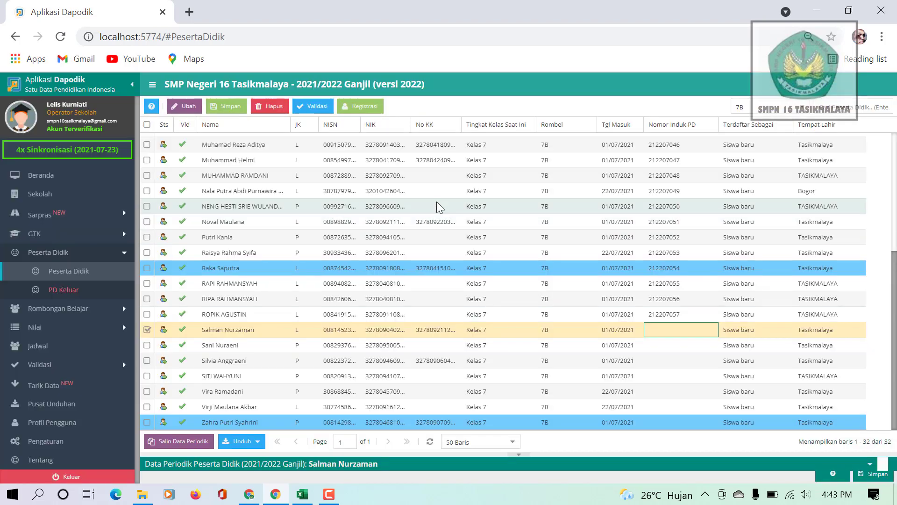
left_click(367, 112)
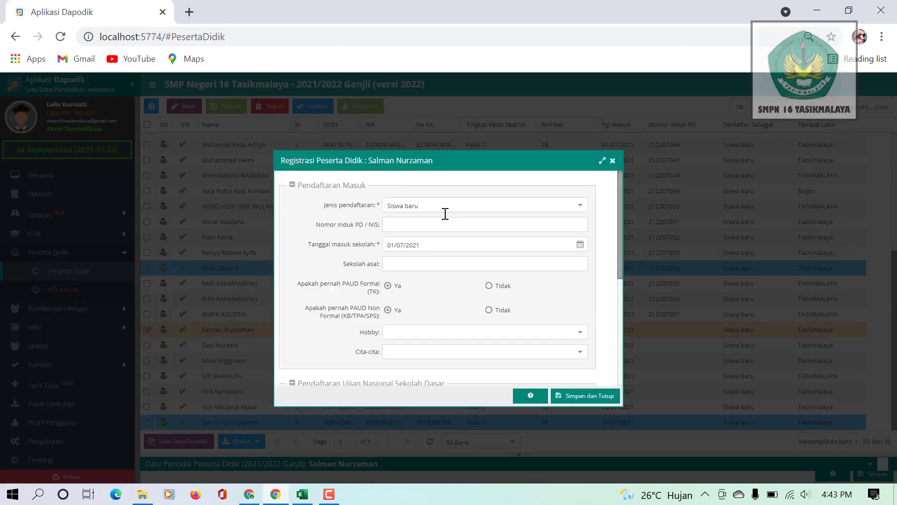
left_click(424, 220)
type("212207032")
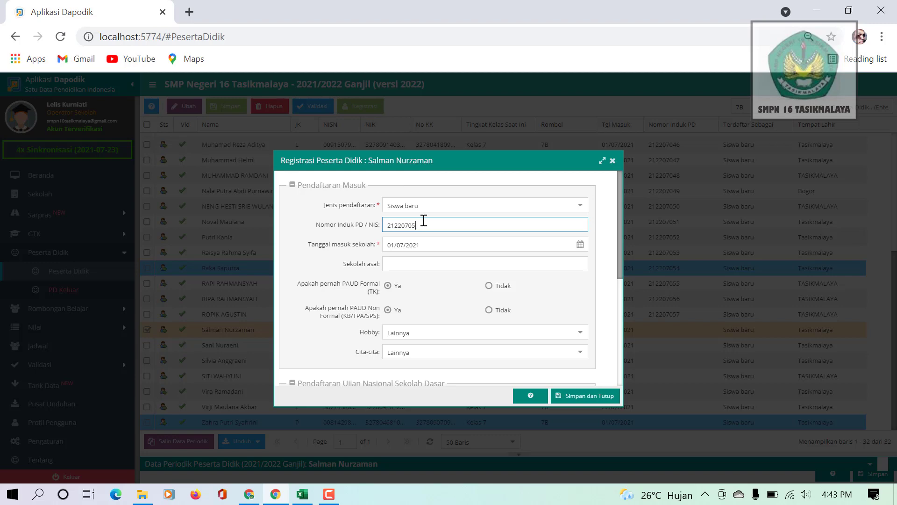
left_click(589, 396)
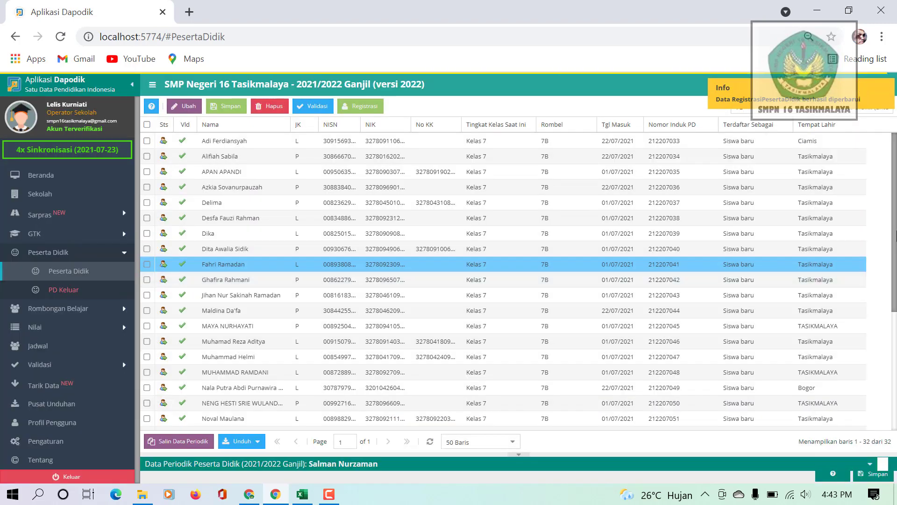
- Fill in the twenty-seventh 7B student's Nomor Induk PD / NIS with the sequential number ending in 59, and save the registration
scroll(663, 391, "down", 4)
left_click(653, 345)
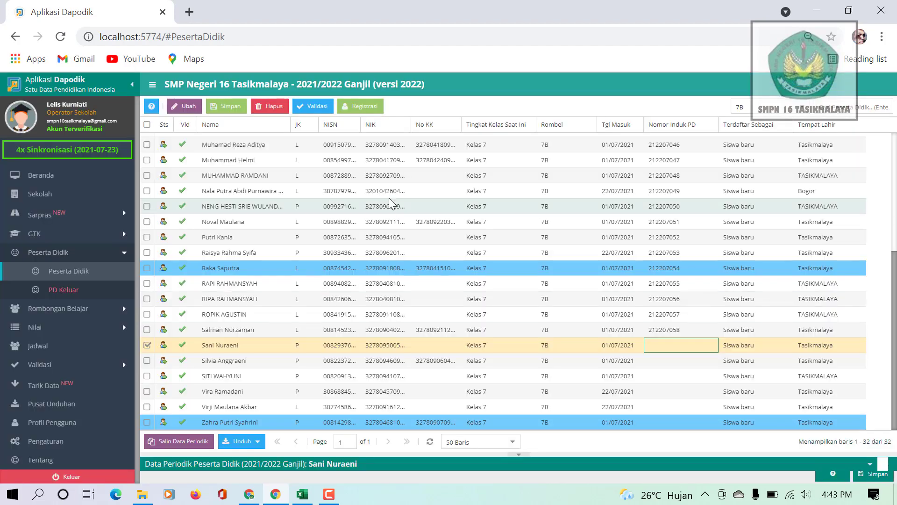
left_click(365, 107)
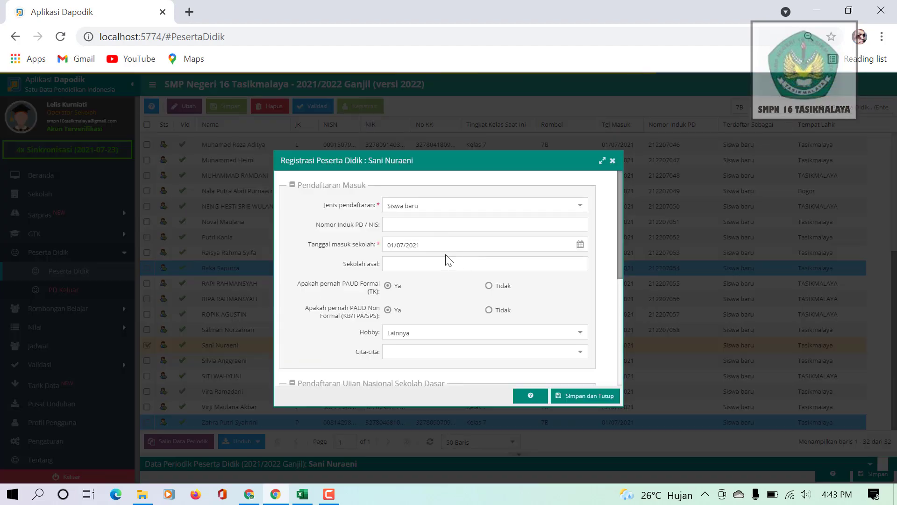
left_click(403, 227)
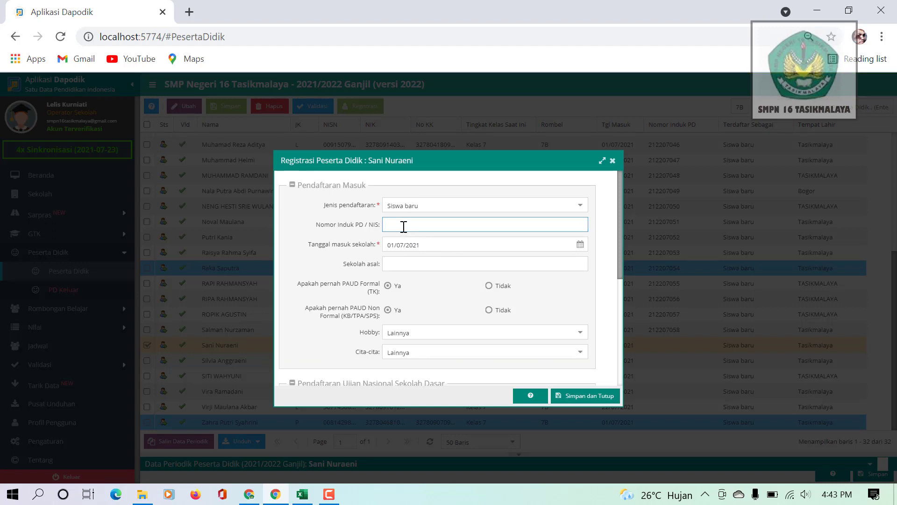
type("212207032")
left_click(583, 397)
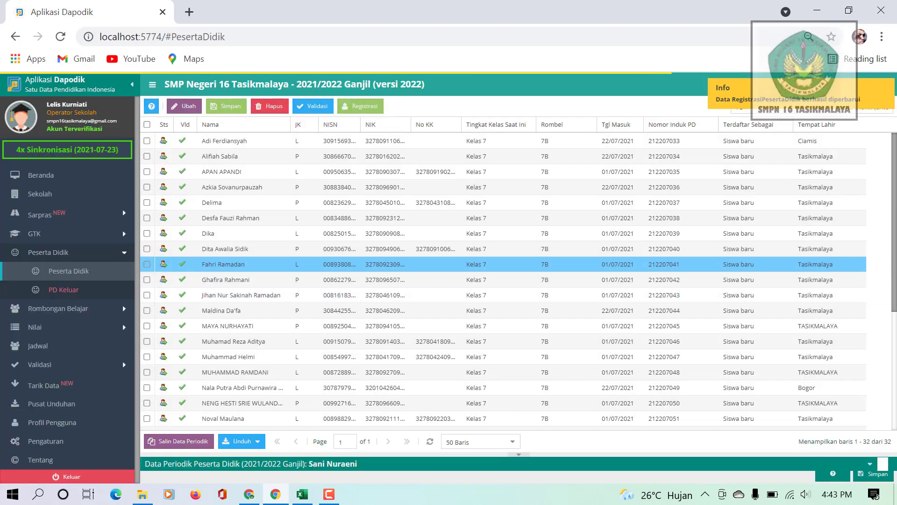
- Fill in the twenty-eighth 7B student's Nomor Induk PD / NIS with the sequential number ending in 60, and save the registration
left_click_drag(896, 228, 896, 394)
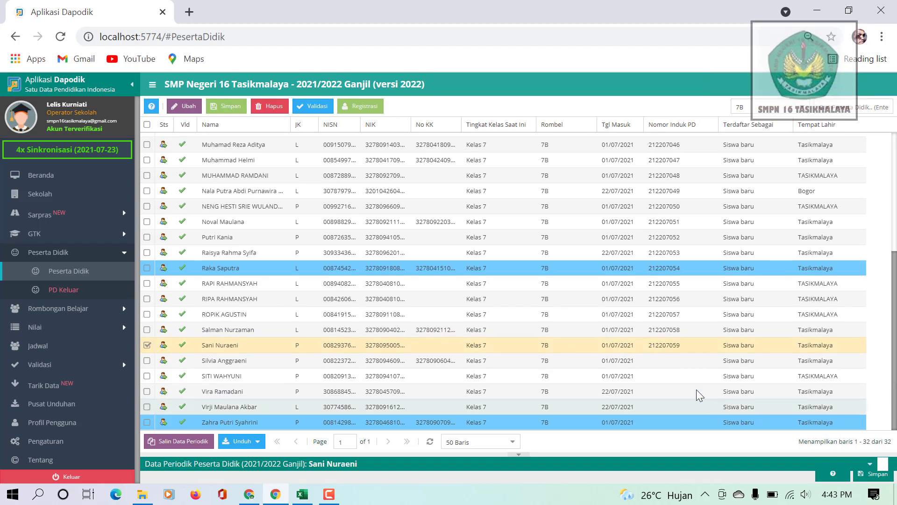
left_click(663, 357)
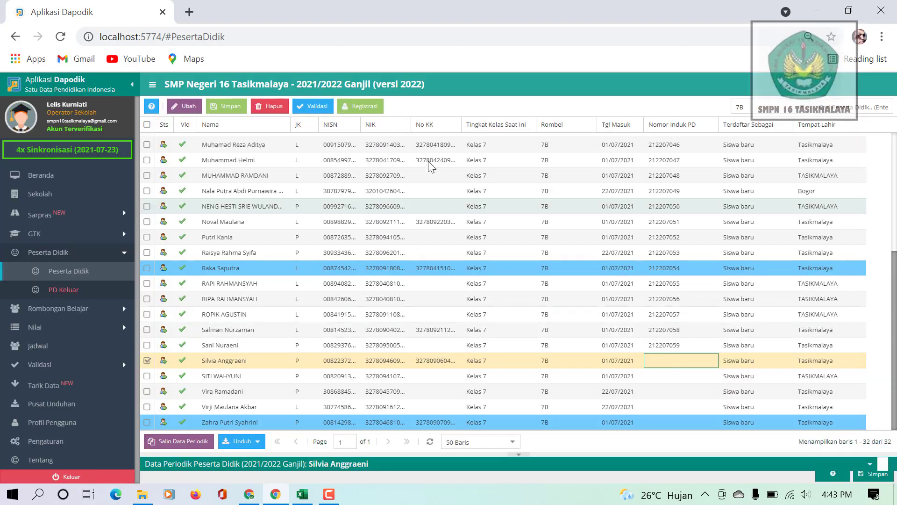
left_click(370, 109)
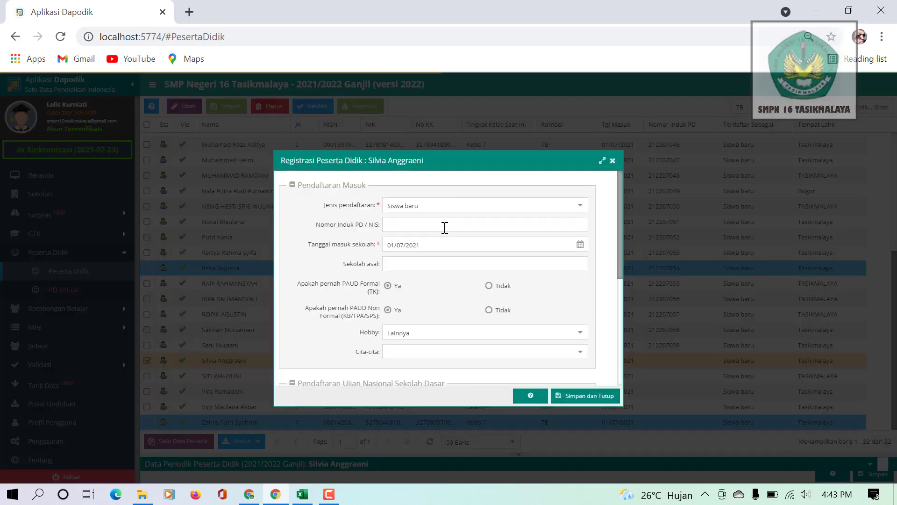
left_click(414, 225)
type("212207032")
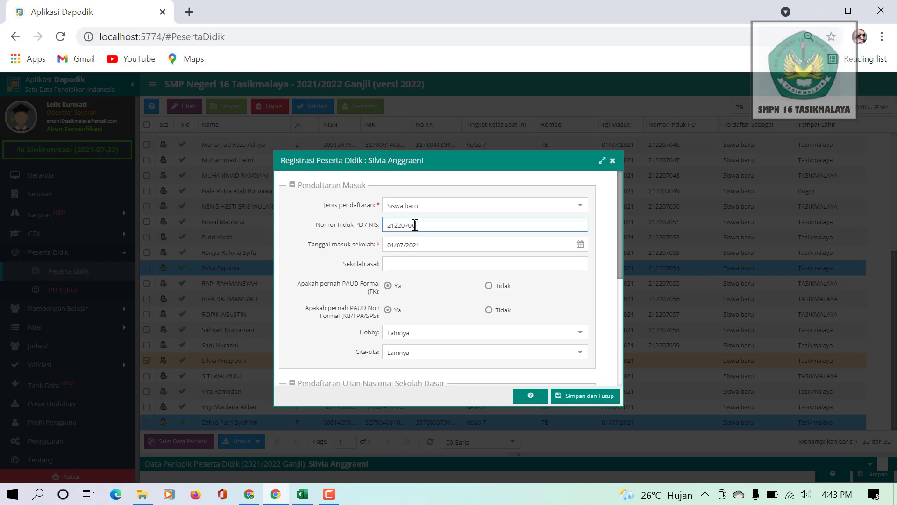
left_click(590, 396)
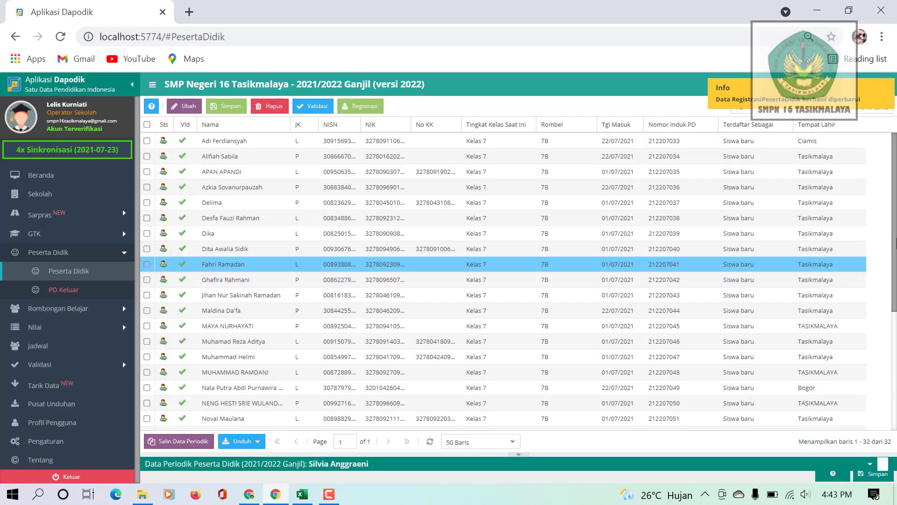
- Fill in the twenty-ninth 7B student's Nomor Induk PD / NIS with the sequential number ending in 61, and save the registration
left_click_drag(894, 275, 894, 399)
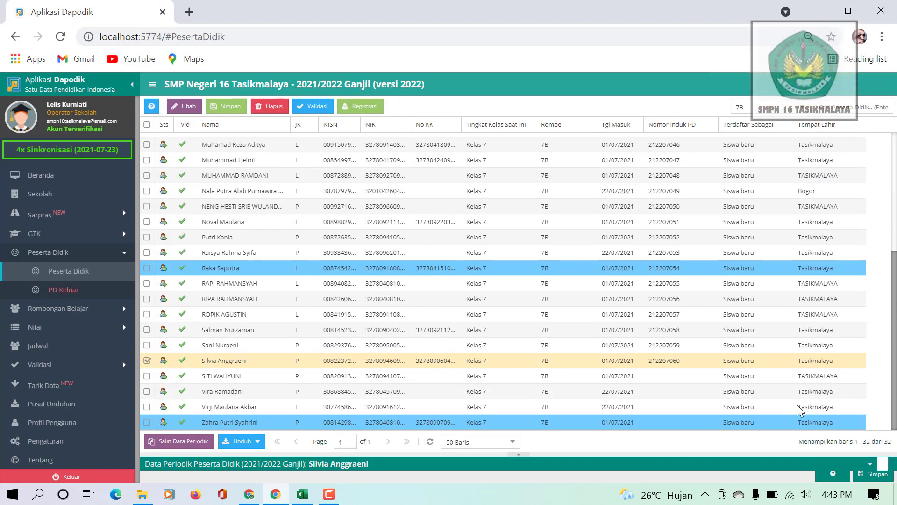
double_click(677, 377)
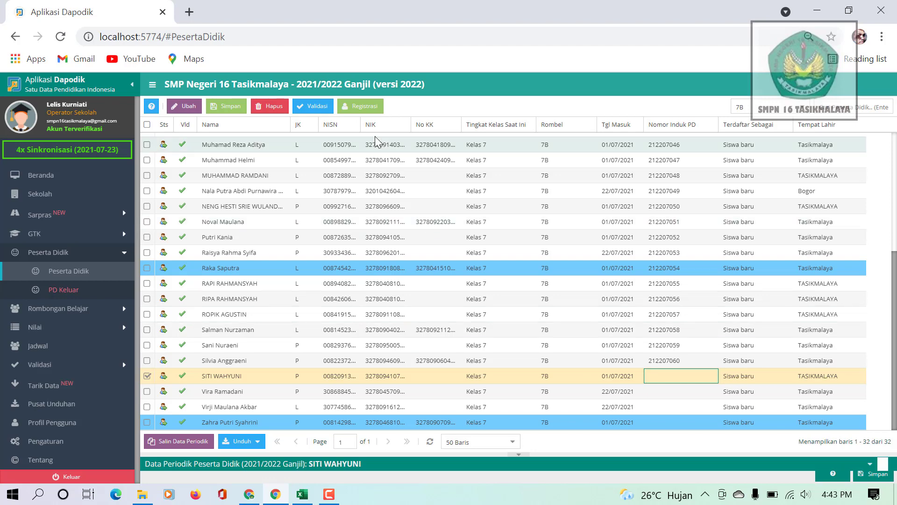
left_click(361, 106)
left_click(395, 224)
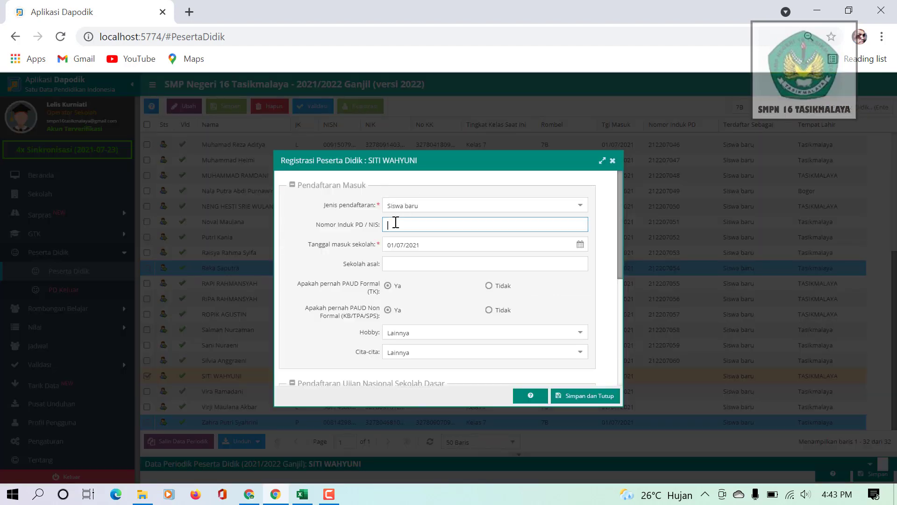
type("212207032")
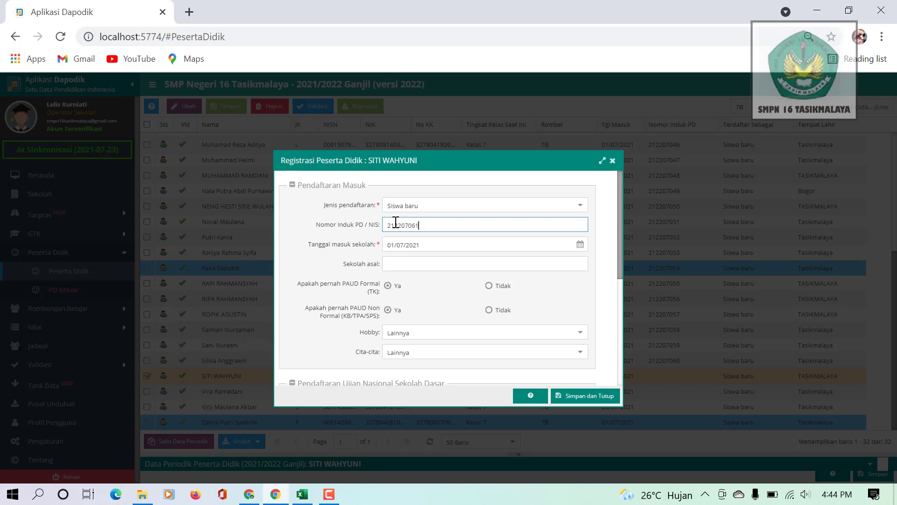
left_click(571, 396)
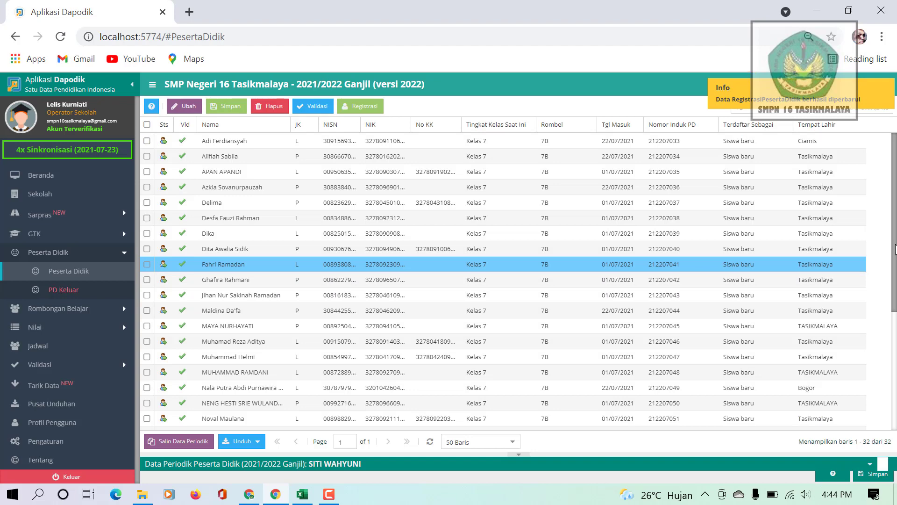
- Fill in the thirtieth 7B student's Nomor Induk PD / NIS with the sequential number ending in 62, and save the registration
left_click_drag(895, 253, 896, 417)
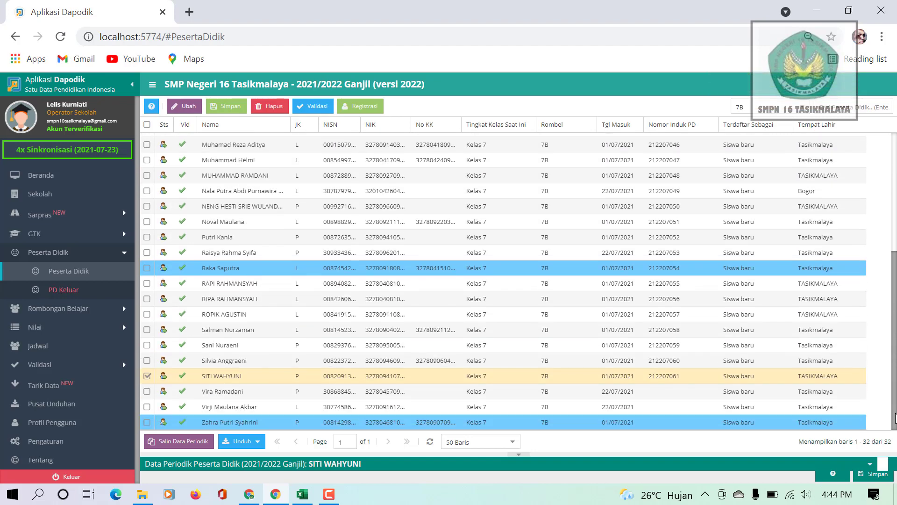
left_click(665, 393)
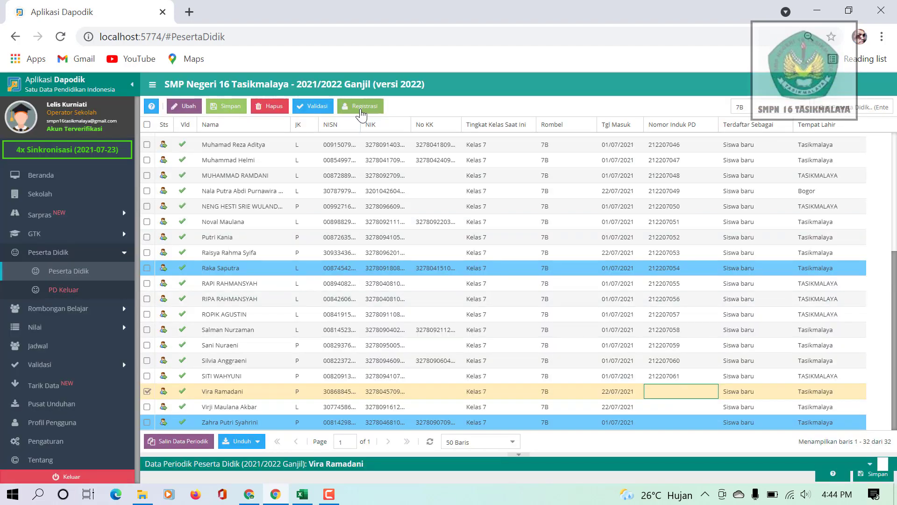
left_click(361, 108)
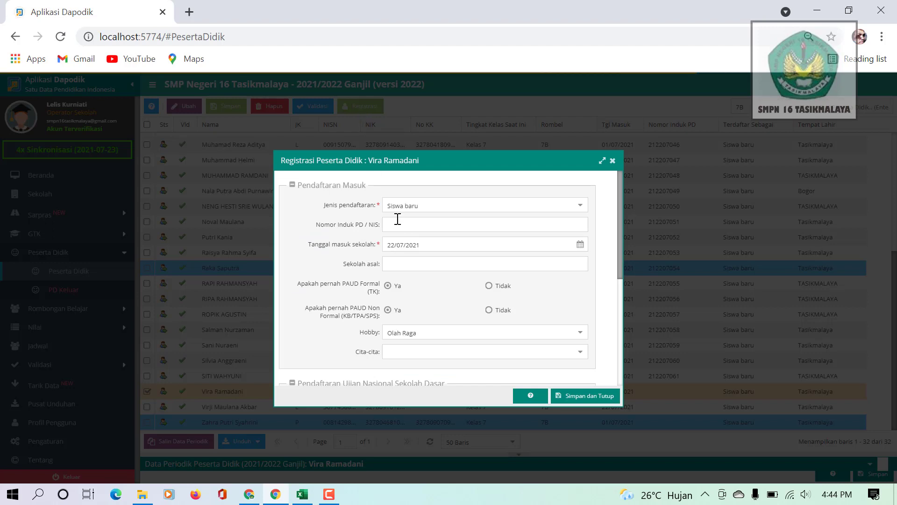
left_click(391, 223)
type("212207032")
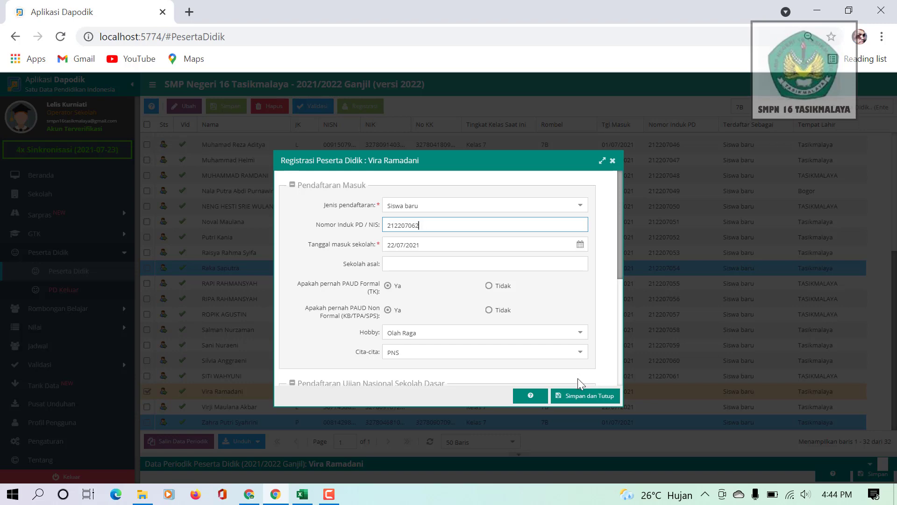
left_click(568, 396)
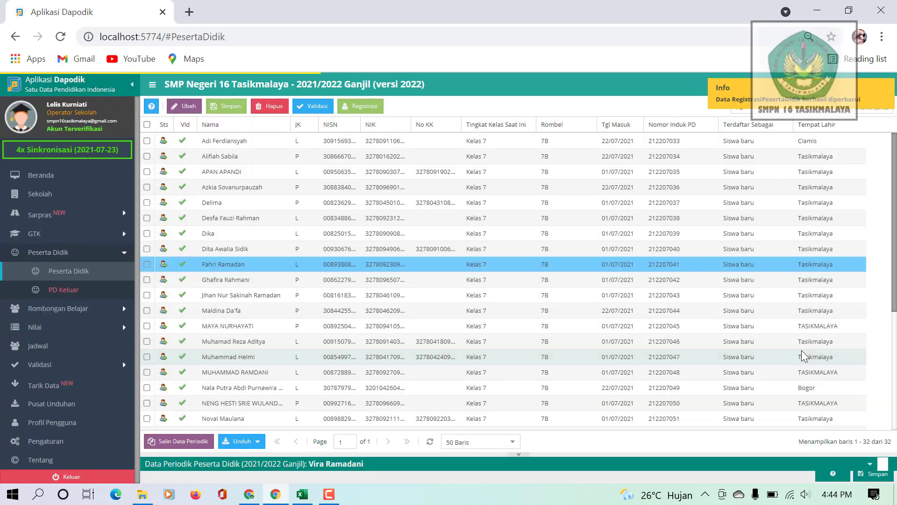
- Fill in the thirty-first 7B student's Nomor Induk PD / NIS with the sequential number ending in 63, and save the registration
left_click_drag(894, 279, 896, 440)
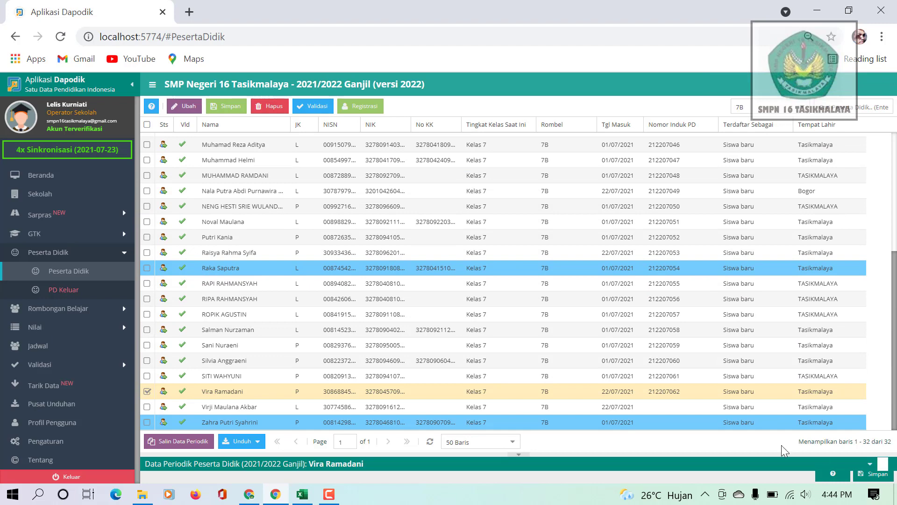
left_click(674, 408)
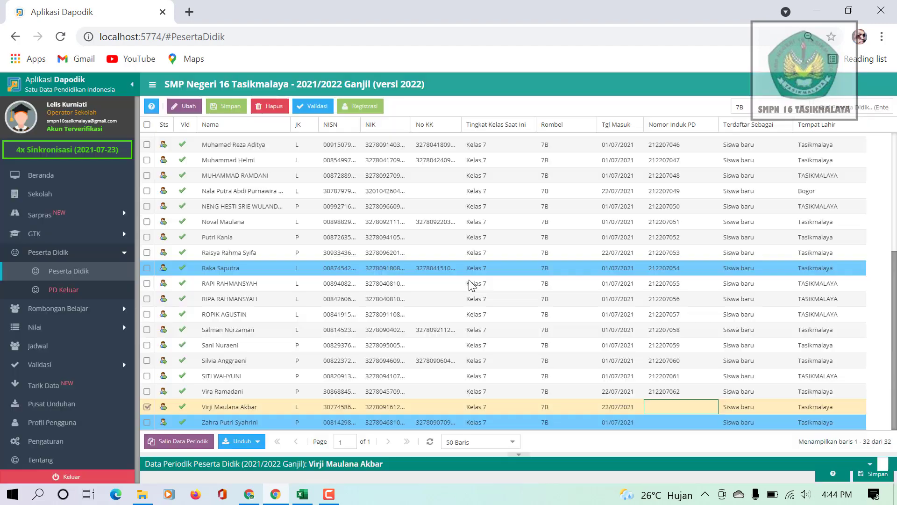
left_click(362, 106)
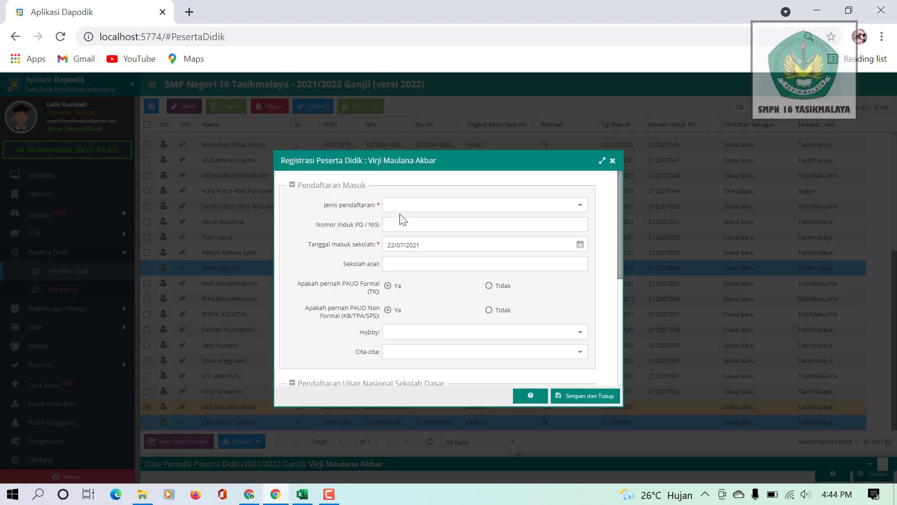
left_click(410, 222)
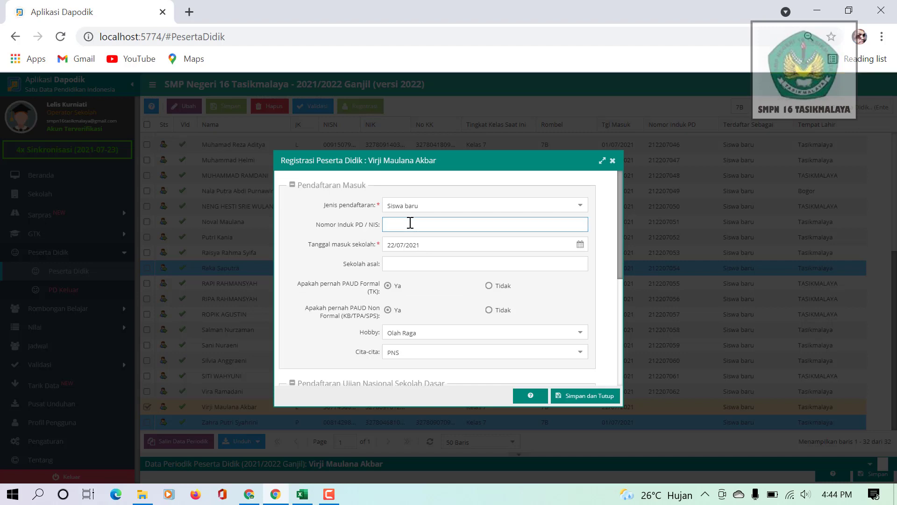
type("212207032")
left_click(581, 397)
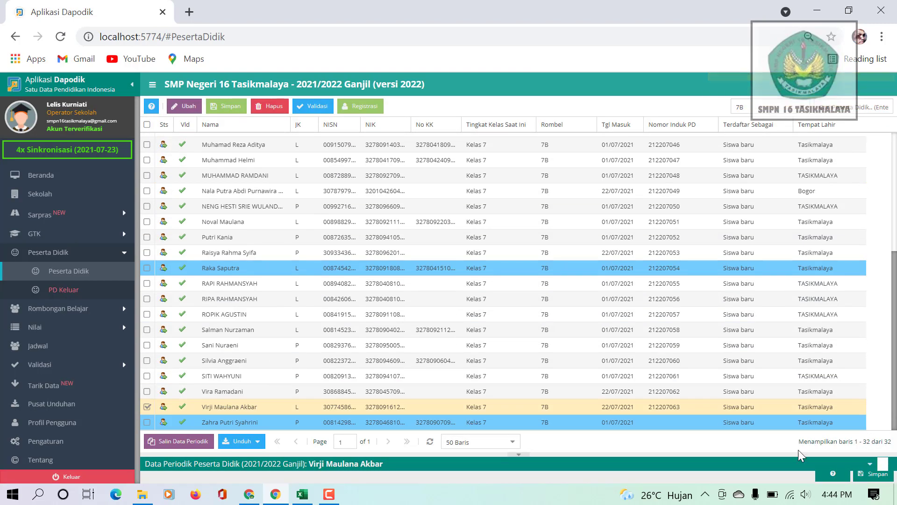
- Fill in the last 7B student's Nomor Induk PD / NIS with the number ending in 64, copy that number, and save the registration
left_click(658, 419)
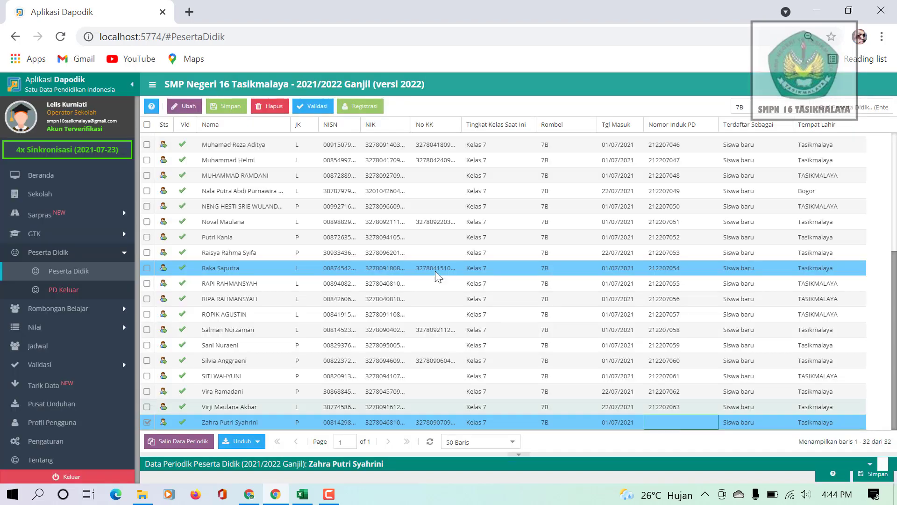
left_click(363, 107)
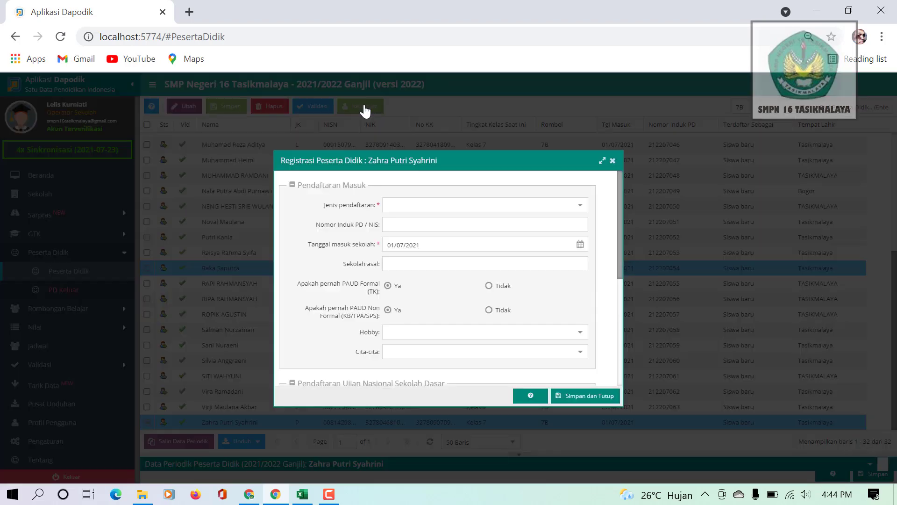
left_click(413, 219)
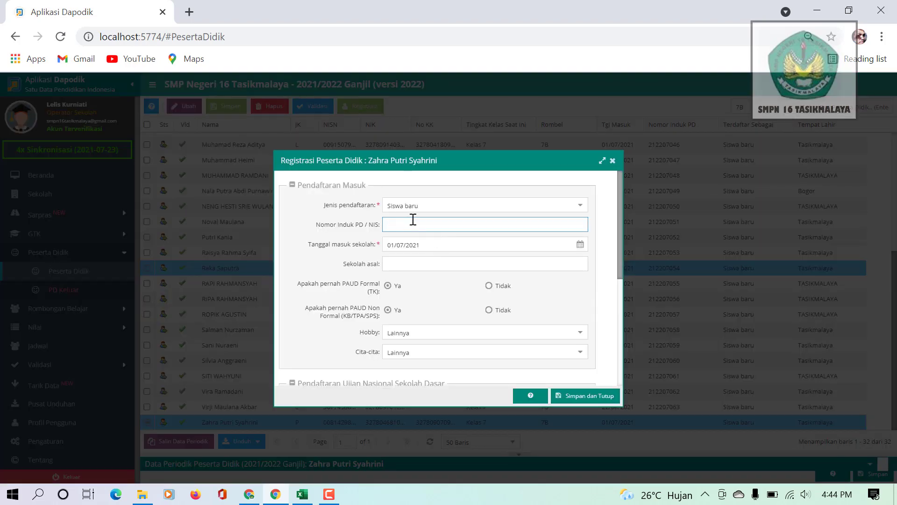
type("212207032")
left_click_drag(389, 226, 437, 224)
key("ctrl+c")
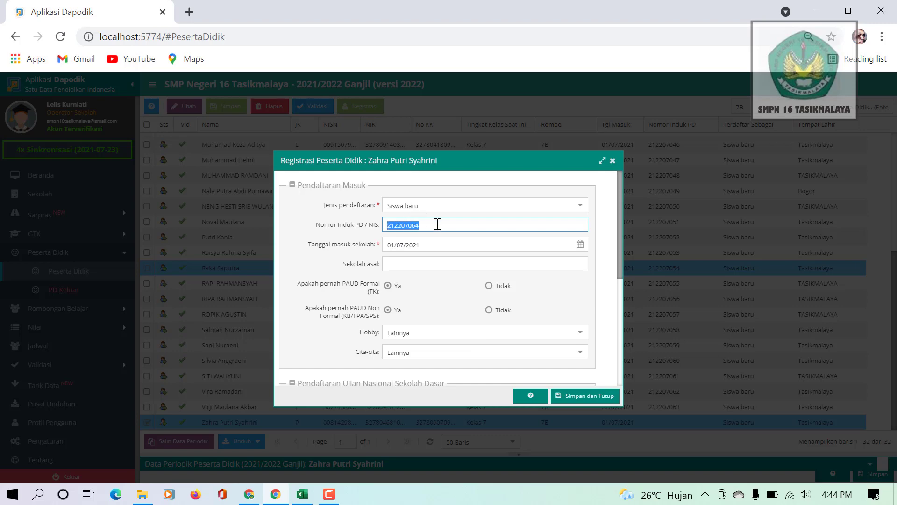
left_click(580, 398)
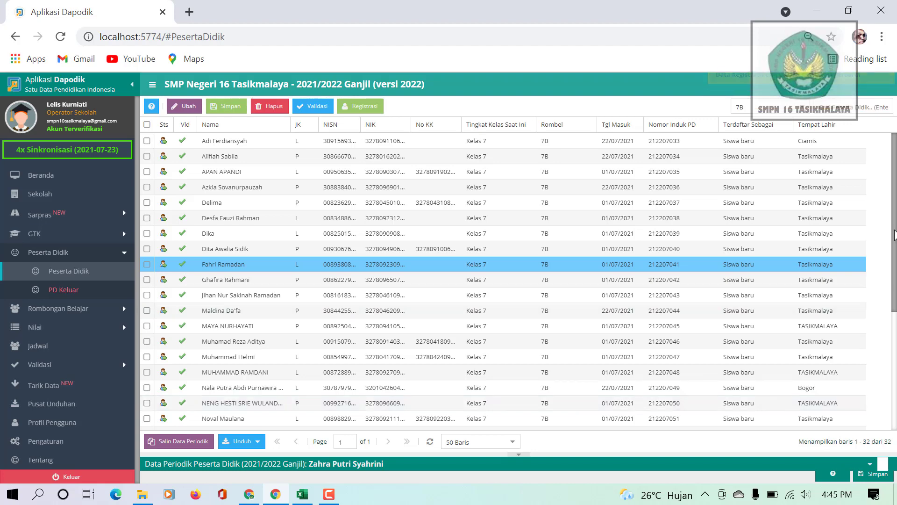
left_click_drag(894, 291, 896, 411)
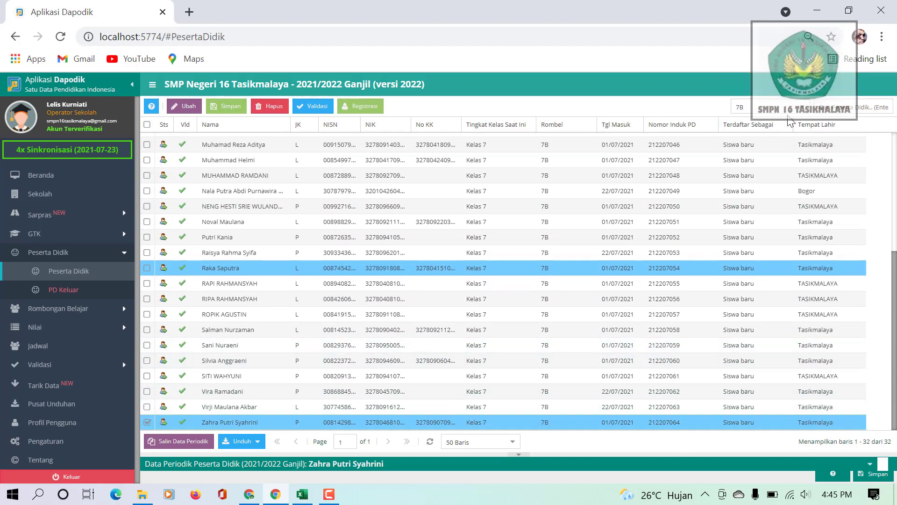
- Filter the student list to class 7C, fill in the first student's Nomor Induk PD / NIS with the number ending in 65, and save the registration
left_click(800, 109)
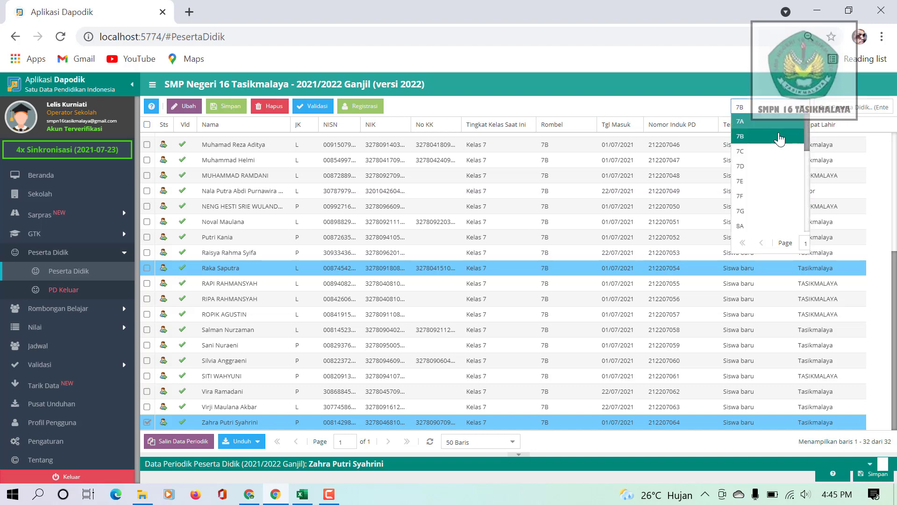
left_click(755, 159)
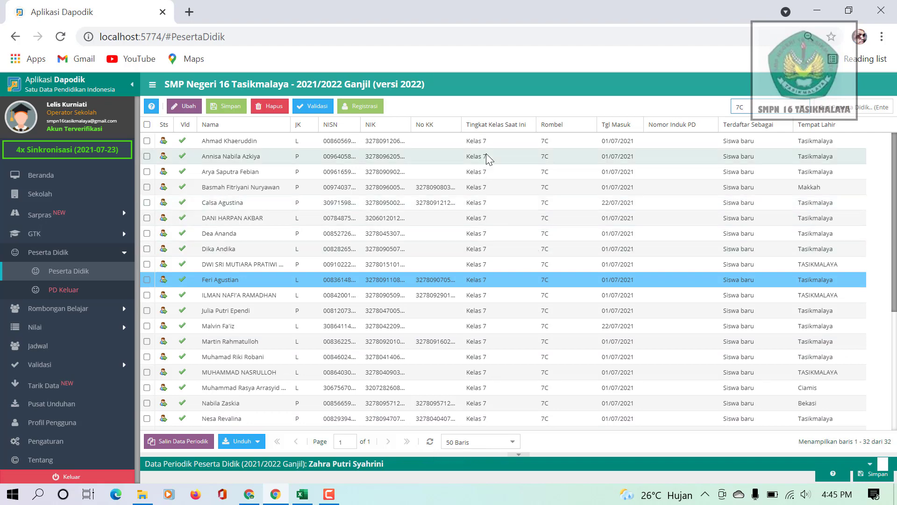
left_click(496, 144)
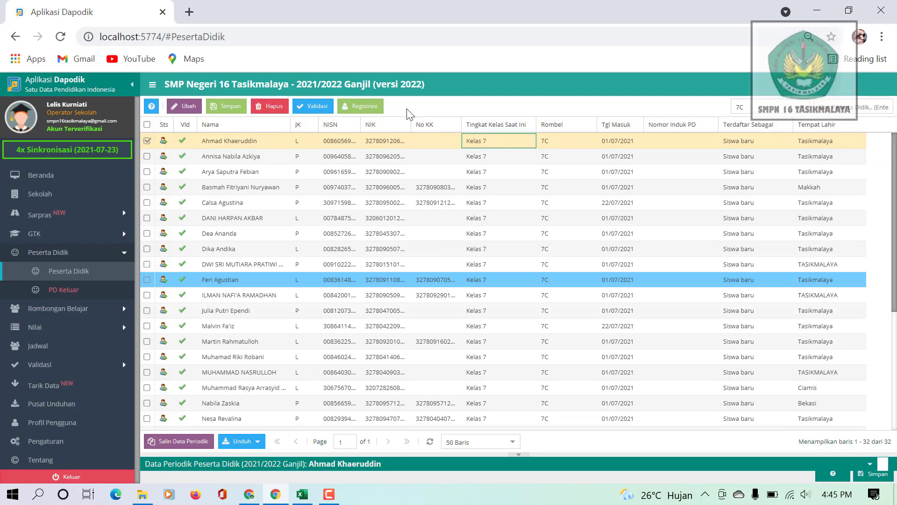
left_click(369, 110)
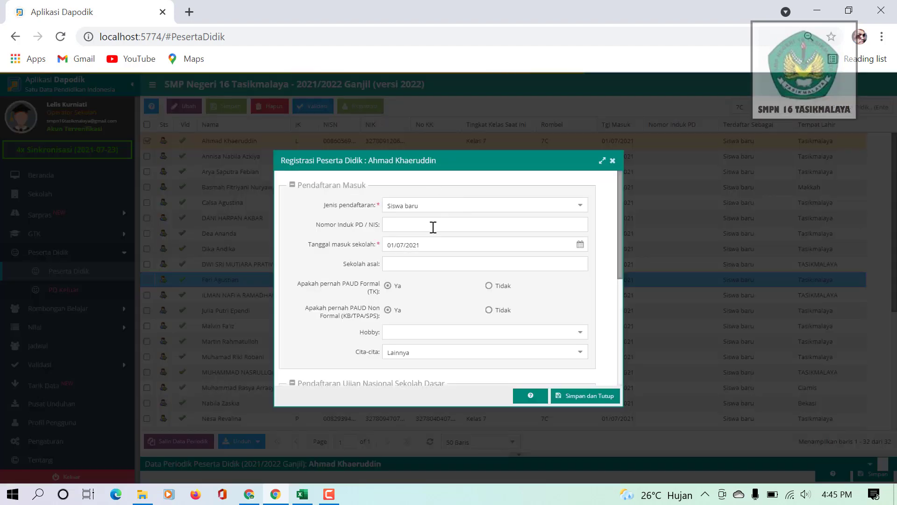
left_click(423, 228)
key("ctrl+v")
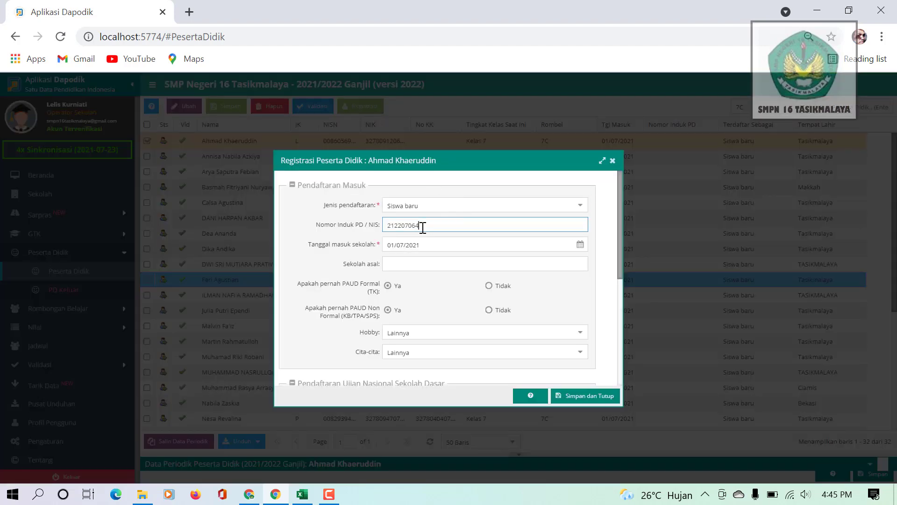
key("BackSpace")
left_click(588, 396)
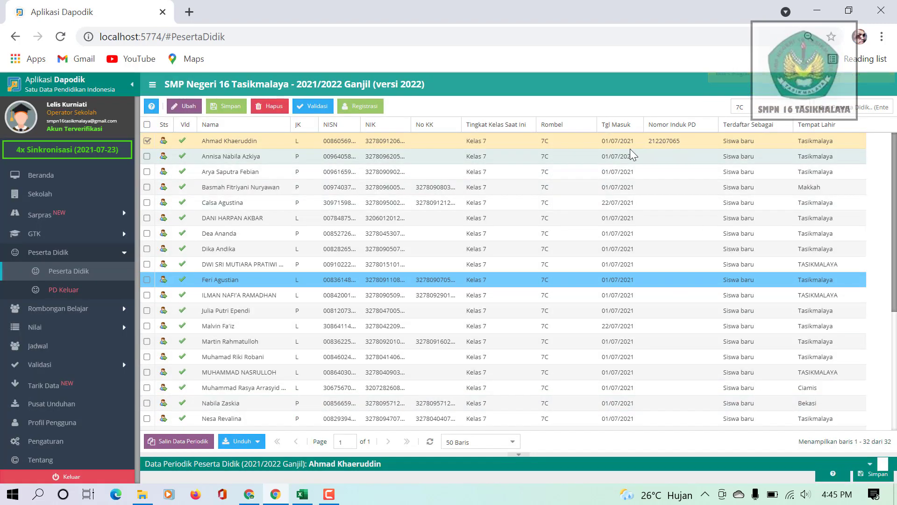
- Fill in the second 7C student's Nomor Induk PD / NIS with the sequential number ending in 66, and save the registration
left_click(509, 153)
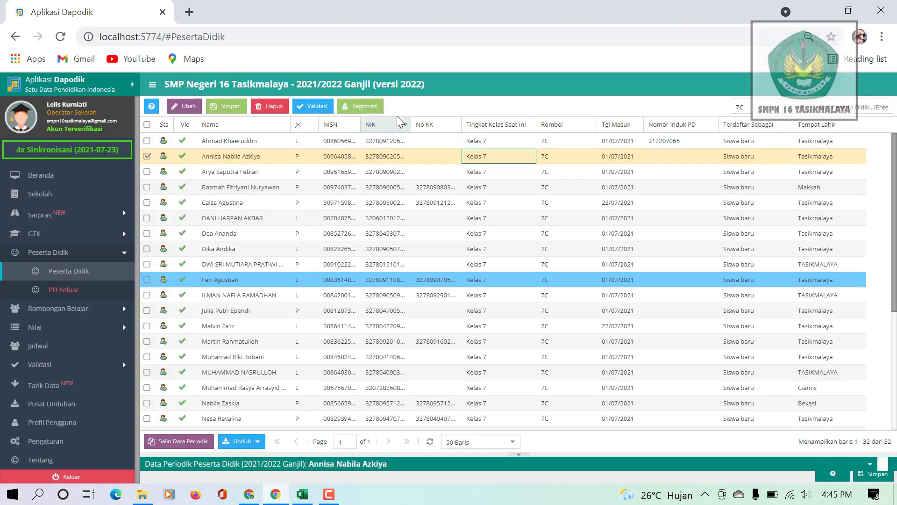
left_click(367, 115)
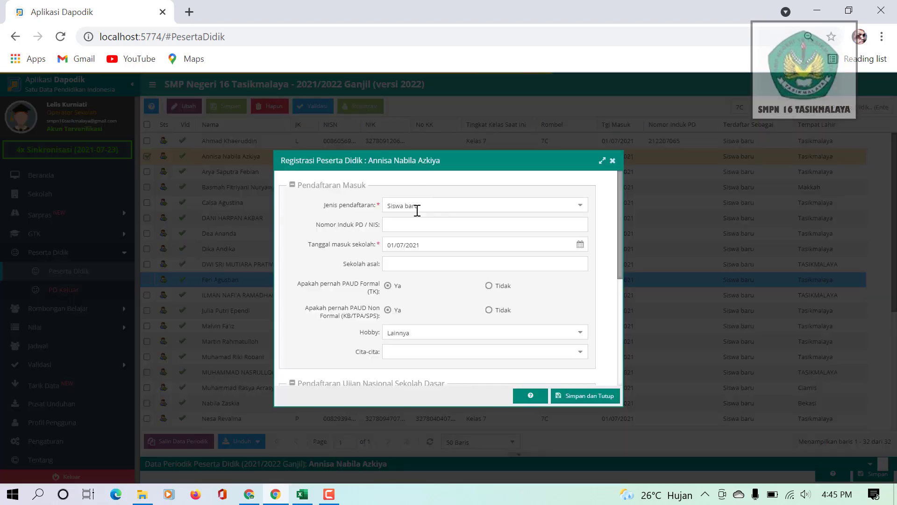
left_click(404, 226)
key("ctrl+v")
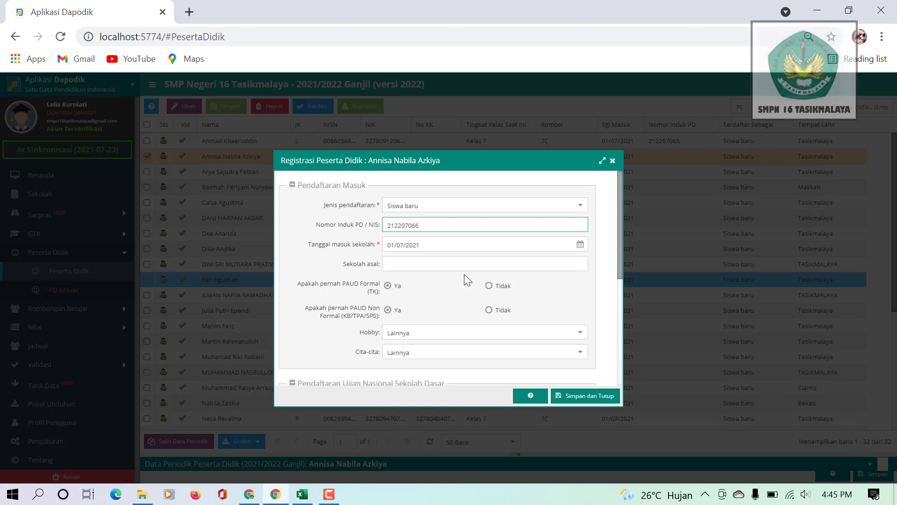
left_click(581, 400)
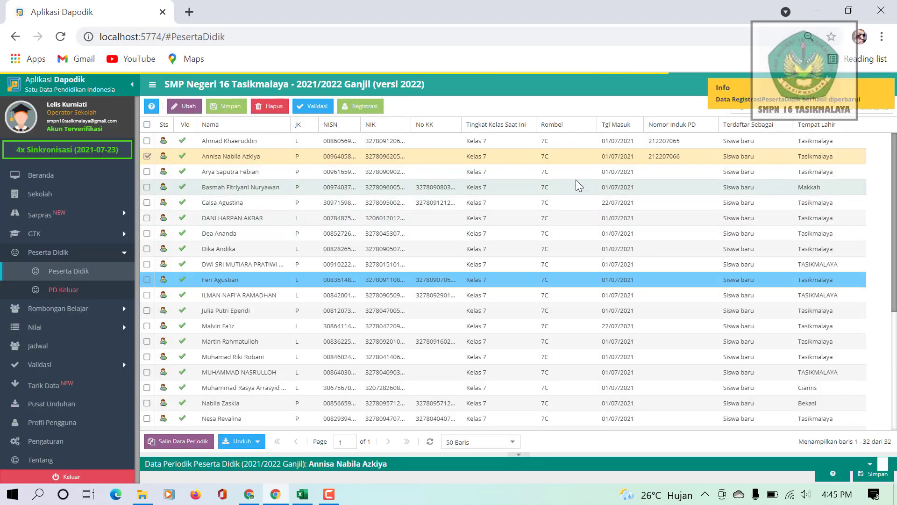
- Fill in the third 7C student's Nomor Induk PD / NIS with the sequential number ending in 67, and save the registration
left_click(558, 171)
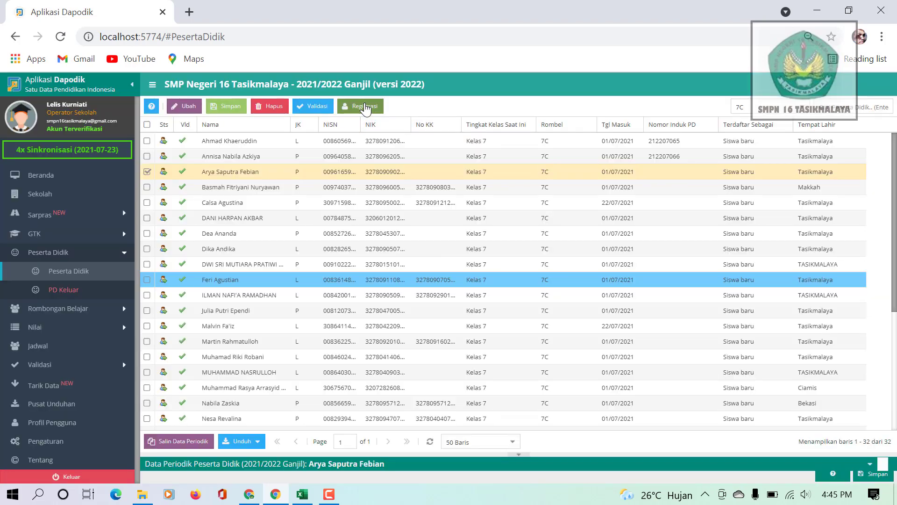
left_click(365, 107)
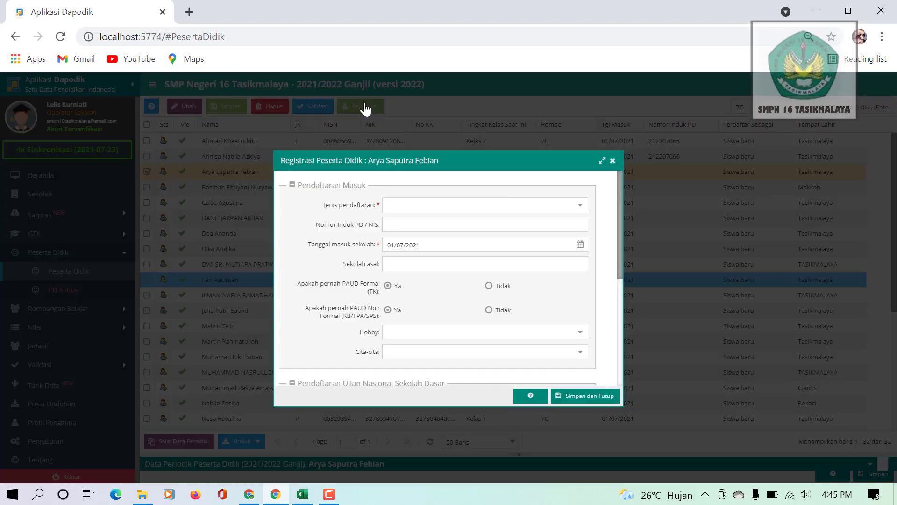
left_click(392, 226)
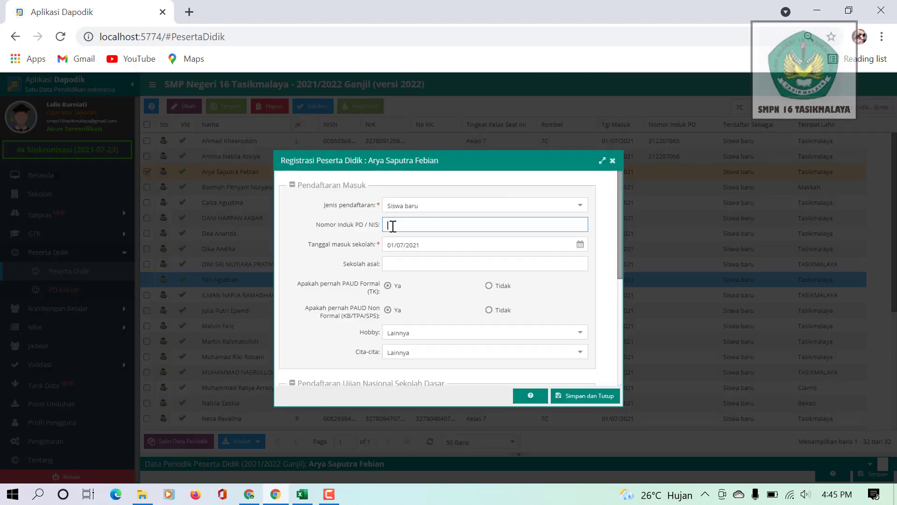
key("ctrl+v")
left_click(587, 397)
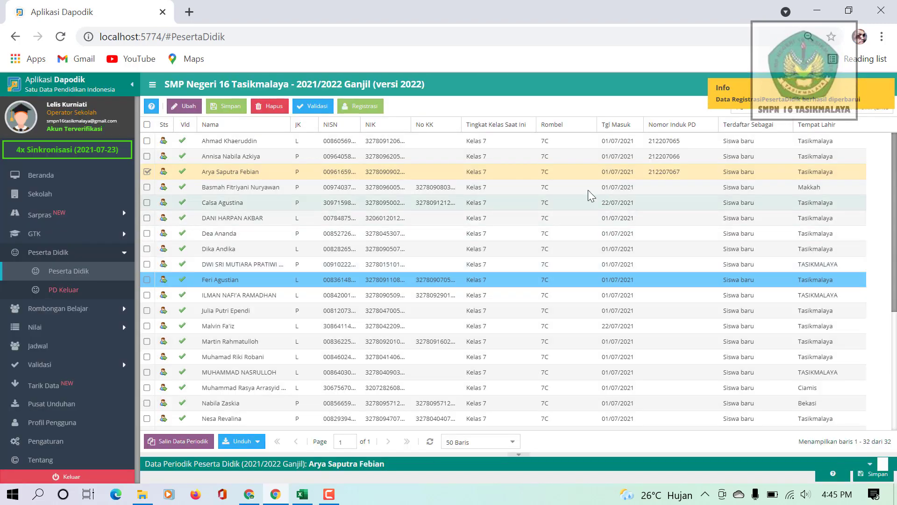
- Fill in the fourth 7C student's Nomor Induk PD / NIS with the sequential number ending in 68, and save the registration
left_click(579, 186)
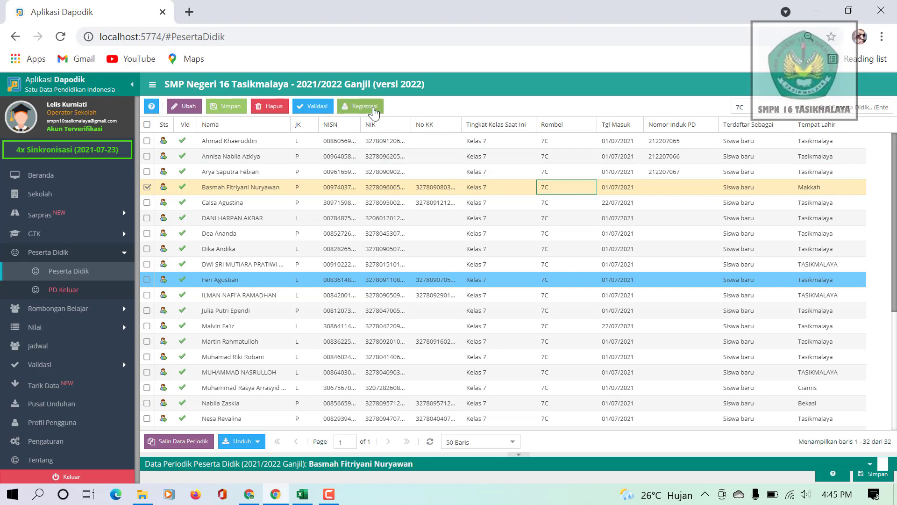
left_click(373, 110)
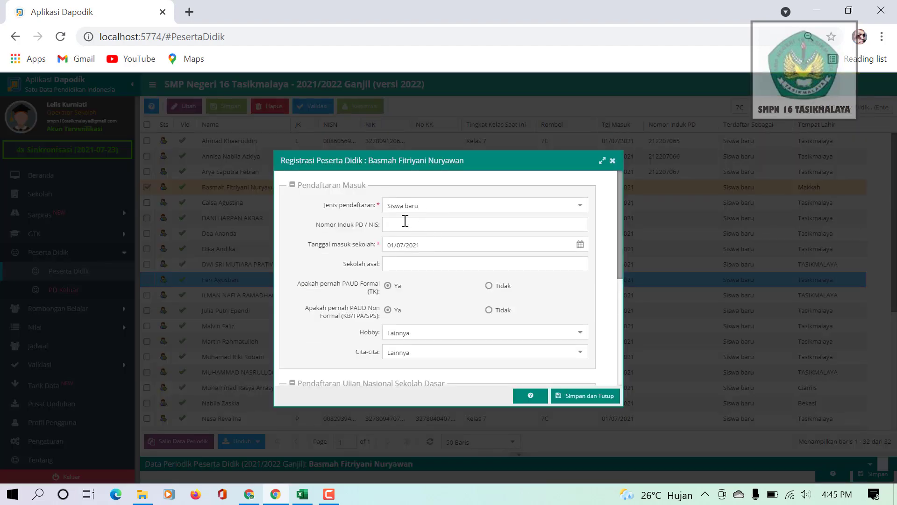
left_click(404, 220)
type("212207064")
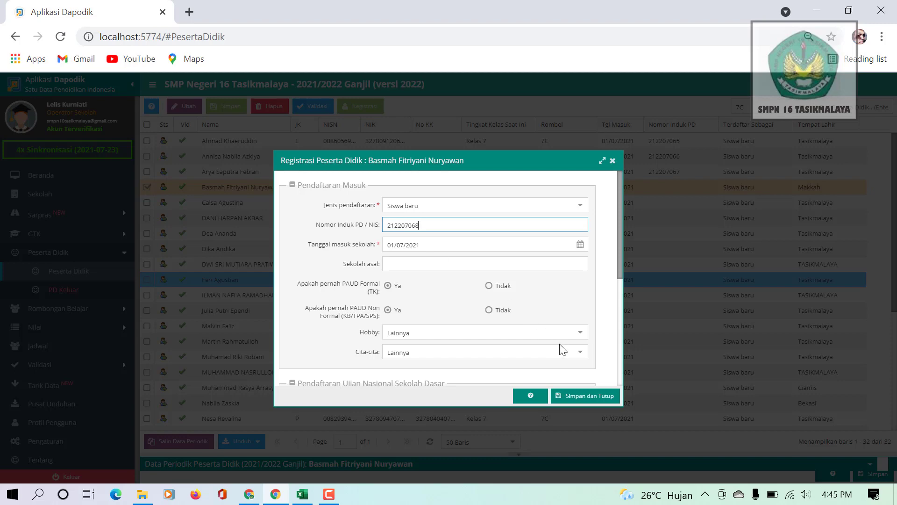
left_click(586, 402)
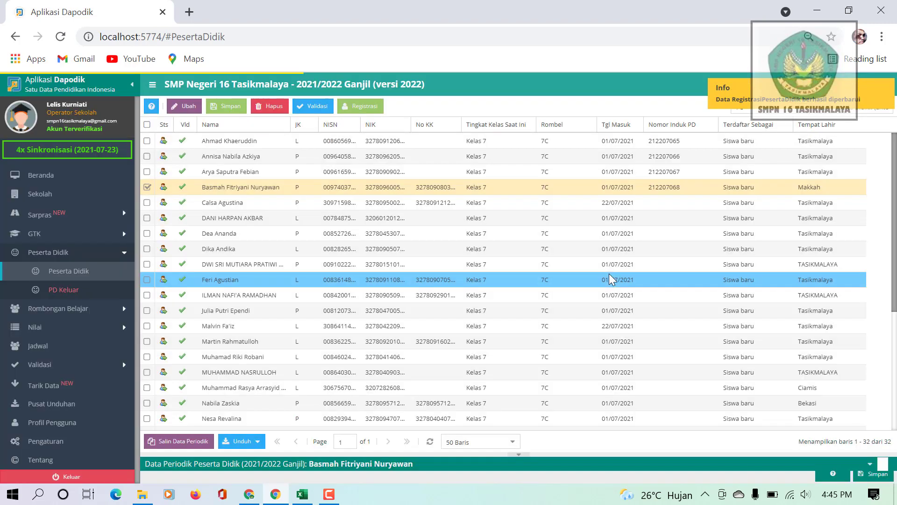
- Fill in the fifth 7C student's Nomor Induk PD / NIS with the sequential number ending in 69, and save the registration
left_click(577, 201)
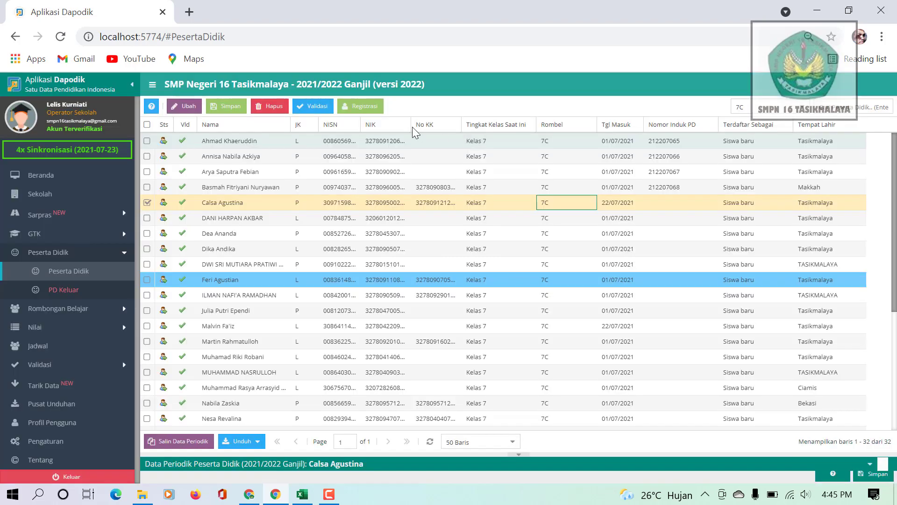
left_click(364, 107)
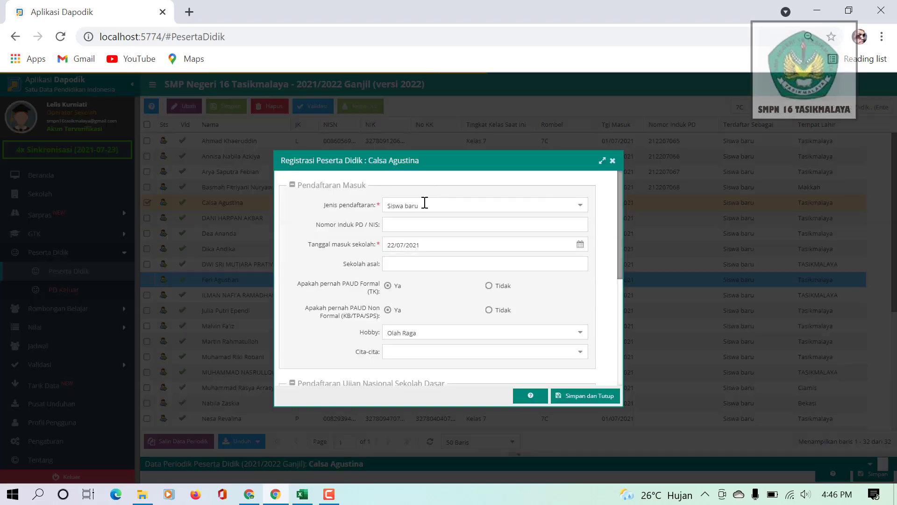
left_click(404, 225)
key("ctrl+v")
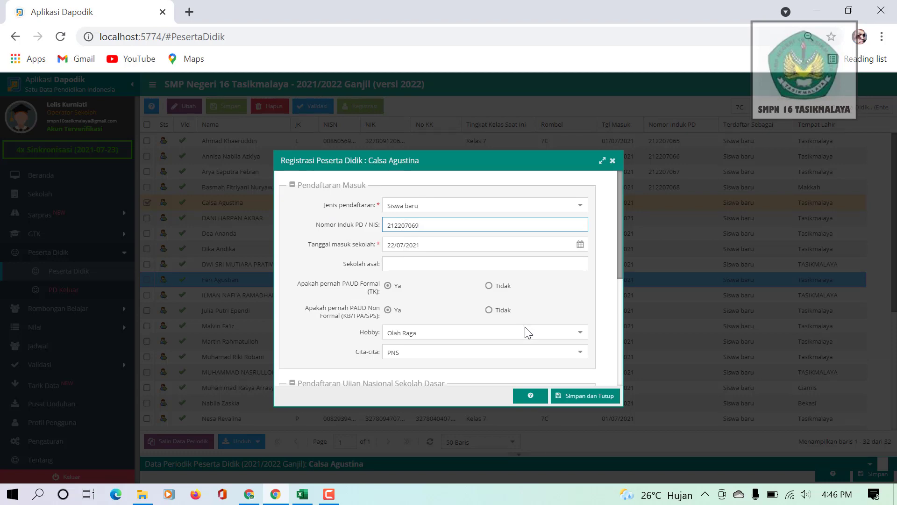
left_click(577, 396)
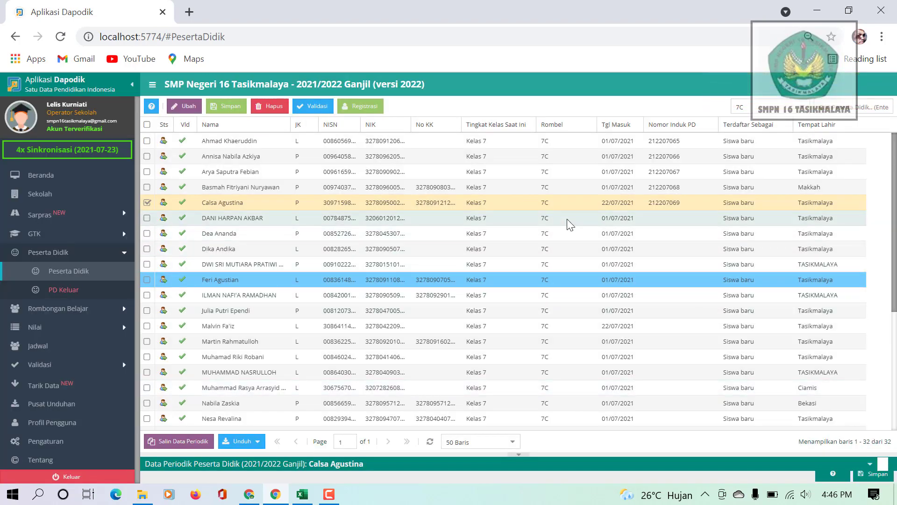
- Fill in the sixth 7C student's Nomor Induk PD / NIS with the sequential number ending in 70, and save the registration
double_click(568, 218)
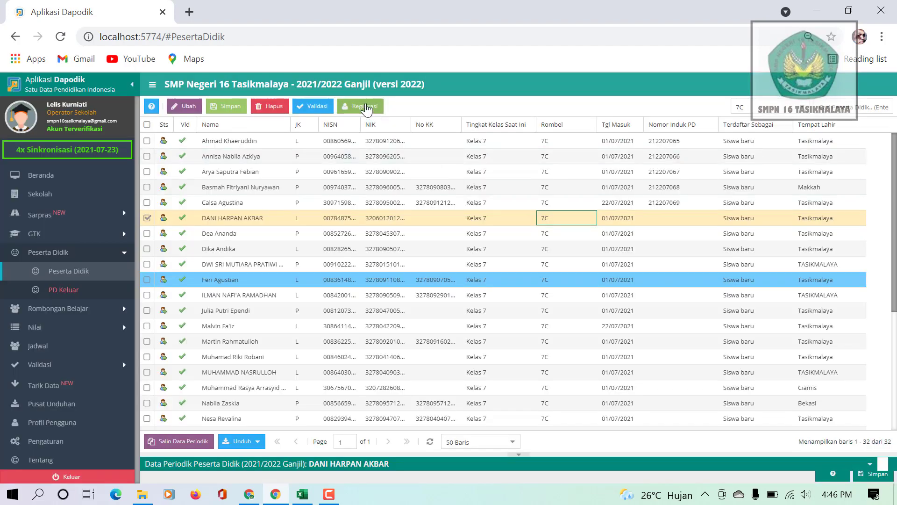
left_click(361, 107)
left_click(410, 224)
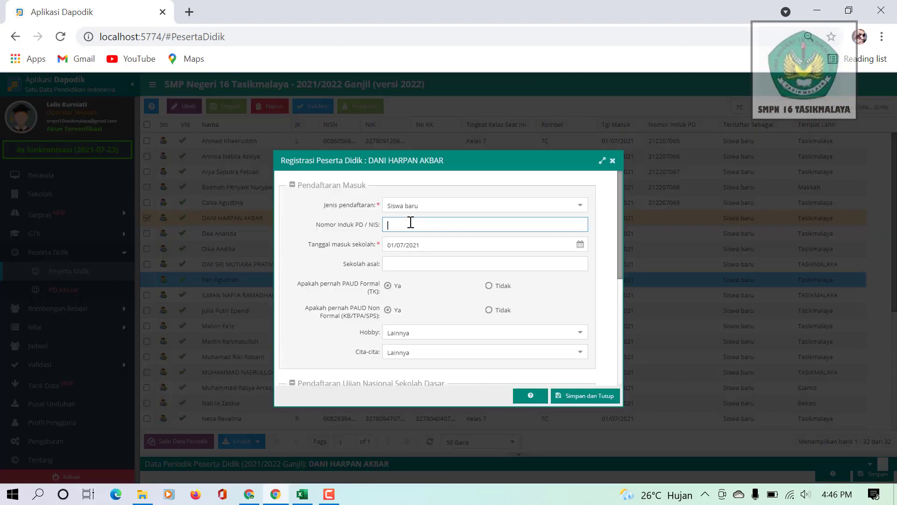
type("212207064")
key("BackSpace")
key("BackSpace")
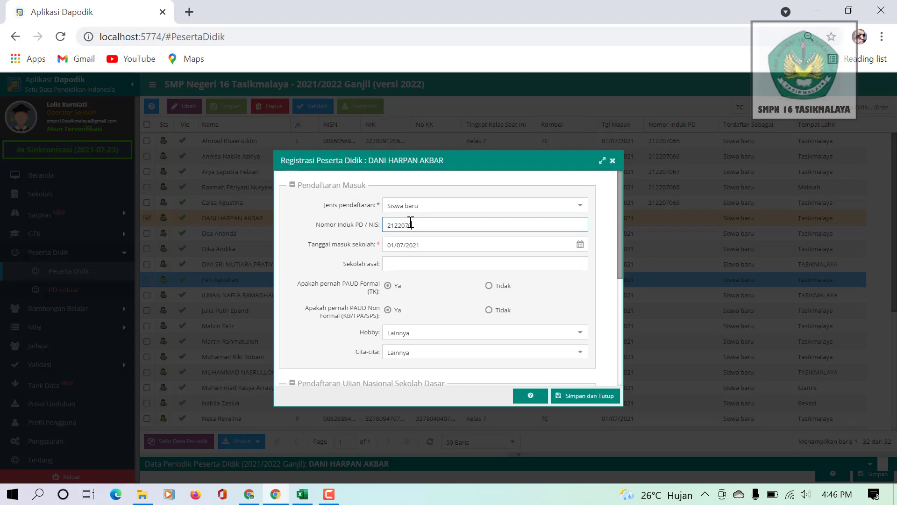
type("70")
left_click(599, 397)
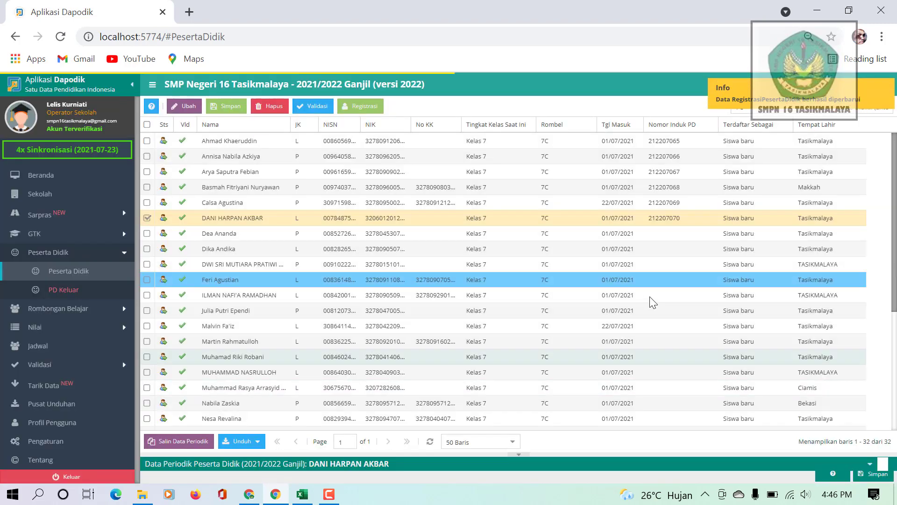
- Fill in the Nomor Induk PD / NIS in the seventh listed 7C student's registration and save it
left_click(582, 235)
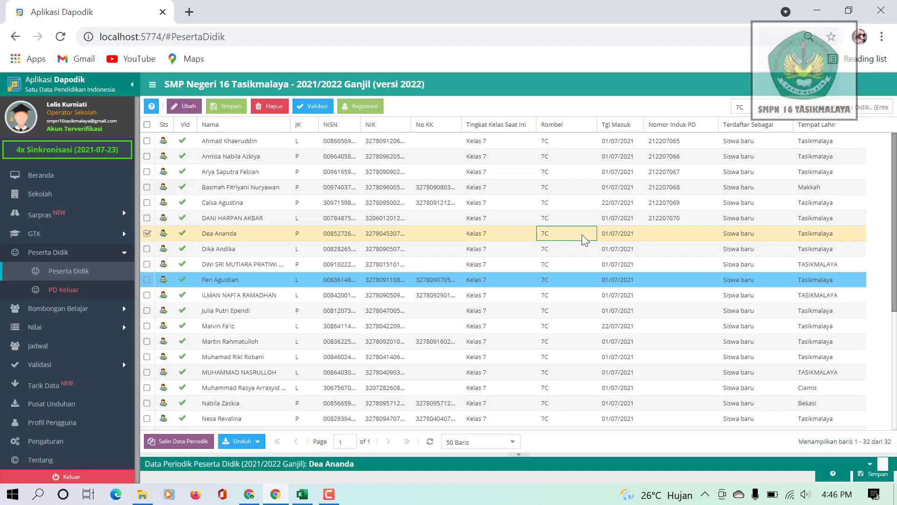
left_click(366, 112)
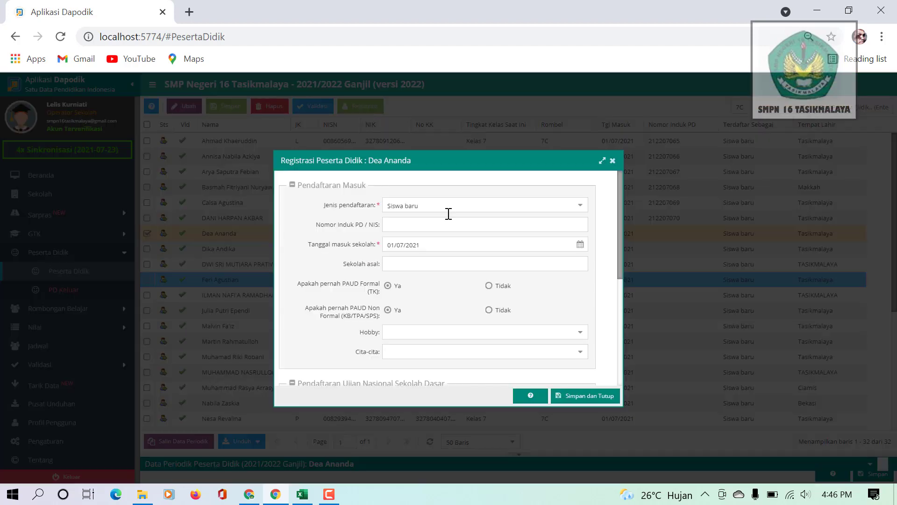
left_click(418, 226)
type("212207064")
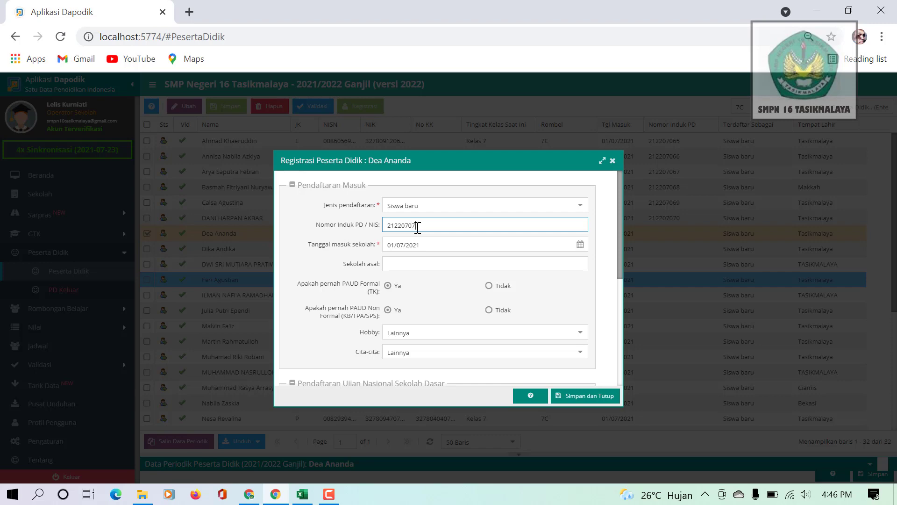
left_click(587, 397)
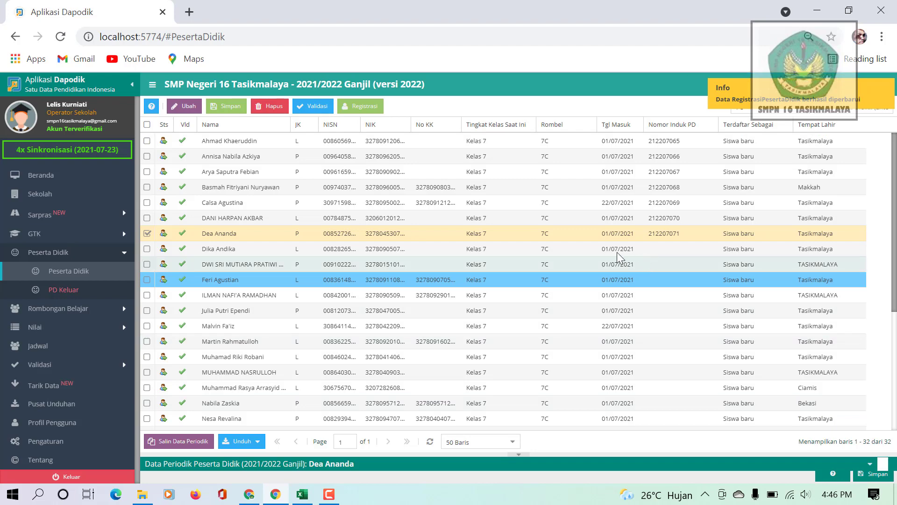
- Add the student number (NIS) to the registration of the eighth student in the 7C list and save it
left_click(565, 249)
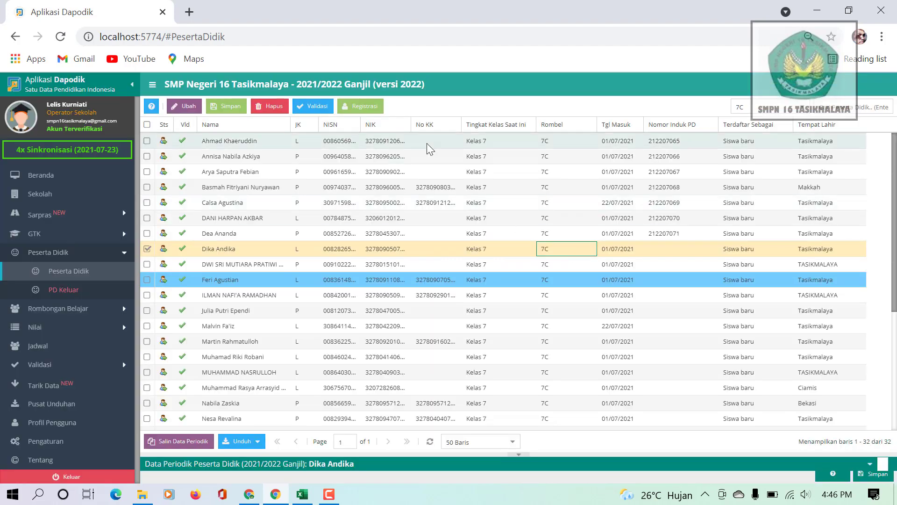
left_click(363, 107)
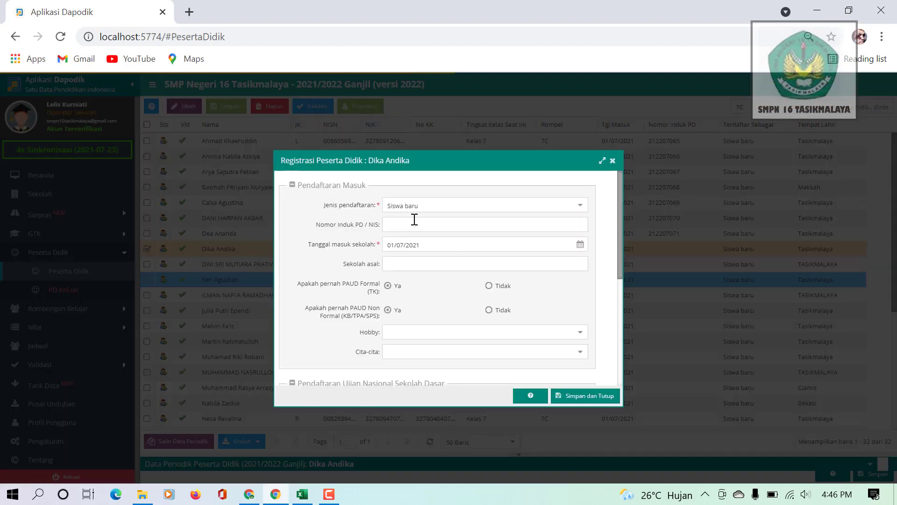
left_click(406, 225)
type("212207064")
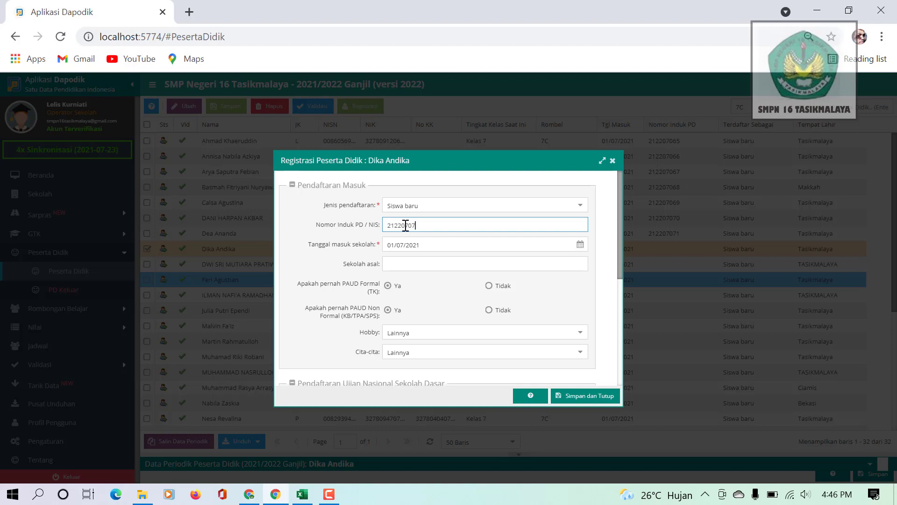
left_click(591, 397)
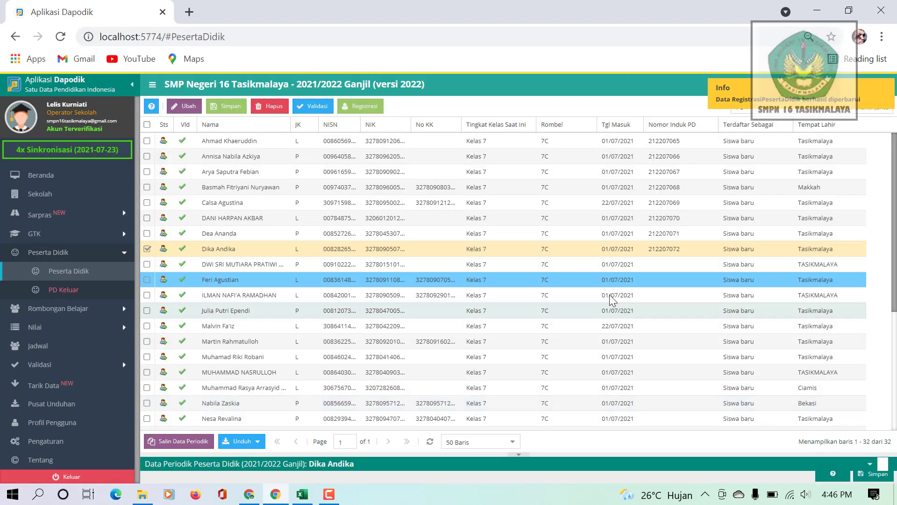
- Enter the NIS in the registration record of the ninth student in the 7C list and save the record
left_click(547, 262)
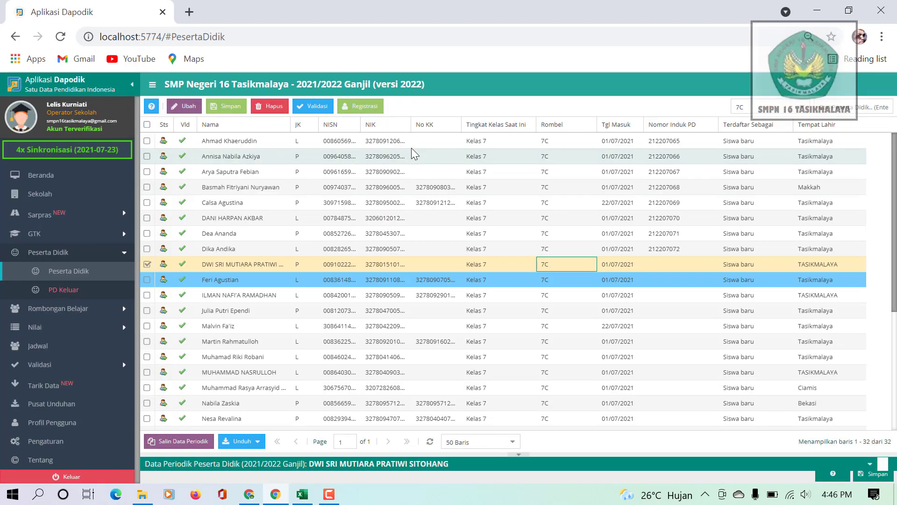
left_click(372, 108)
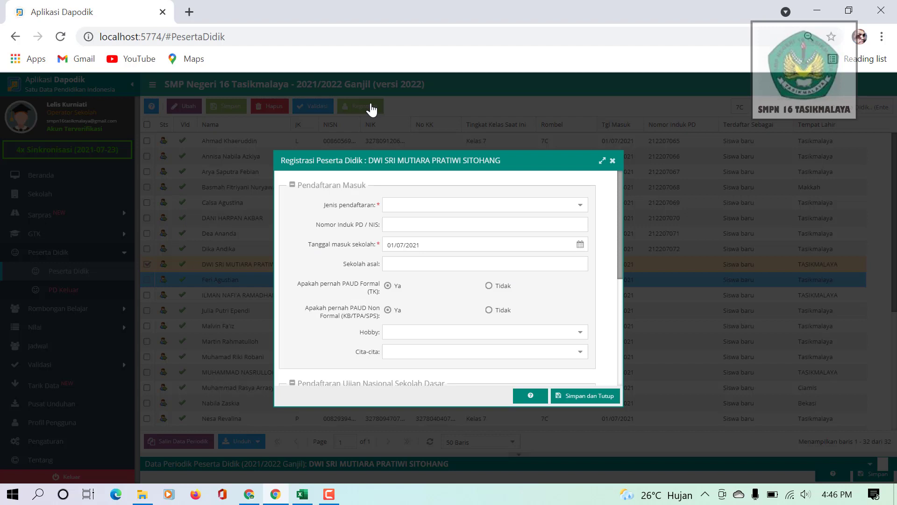
left_click(405, 225)
type("212207064")
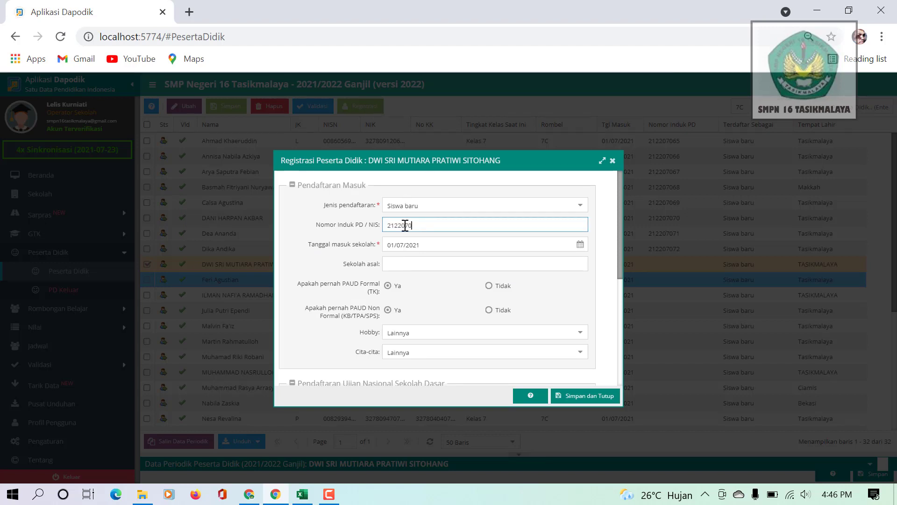
left_click(578, 395)
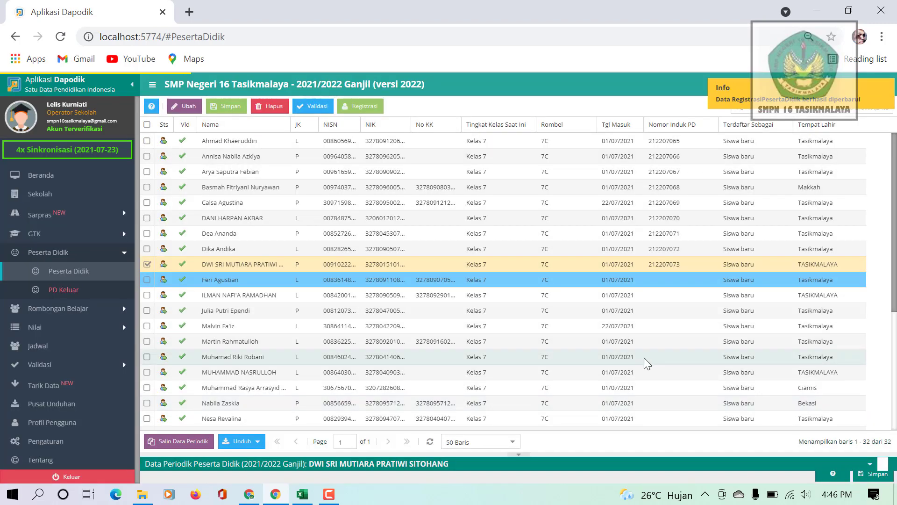
- Register the student number (NIS) for the tenth student in the 7C list and save the registration
left_click(567, 279)
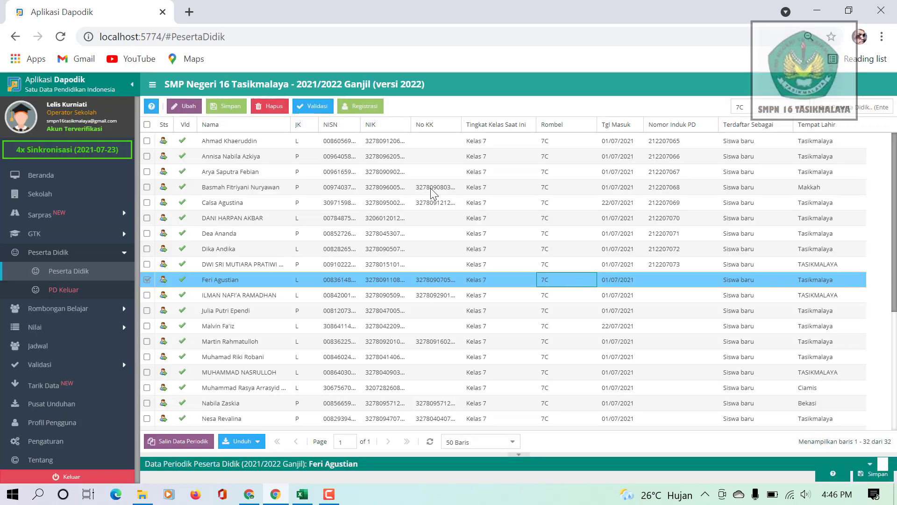
left_click(363, 108)
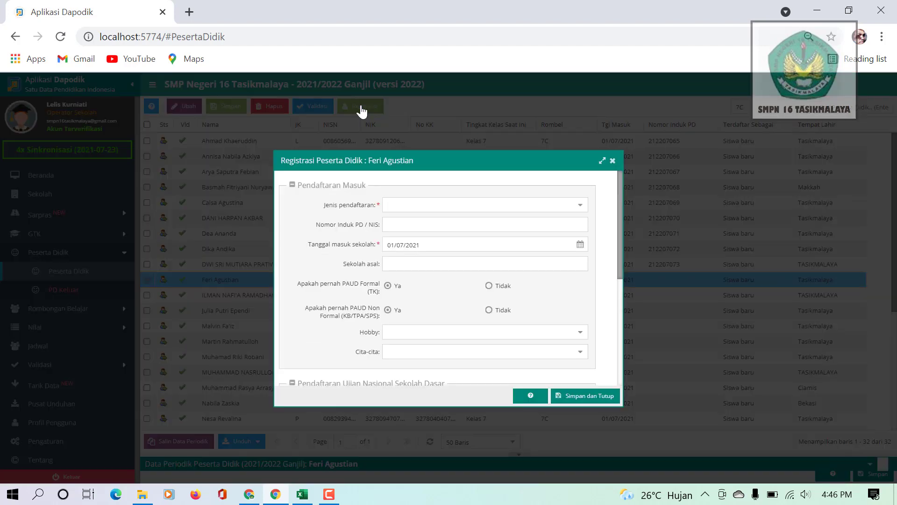
left_click(416, 225)
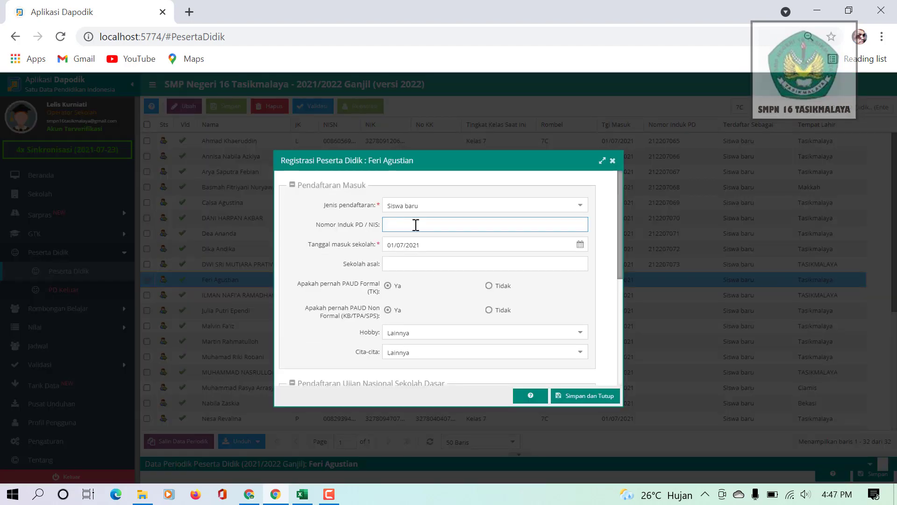
type("212207064")
left_click(583, 398)
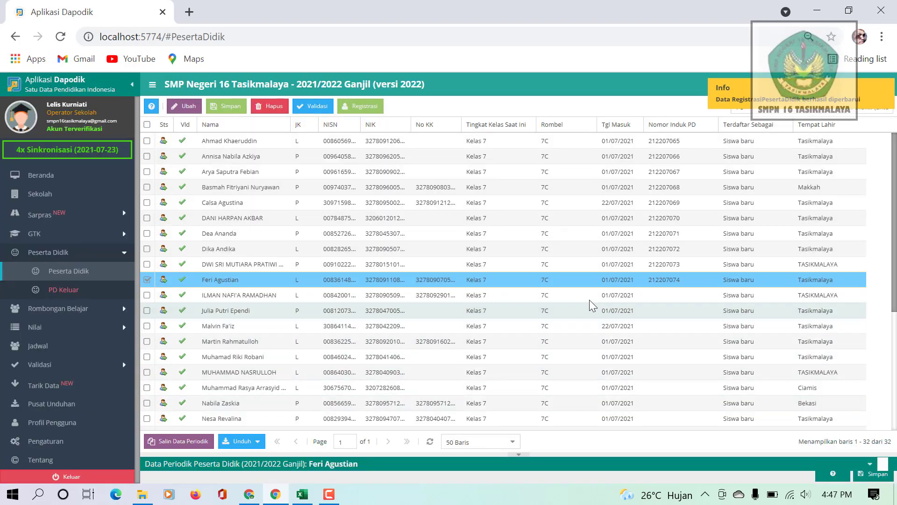
- Fill in the Nomor Induk PD / NIS for the eleventh student in the 7C list and save the registration
left_click(564, 292)
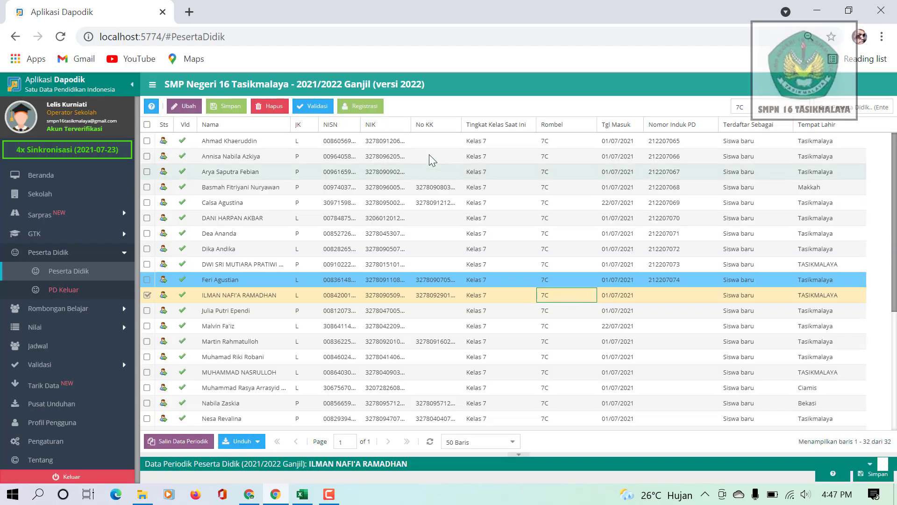
left_click(366, 107)
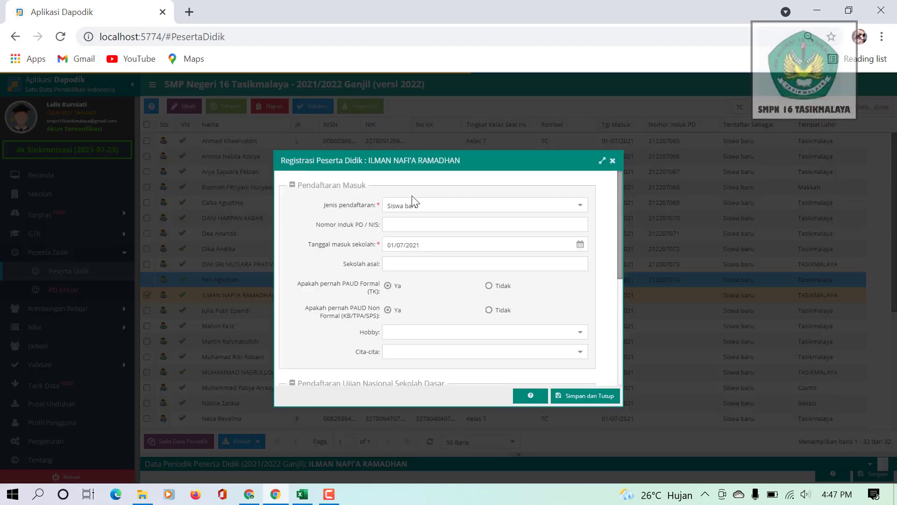
left_click(402, 226)
type("212207064")
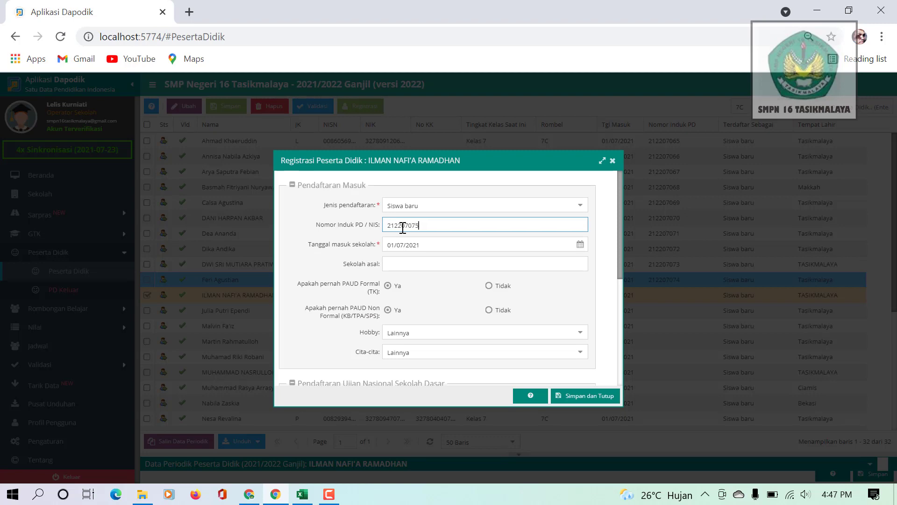
left_click(602, 396)
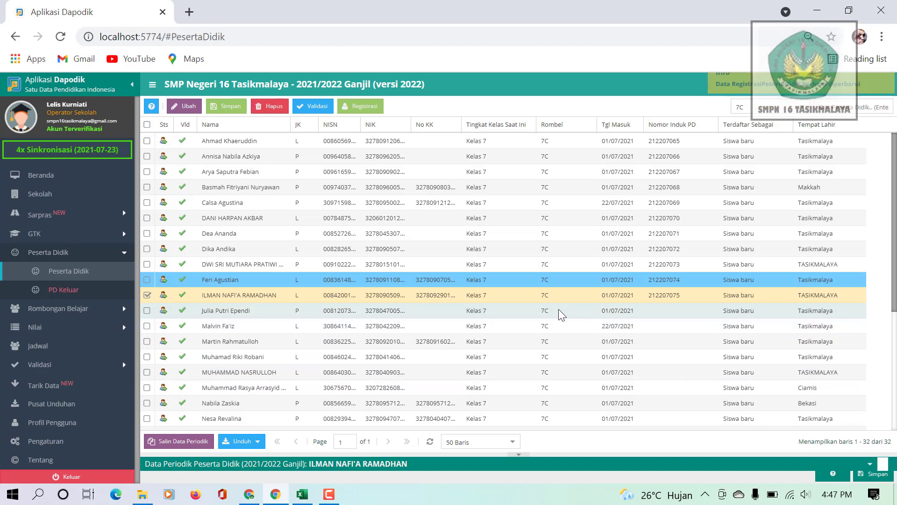
- Add the student number (NIS) to the registration of the twelfth student in the 7C list and save it
left_click(558, 308)
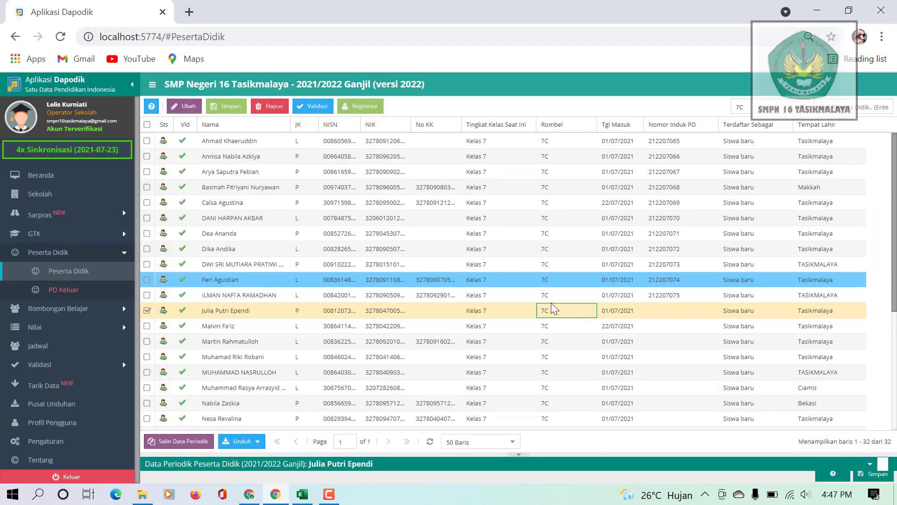
left_click(363, 106)
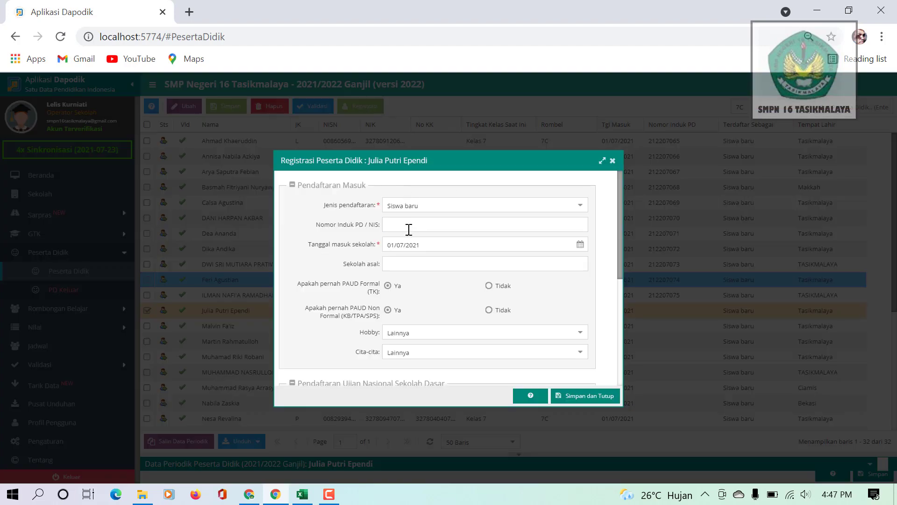
left_click(409, 230)
type("212207064")
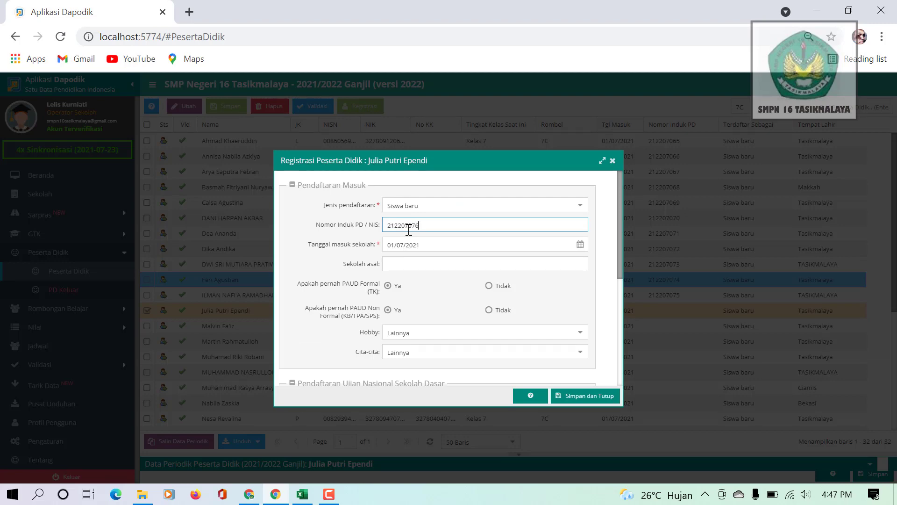
left_click(601, 398)
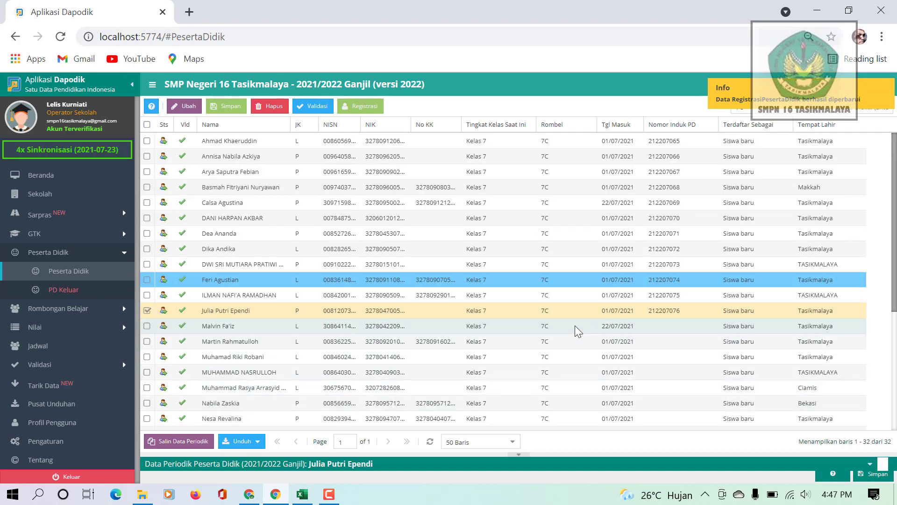
- Enter the NIS in the registration record of the thirteenth student in the 7C list and save the record
left_click(570, 325)
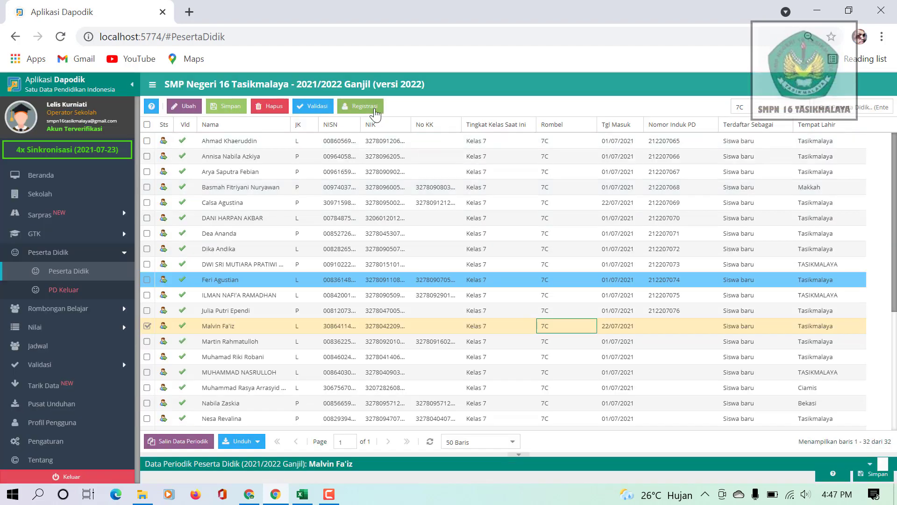
left_click(374, 110)
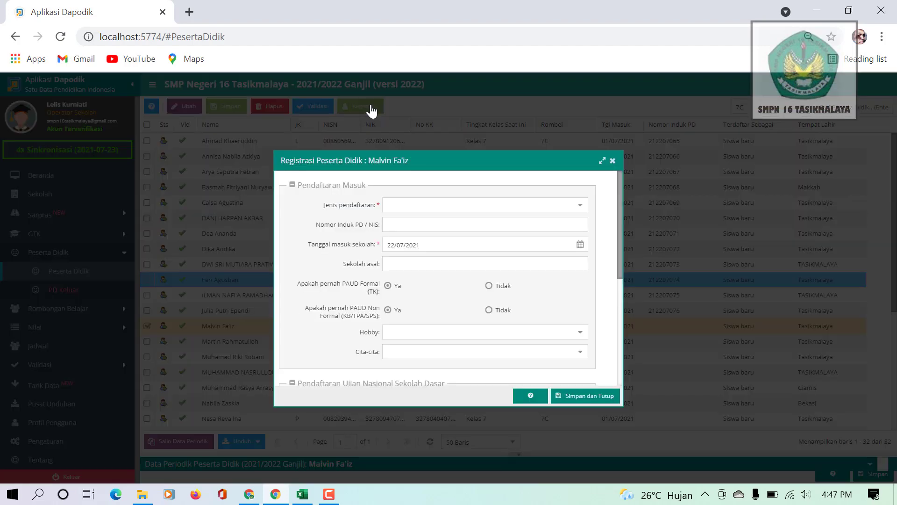
left_click(420, 223)
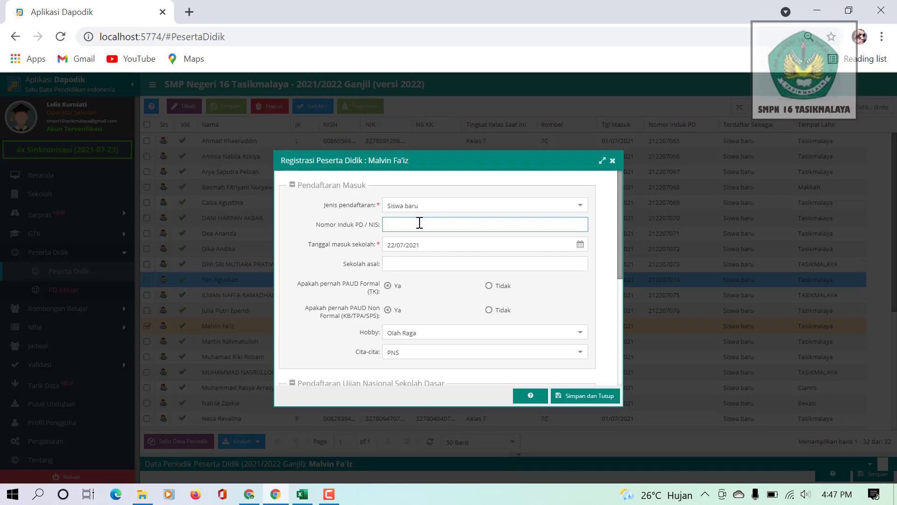
type("212207064")
left_click(590, 395)
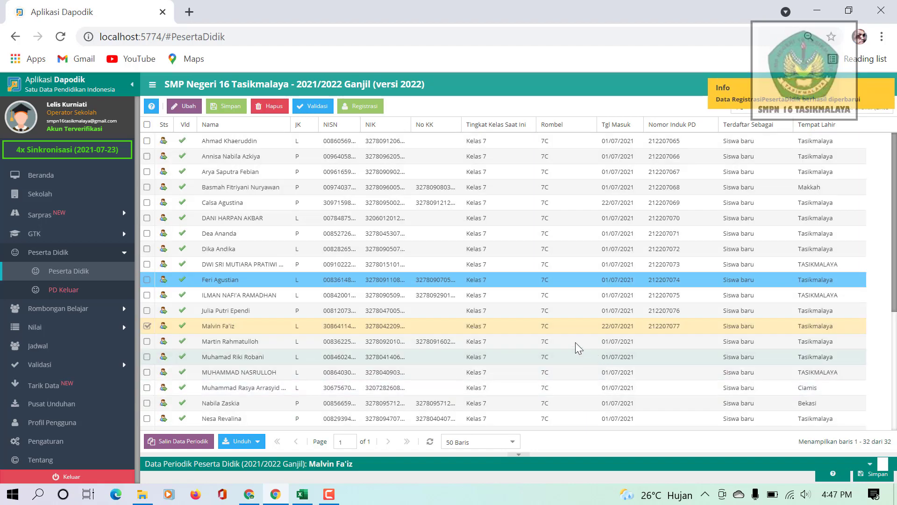
- Register the student number (NIS) for the fourteenth student in the 7C list and save the registration
left_click(573, 341)
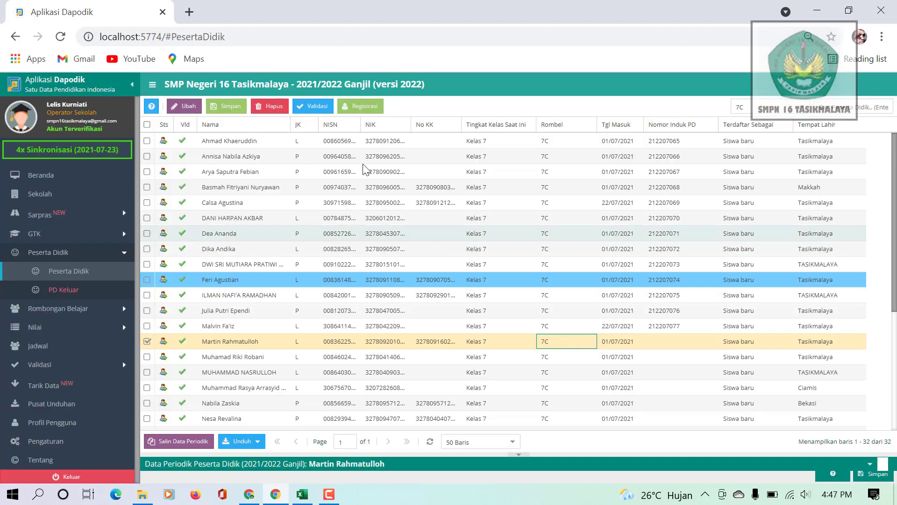
left_click(359, 108)
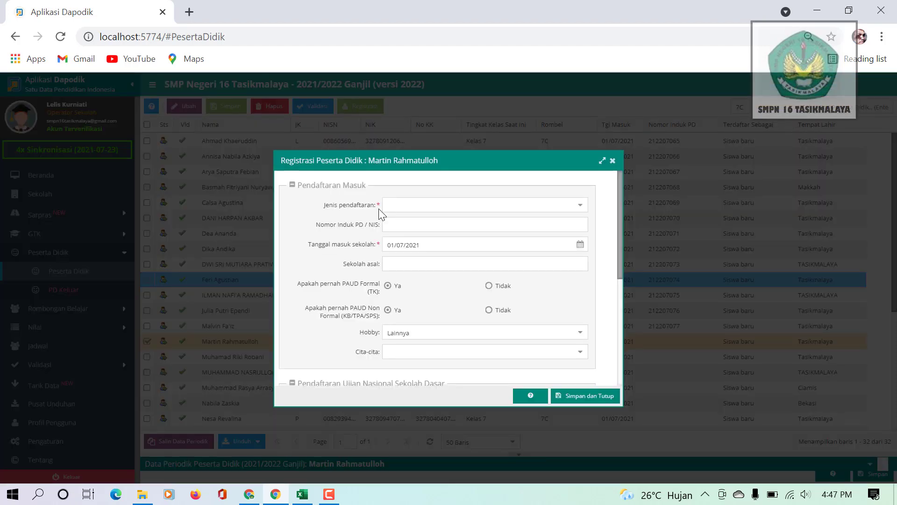
left_click(393, 225)
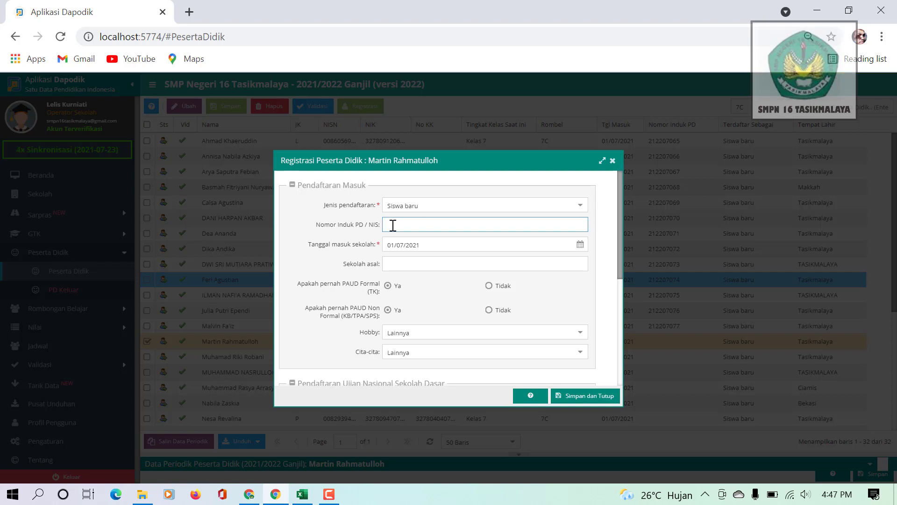
type("212207064")
left_click(586, 399)
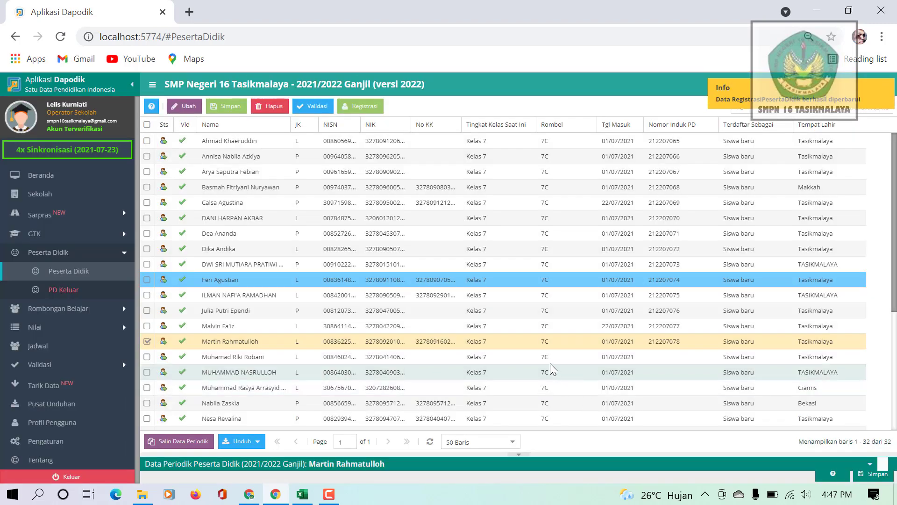
- Enter the Nomor Induk PD / NIS for the fifteenth student in the 7C list and save the registration
left_click(547, 359)
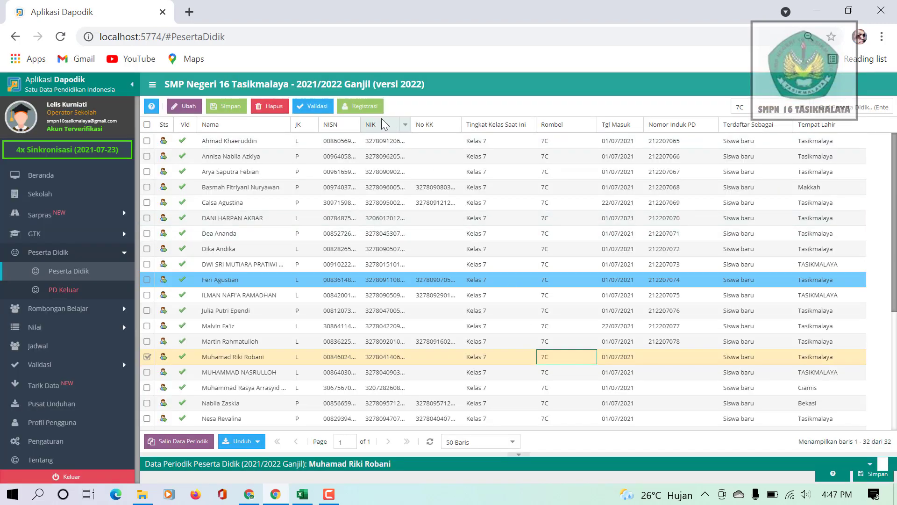
left_click(371, 111)
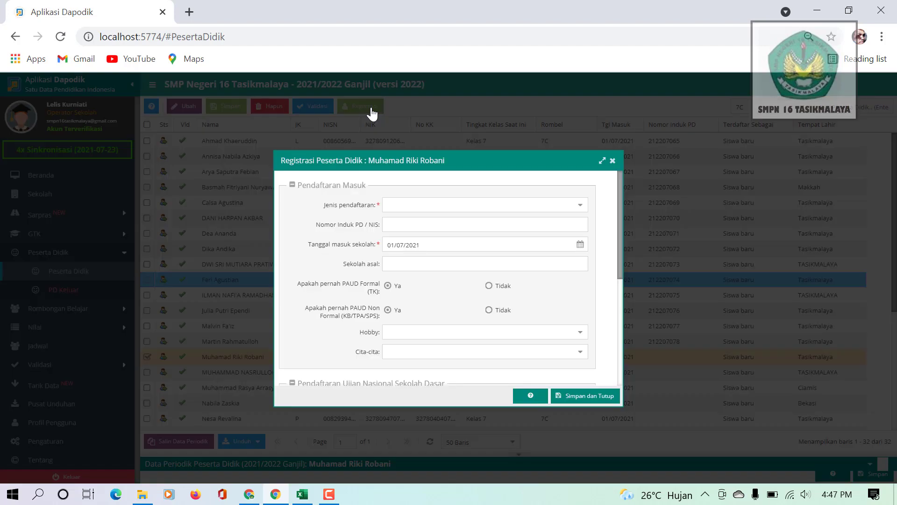
left_click(414, 223)
type("212207084")
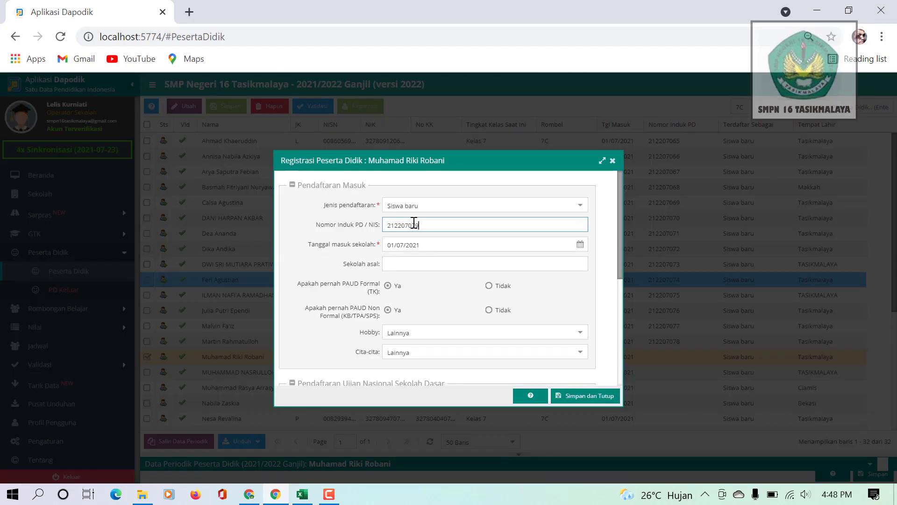
left_click(581, 396)
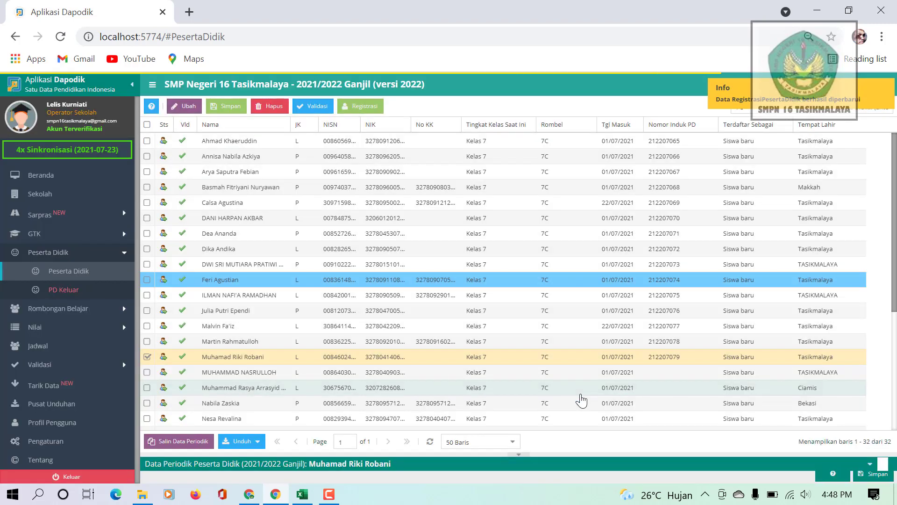
- Fill in the next consecutive student number (NIS) in the sixteenth 7C student's registration and save it
left_click(556, 374)
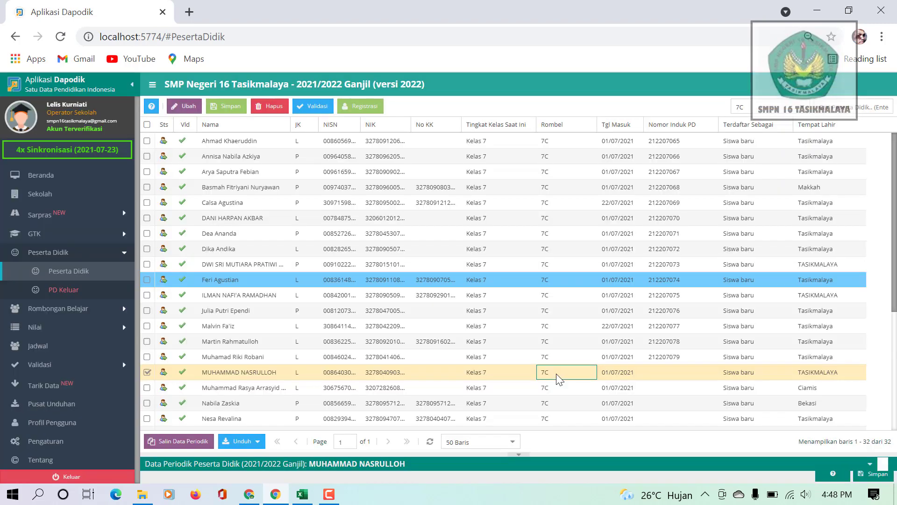
left_click(368, 108)
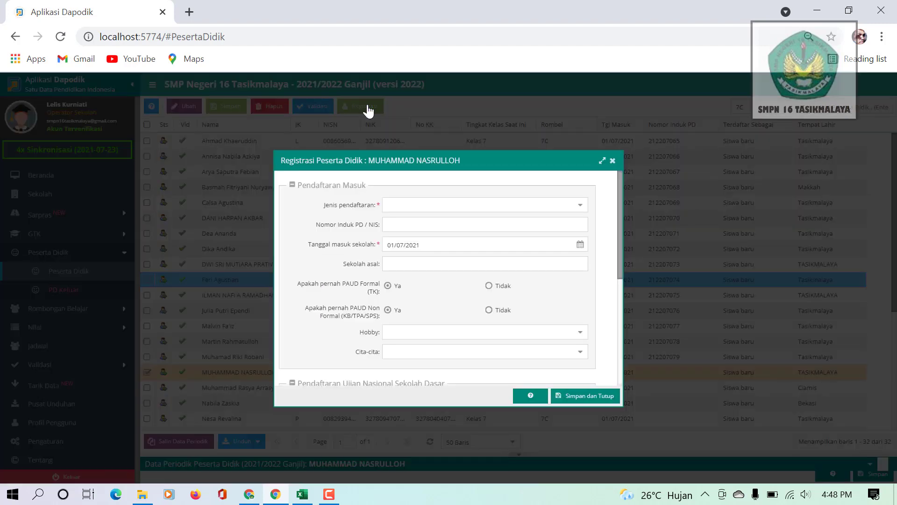
left_click(399, 224)
type("212207064")
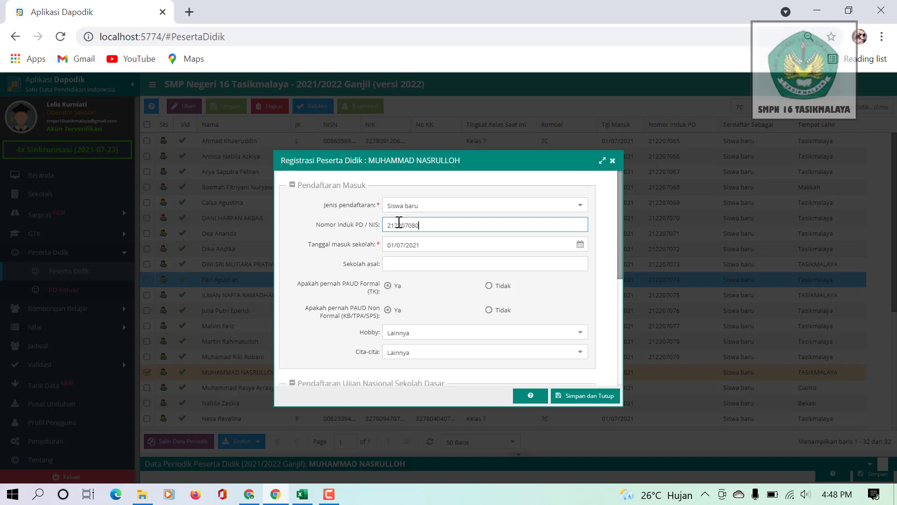
left_click(585, 396)
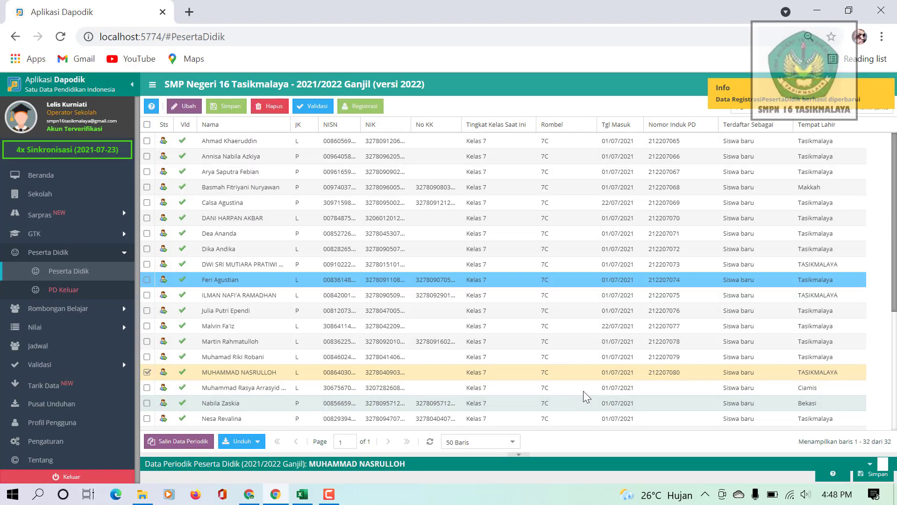
- Add the NIS to the registration record of the seventeenth student in the 7C list and save the record
left_click(559, 386)
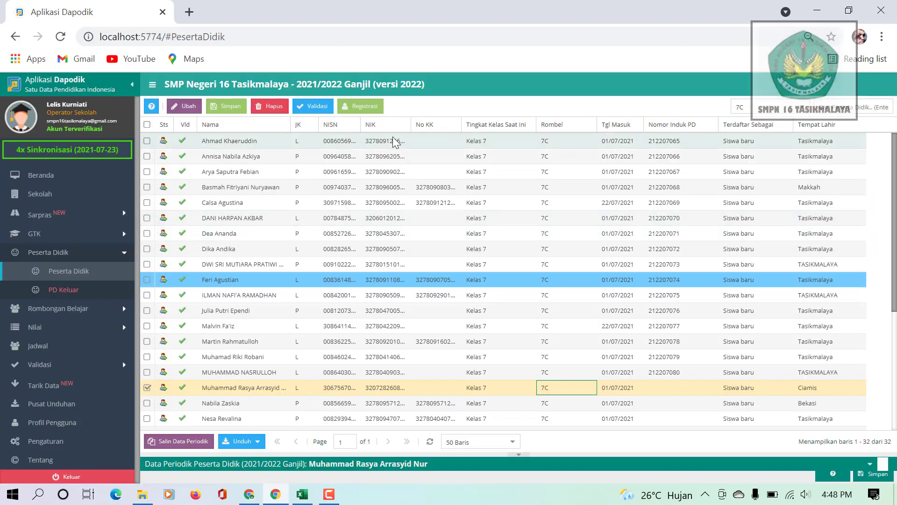
left_click(365, 107)
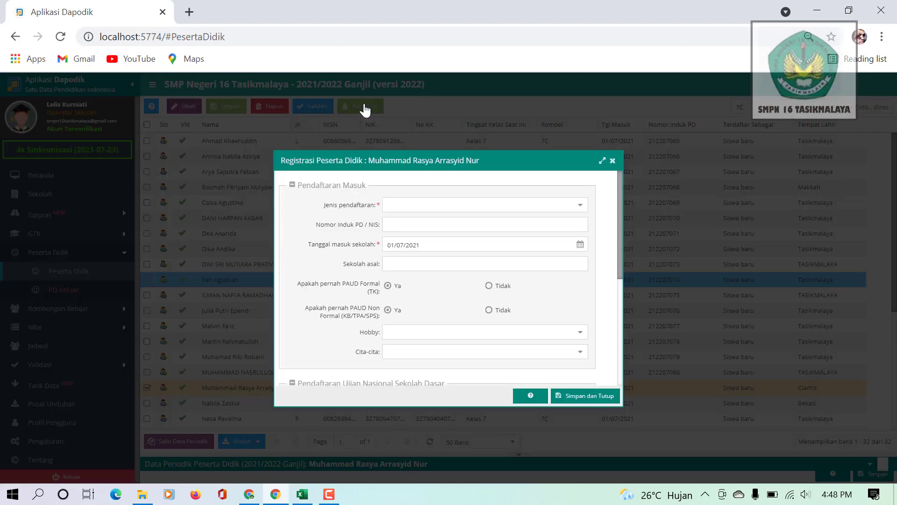
left_click(407, 224)
type("212207064")
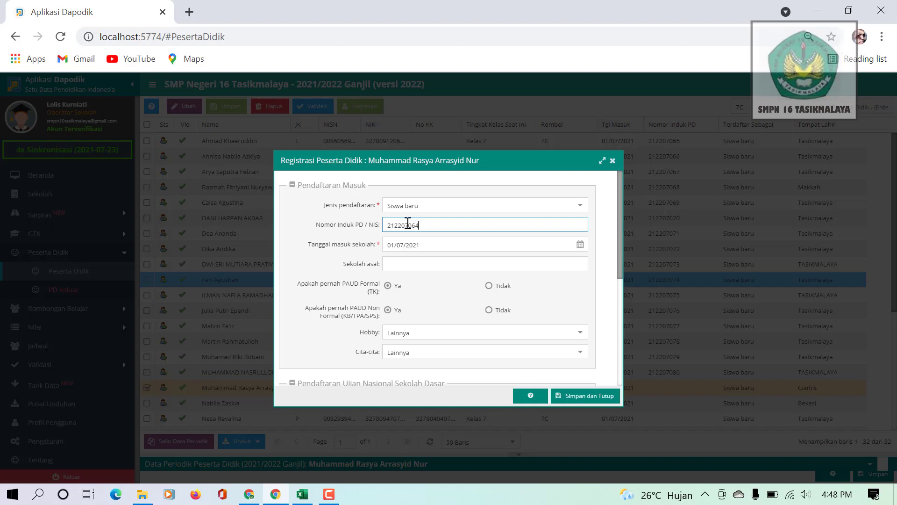
type("81")
left_click(585, 396)
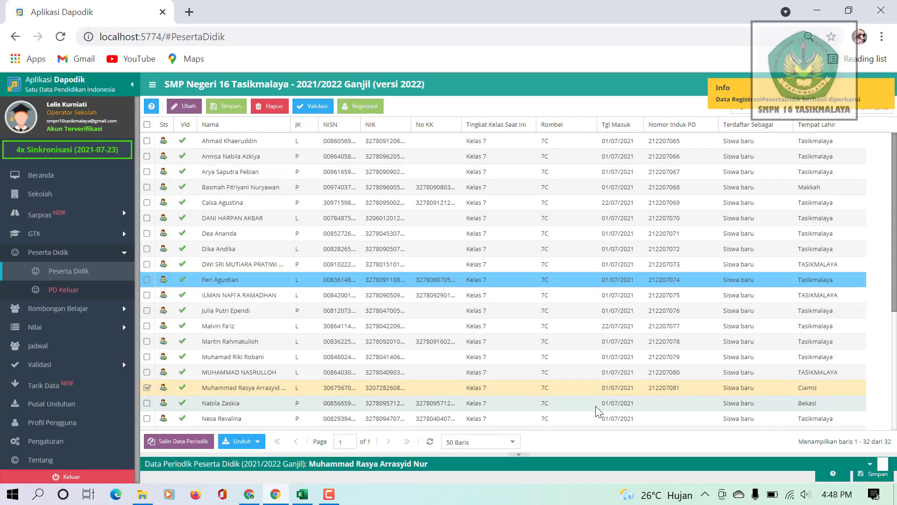
- Register the student number (NIS) for the eighteenth student in the 7C list and save the registration
left_click(556, 403)
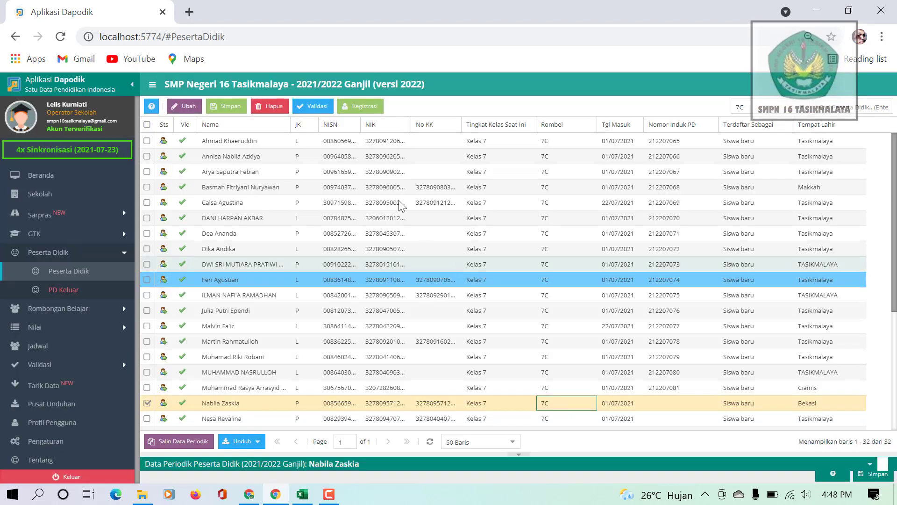
left_click(368, 106)
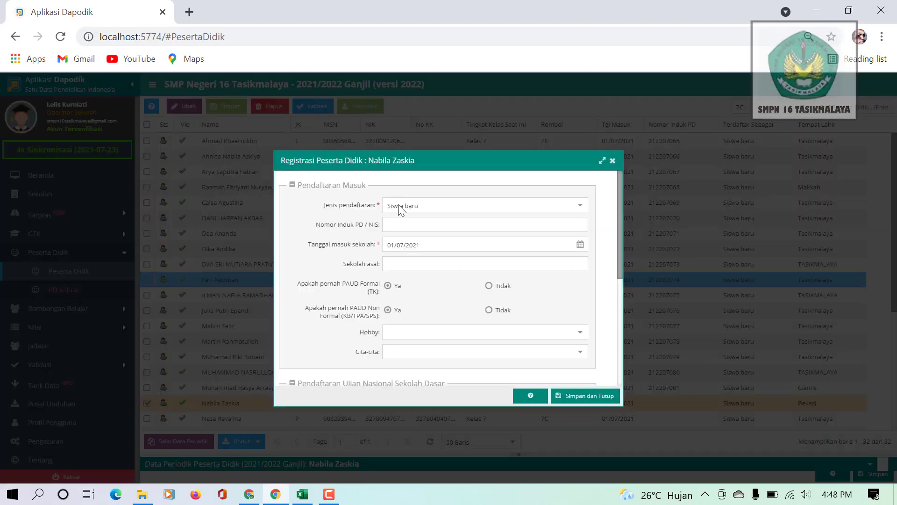
left_click(400, 224)
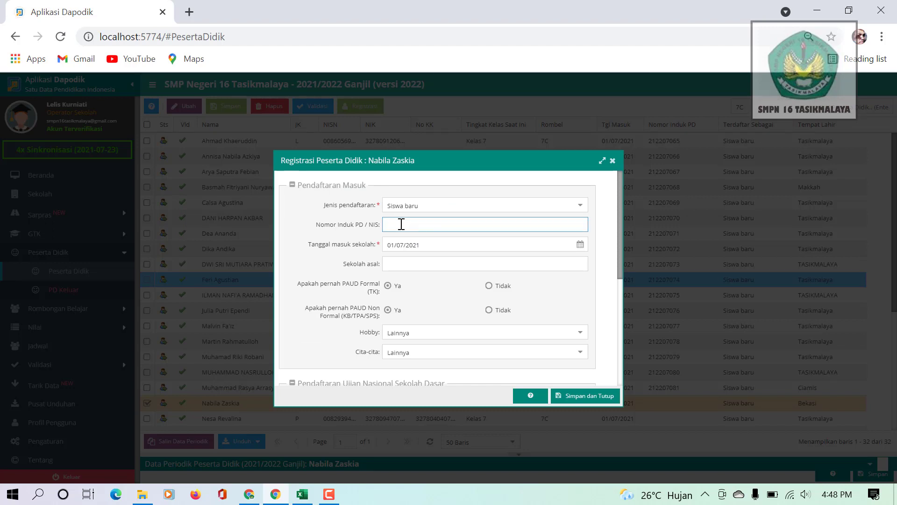
type("212207064")
left_click(590, 397)
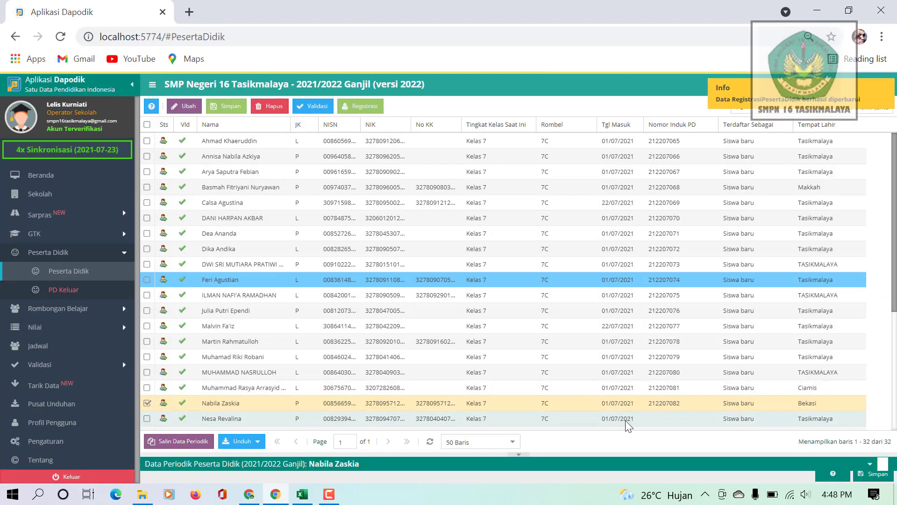
- Enter the next Nomor Induk PD / NIS in the nineteenth 7C student's registration form and save it
left_click(567, 415)
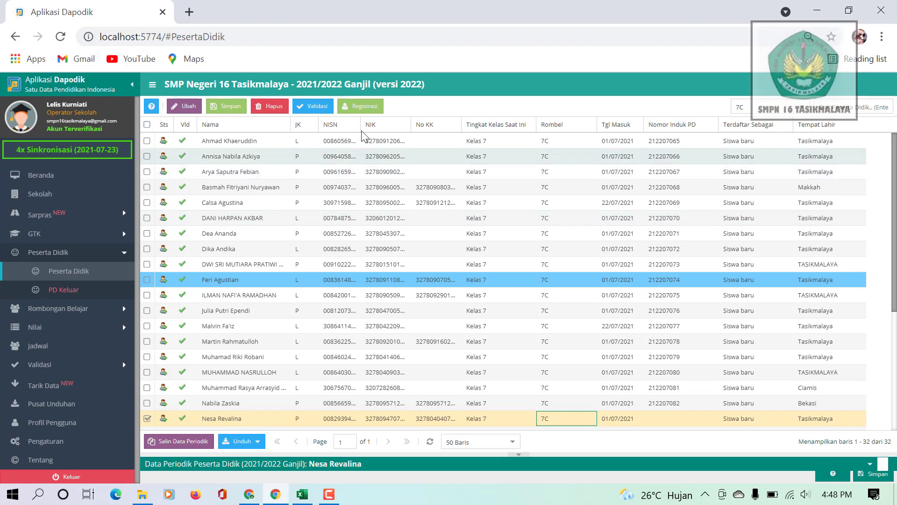
left_click(363, 107)
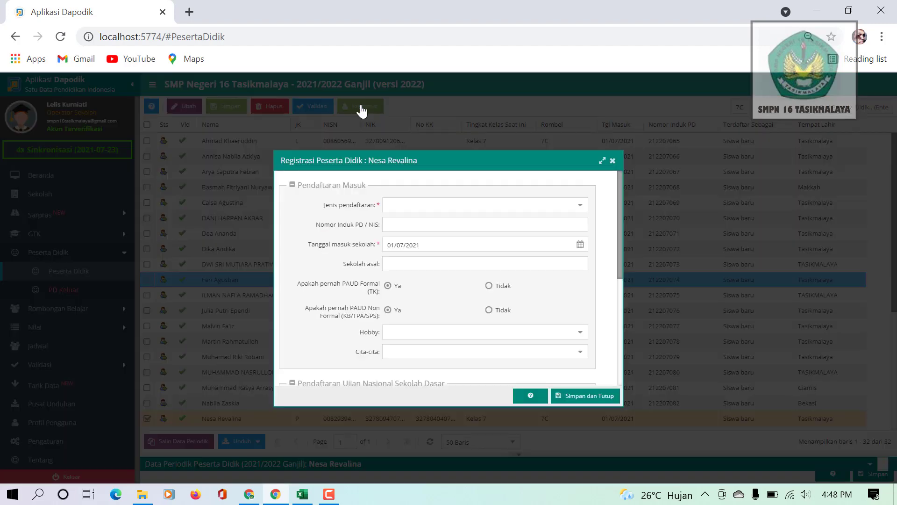
left_click(401, 226)
type("212207064")
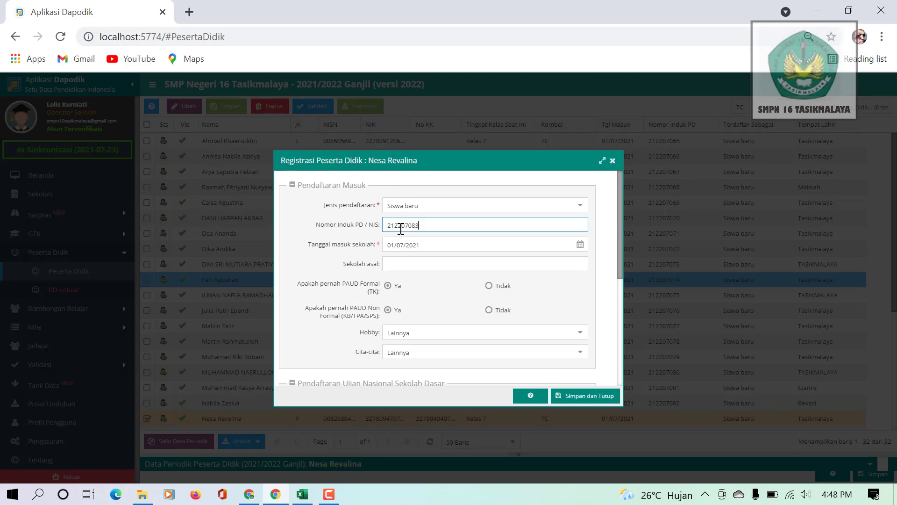
left_click(584, 396)
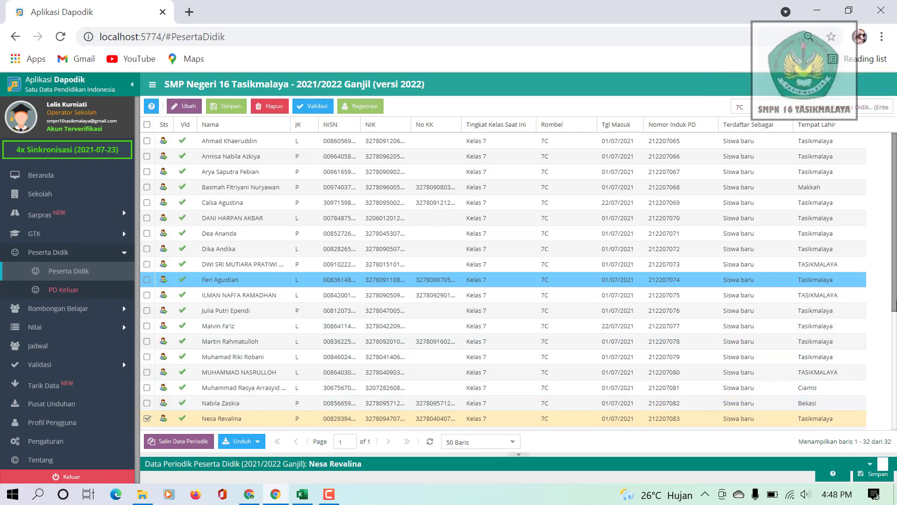
- Fill in the student number (NIS) for the twentieth student in the 7C list and save the registration
scroll(677, 261, "down", 4)
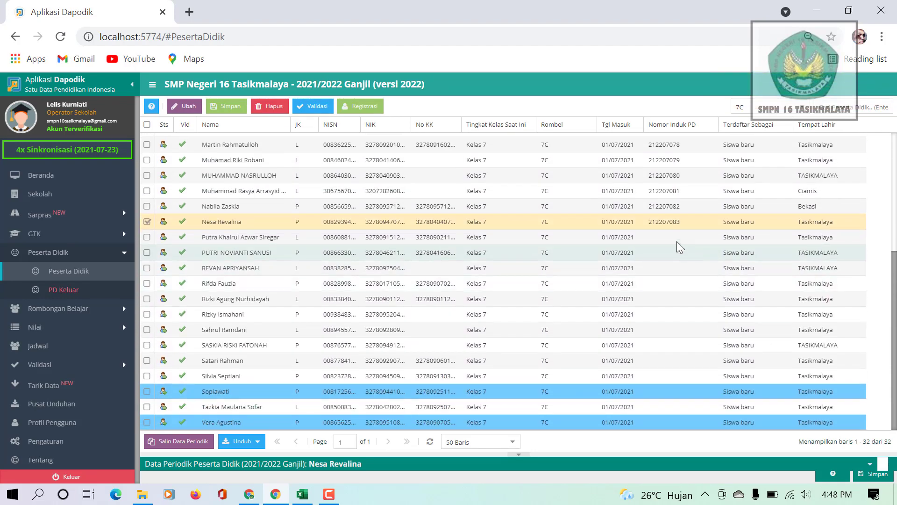
left_click(677, 241)
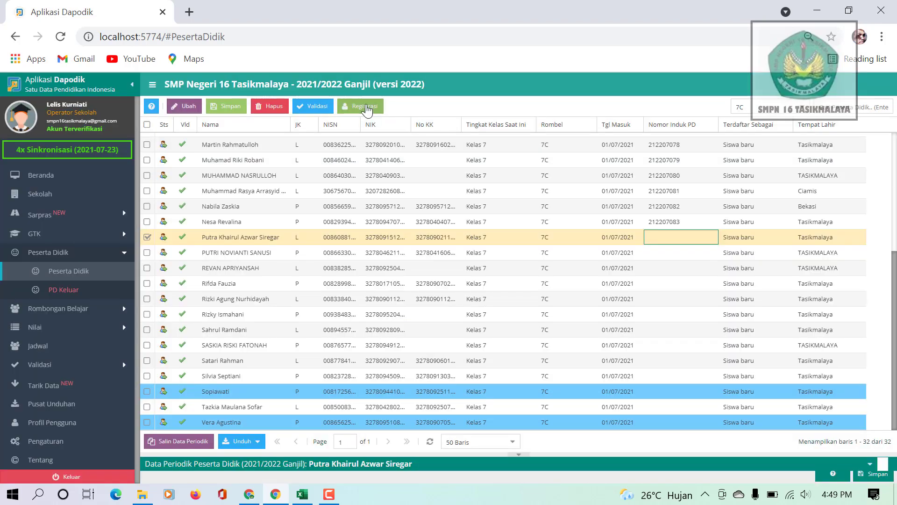
left_click(367, 108)
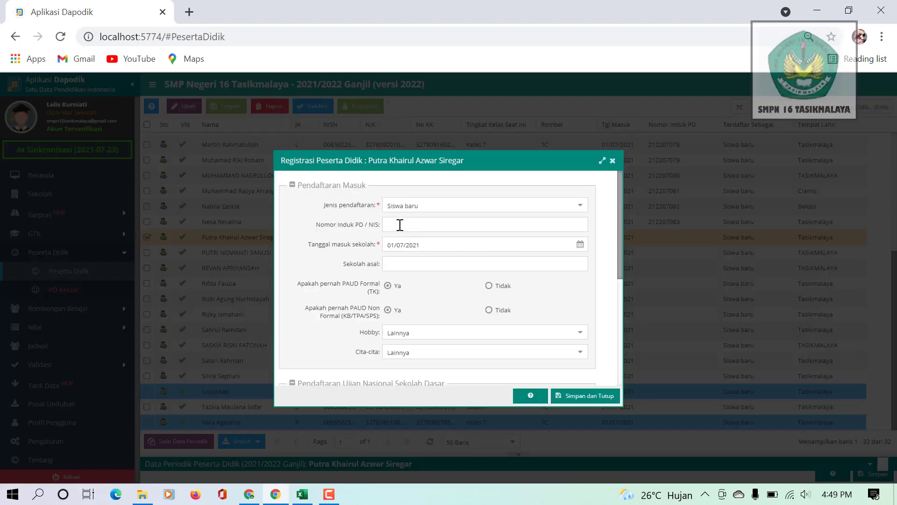
left_click(400, 225)
type("212207064")
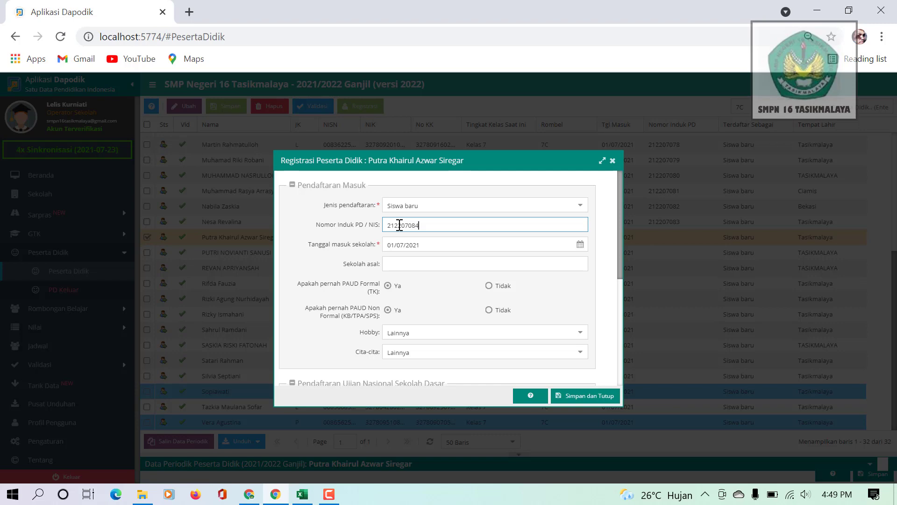
left_click(588, 396)
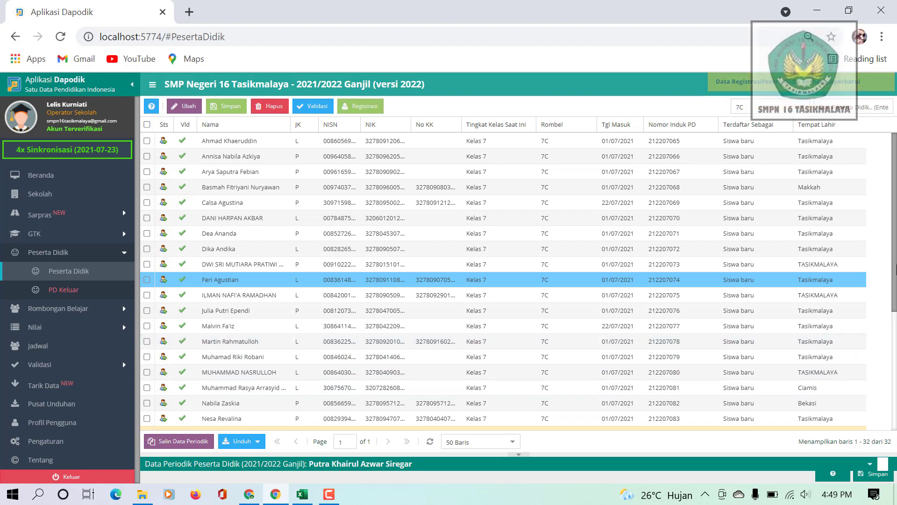
- Add the next consecutive NIS to the registration of the twenty-first student in the 7C list and save it
scroll(757, 317, "down", 4)
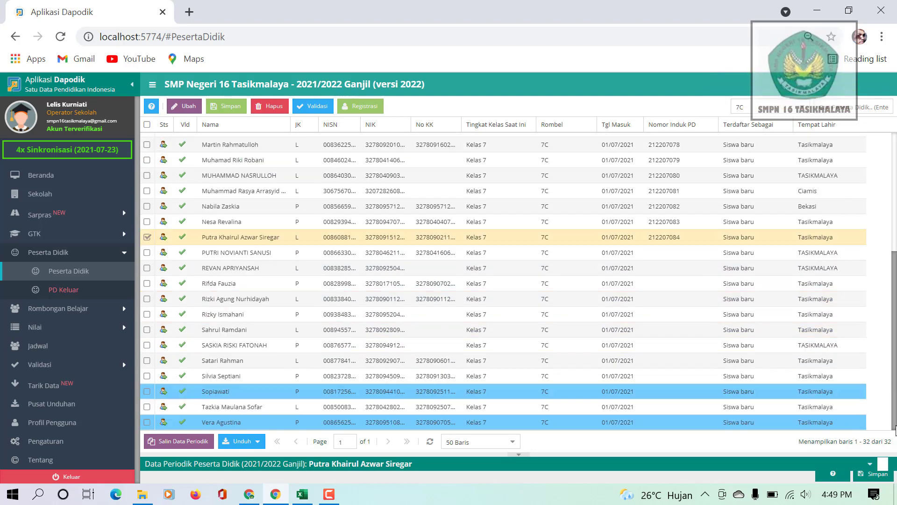
left_click(663, 256)
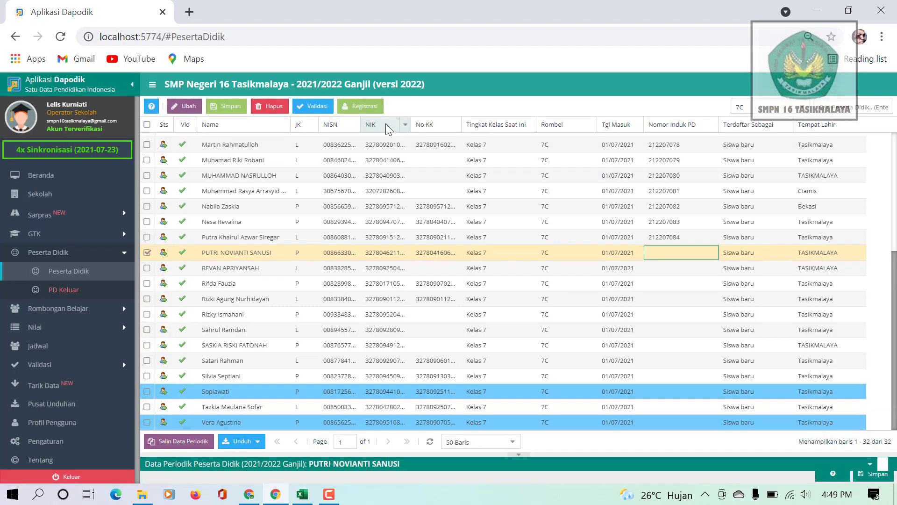
left_click(363, 106)
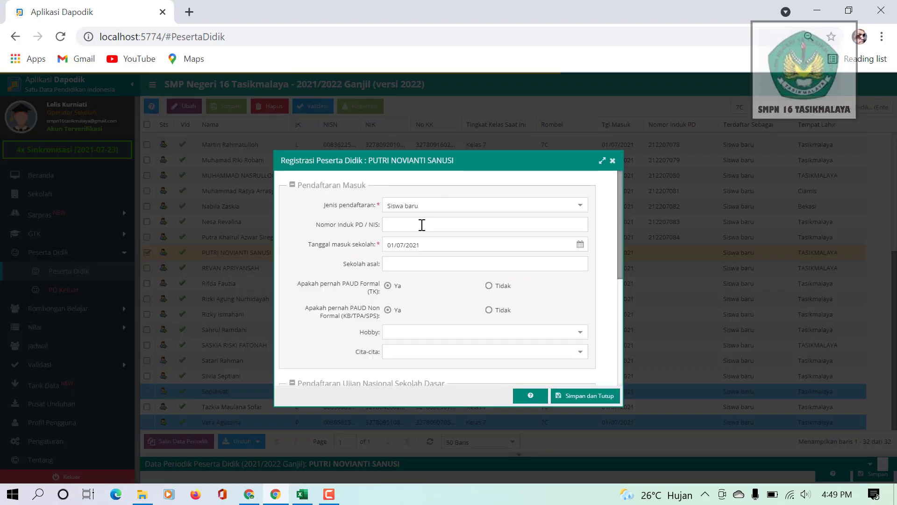
left_click(407, 223)
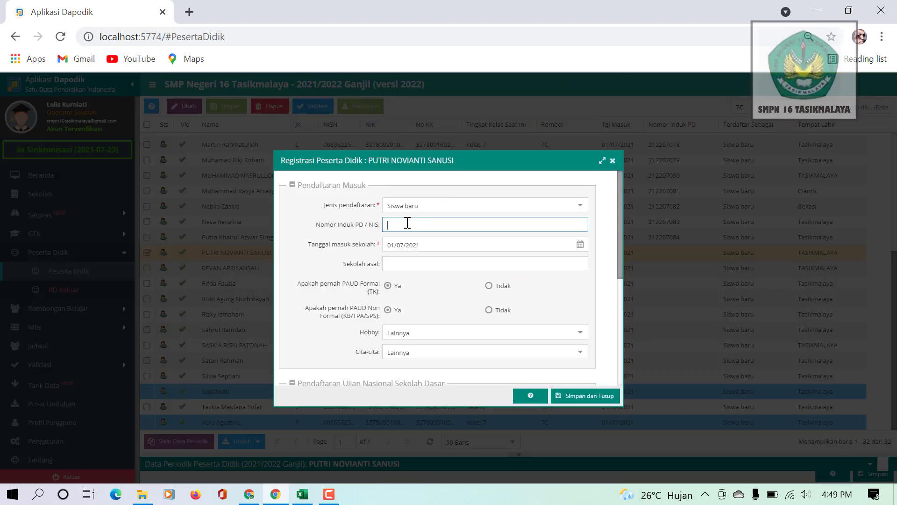
type("212207064")
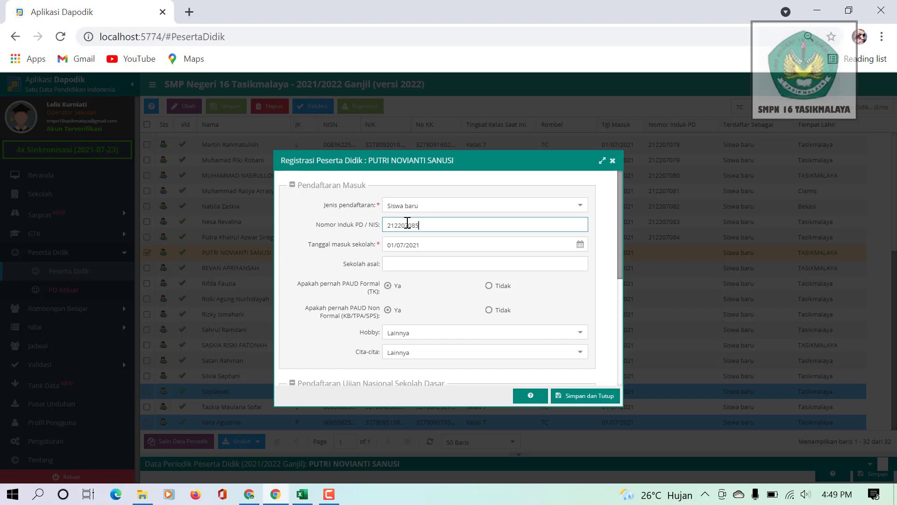
left_click(582, 399)
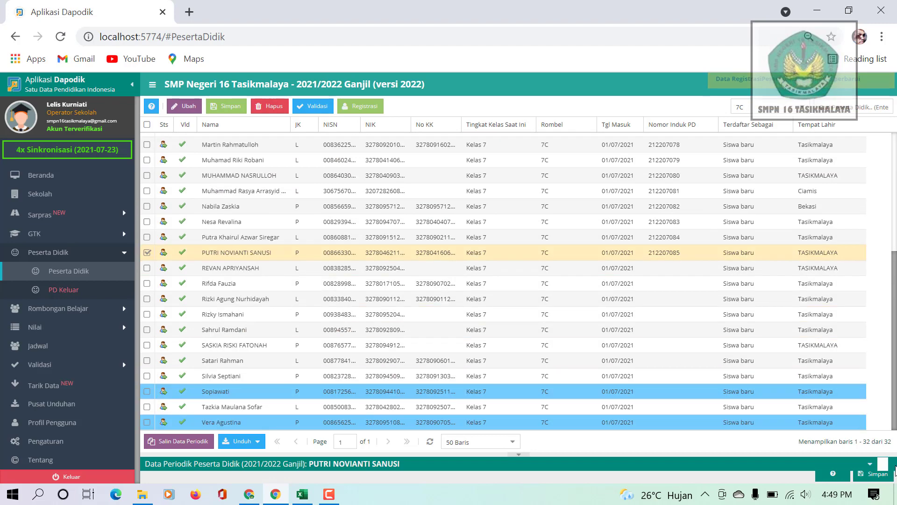
- Record the Nomor Induk PD / NIS for the twenty-second student in the 7C list and save the registration
left_click(662, 269)
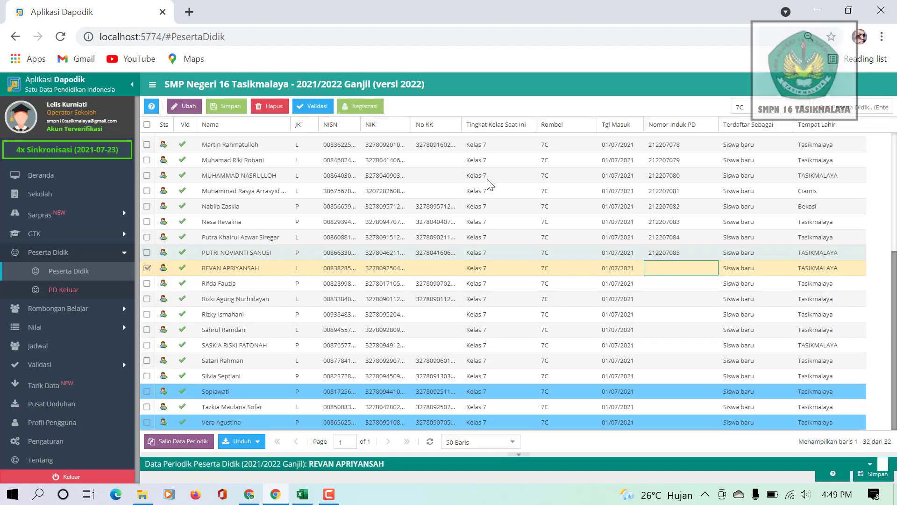
left_click(365, 108)
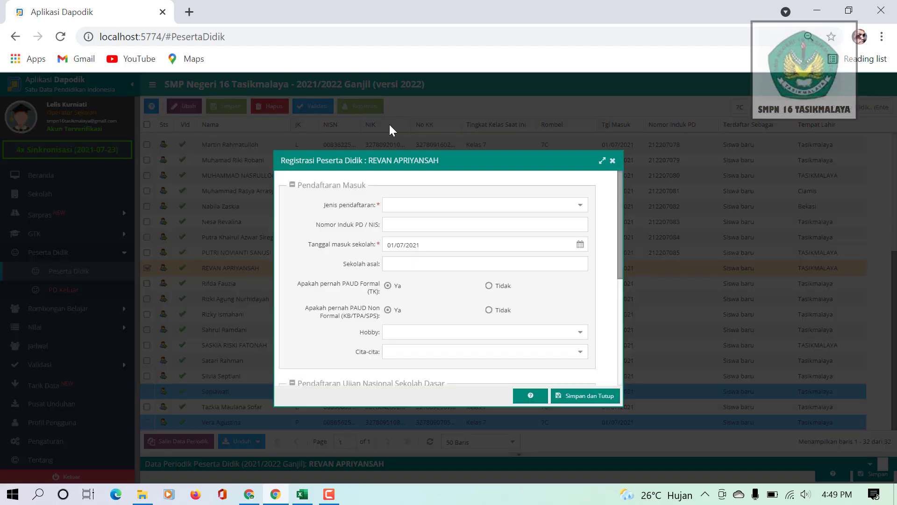
left_click(402, 224)
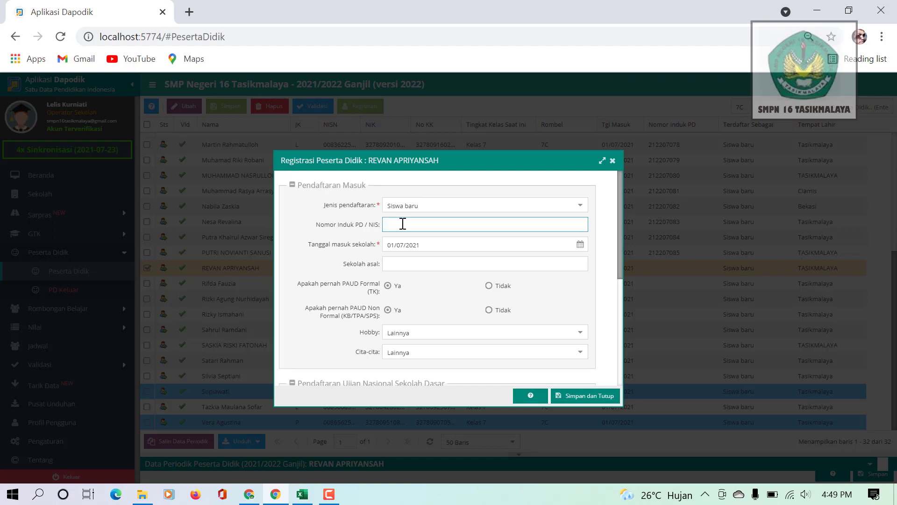
type("212207064")
left_click(585, 397)
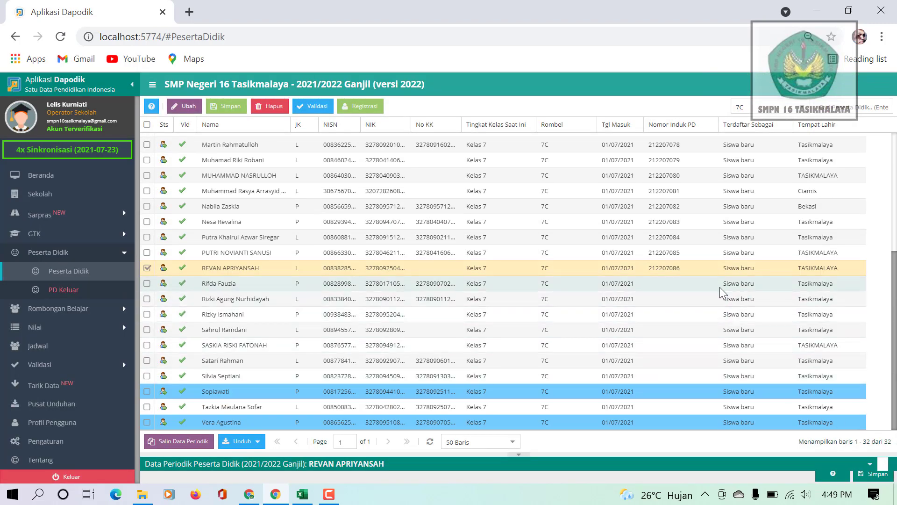
- Enter the next consecutive Nomor Induk PD / NIS in the twenty-third 7C student's registration and save it
left_click(694, 284)
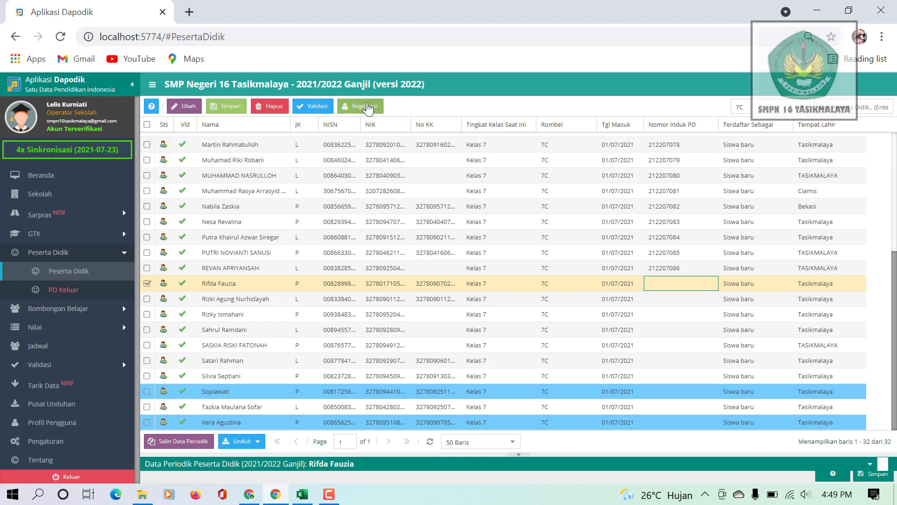
left_click(367, 107)
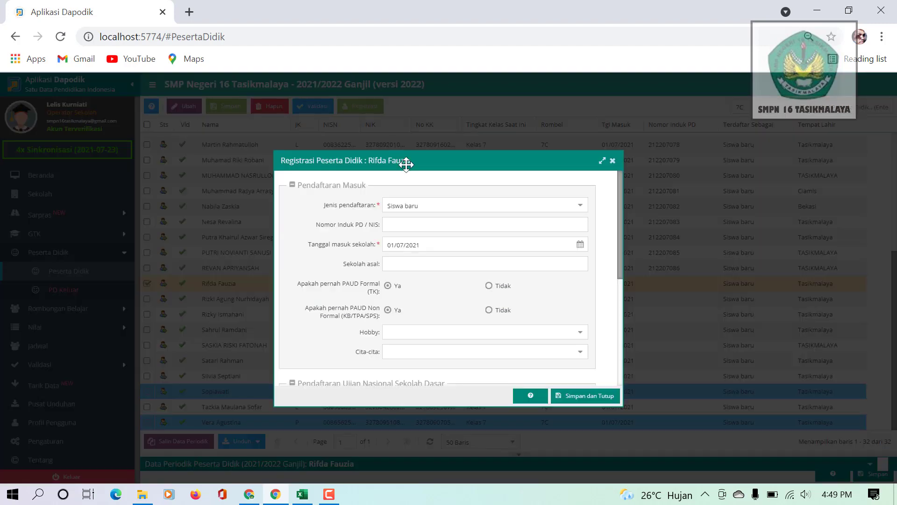
left_click(403, 225)
type("212207064")
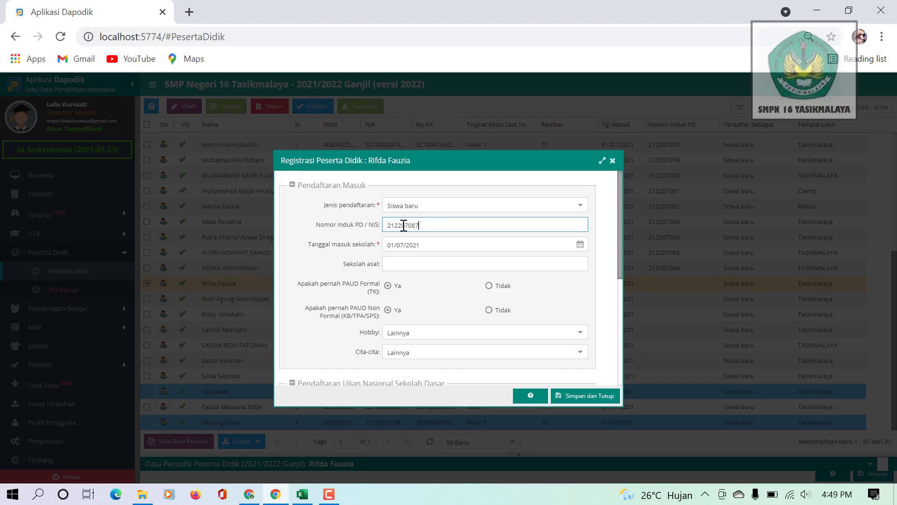
left_click(589, 396)
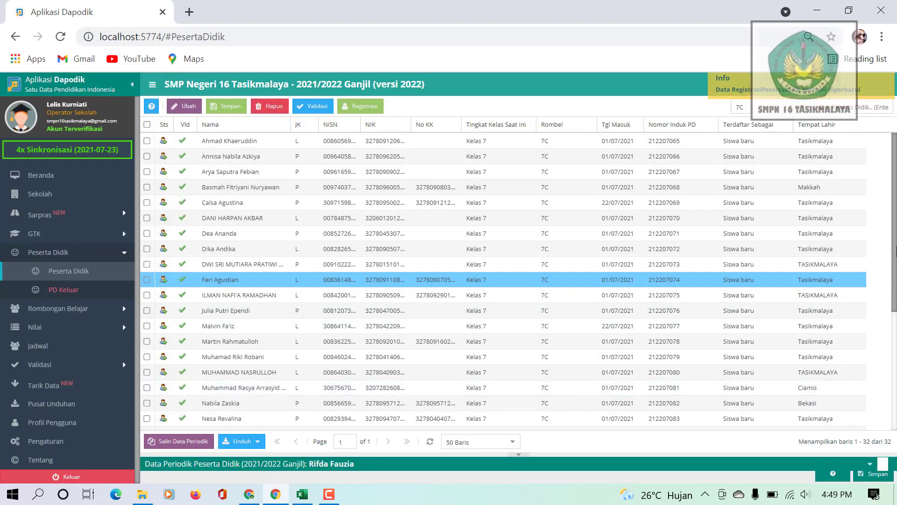
- Fill in the next NIS for the twenty-fourth student in the 7C list and save the registration
left_click_drag(895, 306, 896, 361)
scroll(850, 413, "down", 3)
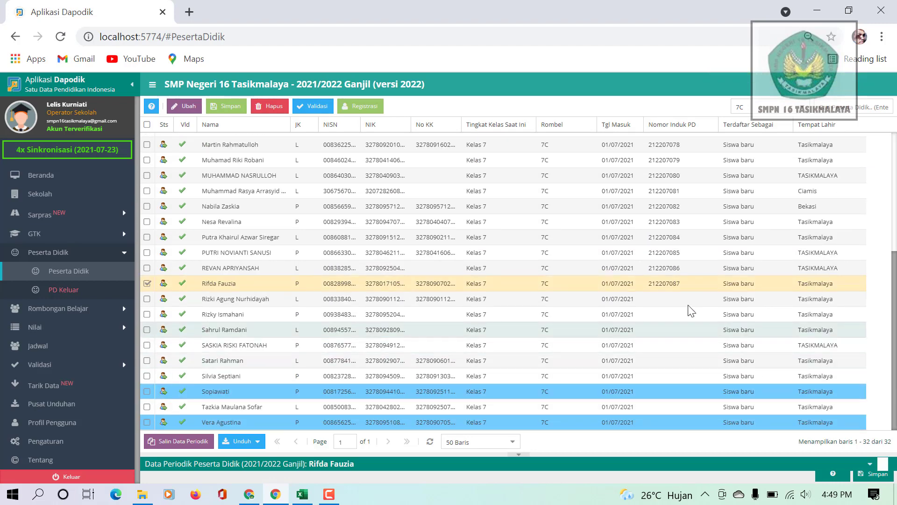
left_click(673, 297)
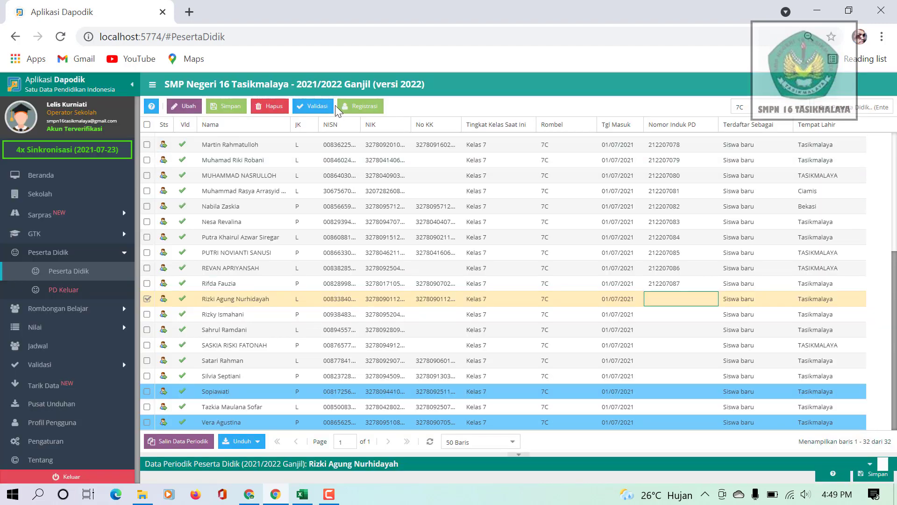
left_click(363, 108)
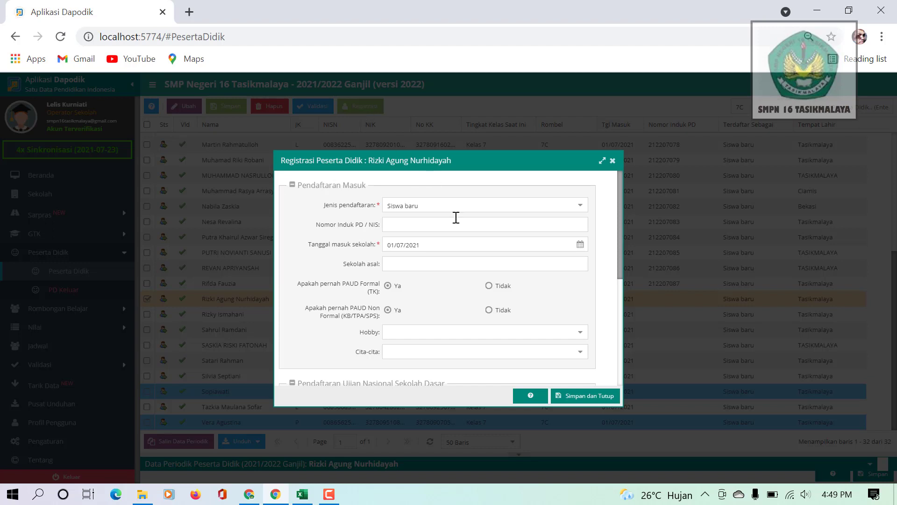
left_click(414, 223)
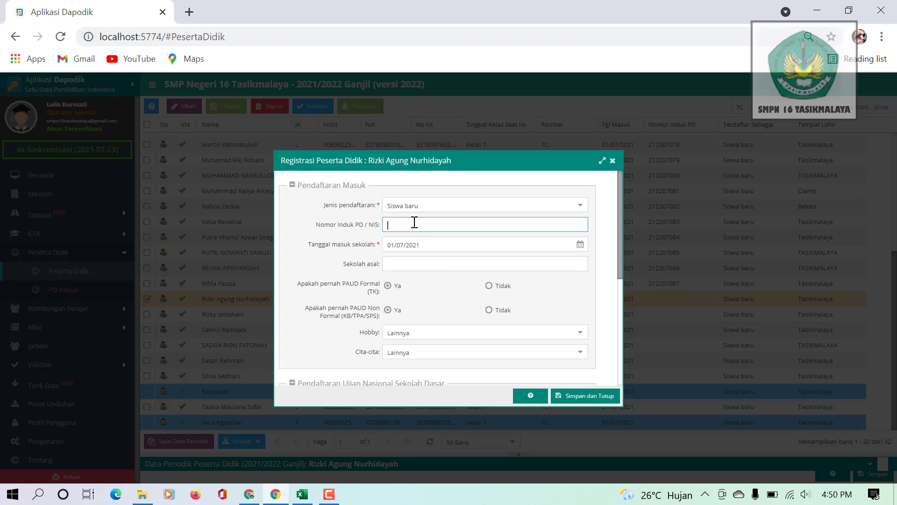
type("212207088")
left_click(577, 397)
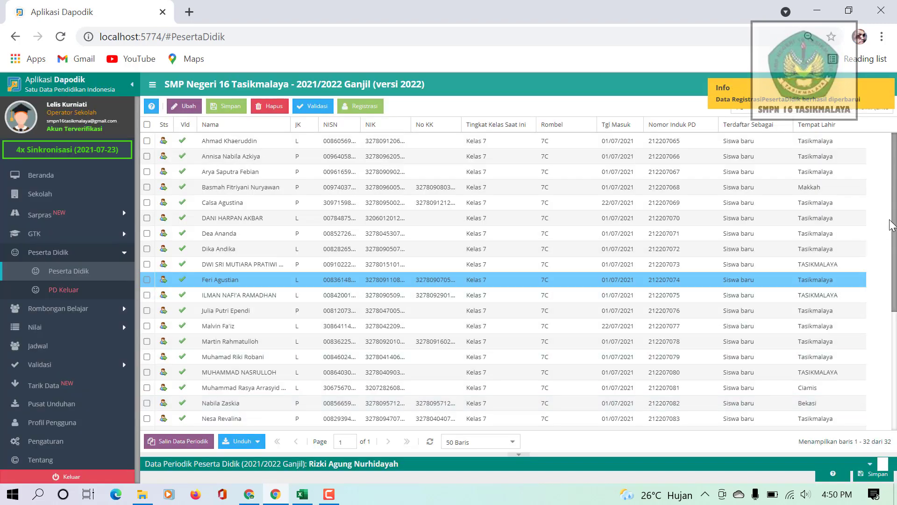
- Record the next Nomor Induk PD / NIS for the twenty-fifth student in the 7C list and save the registration form
left_click_drag(894, 223, 894, 371)
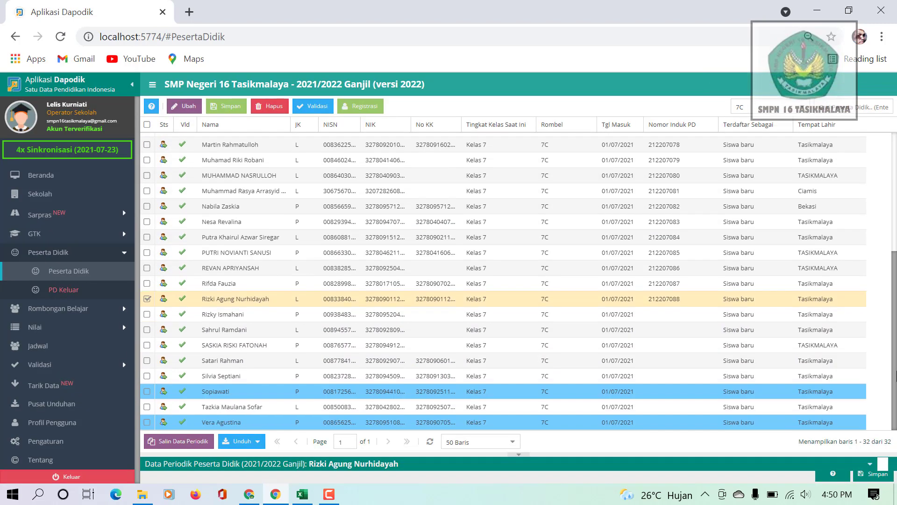
left_click(669, 313)
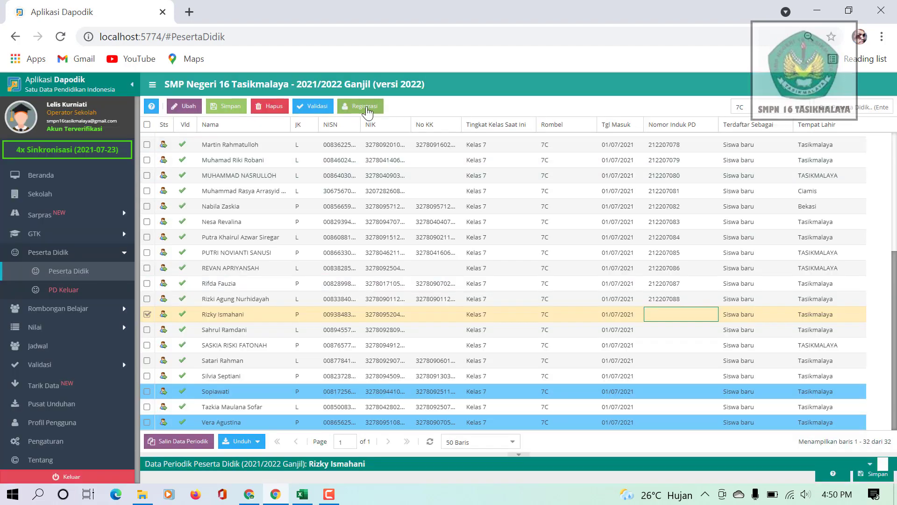
left_click(365, 108)
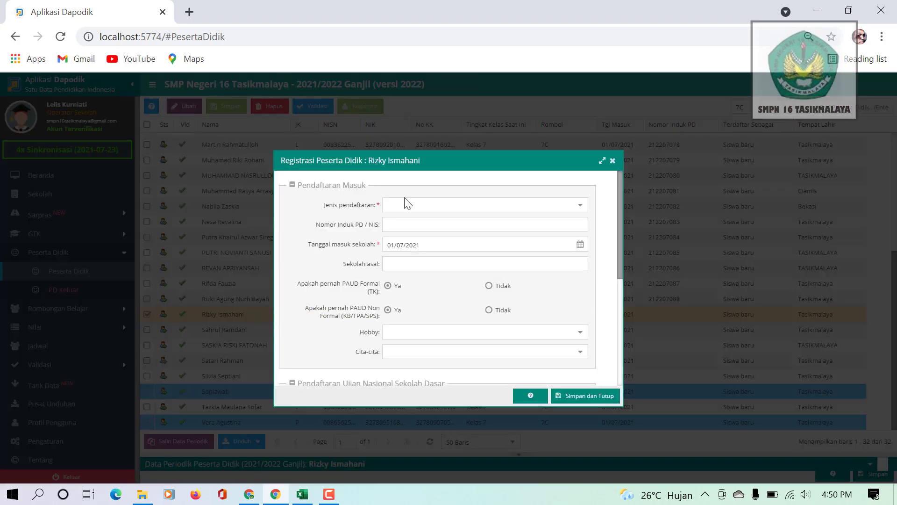
left_click(409, 225)
type("212207064")
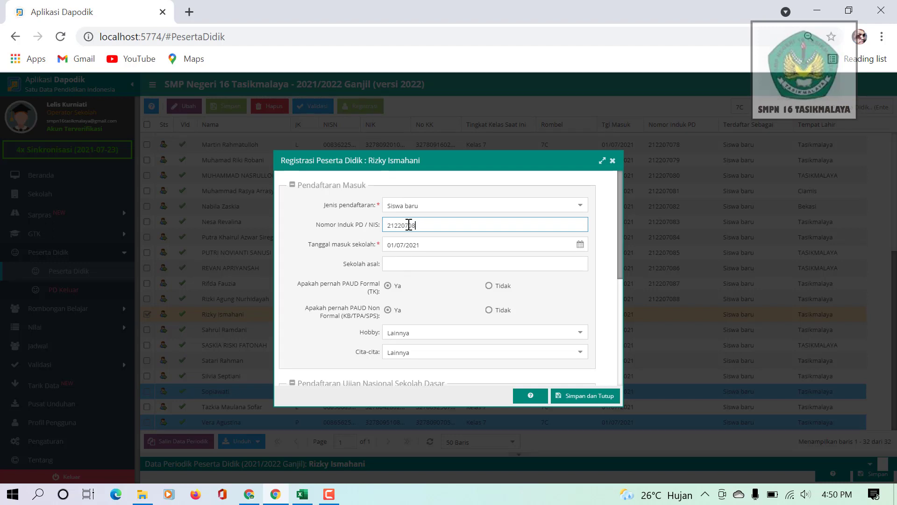
left_click(583, 401)
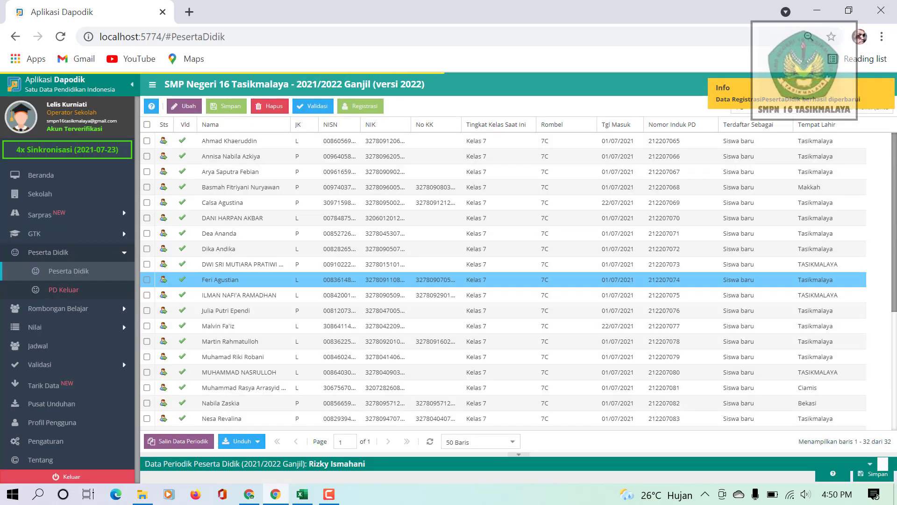
- Add the next consecutive NIS to the registration of the twenty-sixth student in the 7C list and save it
left_click_drag(895, 233, 895, 388)
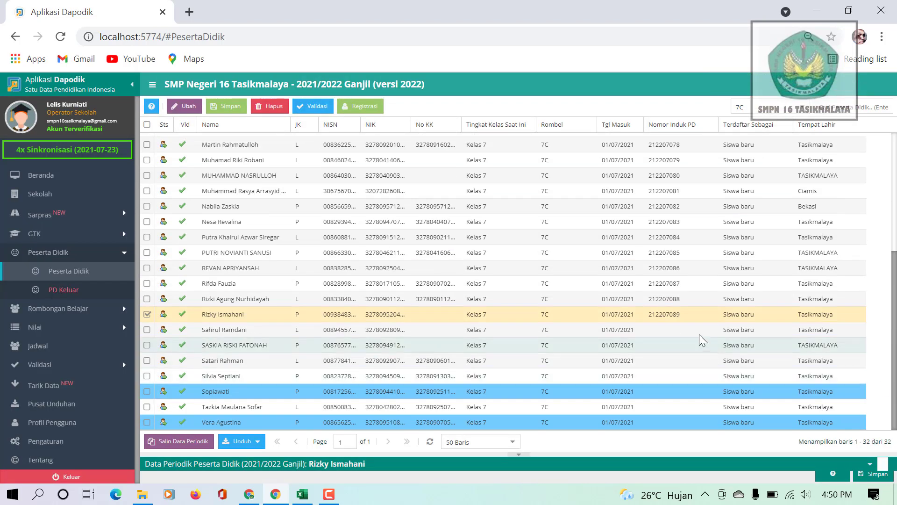
left_click(685, 329)
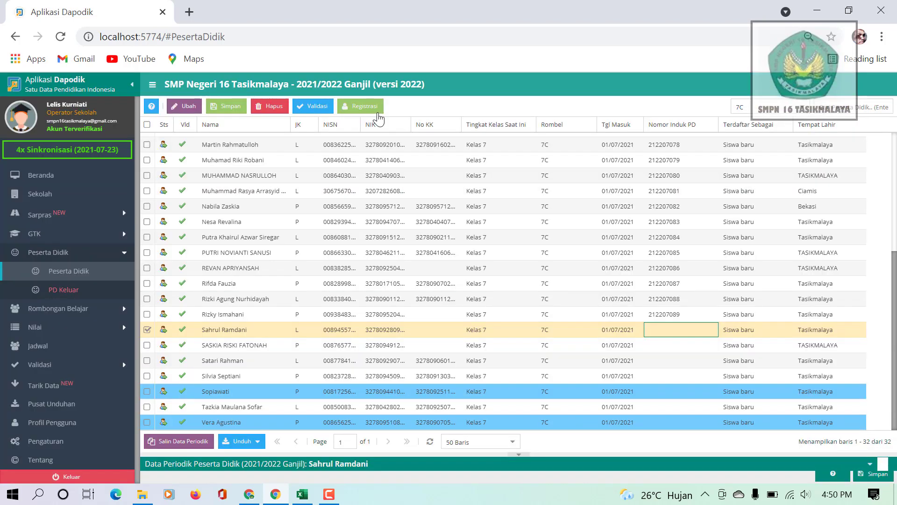
left_click(362, 106)
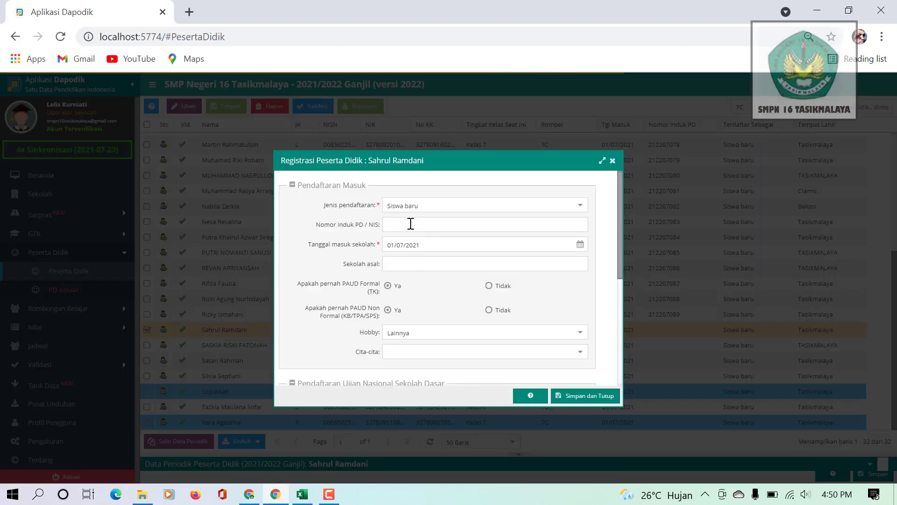
left_click(407, 223)
type("212207064")
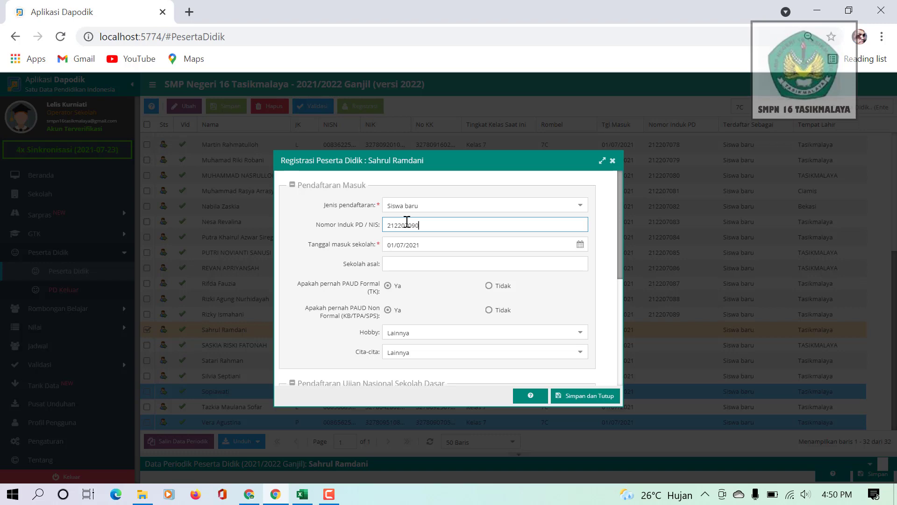
left_click(574, 397)
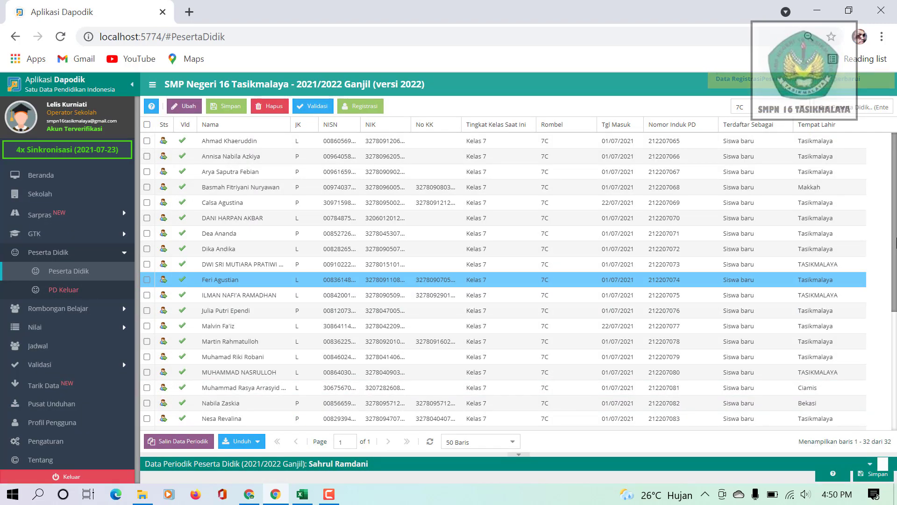
- Enter the following student number (NIS) in the twenty-seventh 7C student's registration form and save it
scroll(677, 373, "down", 5)
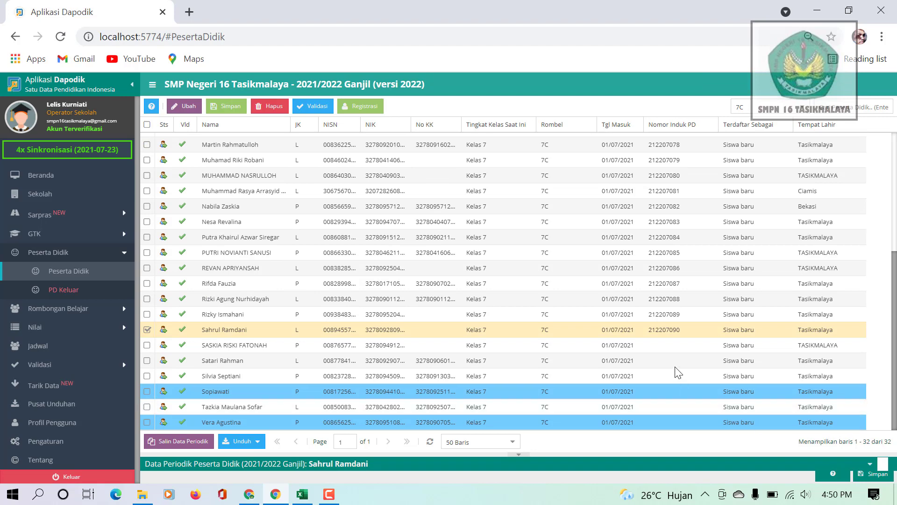
left_click(652, 343)
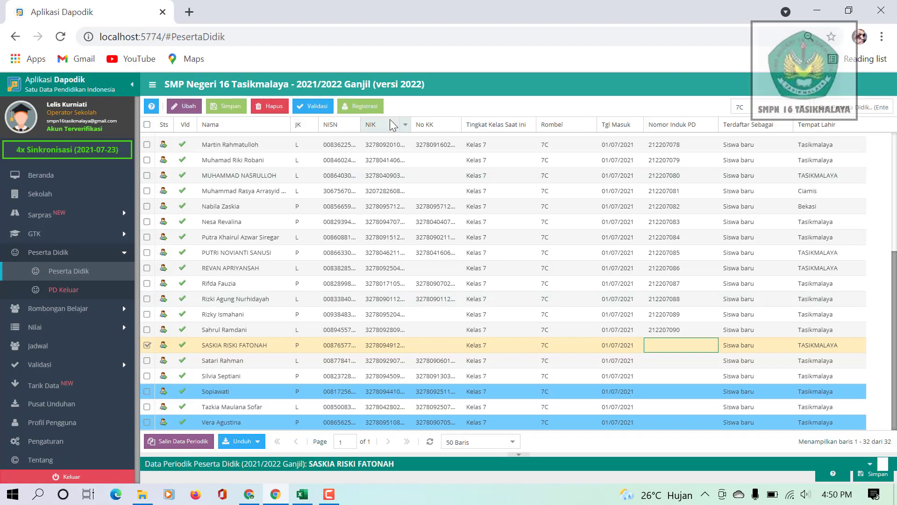
left_click(363, 106)
left_click(416, 224)
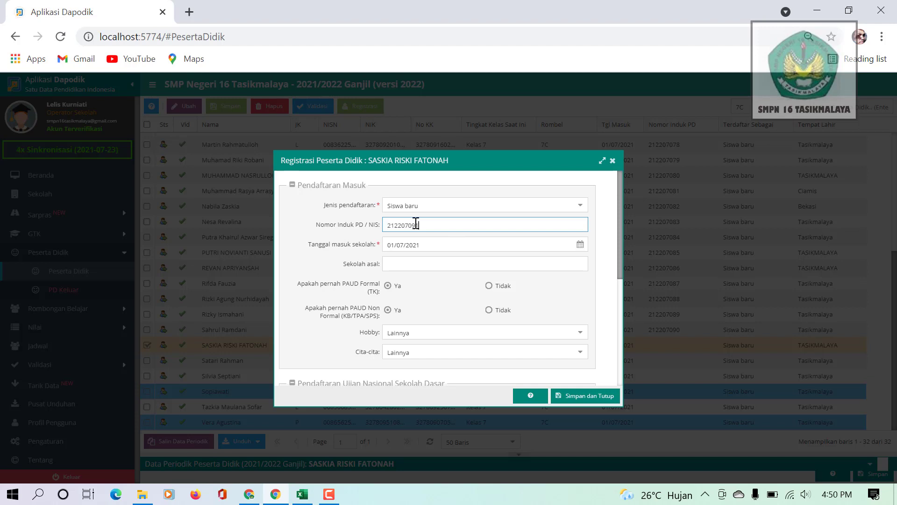
left_click(587, 397)
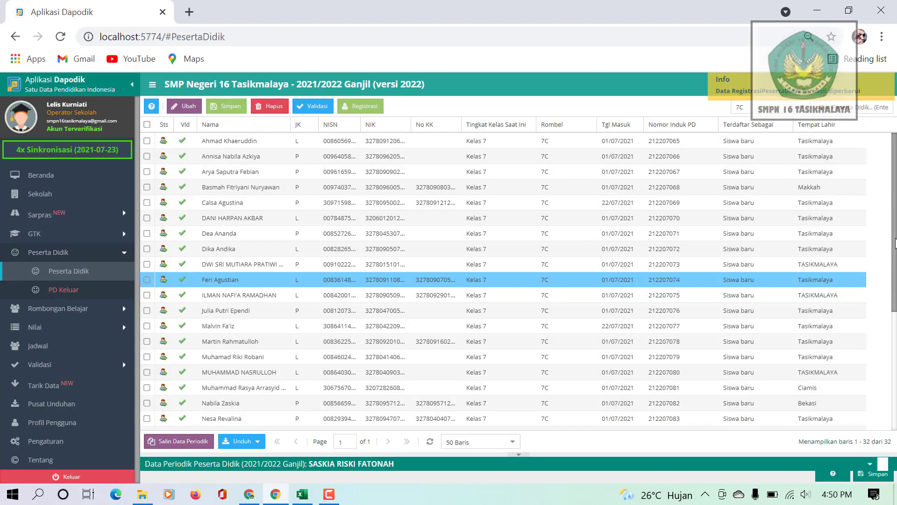
- Fill in the Nomor Induk PD / NIS for the twenty-eighth student in the 7C list and save the registration
left_click_drag(894, 239, 892, 445)
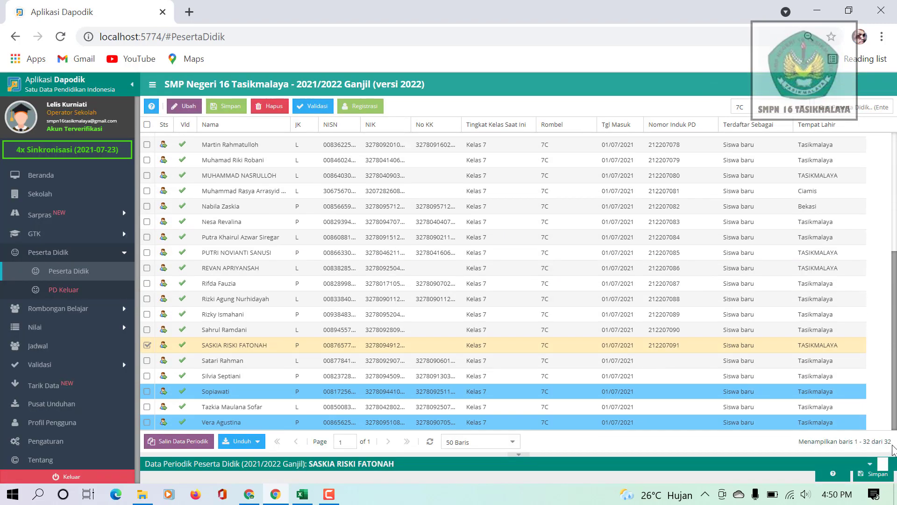
left_click(659, 359)
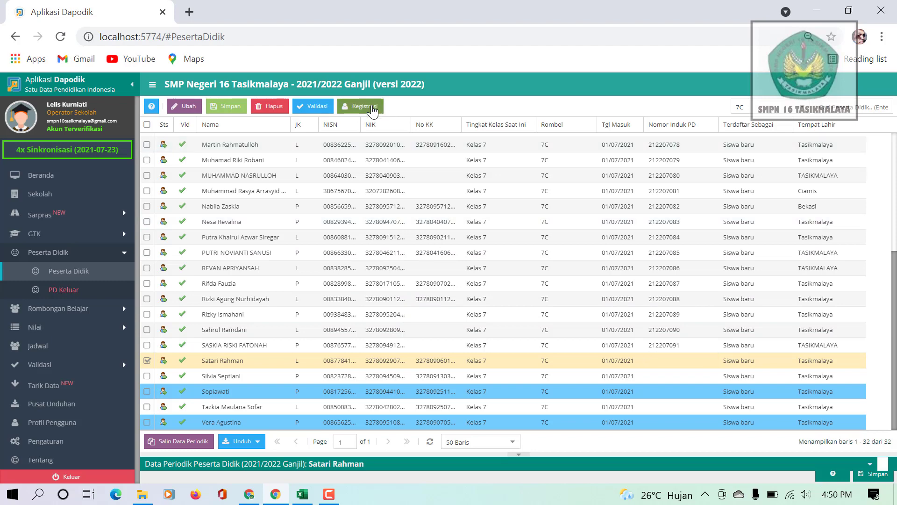
left_click(372, 108)
left_click(404, 225)
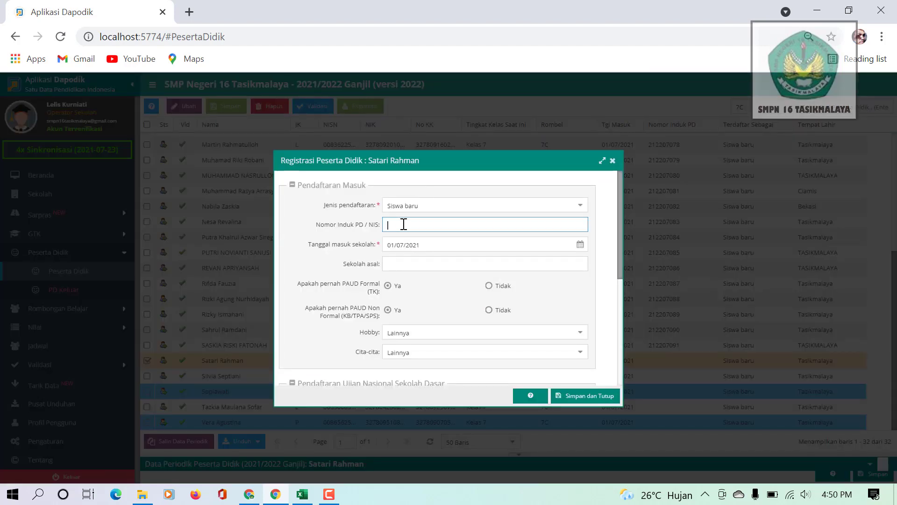
type("212207064")
left_click(587, 398)
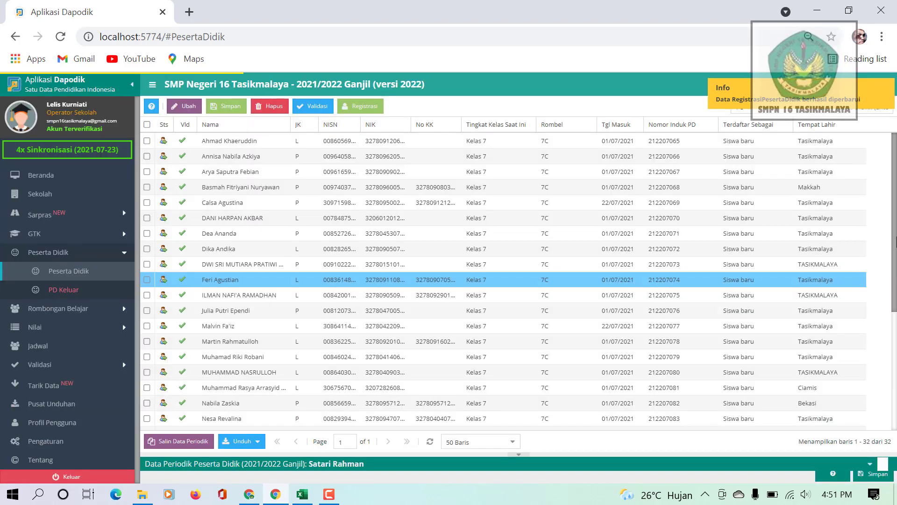
- Record the next consecutive NIS in the registration of the twenty-ninth student in the 7C list and save it
left_click_drag(895, 242, 895, 362)
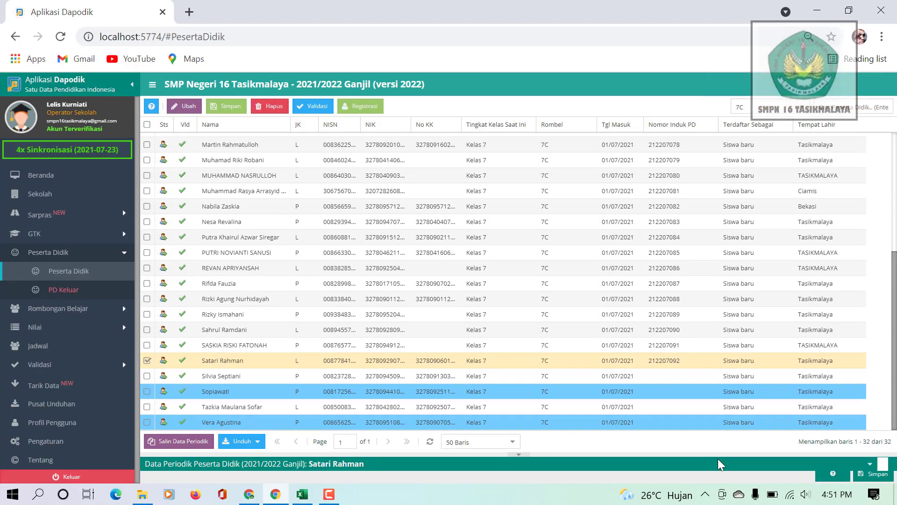
left_click(657, 374)
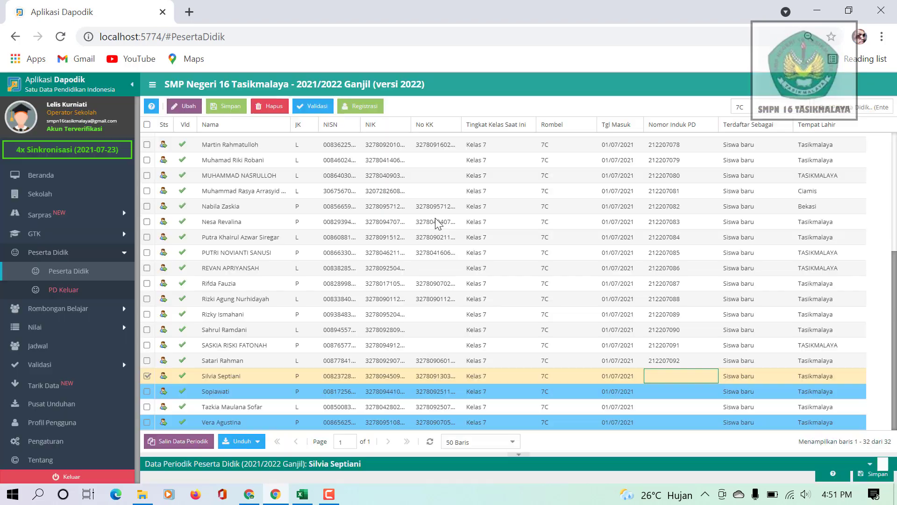
left_click(362, 106)
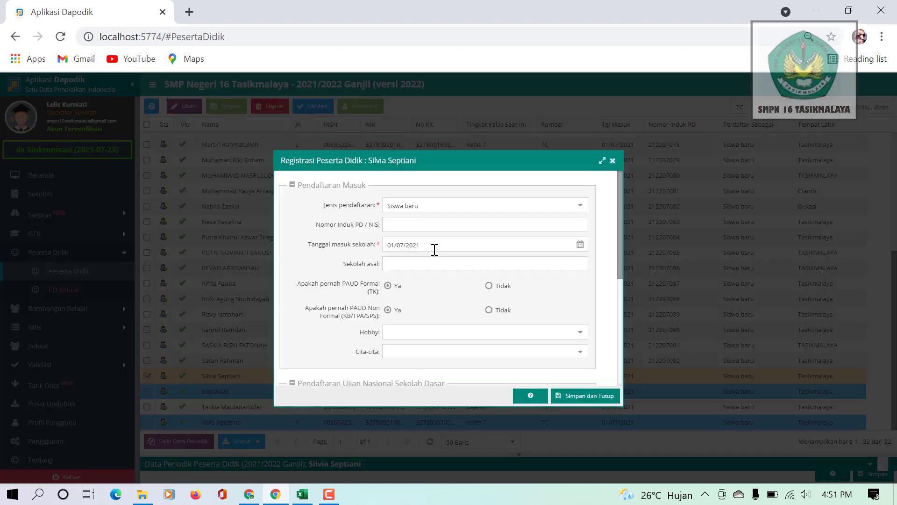
type("212207094")
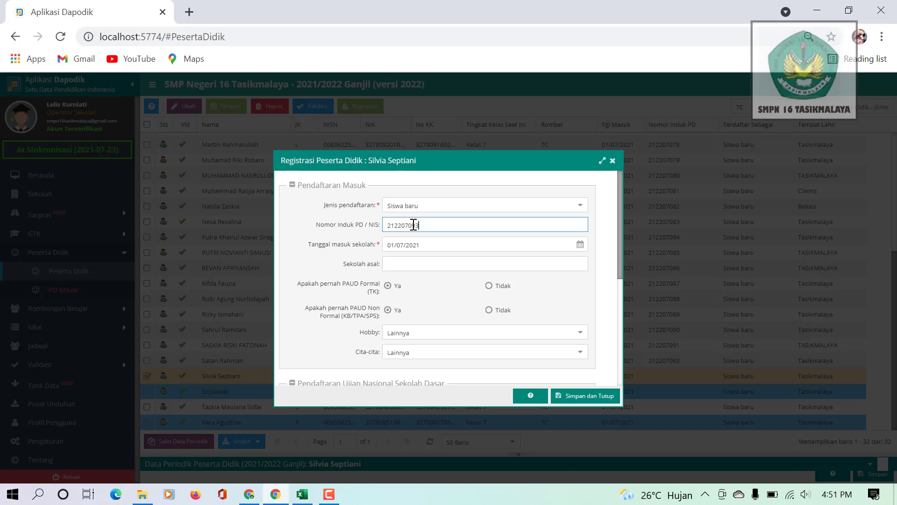
left_click(591, 396)
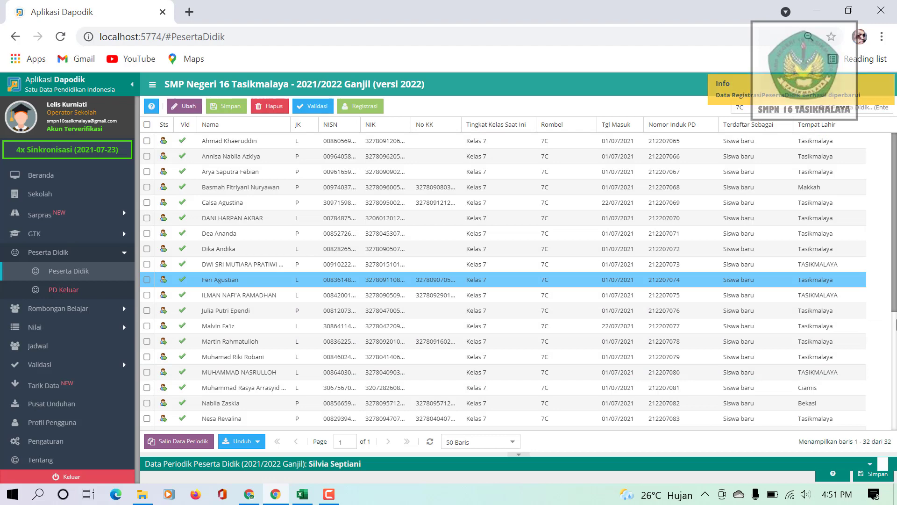
- Enter the next consecutive Nomor Induk PD / NIS in the thirtieth 7C student's registration and save it
left_click_drag(894, 299, 895, 468)
left_click(657, 389)
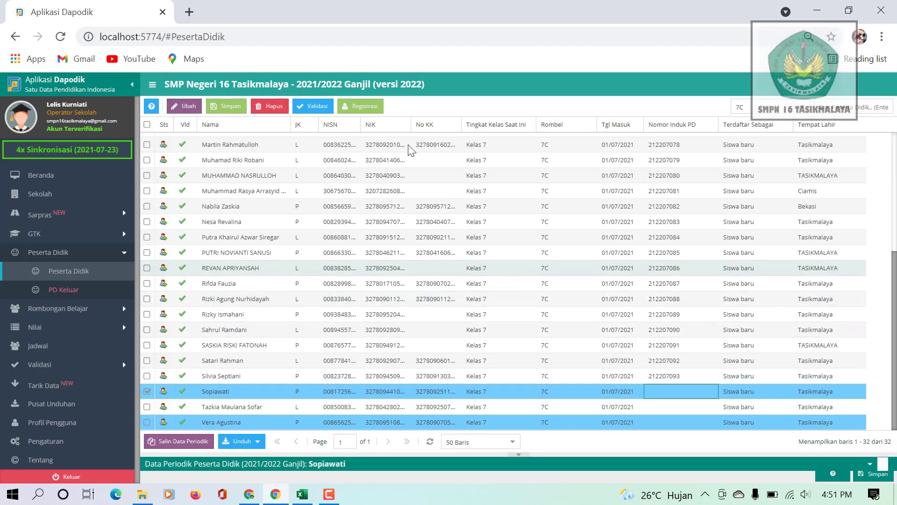
left_click(363, 107)
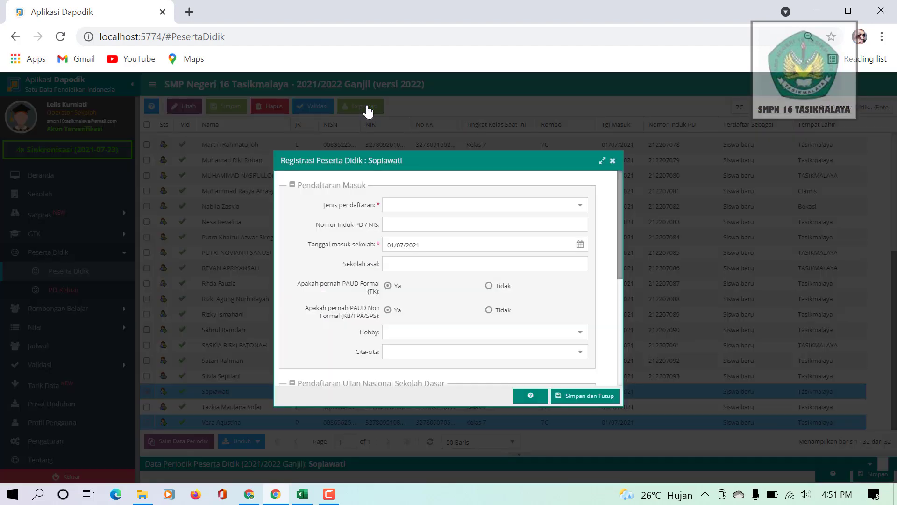
left_click(404, 223)
type("212207064")
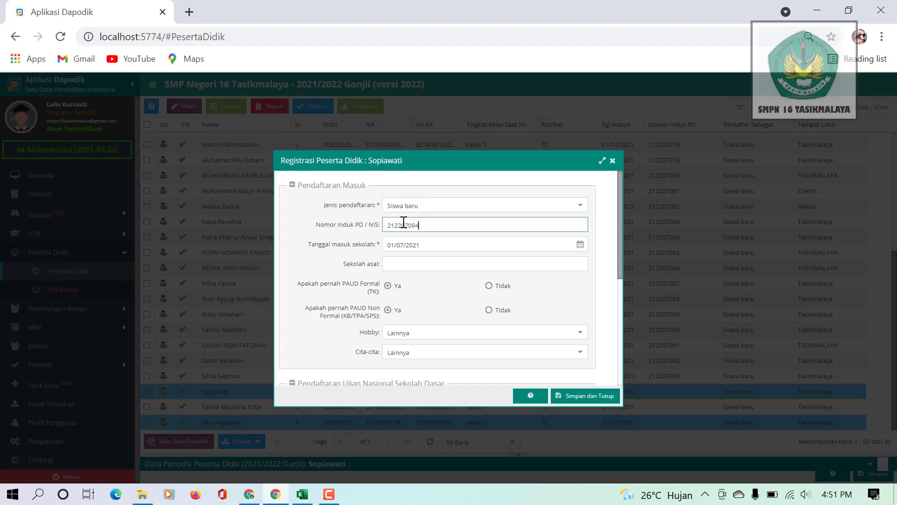
left_click(581, 398)
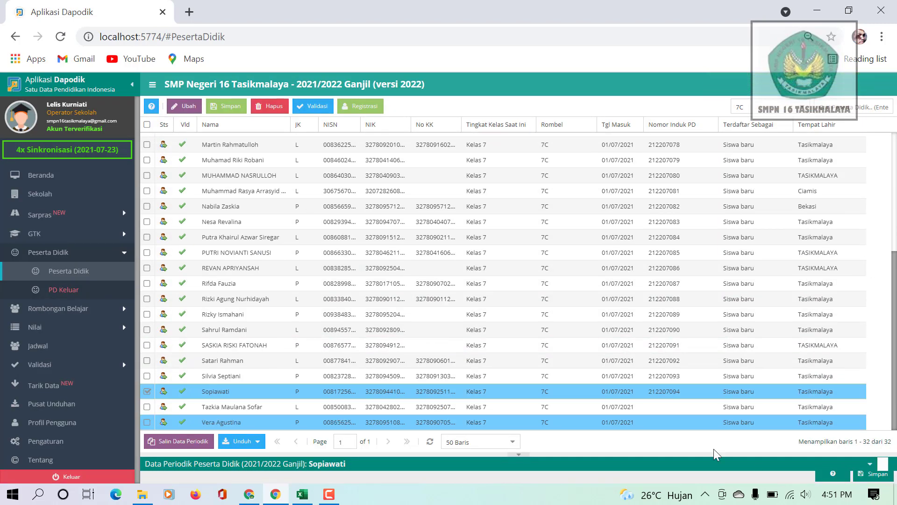
- Fill in the following NIS in the registration form of the thirty-first student in the 7C list and save it
left_click(668, 404)
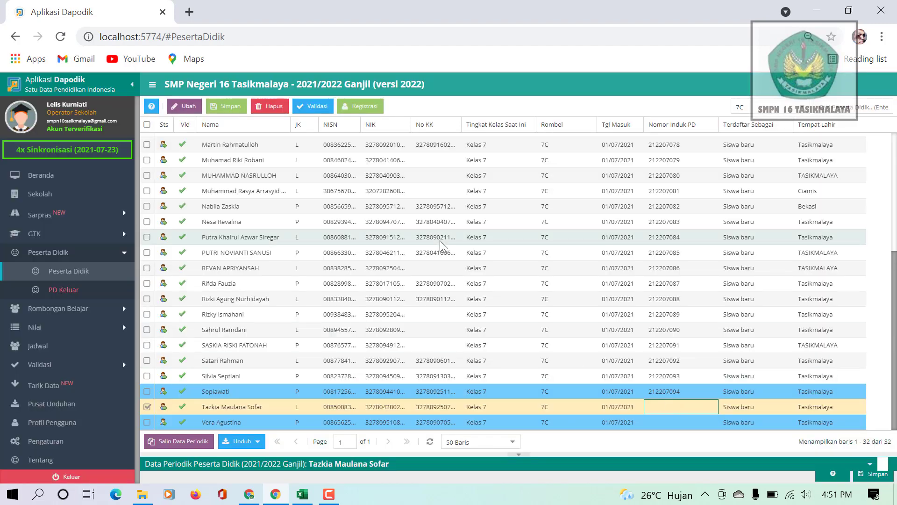
left_click(365, 106)
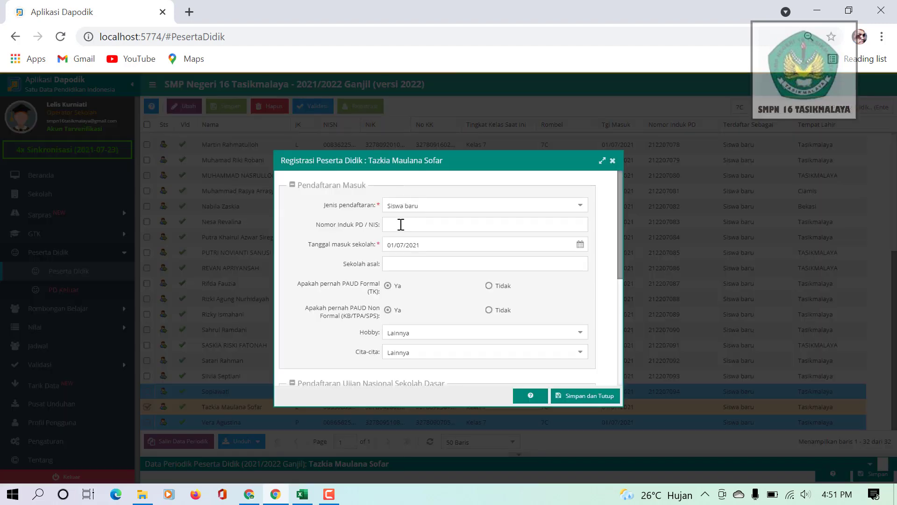
left_click(400, 224)
type("212207064")
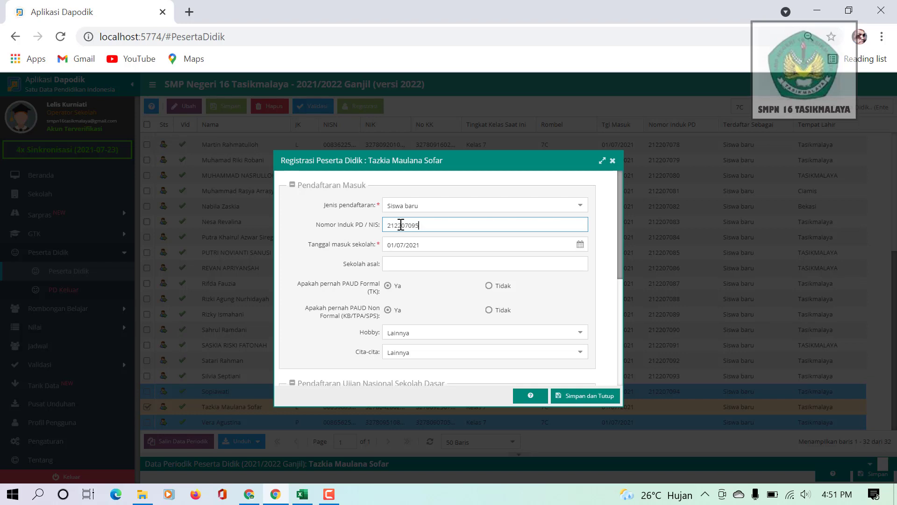
left_click(578, 398)
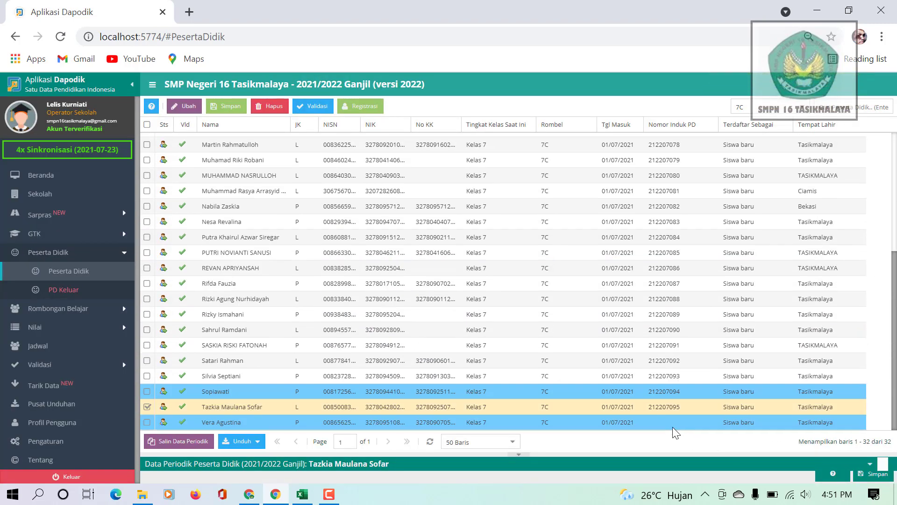
- Enter the next consecutive NIS for the last student in the 7C list, copy the number for reuse and save the registration
left_click(660, 421)
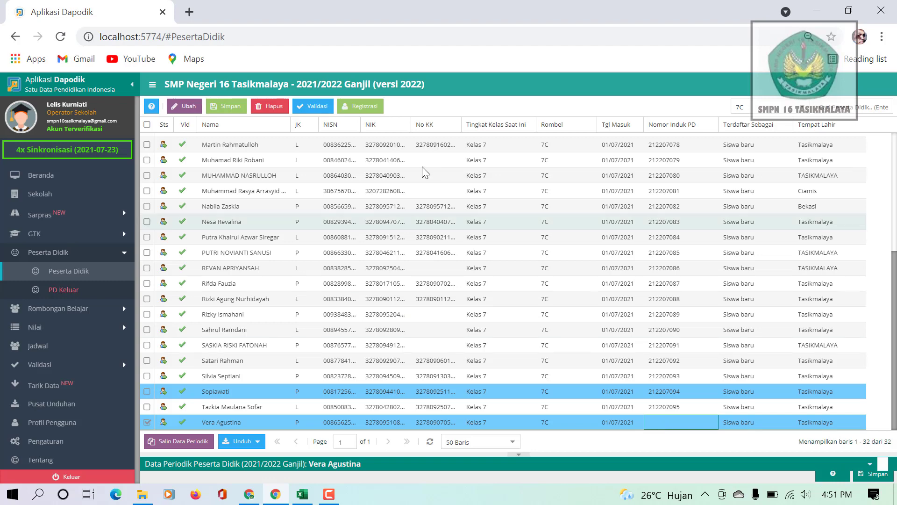
left_click(363, 106)
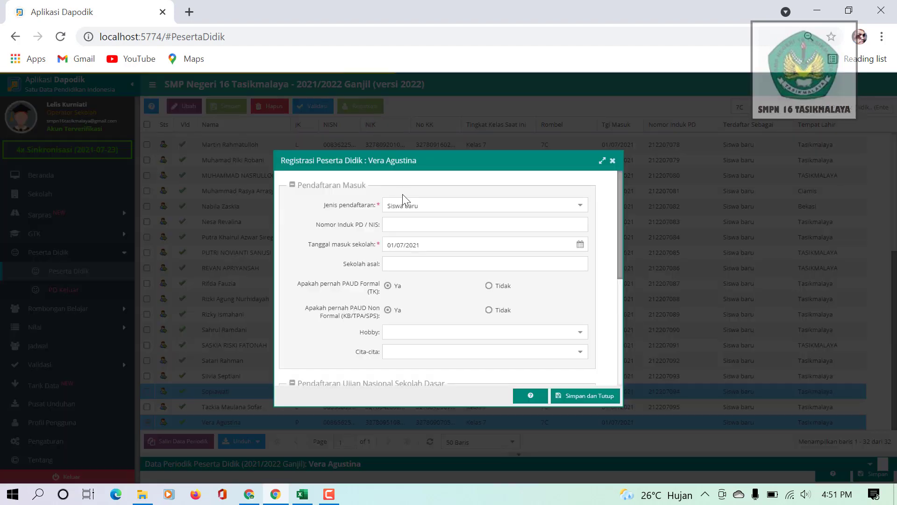
left_click(413, 225)
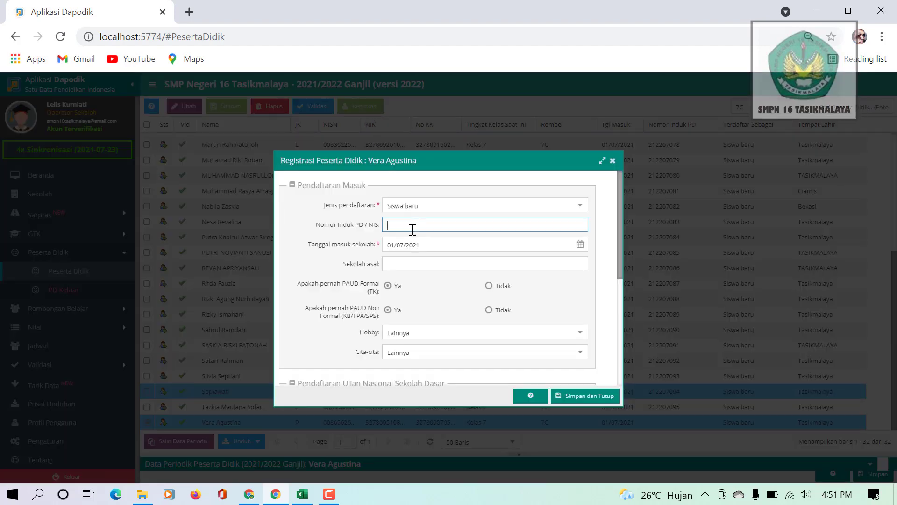
type("212207094")
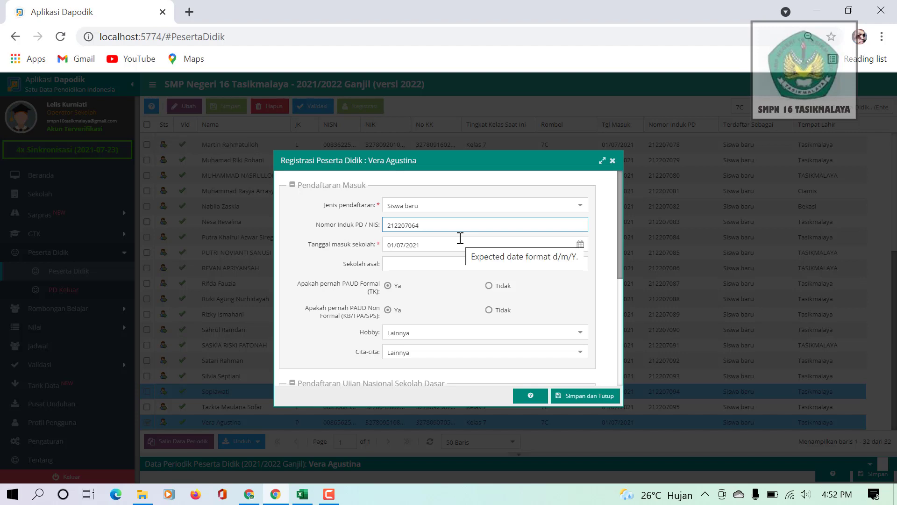
key("BackSpace")
key("BackSpace")
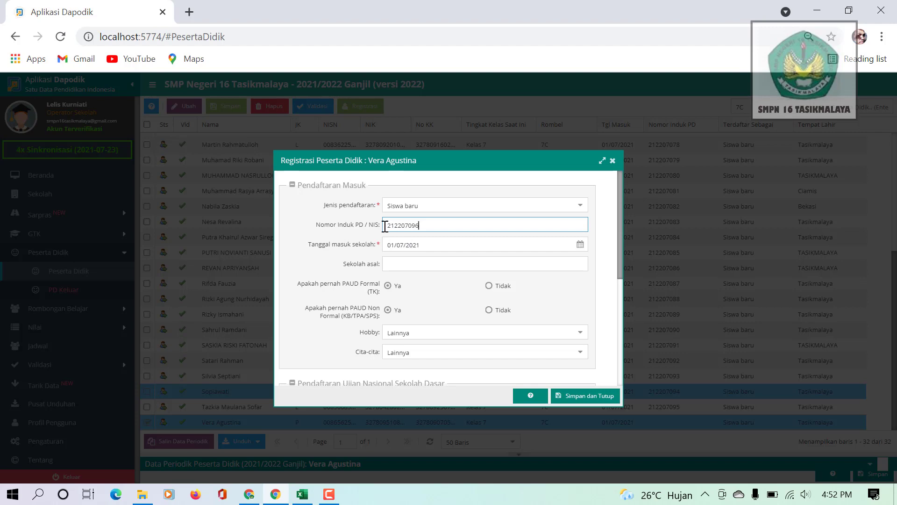
left_click_drag(384, 226, 452, 226)
key("ctrl+c")
left_click(590, 396)
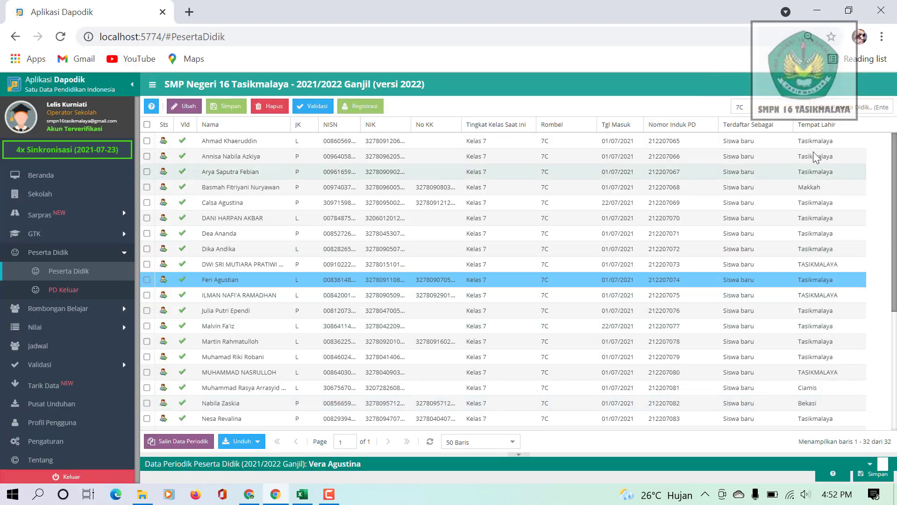
- Filter the student list to class 7D and save the next consecutive NIS in the first student's registration
left_click(808, 112)
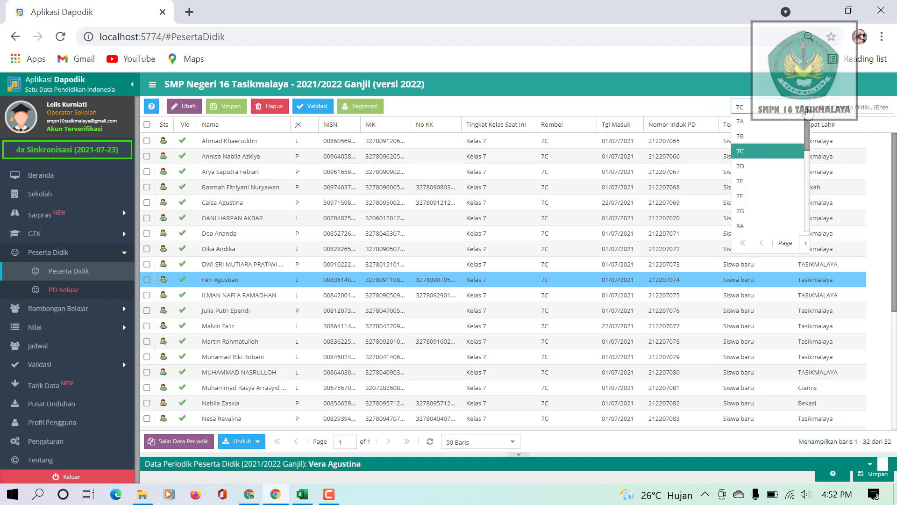
left_click(763, 168)
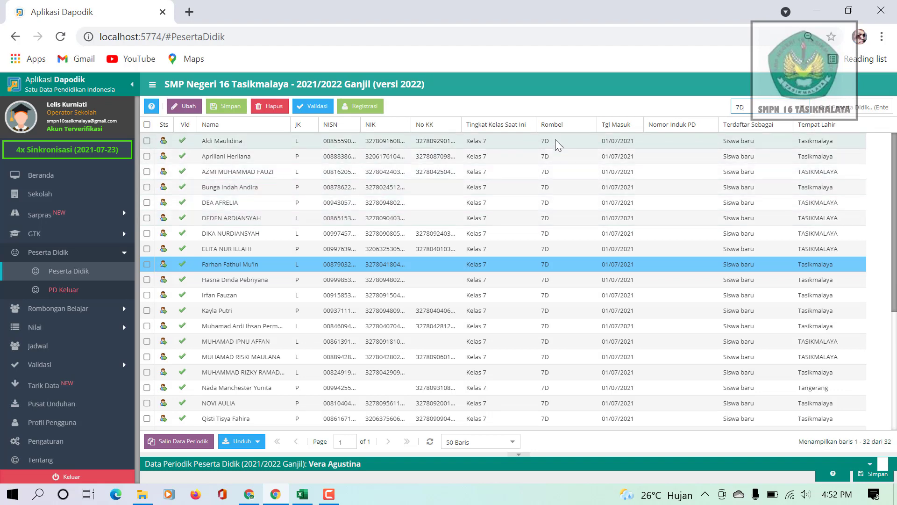
left_click(413, 140)
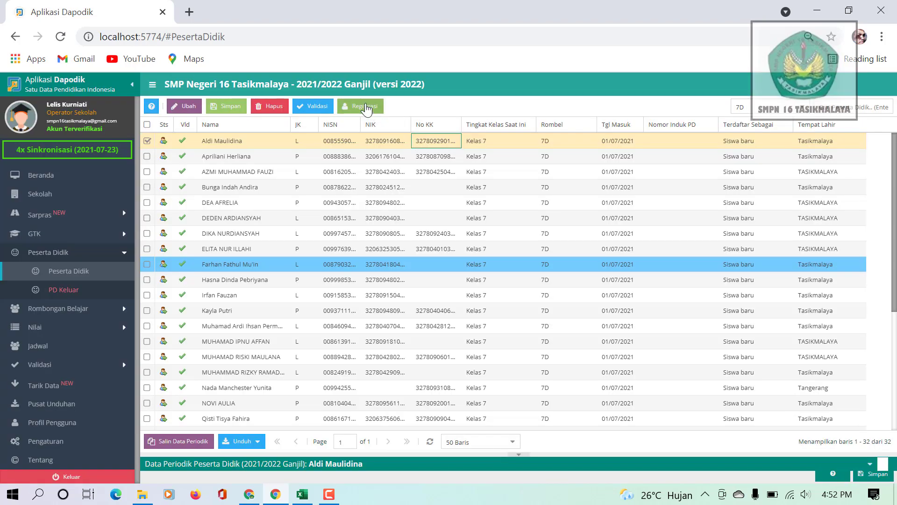
left_click(365, 106)
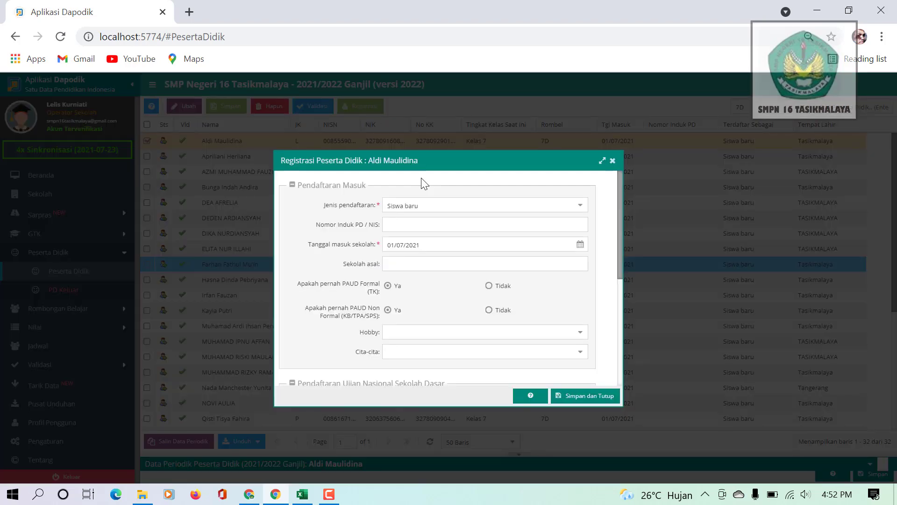
left_click(401, 228)
key("ctrl+v")
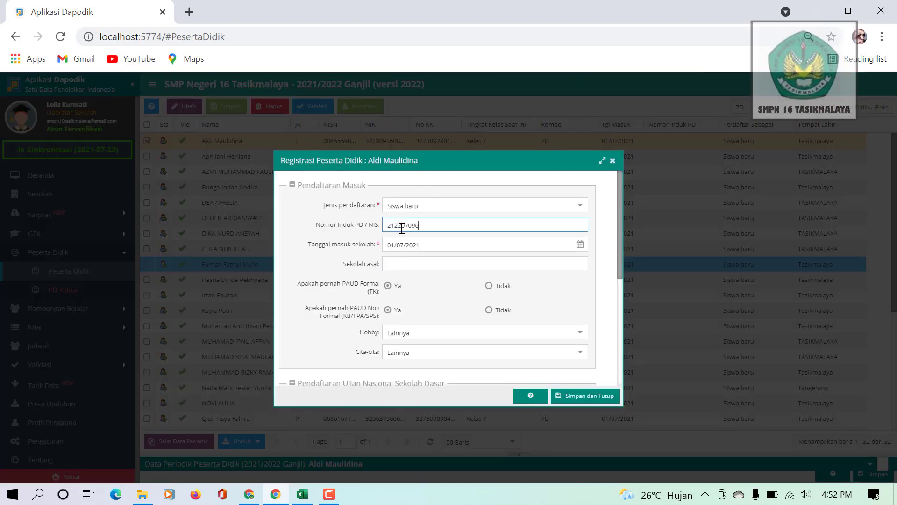
type("7")
left_click(586, 396)
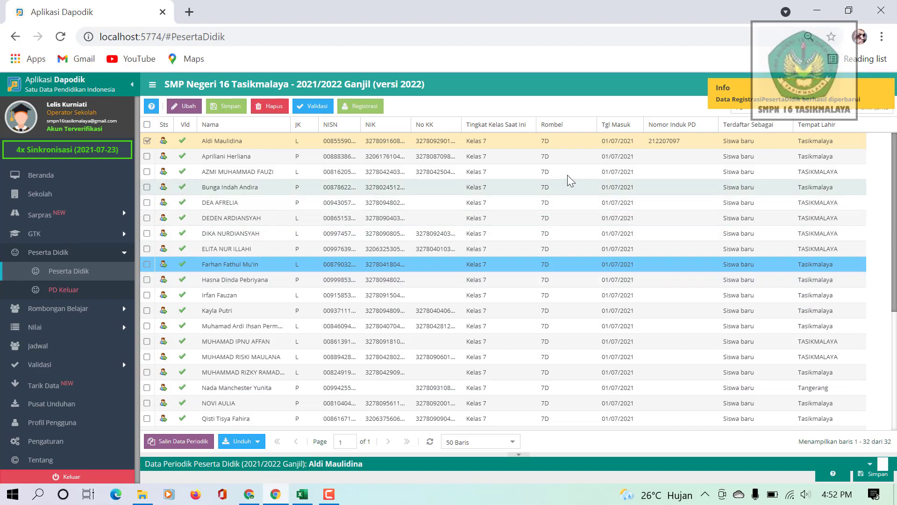
- Record the following Nomor Induk PD / NIS in the second 7D student's registration, reusing the copied number with its ending adjusted, and save it
left_click(555, 152)
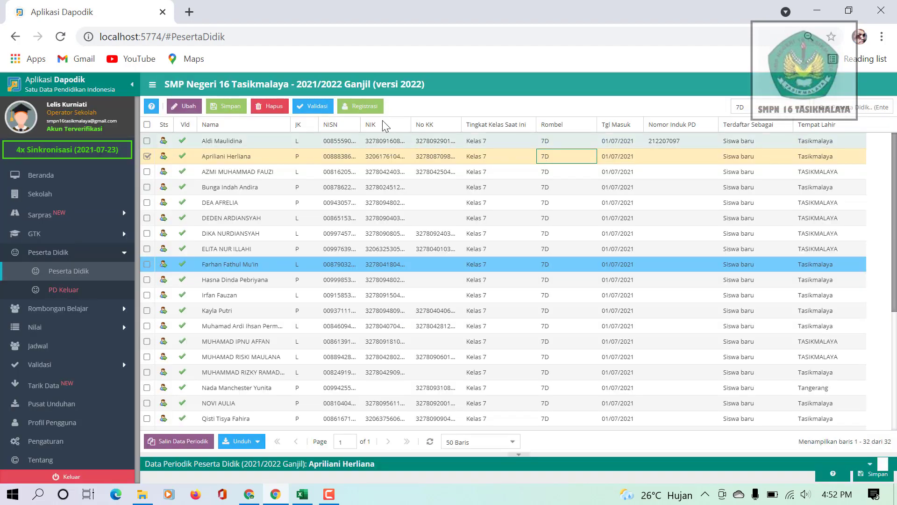
left_click(361, 108)
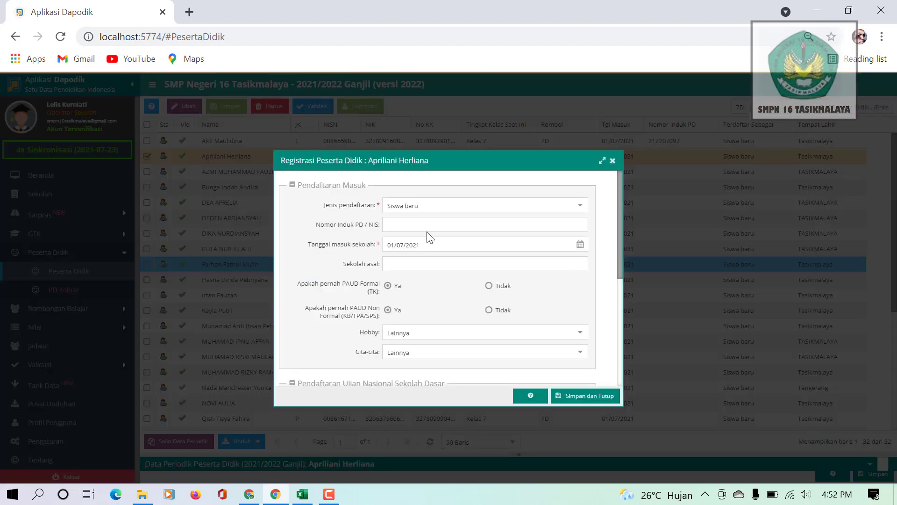
left_click(415, 226)
key("ctrl+v")
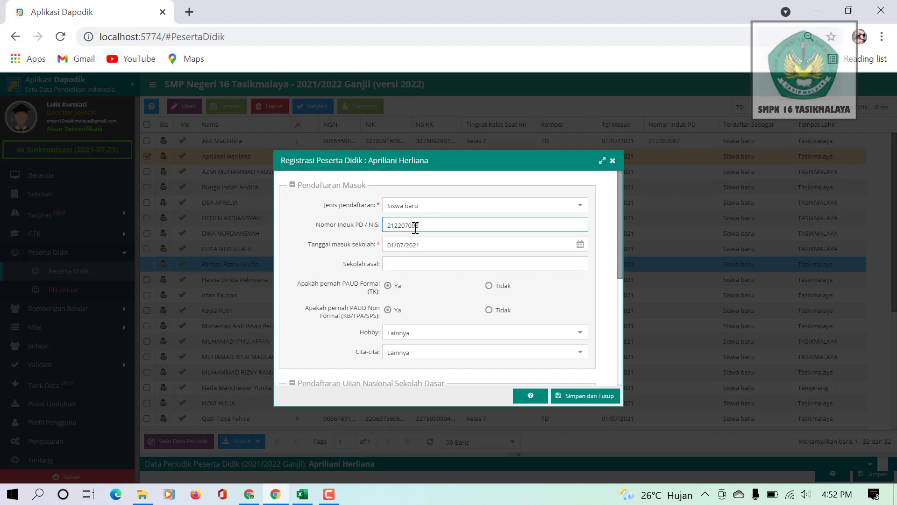
left_click(578, 396)
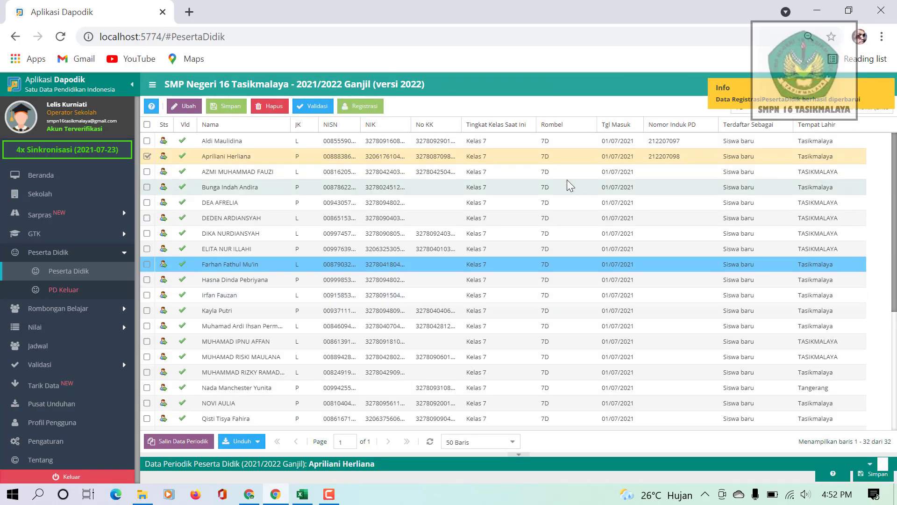
- Add the next consecutive NIS to the registration of the third student in the 7D list and save it
left_click(556, 172)
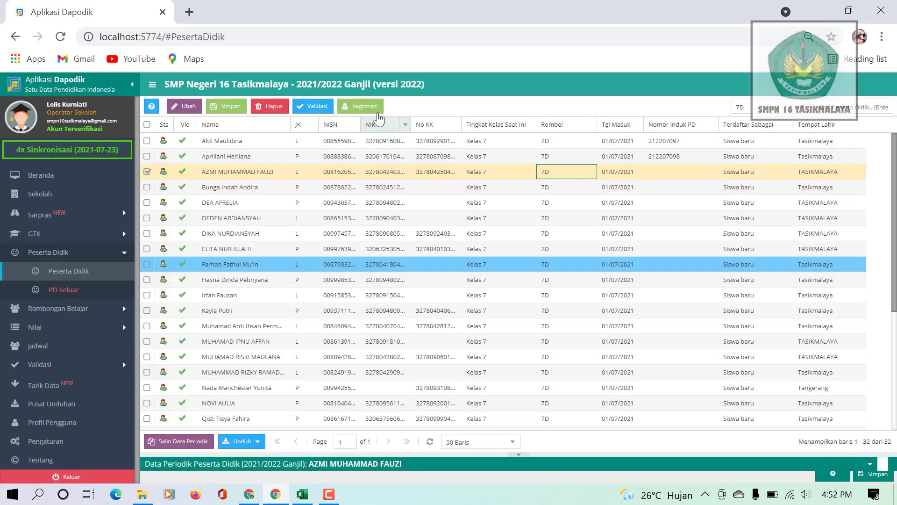
left_click(366, 108)
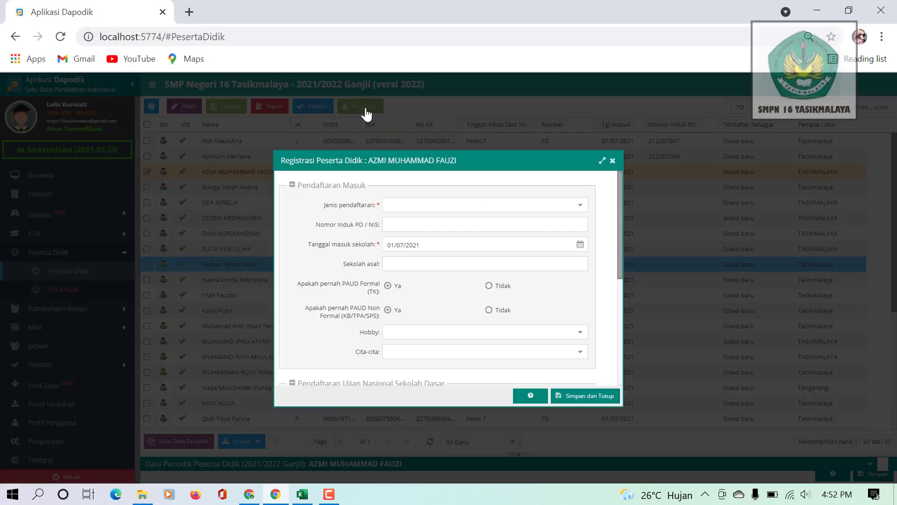
left_click(402, 224)
key("ctrl+v")
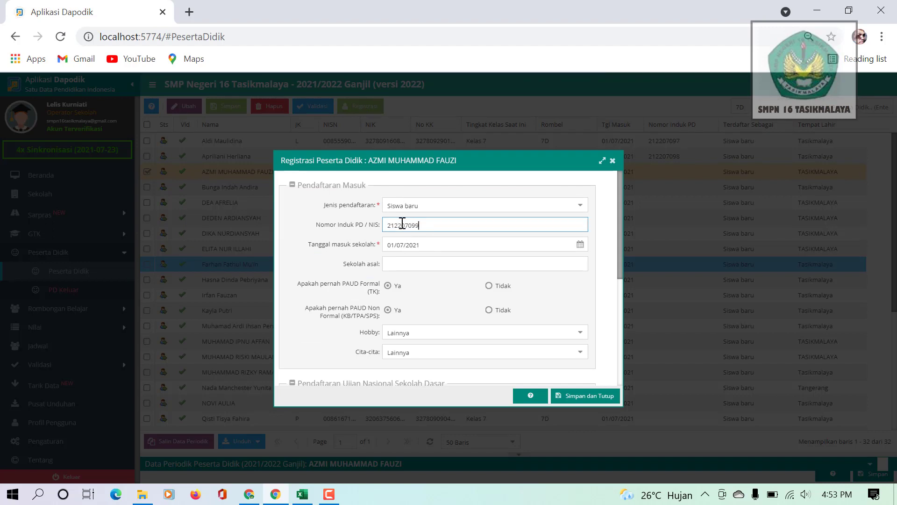
left_click(590, 398)
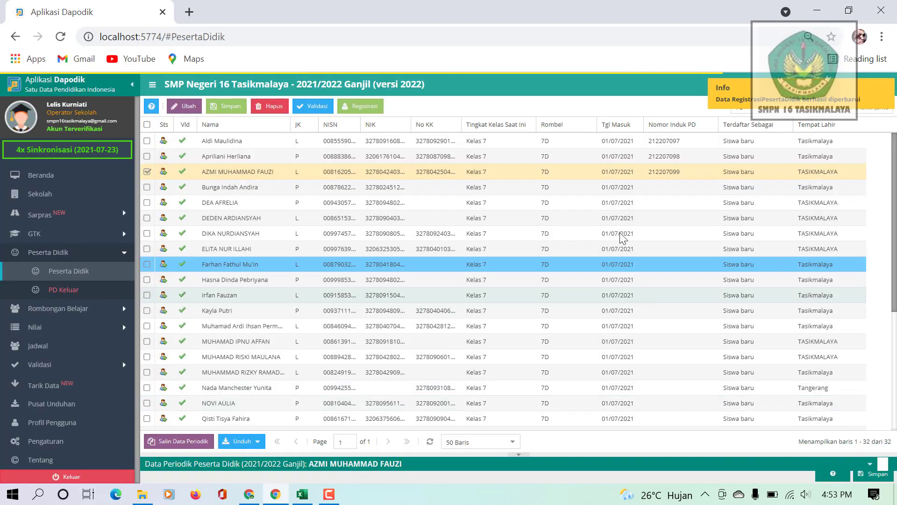
- Enter the next consecutive NIS for the fourth student in the 7D list, copy the new number and save the registration
left_click(572, 186)
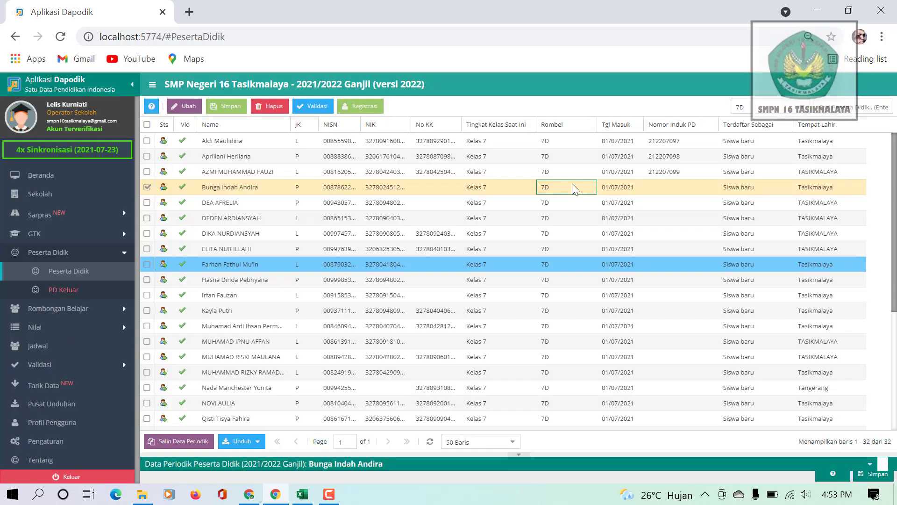
left_click(365, 106)
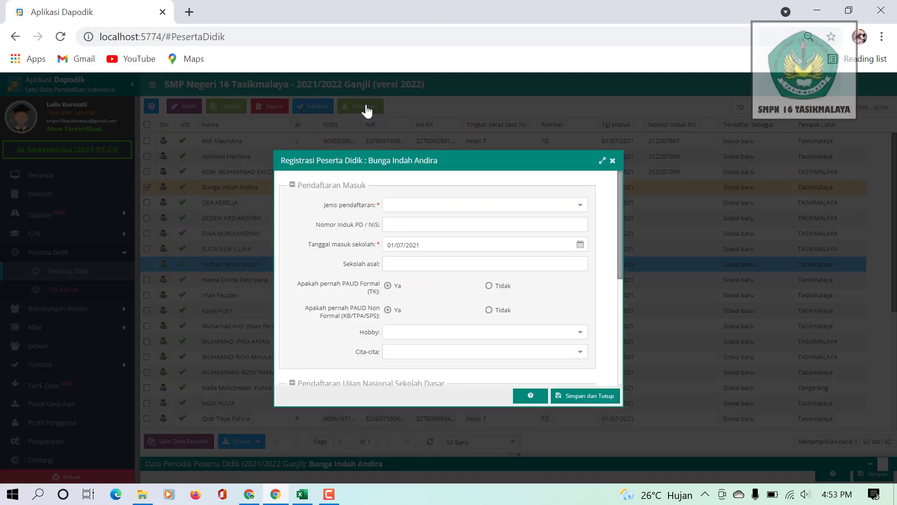
left_click(409, 225)
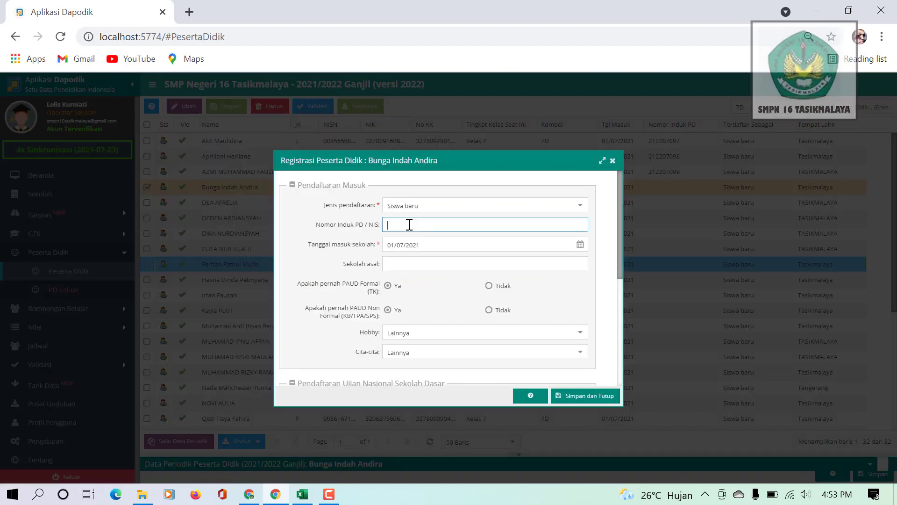
key("ctrl+v")
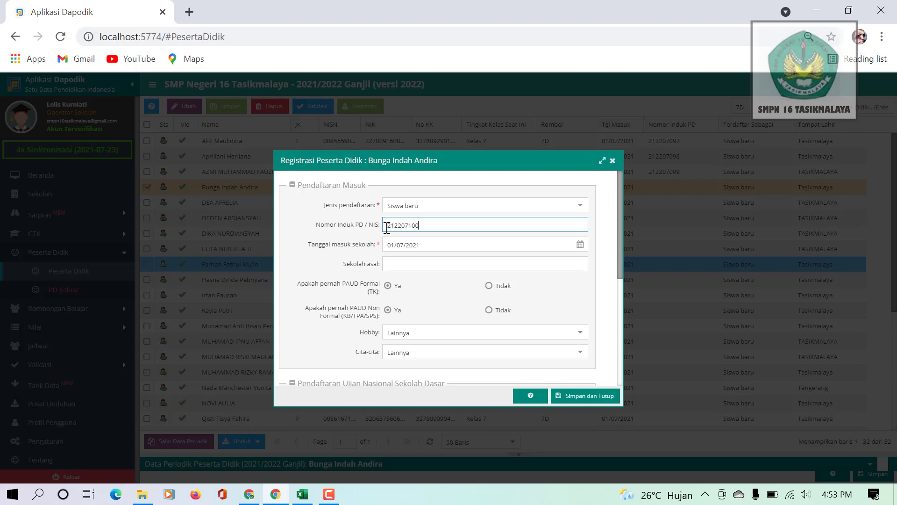
left_click_drag(387, 227, 434, 227)
key("ctrl+c")
left_click(588, 396)
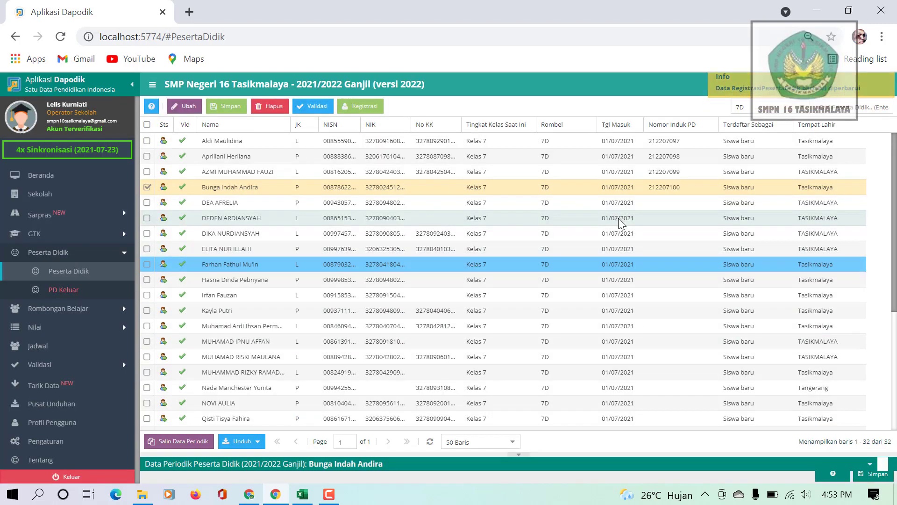
- Paste the copied NIS into the fifth 7D student's registration, adjust its ending to the next consecutive number and save it
left_click(653, 204)
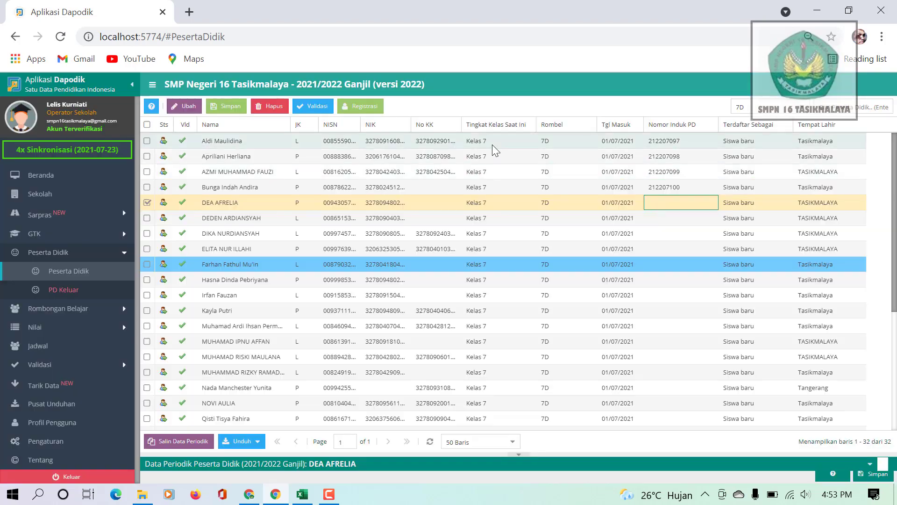
left_click(372, 106)
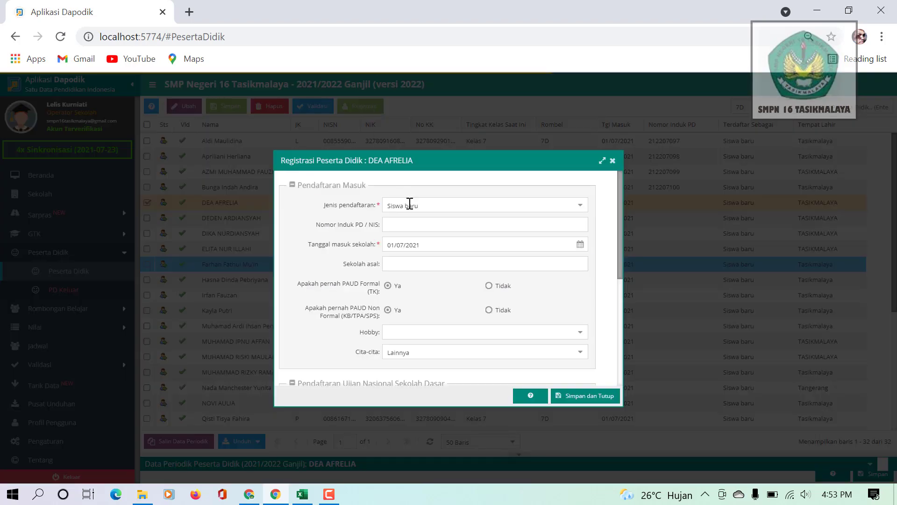
left_click(407, 223)
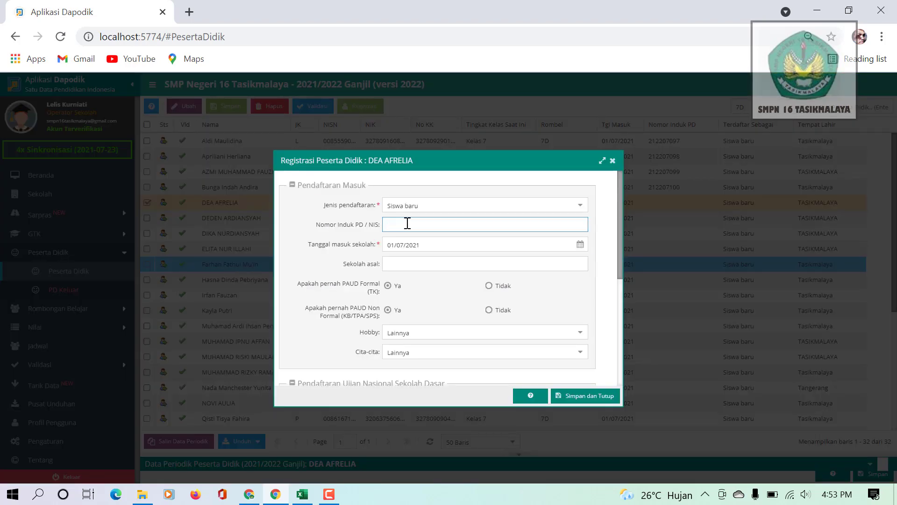
key("ctrl+v")
left_click(572, 396)
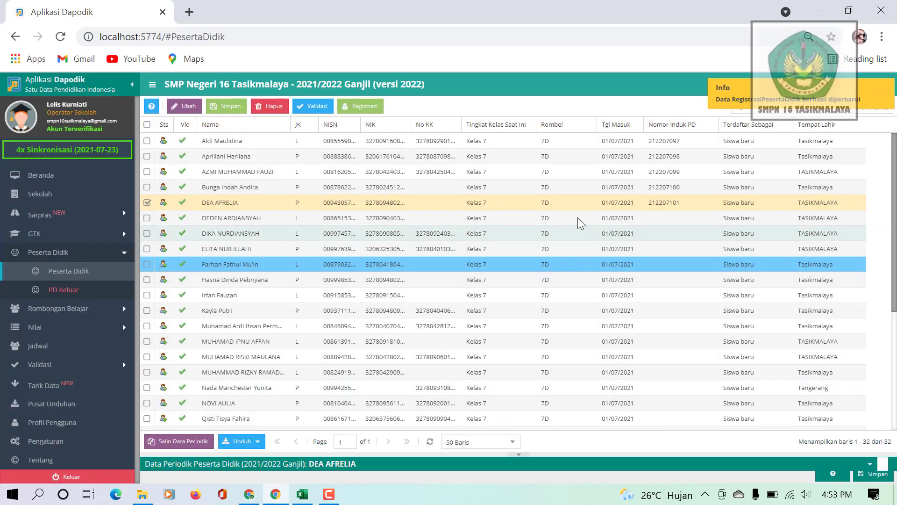
- Record the next consecutive Nomor Induk PD / NIS in the registration of the sixth student in the 7D list and save it
left_click(570, 216)
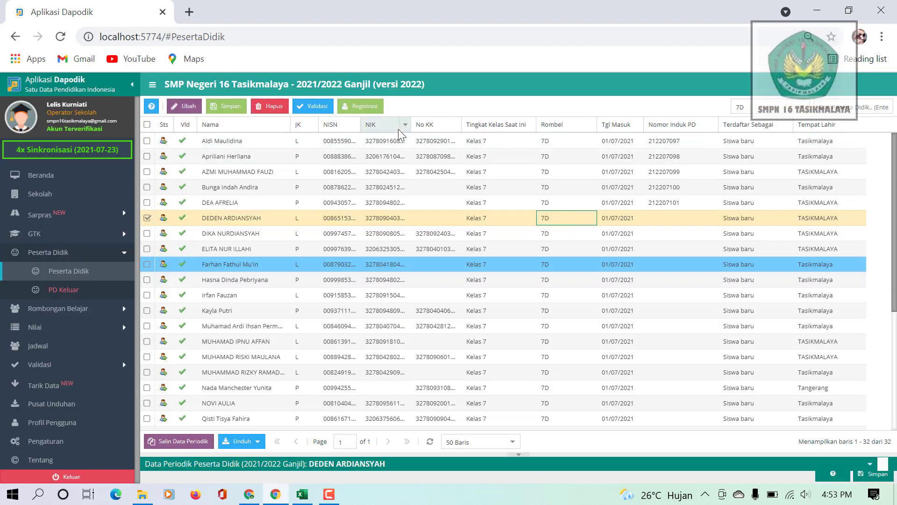
left_click(365, 107)
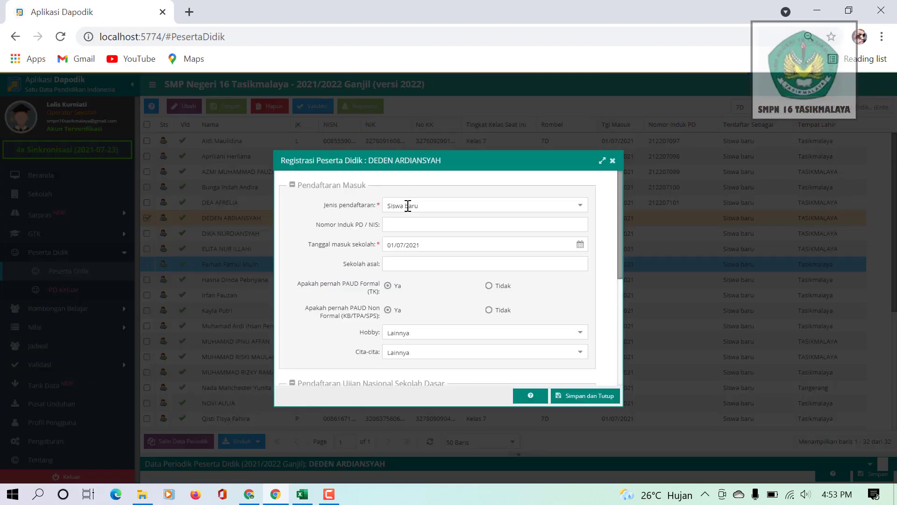
left_click(399, 228)
key("ctrl+v")
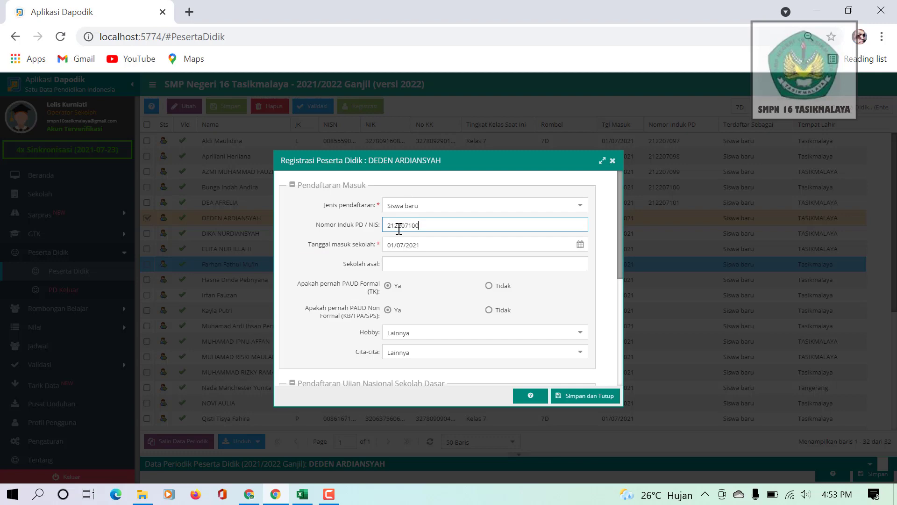
type("2")
left_click(595, 397)
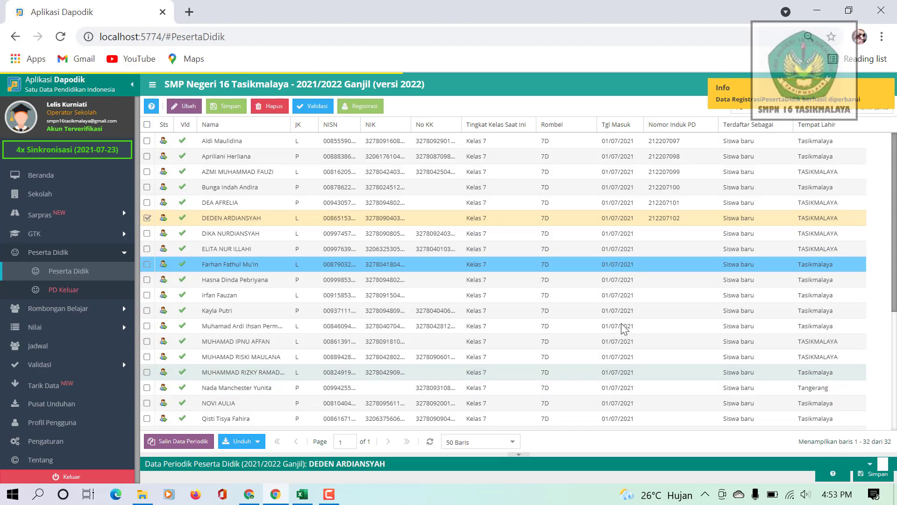
- Fill in the seventh 7D student's registration with the copied NIS, its last digit raised to the next number, and save
left_click(575, 238)
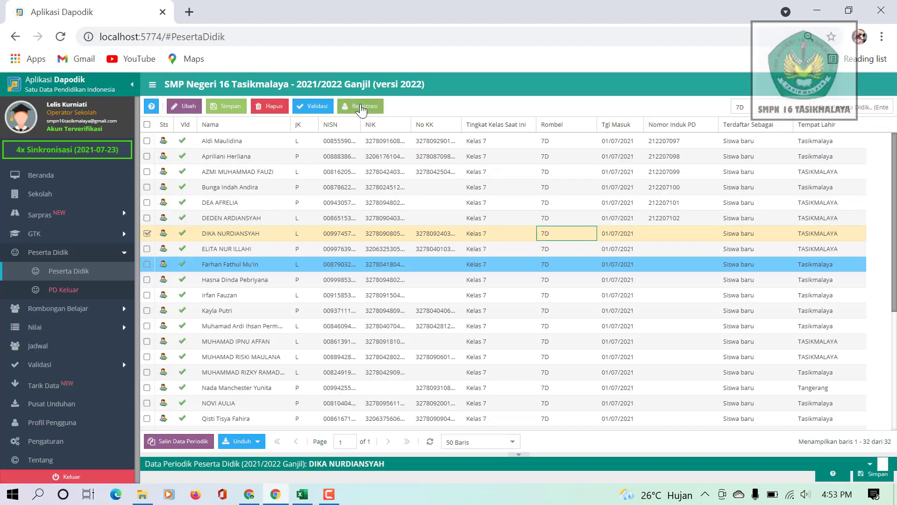
left_click(367, 108)
left_click(409, 224)
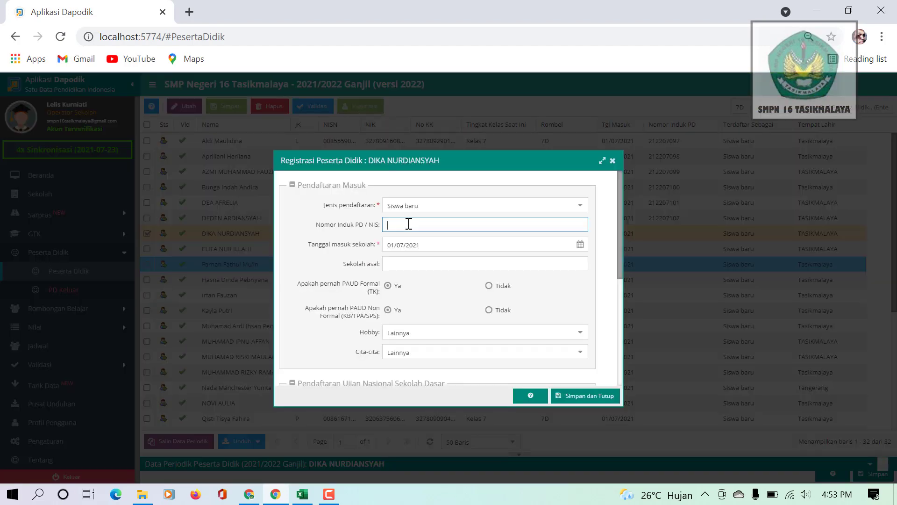
key("ctrl+v")
key("BackSpace")
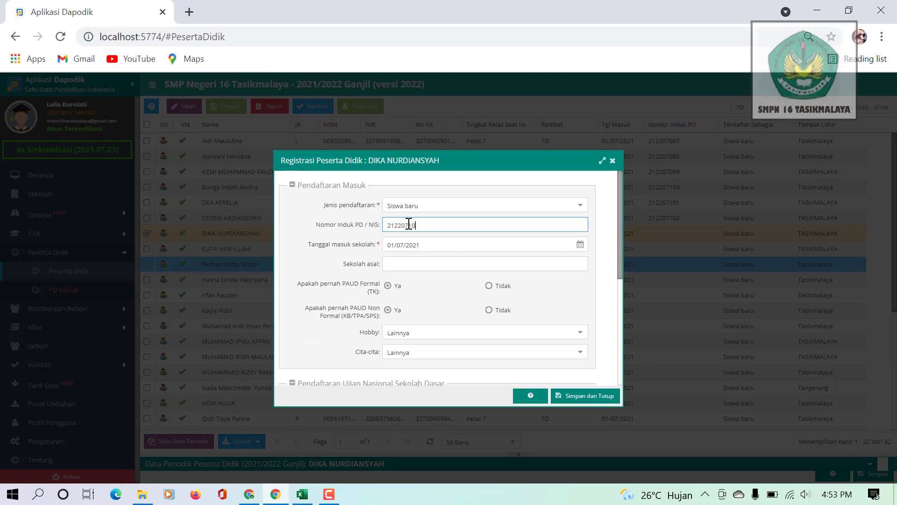
left_click(581, 397)
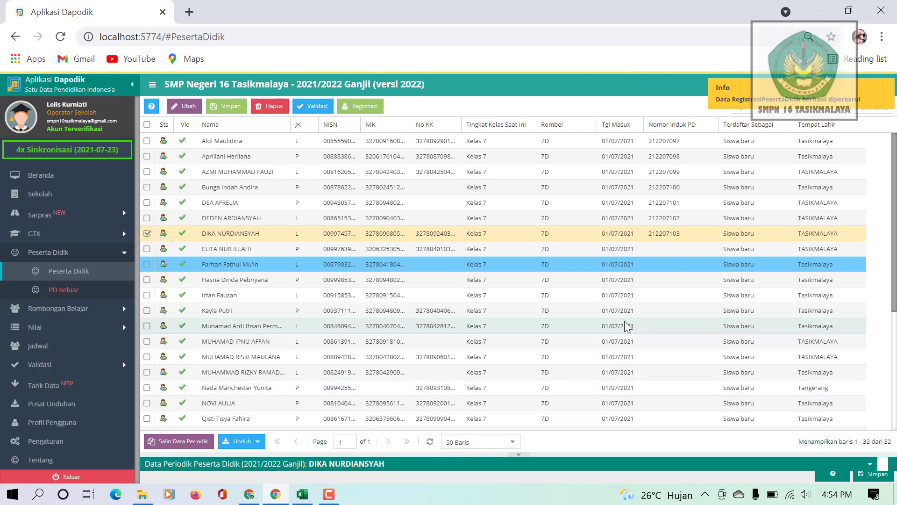
- Add the next consecutive NIS to the registration of the eighth student in the 7D list and save it
left_click(556, 247)
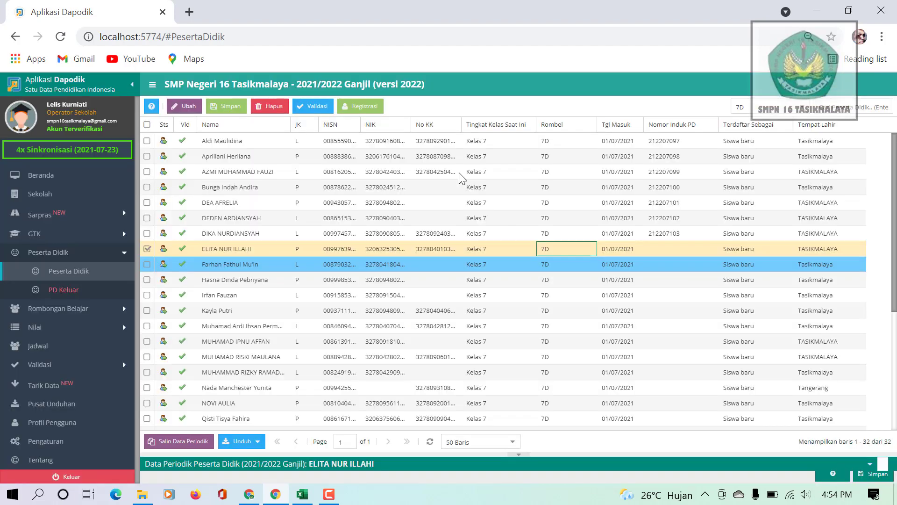
left_click(361, 106)
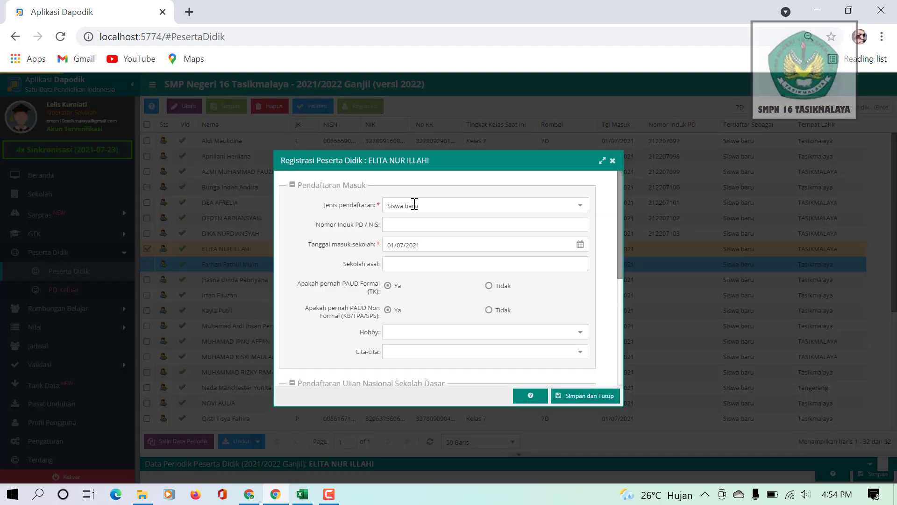
left_click(410, 225)
key("ctrl+v")
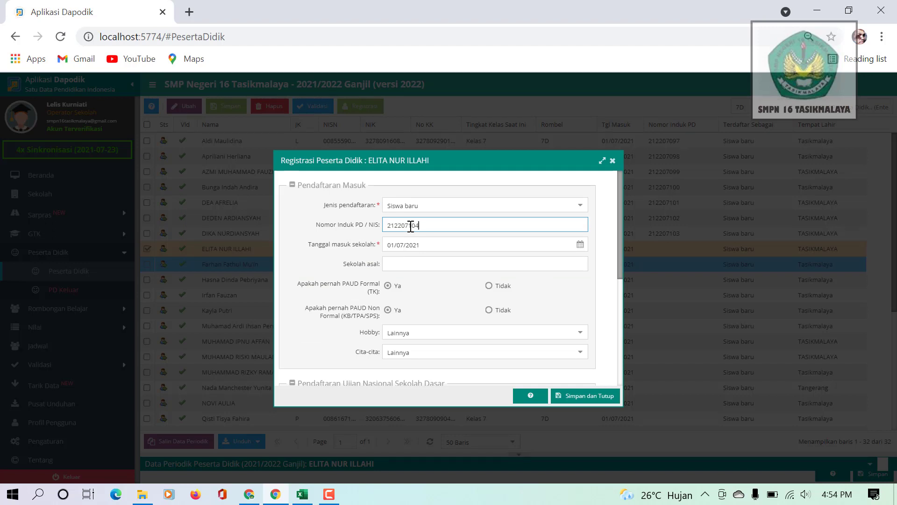
left_click(575, 397)
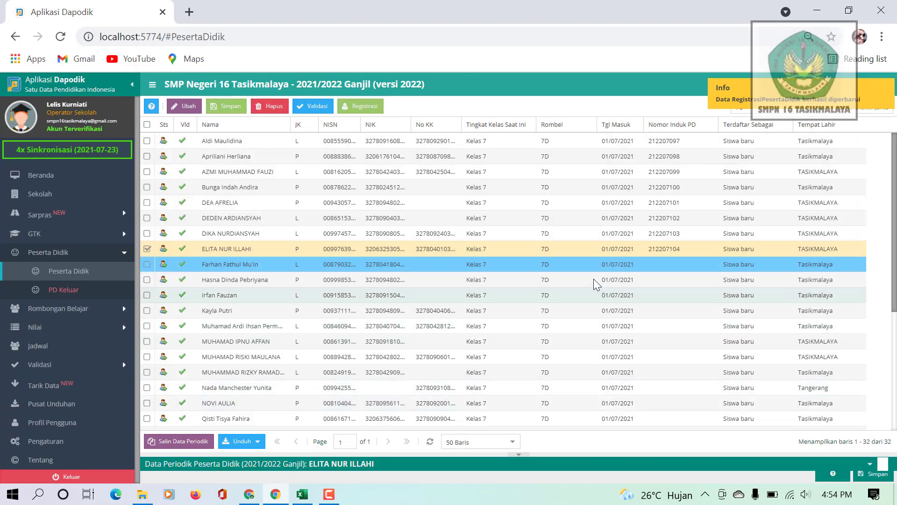
- Enter the following NIS in the registration of the ninth 7D student, the blue-highlighted row, and save it
left_click(570, 263)
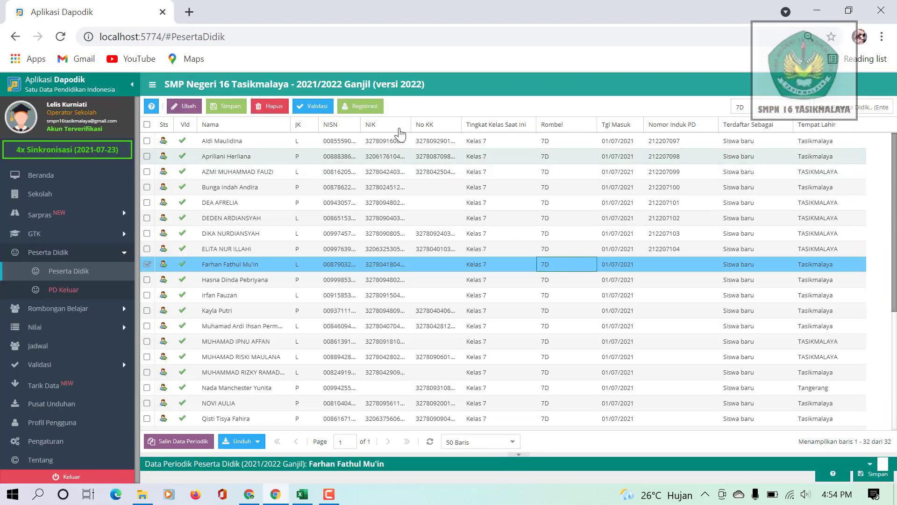
left_click(367, 106)
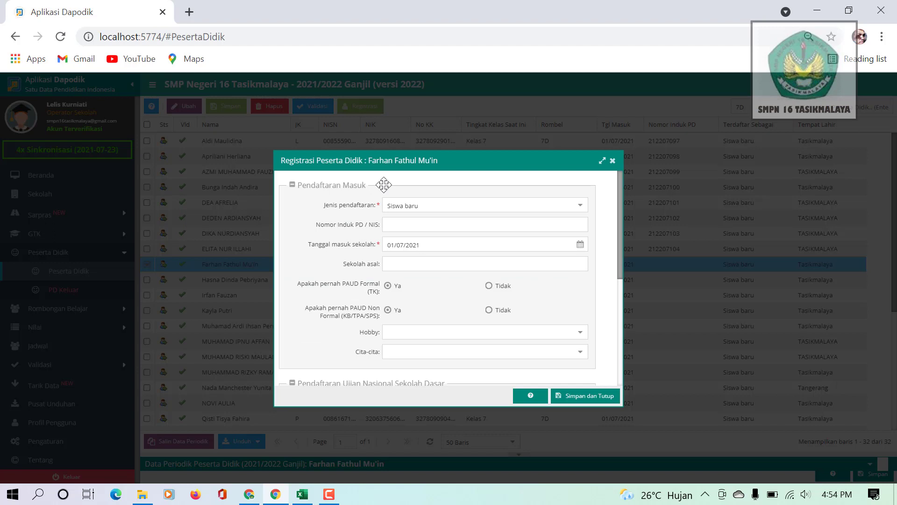
left_click(398, 223)
key("ctrl+v")
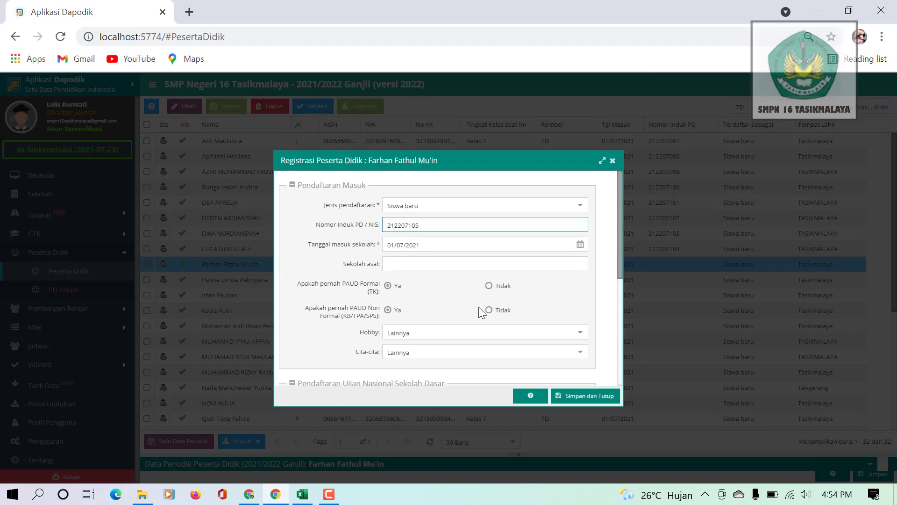
left_click(575, 397)
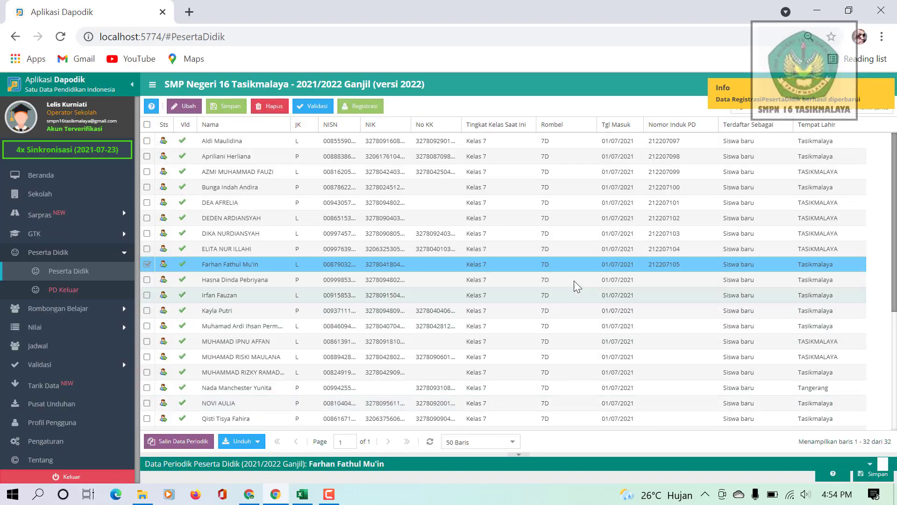
- Record the next consecutive NIS for the tenth student in the 7D list by adjusting the copied number's last digit, and save it
left_click(569, 278)
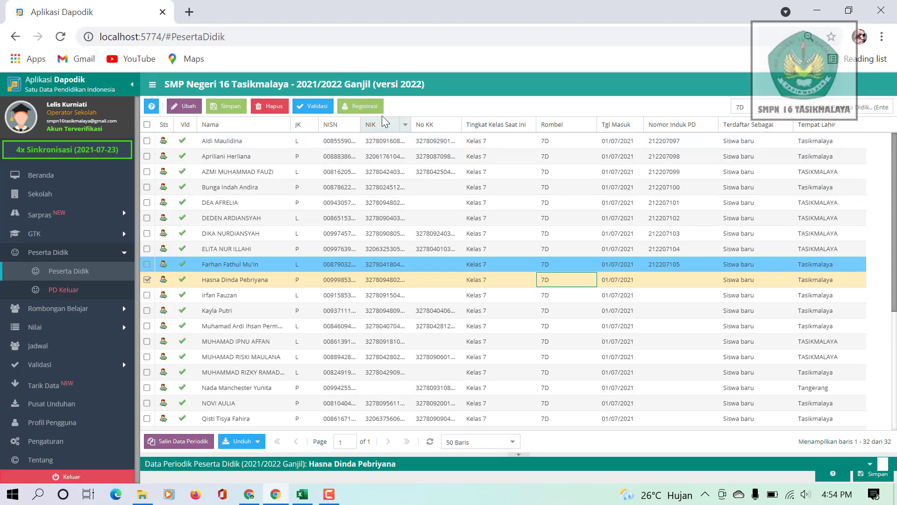
left_click(369, 107)
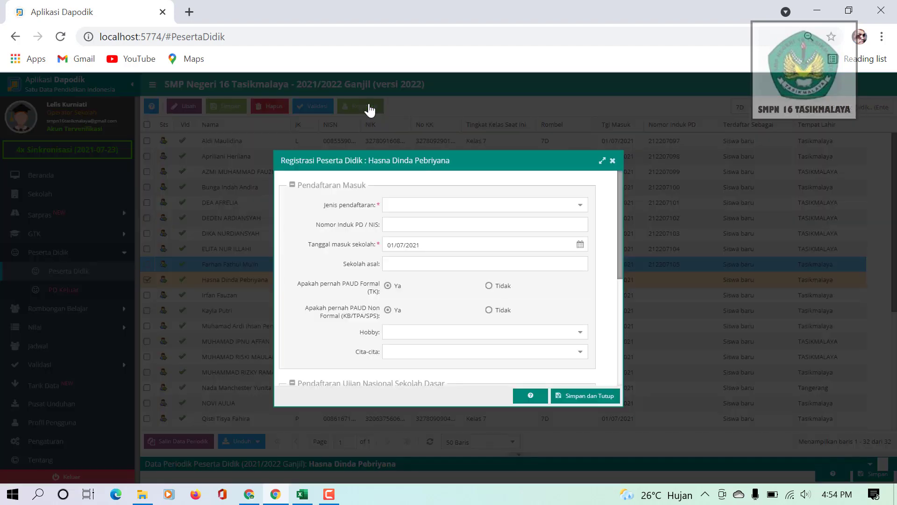
left_click(398, 223)
key("ctrl+v")
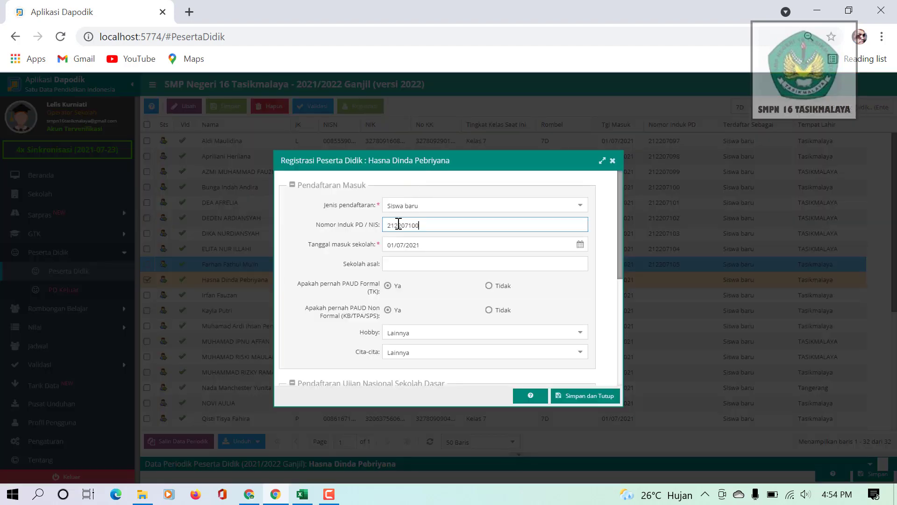
key("BackSpace")
left_click(574, 398)
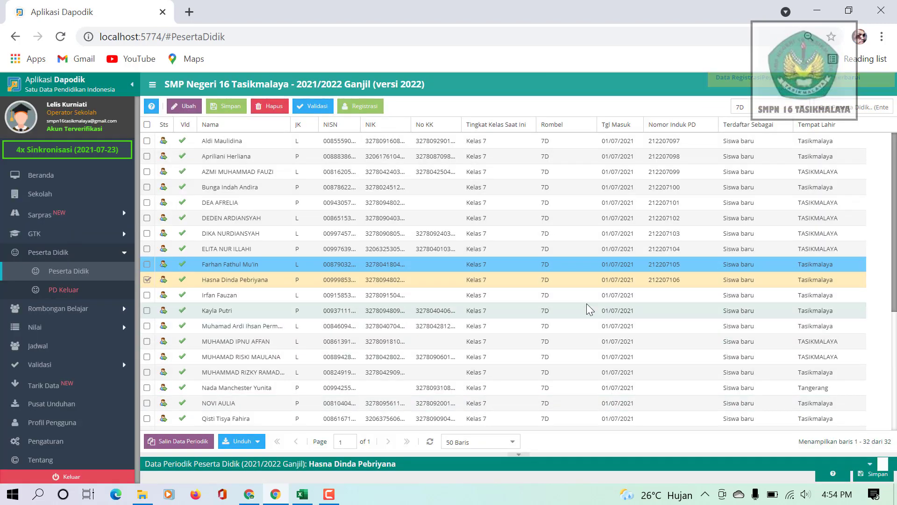
- Set the Nomor Induk PD / NIS of the eleventh 7D student to the next consecutive number and save the registration
left_click(576, 294)
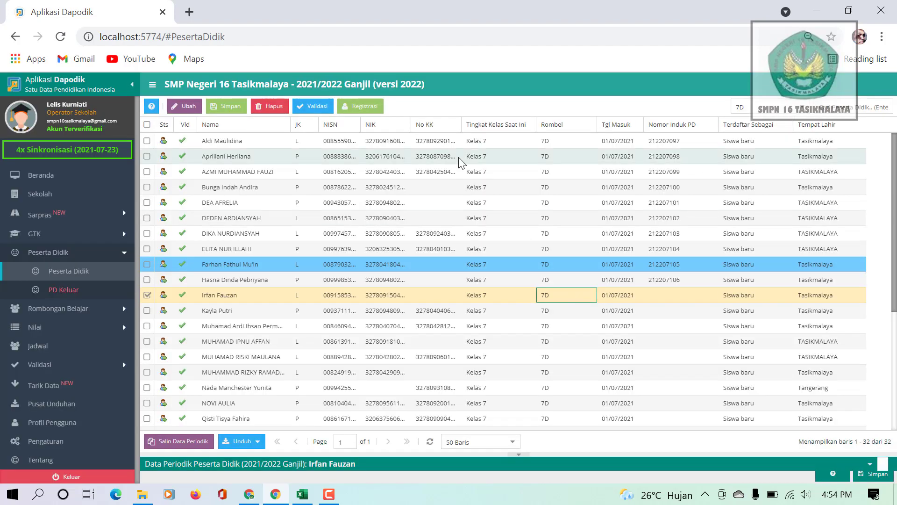
left_click(372, 109)
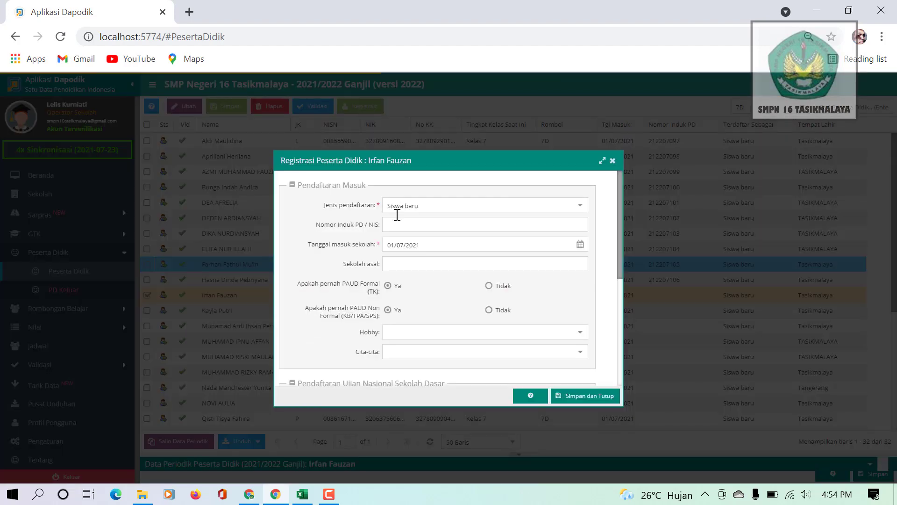
left_click(406, 224)
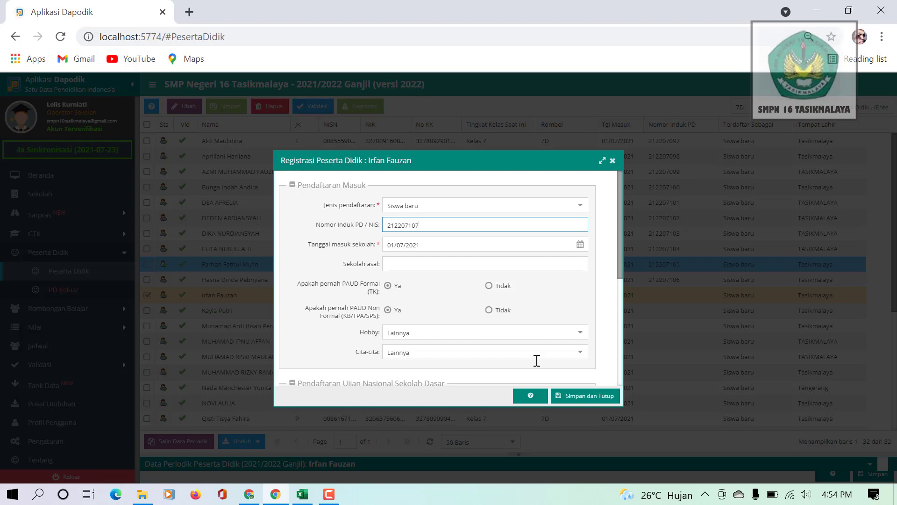
left_click(582, 396)
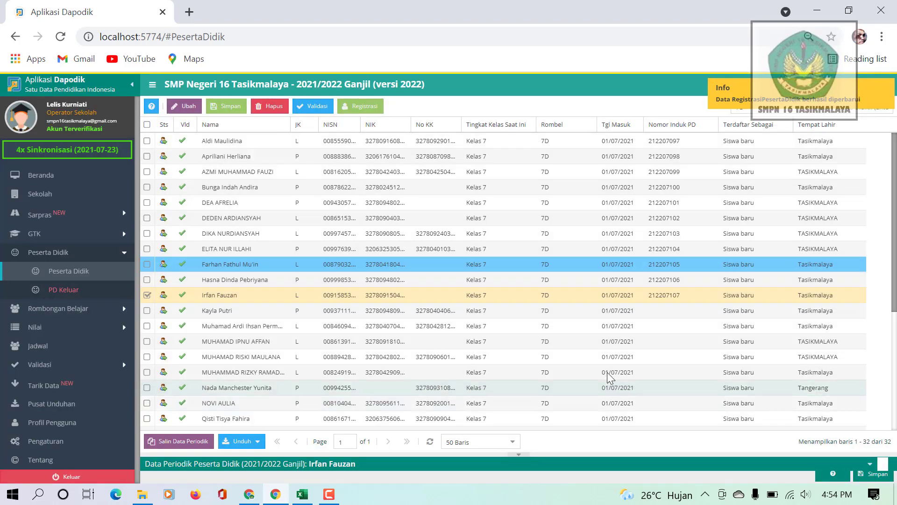
- Enter the next consecutive NIS in the registration of the twelfth student in the 7D list and save it
left_click(571, 312)
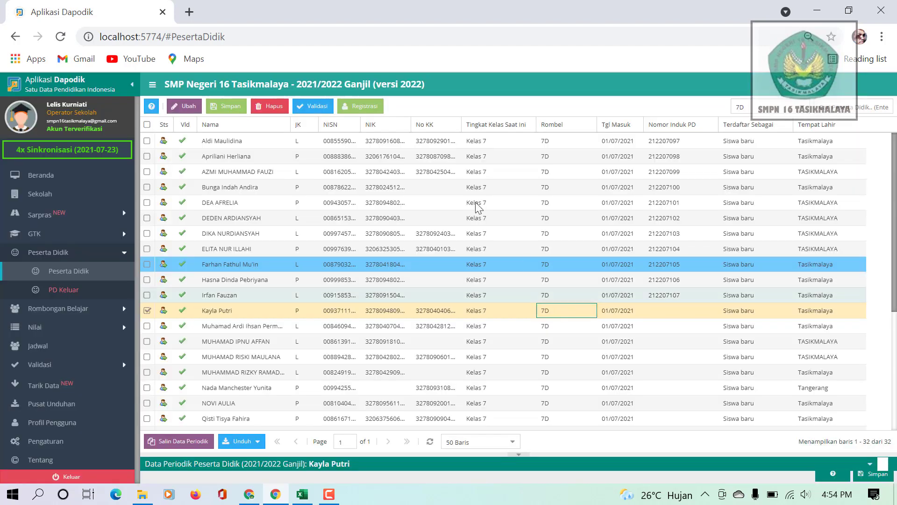
left_click(362, 107)
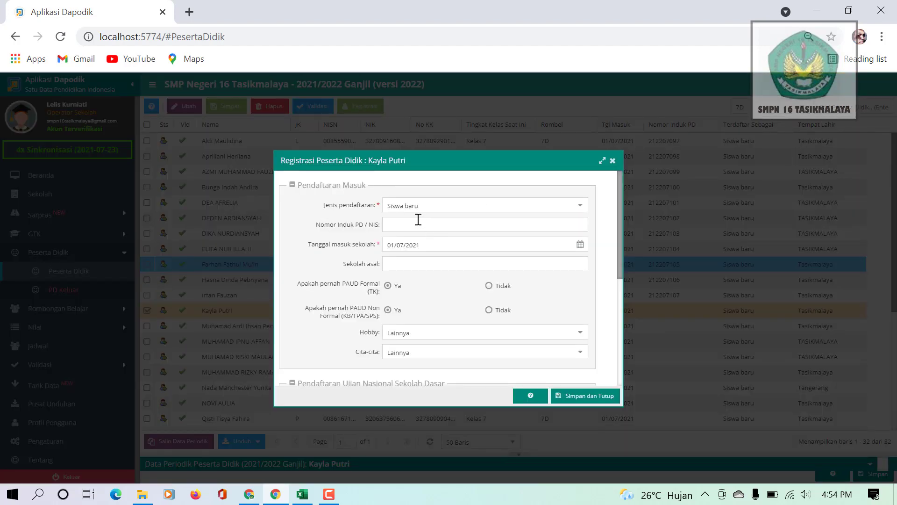
left_click(418, 219)
type("212207108")
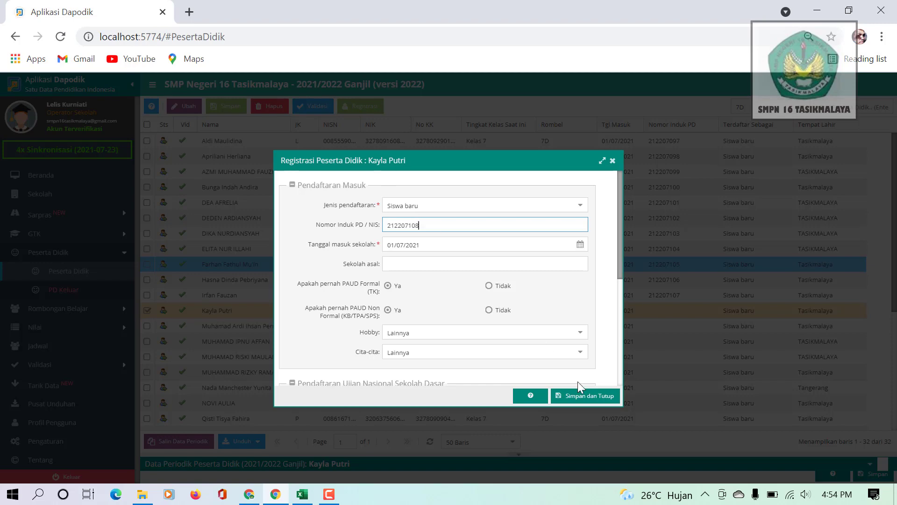
left_click(581, 395)
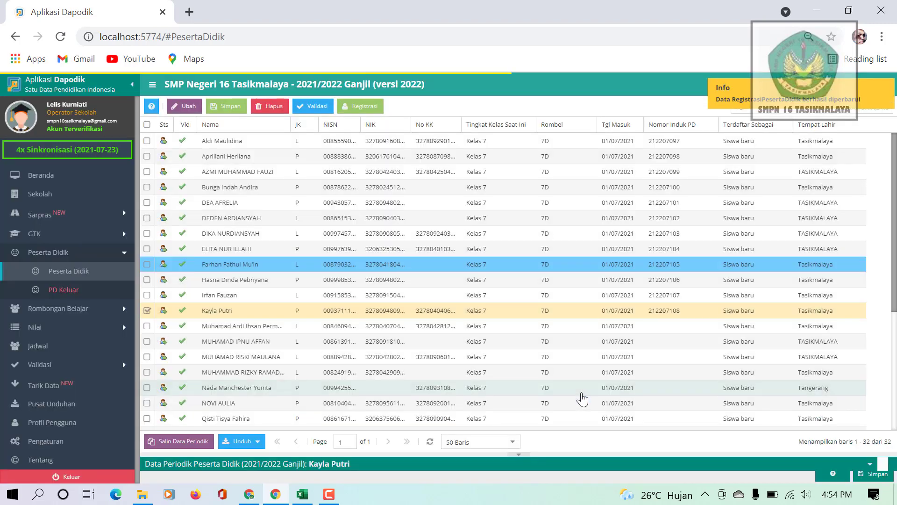
- Enter the next consecutive NIS in the registration of the thirteenth student in the 7D list and save it
left_click(578, 326)
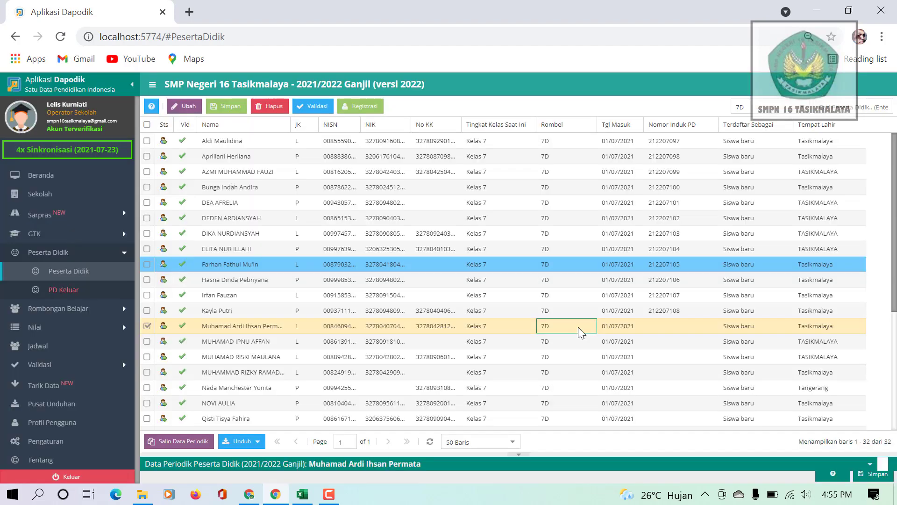
left_click(365, 106)
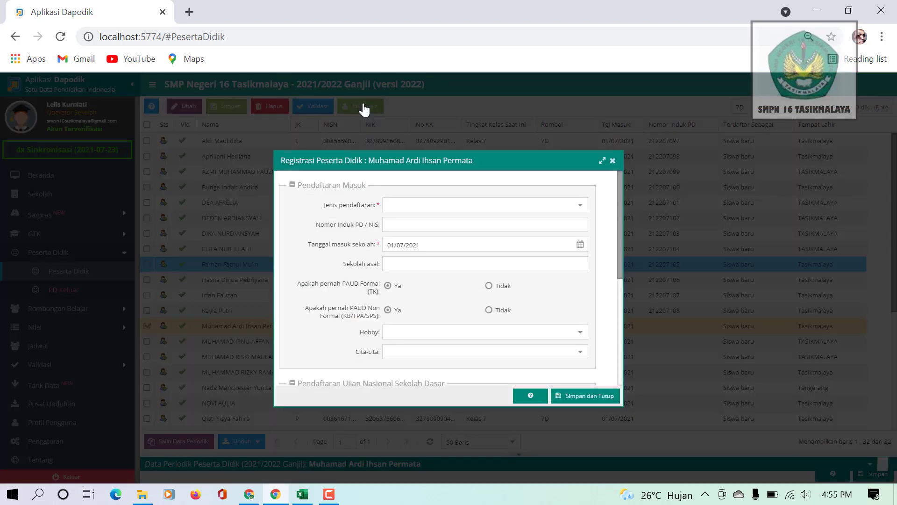
left_click(408, 224)
type("212207100")
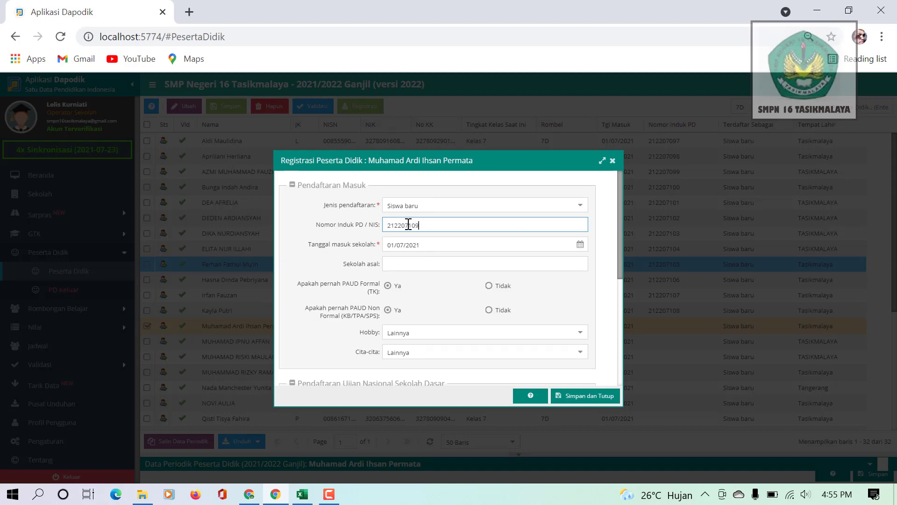
left_click(580, 397)
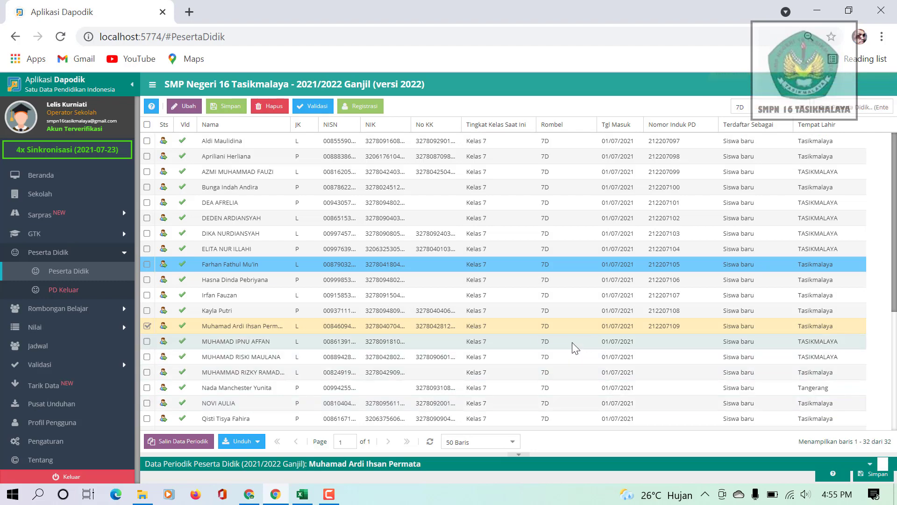
- Fill in the Nomor Induk PD / NIS of the fourteenth 7D student with the following number and save the registration
left_click(572, 342)
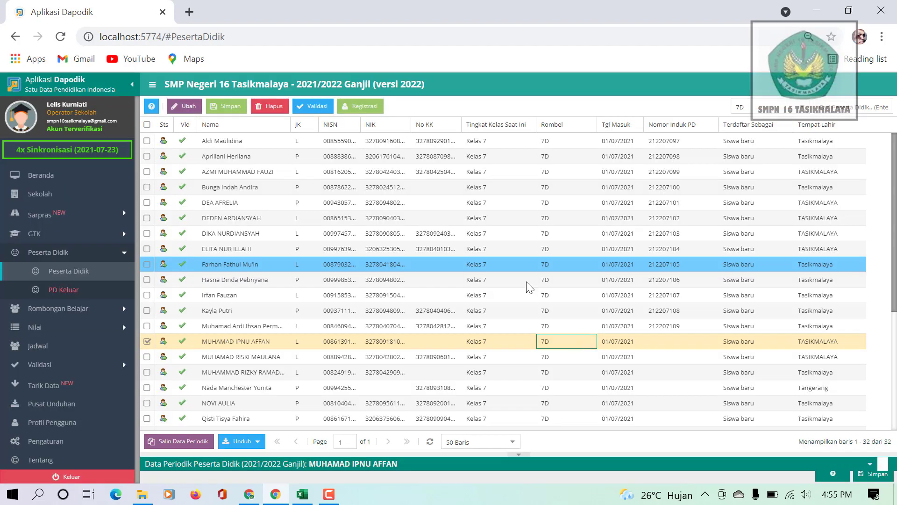
left_click(363, 106)
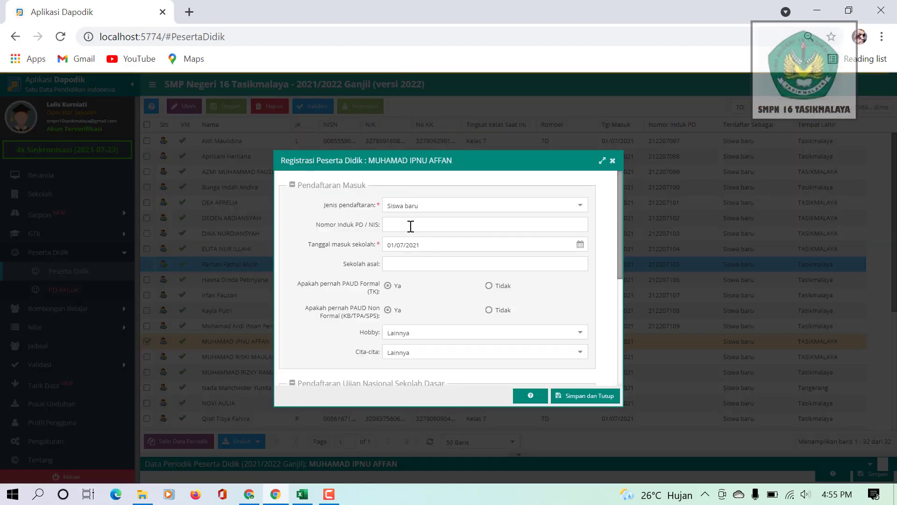
left_click(407, 224)
type("212207100")
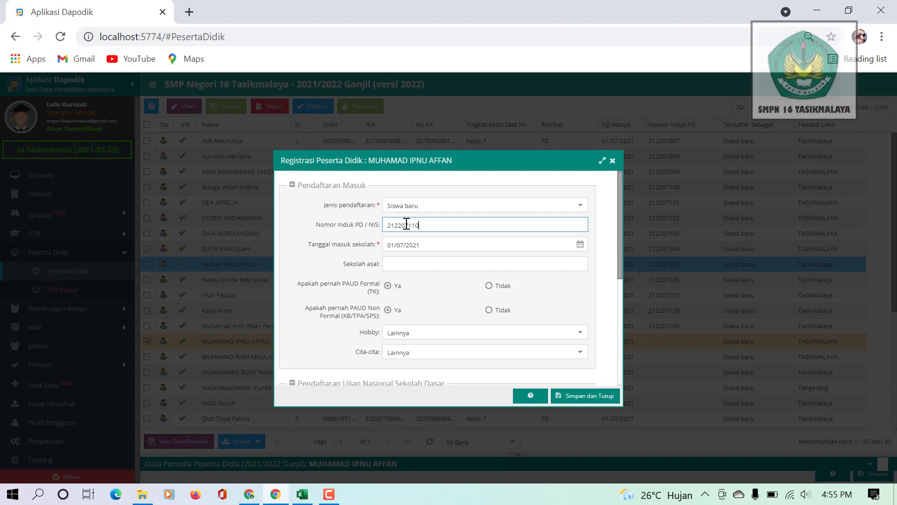
left_click(580, 397)
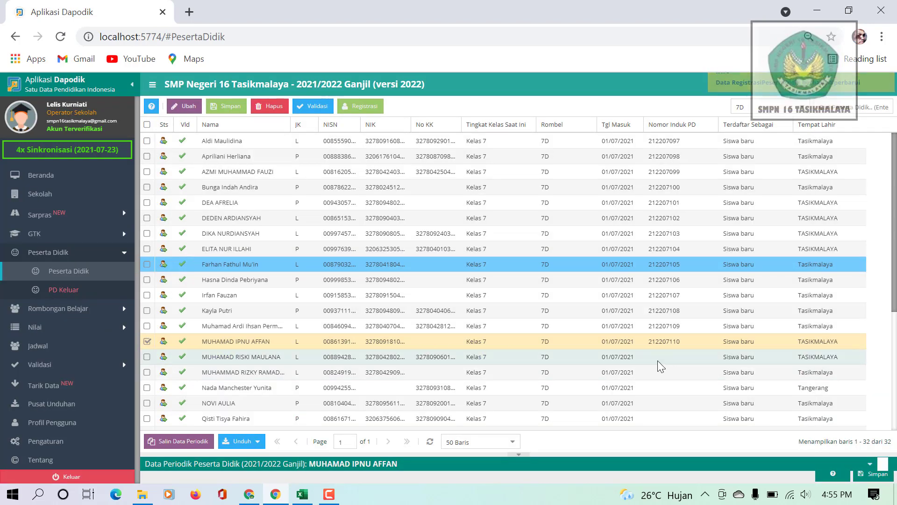
- Record the next consecutive NIS in the fifteenth 7D student's registration and save it
double_click(657, 359)
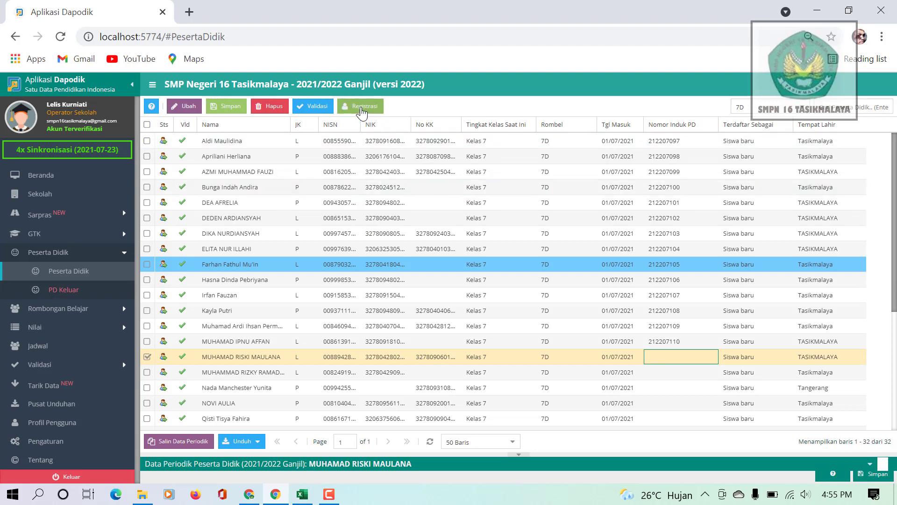
left_click(363, 107)
left_click(413, 223)
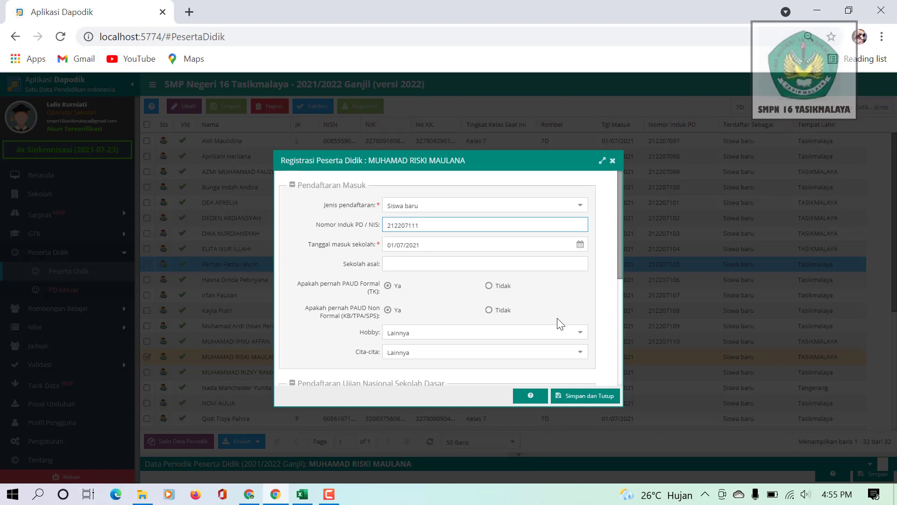
left_click(590, 398)
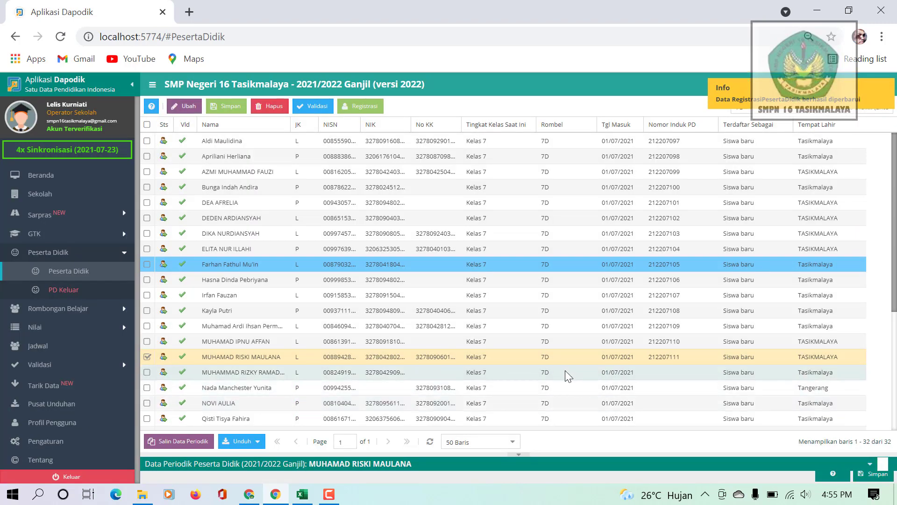
- Set the Nomor Induk PD / NIS of the sixteenth student in the 7D list to the next number and save the registration
left_click(560, 368)
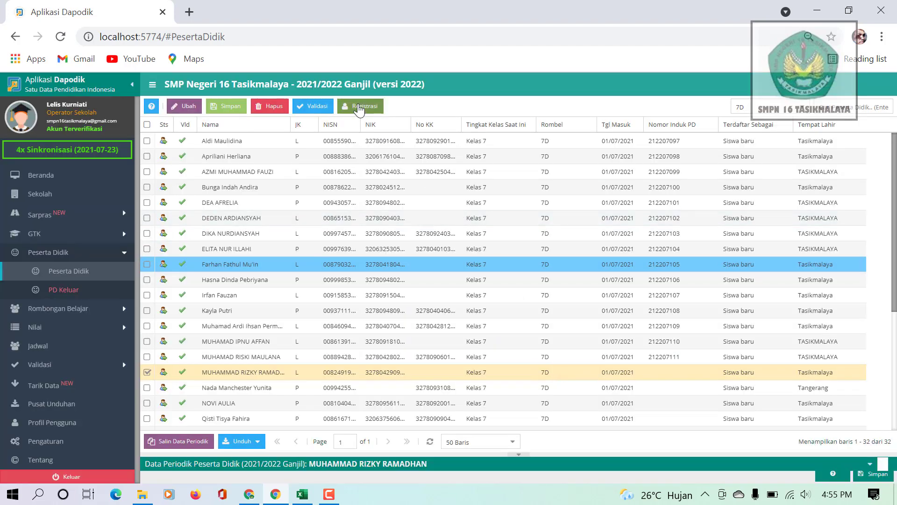
left_click(360, 106)
left_click(421, 223)
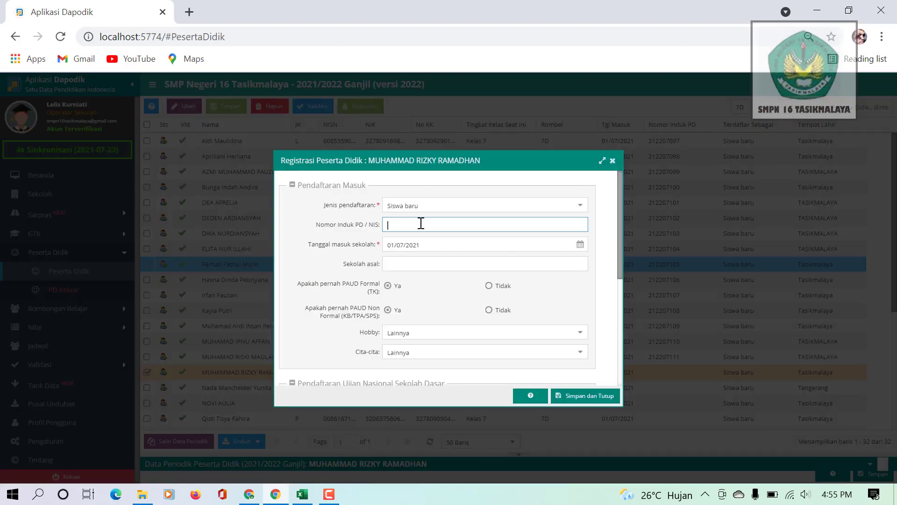
type("212207100")
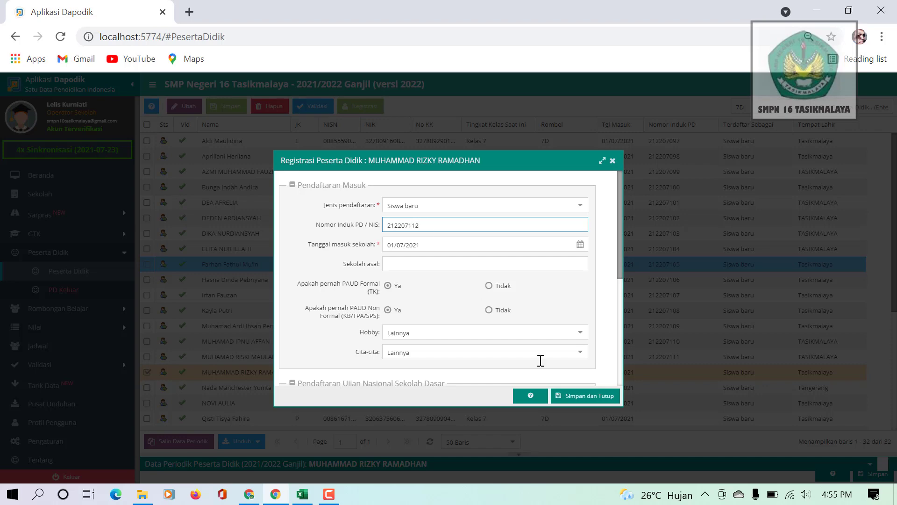
left_click(573, 398)
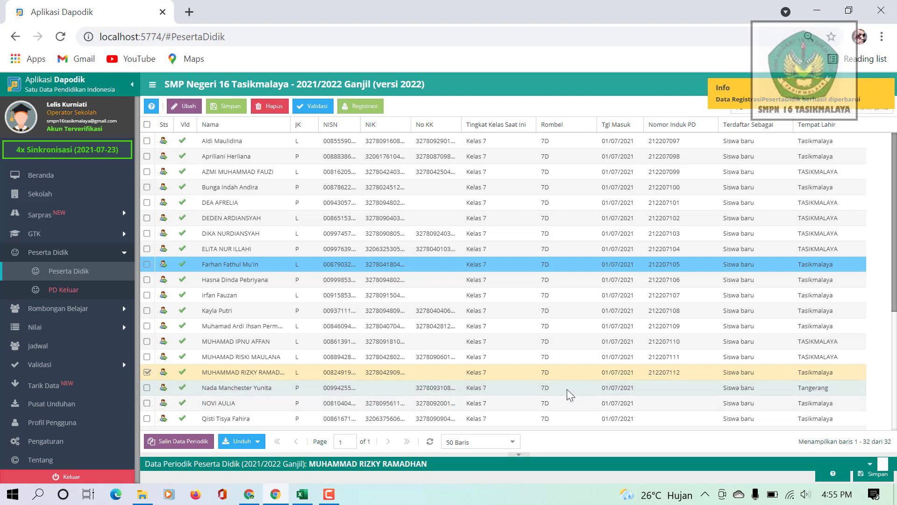
- Enter the following NIS in the registration of the seventeenth 7D student and save it
left_click(567, 388)
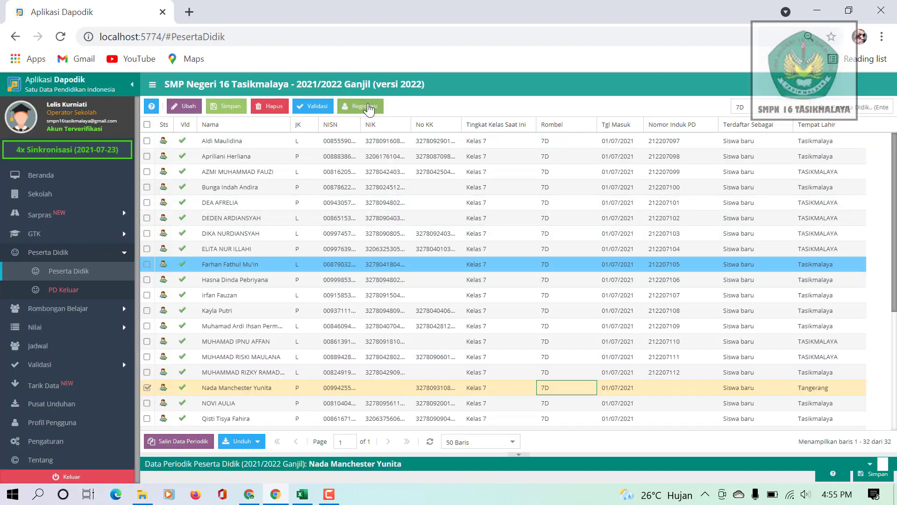
left_click(370, 108)
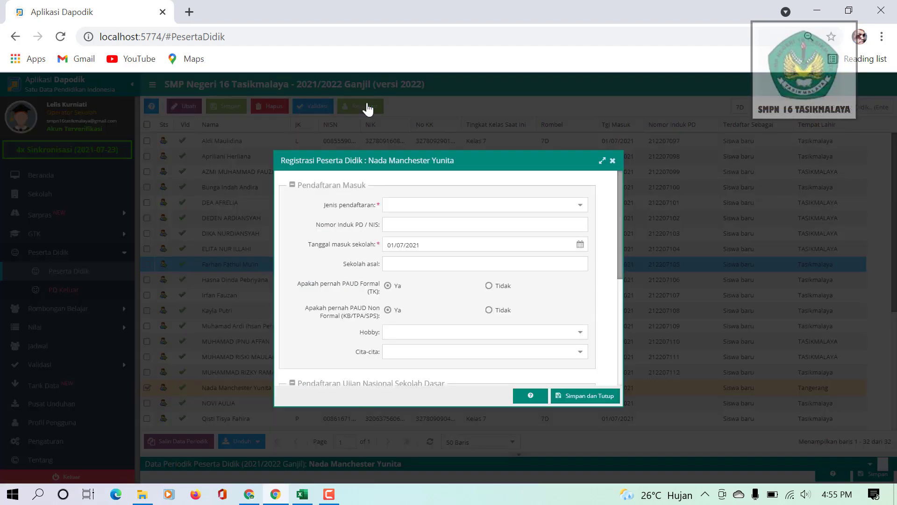
left_click(416, 225)
type("212207100")
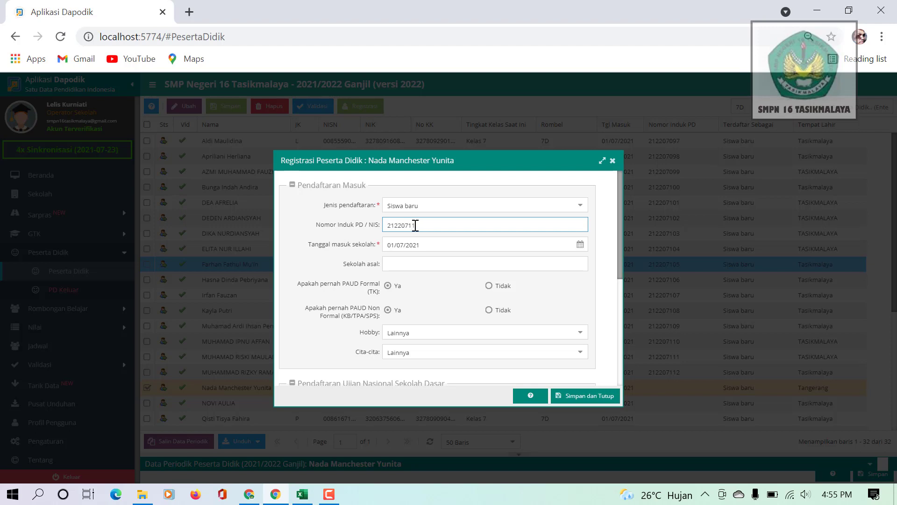
left_click(578, 397)
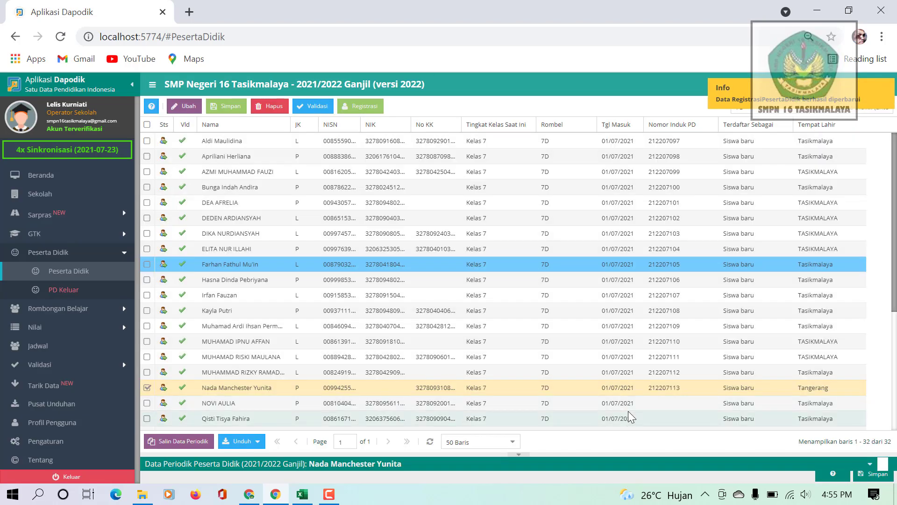
- Give the eighteenth student in the 7D list the next consecutive NIS and save the registration
left_click(577, 404)
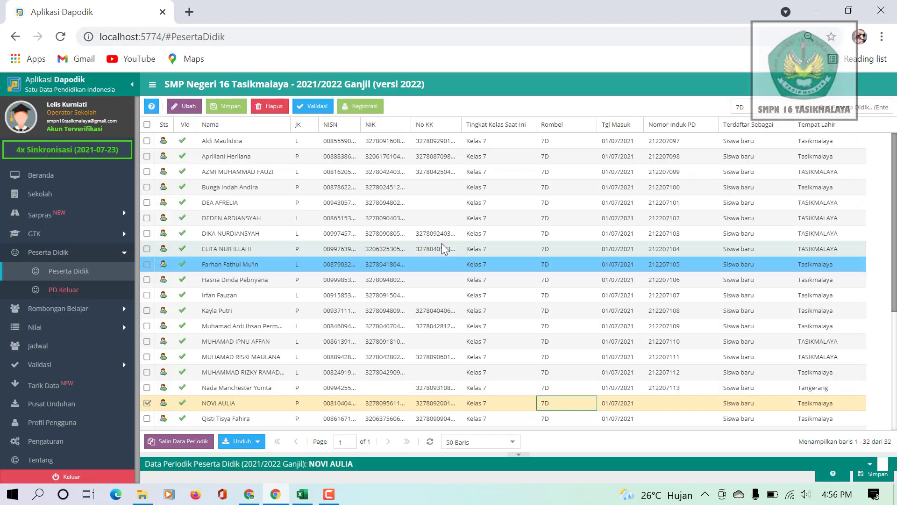
left_click(365, 106)
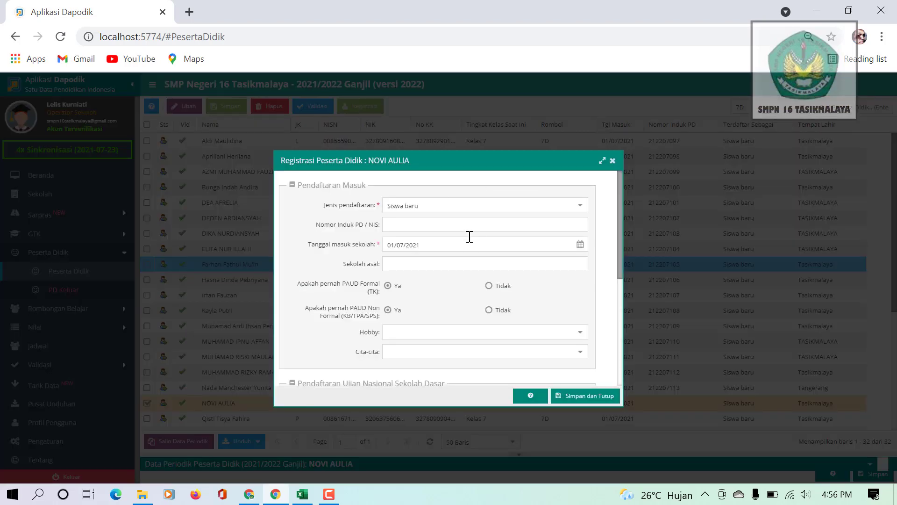
left_click(431, 222)
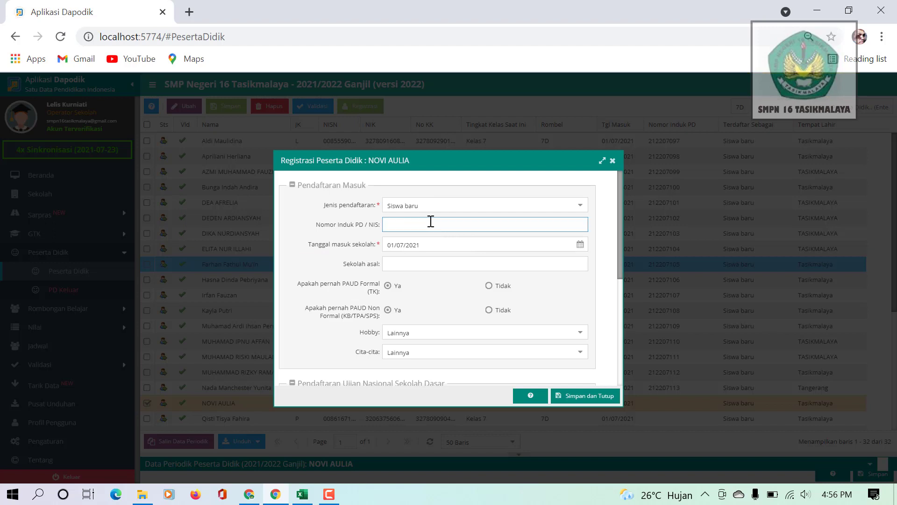
type("212207100")
left_click(586, 396)
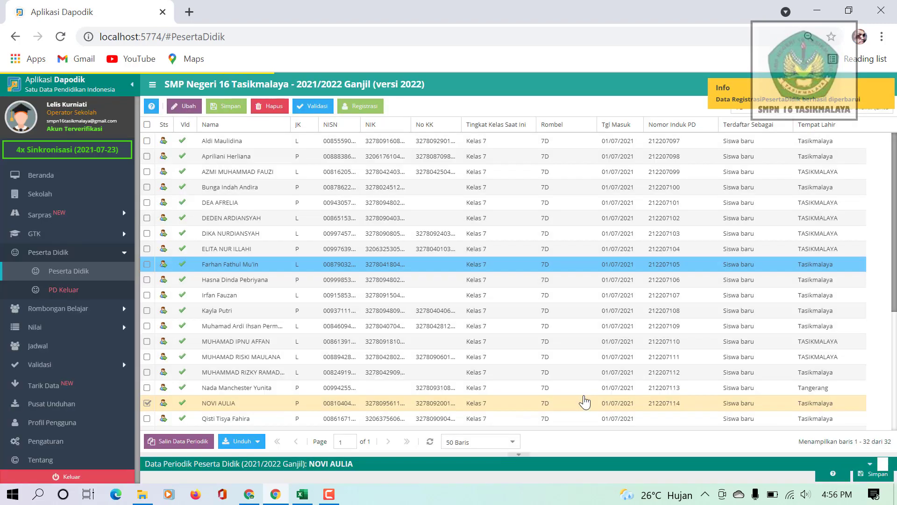
- Fill in the next consecutive Nomor Induk PD / NIS in the nineteenth 7D student's registration and save it
left_click(649, 416)
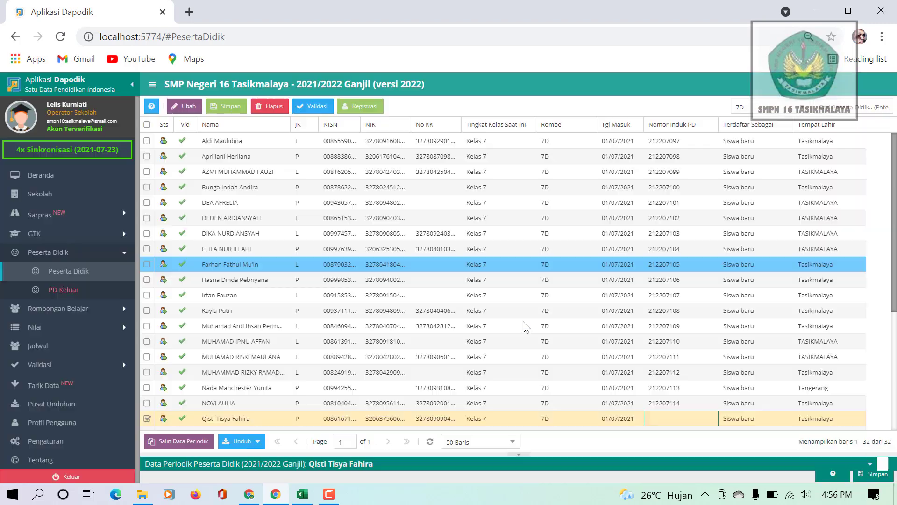
left_click(366, 106)
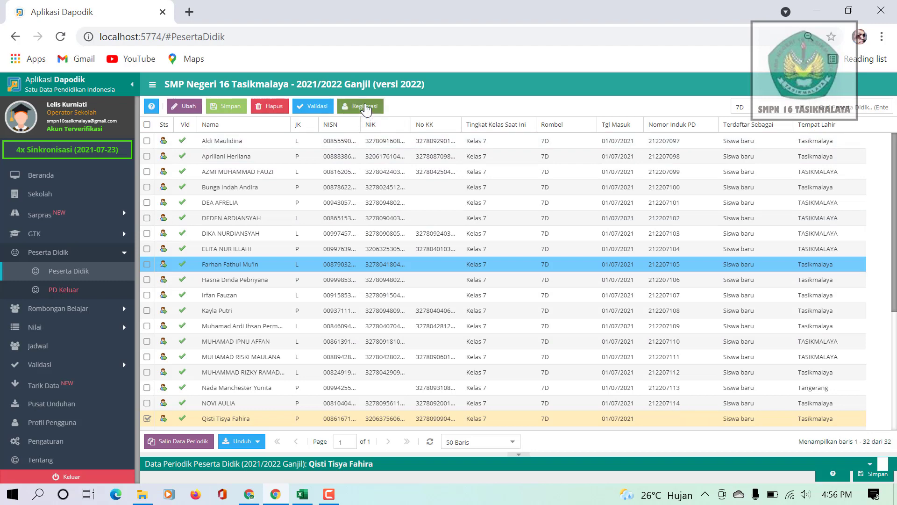
left_click(390, 224)
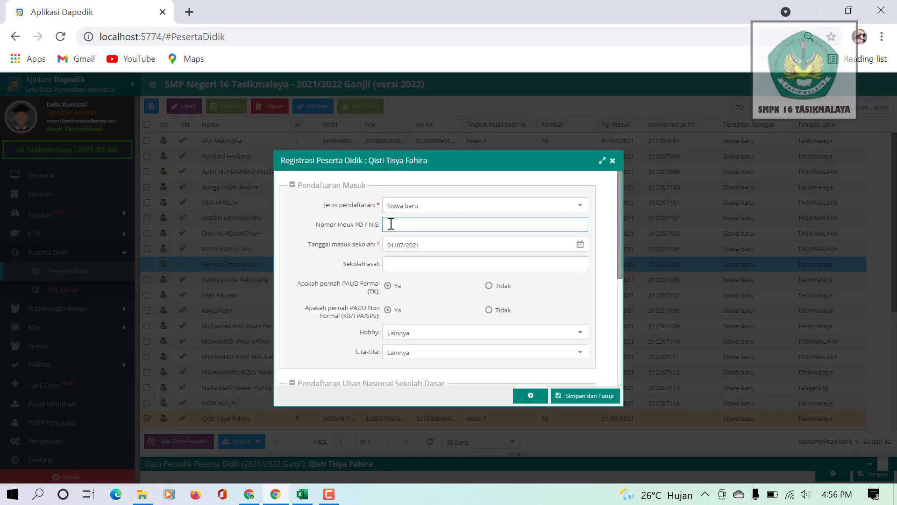
type("212207100")
left_click(591, 396)
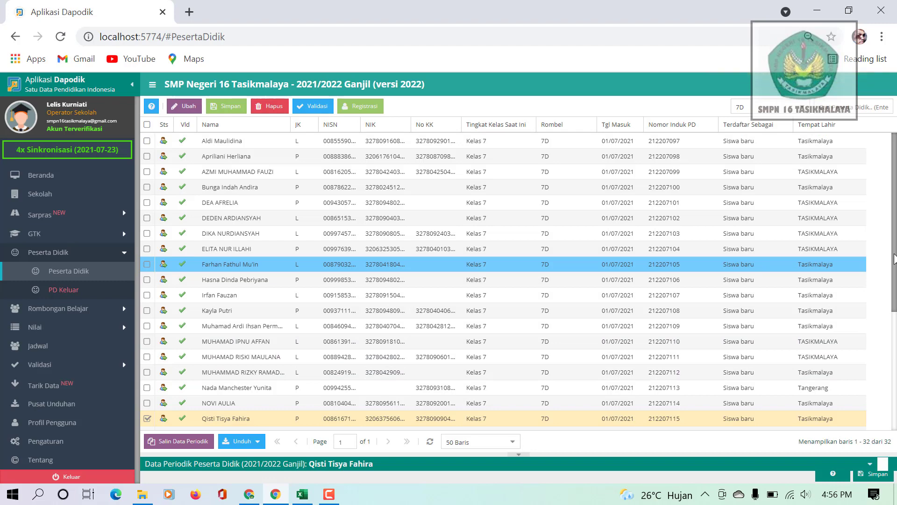
- Enter the next consecutive NIS in the registration of the twentieth student in the 7D list and save it
scroll(893, 259, "down", 4)
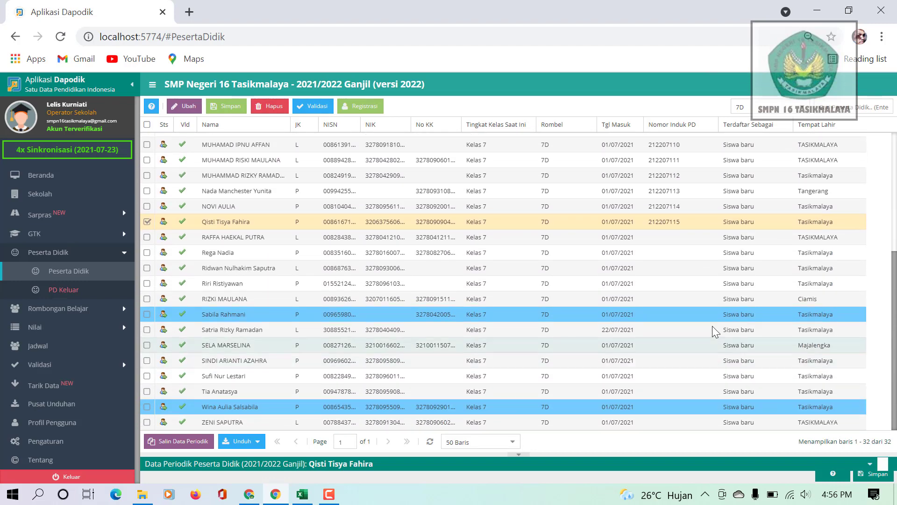
left_click(664, 239)
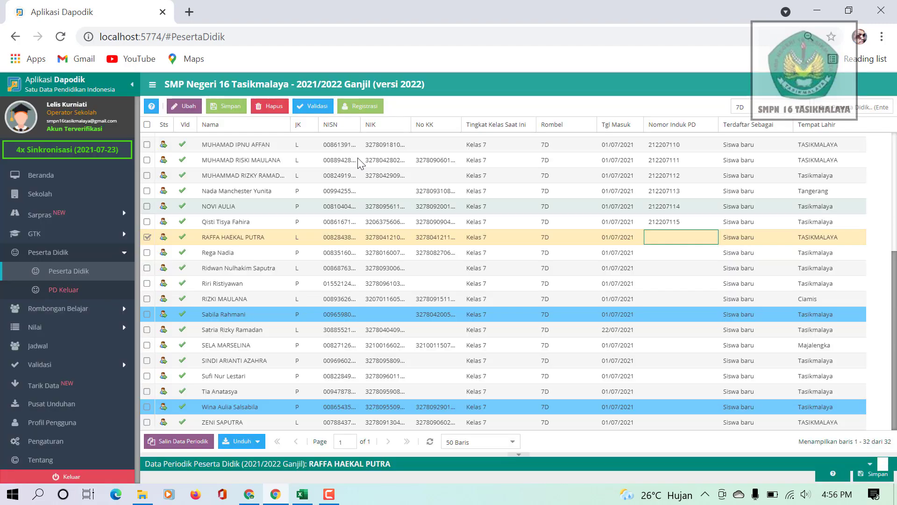
left_click(362, 106)
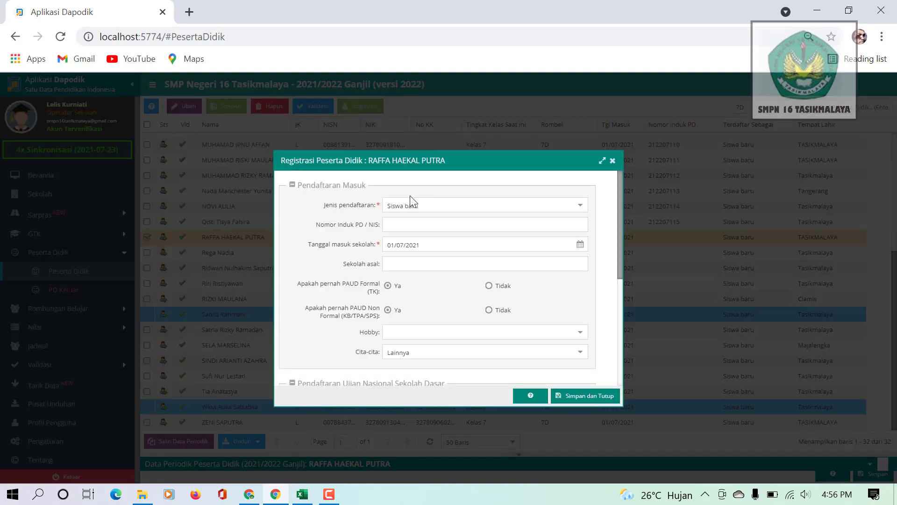
left_click(404, 227)
type("212207100")
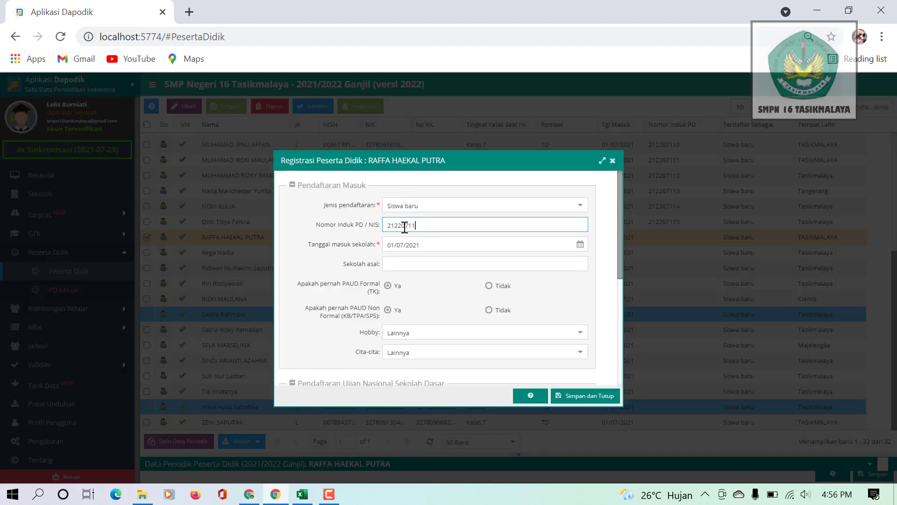
left_click(578, 398)
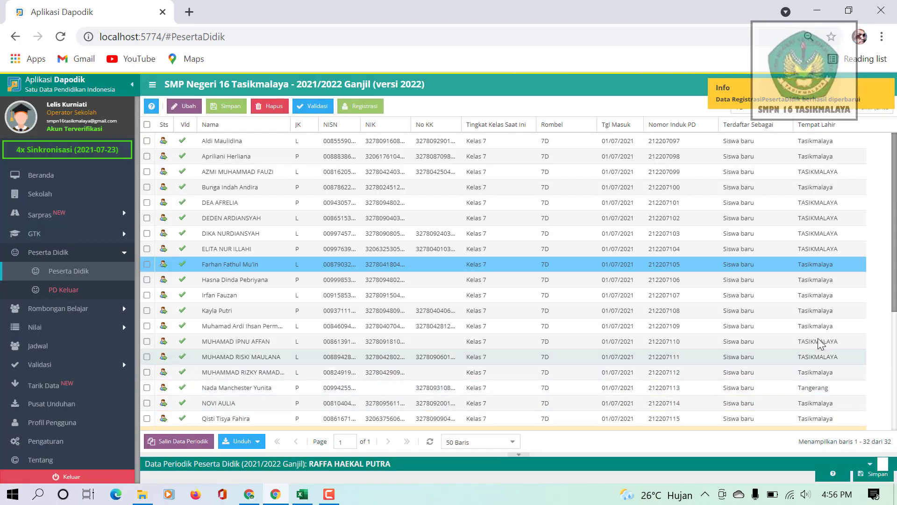
- Enter the next consecutive Nomor Induk PD / NIS in the registration of the twenty-first 7D student and save it
scroll(715, 308, "down", 4)
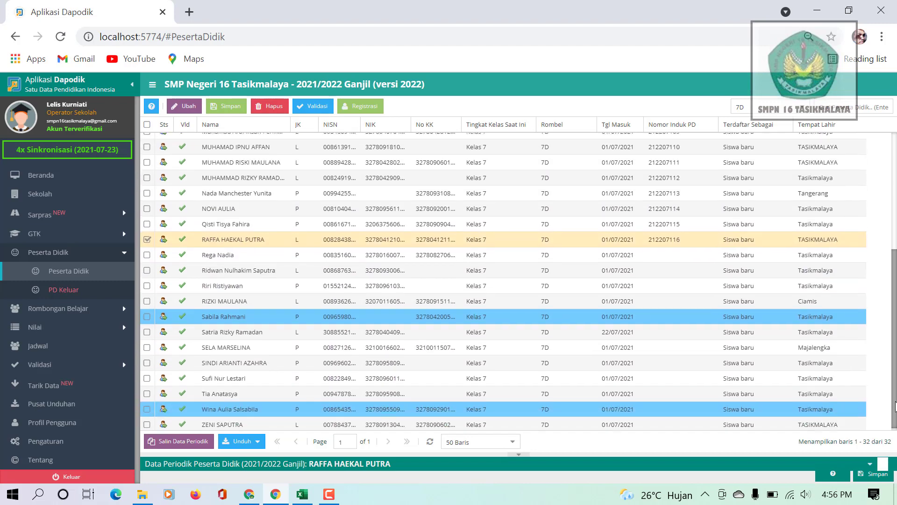
left_click(680, 253)
left_click(680, 252)
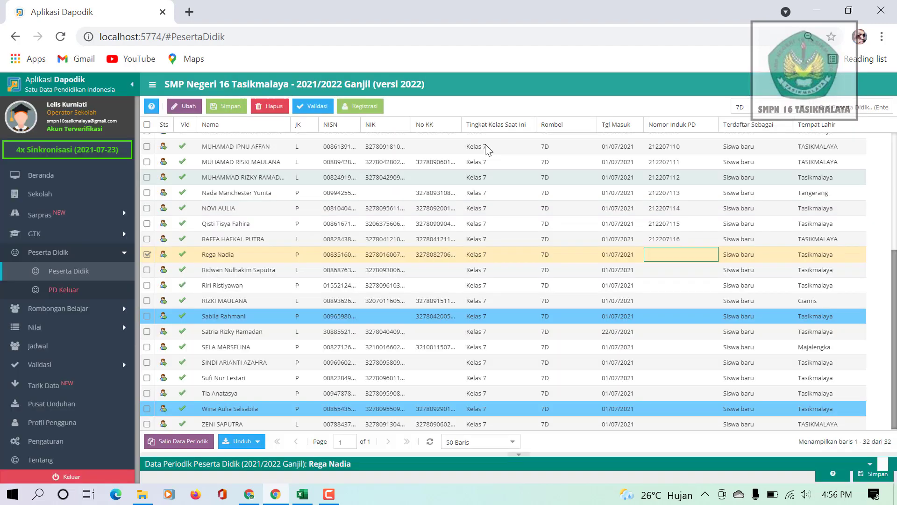
left_click(362, 106)
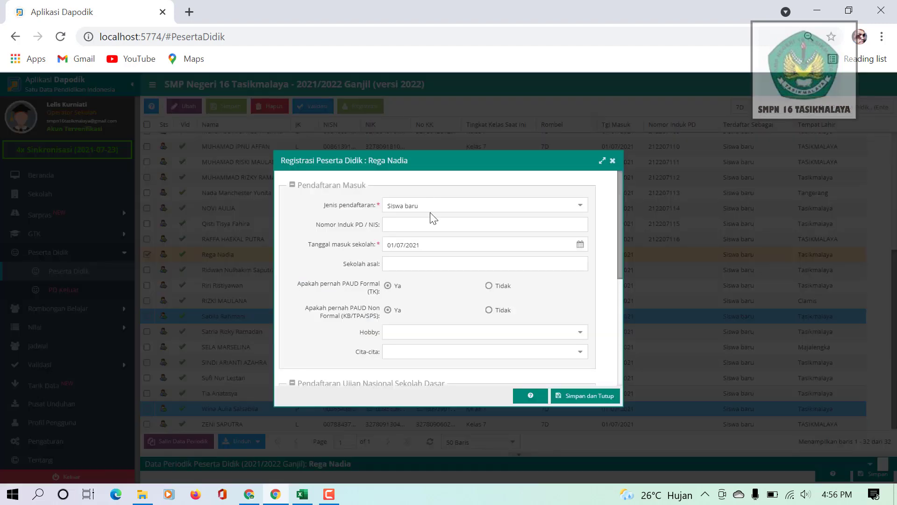
left_click(413, 219)
type("212207100")
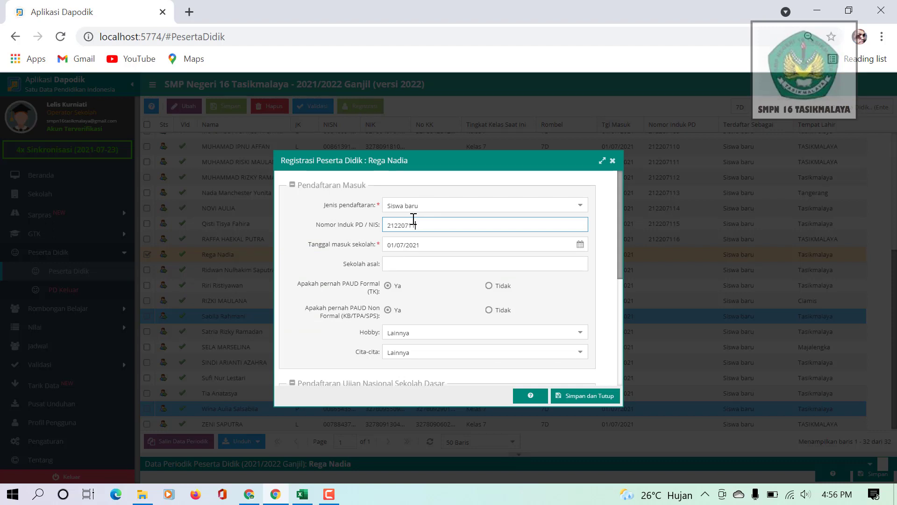
left_click(581, 396)
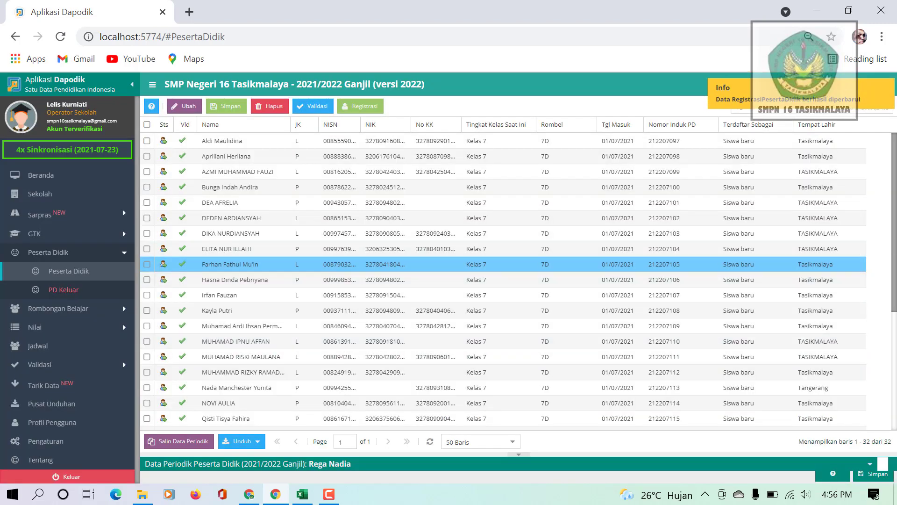
- Give the twenty-second student in the 7D list the following NIS and save the registration
scroll(686, 299, "down", 4)
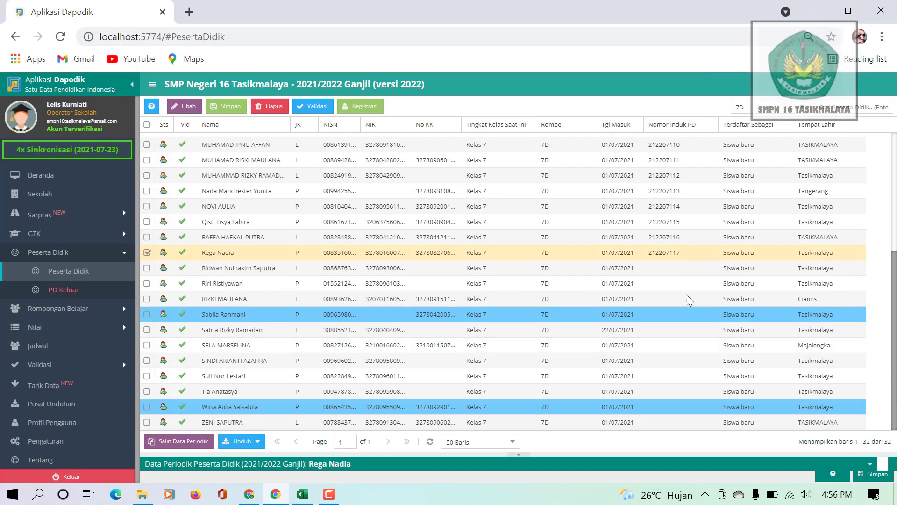
left_click(666, 264)
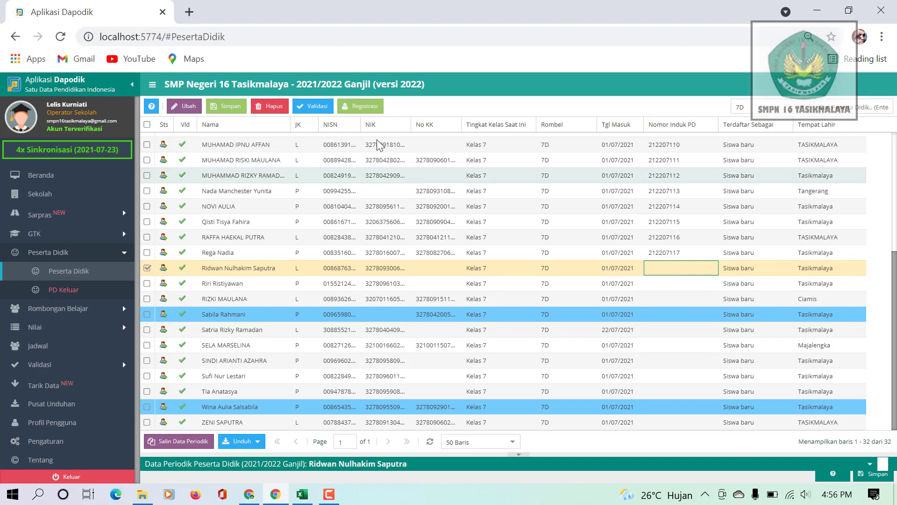
left_click(361, 106)
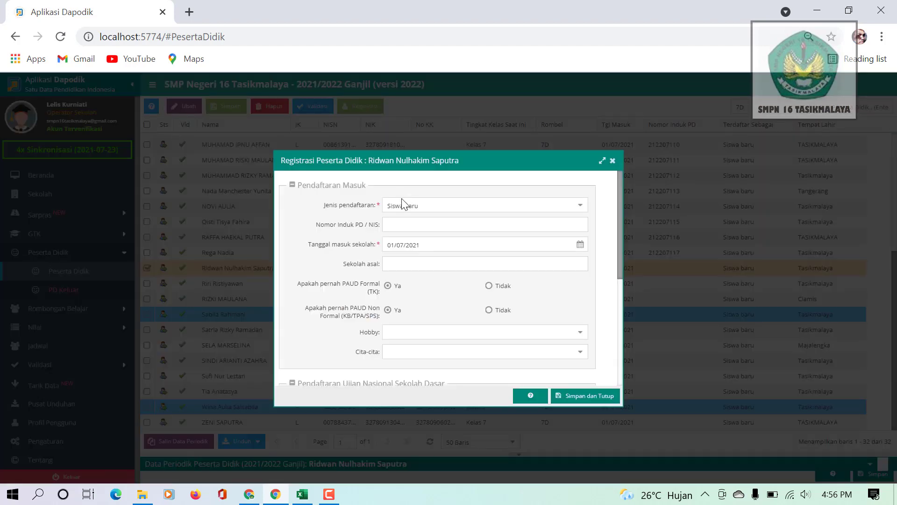
left_click(409, 224)
type("212207100")
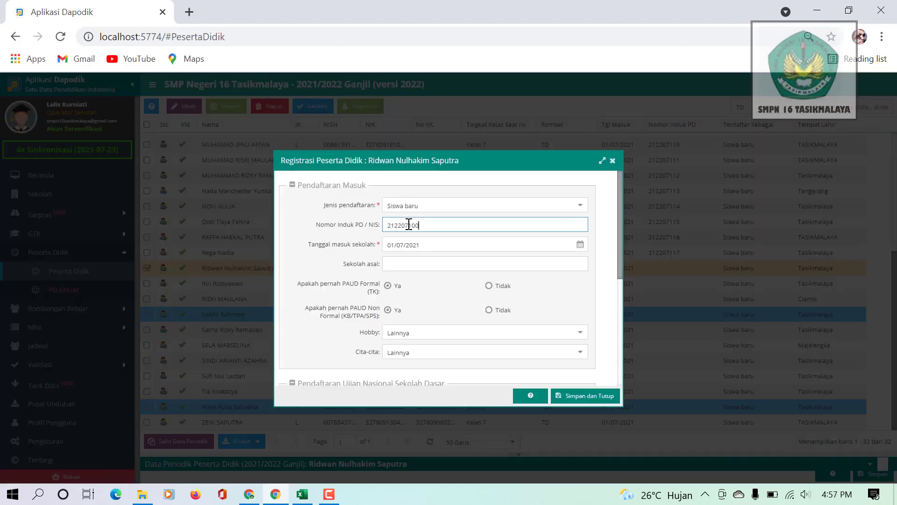
key("BackSpace")
key("BackSpace")
left_click(586, 396)
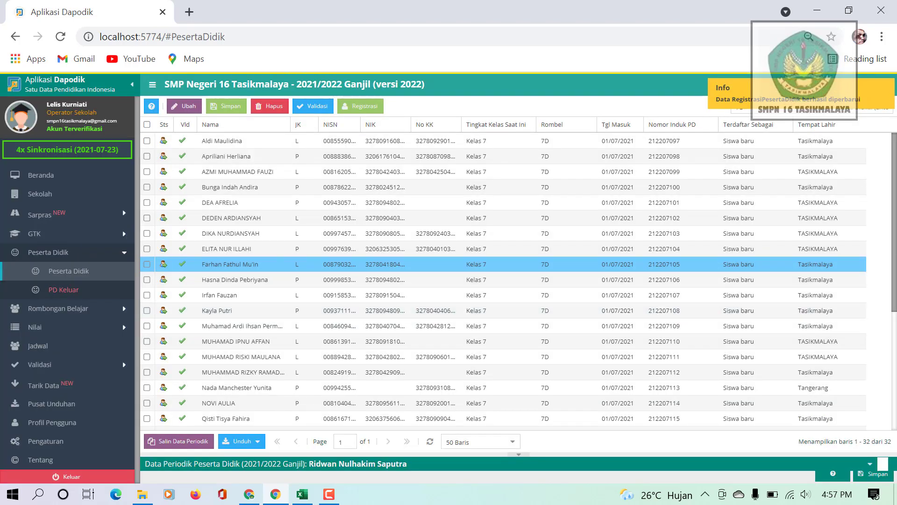
- Fill in the next consecutive NIS in the twenty-third 7D student's registration and save it
scroll(893, 383, "down", 4)
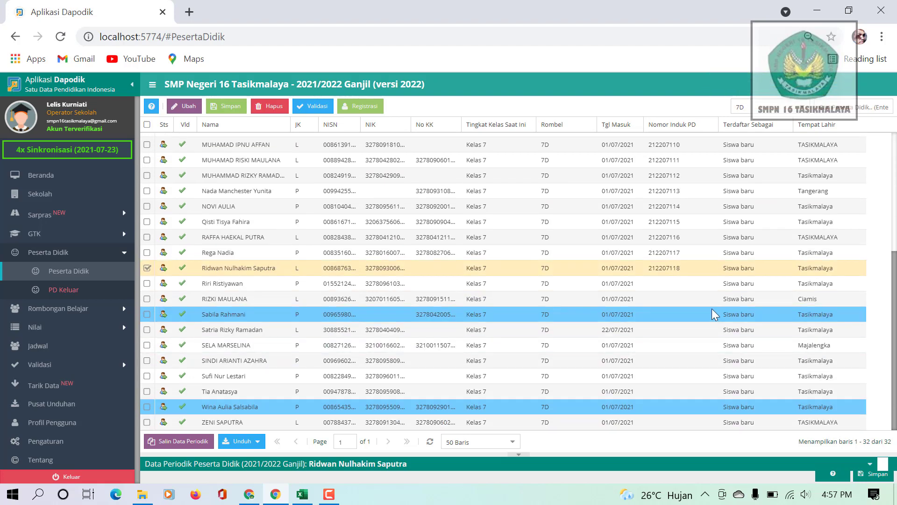
left_click(672, 279)
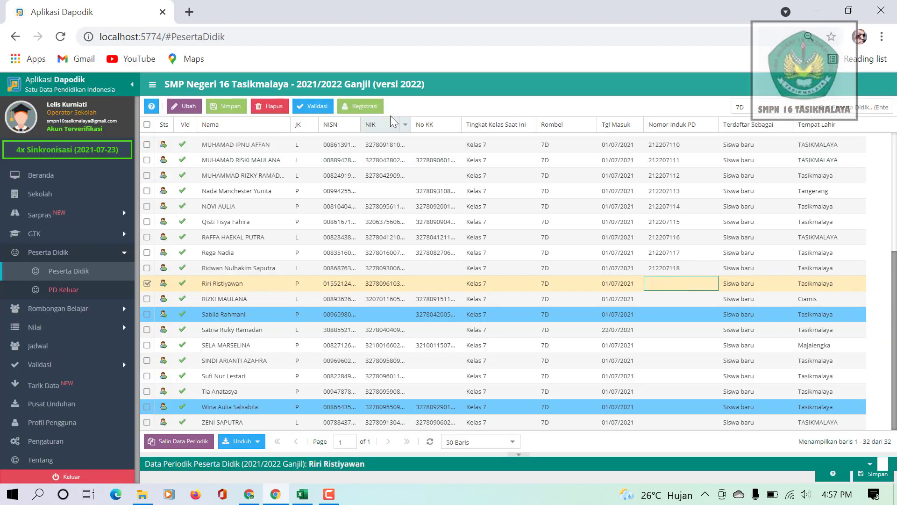
left_click(366, 107)
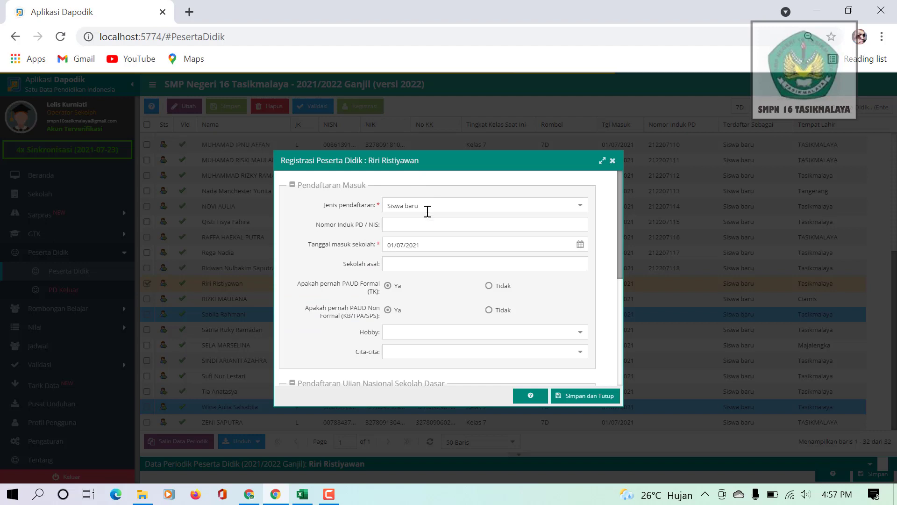
left_click(406, 226)
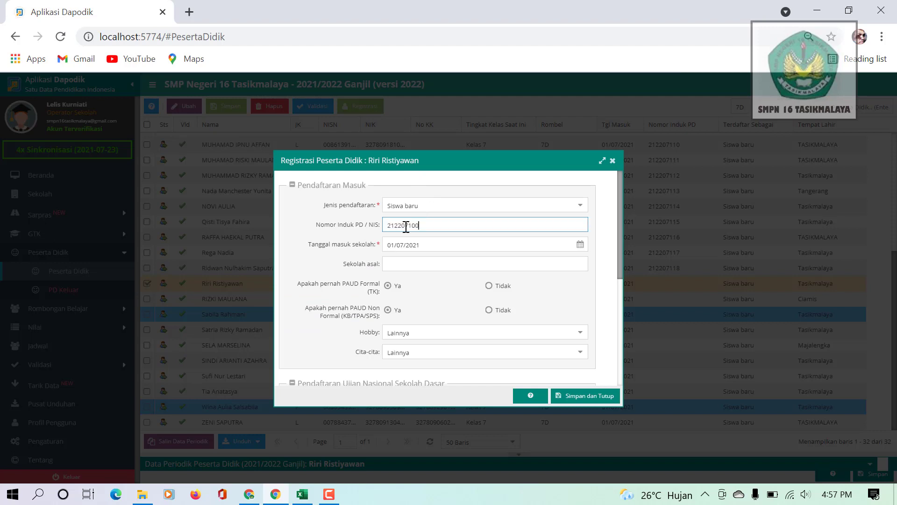
key("BackSpace")
left_click(590, 397)
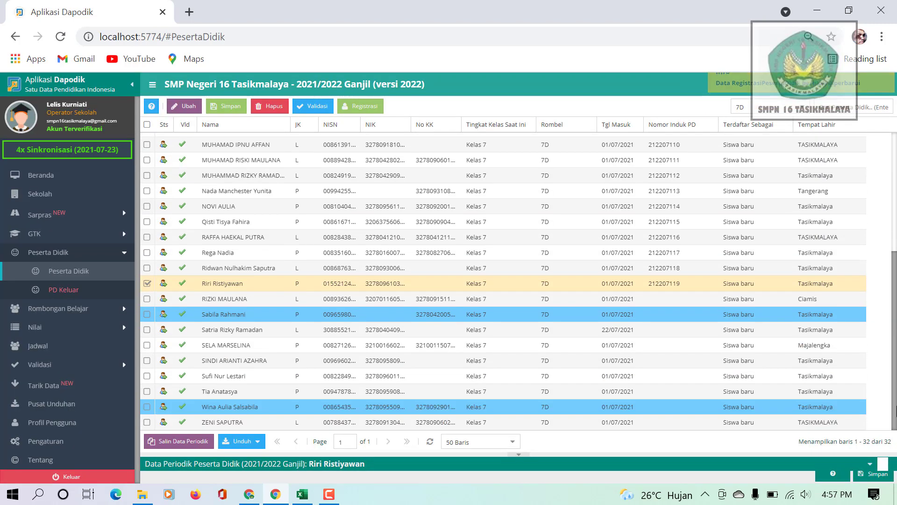
- Register the next consecutive Nomor Induk PD / NIS for the twenty-fourth student in the 7D list and save it
left_click(664, 304)
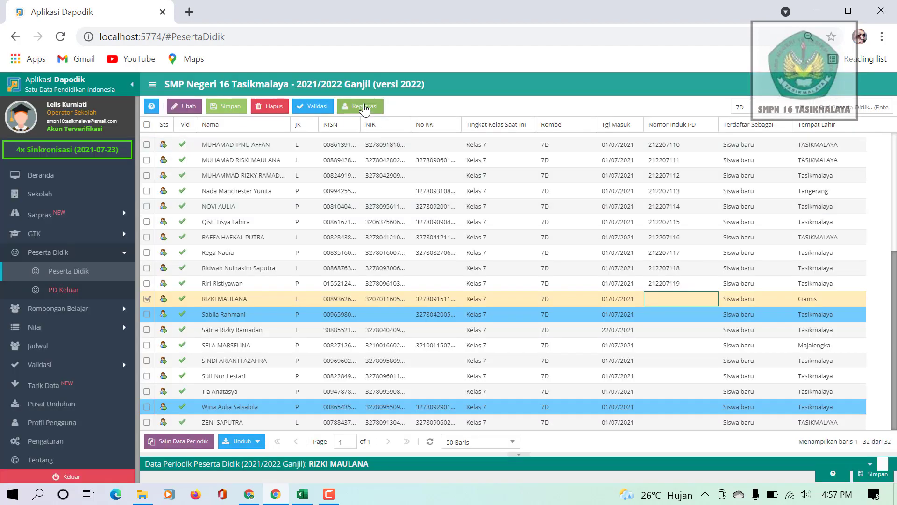
left_click(364, 107)
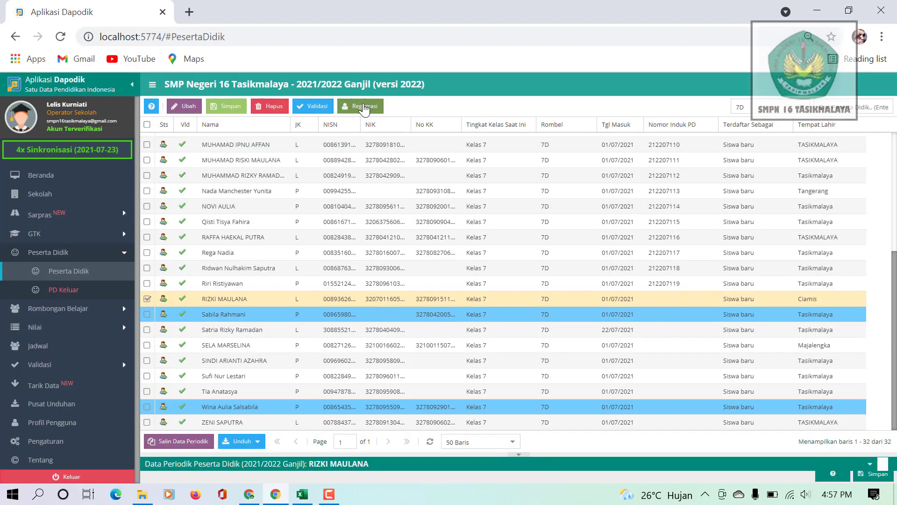
left_click(411, 227)
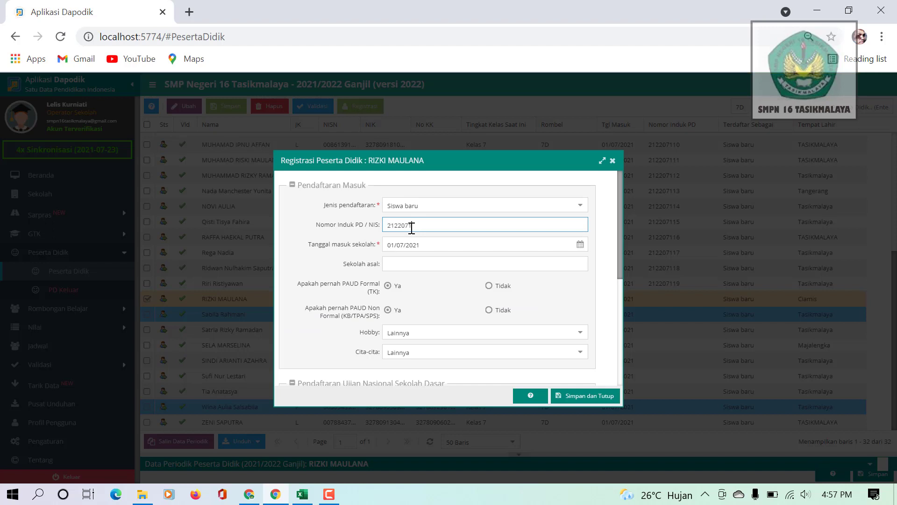
type("212207120")
left_click(586, 398)
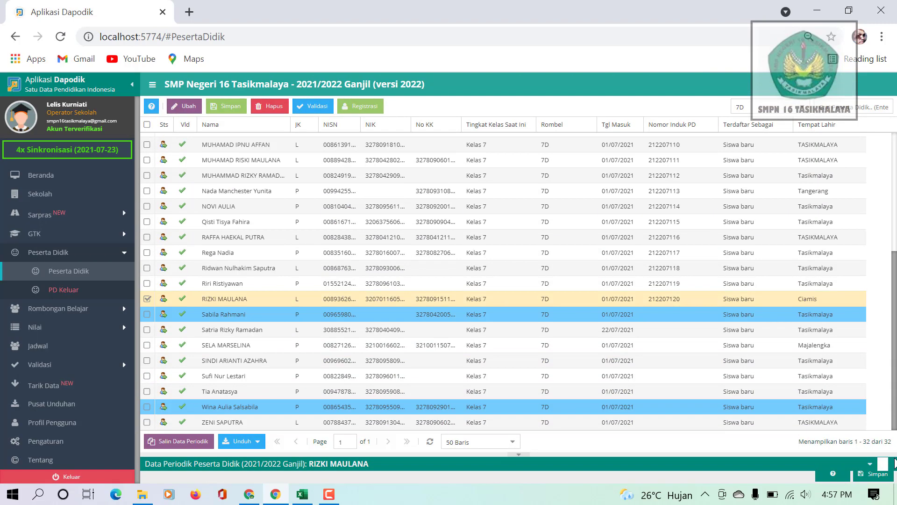
- Enter the following NIS in the registration of the twenty-fifth 7D student and save it
left_click(676, 313)
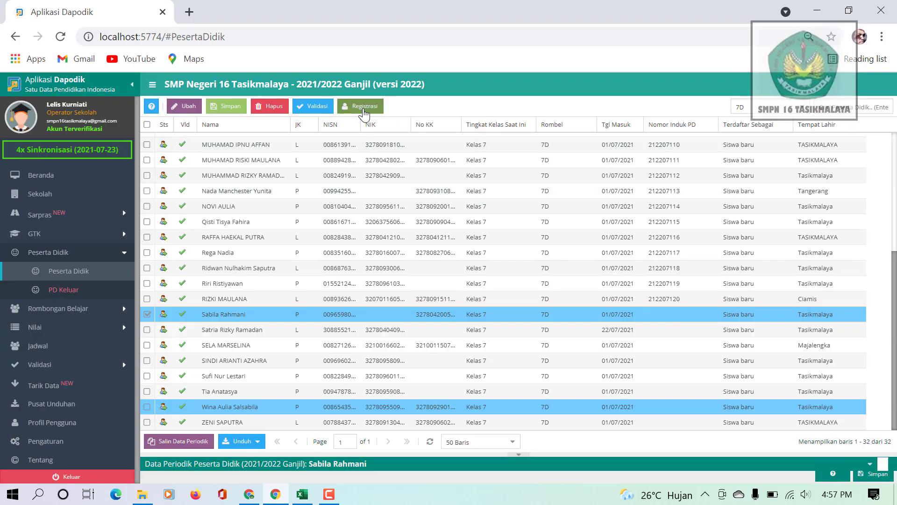
left_click(361, 106)
left_click(410, 222)
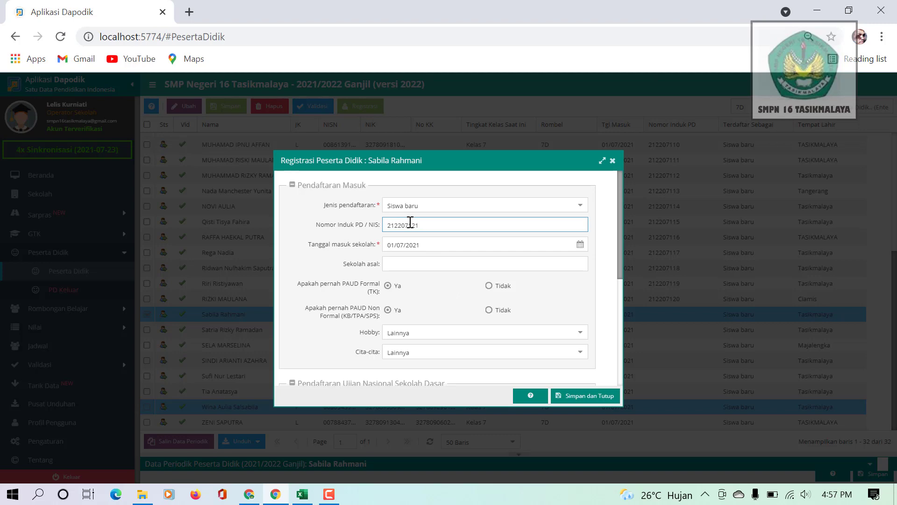
left_click(573, 397)
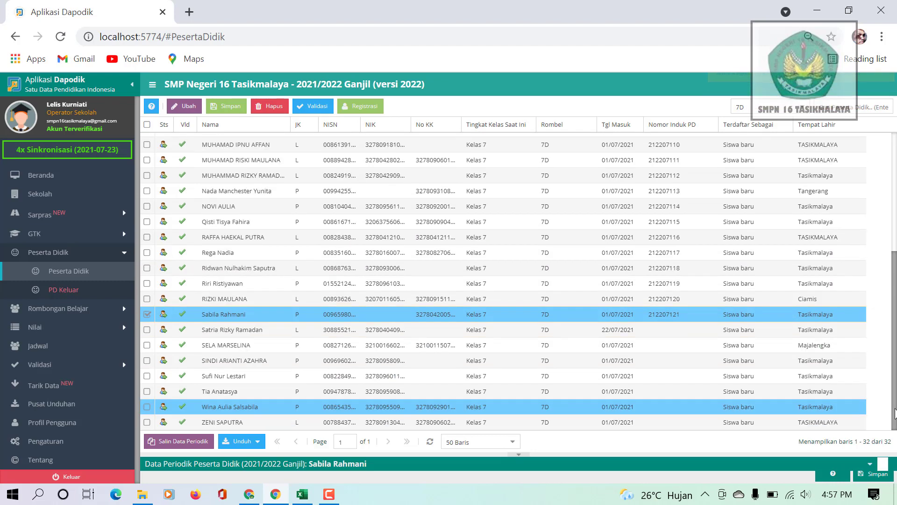
- Give the twenty-sixth 7D student, whose entry date is 22/07/2021, the next consecutive NIS and save the registration
left_click(660, 330)
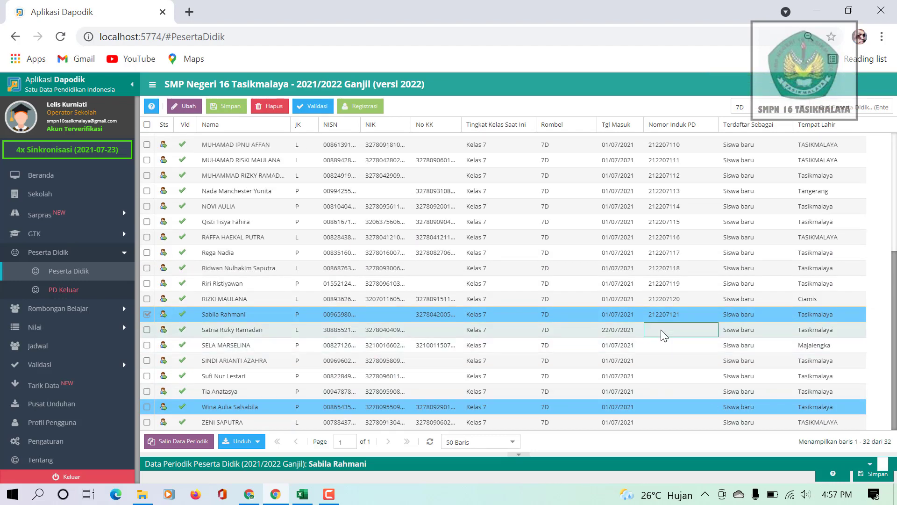
left_click(364, 107)
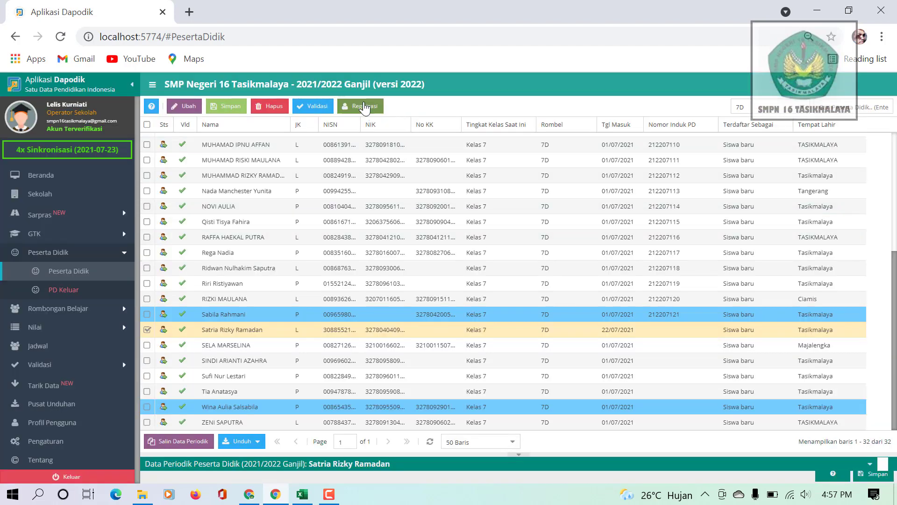
left_click(417, 225)
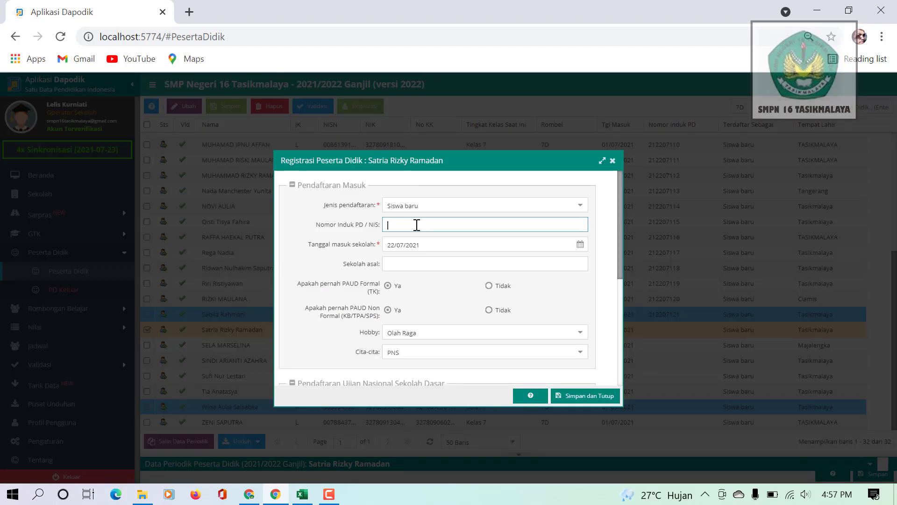
type("212207100")
left_click(584, 396)
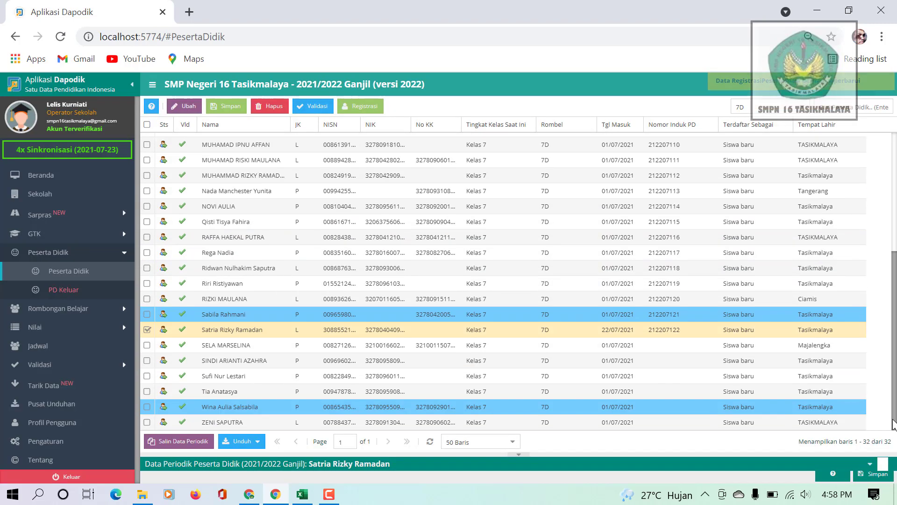
- Fill in the next consecutive Nomor Induk PD / NIS in the twenty-seventh 7D student's registration and save it
left_click(685, 344)
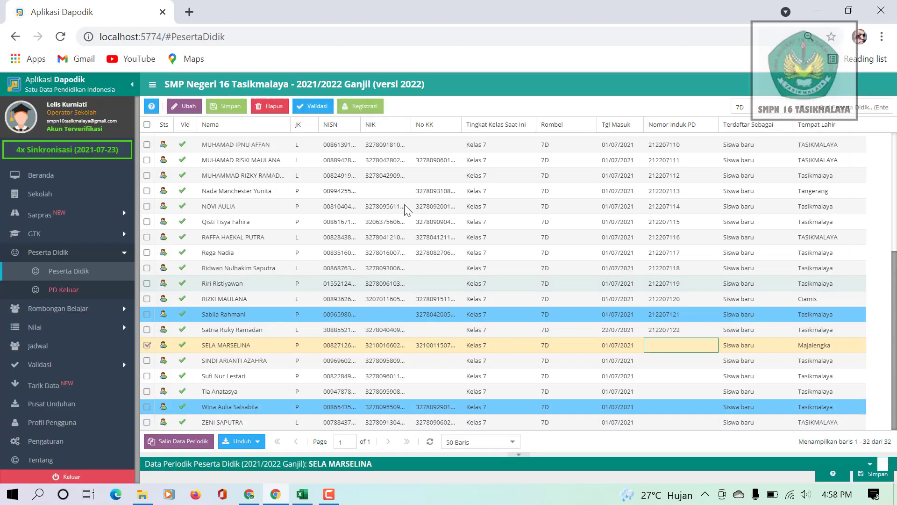
left_click(364, 107)
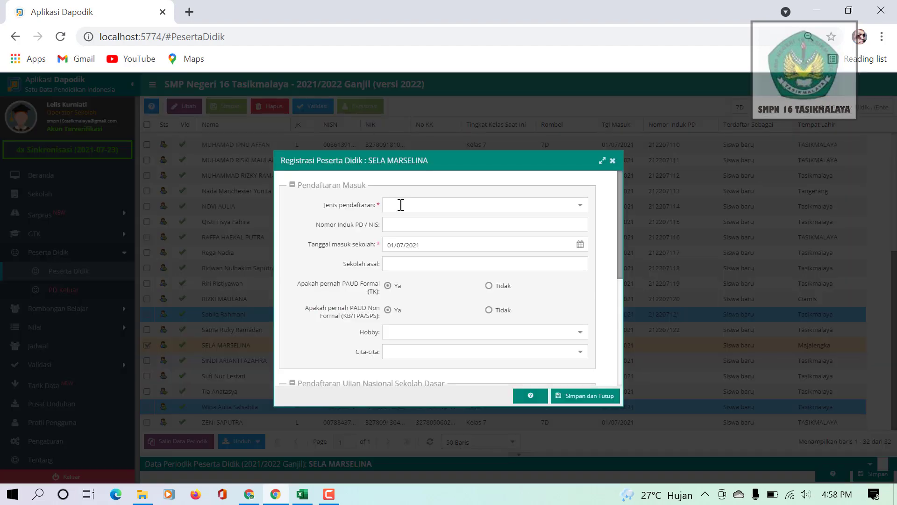
left_click(410, 224)
type("212207100")
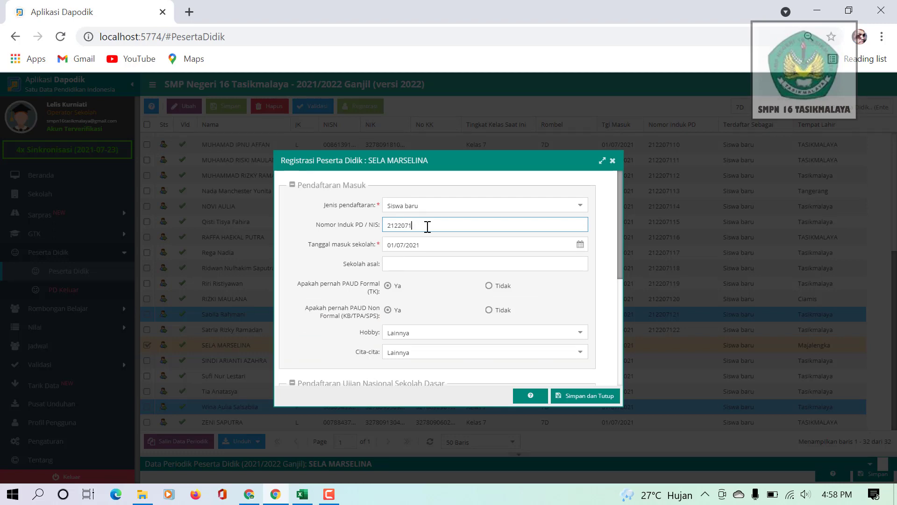
left_click(584, 398)
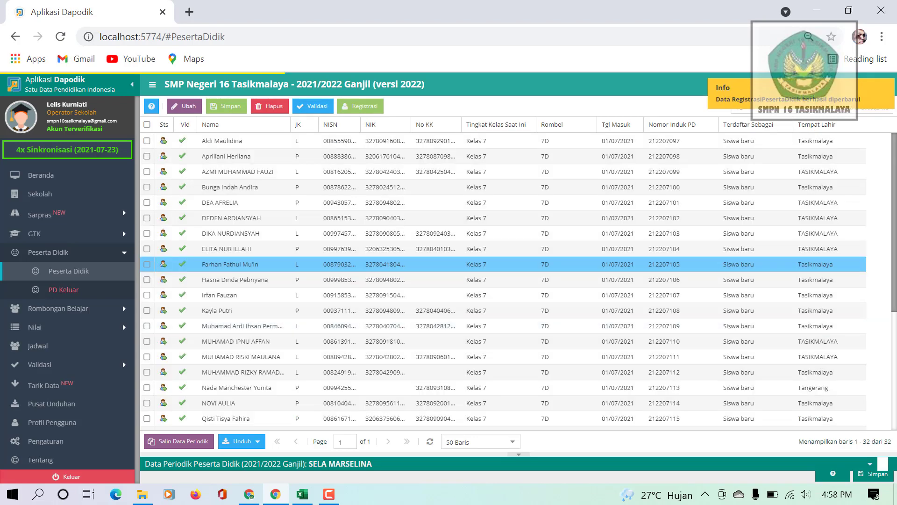
- Enter the next consecutive Nomor Induk PD / NIS in the twenty-eighth 7D student's registration and save it
left_click_drag(895, 228, 893, 422)
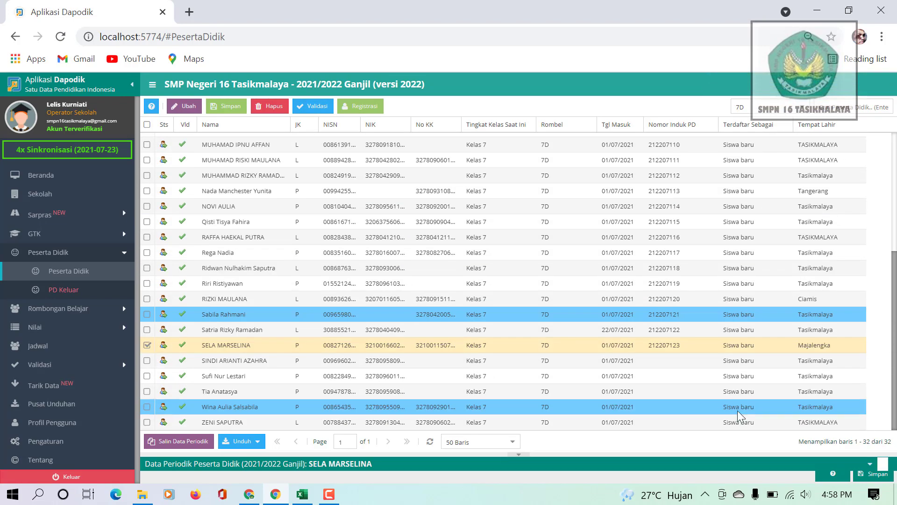
left_click(670, 357)
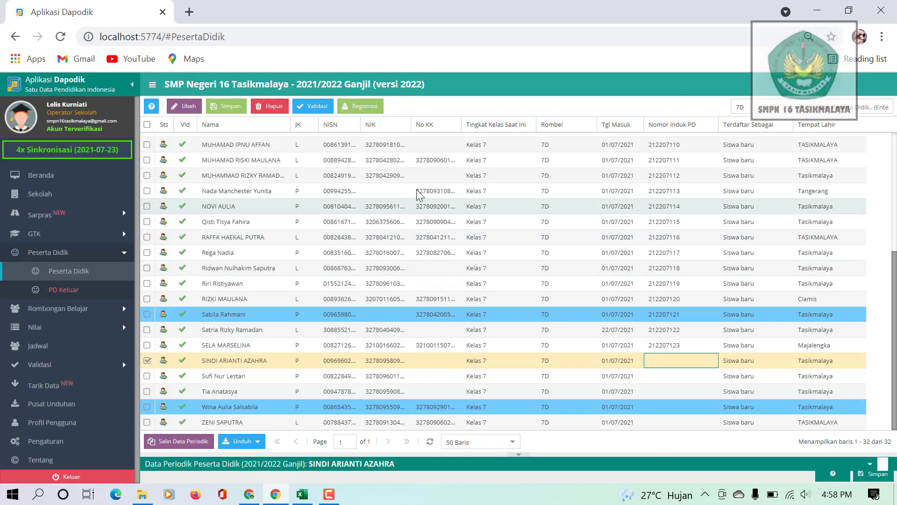
left_click(367, 107)
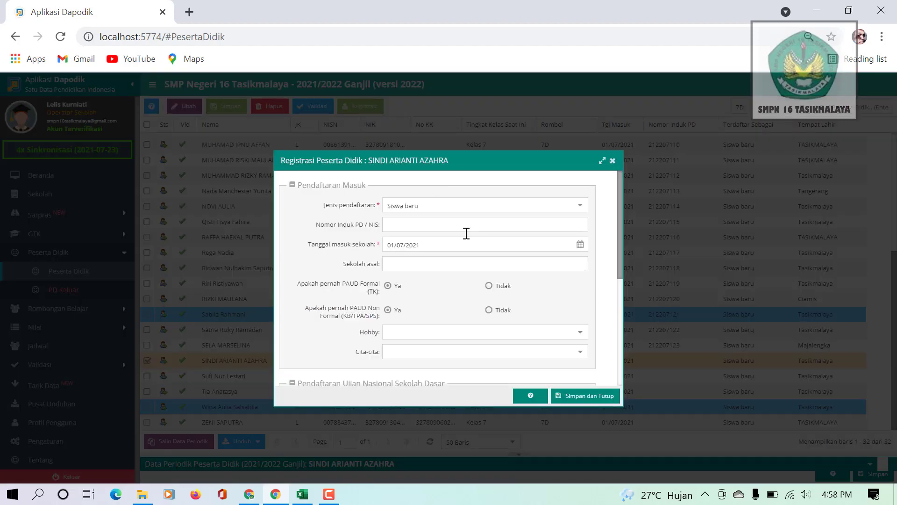
left_click(446, 224)
type("212207100")
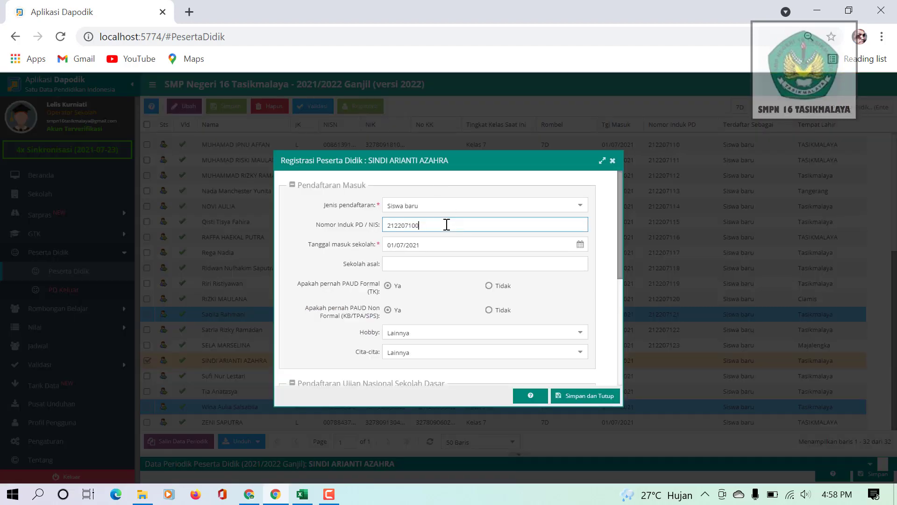
type("24")
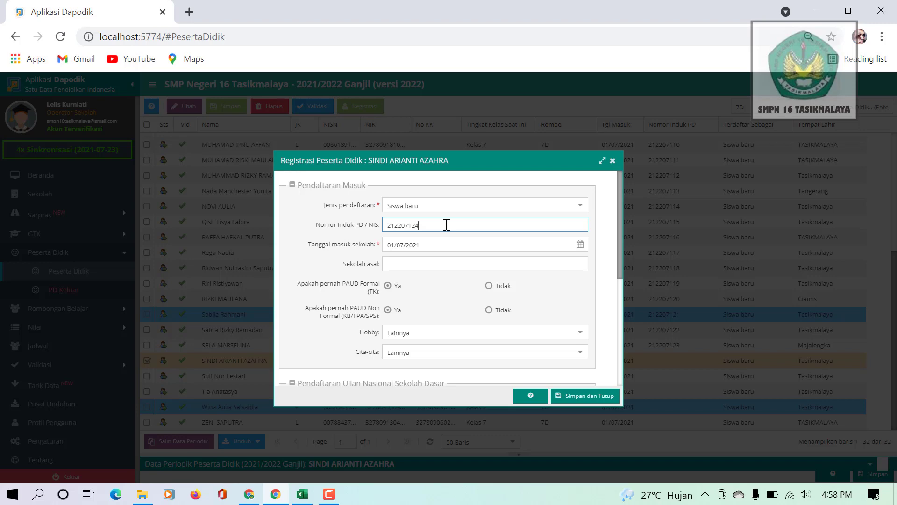
left_click(582, 398)
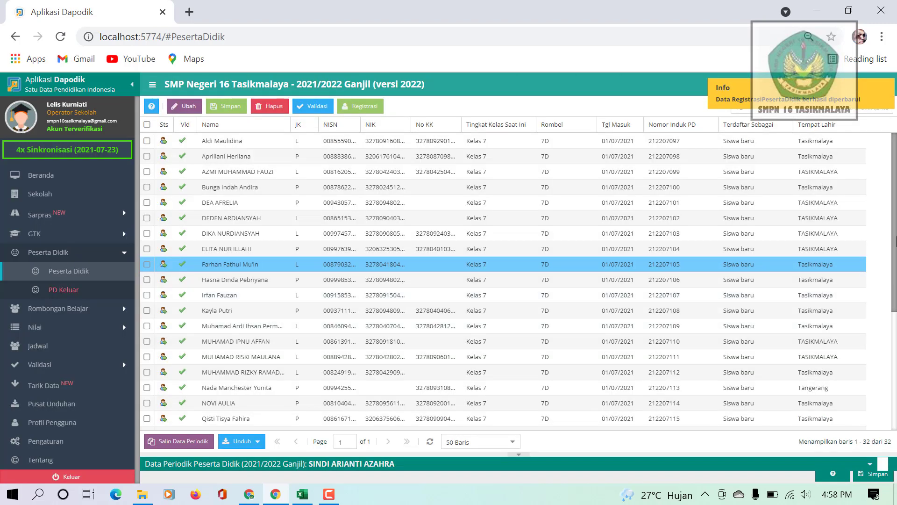
- Register the following consecutive NIS for the twenty-ninth student in the 7D list and save the registration
left_click_drag(894, 289, 893, 412)
left_click(678, 374)
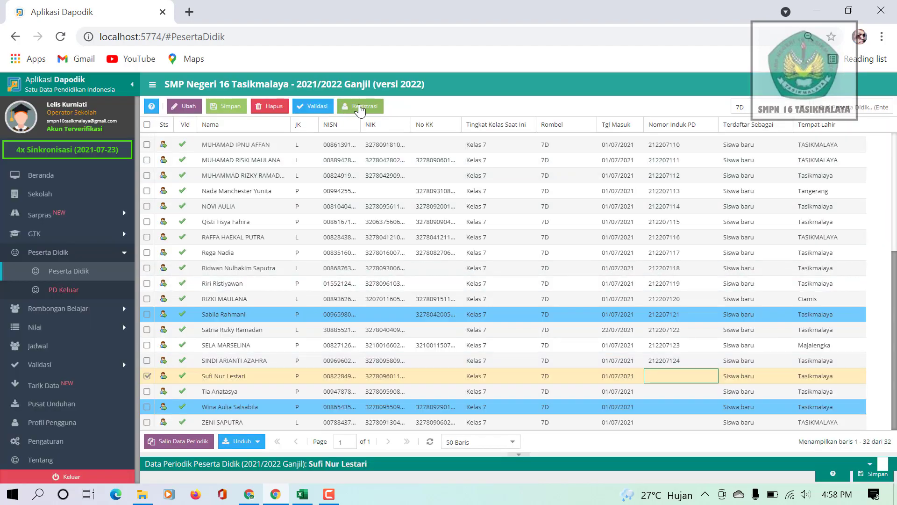
left_click(360, 107)
left_click(438, 226)
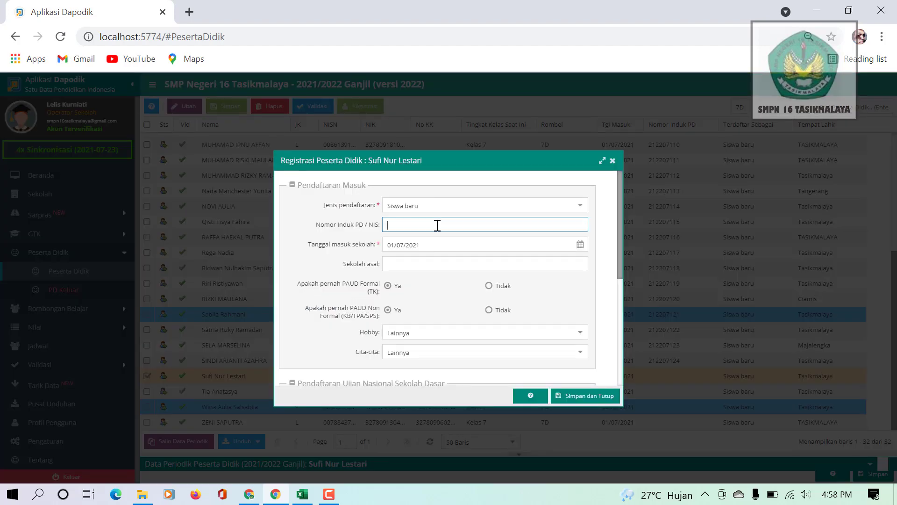
type("212207100")
left_click(573, 396)
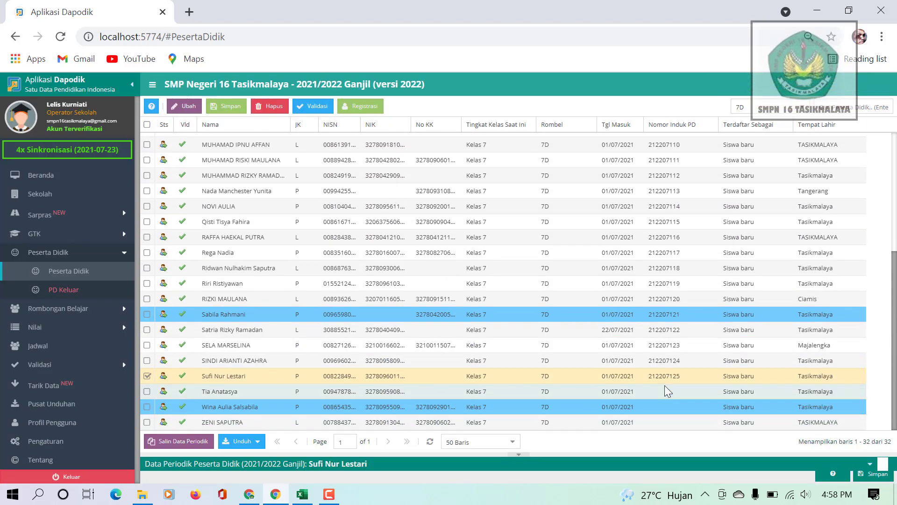
- Fill in the next NIS in the registration of the thirtieth 7D student and save it
left_click(664, 386)
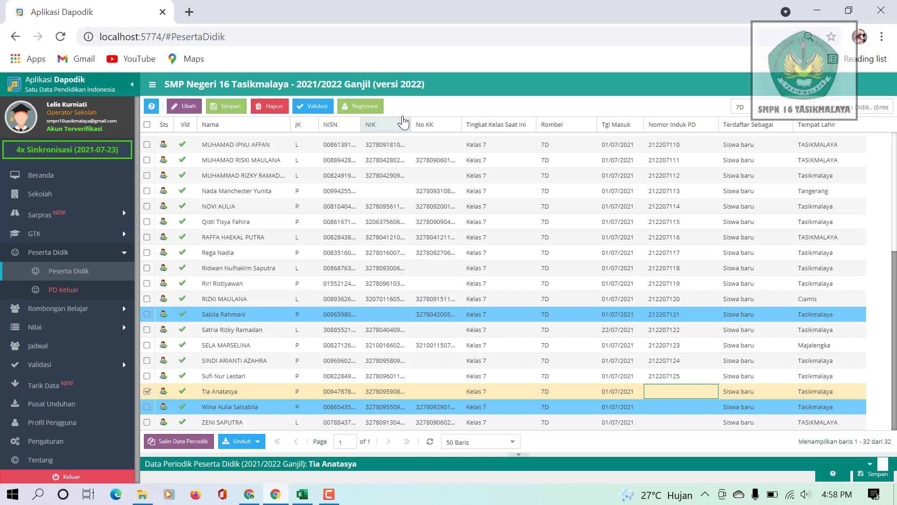
left_click(363, 106)
left_click(419, 224)
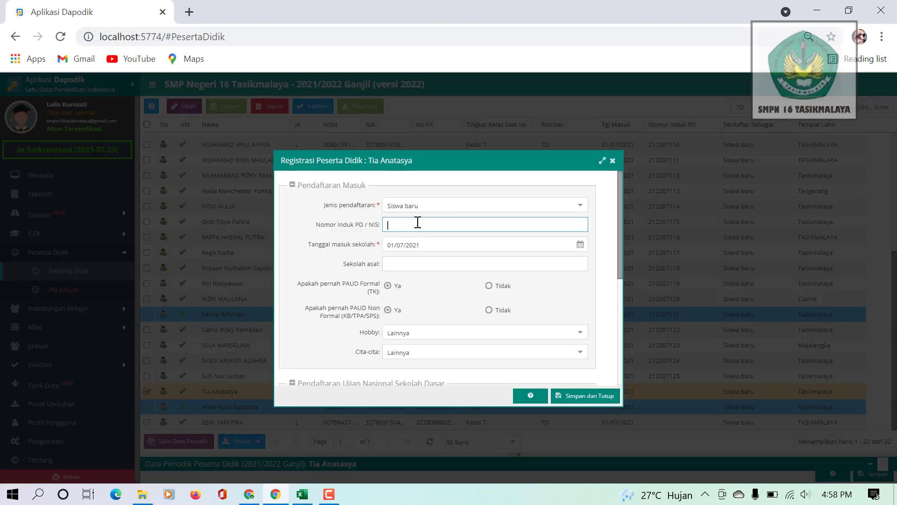
type("212207100")
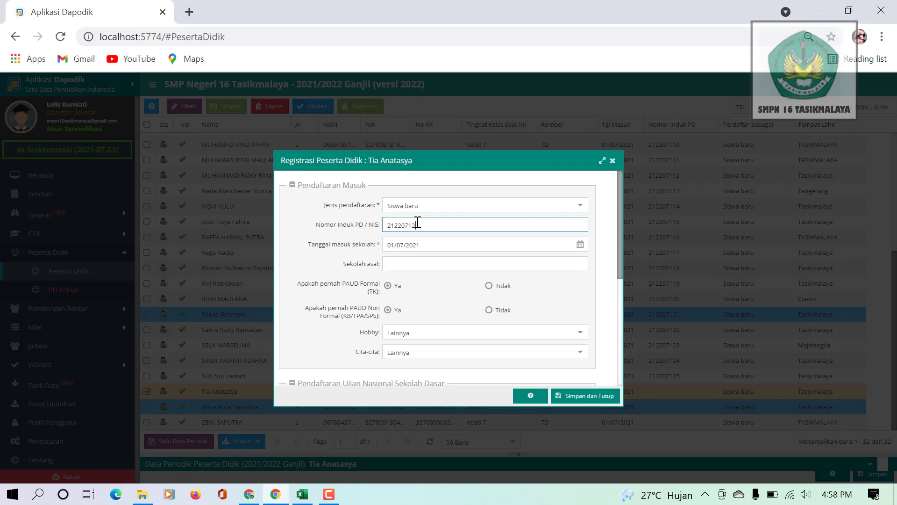
left_click(600, 394)
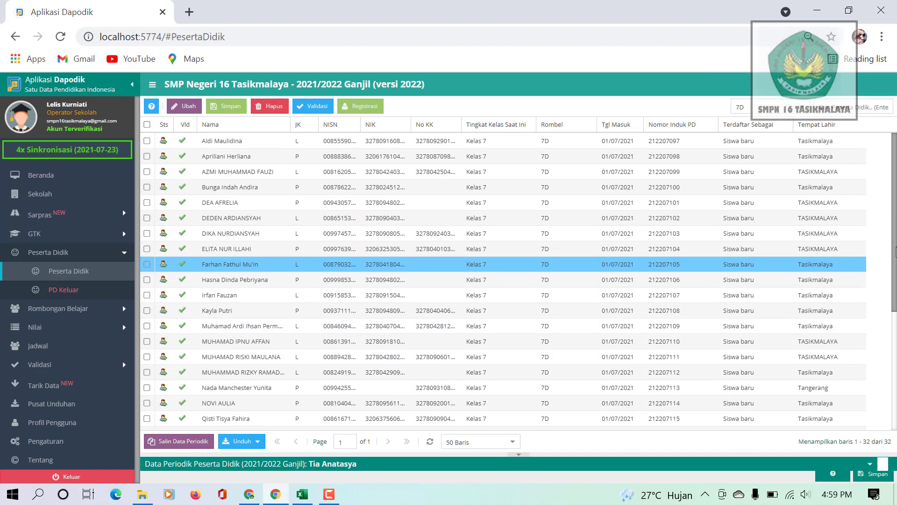
- Give the thirty-first 7D student, second to last in the list, the next consecutive NIS and save the registration
left_click_drag(896, 251, 896, 408)
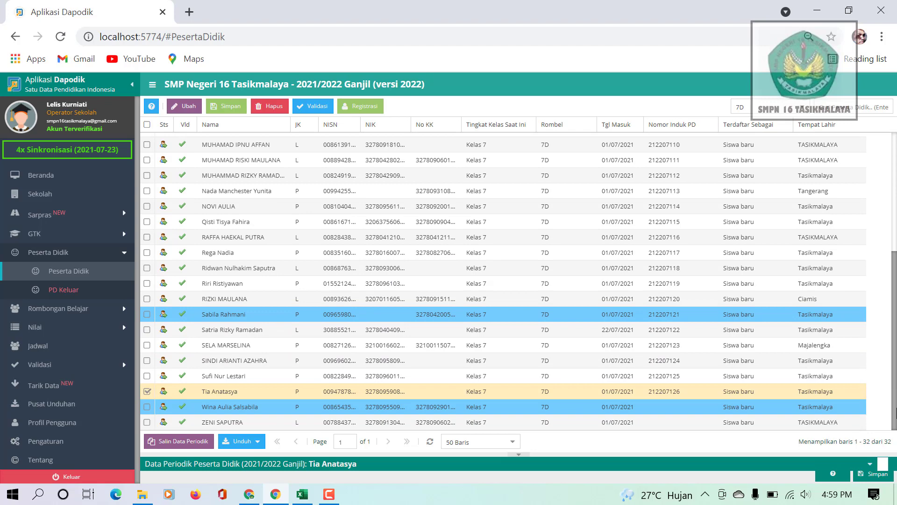
left_click(671, 407)
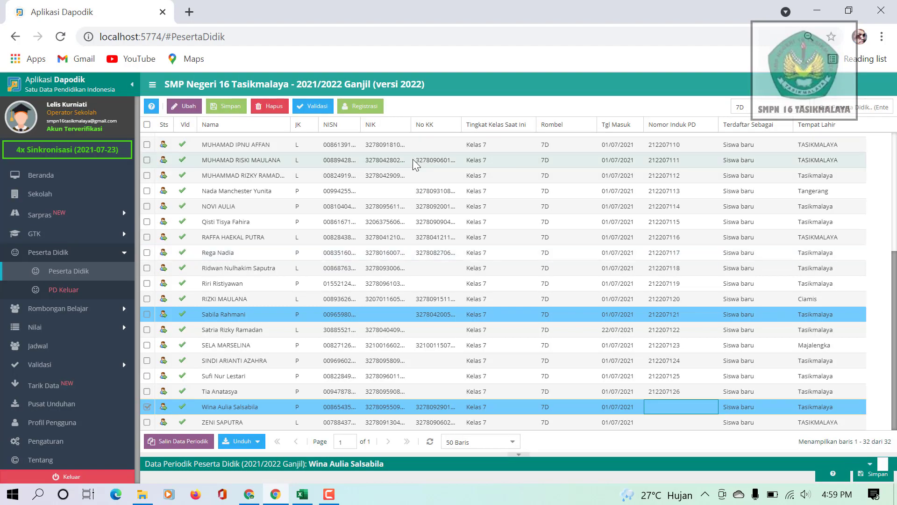
left_click(360, 106)
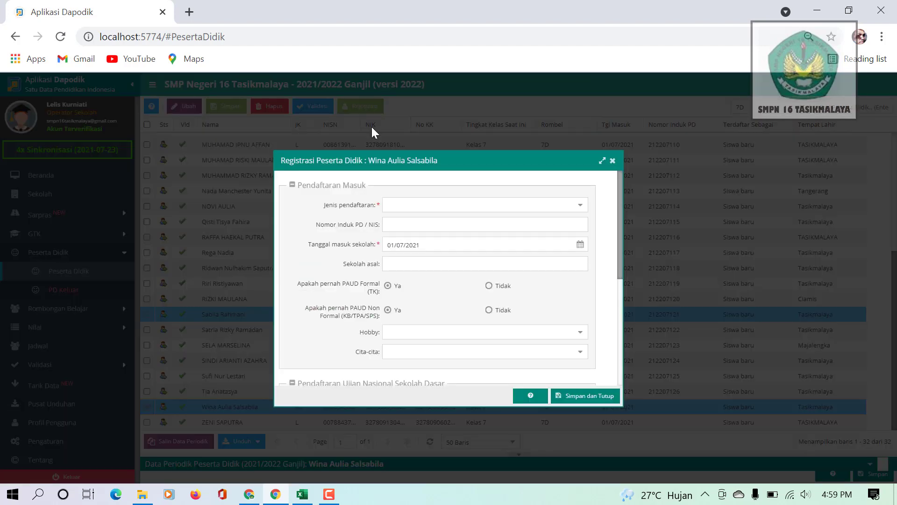
left_click(409, 226)
type("212207100")
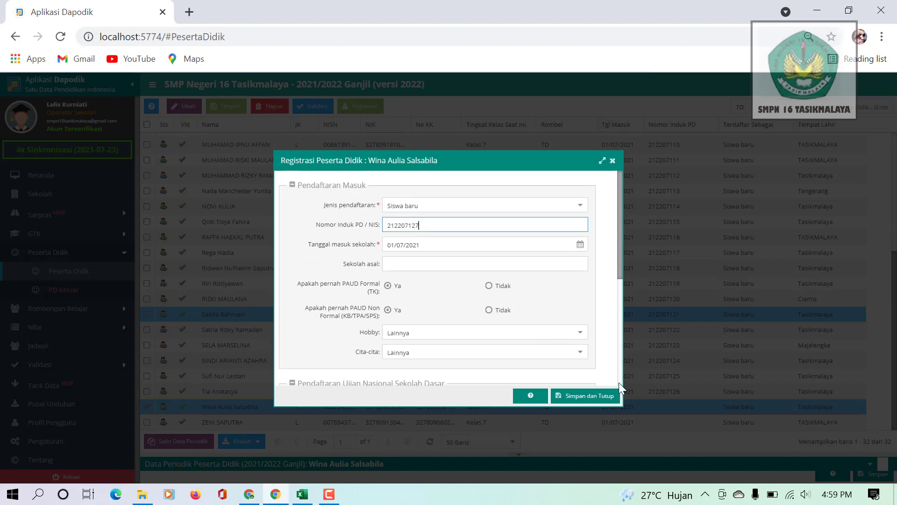
left_click(595, 397)
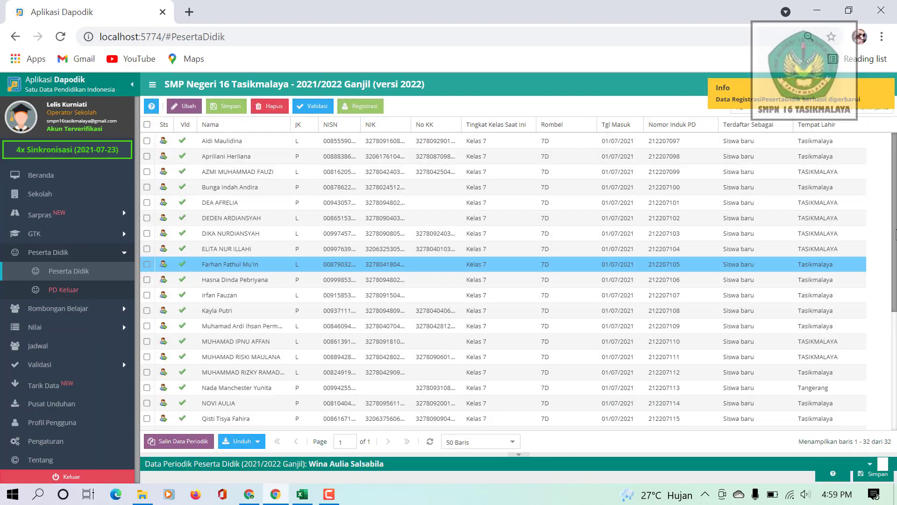
- Enter the next consecutive NIS for the last 7D student, copy that number for reuse, and save the registration
left_click_drag(896, 230, 896, 373)
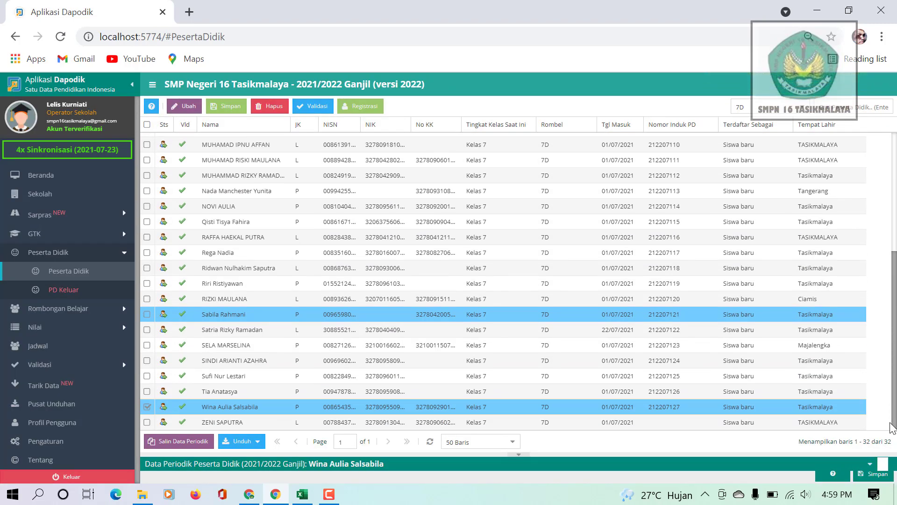
left_click(671, 422)
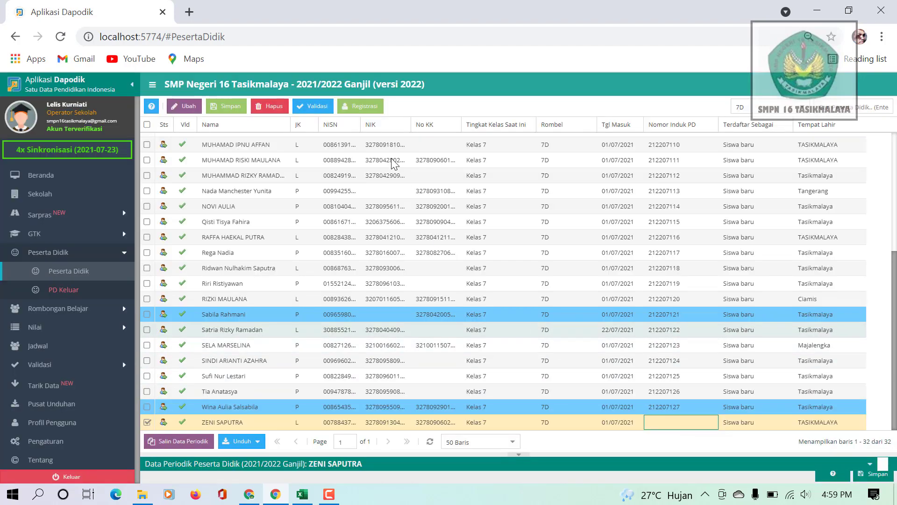
left_click(364, 107)
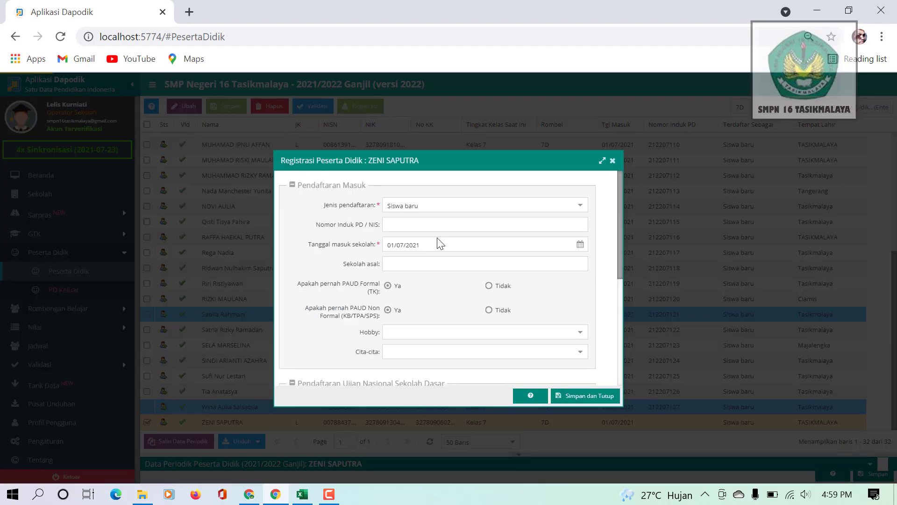
left_click(421, 225)
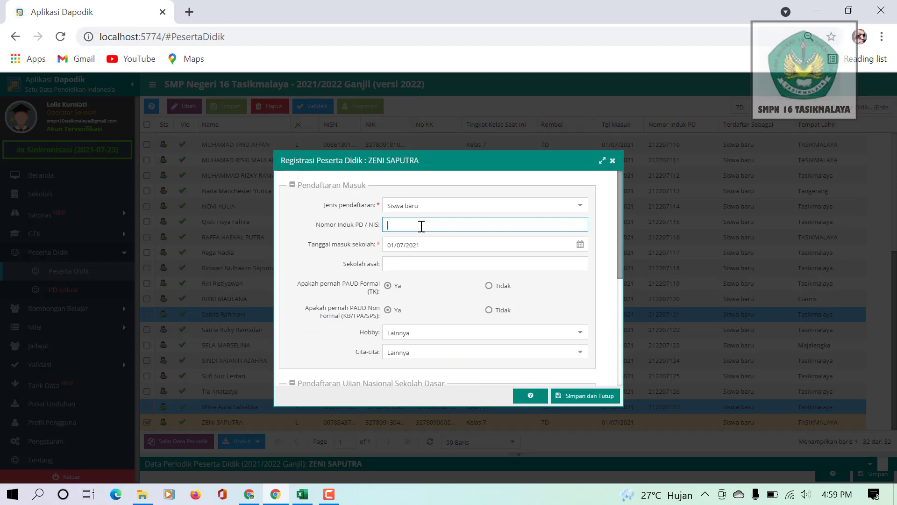
type("212207100")
left_click_drag(388, 225, 439, 224)
key("ctrl+c")
left_click(588, 397)
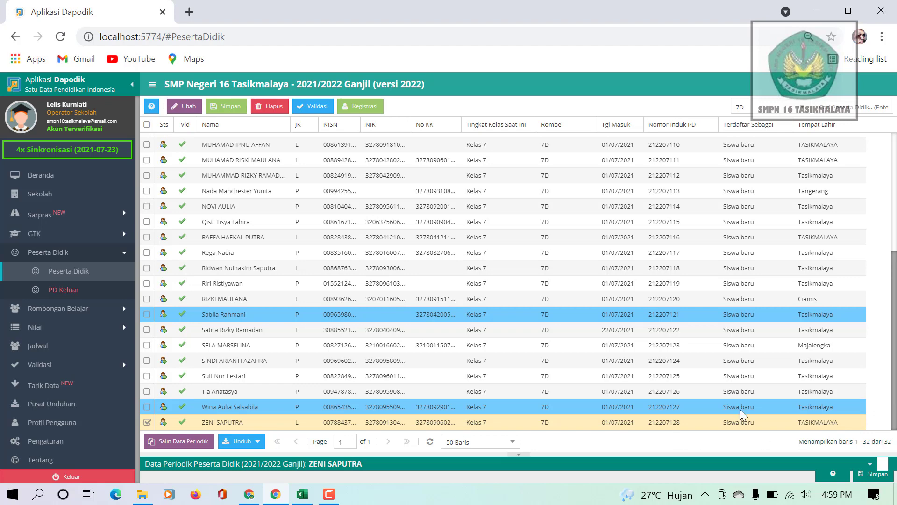
- Filter the student list to class 7E
left_click_drag(896, 319, 896, 160)
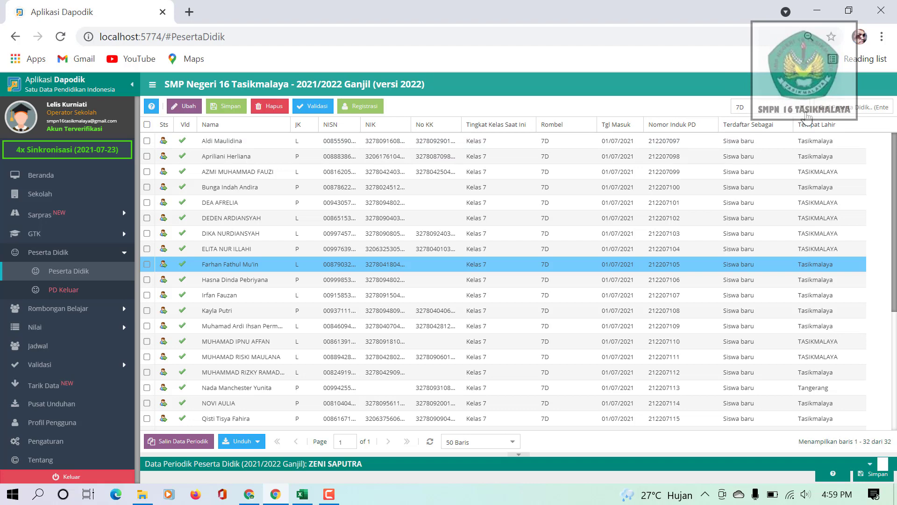
left_click(802, 112)
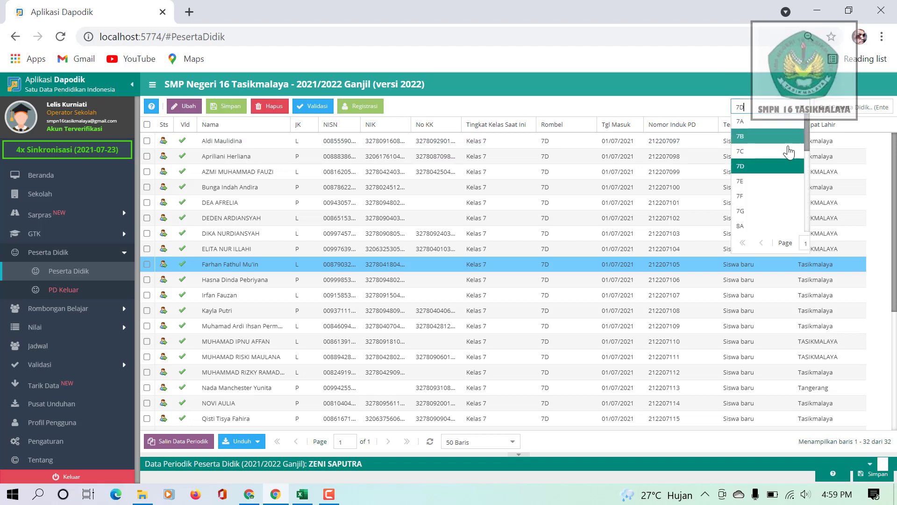
left_click(761, 182)
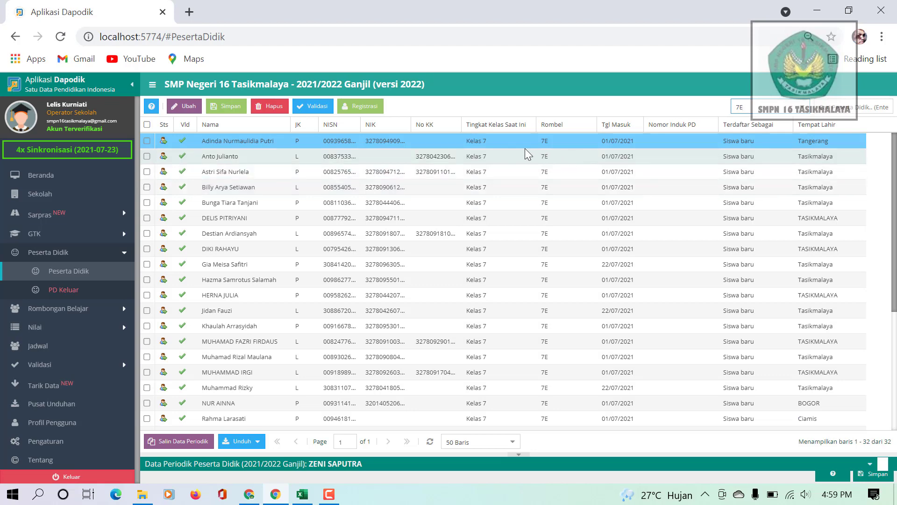
- Paste the copied NIS into the first 7E student's registration, raise its final digit by one, and save it
left_click(436, 140)
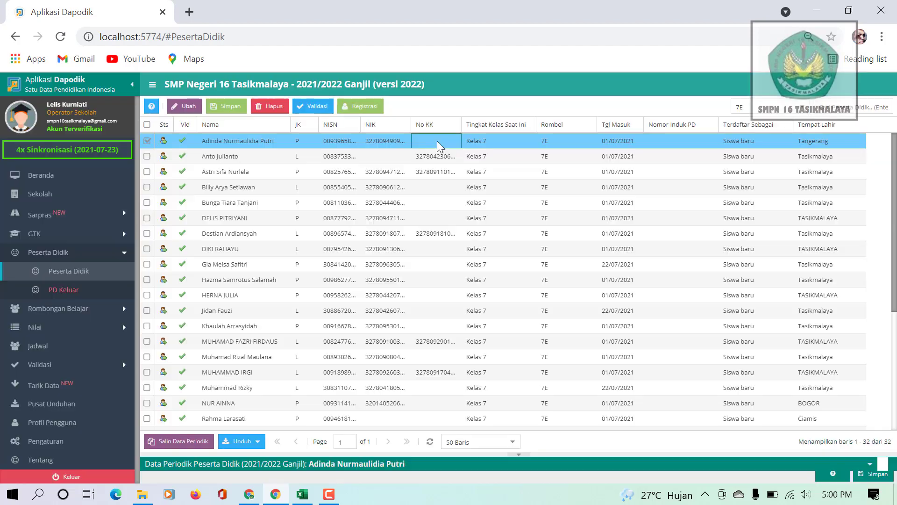
left_click(365, 109)
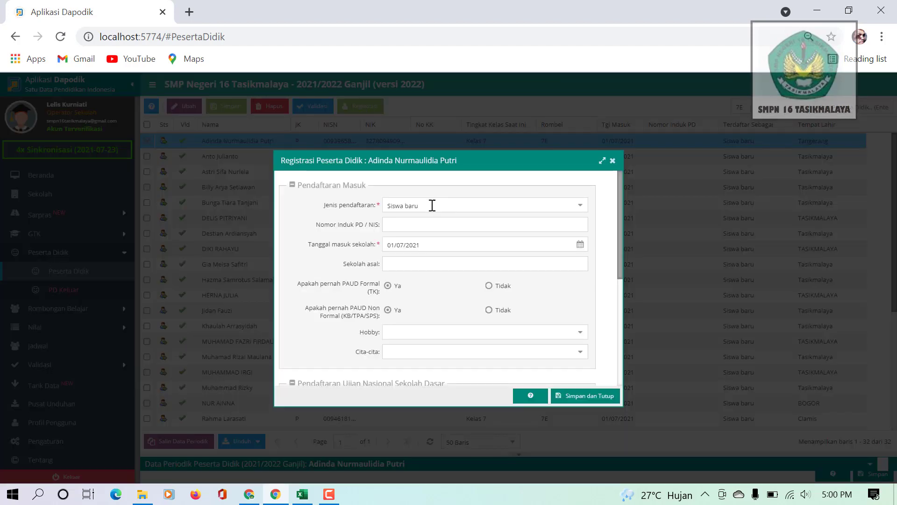
left_click(408, 224)
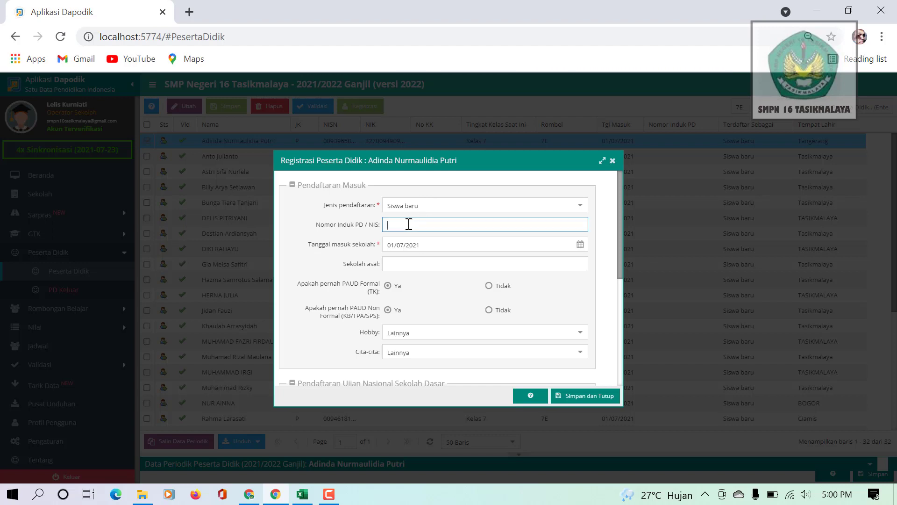
key("ctrl+v")
key("BackSpace")
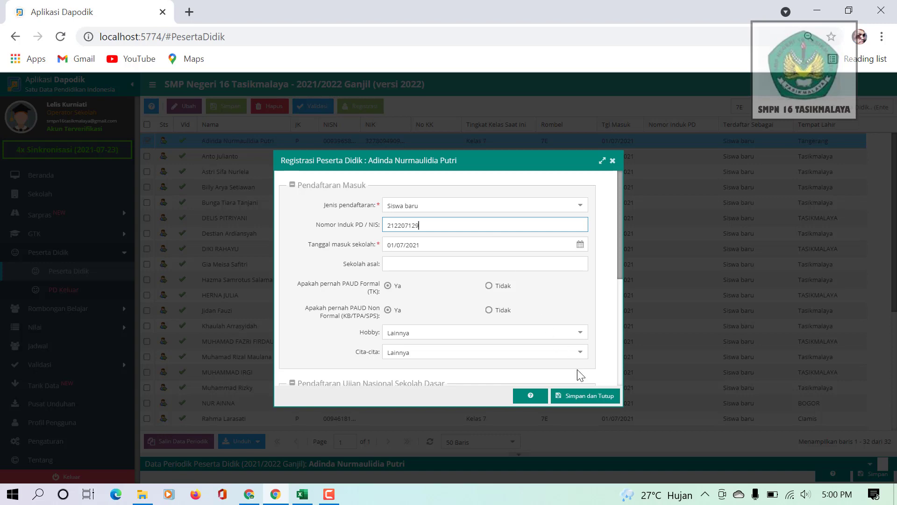
left_click(584, 394)
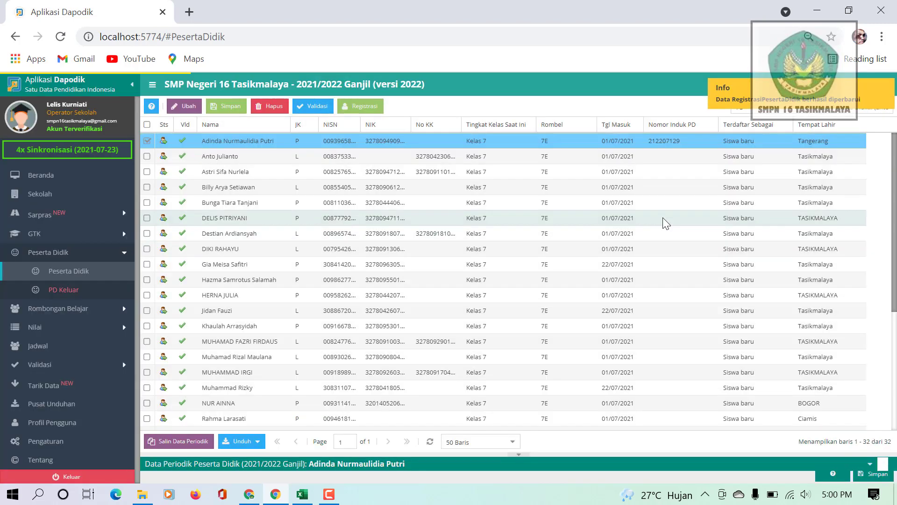
- Reuse the copied NIS in the second 7E student's registration, adjust its ending to the next consecutive number, and save
left_click(659, 155)
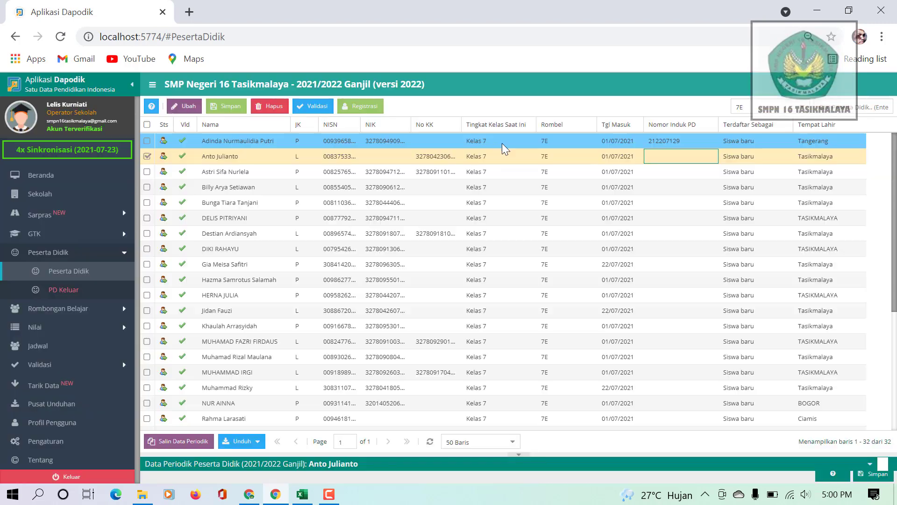
left_click(363, 106)
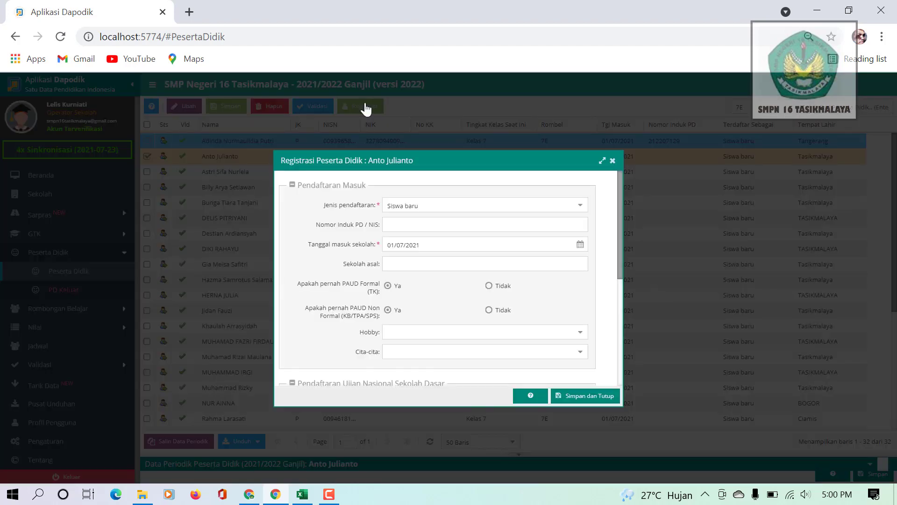
left_click(410, 223)
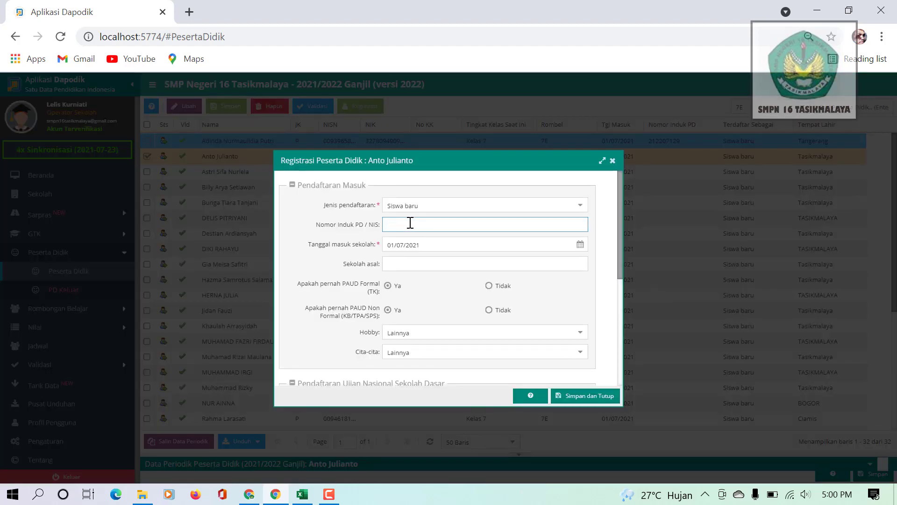
key("ctrl+v")
left_click(584, 400)
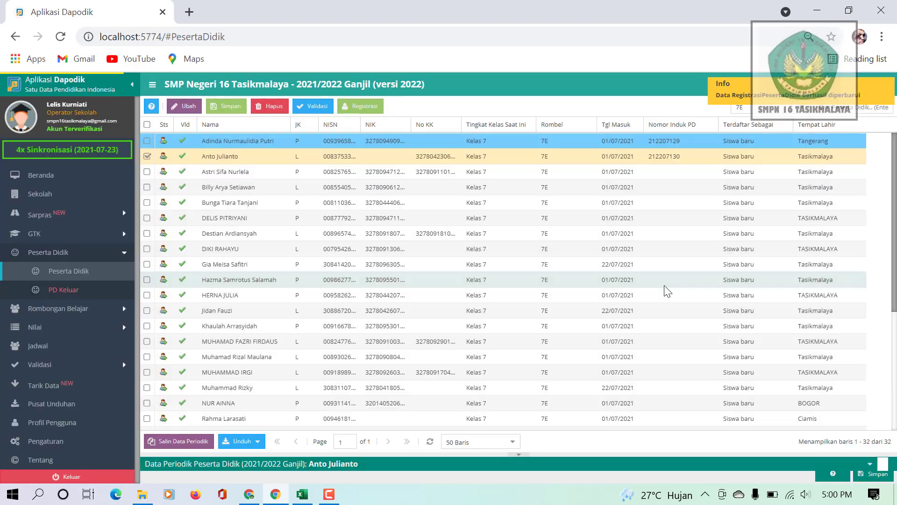
- Paste the copied NIS into the third 7E student's registration, change its ending to the next consecutive number, and save
left_click(570, 169)
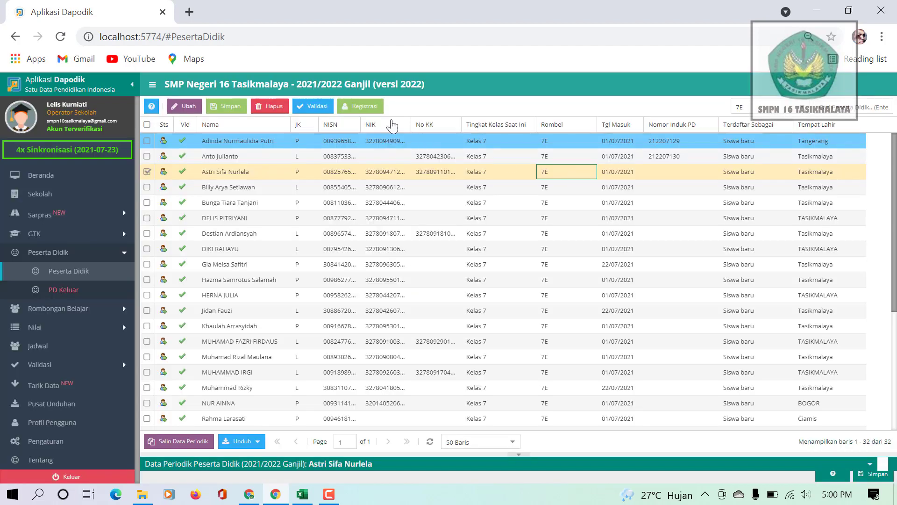
left_click(363, 106)
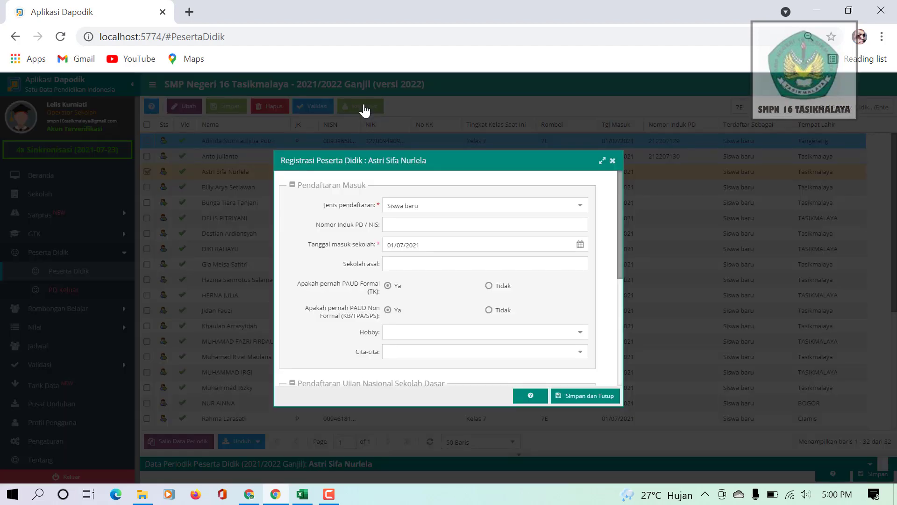
left_click(397, 222)
key("ctrl+v")
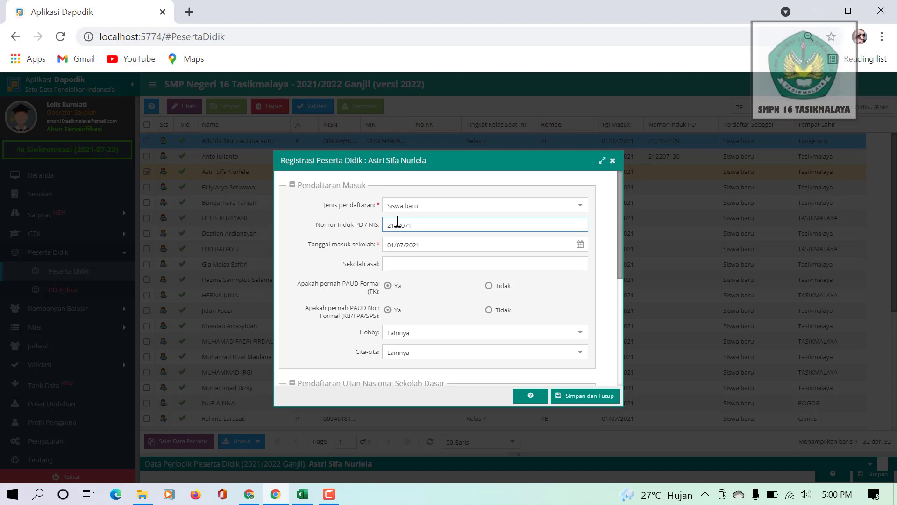
left_click(585, 396)
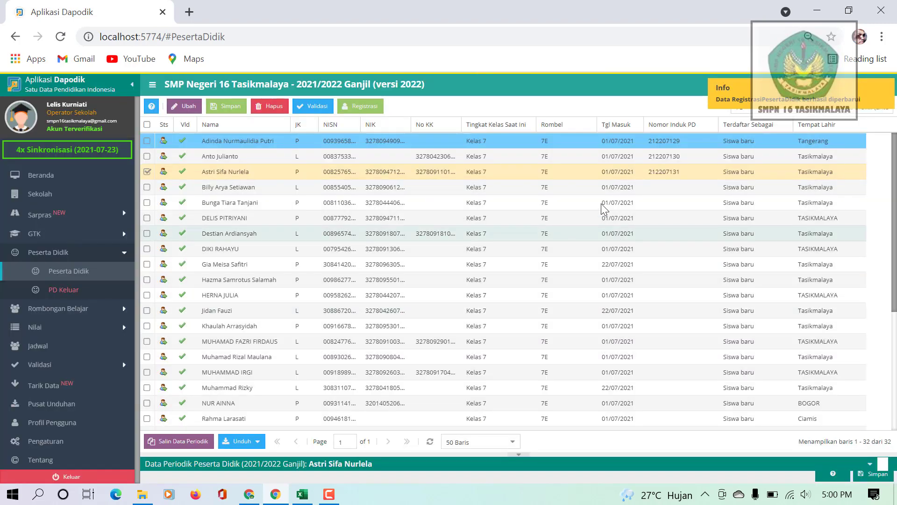
- Fill in the fourth 7E student's NIS by pasting the copied number and adjusting its ending to continue the sequence, then save
left_click(578, 190)
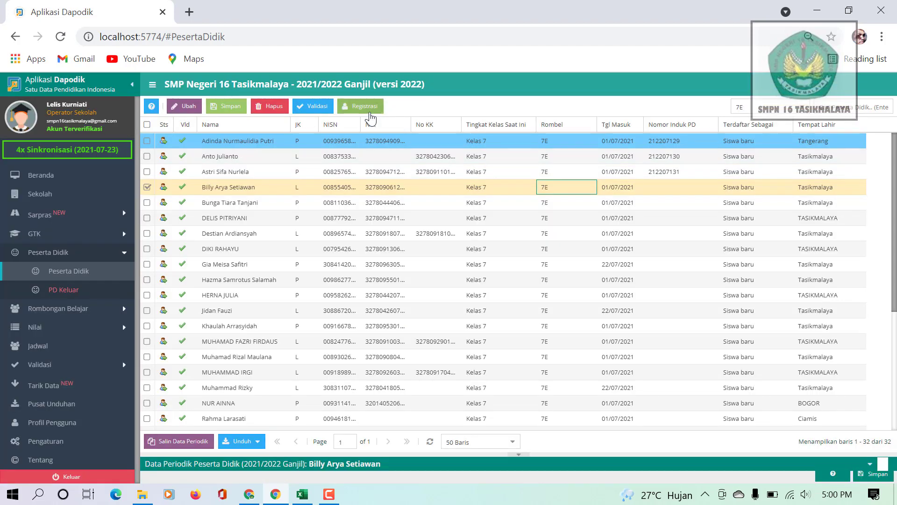
left_click(365, 107)
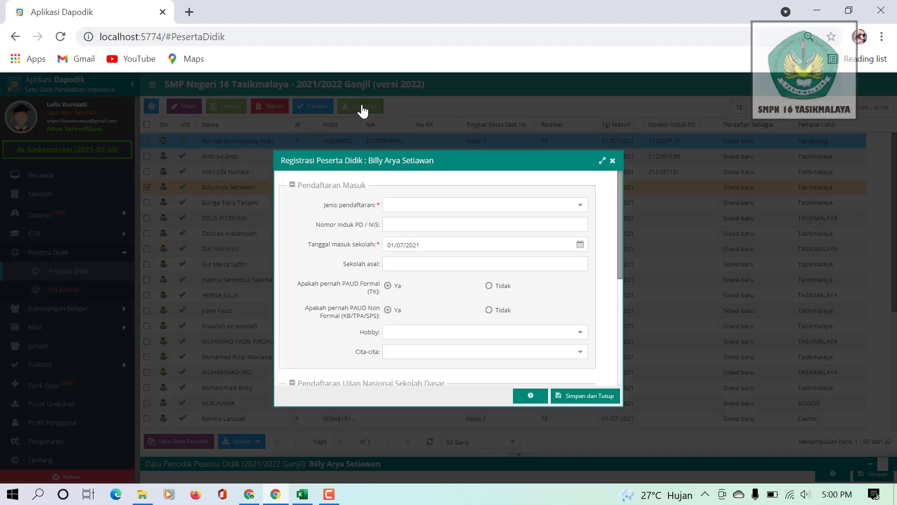
left_click(401, 223)
key("ctrl+v")
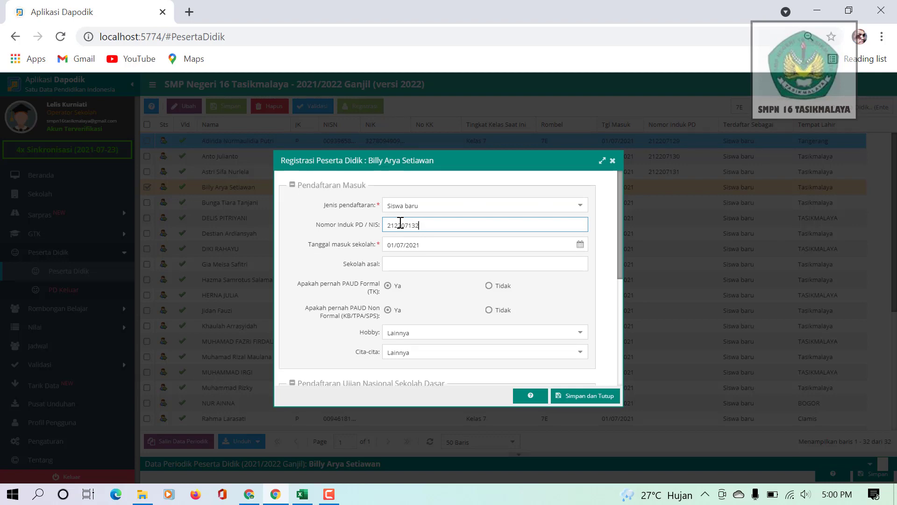
left_click(571, 397)
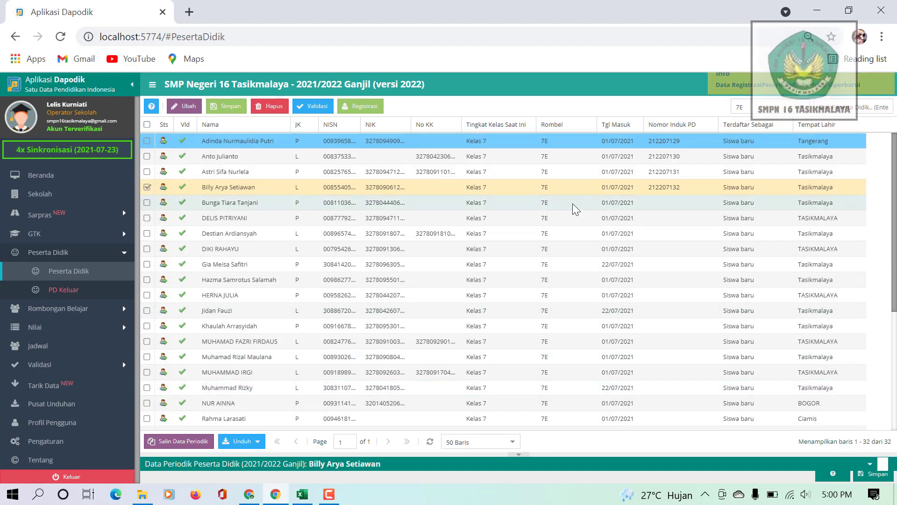
- Enter the next consecutive NIS in the fifth 7E student's registration from the copied number and save it
left_click(572, 202)
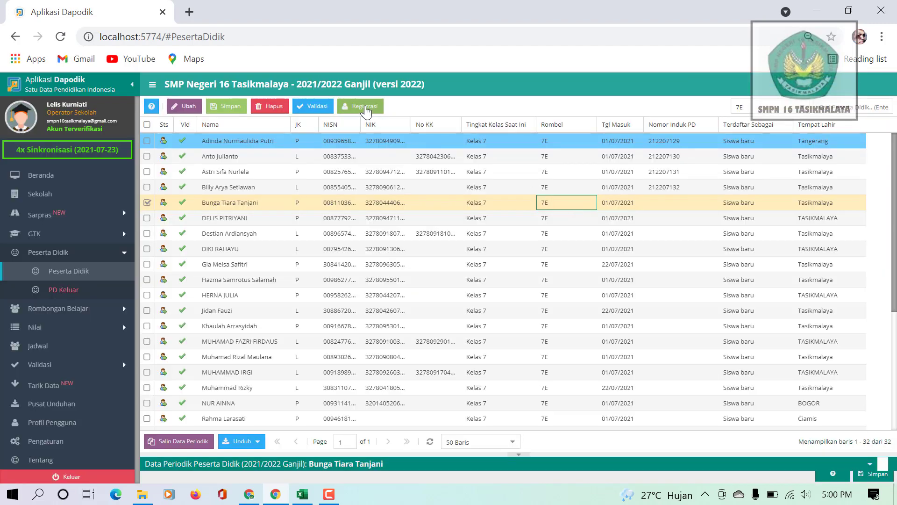
left_click(365, 107)
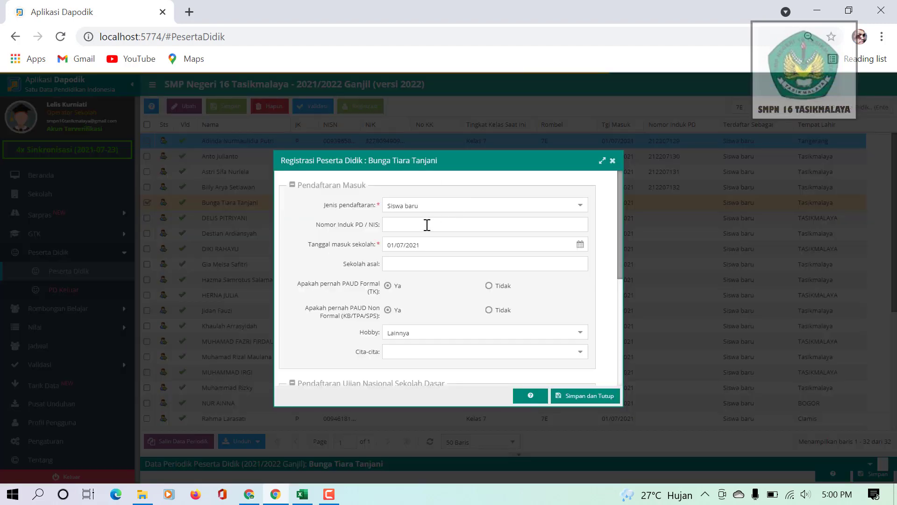
left_click(427, 225)
key("ctrl+v")
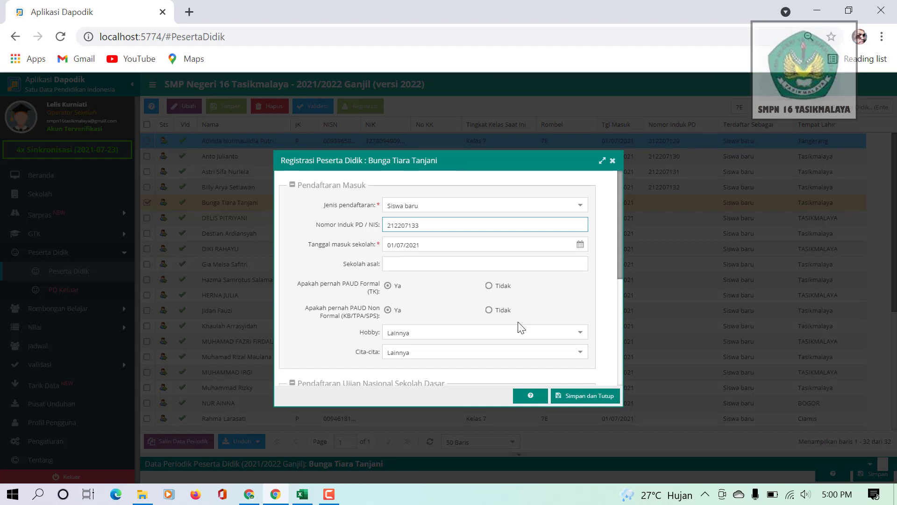
left_click(578, 396)
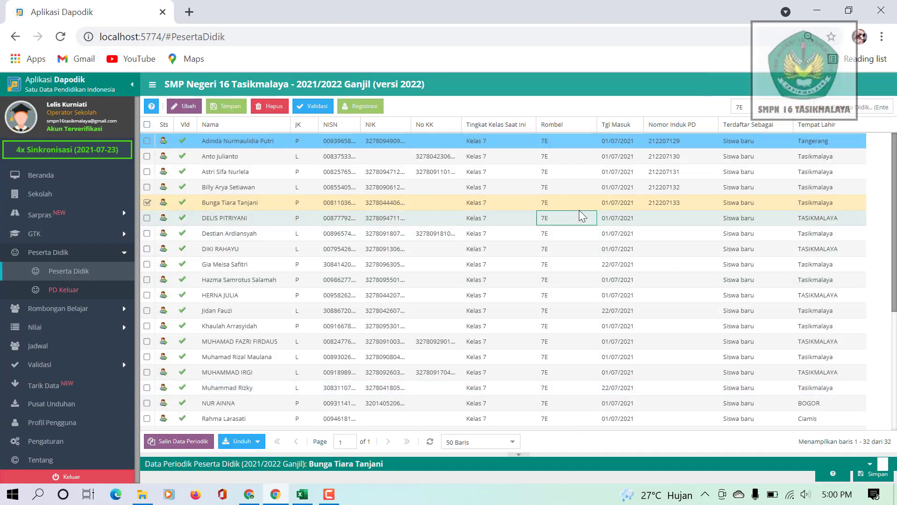
- Open the sixth 7E student's registration, enter the next NIS in the sequence, and save it
left_click(580, 215)
left_click(371, 107)
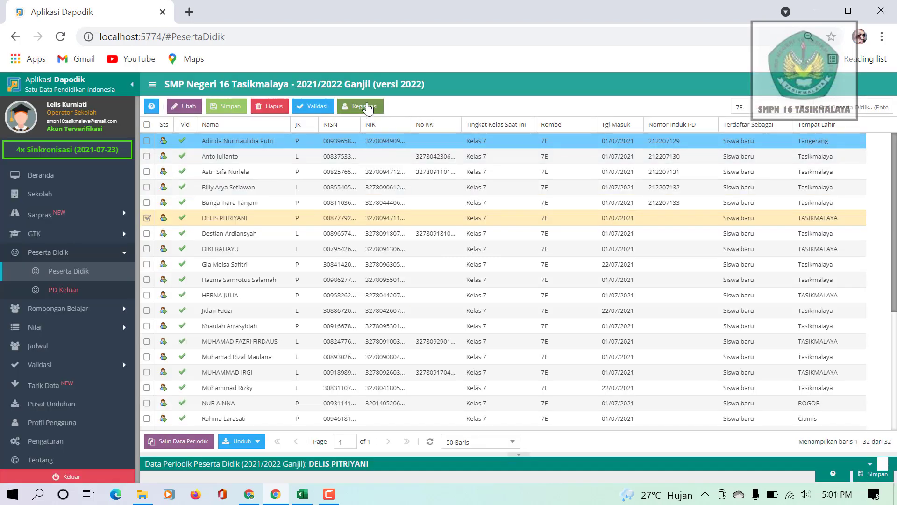
left_click(403, 224)
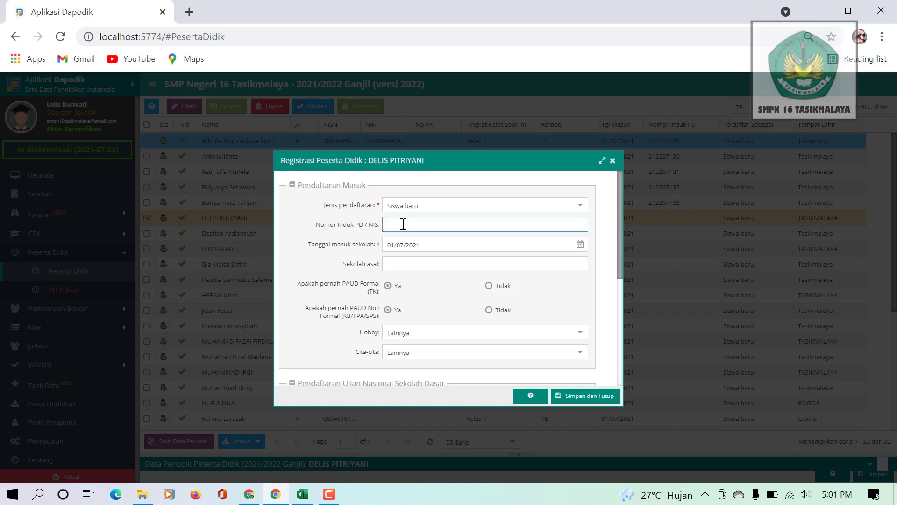
type("212207128")
left_click(590, 395)
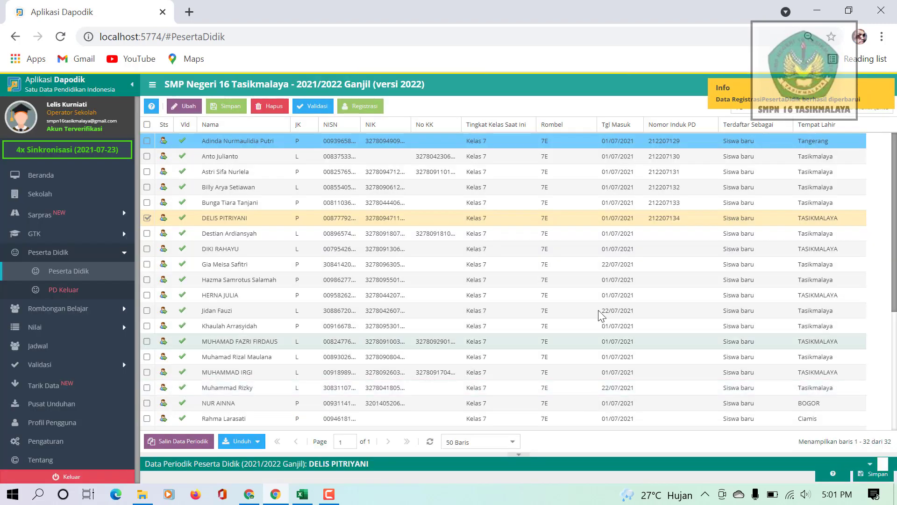
- Set the seventh 7E student's Nomor Induk PD / NIS to the next consecutive number and save the registration
left_click(567, 232)
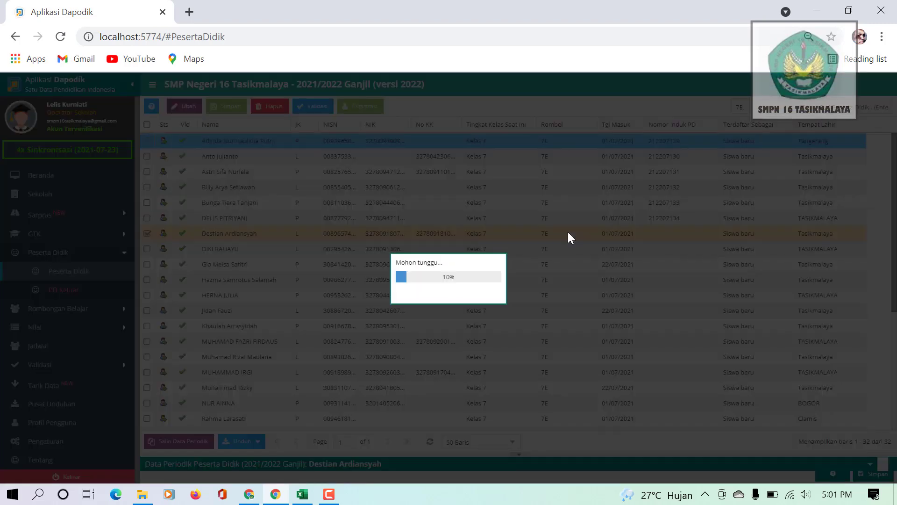
left_click(370, 106)
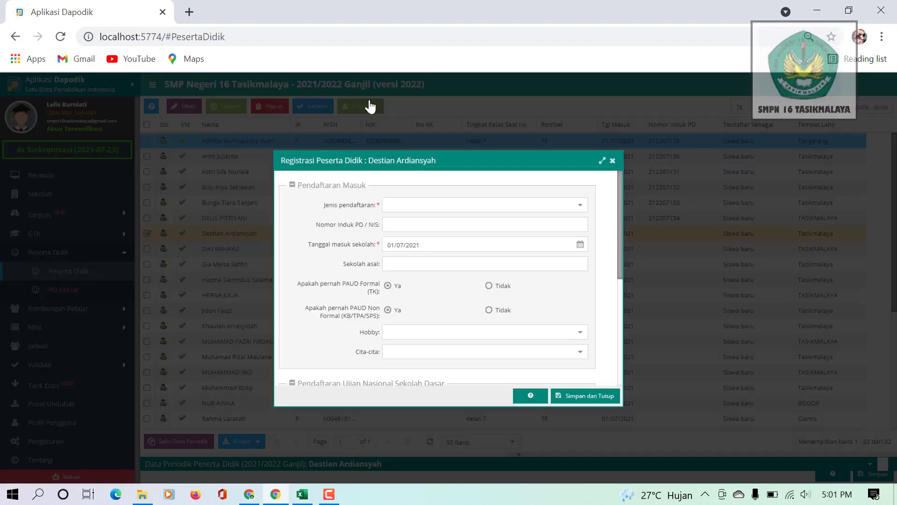
left_click(418, 224)
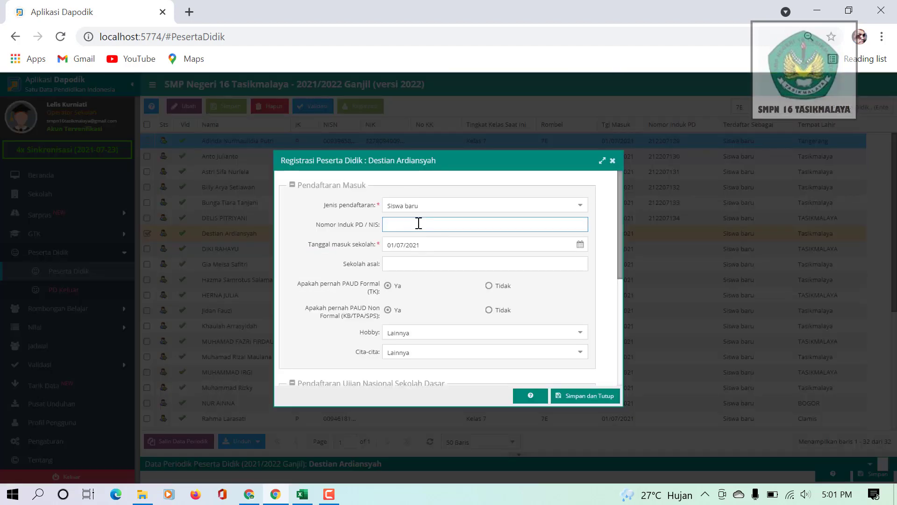
type("212207128")
left_click(580, 396)
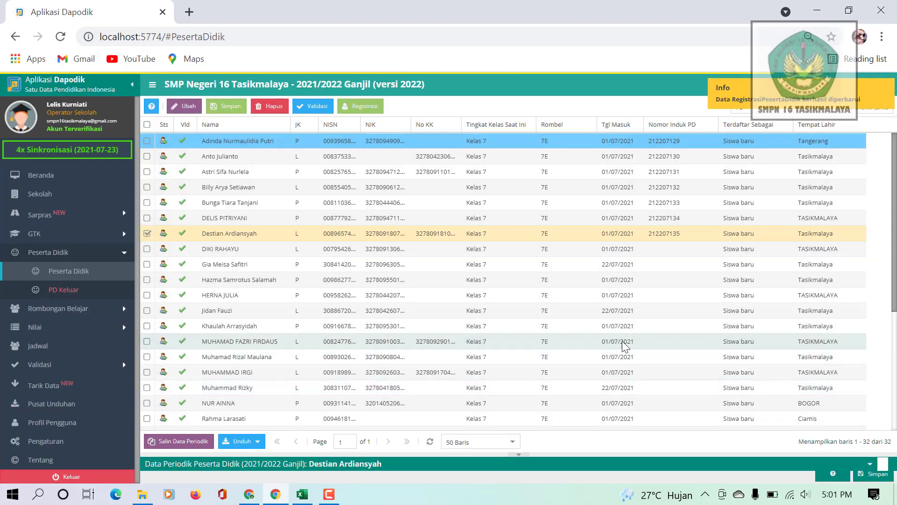
- Register the following consecutive NIS for the eighth 7E student and save the record
left_click(566, 250)
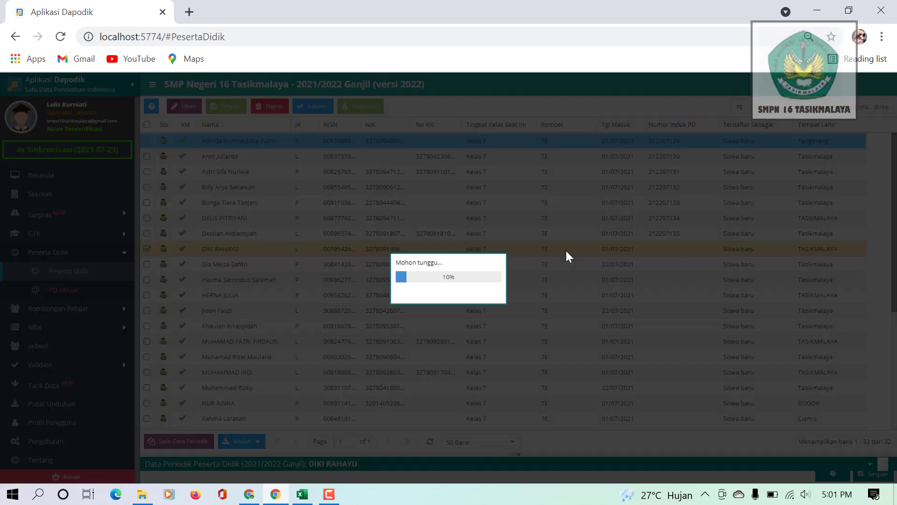
left_click(369, 108)
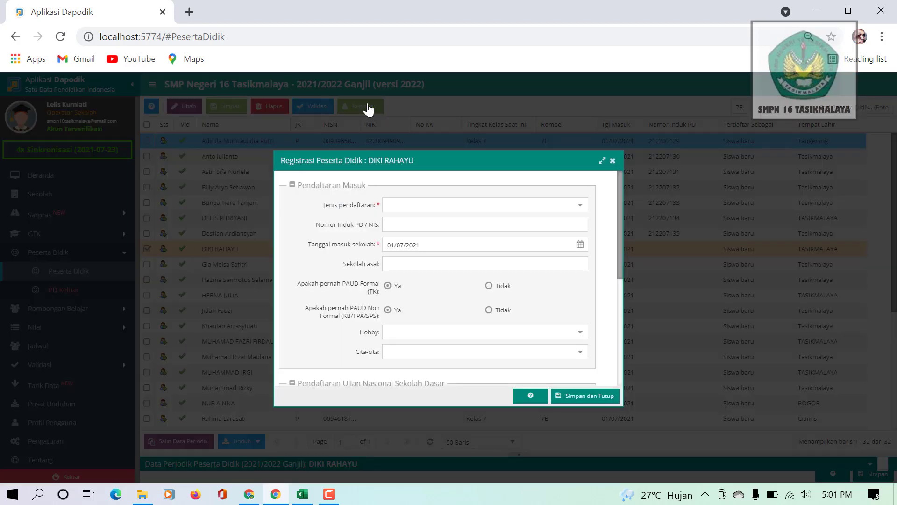
left_click(398, 226)
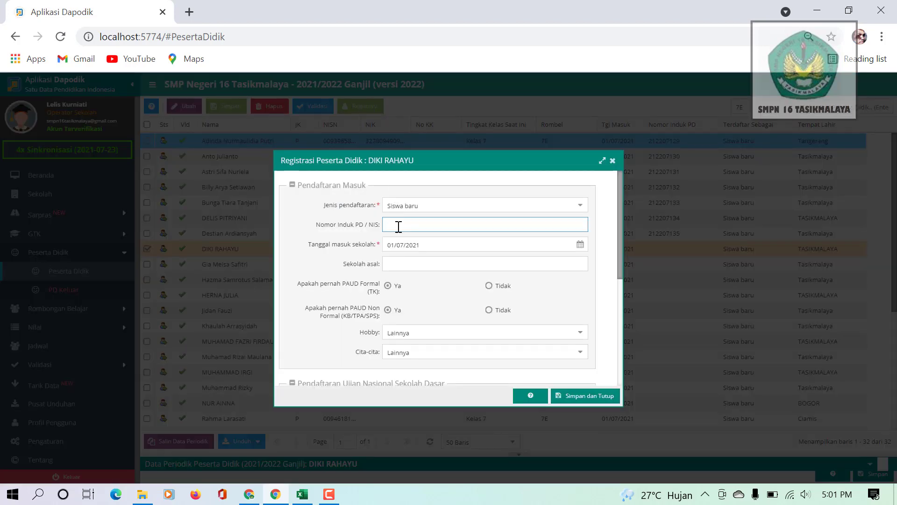
type("212207128")
left_click(589, 397)
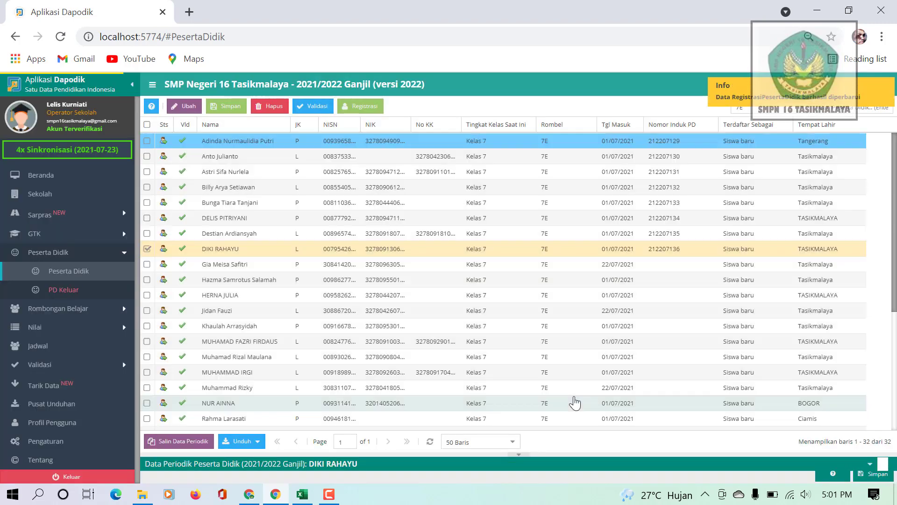
- Fill in the ninth 7E student's NIS with the next number in the sequence and save the registration
left_click(562, 262)
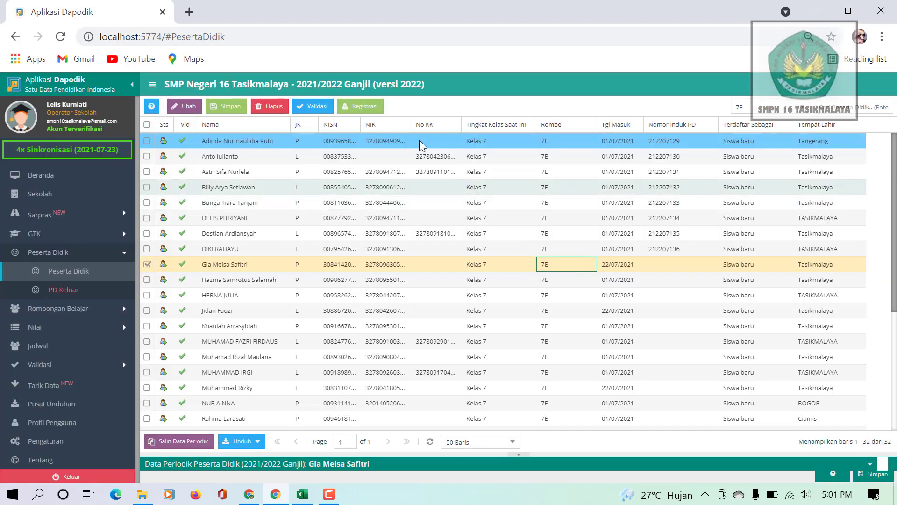
left_click(364, 107)
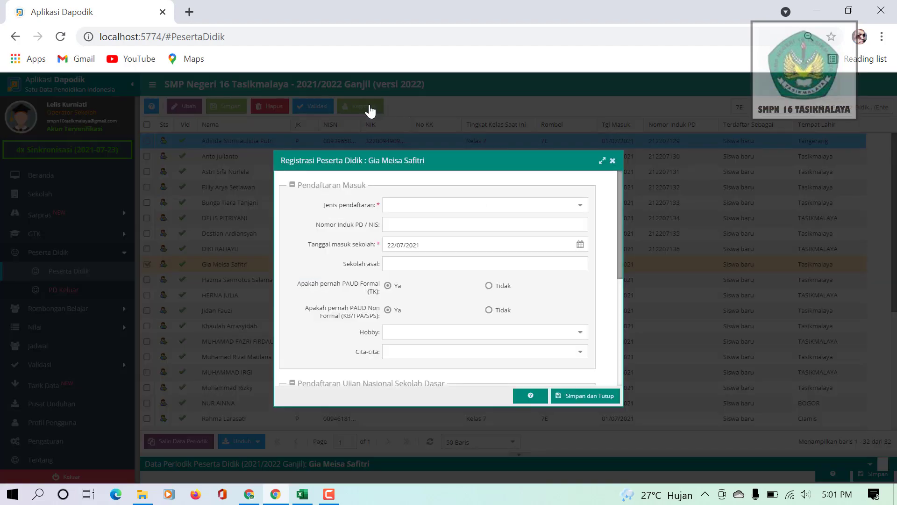
left_click(403, 224)
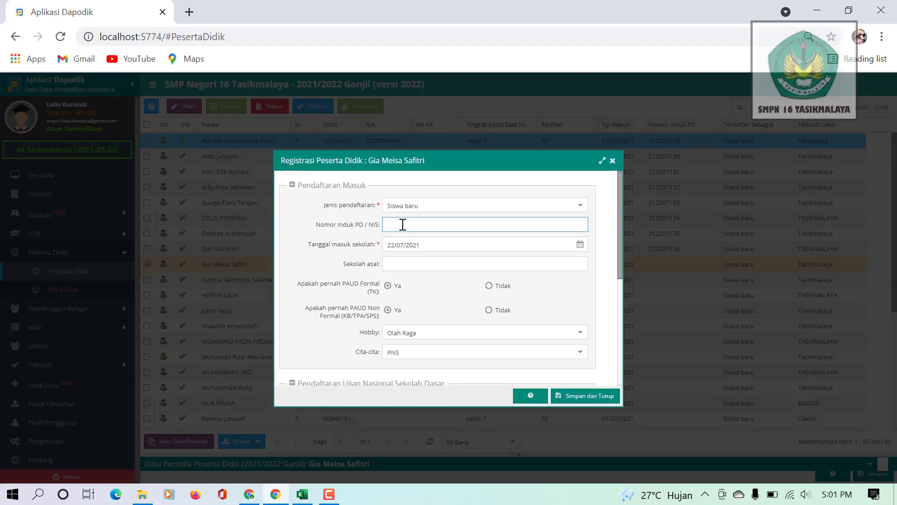
type("212207128")
left_click(577, 397)
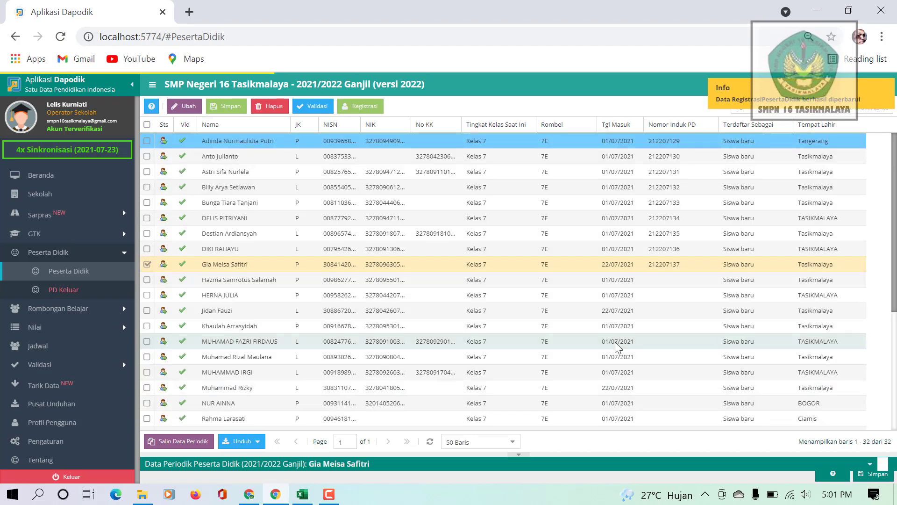
- Enter the tenth 7E student's NIS, one higher than the previous student's number, and save the registration
left_click(569, 281)
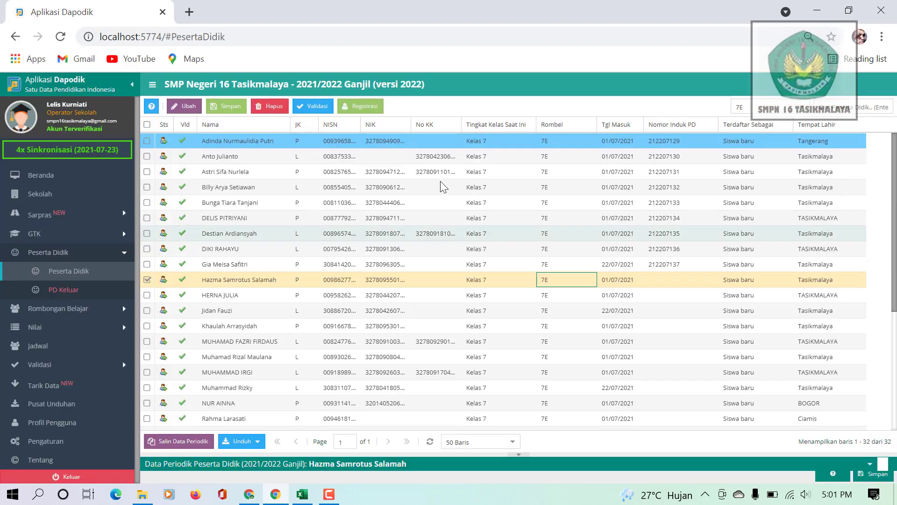
left_click(369, 108)
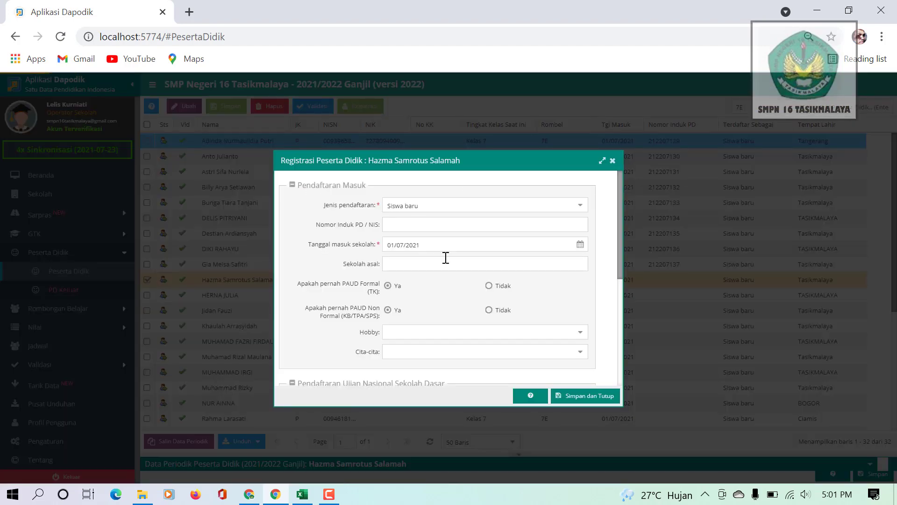
left_click(418, 226)
type("212207128")
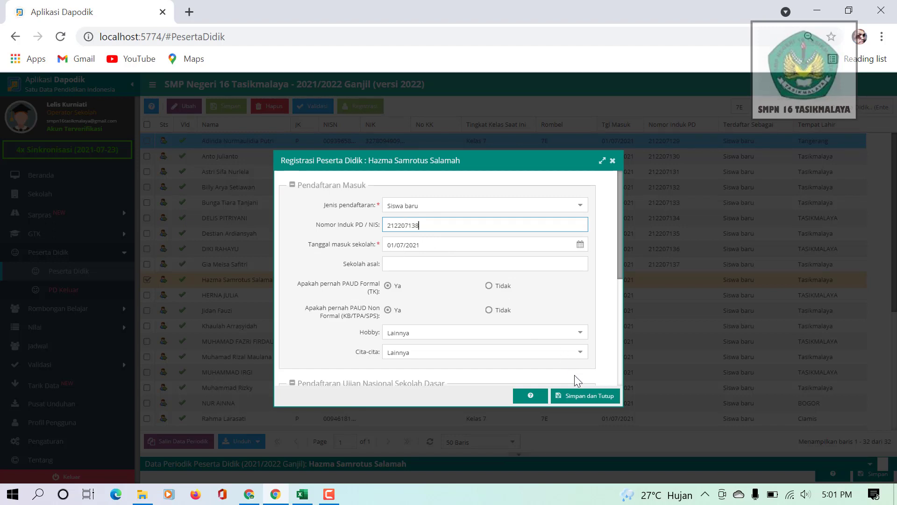
left_click(575, 397)
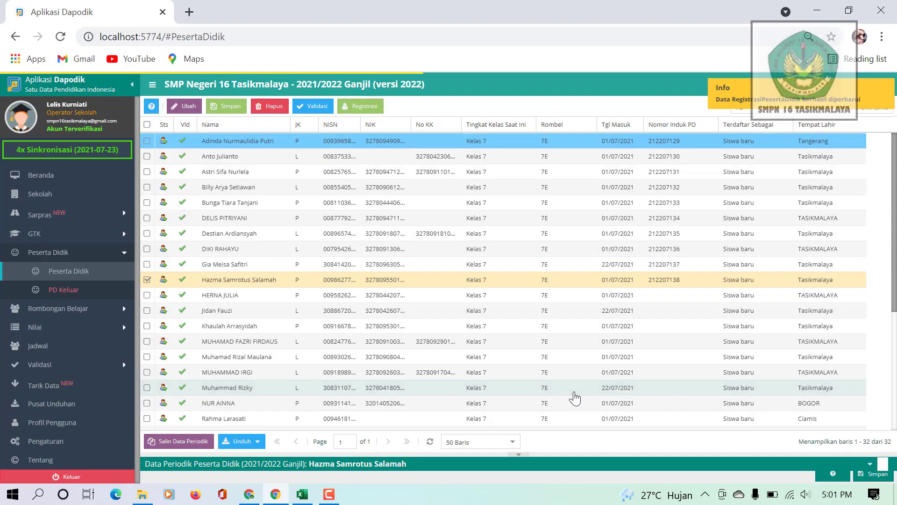
- Complete the eleventh 7E student's registration with the next consecutive NIS and save it
left_click(584, 295)
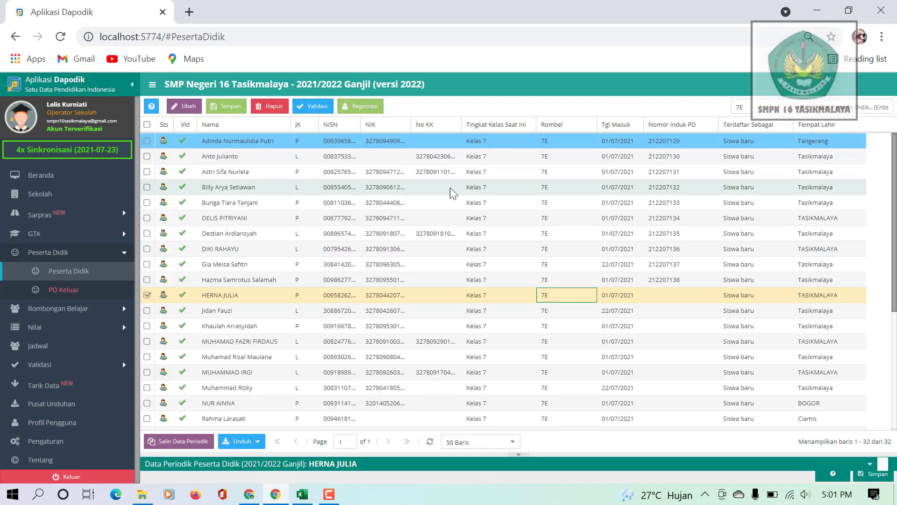
left_click(362, 106)
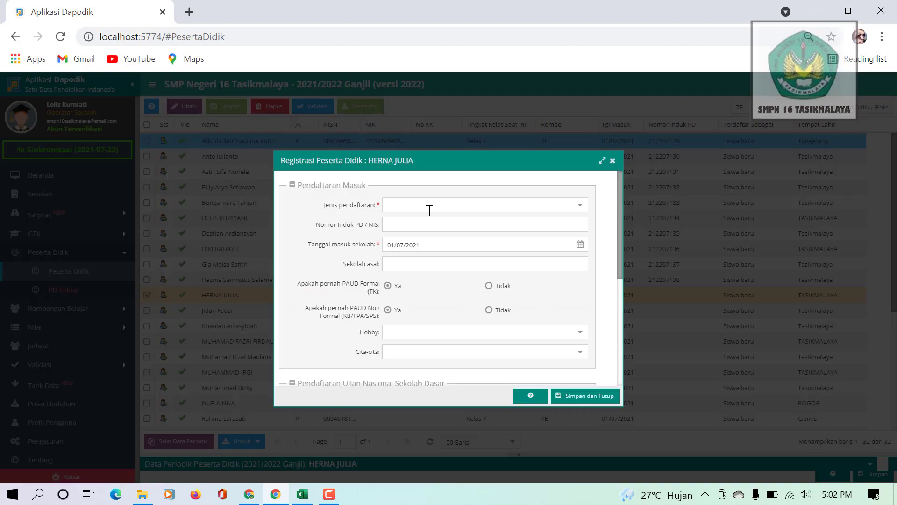
left_click(415, 223)
type("212207139")
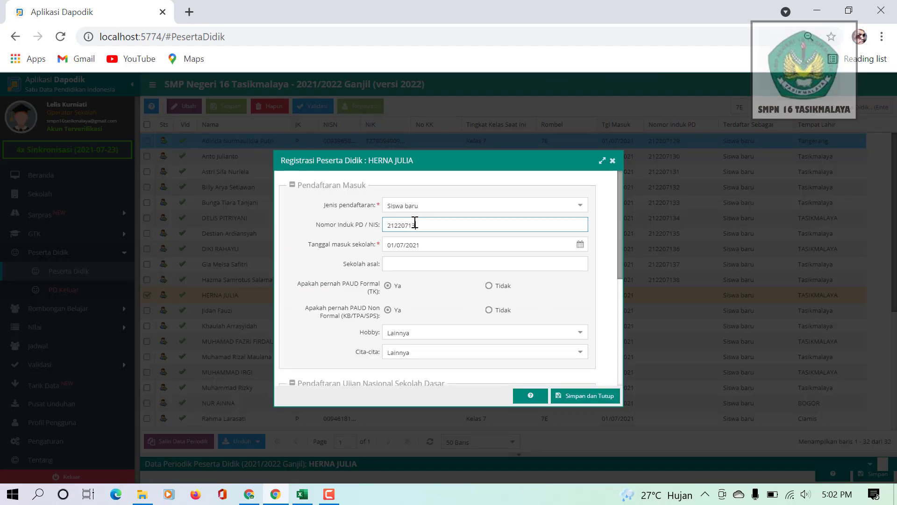
left_click(598, 395)
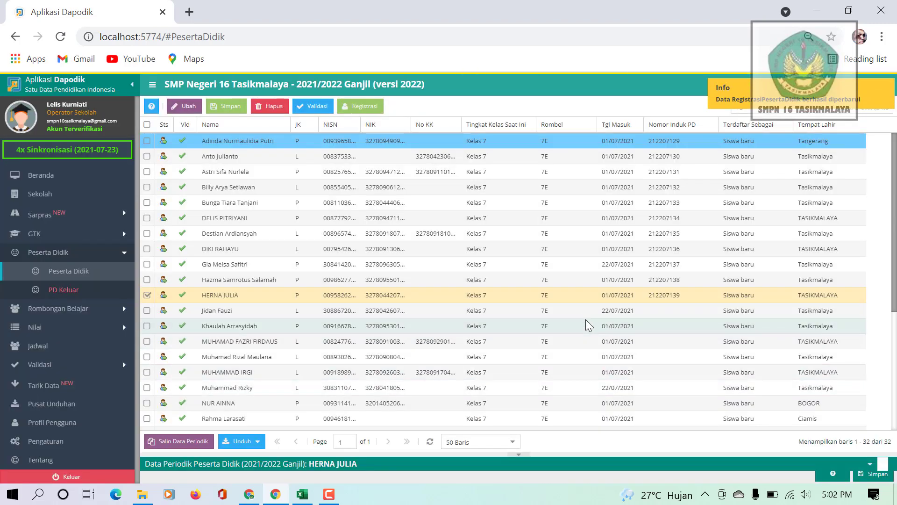
- Enter the next consecutive NIS in the twelfth 7E student's registration and save the record
left_click(565, 310)
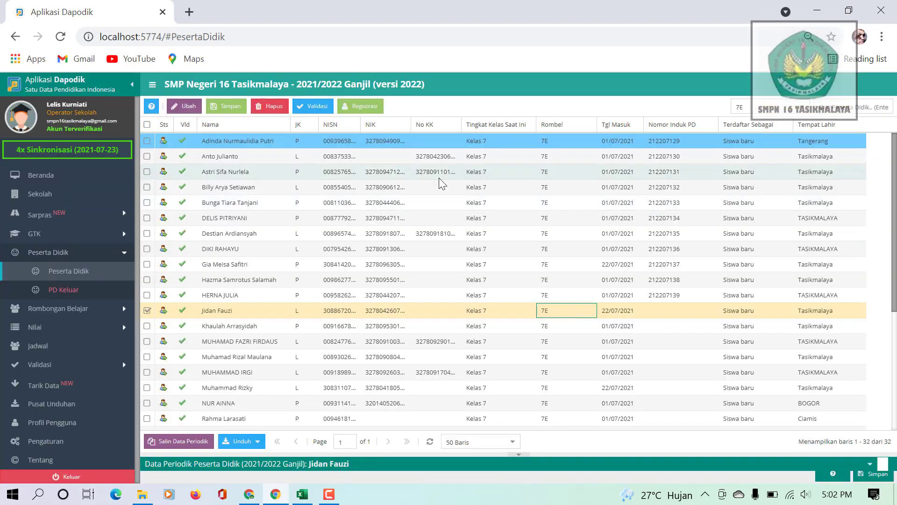
left_click(364, 107)
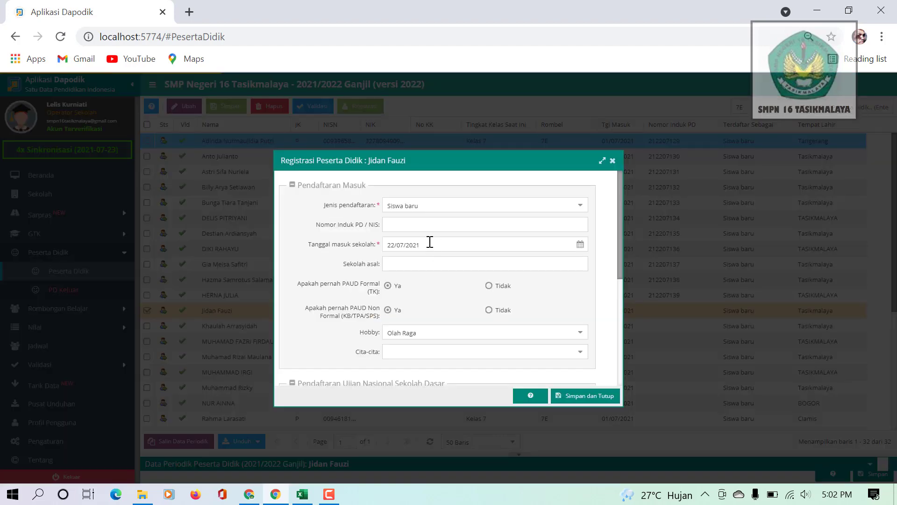
left_click(406, 223)
type("212207128")
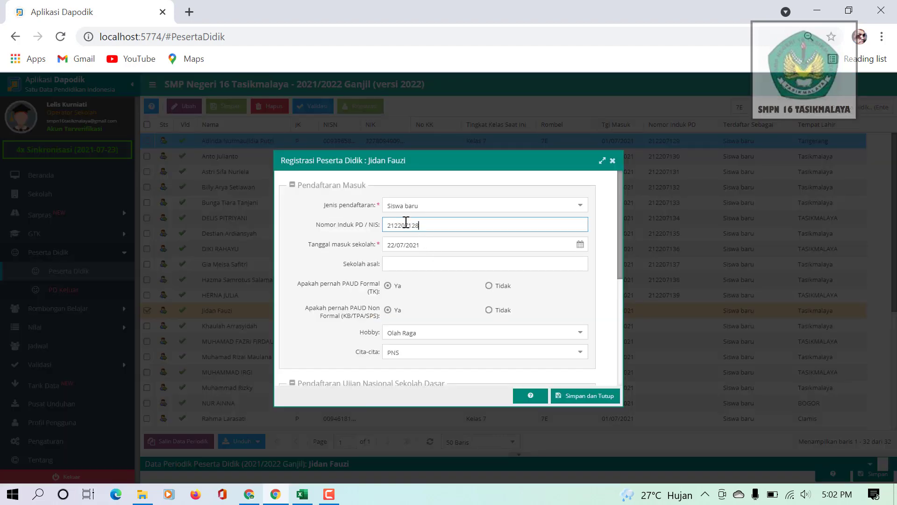
type("40")
left_click(590, 400)
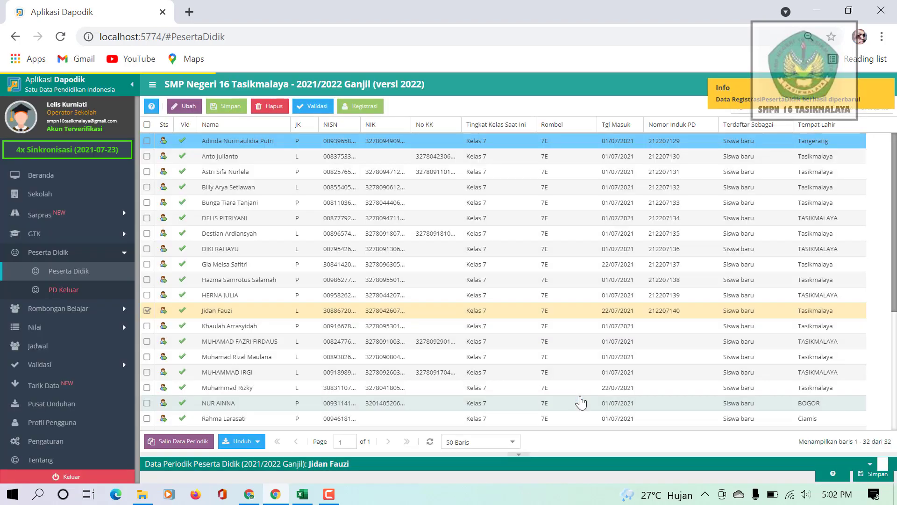
- Fill in the thirteenth 7E student's NIS, one higher than the twelfth student's number, and save the registration
left_click(577, 328)
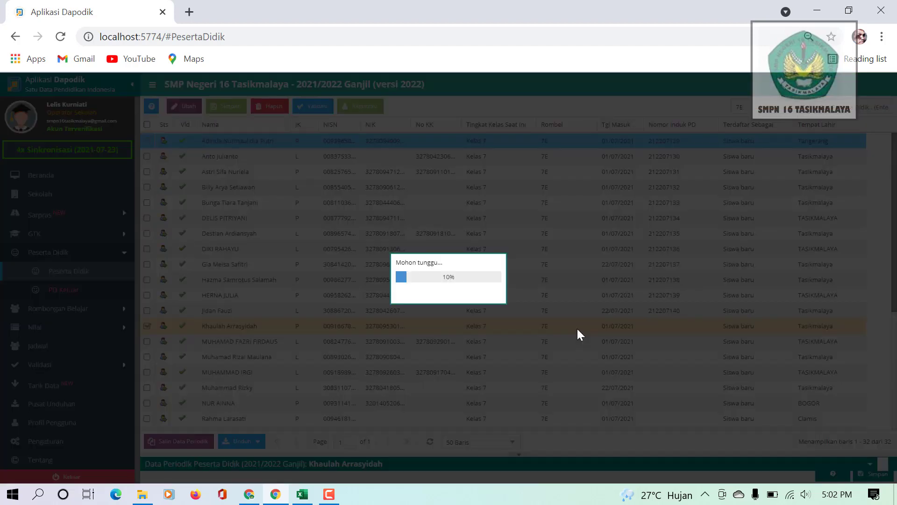
left_click(365, 109)
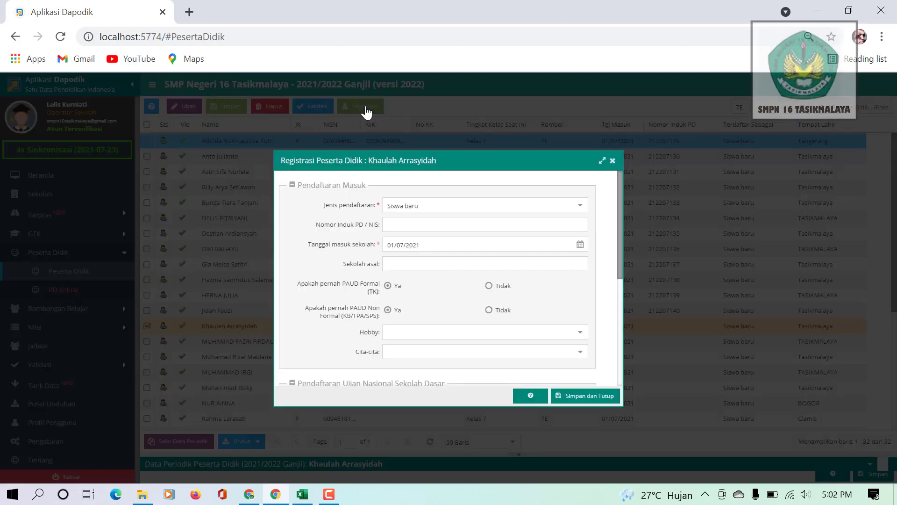
left_click(408, 227)
type("212207128")
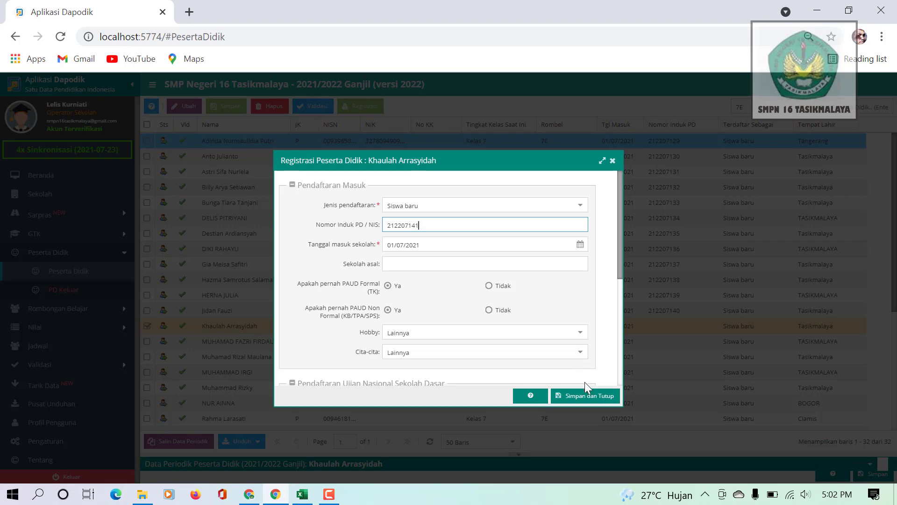
left_click(579, 398)
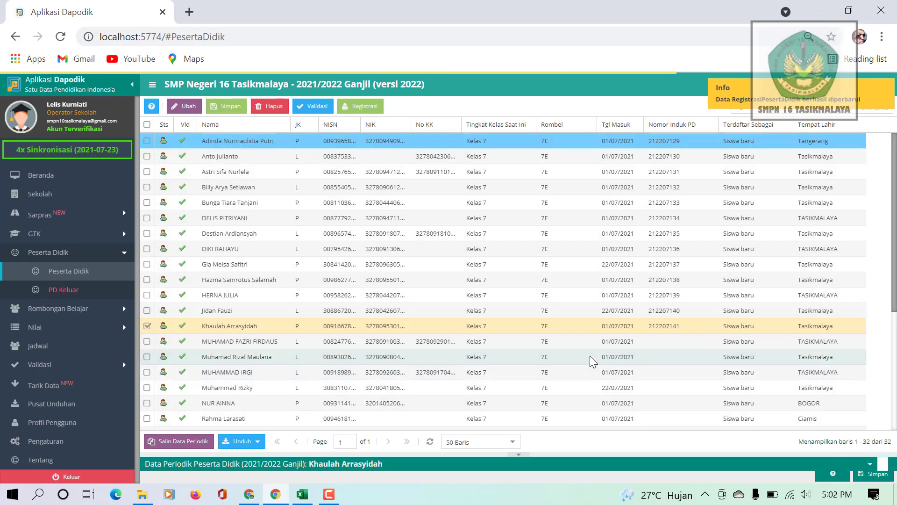
- Register the following NIS in the sequence for the fourteenth 7E student and save it
left_click(570, 346)
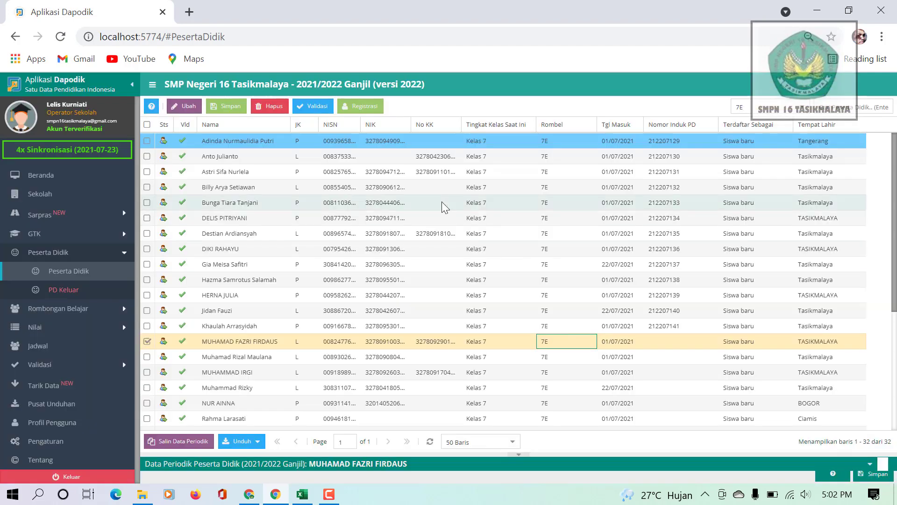
left_click(372, 110)
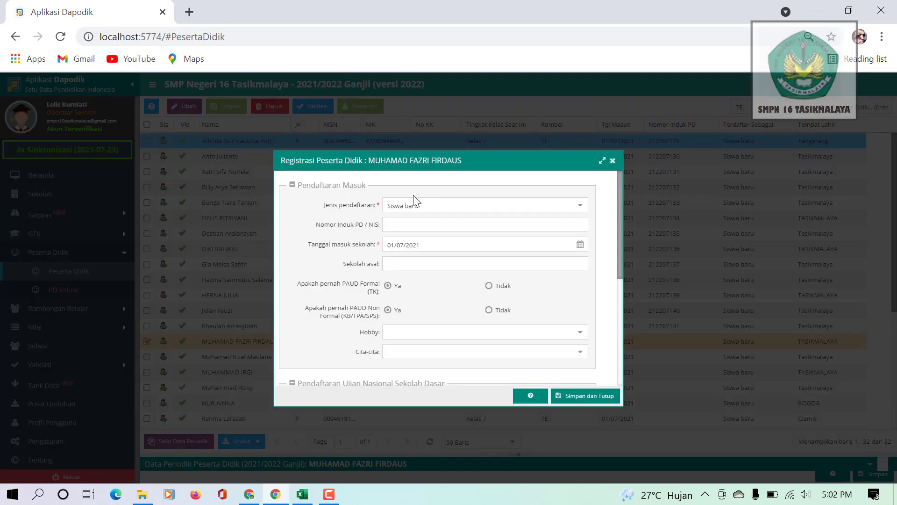
left_click(409, 226)
type("212207128")
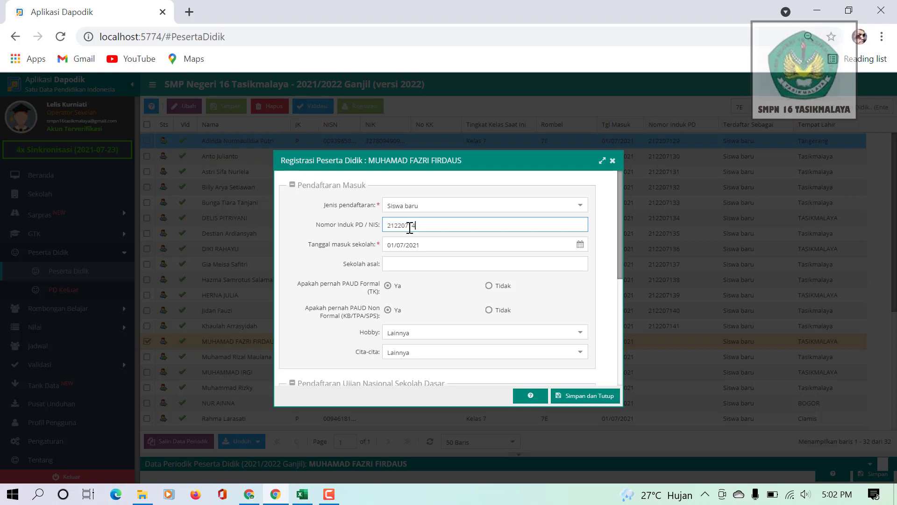
left_click(576, 395)
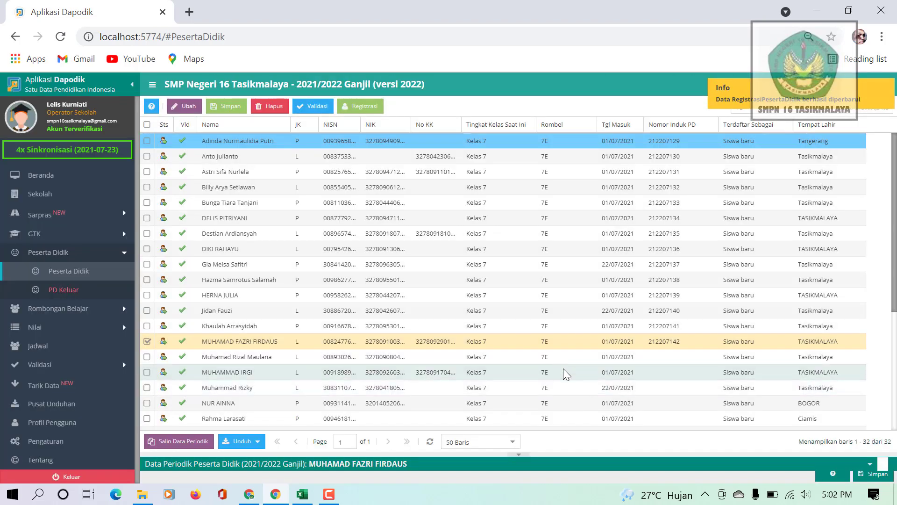
- Complete the fifteenth 7E student's registration with the next consecutive NIS and save the record
left_click(548, 355)
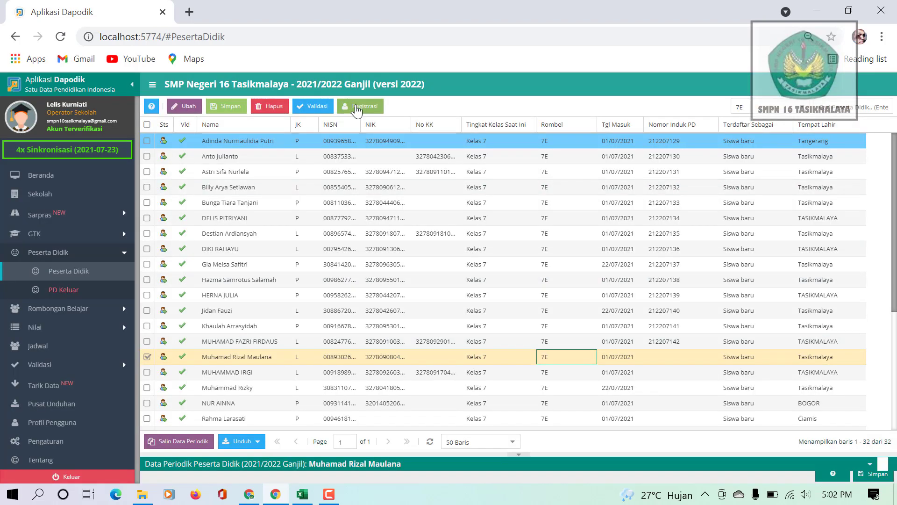
left_click(358, 108)
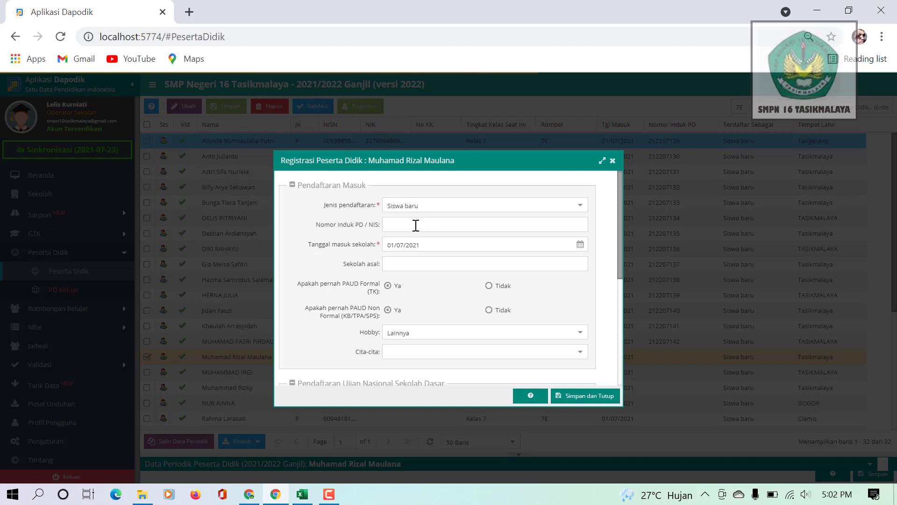
left_click(411, 222)
type("212207128")
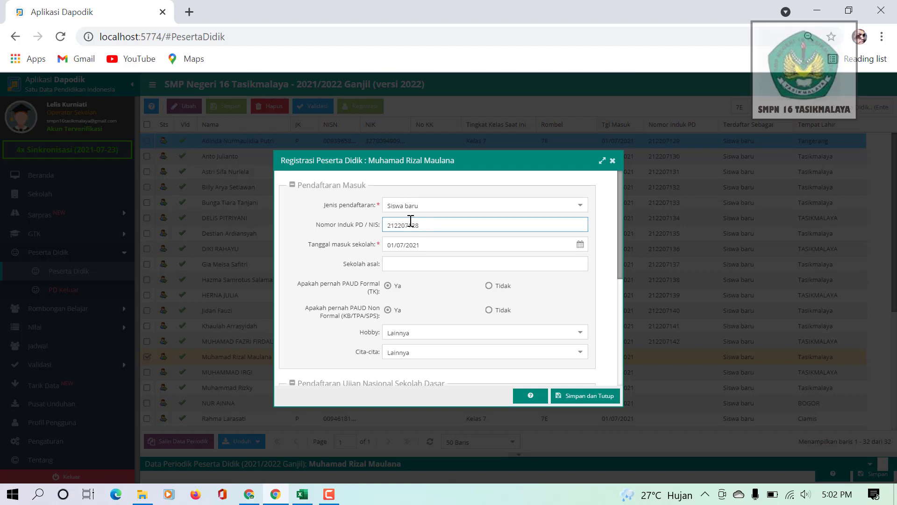
key("BackSpace")
left_click(585, 397)
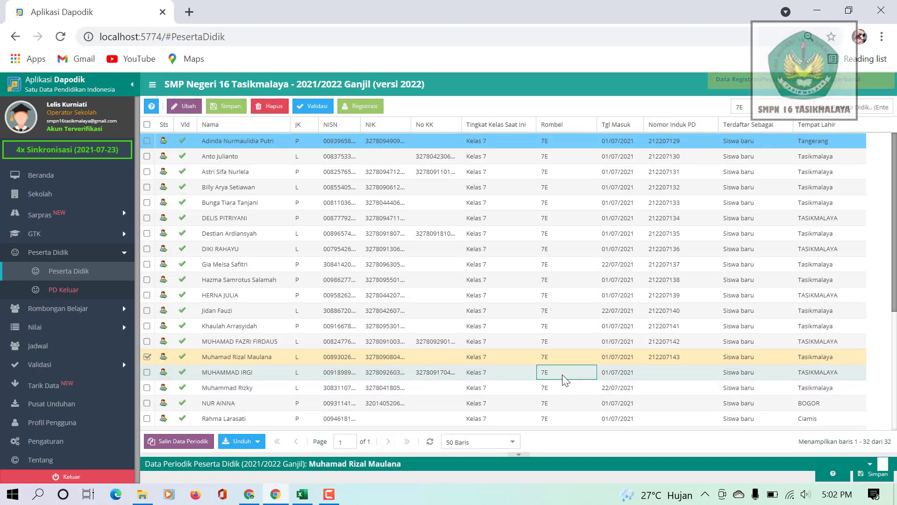
- Set the sixteenth 7E student's NIS to the next number in the sequence and save the registration
left_click(562, 372)
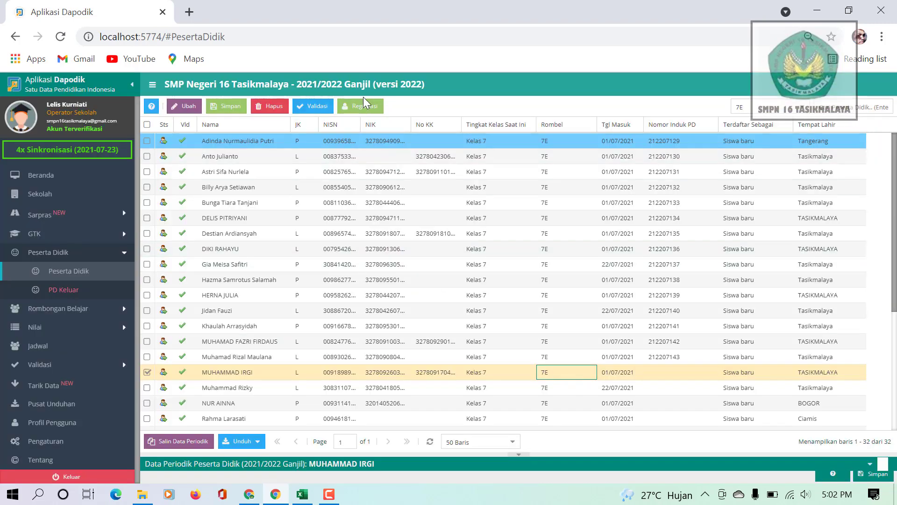
left_click(363, 107)
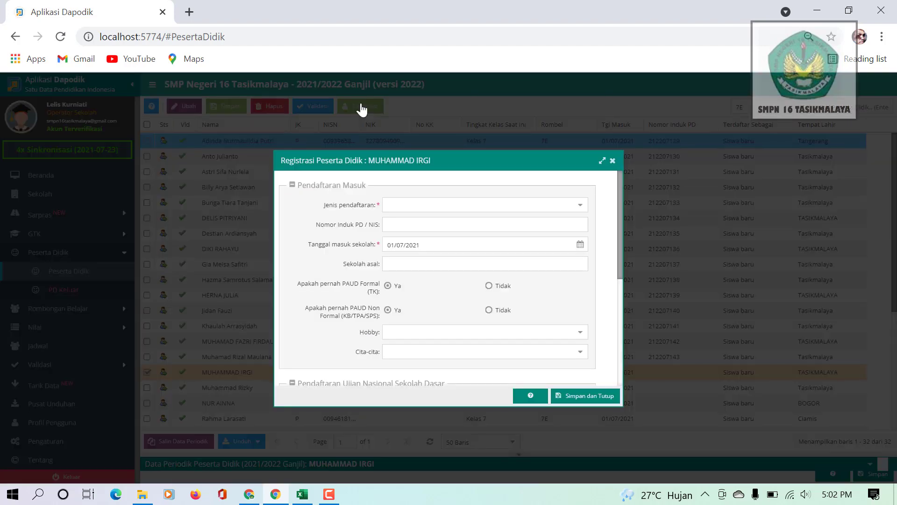
left_click(407, 230)
type("212207128")
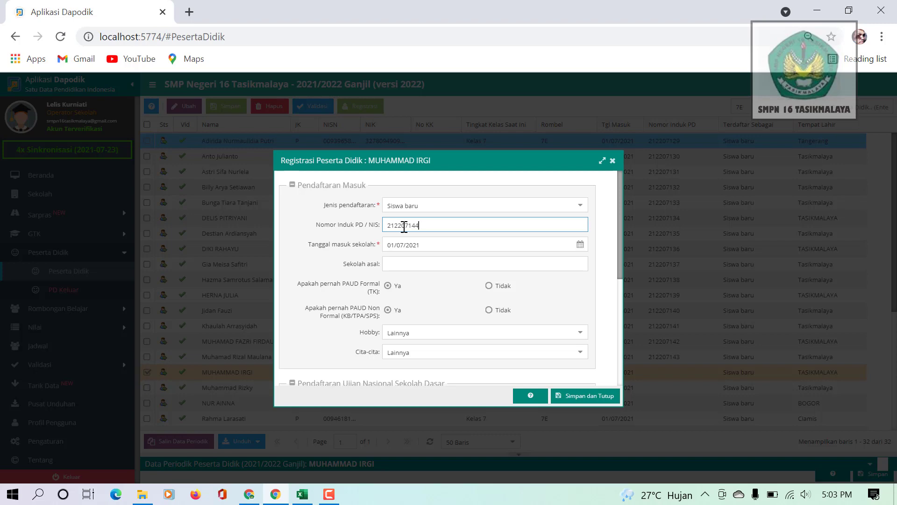
left_click(587, 396)
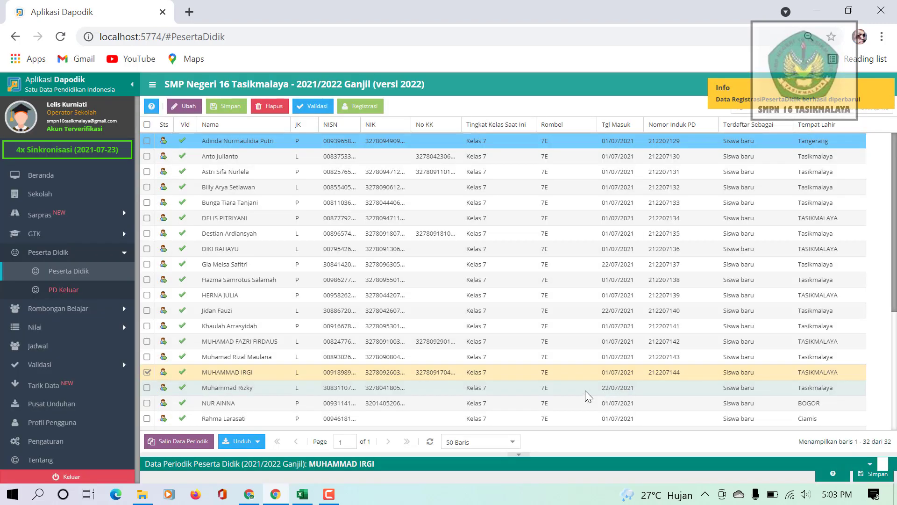
- Enter the seventeenth 7E student's NIS, one higher than the previous student's number, and save the registration
left_click(577, 389)
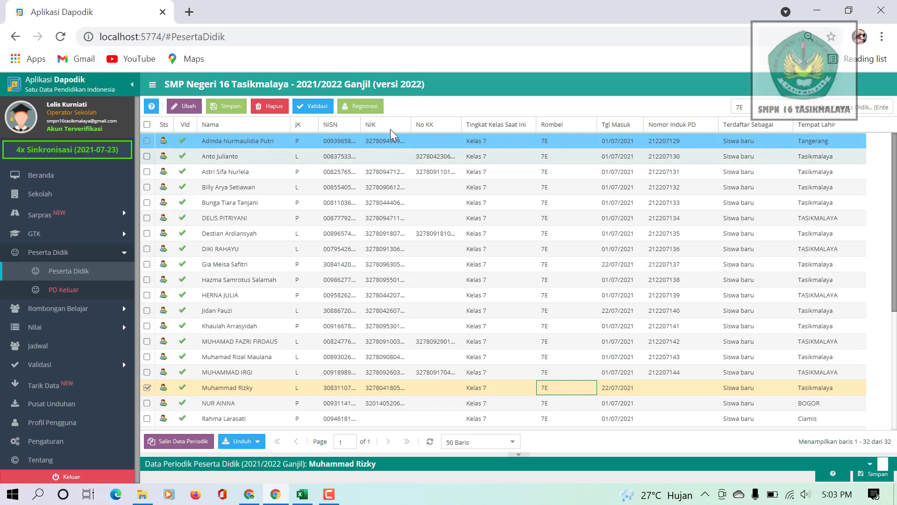
left_click(362, 107)
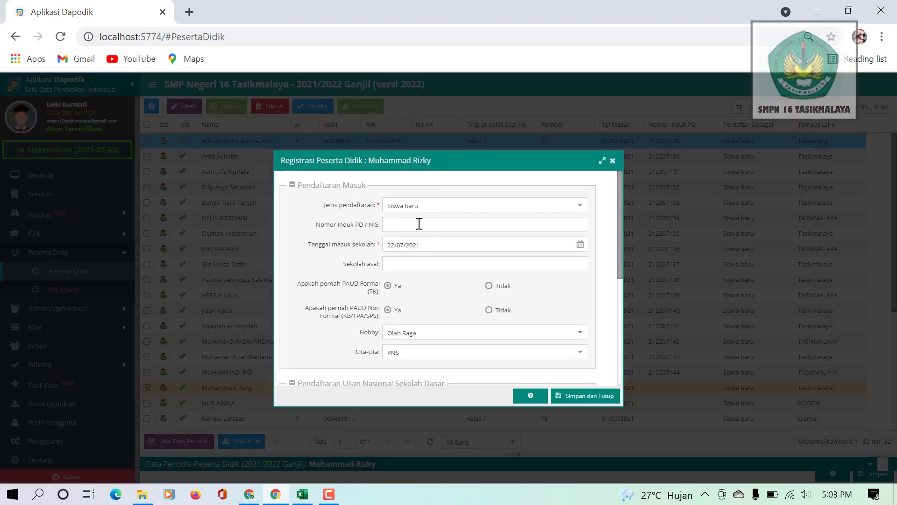
left_click(419, 224)
type("212207128")
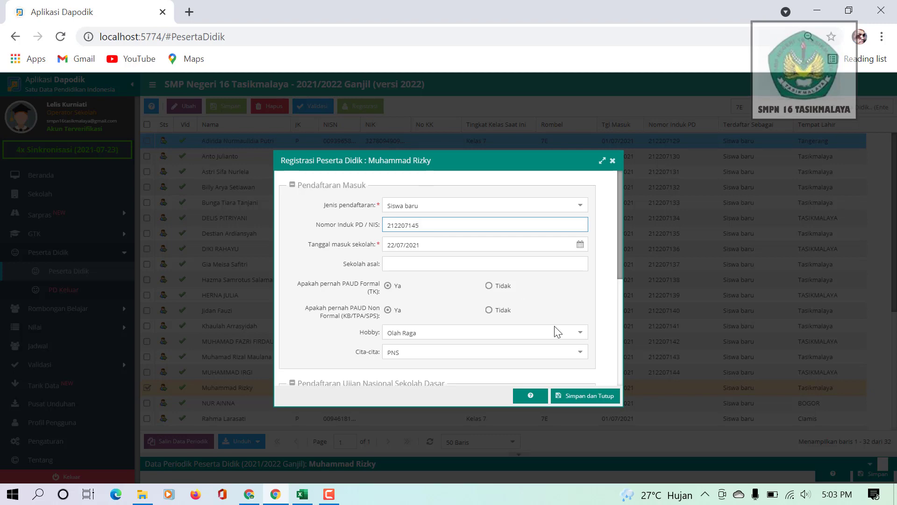
left_click(580, 396)
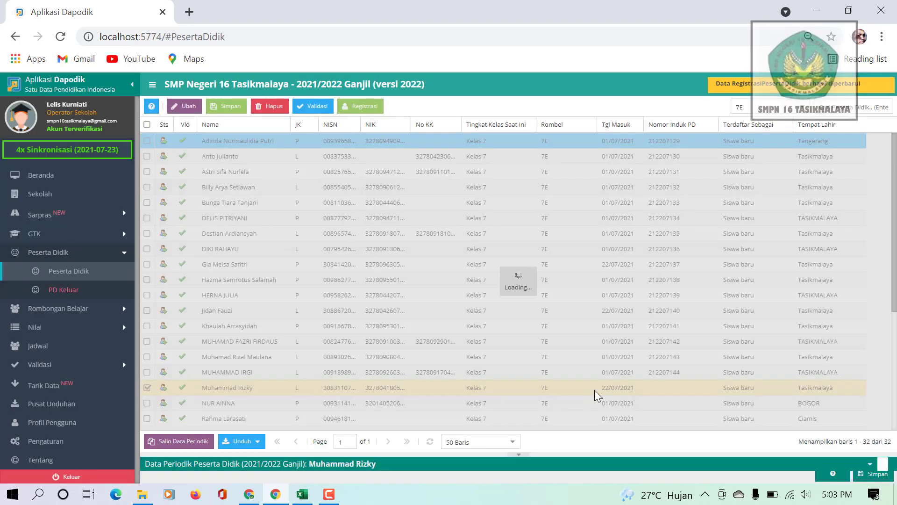
- Fill in the following consecutive NIS for the eighteenth 7E student and save the registration record
left_click(573, 405)
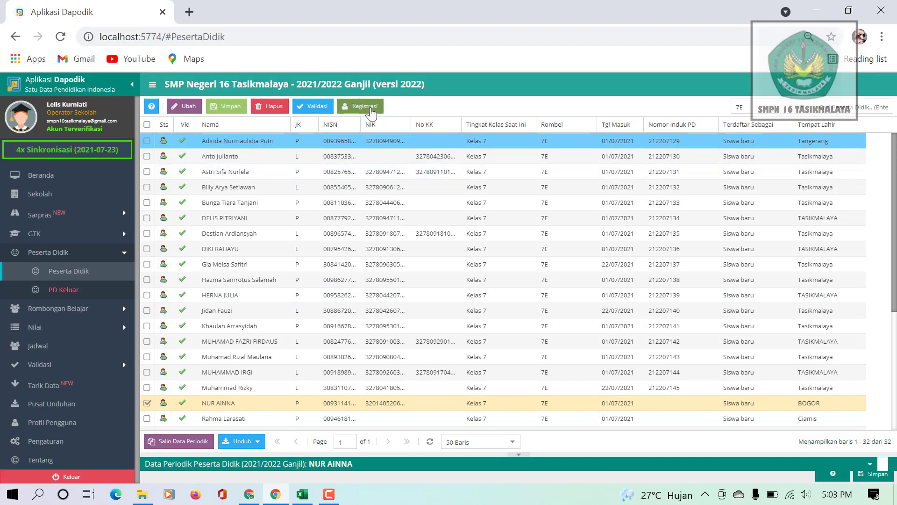
left_click(365, 107)
left_click(409, 227)
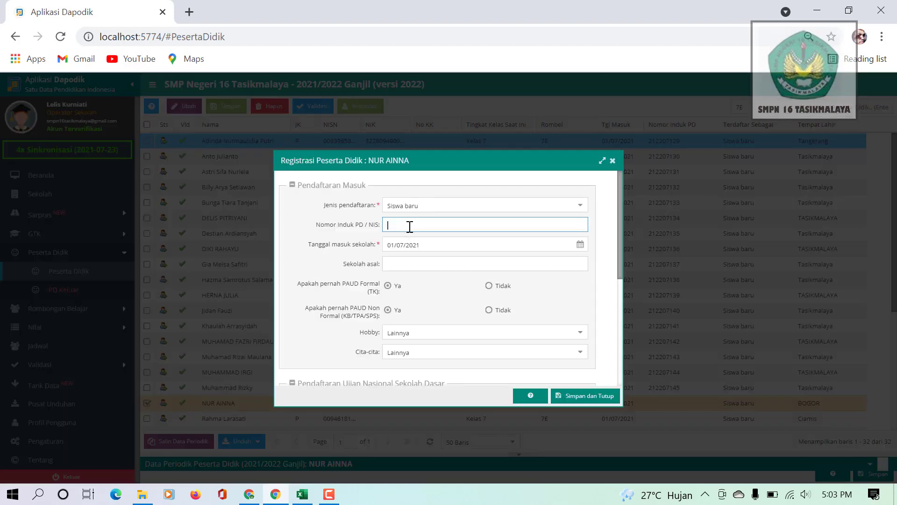
type("212207128")
key("BackSpace")
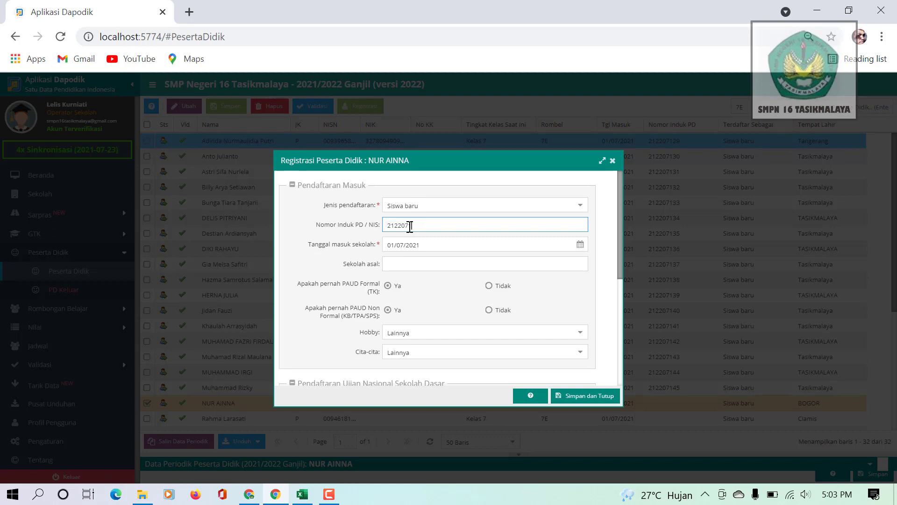
left_click(586, 398)
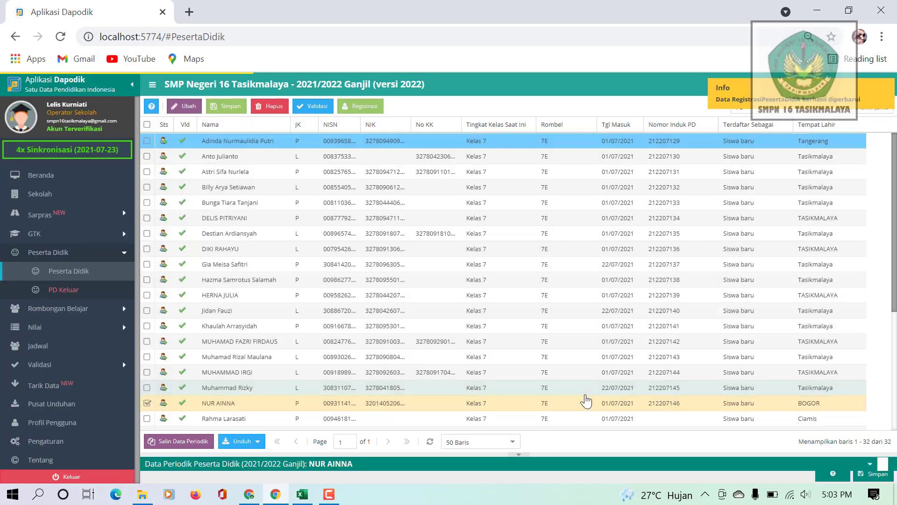
- Select the nineteenth 7E student's record for registration
left_click(643, 421)
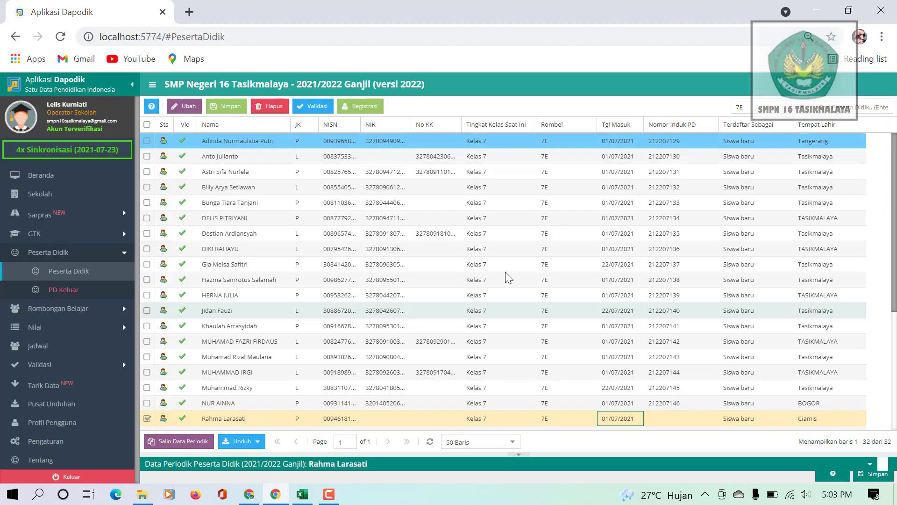
- Enter the next sequential student number in the registration of the selected student in row 19 of class 7E and save it
left_click(362, 108)
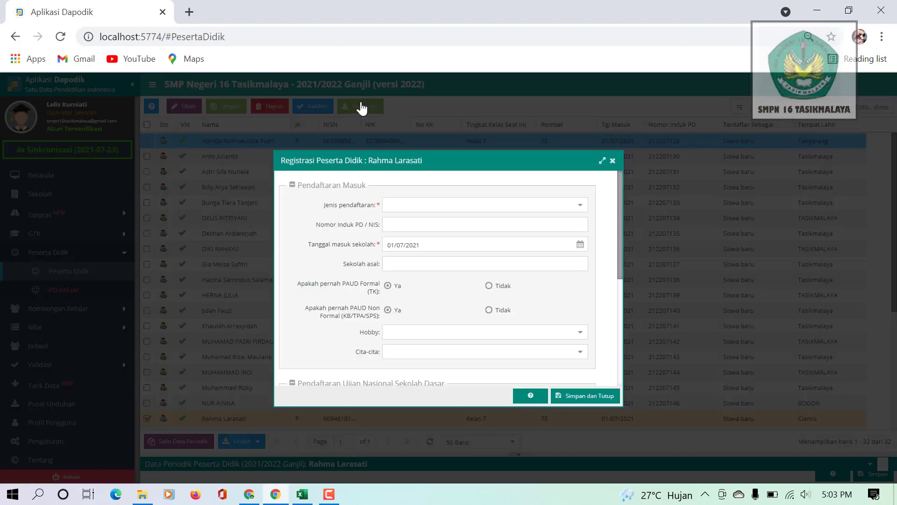
left_click(412, 226)
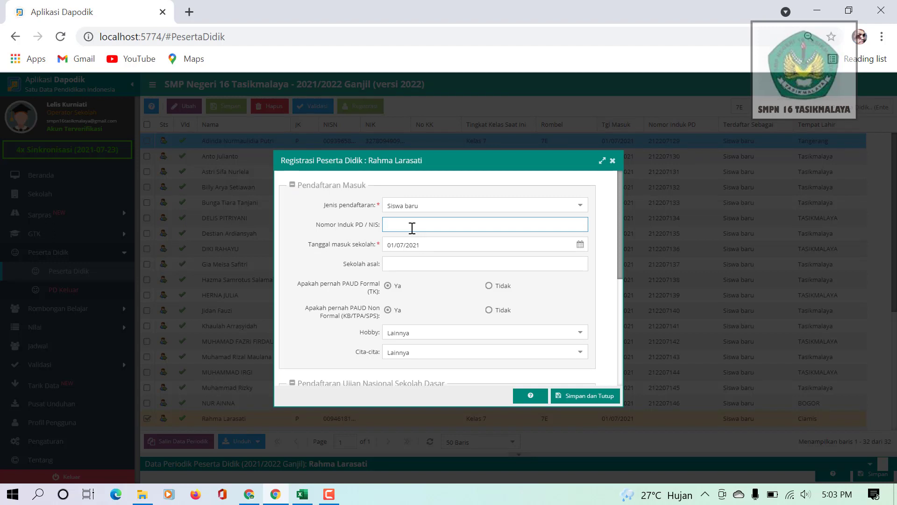
type("212207128")
left_click(575, 397)
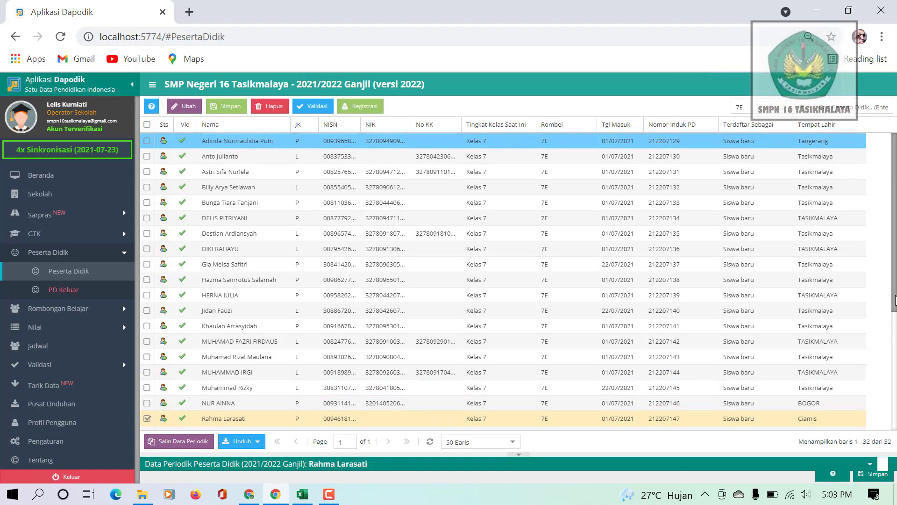
- Register the student number for the male student in row 20 of class 7E, continuing the sequence, and save
scroll(895, 301, "down", 5)
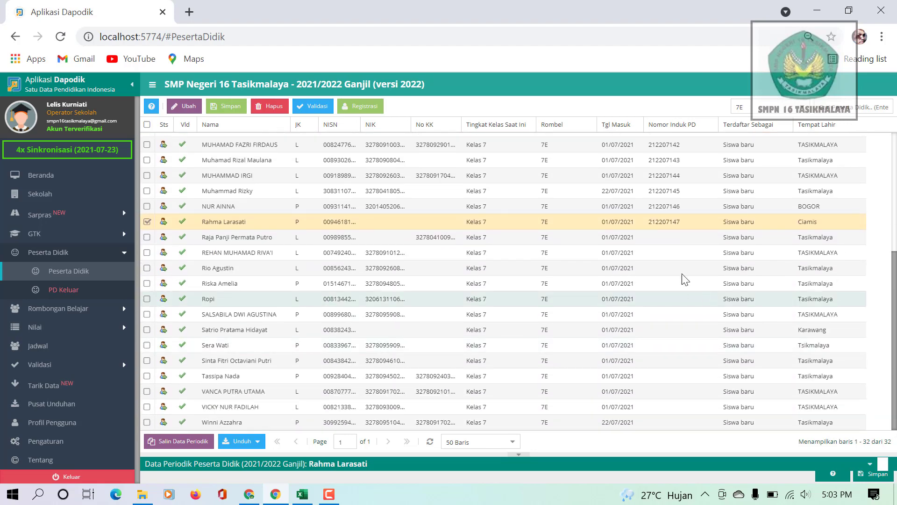
left_click(661, 240)
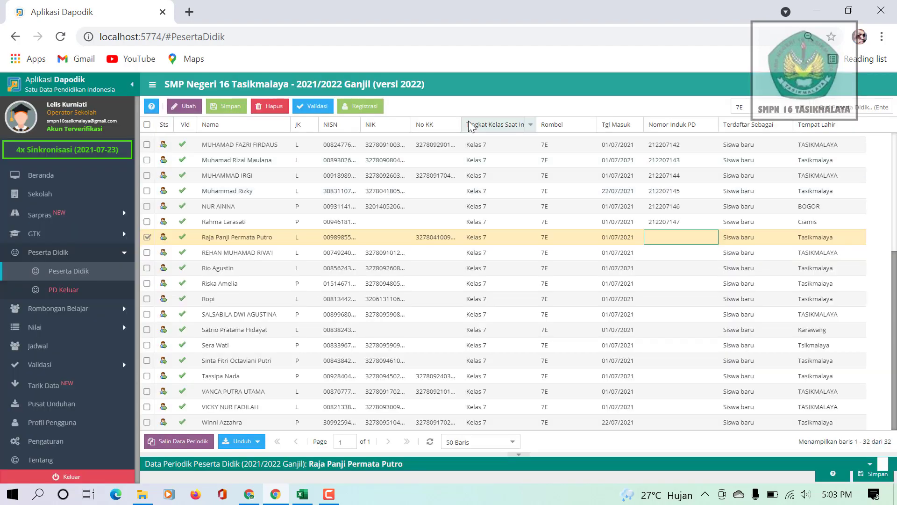
left_click(364, 107)
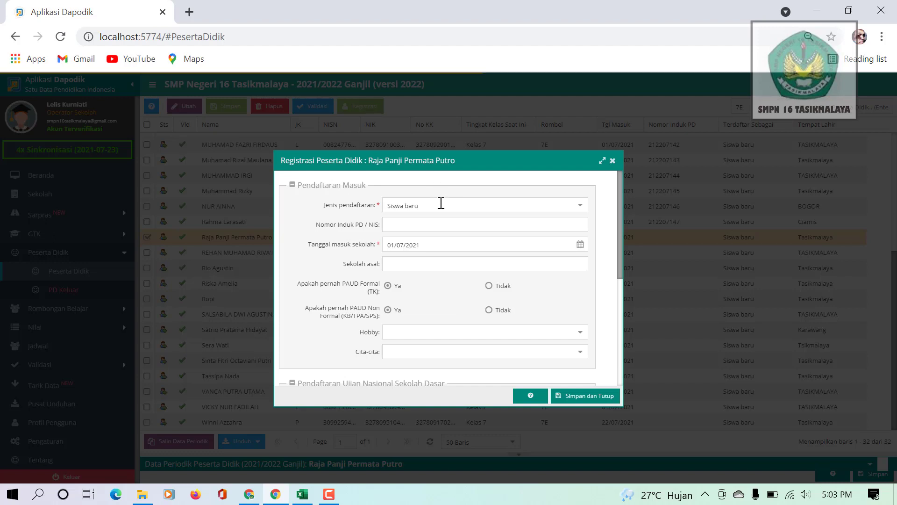
left_click(410, 221)
key("ctrl+v")
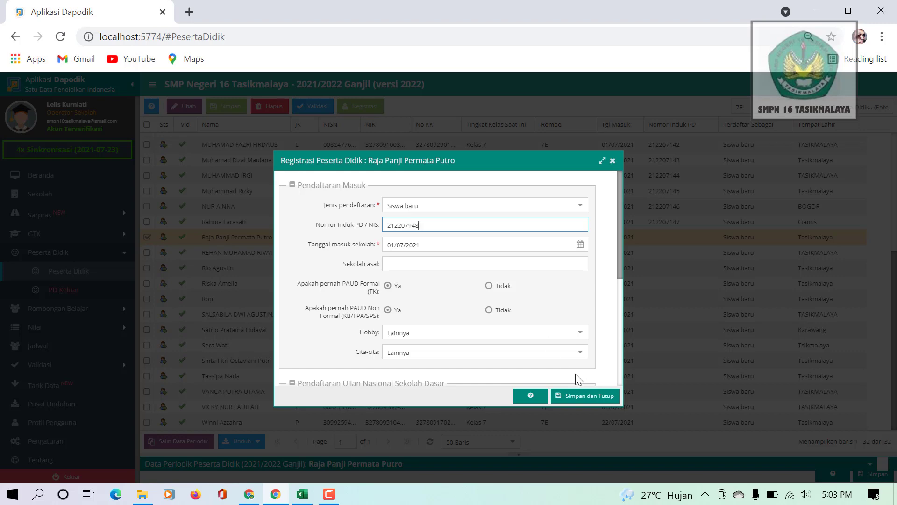
left_click(588, 396)
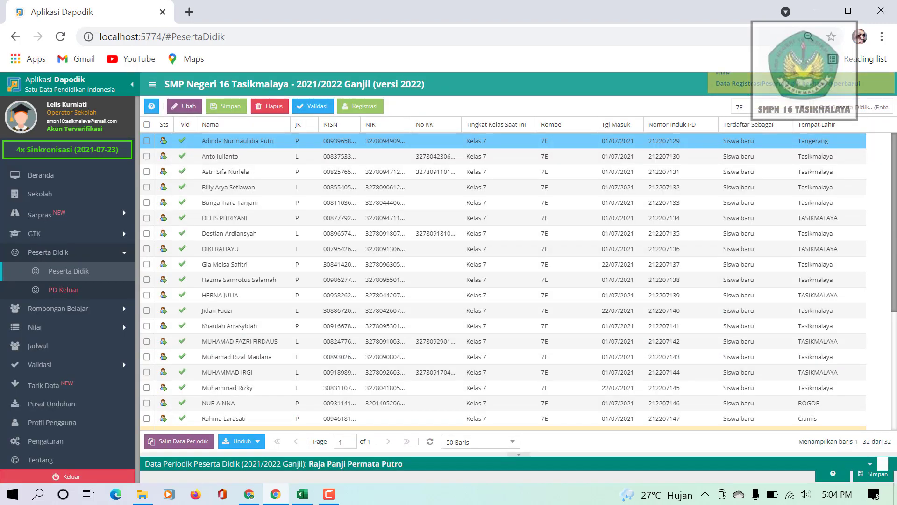
- Fill in the student number, one higher than the previous row's, for the row 21 student and save the registration
left_click_drag(894, 257, 894, 381)
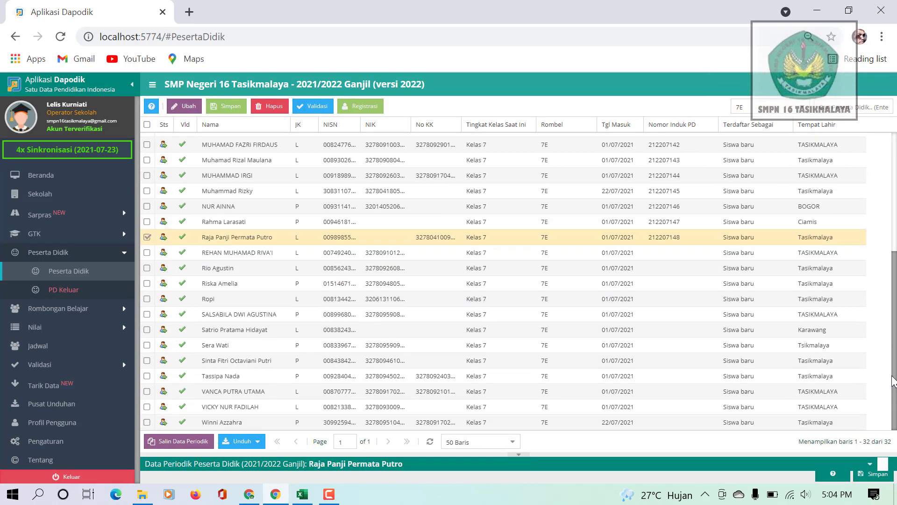
left_click(662, 251)
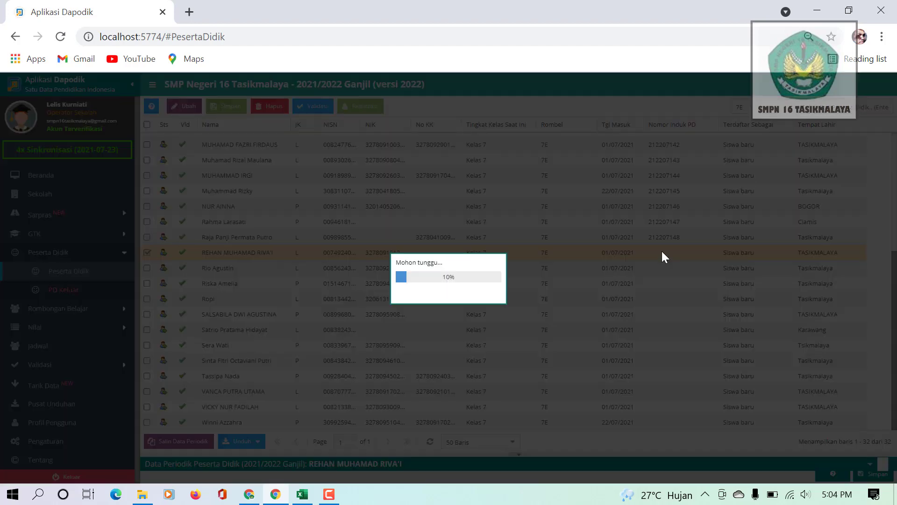
left_click(360, 106)
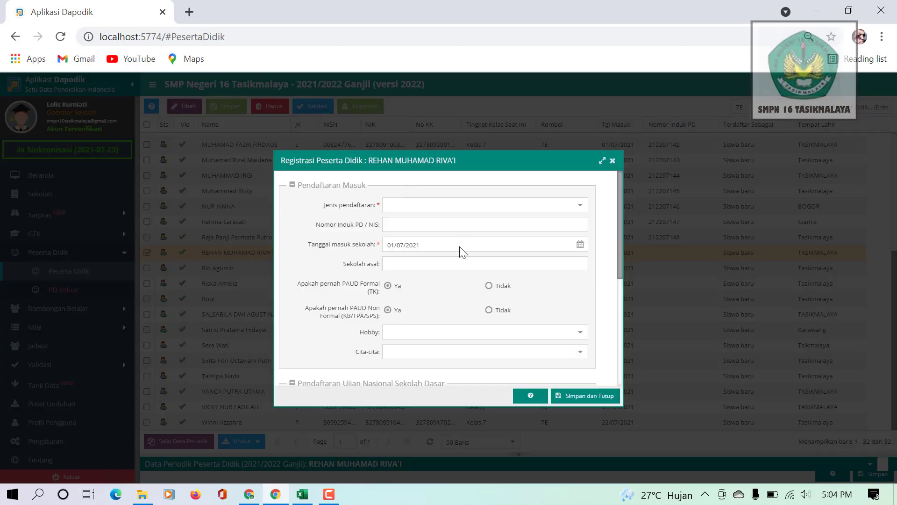
left_click(418, 225)
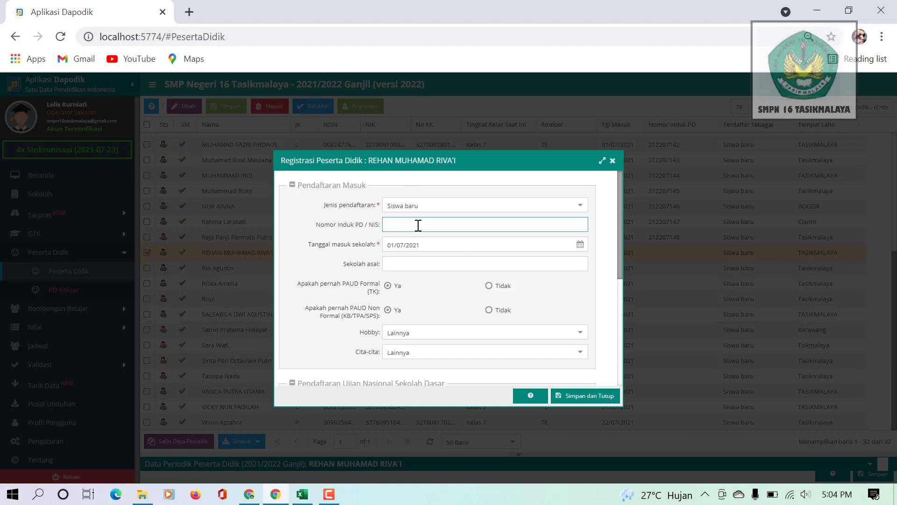
type("212207128")
left_click(591, 397)
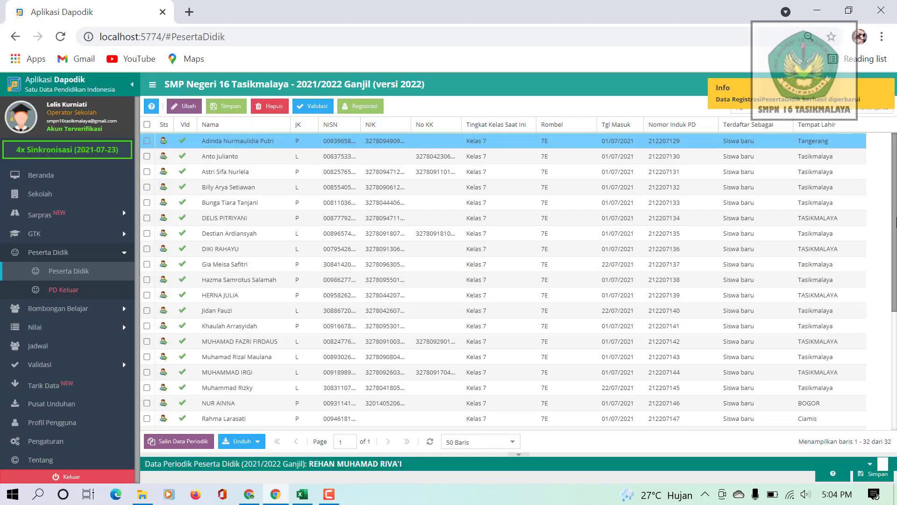
- Add the next number in the sequence as the student number of the row 22 student and save the registration
left_click_drag(894, 281, 886, 408)
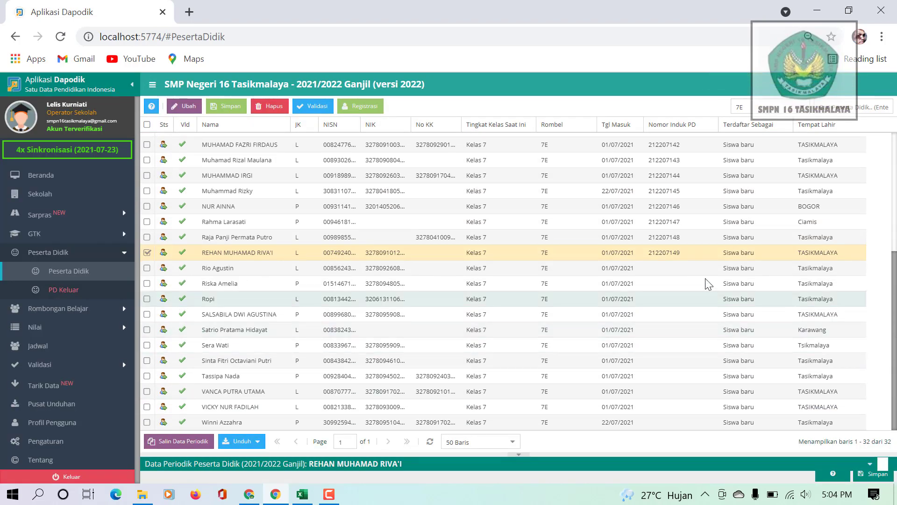
left_click(687, 267)
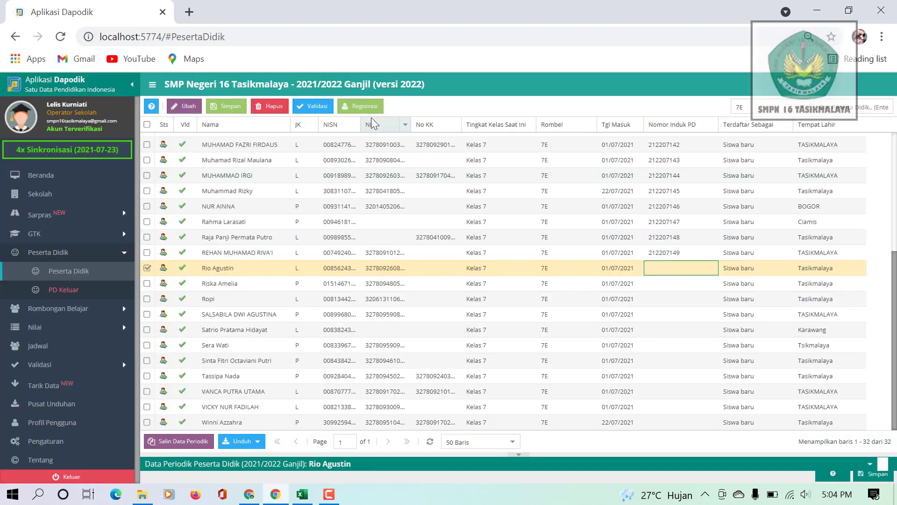
left_click(363, 107)
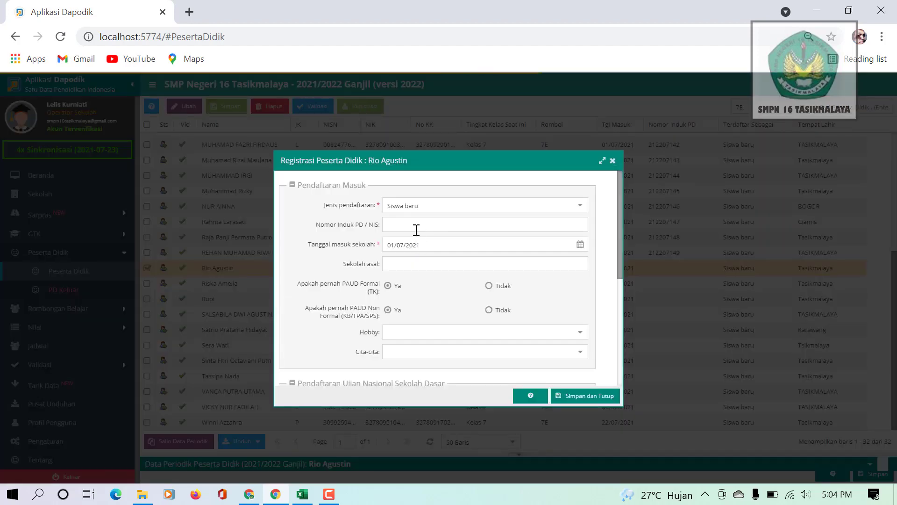
left_click(411, 226)
type("212207128")
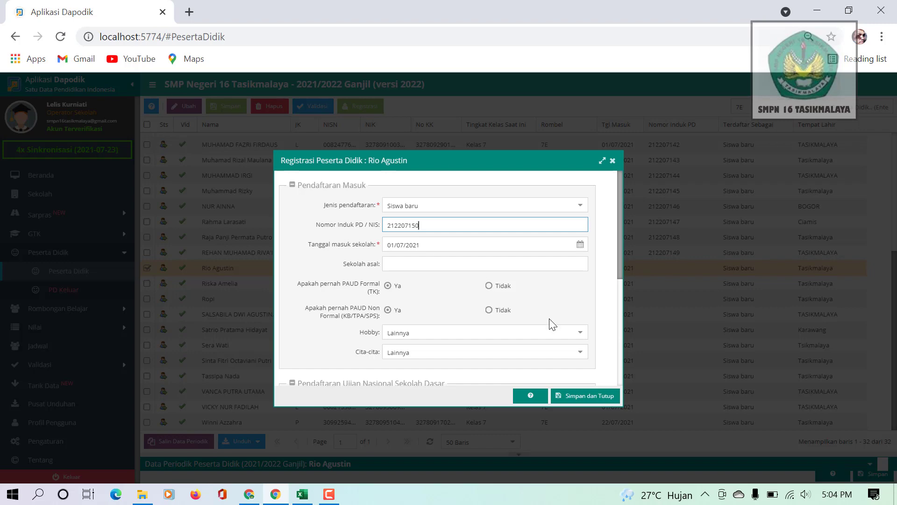
left_click(584, 395)
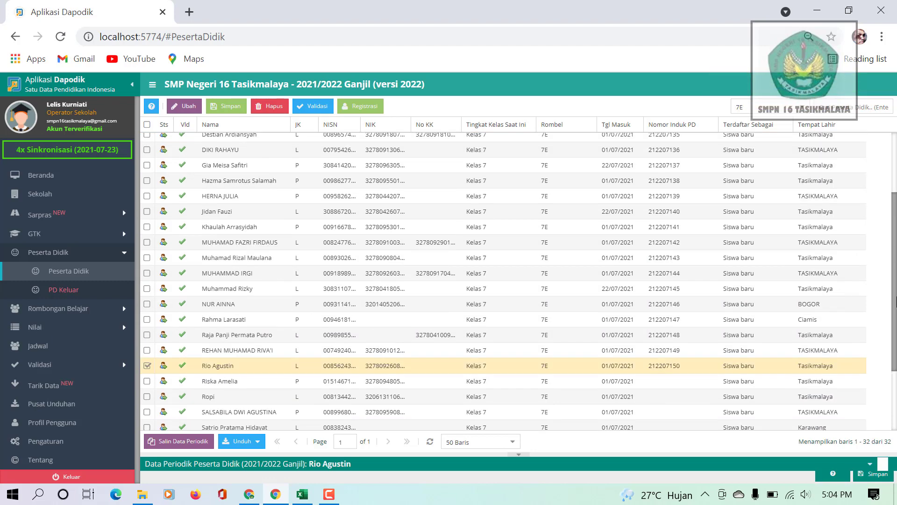
- Assign the next sequential student number to the female student in row 23 and save the registration data
scroll(712, 290, "down", 2)
left_click(675, 279)
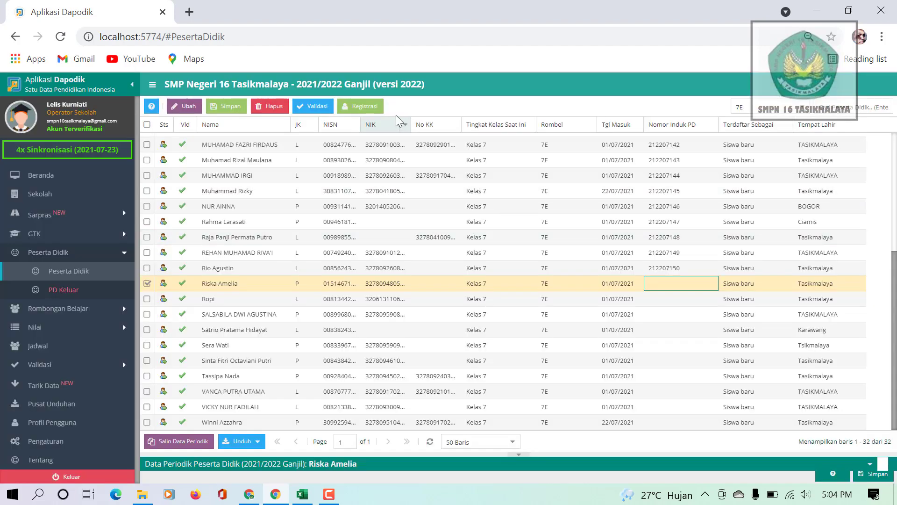
left_click(369, 107)
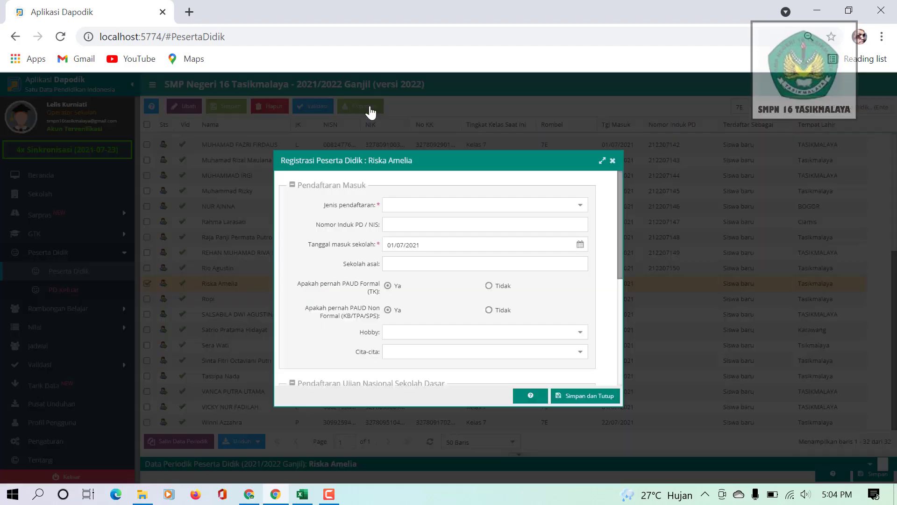
left_click(413, 226)
type("212207128")
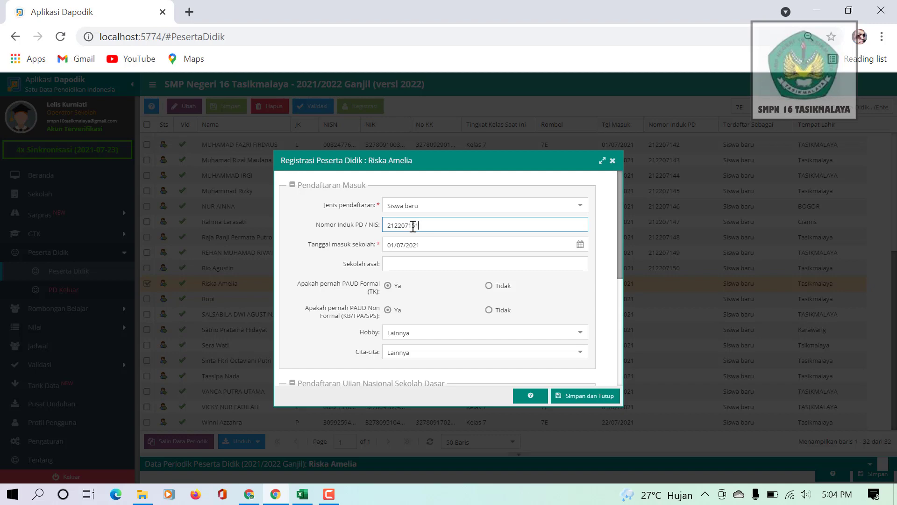
left_click(574, 398)
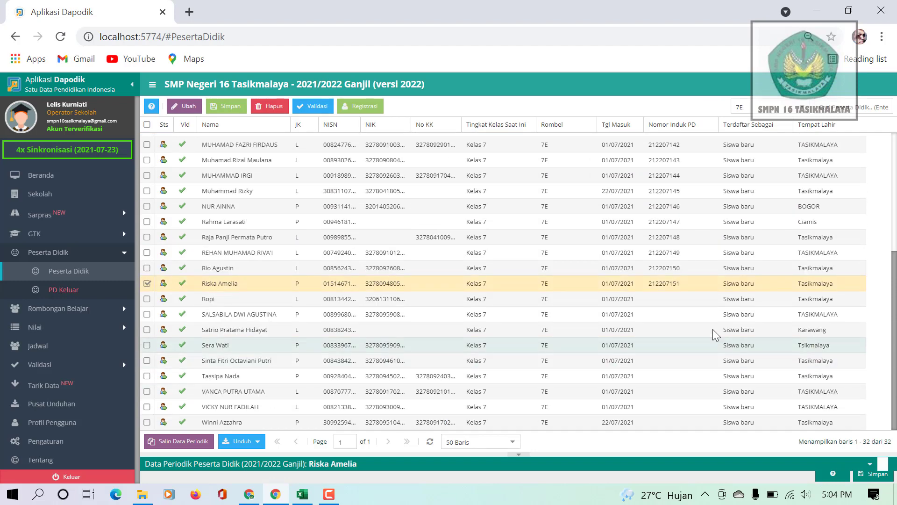
- Enter the student number for the male student in row 24, one above the preceding student's, and save the registration
left_click(678, 305)
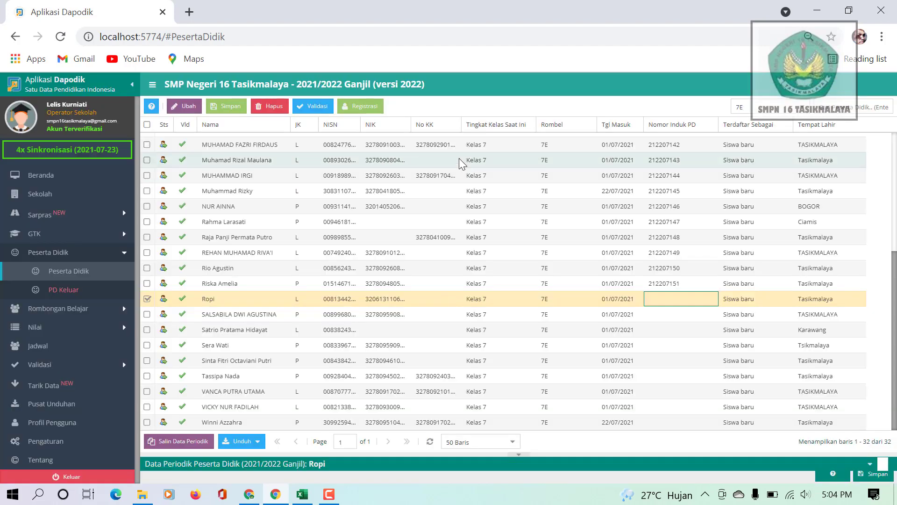
left_click(375, 108)
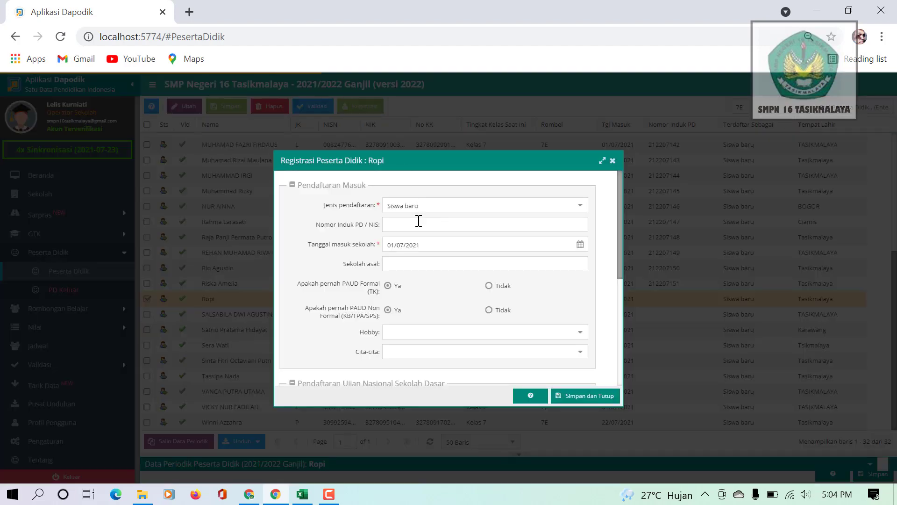
left_click(408, 228)
type("212207128")
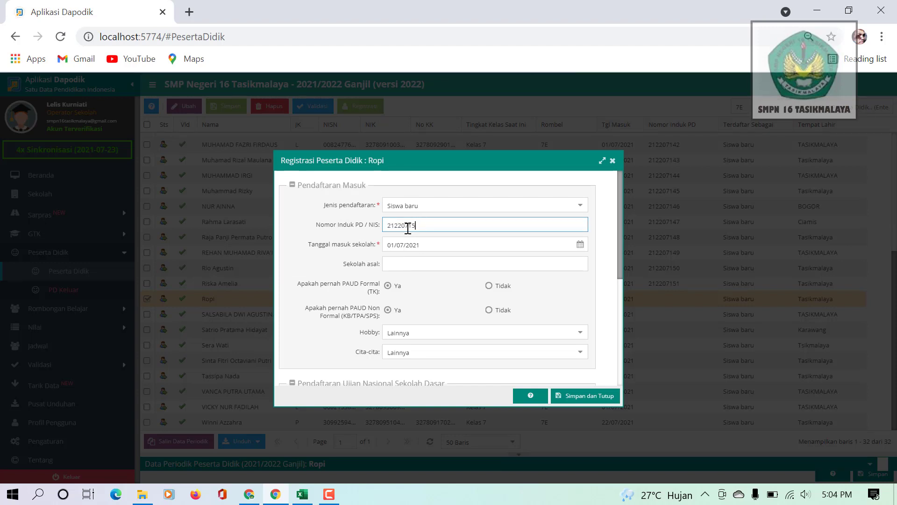
left_click(575, 396)
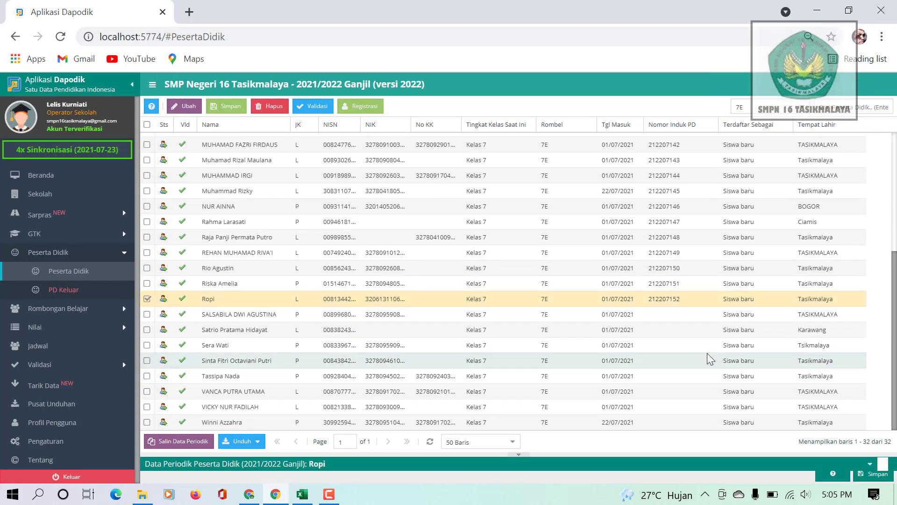
- Record the following student number in the registration of the female student in row 25 and save it
left_click(678, 314)
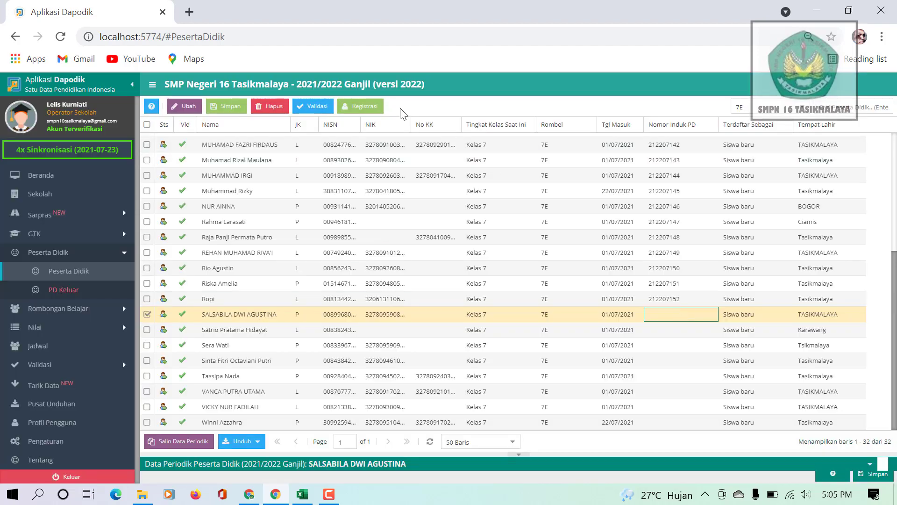
left_click(362, 106)
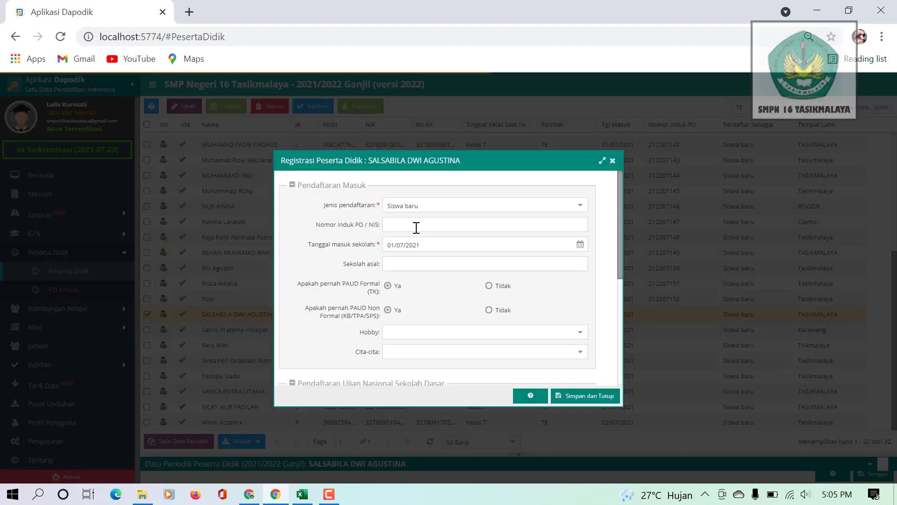
left_click(404, 218)
type("212207128")
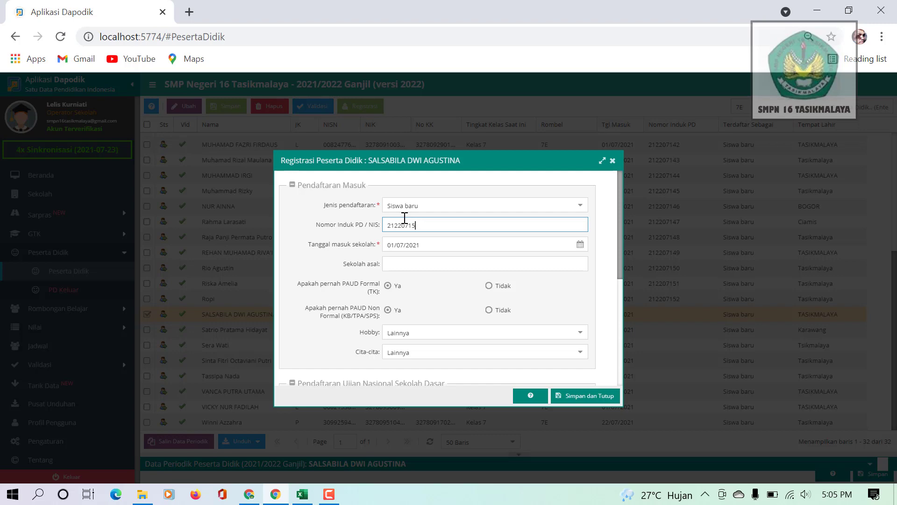
left_click(577, 397)
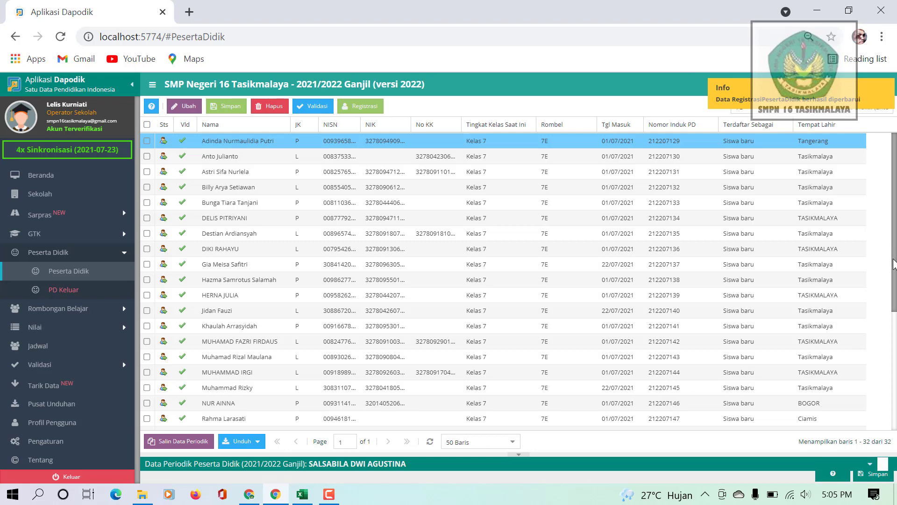
- Fill in the next student number for the Karawang-born student in row 26 and save the registration
left_click_drag(894, 243, 894, 363)
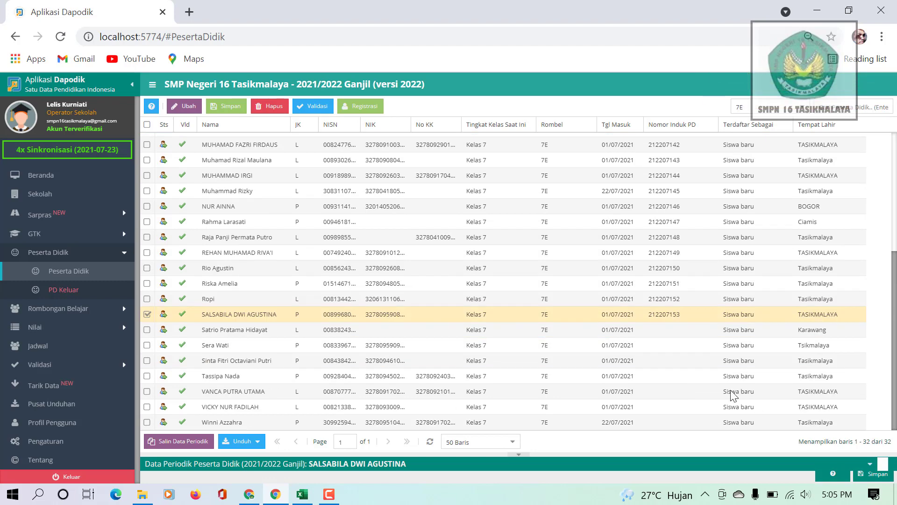
left_click(669, 324)
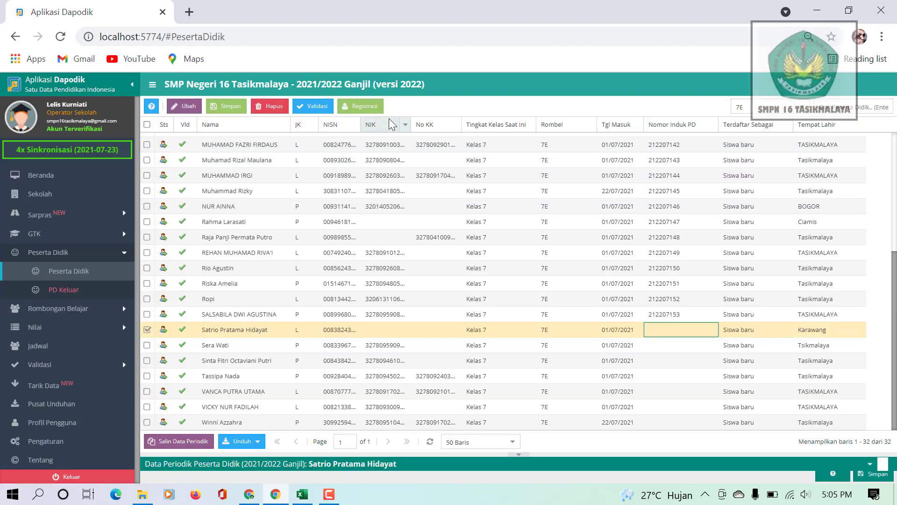
left_click(365, 107)
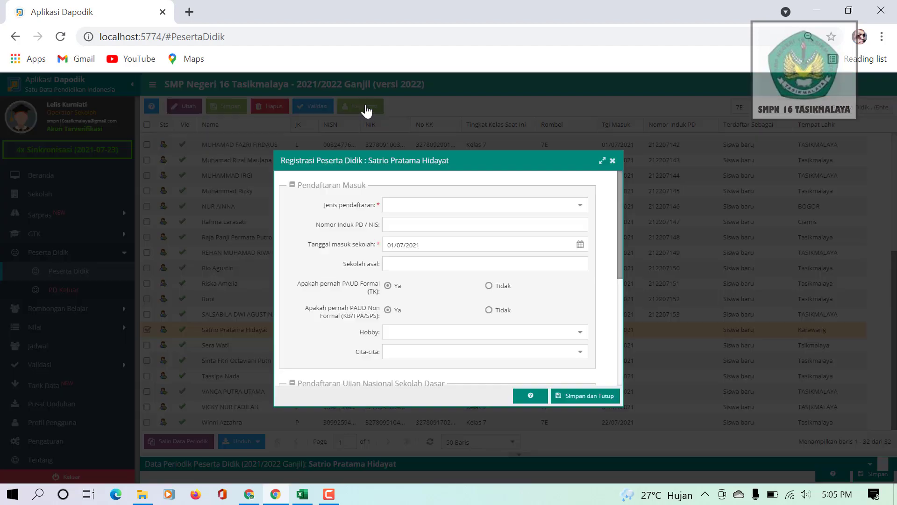
left_click(420, 223)
type("212207128")
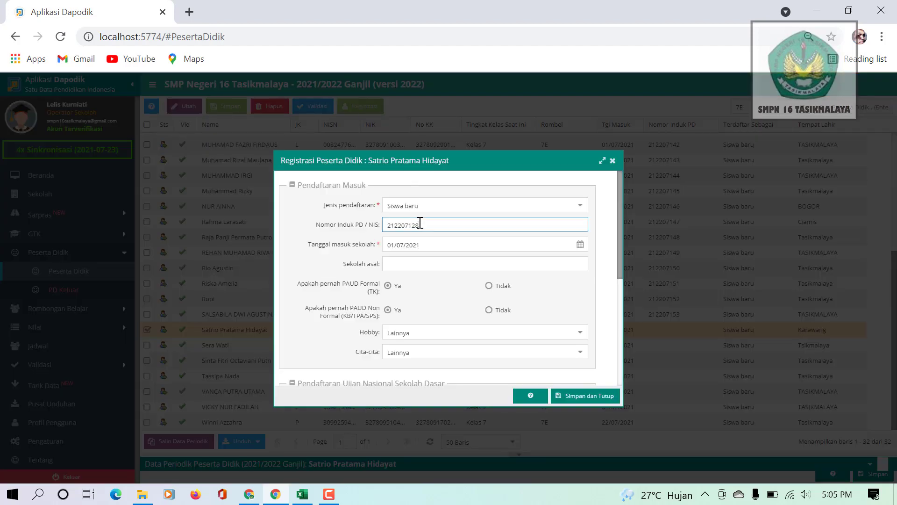
key("BackSpace")
left_click(575, 399)
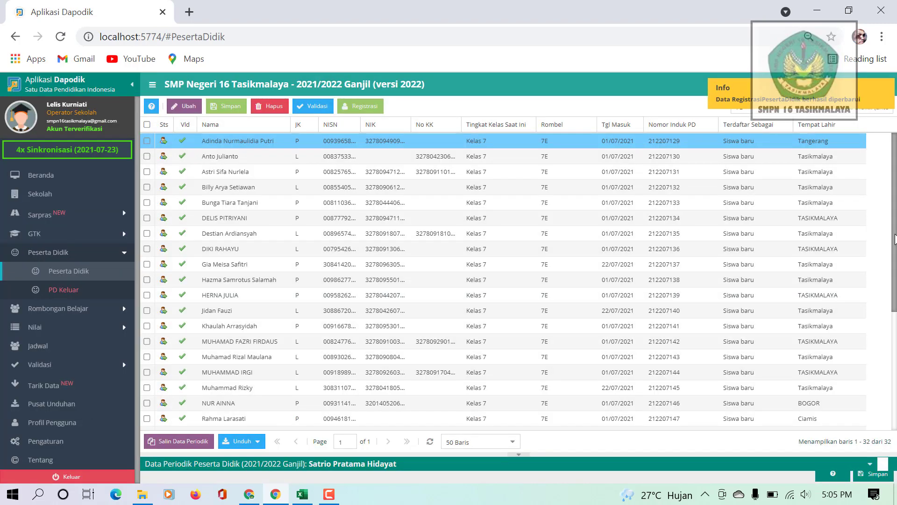
- Enter the next sequential student number in the registration of the female student in row 27 and save it
scroll(701, 351, "down", 5)
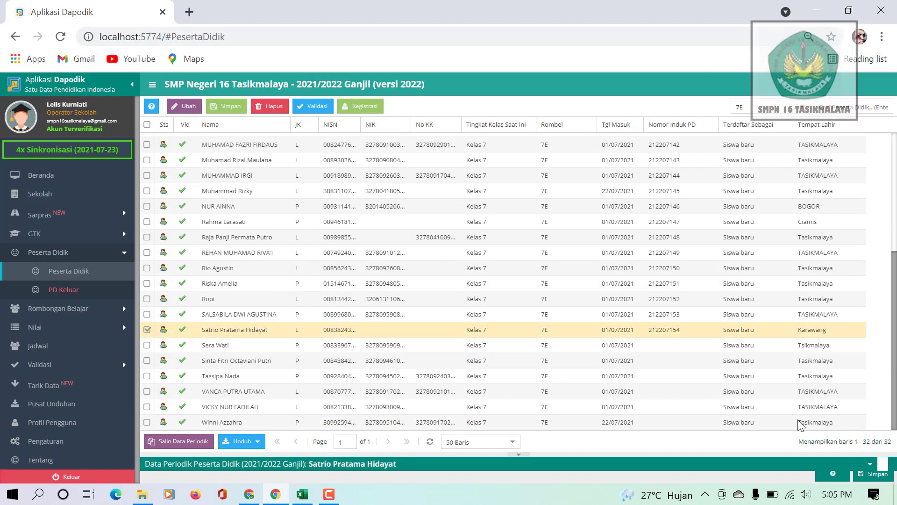
left_click(676, 344)
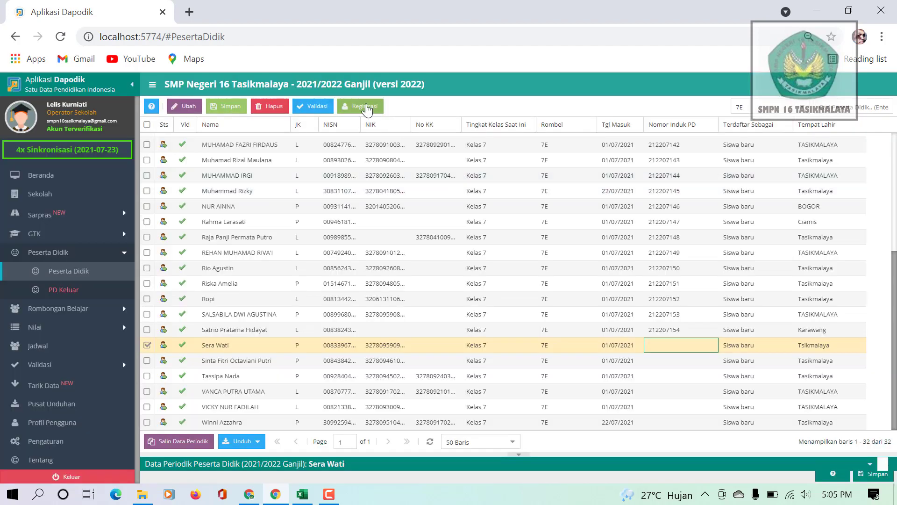
left_click(366, 107)
left_click(407, 225)
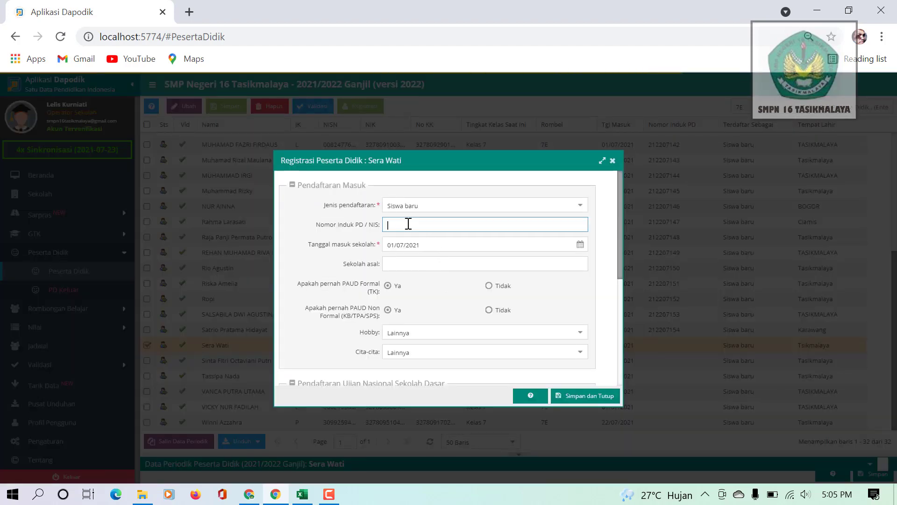
type("212207128")
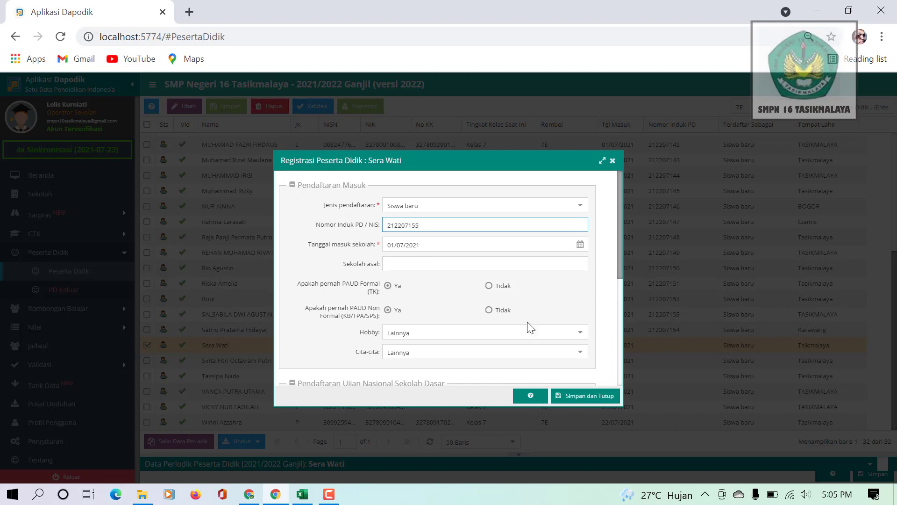
left_click(572, 397)
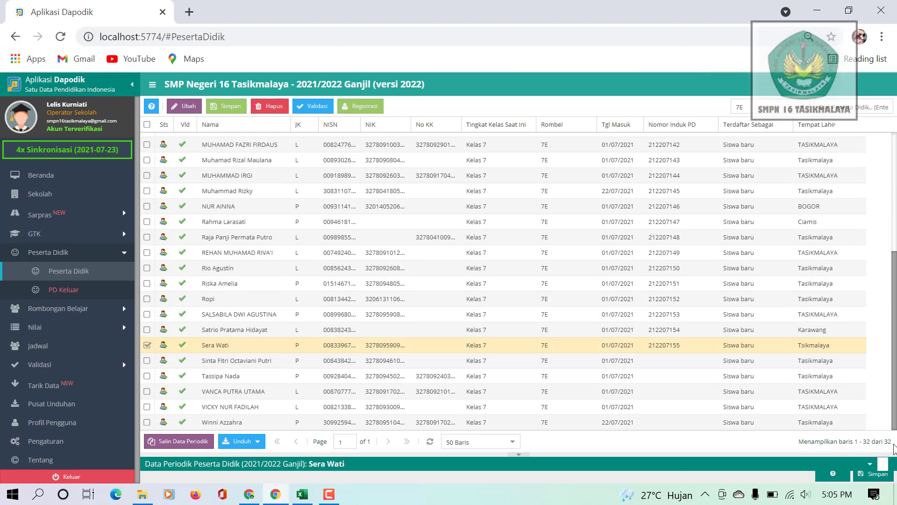
- Give the female student in row 28 the following student number in her registration data and save it
left_click(666, 360)
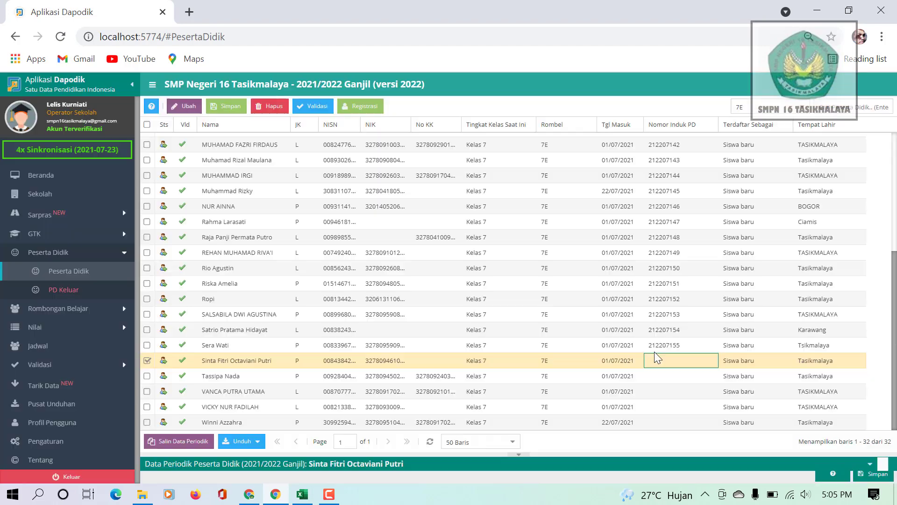
left_click(366, 107)
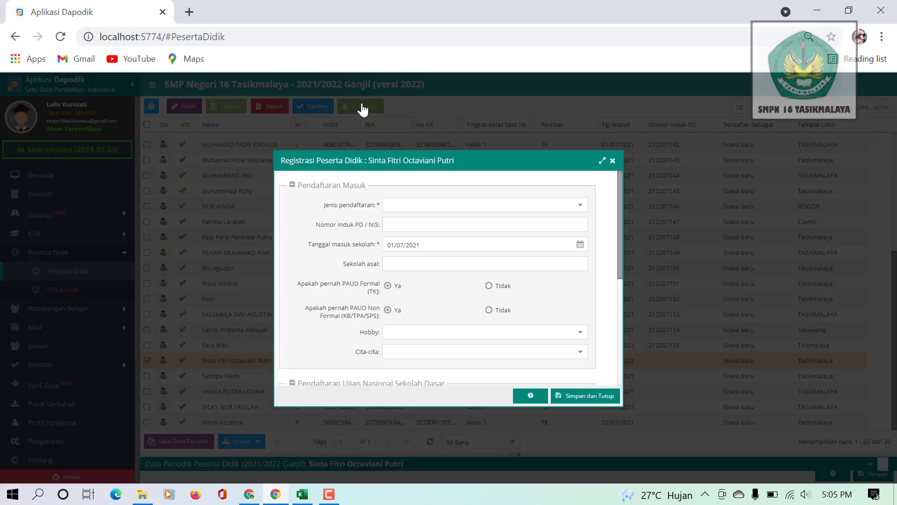
left_click(409, 224)
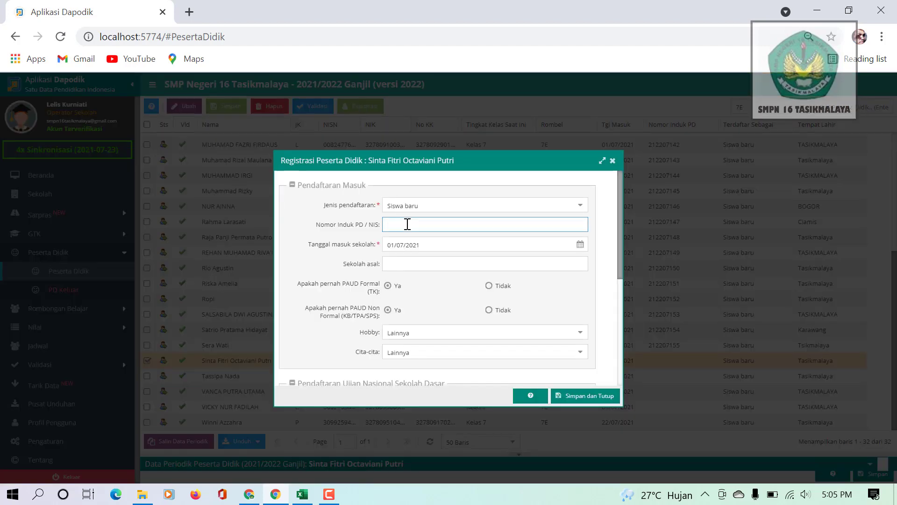
type("212207128")
left_click(583, 397)
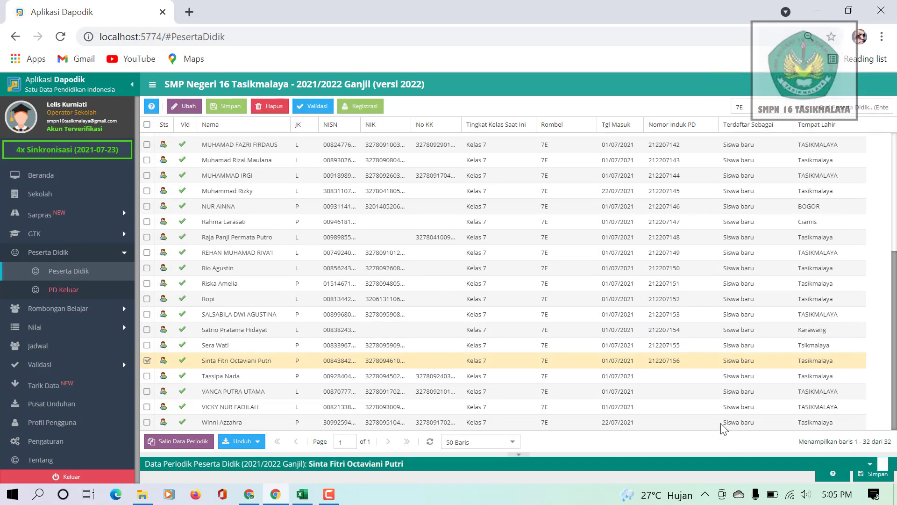
- Record the student number one above the preceding student's for the female student in row 29 and save the registration
left_click(680, 374)
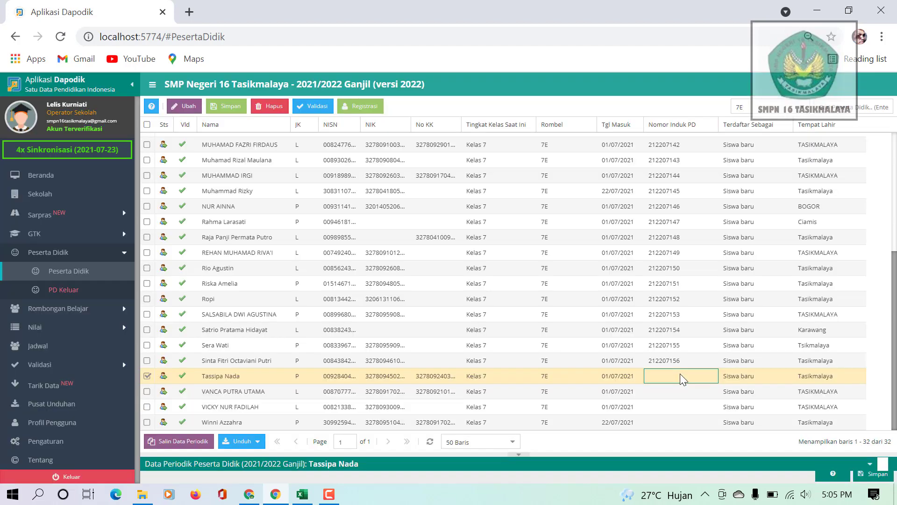
left_click(366, 112)
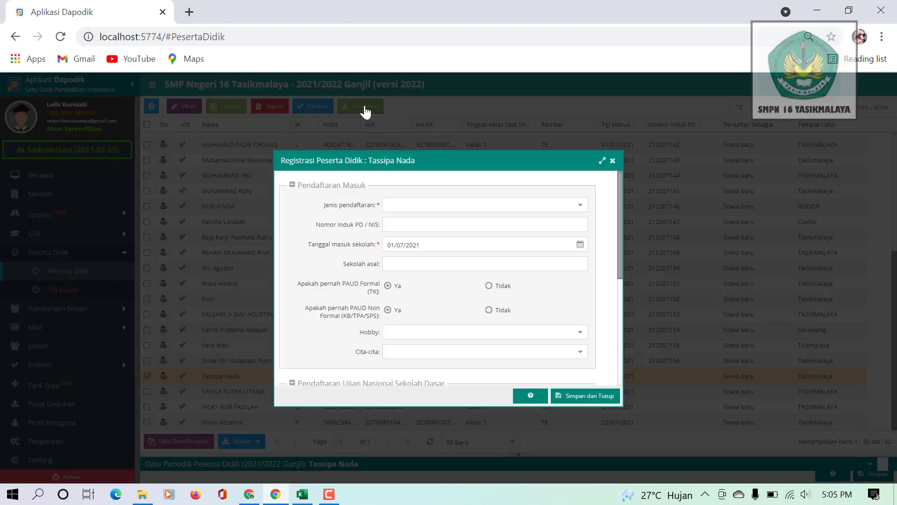
left_click(413, 221)
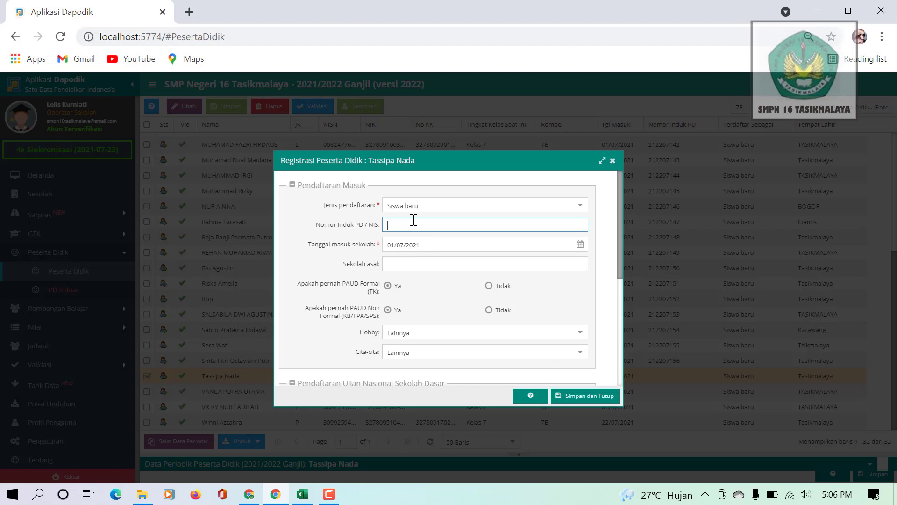
type("212207128")
left_click(581, 400)
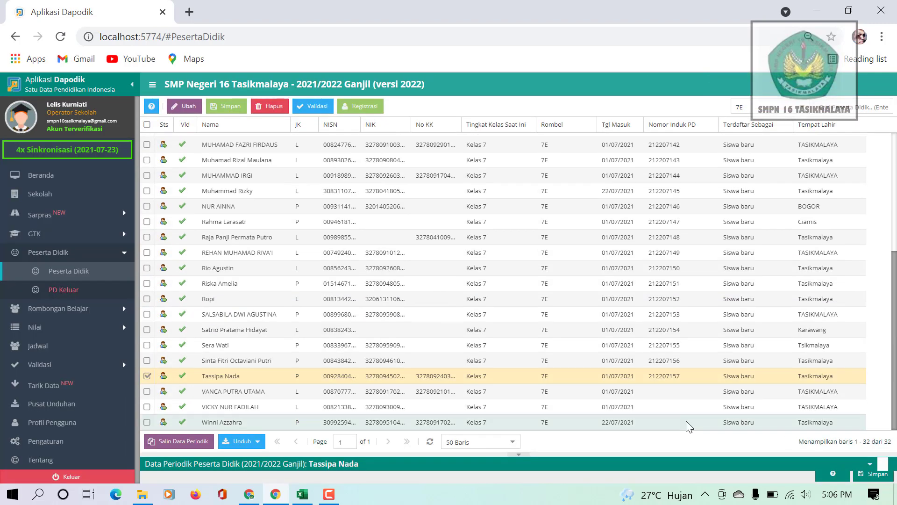
- Fill in the next student number in the registration of the male student in row 30 and save it
left_click(669, 392)
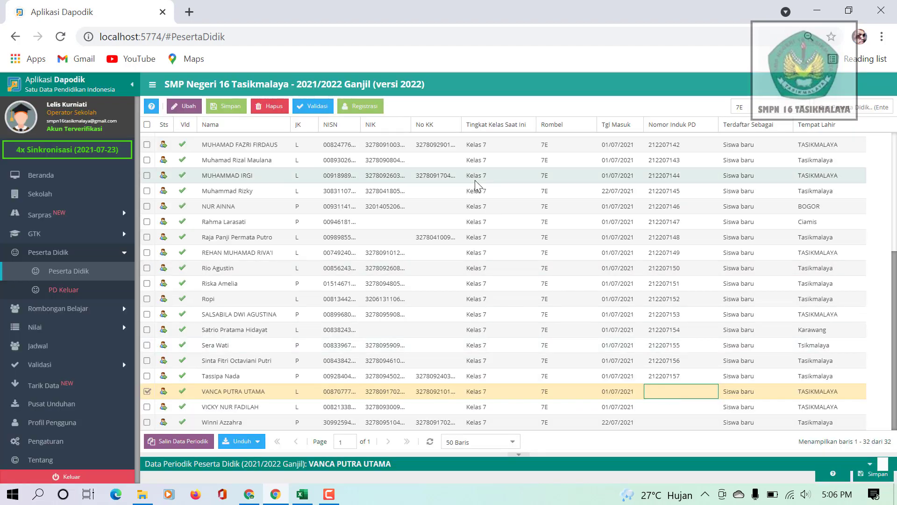
left_click(372, 107)
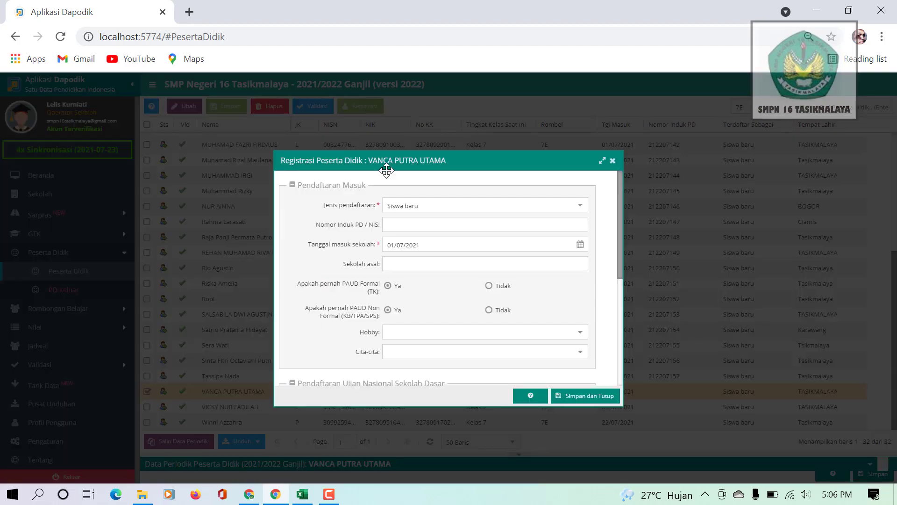
left_click(403, 224)
type("212207128")
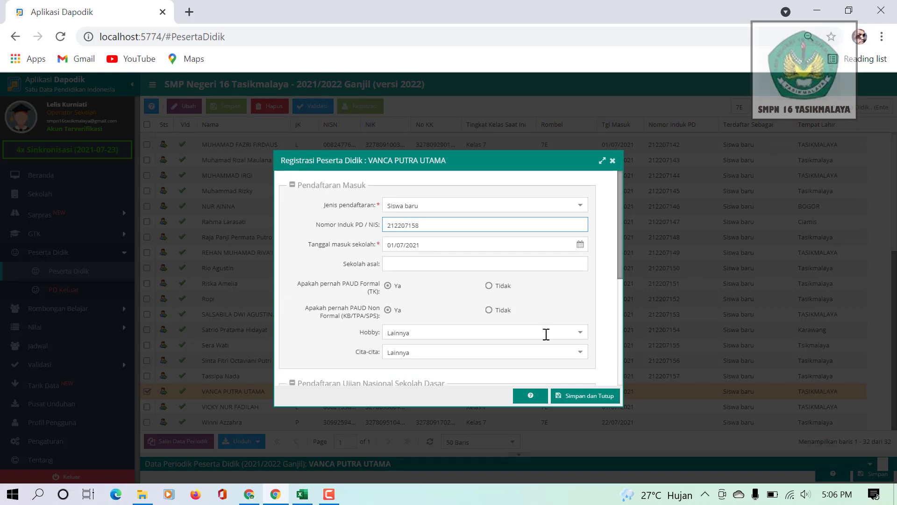
left_click(589, 395)
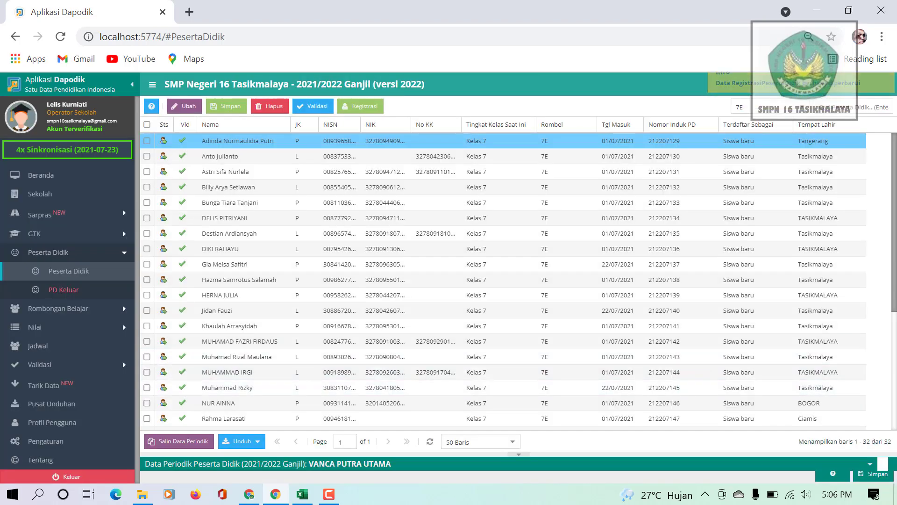
- Assign the following sequential student number to the male student in row 31 and save the registration data
left_click_drag(895, 268, 893, 460)
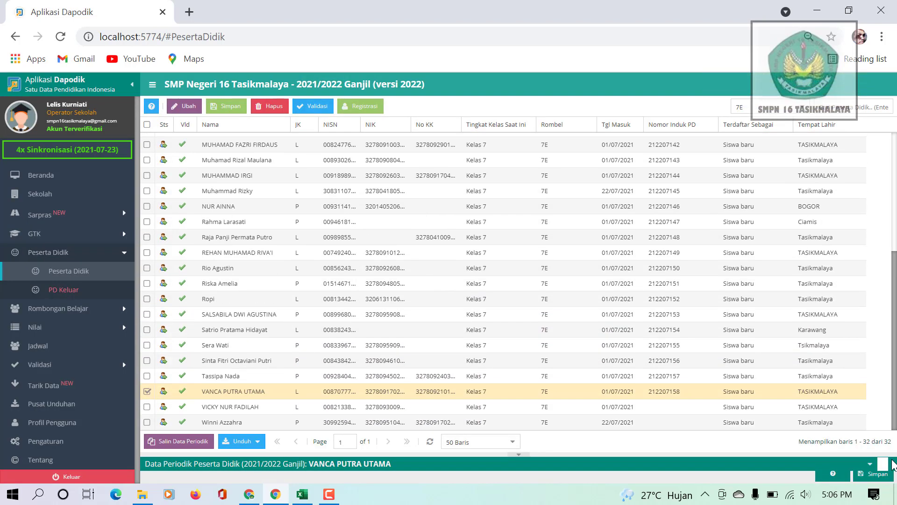
left_click(676, 407)
left_click(674, 406)
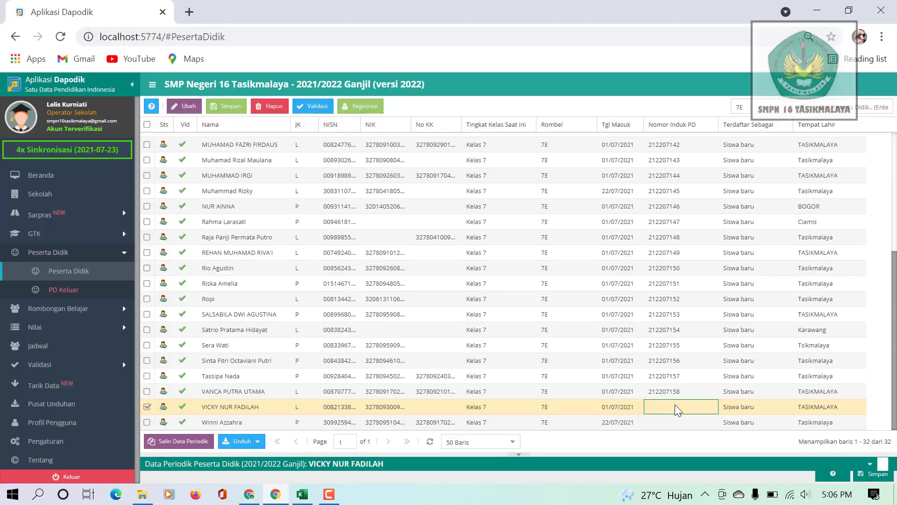
left_click(368, 107)
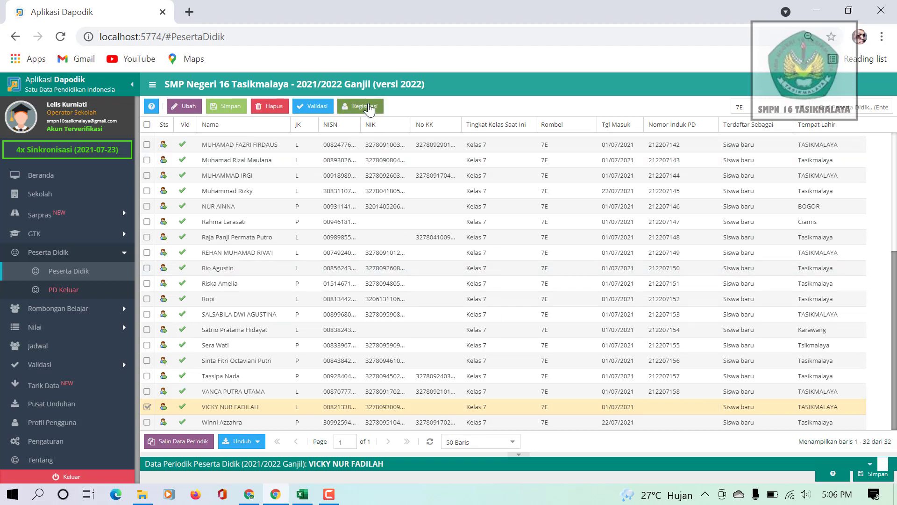
left_click(403, 223)
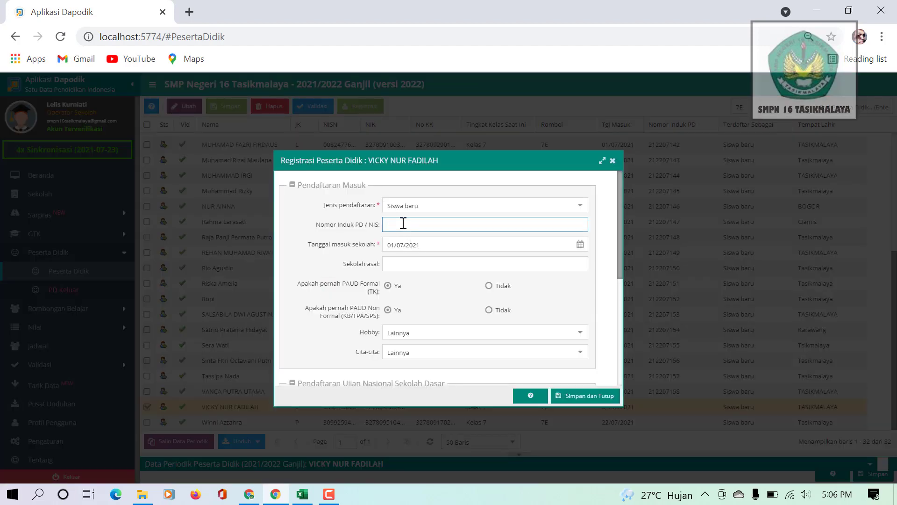
type("212207128")
left_click(585, 396)
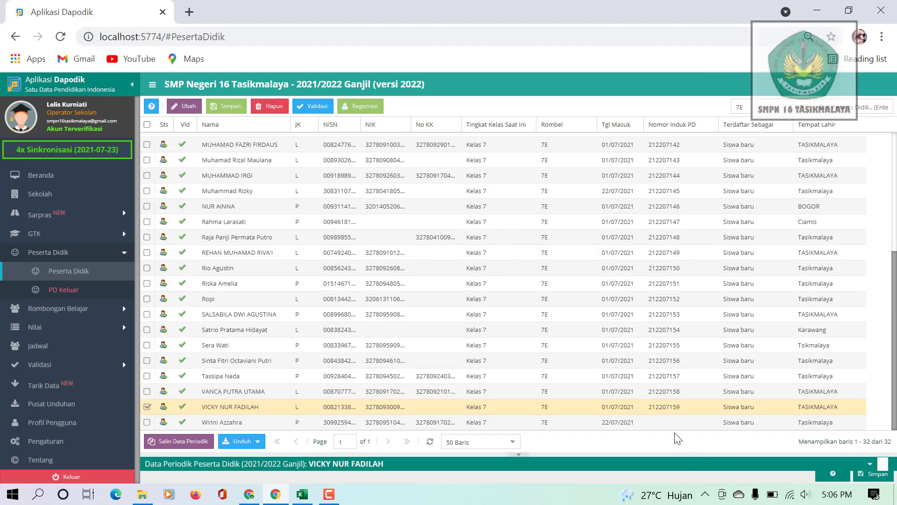
- Enter the next student number for the last class 7E student, copy that number for reuse, and save the registration
left_click(668, 422)
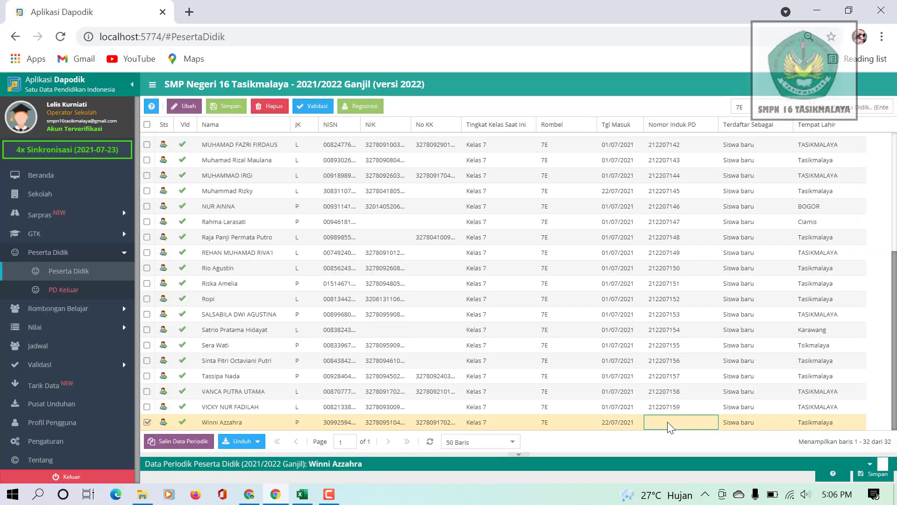
left_click(366, 107)
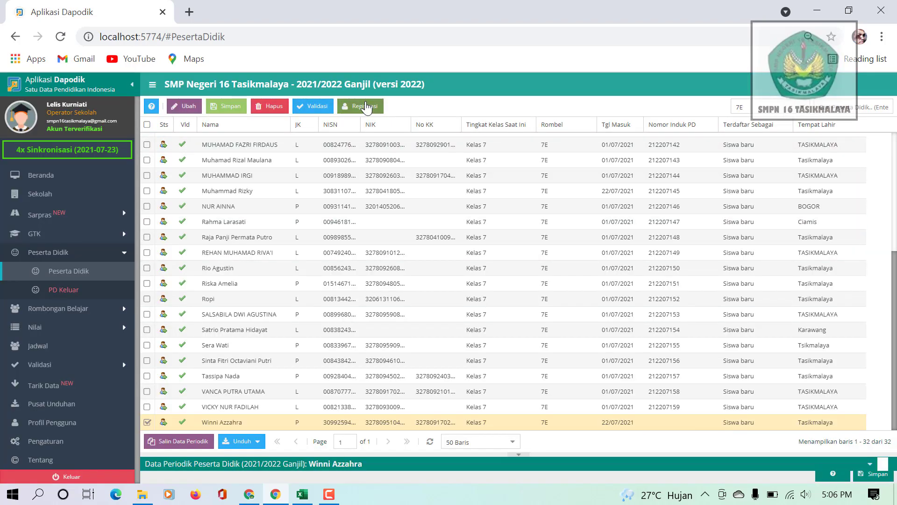
left_click(434, 225)
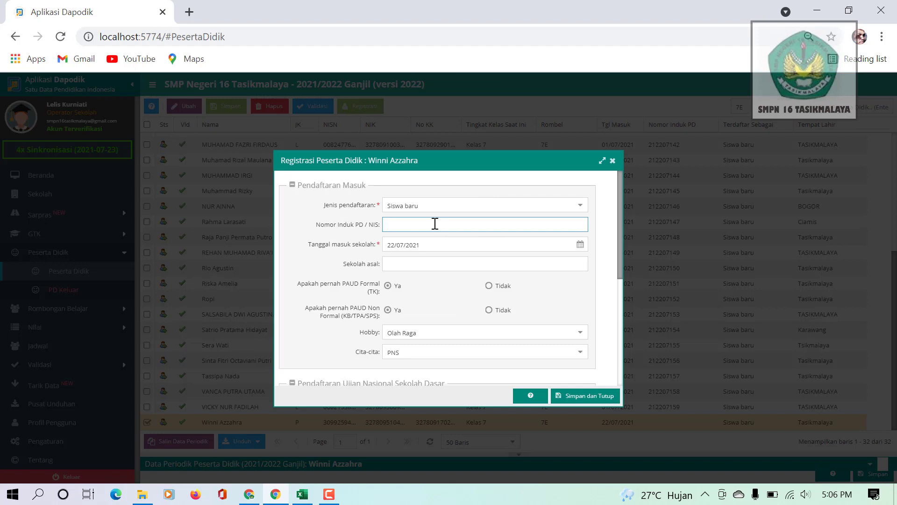
type("212207128")
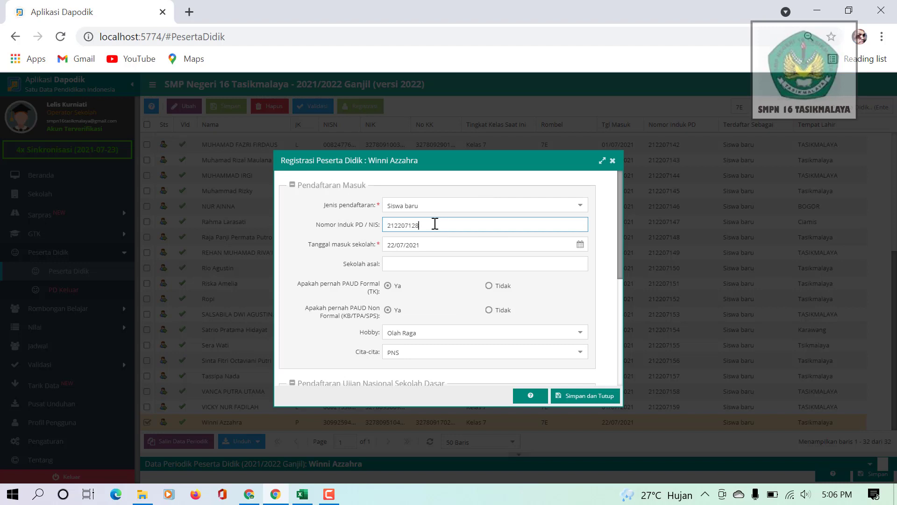
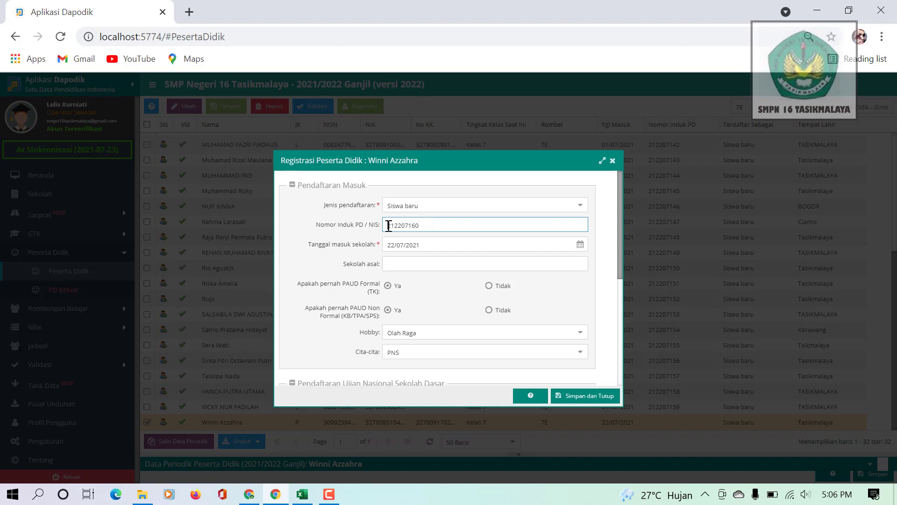
left_click_drag(389, 226, 424, 227)
key("ctrl+c")
left_click(604, 391)
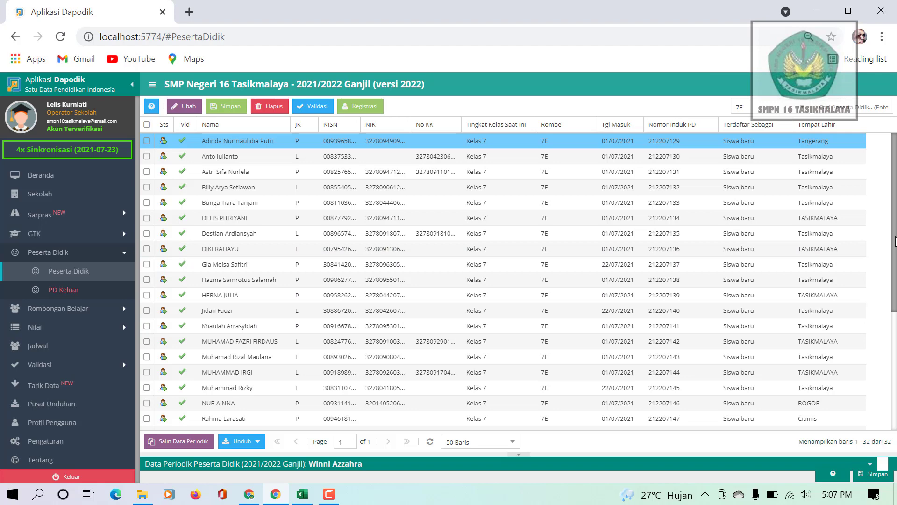
left_click_drag(895, 244, 895, 426)
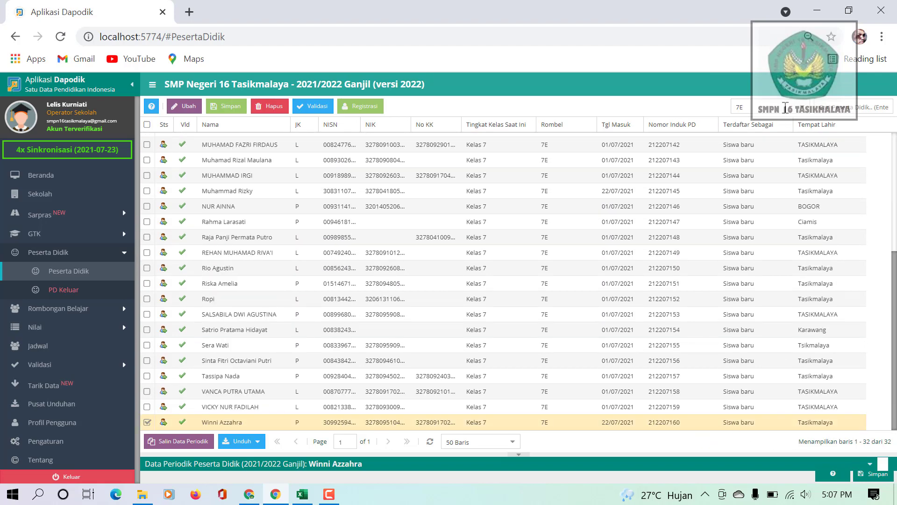
- Filter the student list to class 7F and save the next sequential student number in the first student's registration
left_click(804, 112)
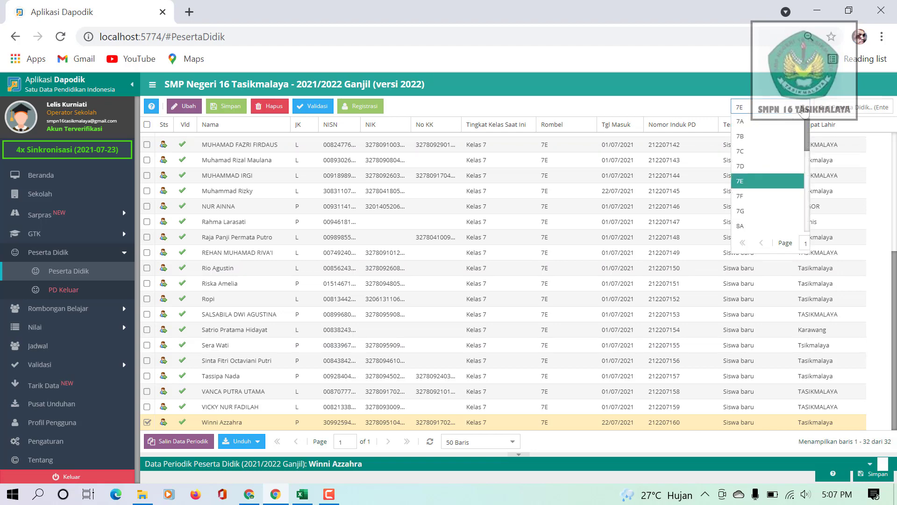
left_click(764, 198)
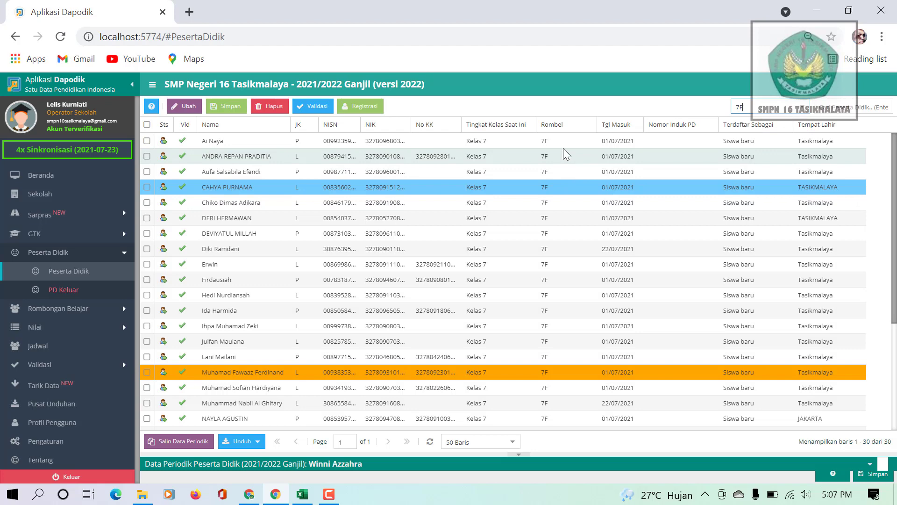
left_click(558, 141)
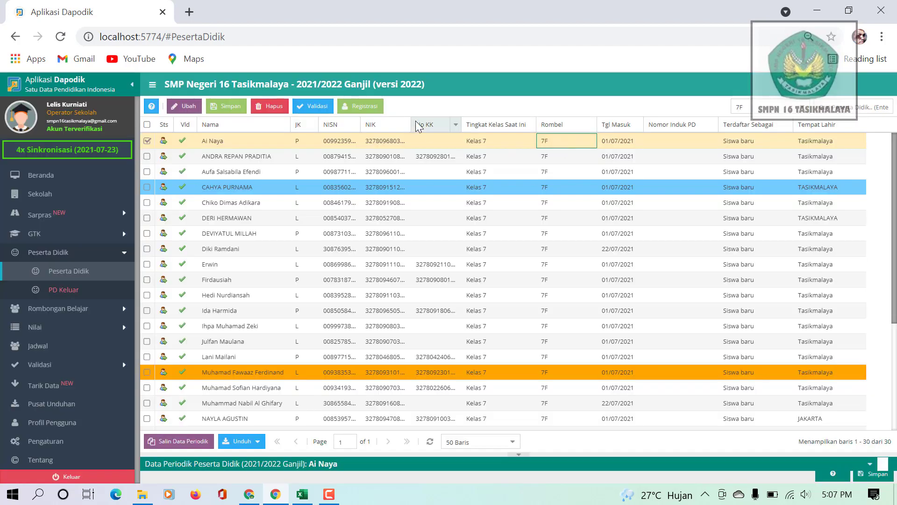
left_click(363, 107)
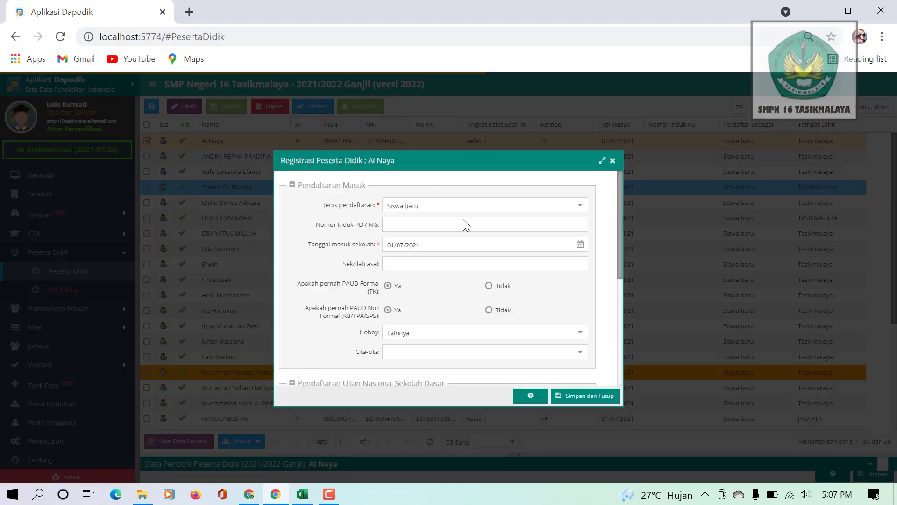
left_click(435, 226)
key("ctrl+v")
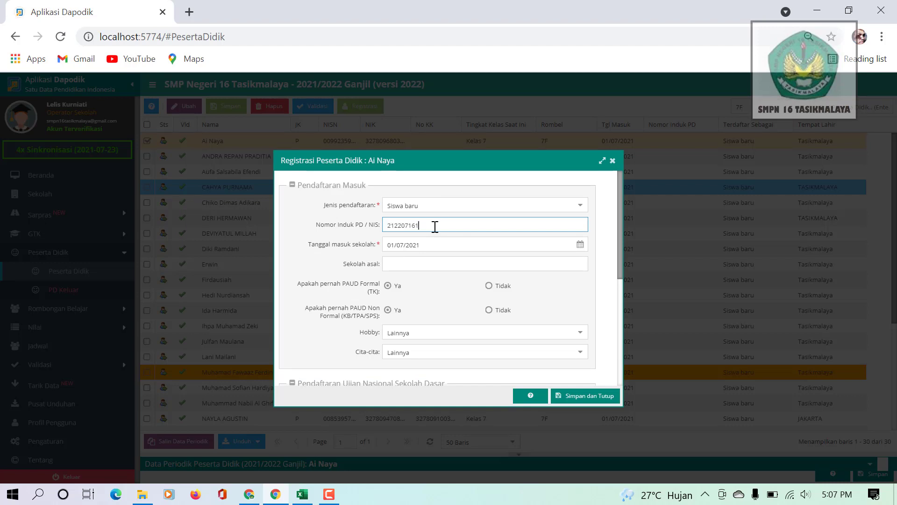
left_click(577, 395)
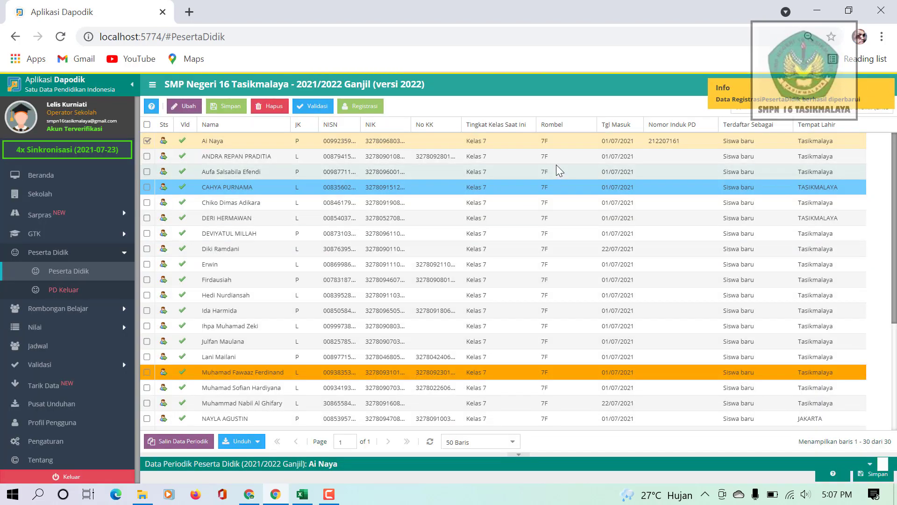
- Enter the next sequential student number in the registration of the second class 7F student and save it
left_click(514, 156)
left_click(378, 111)
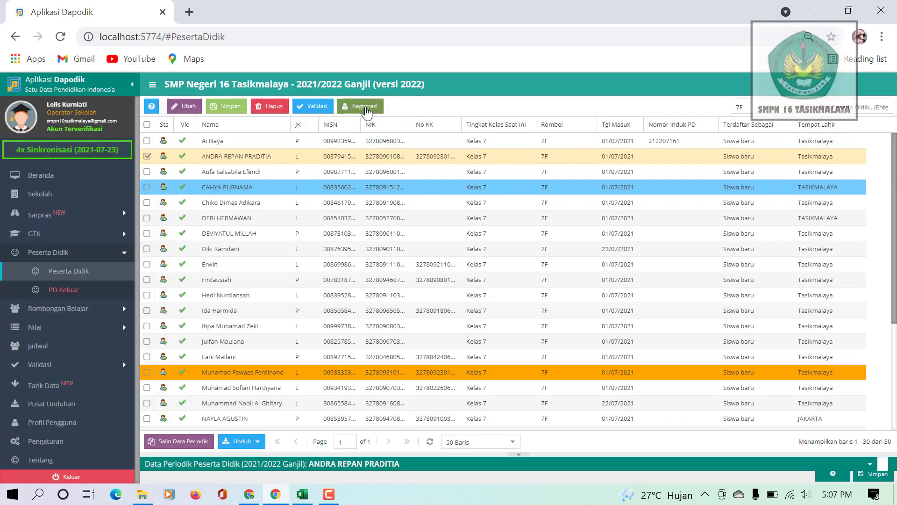
left_click(409, 228)
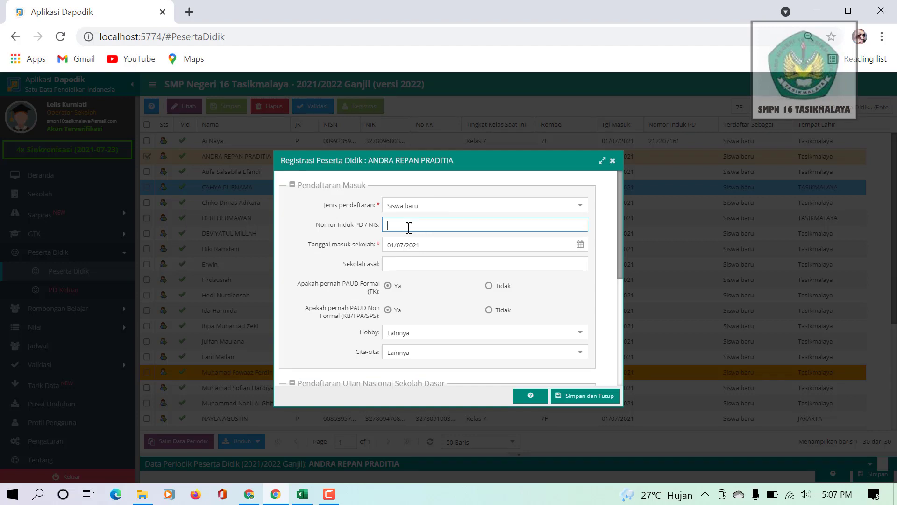
key("ctrl+v")
left_click(580, 397)
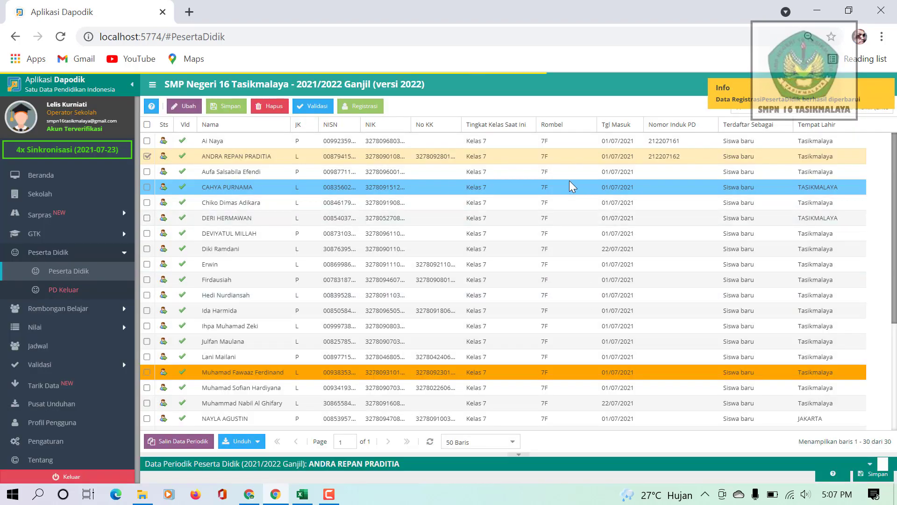
- Fill in the following student number in the registration of the female student in row 3 and save it
left_click(564, 170)
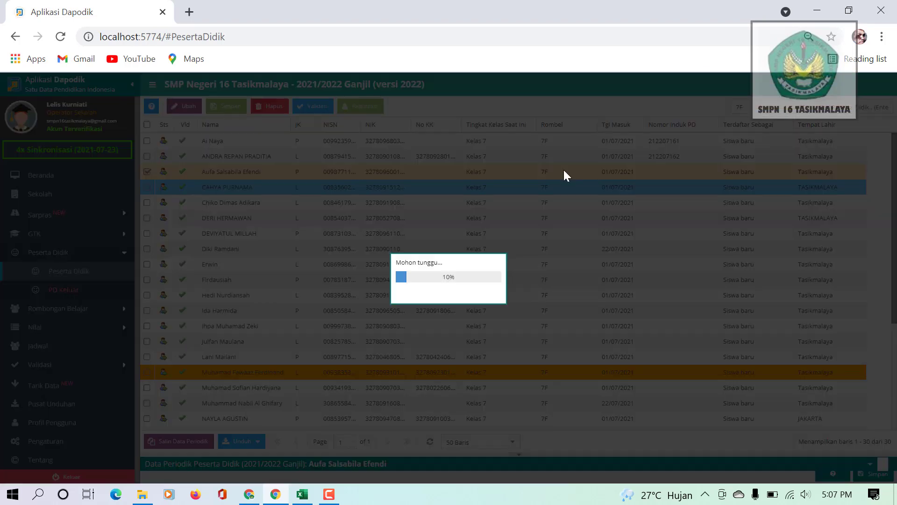
left_click(376, 109)
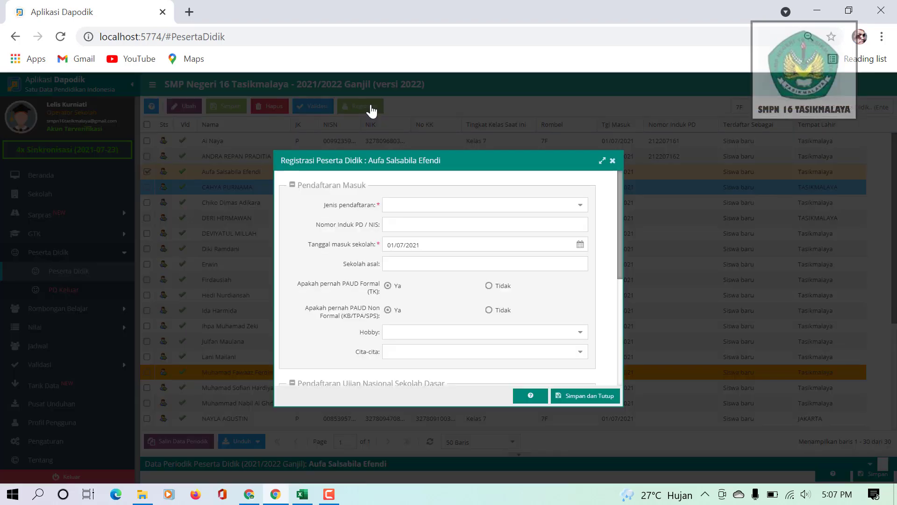
left_click(406, 227)
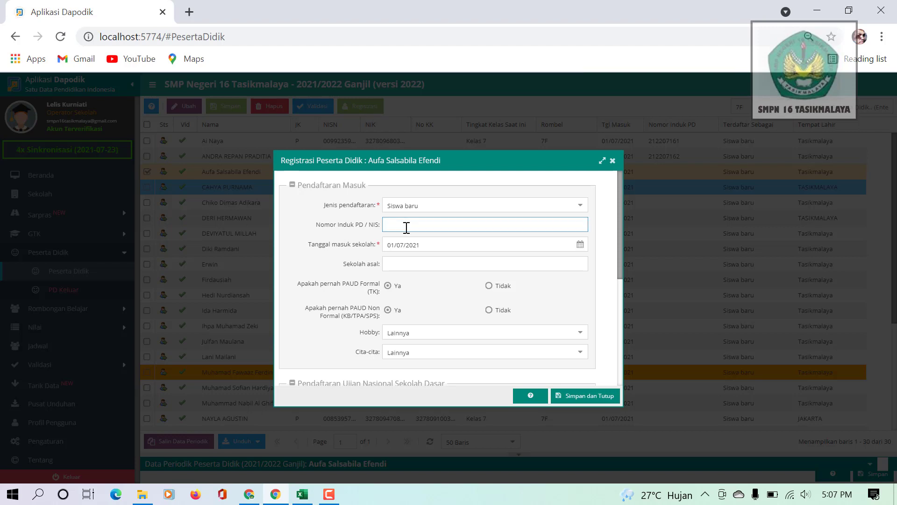
key("ctrl+v")
left_click(578, 397)
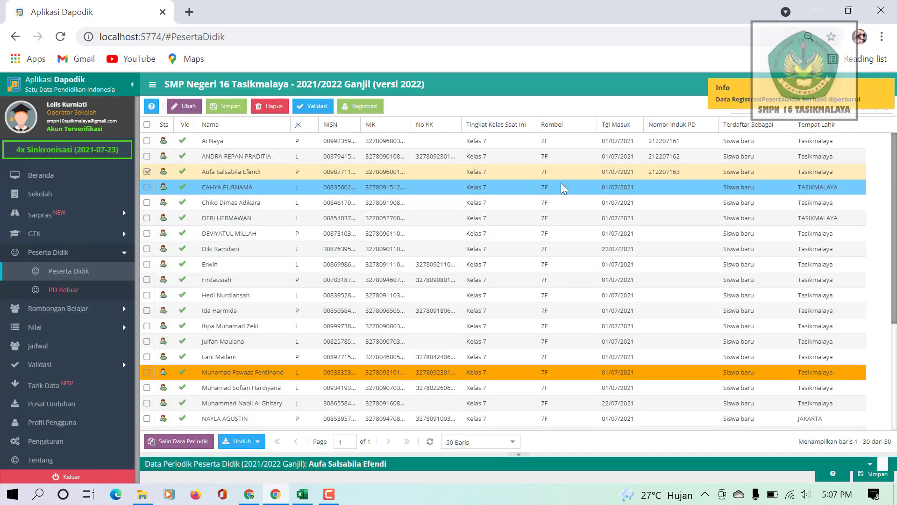
- Assign the next student number to the blue-highlighted student in row 4 and save the registration data
left_click(560, 184)
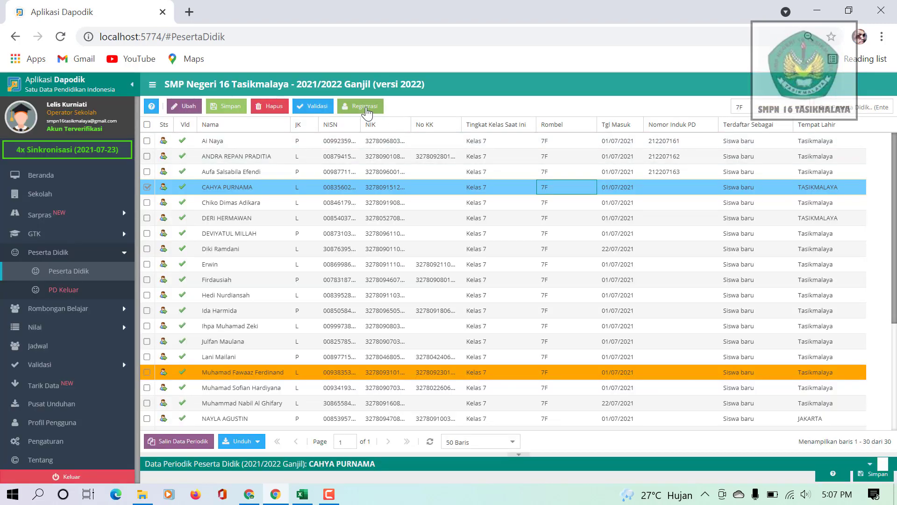
left_click(366, 108)
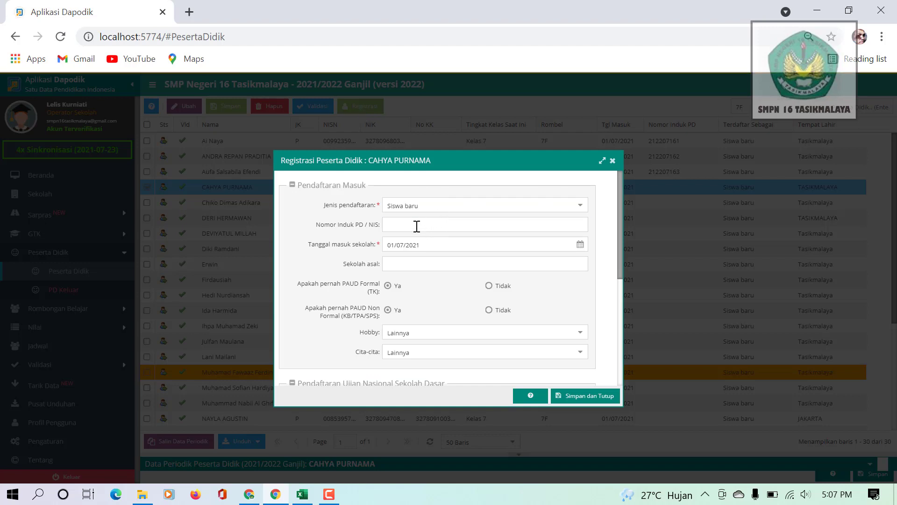
left_click(417, 227)
key("ctrl+v")
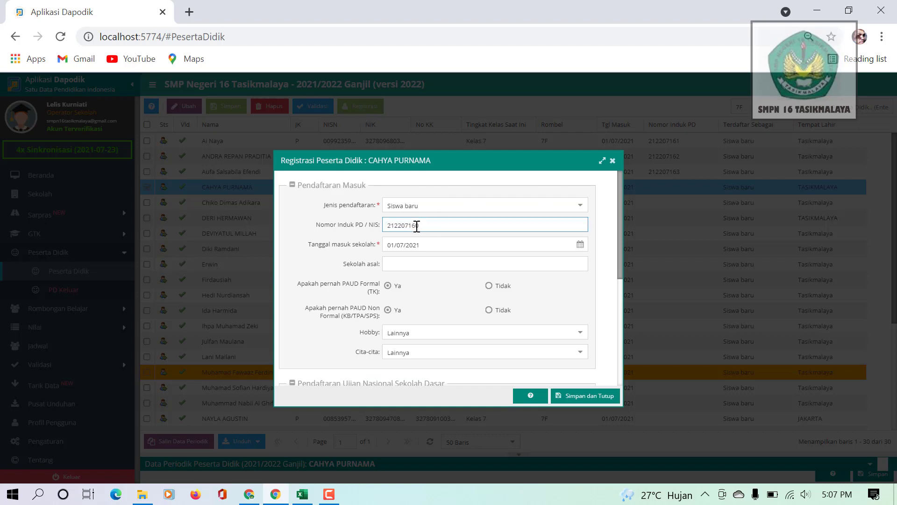
type("4")
left_click(583, 399)
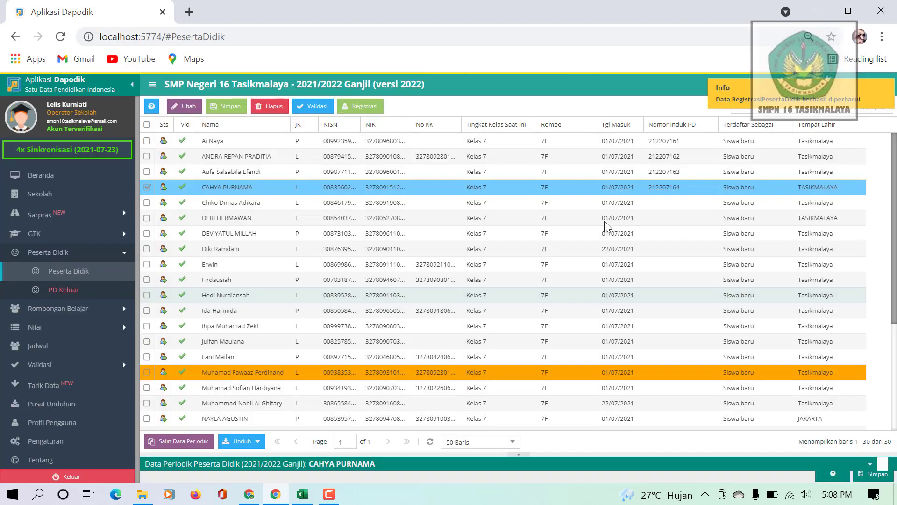
- Fill in the next sequential student number for the male student in row 5 and save the registration
left_click(576, 200)
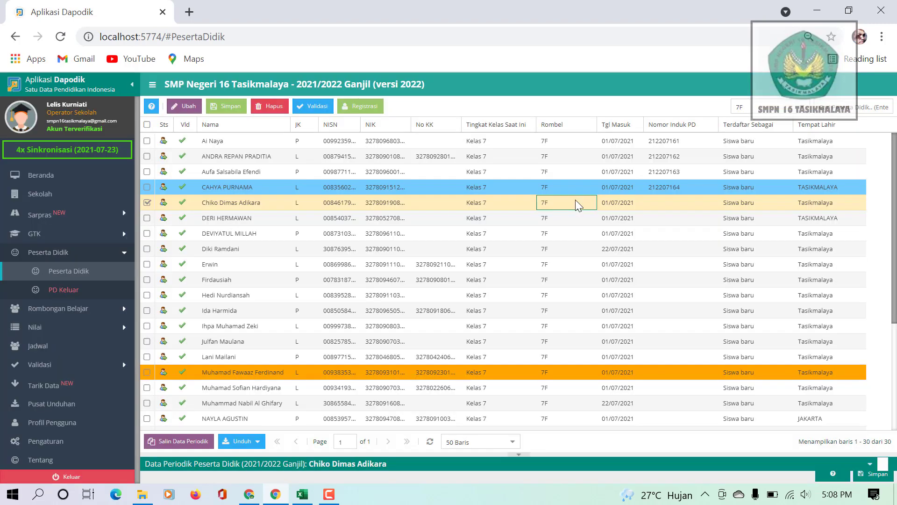
left_click(367, 107)
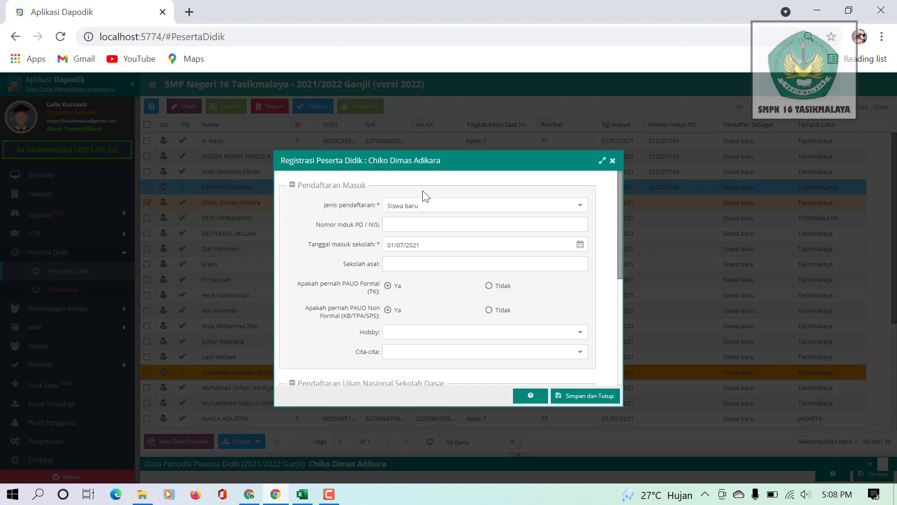
left_click(414, 225)
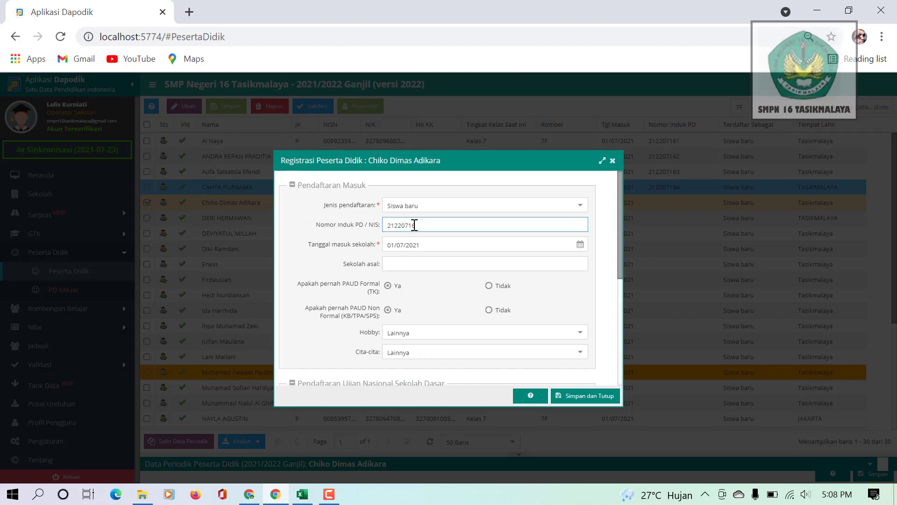
left_click(572, 400)
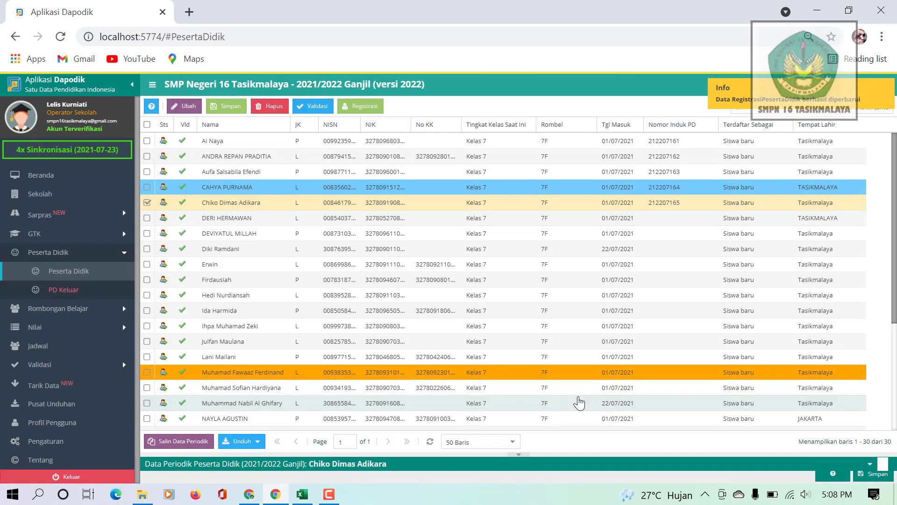
- Enter the following sequential student number in the registration of the male student in row 6 and save it
left_click(651, 218)
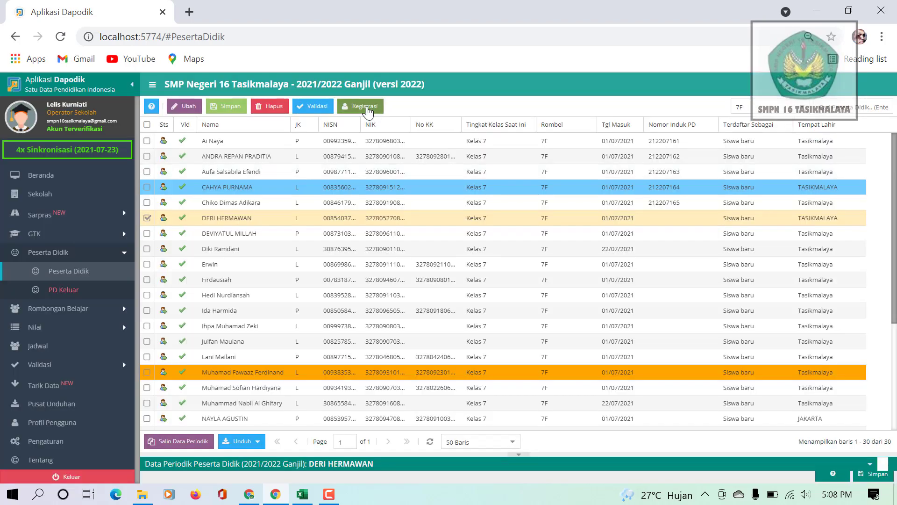
left_click(367, 107)
left_click(420, 222)
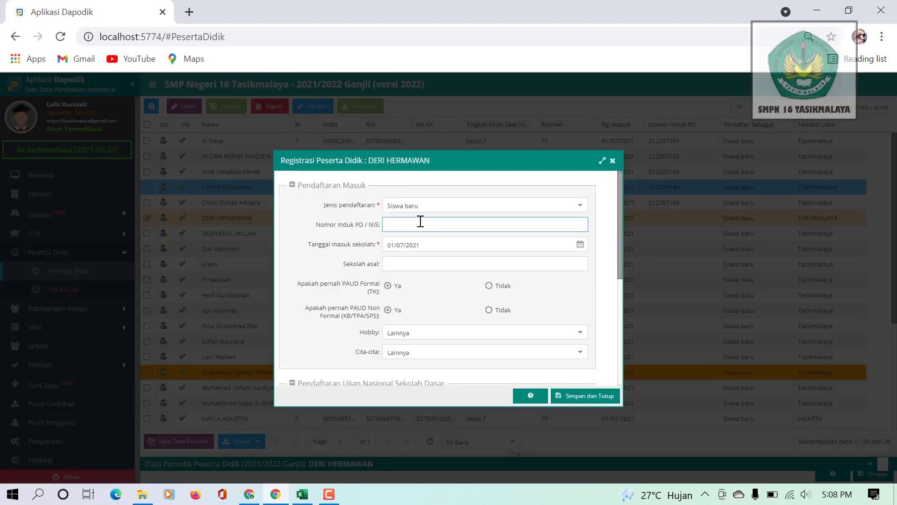
type("212207160")
left_click(590, 396)
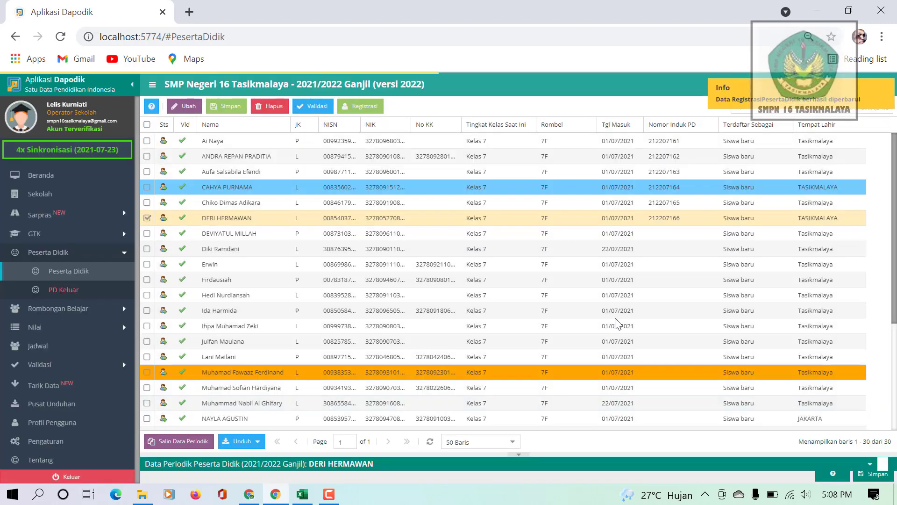
- Assign the next sequential student number to the female student in row 7 and save the registration
left_click(576, 232)
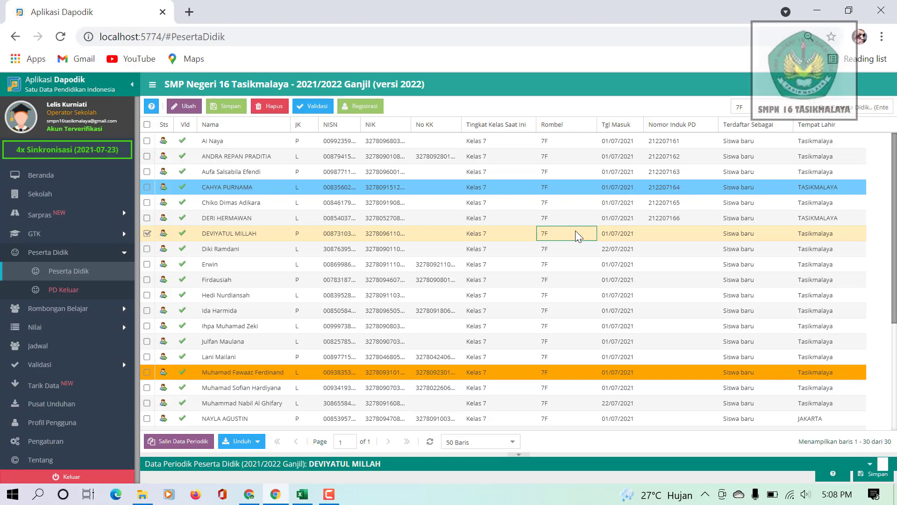
left_click(368, 111)
left_click(419, 223)
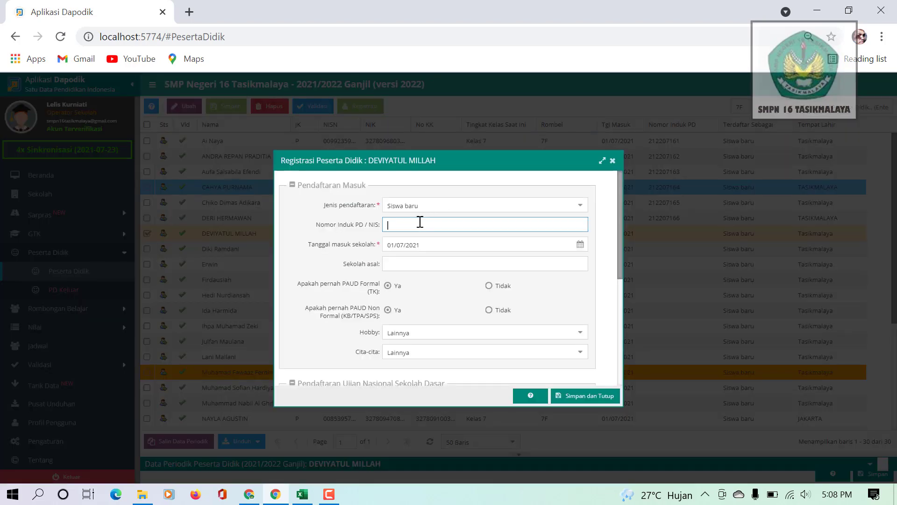
type("212207160")
left_click(585, 397)
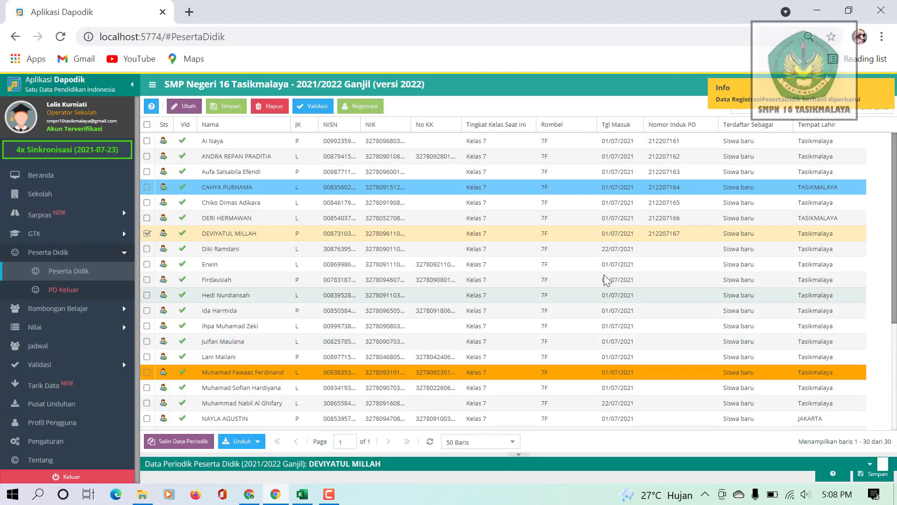
- Fill in the next student number for the row 8 student with entry date 22/07/2021 and save the registration
left_click(561, 251)
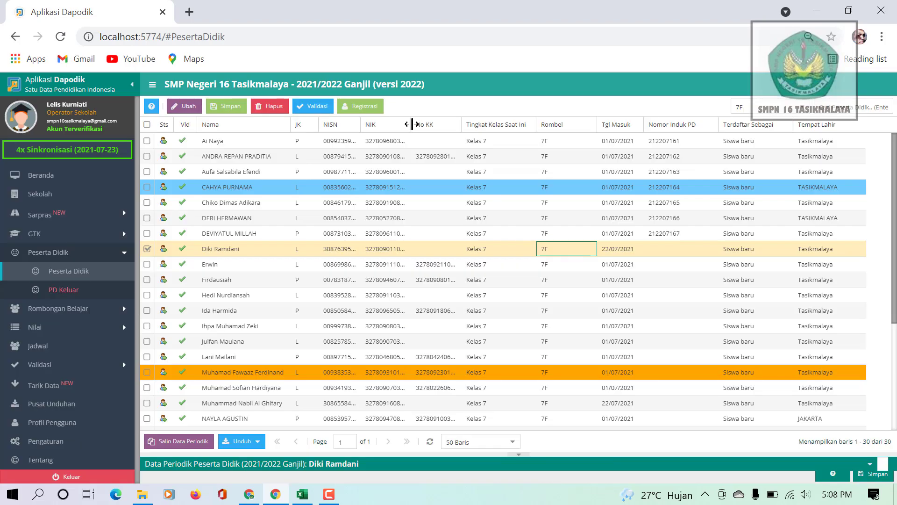
left_click(369, 106)
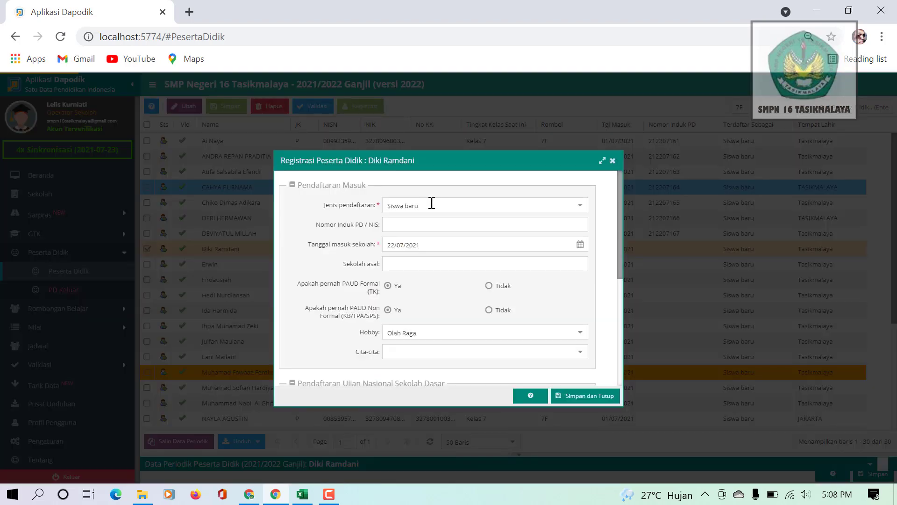
left_click(402, 224)
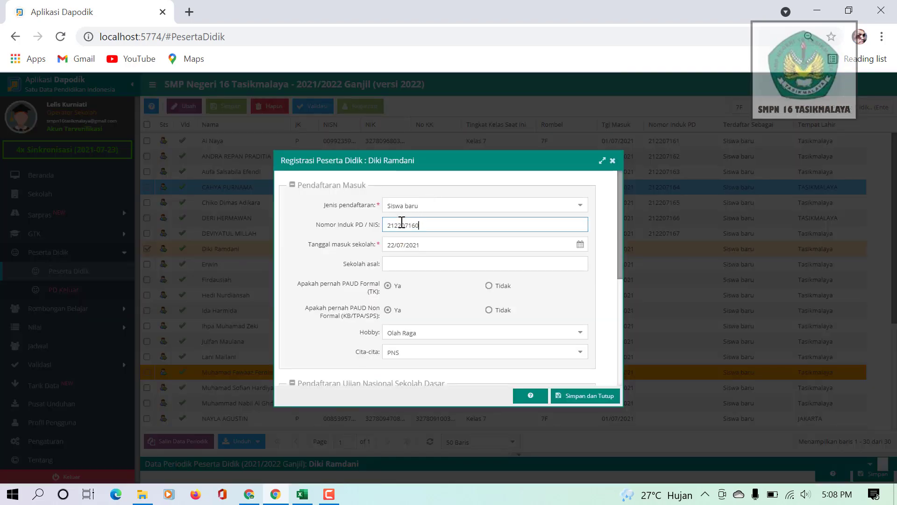
type("212207160")
key("BackSpace")
left_click(579, 396)
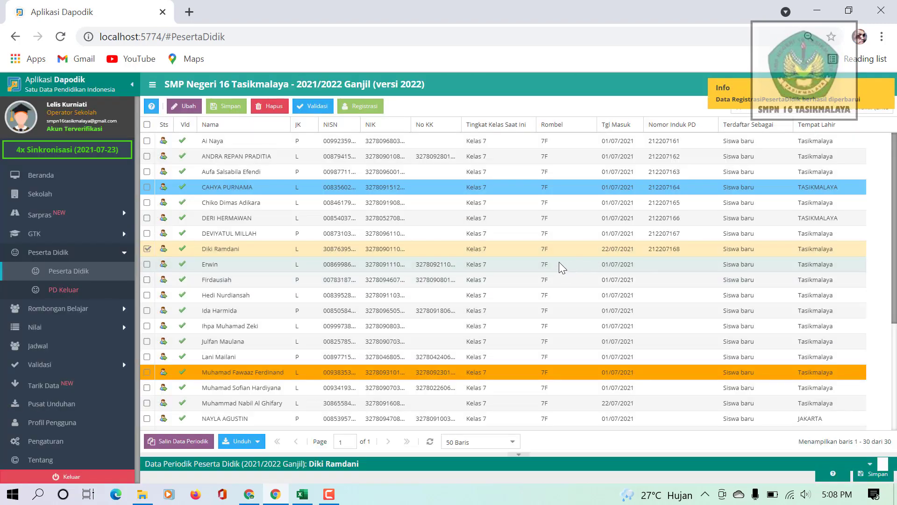
- Enter the next student number in the registration data of the male student in row 9 and save it
left_click(559, 262)
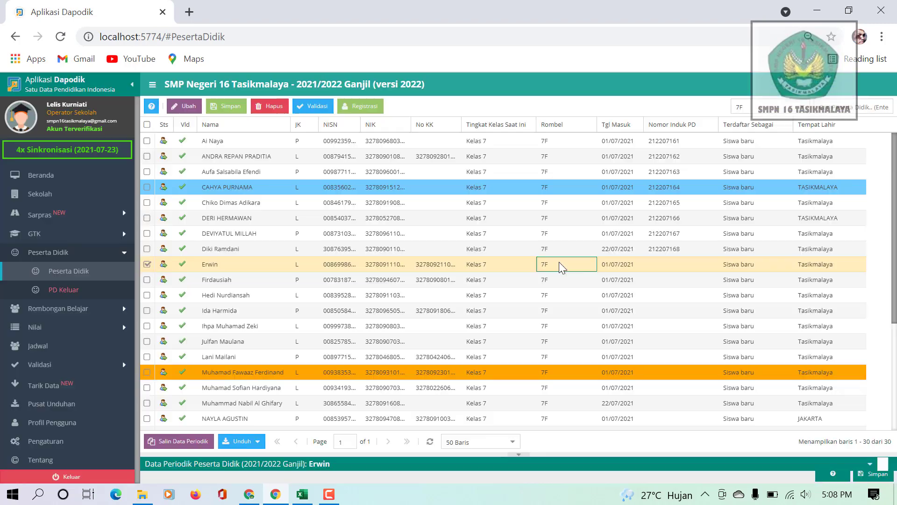
left_click(362, 106)
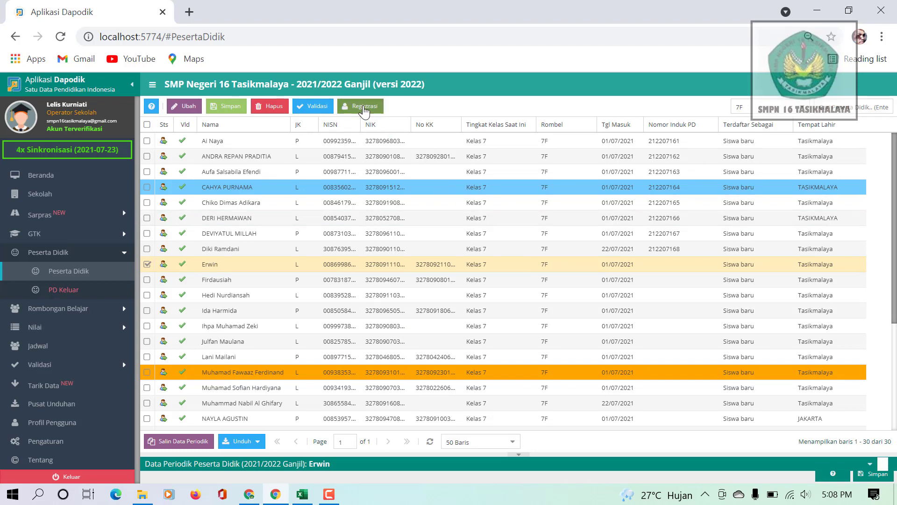
left_click(414, 226)
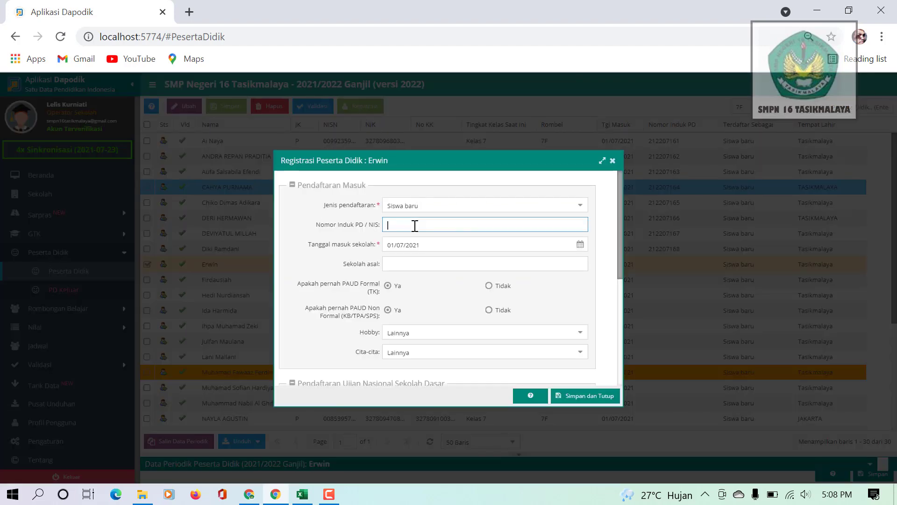
key("BackSpace")
type("9")
left_click(574, 398)
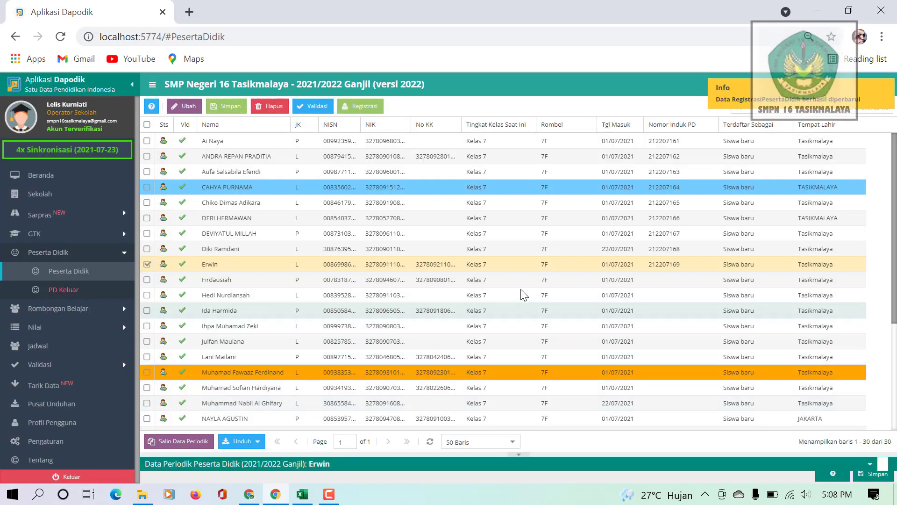
- Assign the following sequential student number to the female student in row 10 and save the registration data
left_click(511, 282)
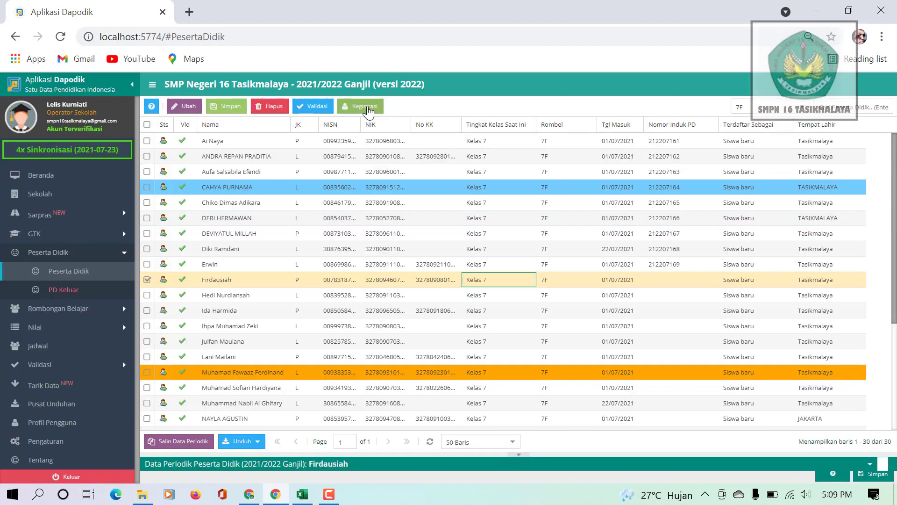
left_click(360, 106)
left_click(401, 226)
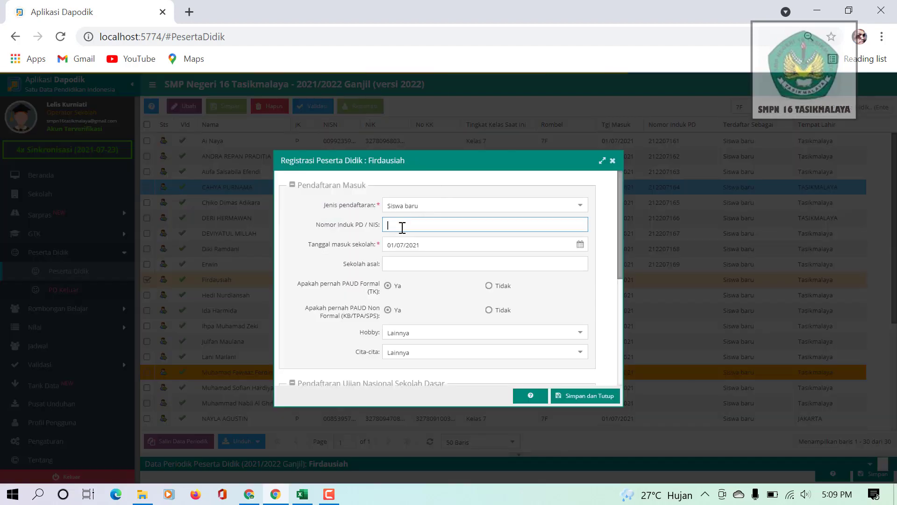
type("212207160")
key("BackSpace")
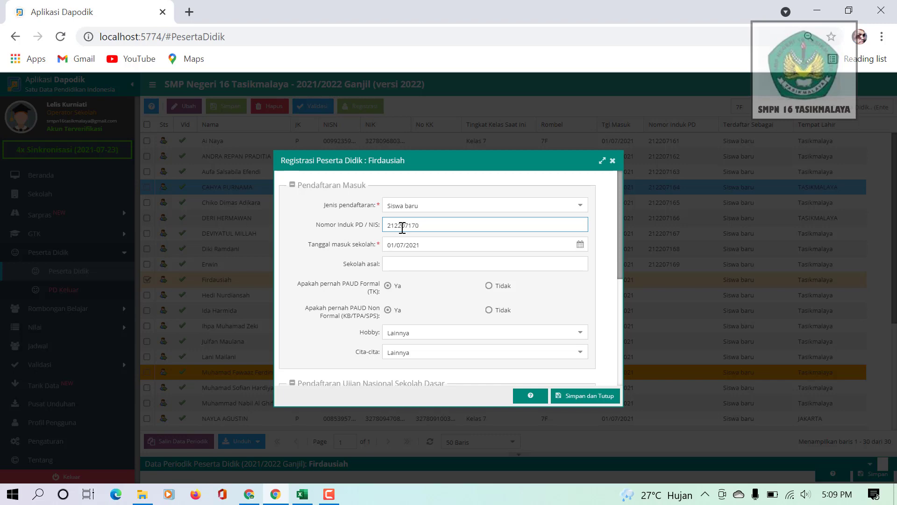
left_click(579, 397)
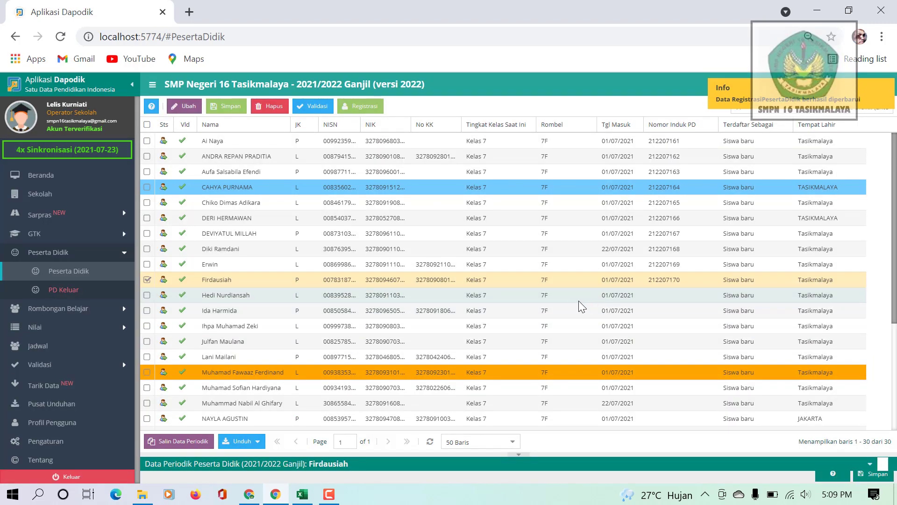
- Fill in the next sequential student number for the male student in row 11 and save the registration
left_click(562, 296)
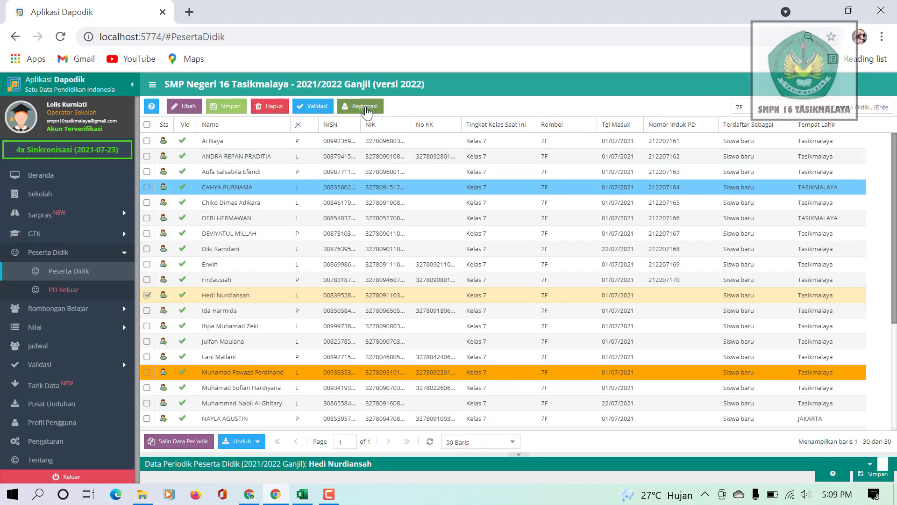
left_click(364, 107)
left_click(423, 220)
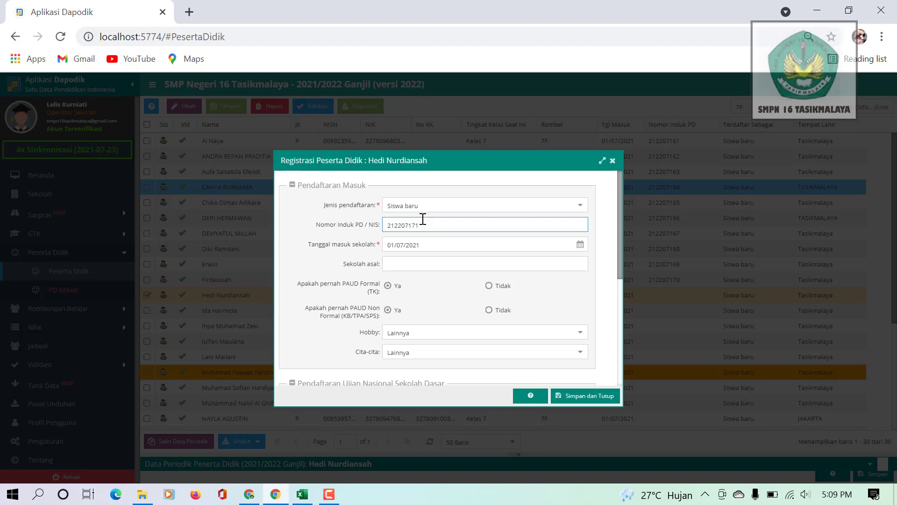
left_click(581, 396)
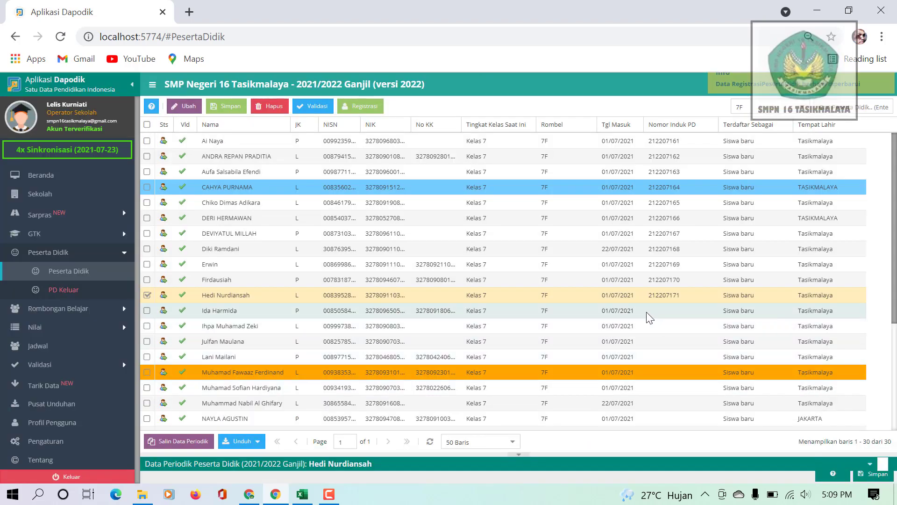
- Enter the next student number in the registration data of the female student in row 12 and save it
double_click(646, 312)
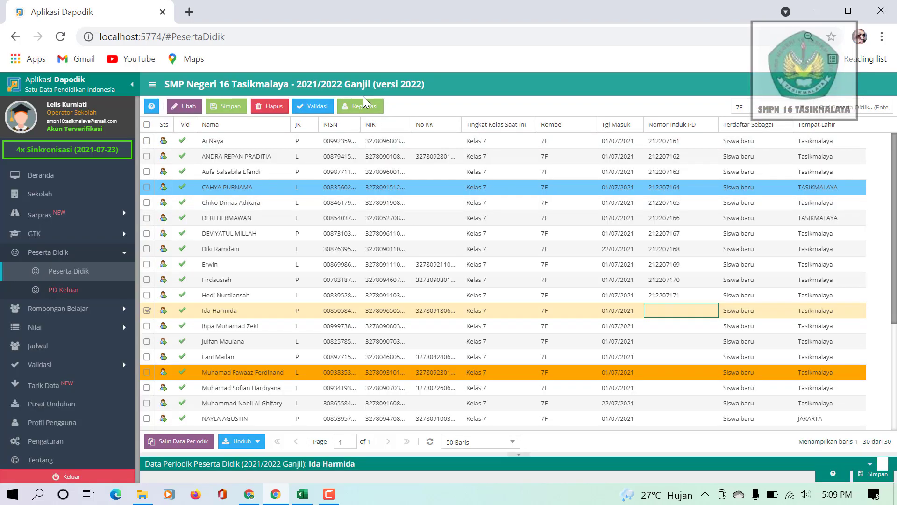
left_click(362, 107)
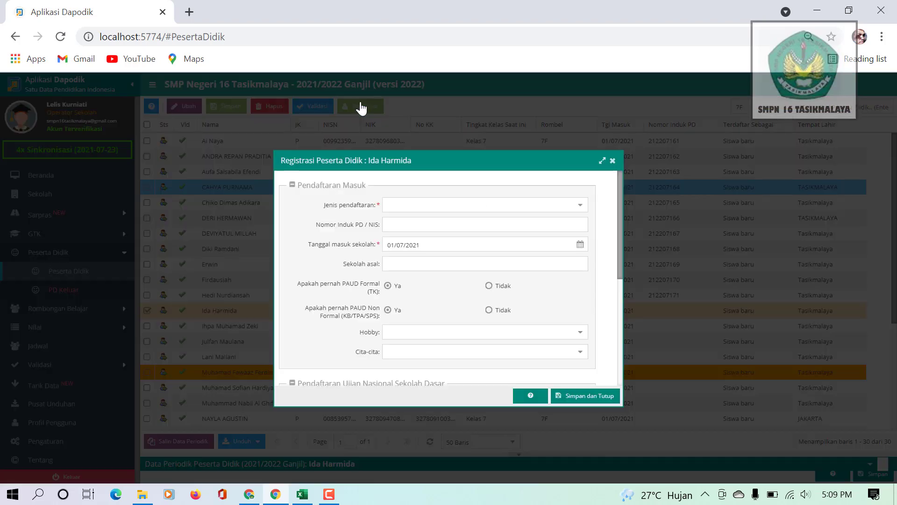
left_click(401, 224)
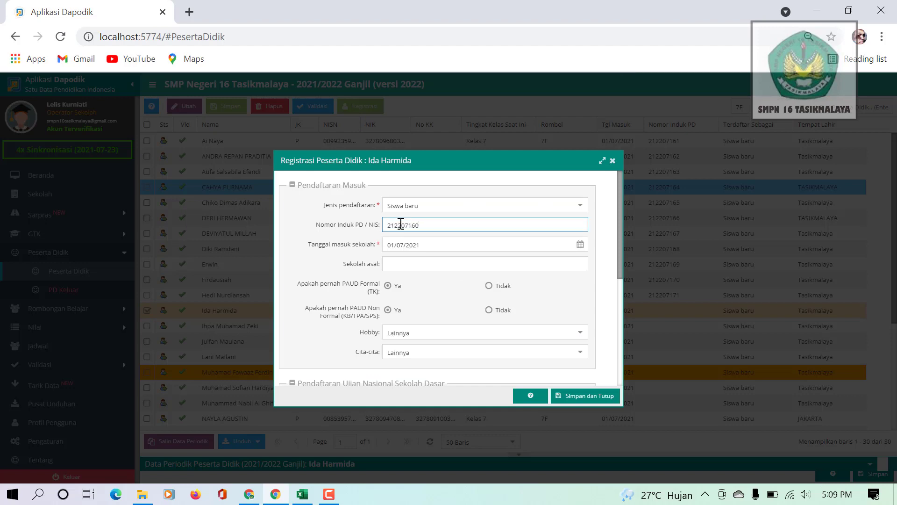
key("BackSpace")
key("BackSpace")
left_click(569, 399)
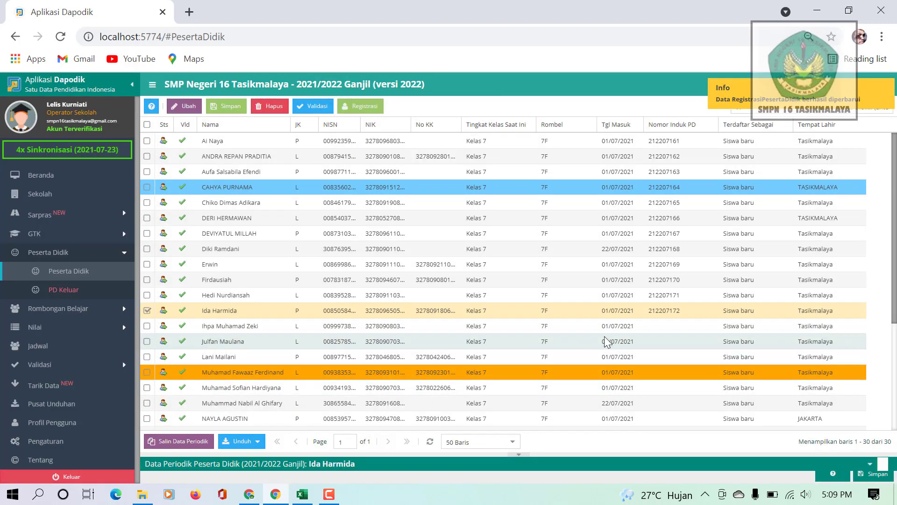
- Assign the following student number to the male student in row 13 and save the registration data
left_click(571, 326)
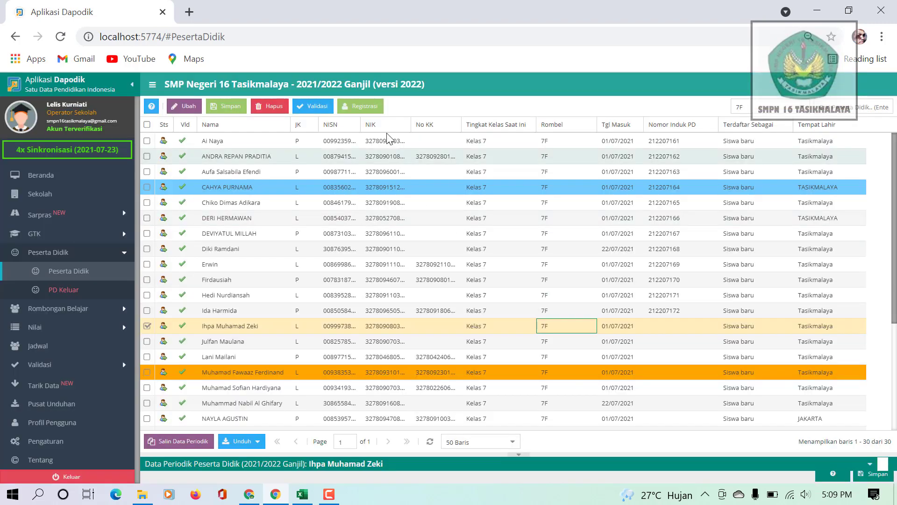
left_click(361, 106)
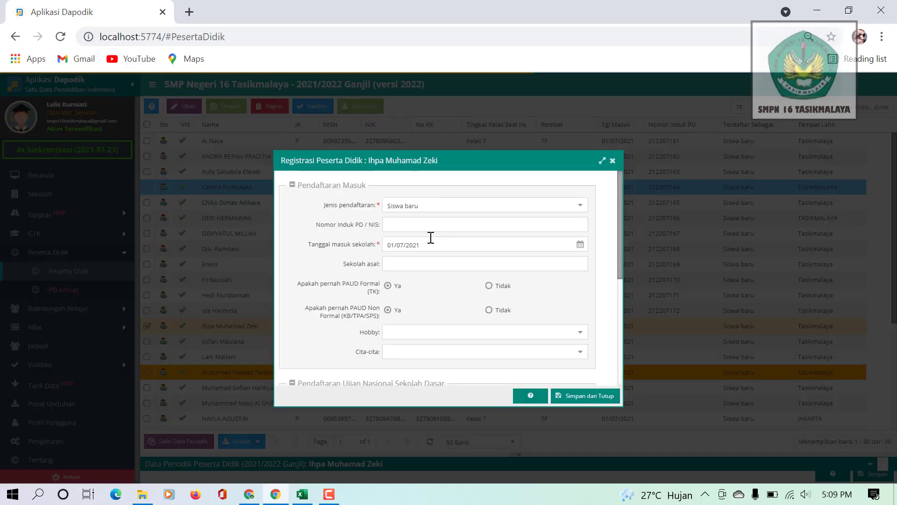
left_click(406, 222)
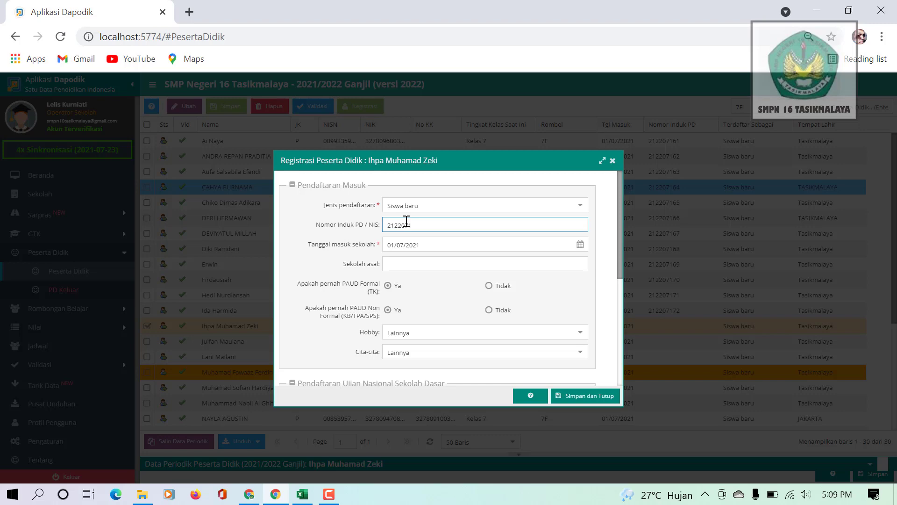
left_click(584, 396)
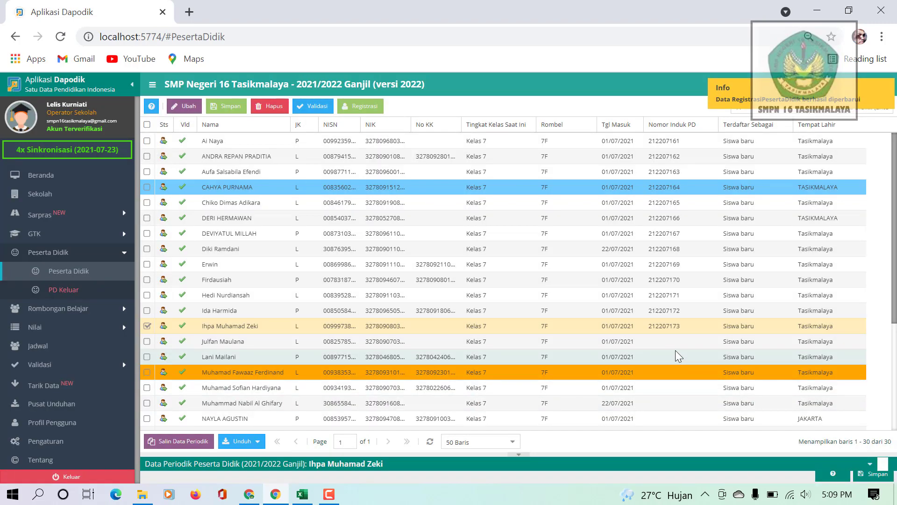
- Record the next sequential student number for the male student in row 14 and save the registration
double_click(644, 342)
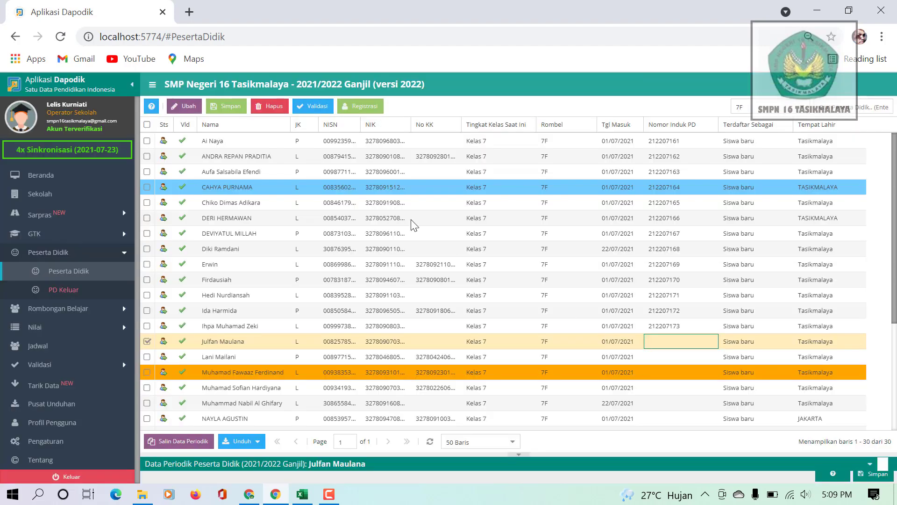
left_click(359, 107)
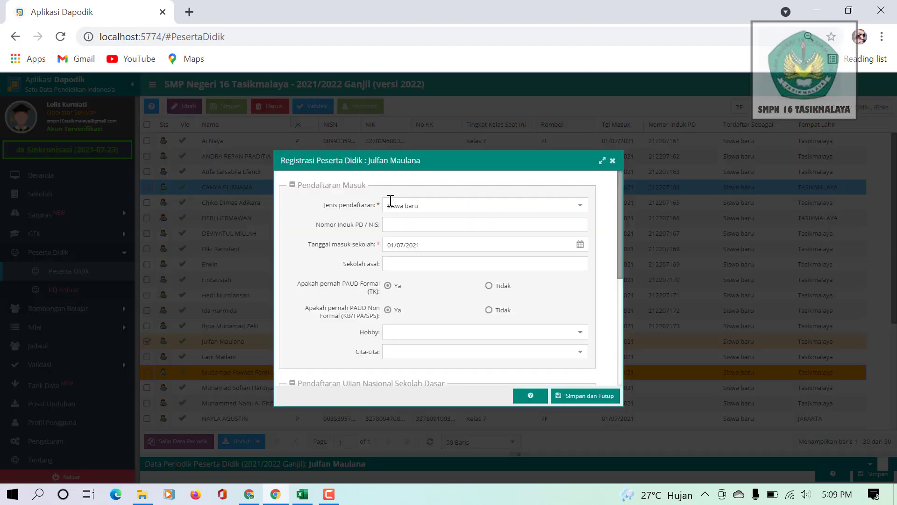
left_click(407, 223)
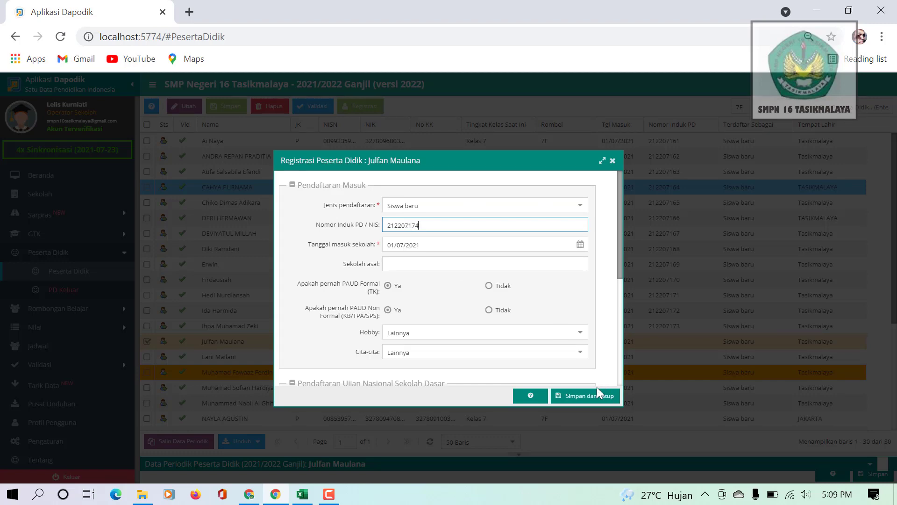
left_click(588, 396)
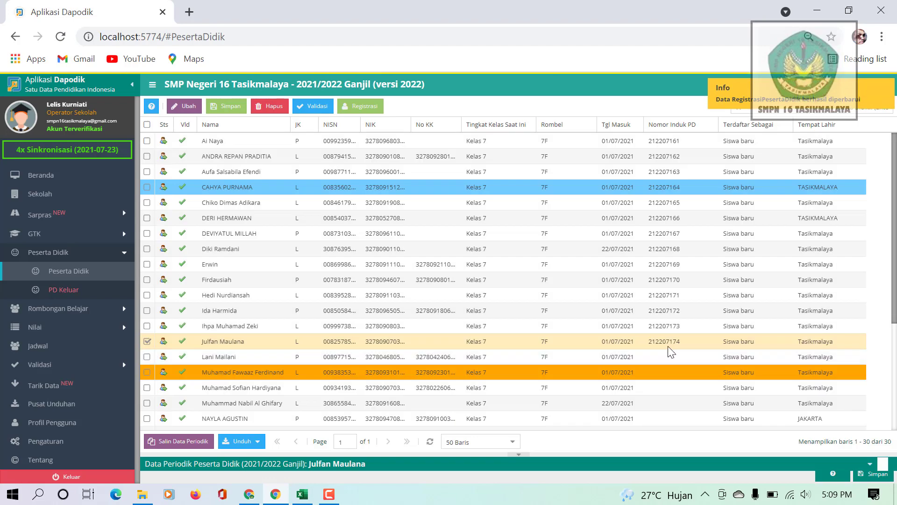
- Enter the next sequential student number in the registration of the female student in row 15 and save it
left_click(651, 353)
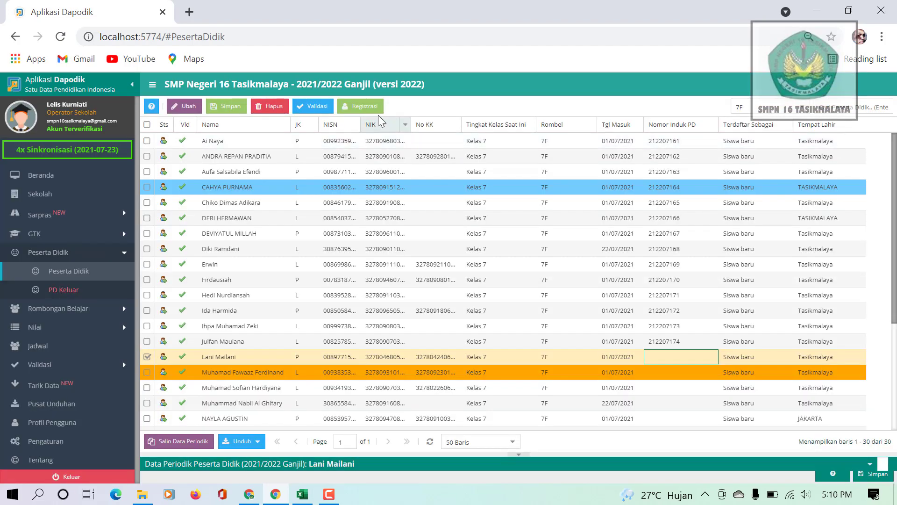
left_click(362, 107)
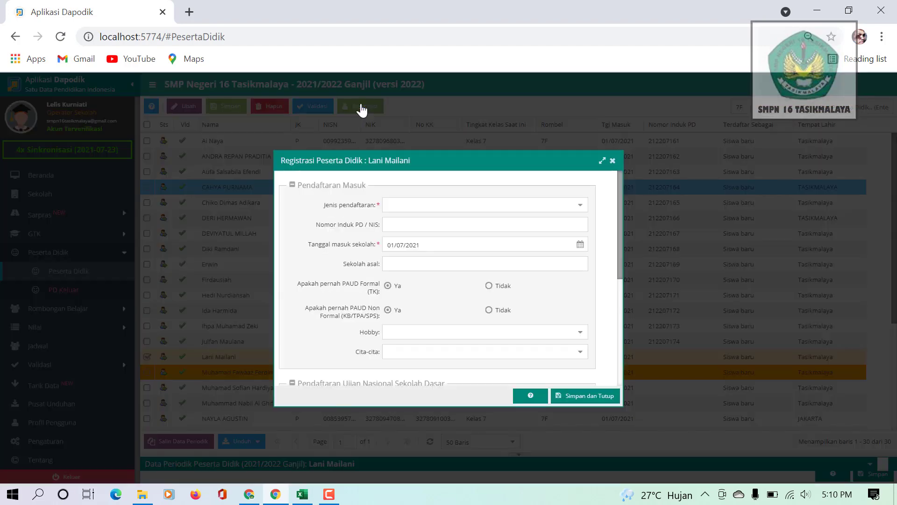
left_click(428, 226)
type("212207160")
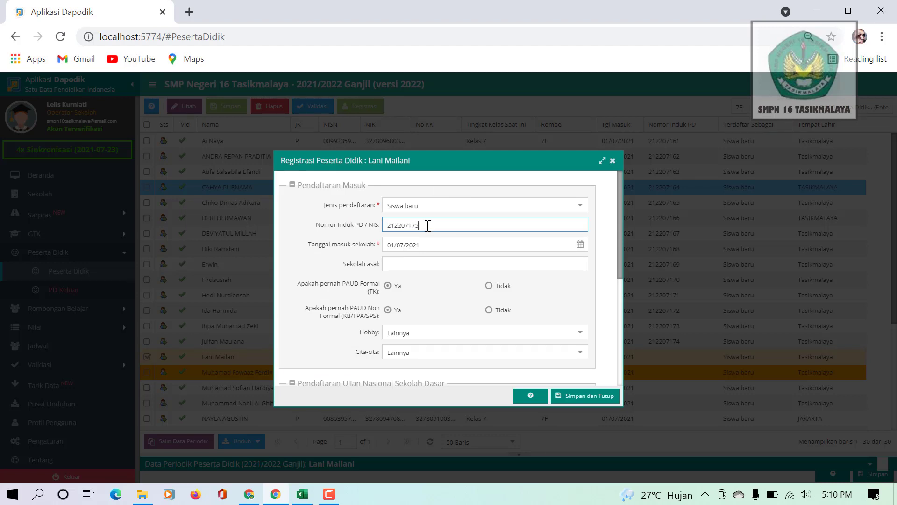
left_click(590, 398)
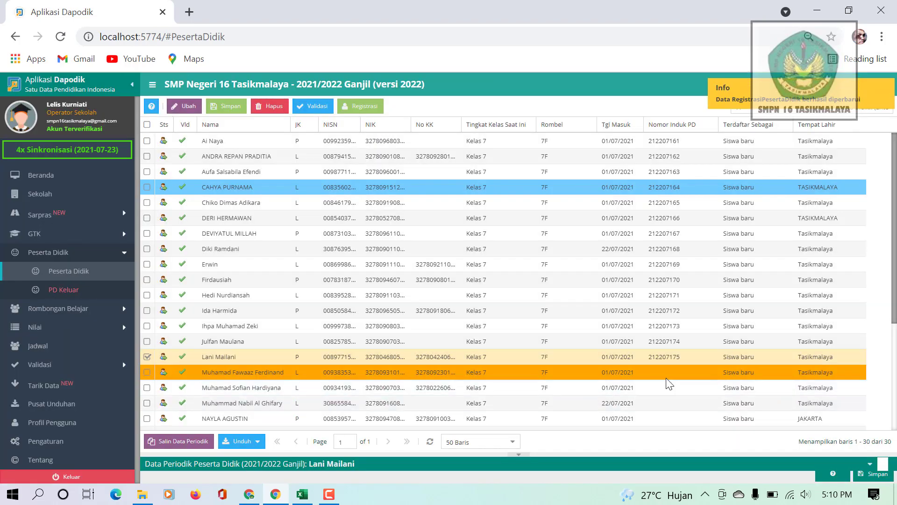
- Assign the next student number to the student in the orange-highlighted row 16 and save the registration
left_click(652, 374)
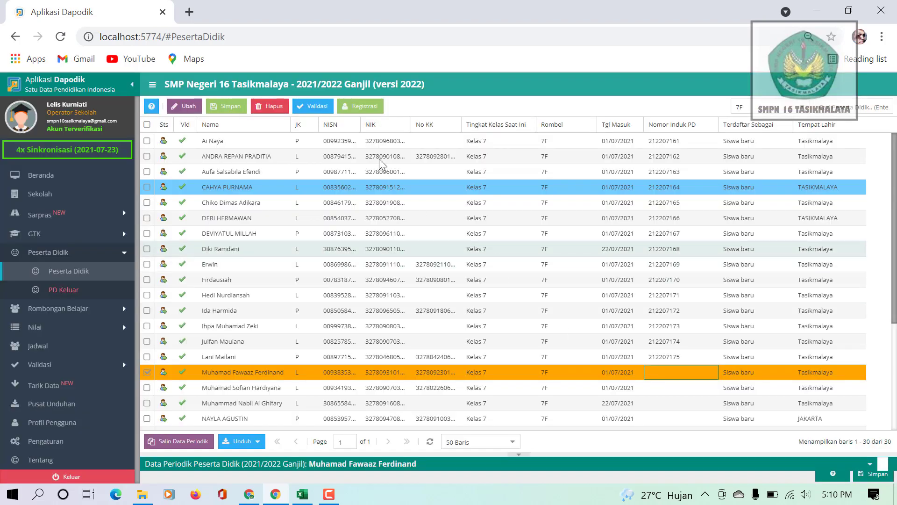
left_click(361, 108)
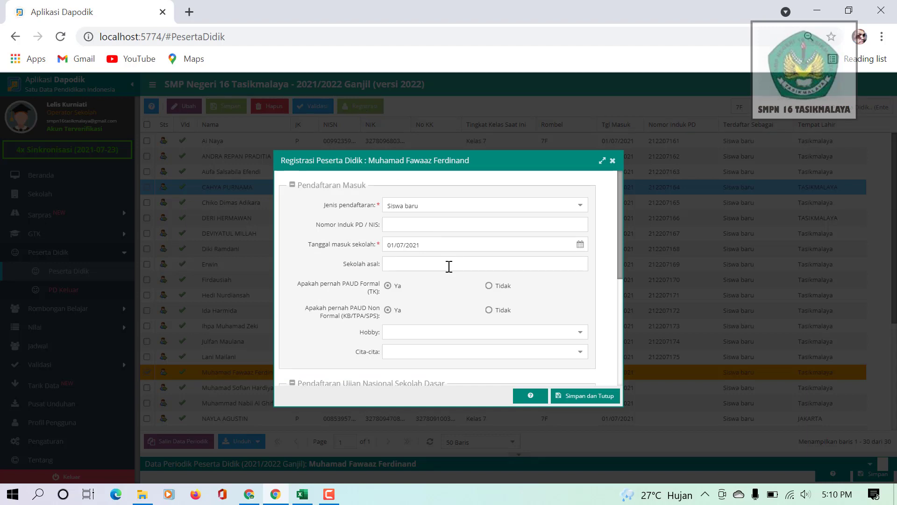
left_click(414, 228)
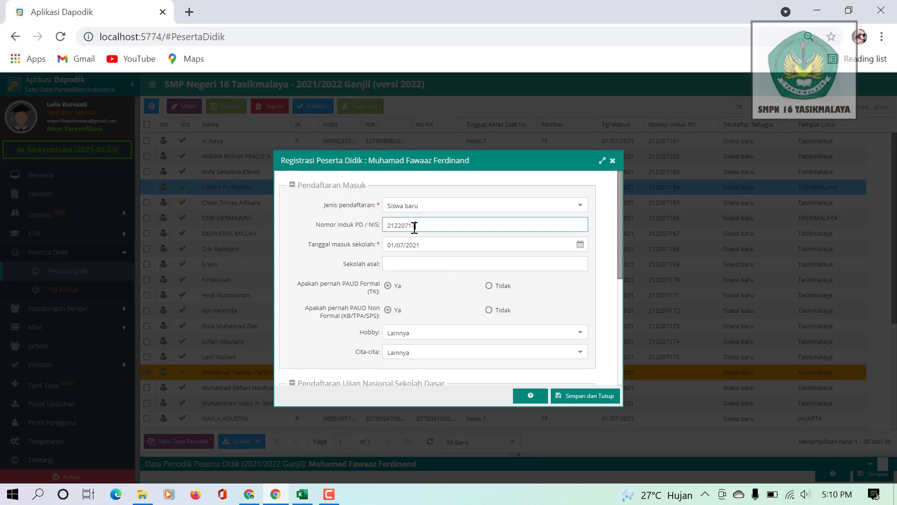
left_click(579, 398)
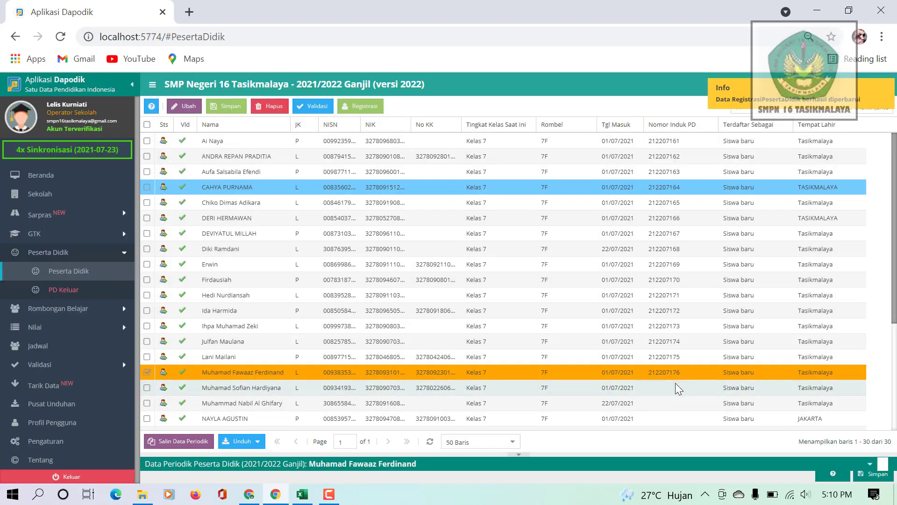
- Fill in the following student number in the registration data of the male student in row 17 and save it
left_click(651, 388)
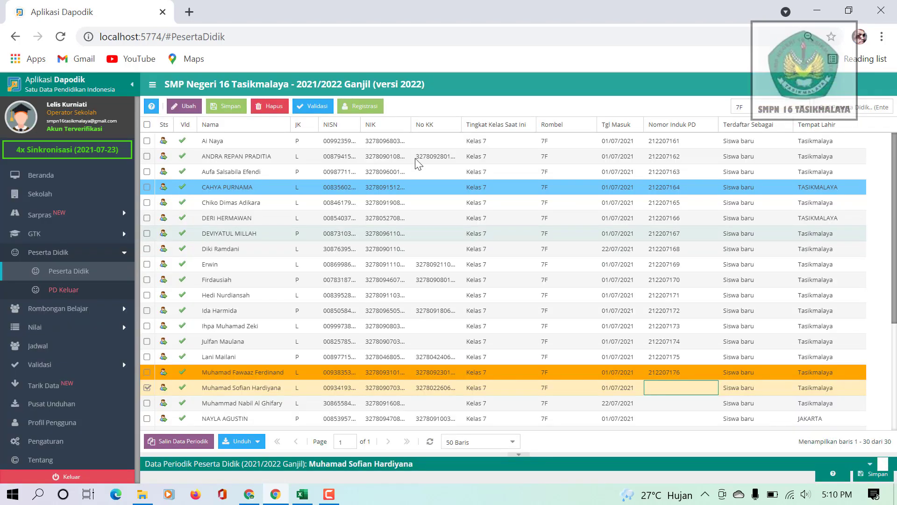
left_click(364, 107)
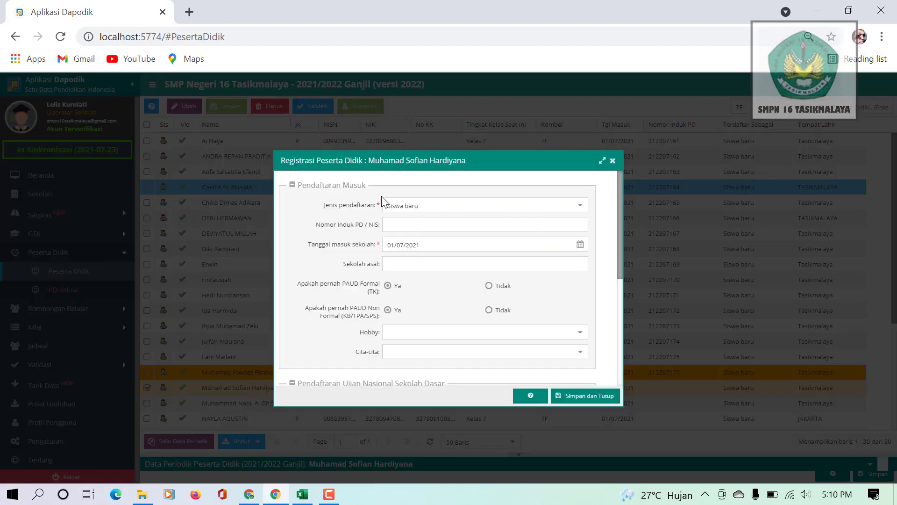
left_click(423, 226)
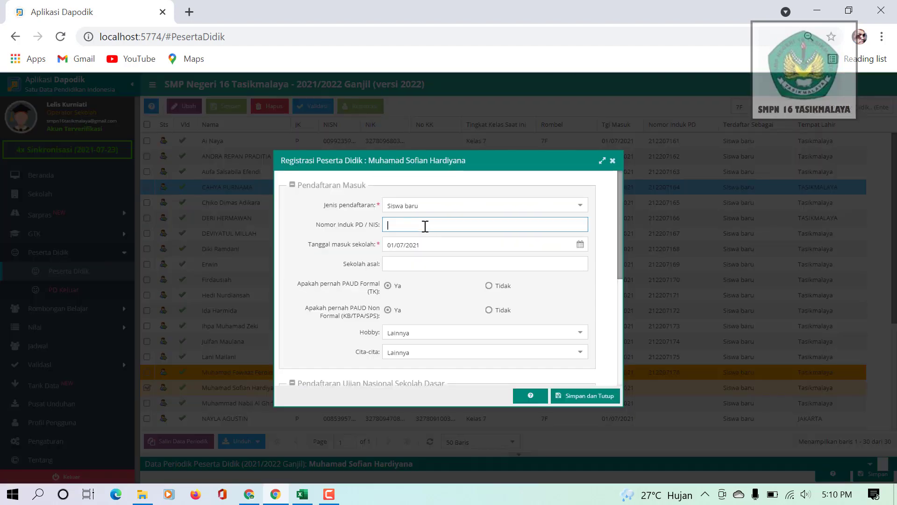
type("212207160")
left_click(586, 396)
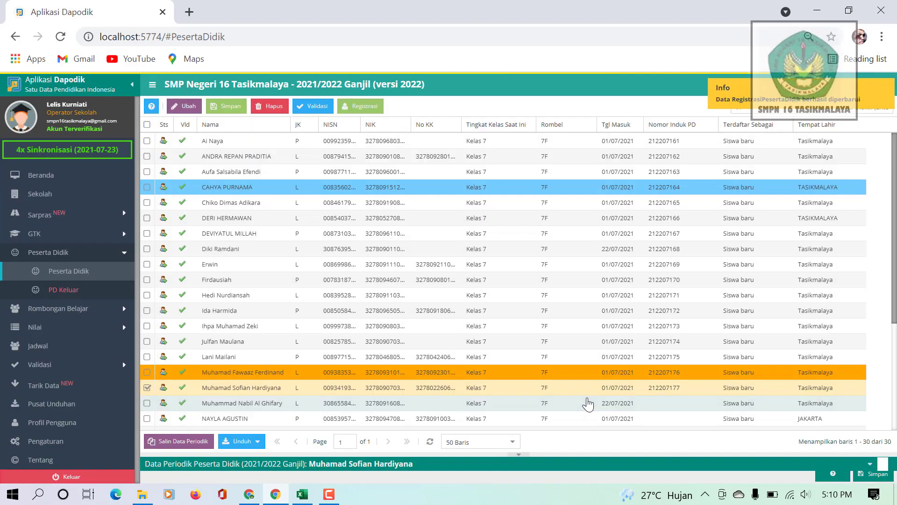
- Enter the next student number for the row 18 student with entry date 22/07/2021 and save the registration
left_click(650, 405)
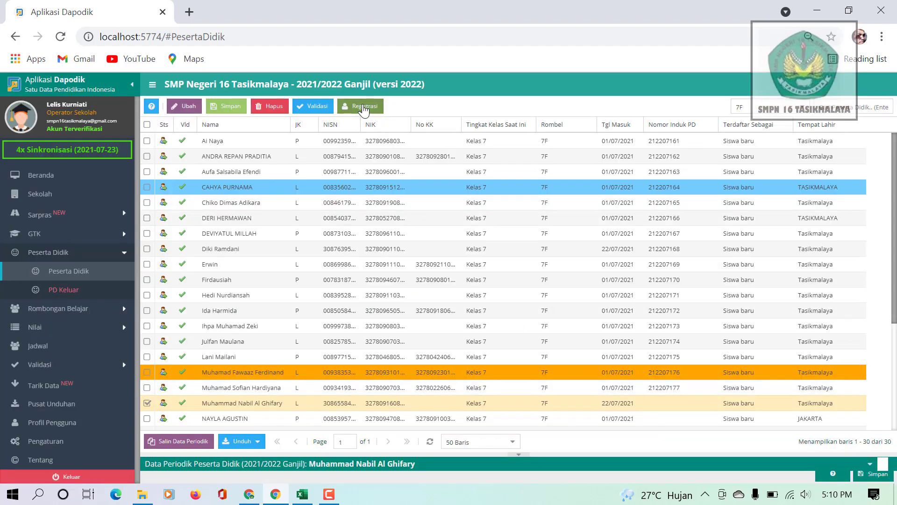
left_click(364, 107)
left_click(420, 225)
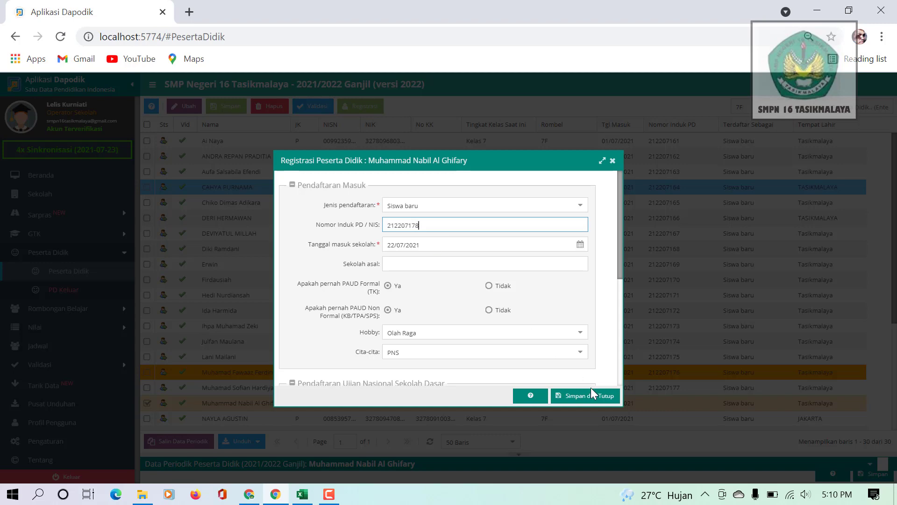
left_click(587, 399)
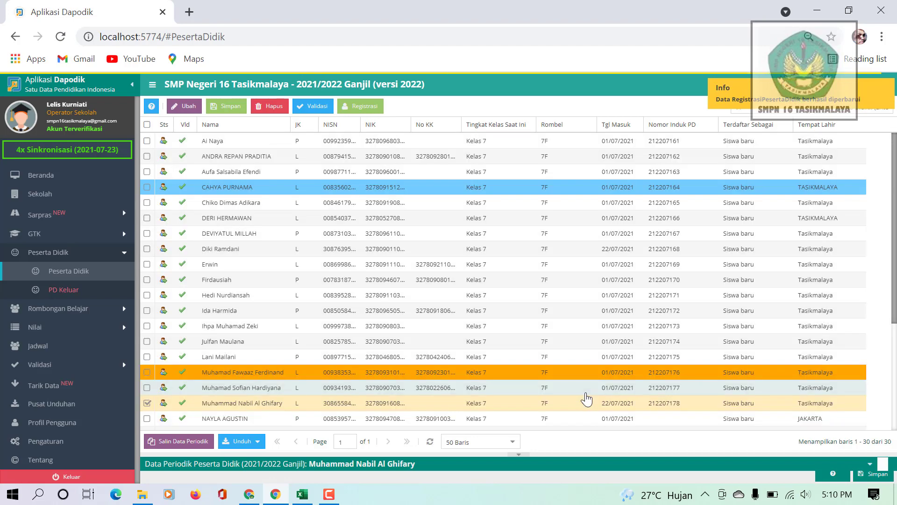
- Assign the next sequential student number to the row 19 student with birthplace Jakarta and save the registration data
left_click(652, 417)
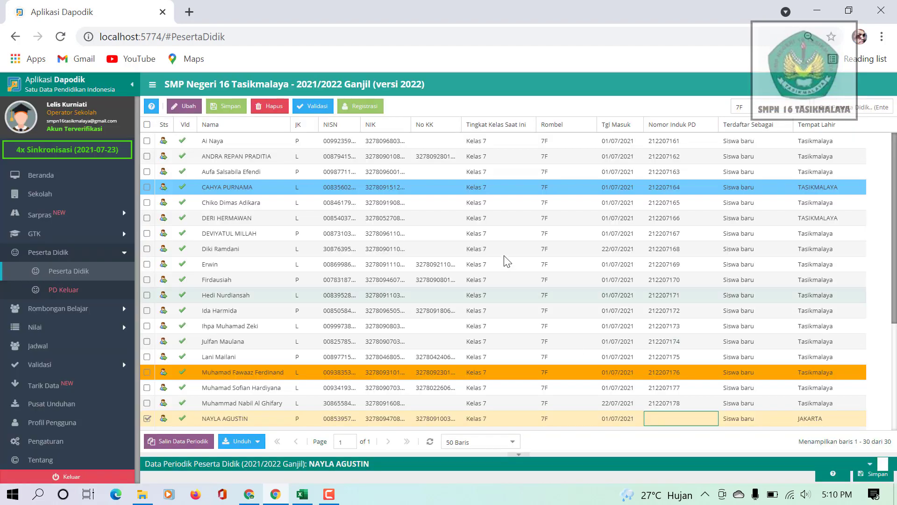
left_click(366, 108)
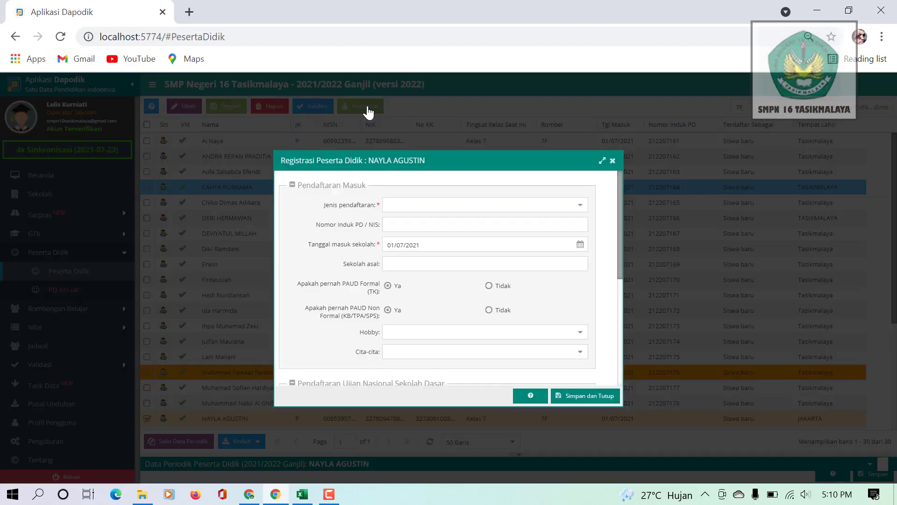
left_click(411, 226)
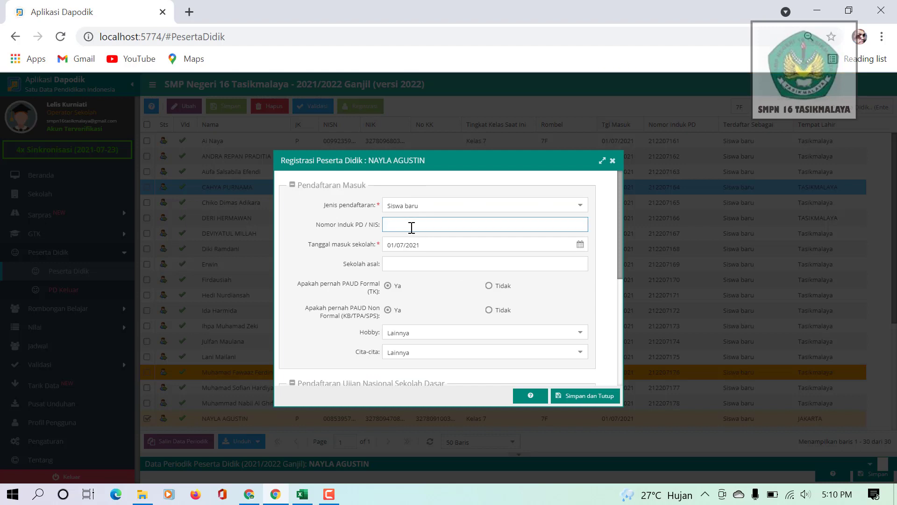
key("BackSpace")
left_click(585, 395)
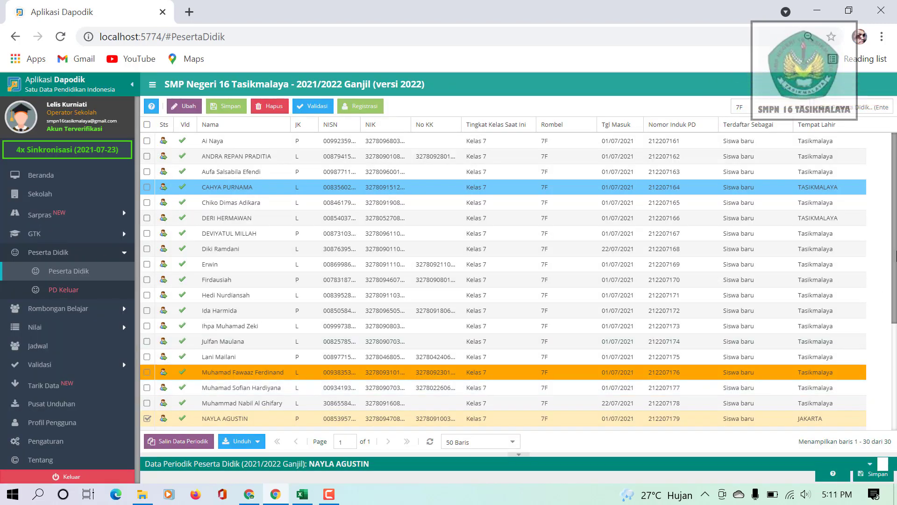
left_click_drag(895, 281, 895, 392)
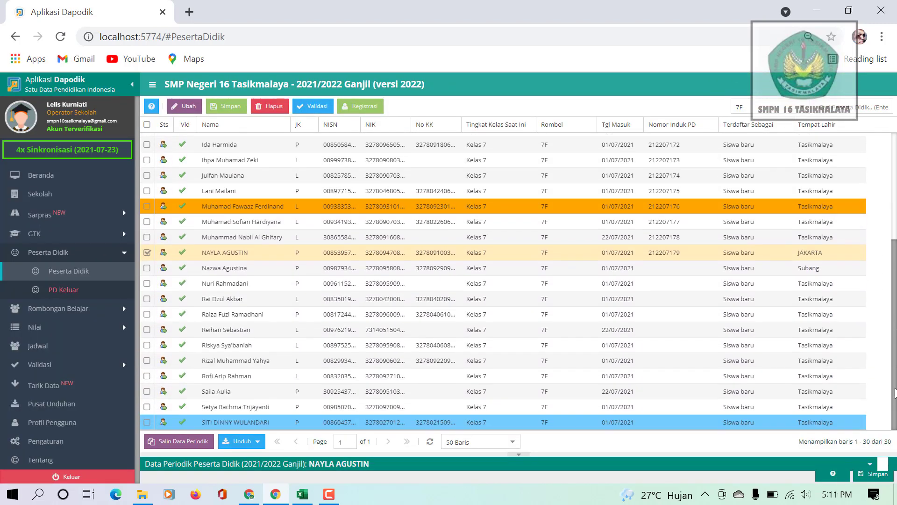
- Enter the next student number for the row 20 student with birthplace Subang and save the registration data
double_click(660, 268)
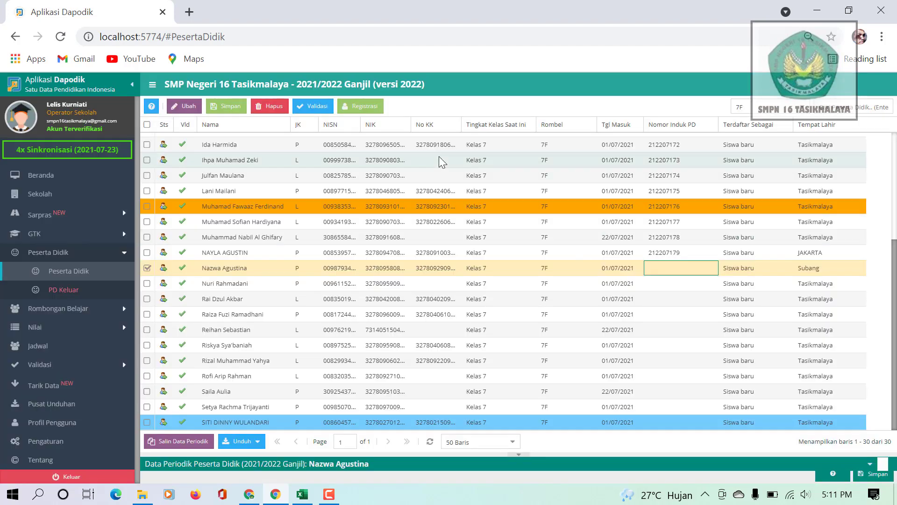
left_click(369, 109)
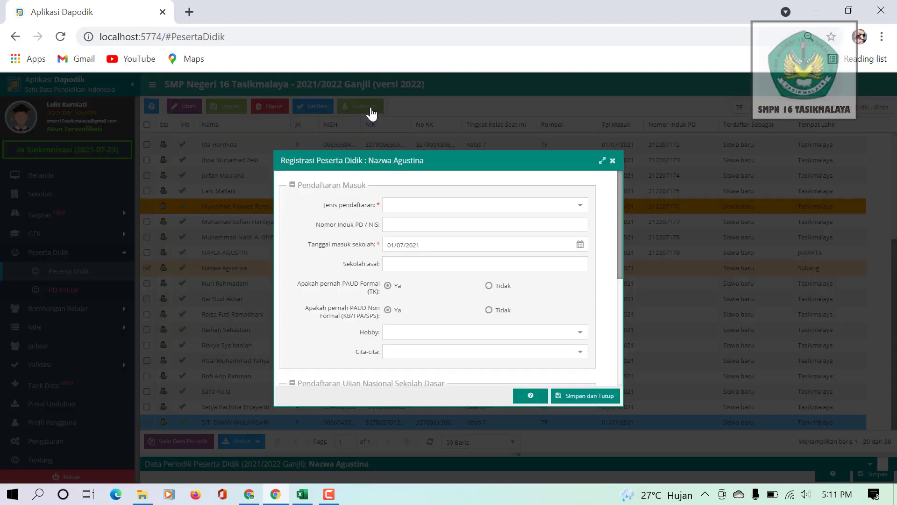
left_click(407, 226)
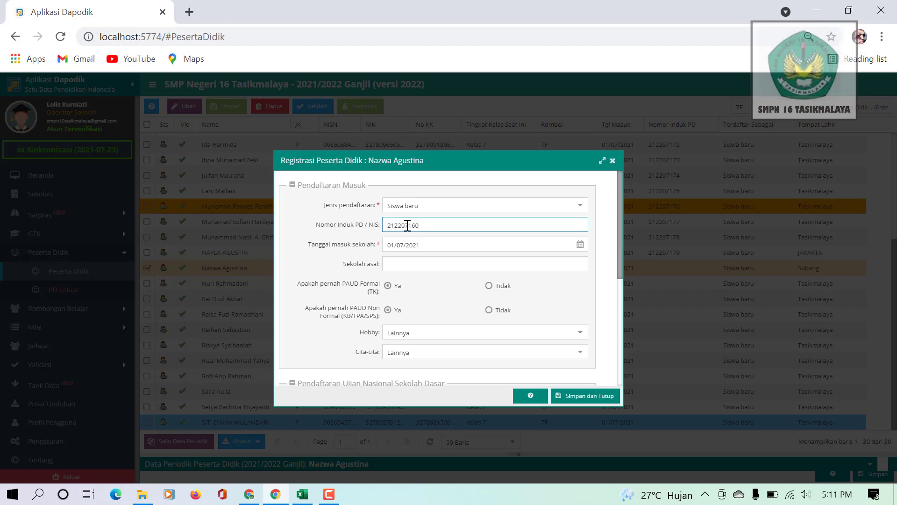
key("BackSpace")
left_click(591, 398)
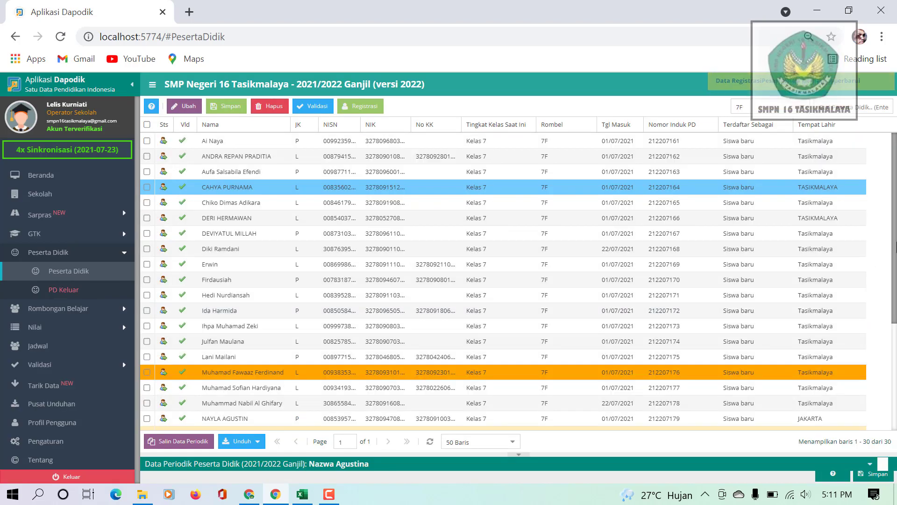
- Assign the following student number to the female student in row 21 and save the registration data
scroll(514, 280, "down", 3)
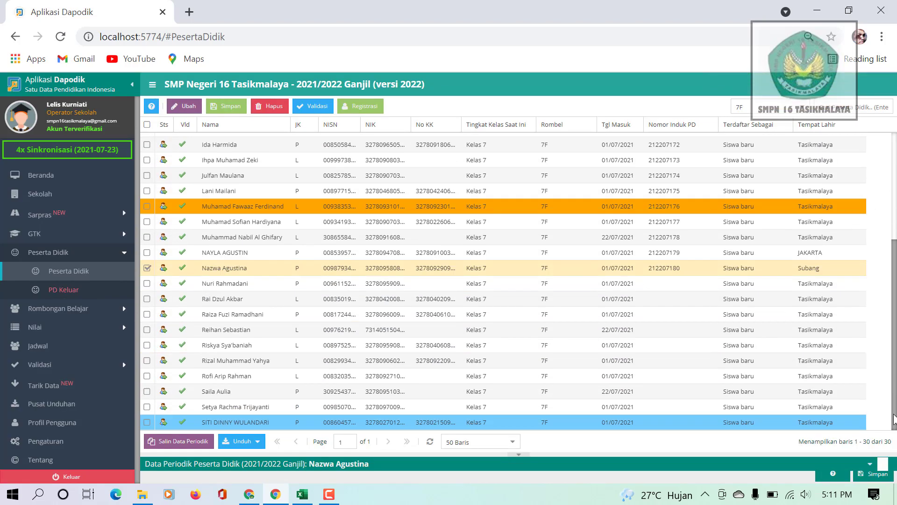
left_click(666, 281)
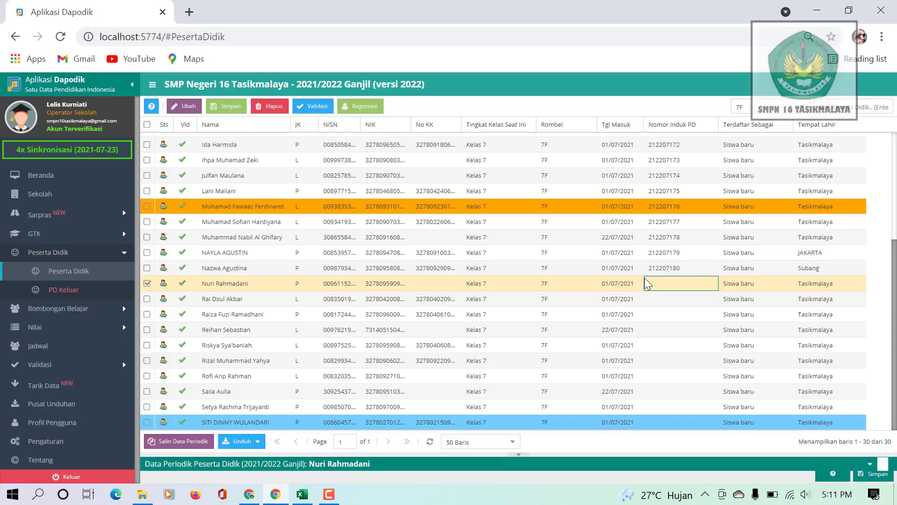
left_click(366, 109)
left_click(410, 226)
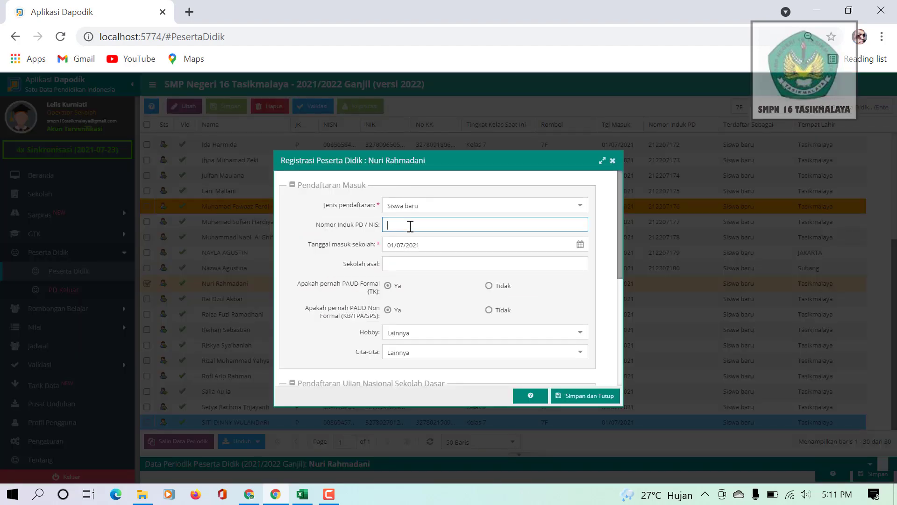
type("212207160")
left_click(587, 398)
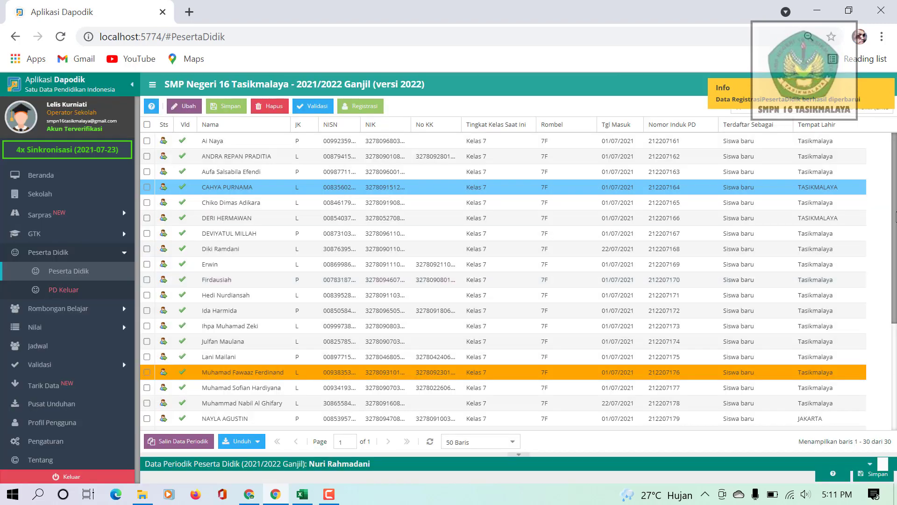
- Fill in the next sequential student number in the registration data of the male student in row 22 and save it
left_click_drag(896, 316, 896, 425)
left_click(678, 299)
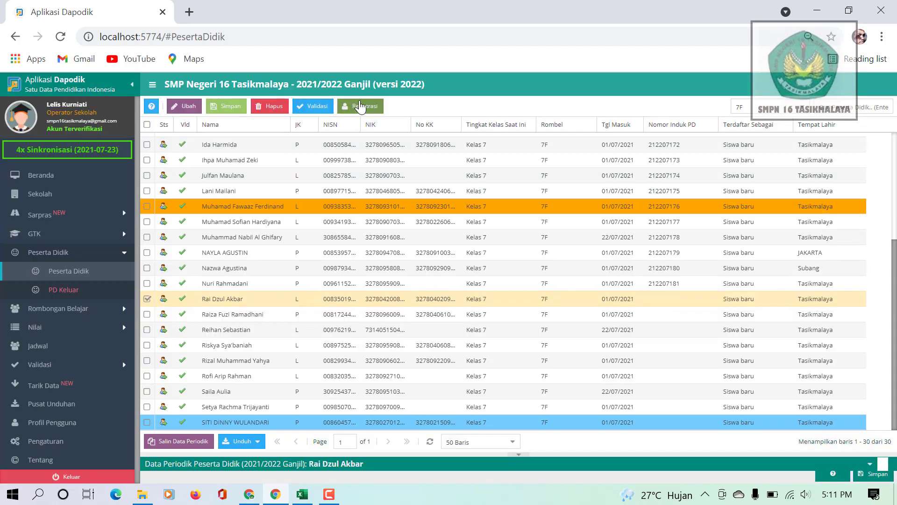
left_click(359, 107)
left_click(411, 221)
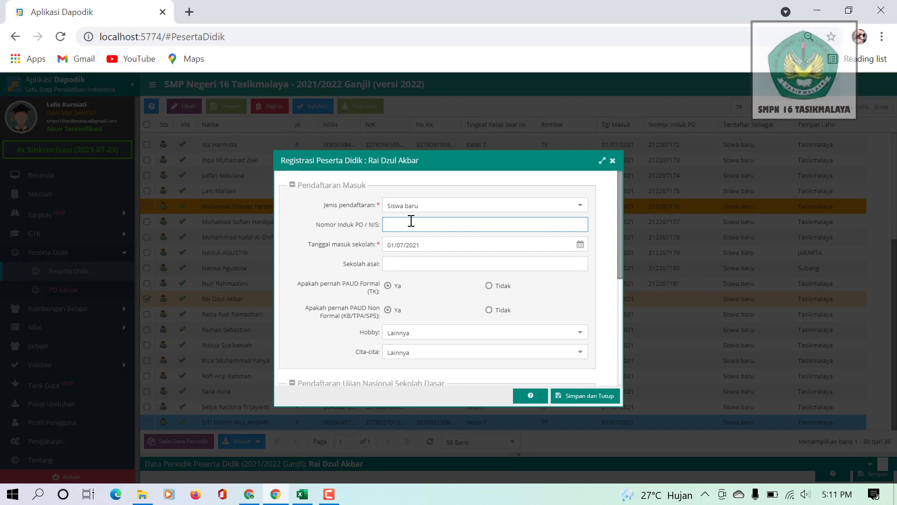
type("212207160")
left_click(582, 401)
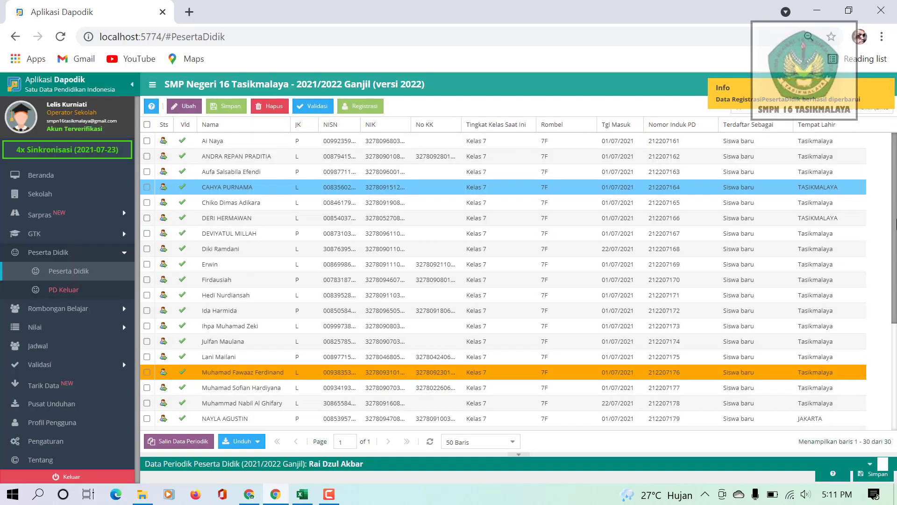
- Give the female student in row 23 the next student number in the registration data and save it
left_click_drag(894, 280, 893, 407)
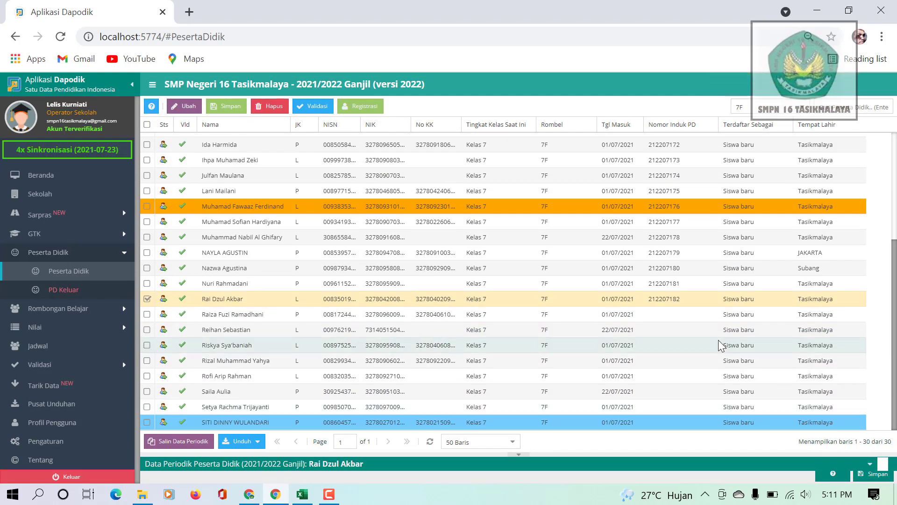
left_click(693, 311)
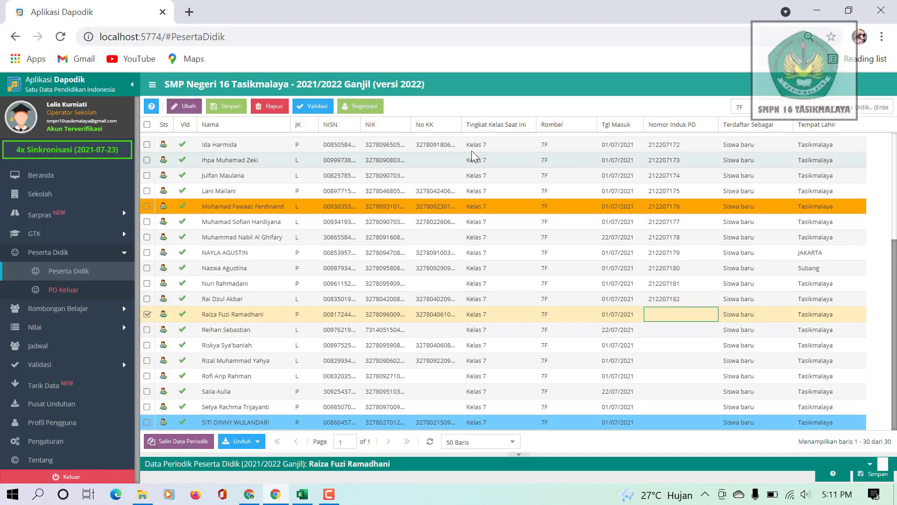
left_click(370, 111)
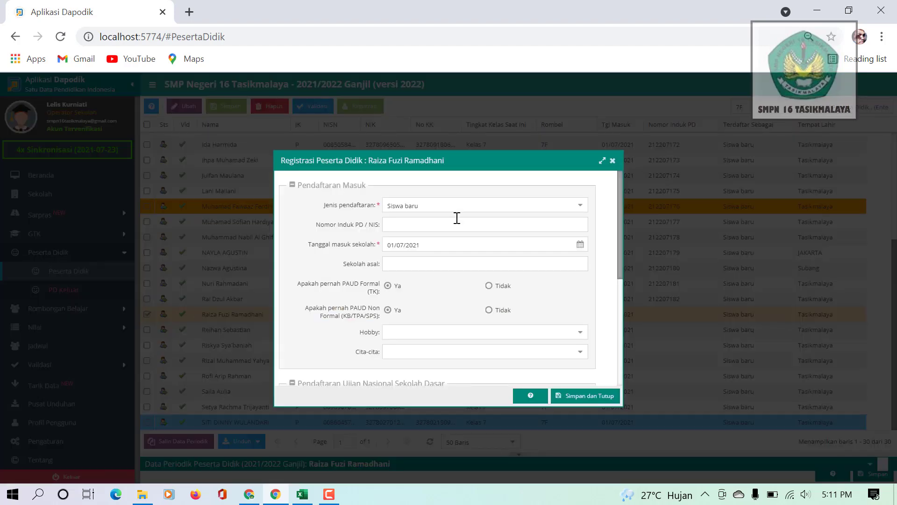
left_click(419, 224)
type("212207160")
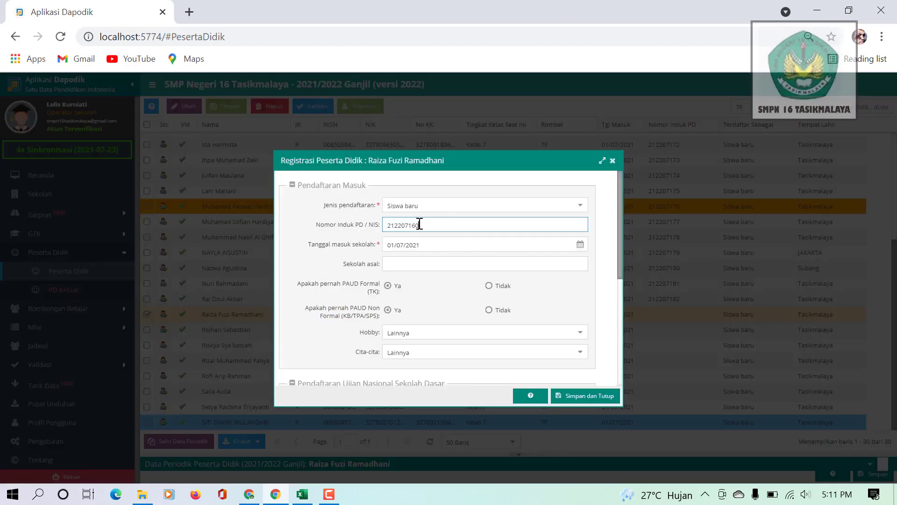
key("BackSpace")
left_click(585, 395)
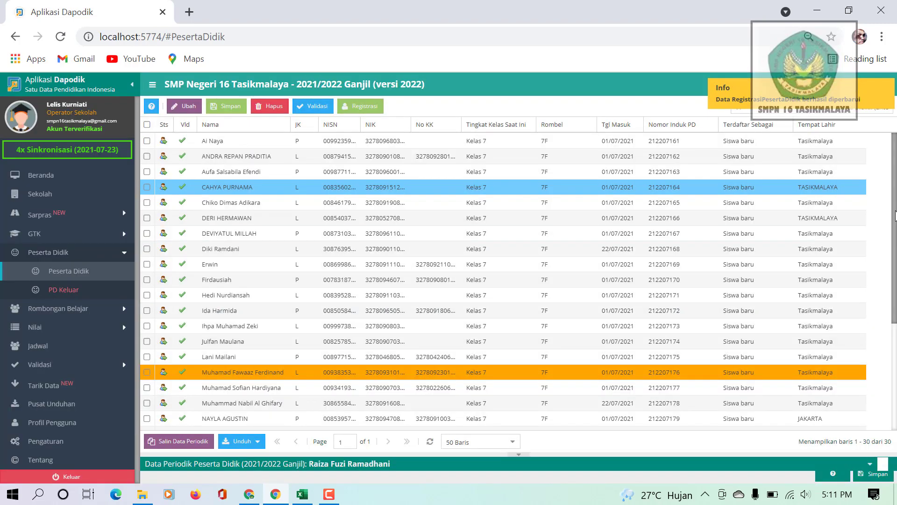
- Enter the next student number for the row 24 student with entry date 22/07/2021 and save the registration
scroll(715, 364, "down", 4)
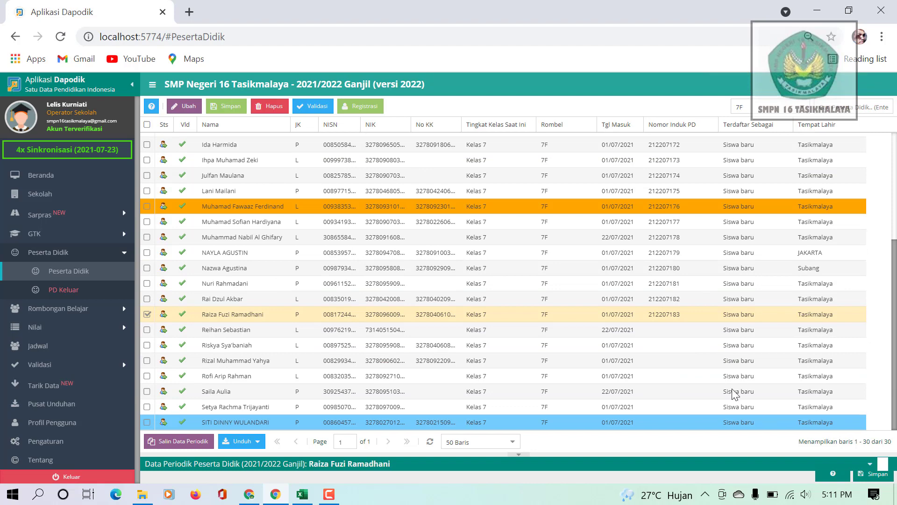
left_click(664, 328)
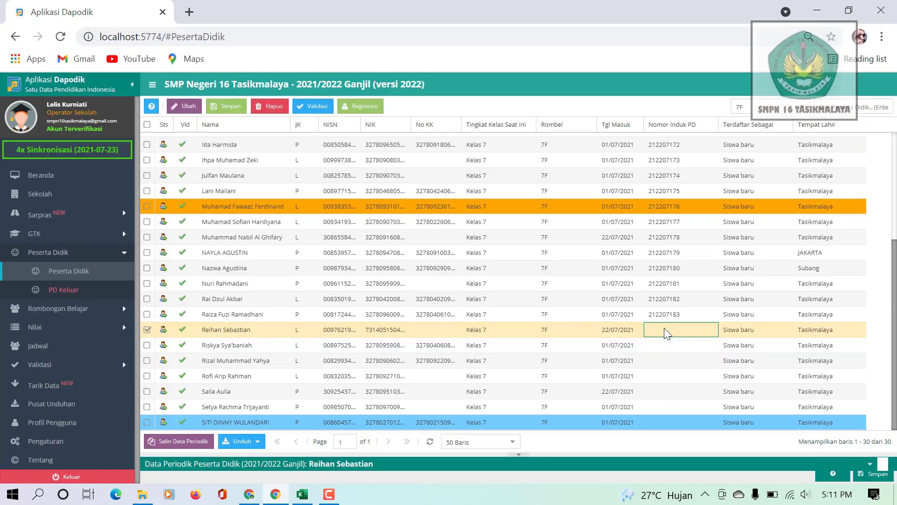
left_click(369, 109)
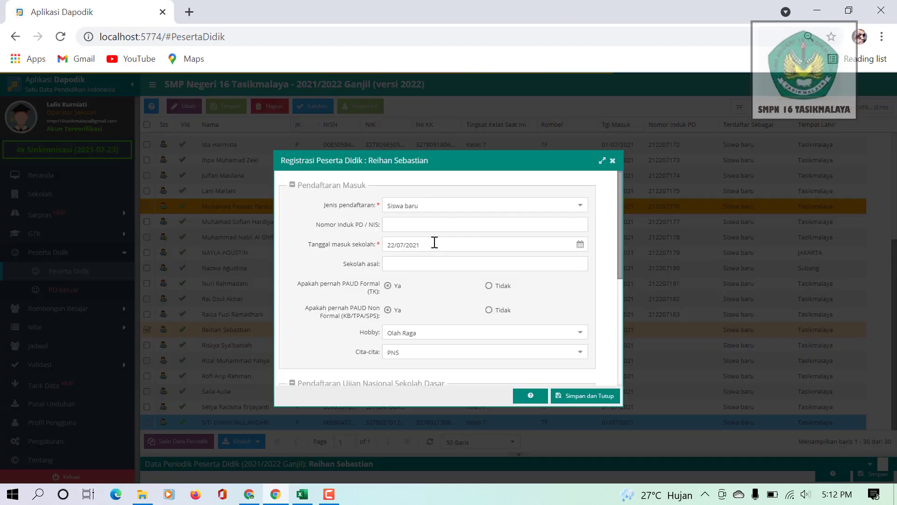
left_click(415, 225)
type("212207180")
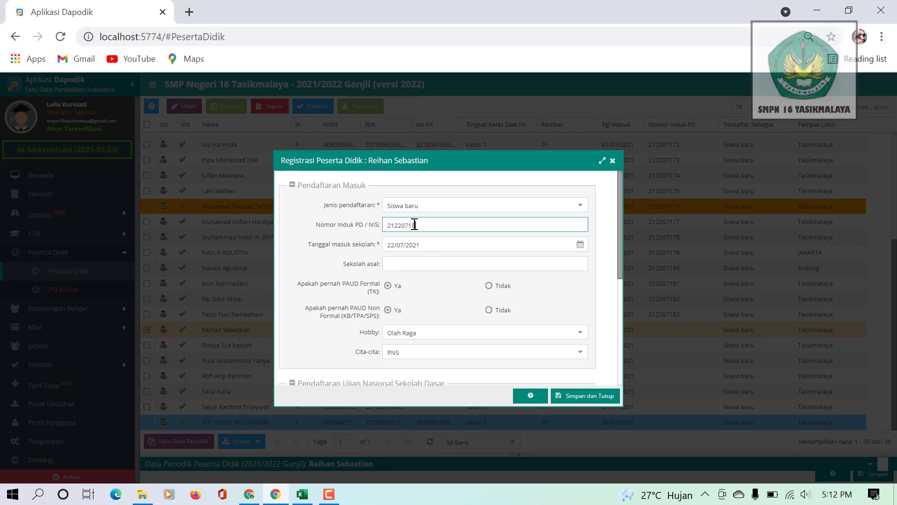
left_click(582, 395)
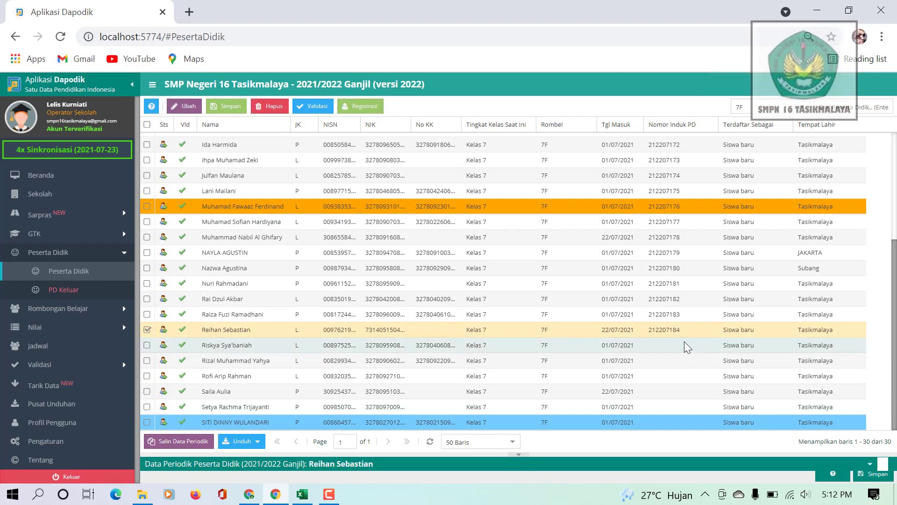
- Assign the next sequential student number to the male student in row 25 and save the registration data
left_click(683, 345)
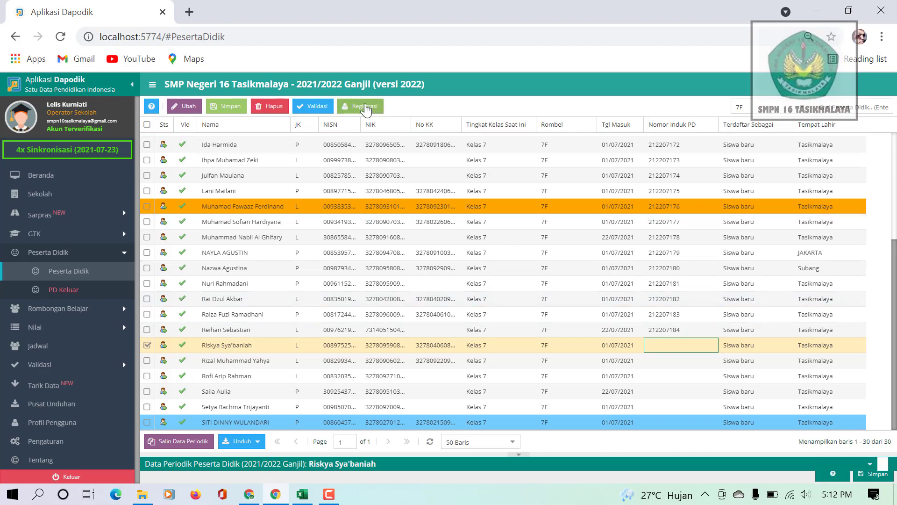
left_click(365, 107)
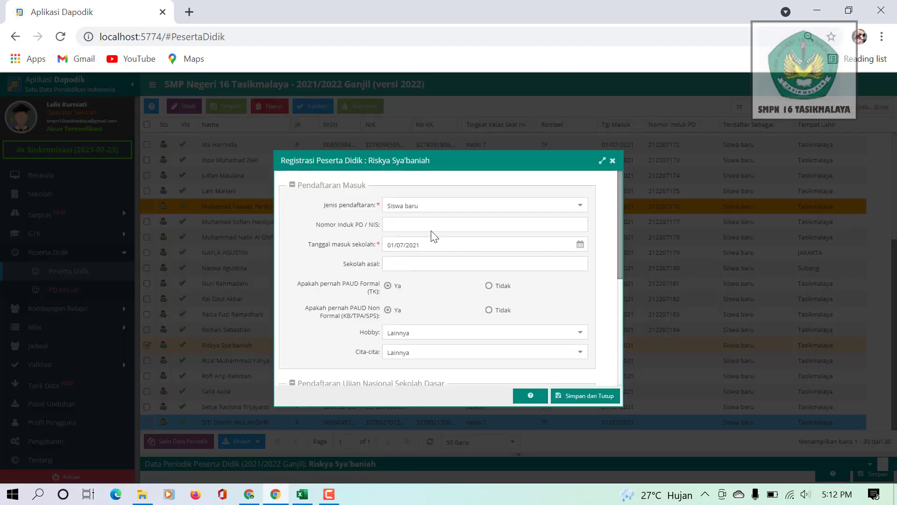
left_click(420, 223)
type("212207160")
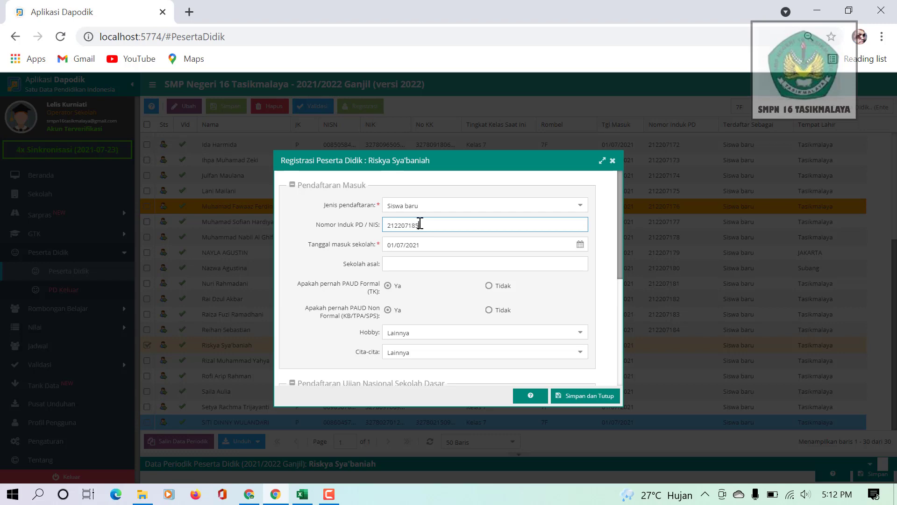
left_click(586, 397)
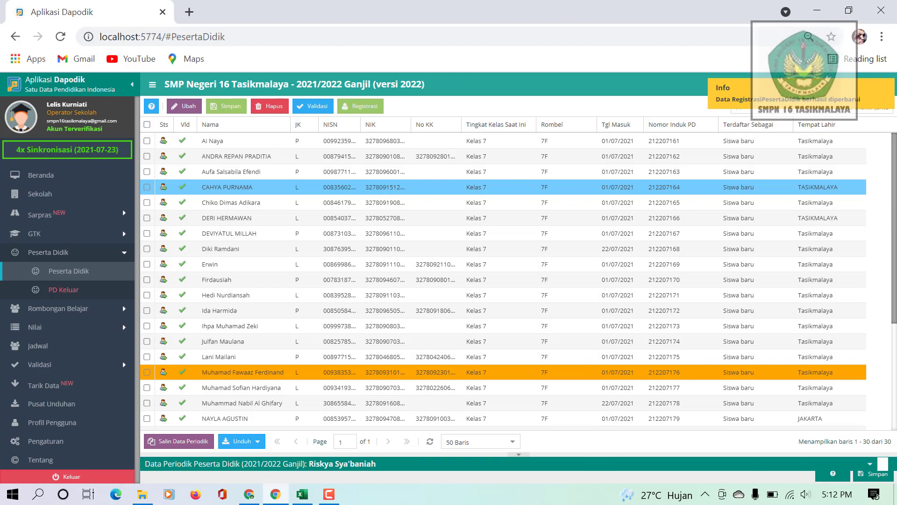
- Fill in the following student number in the registration data of the male student in row 26 and save it
left_click_drag(895, 299, 894, 421)
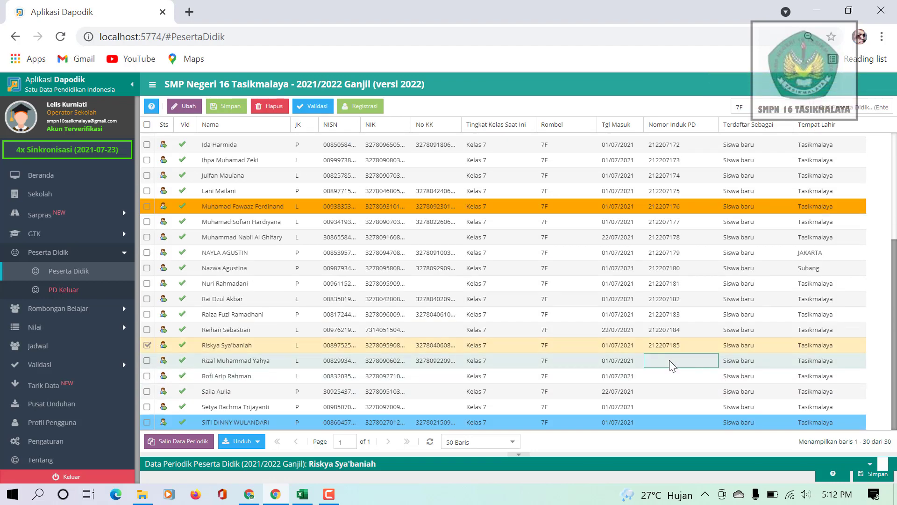
left_click(669, 359)
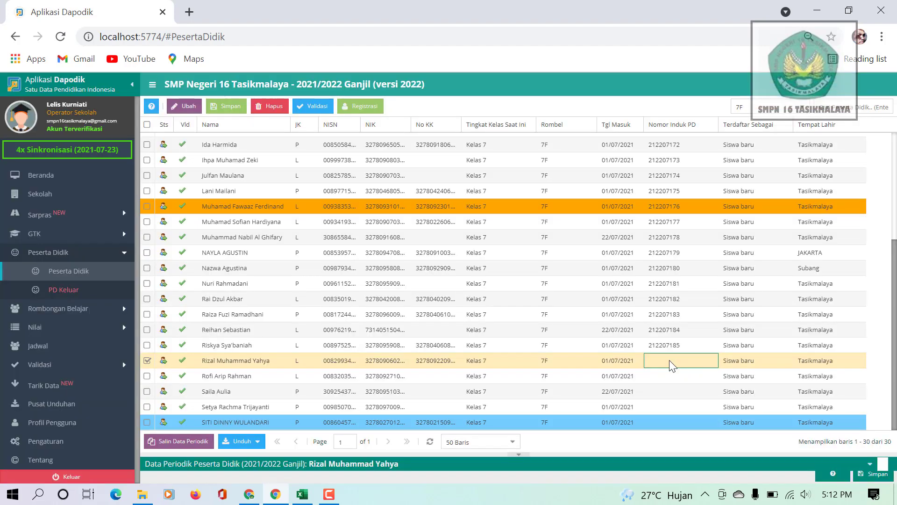
left_click(366, 107)
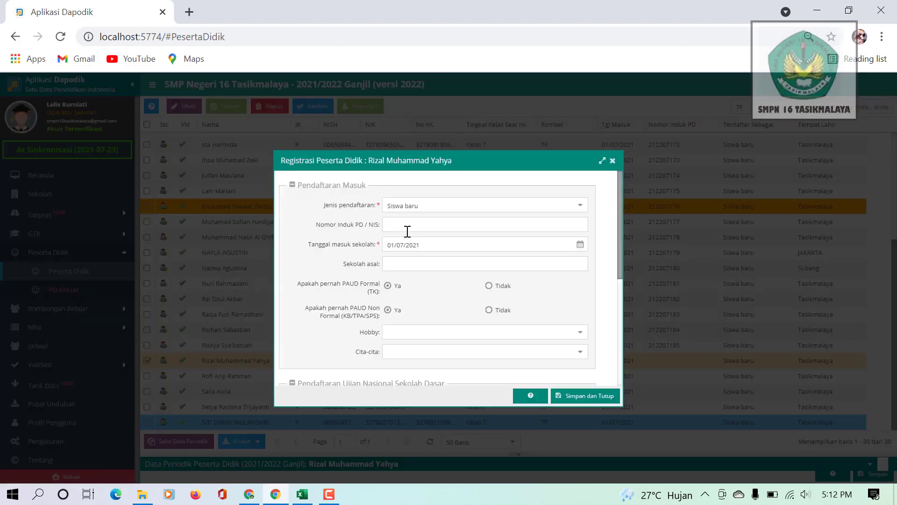
left_click(397, 224)
type("212207160")
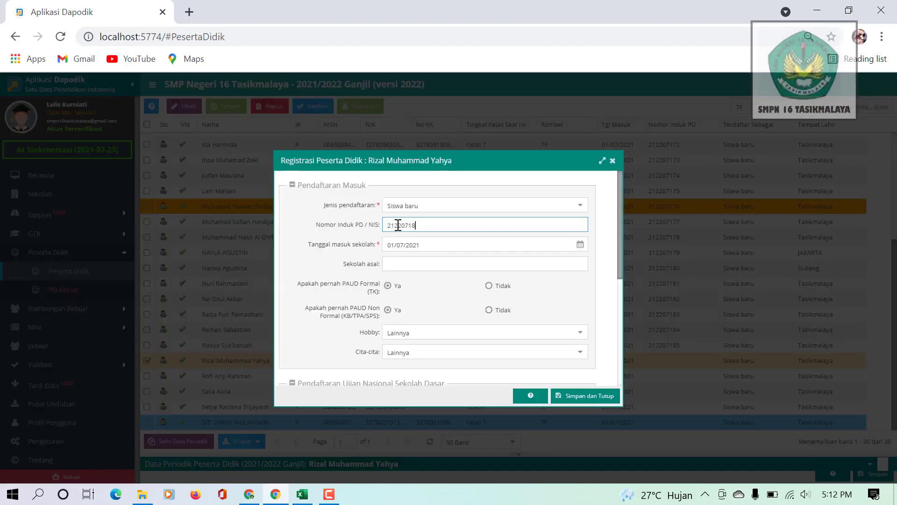
left_click(583, 397)
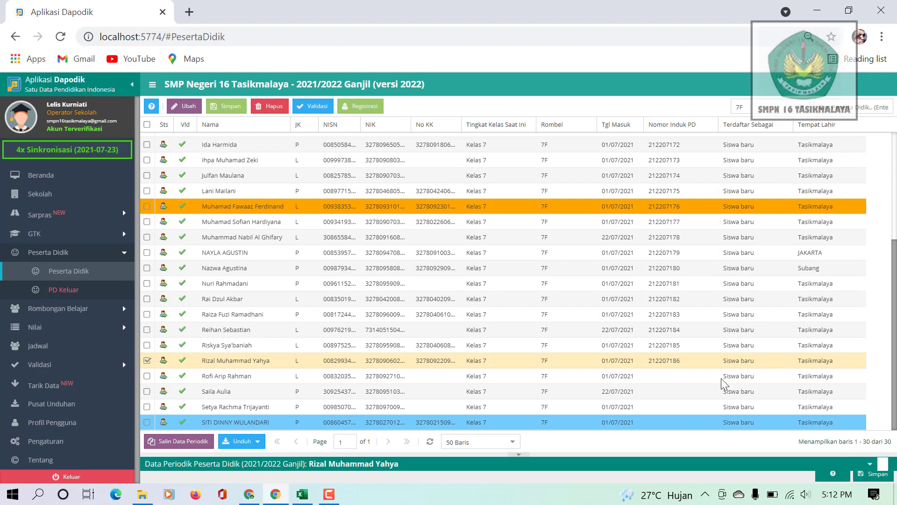
- Enter the next student number in the registration data of the male student in row 27 and save it
left_click(657, 372)
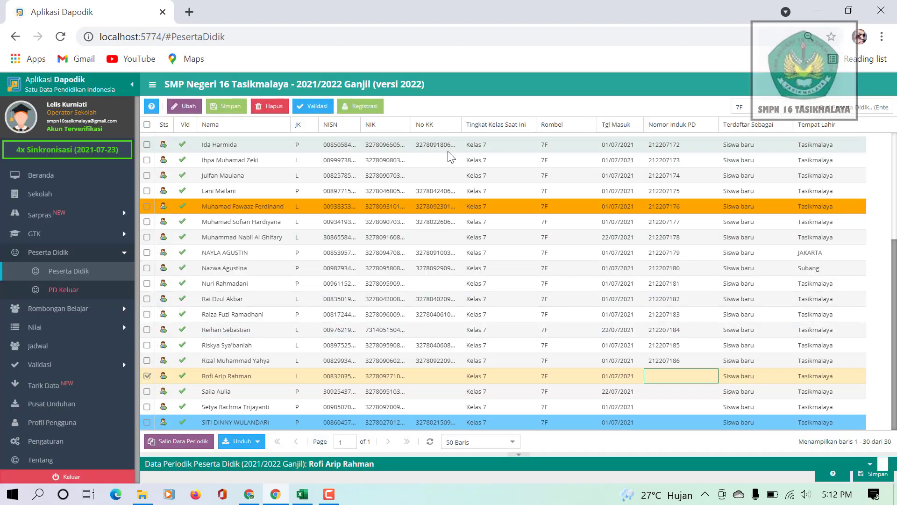
left_click(366, 108)
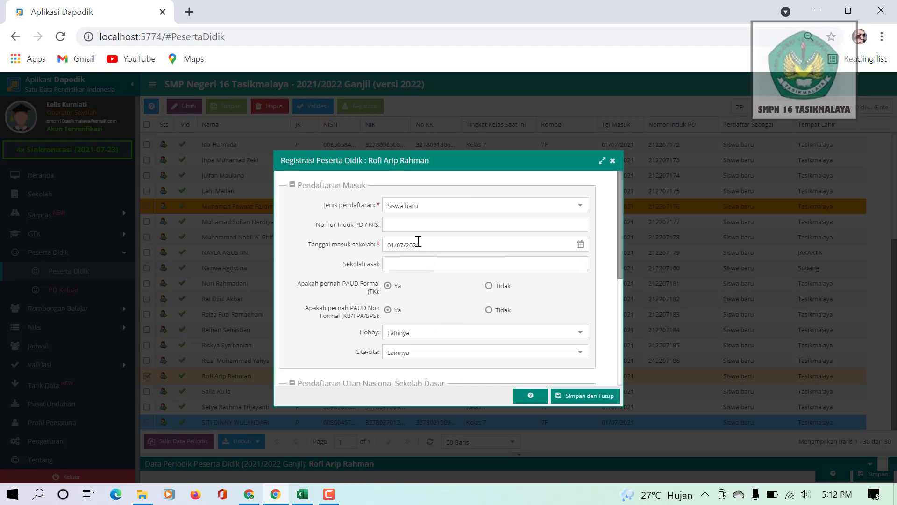
left_click(407, 224)
type("212207160")
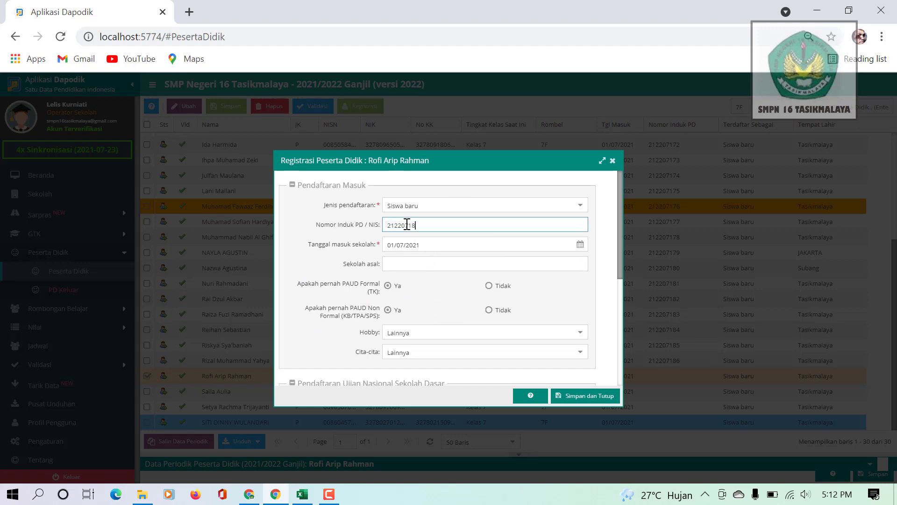
left_click(571, 396)
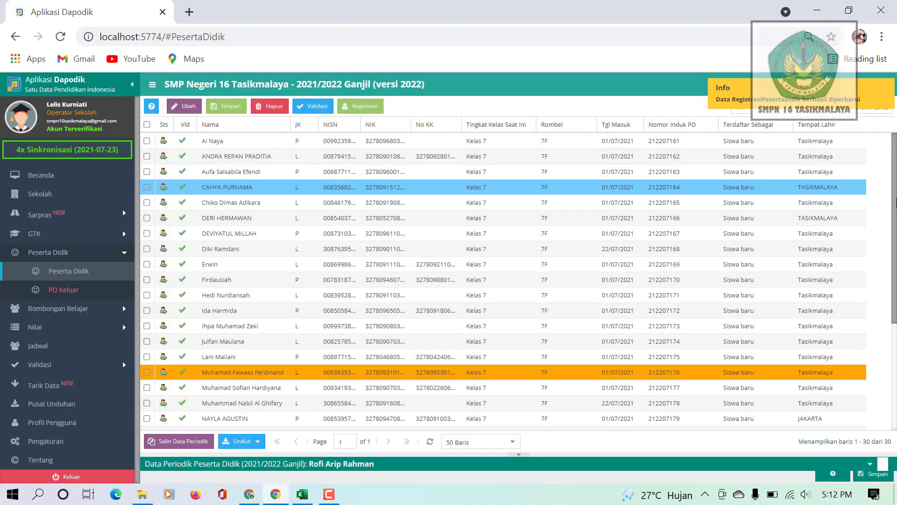
scroll(504, 280, "down", 3)
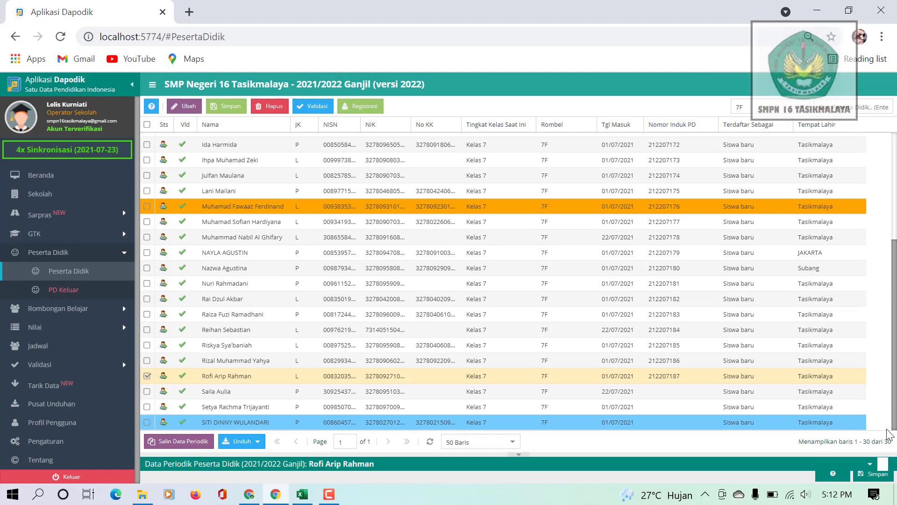
- Enter the next sequential student number in the registration data of the female student in row 28 and save it
left_click(662, 394)
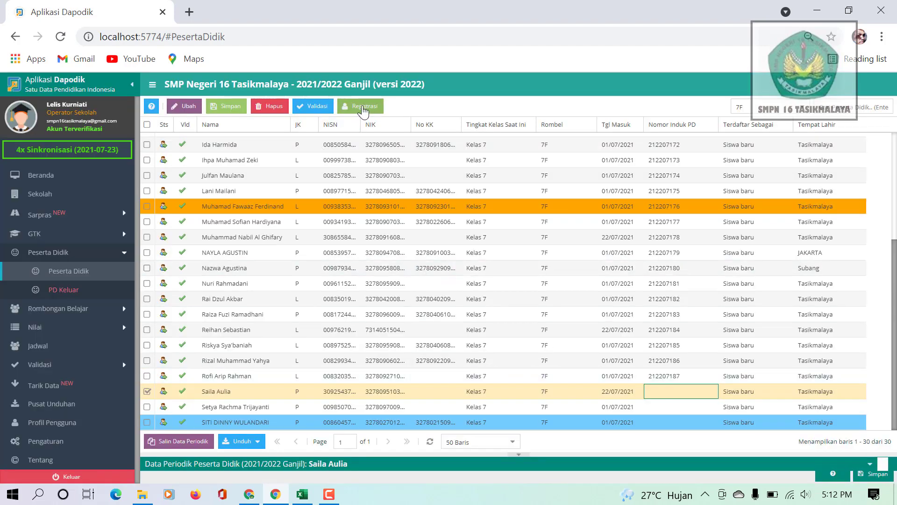
left_click(365, 108)
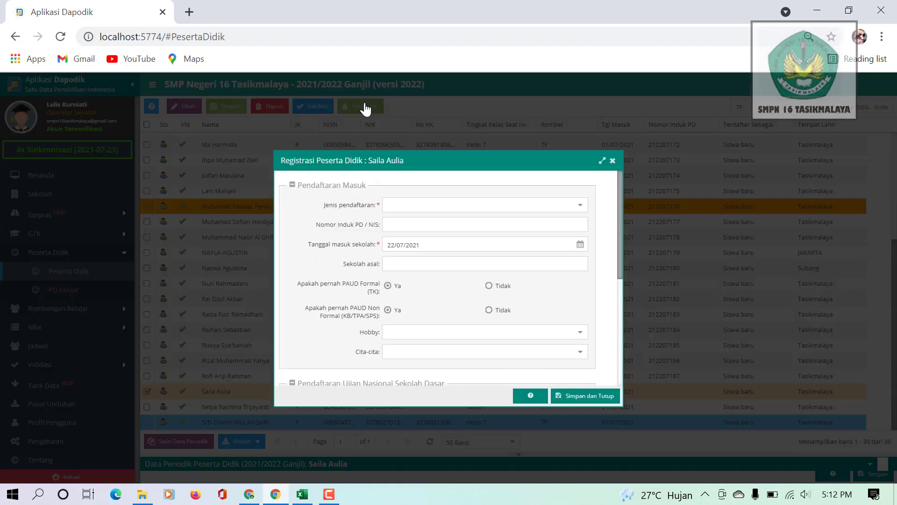
left_click(415, 222)
type("212207160")
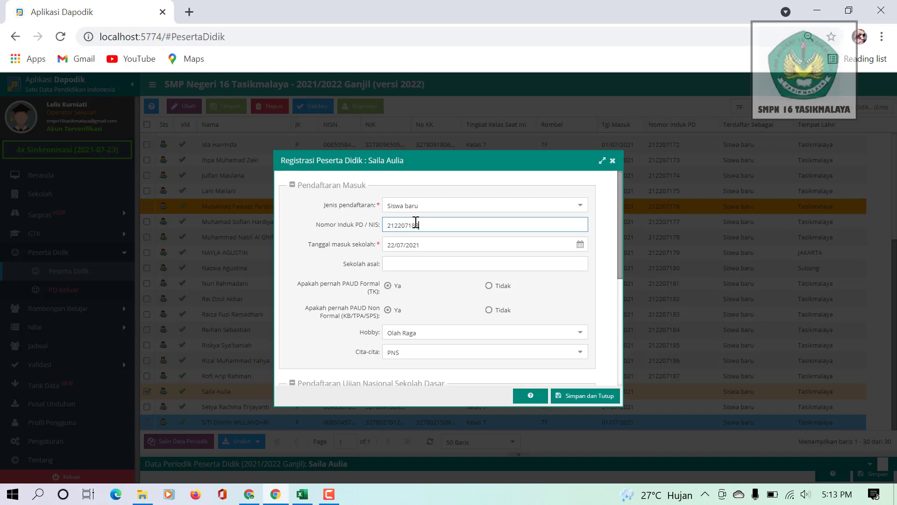
left_click(584, 400)
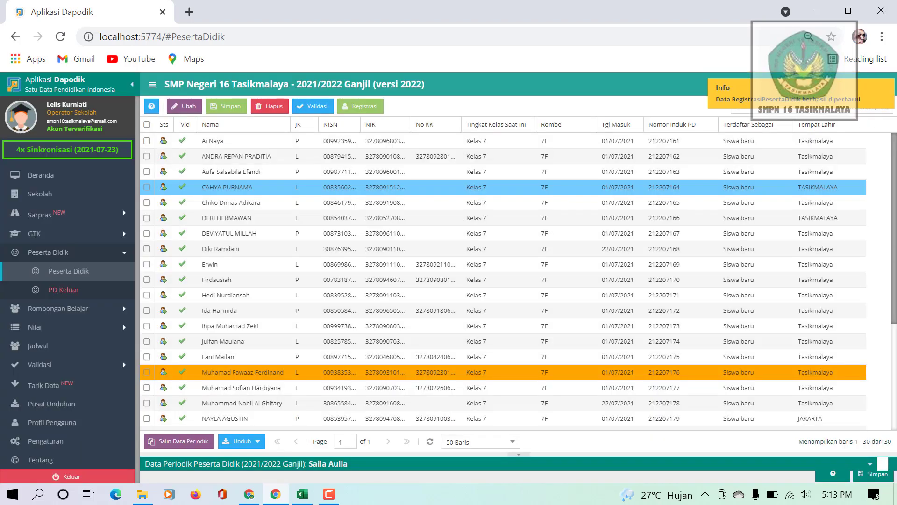
- Assign the following student number to the female student in row 29 of class 7F and save the registration data
left_click_drag(894, 280, 896, 459)
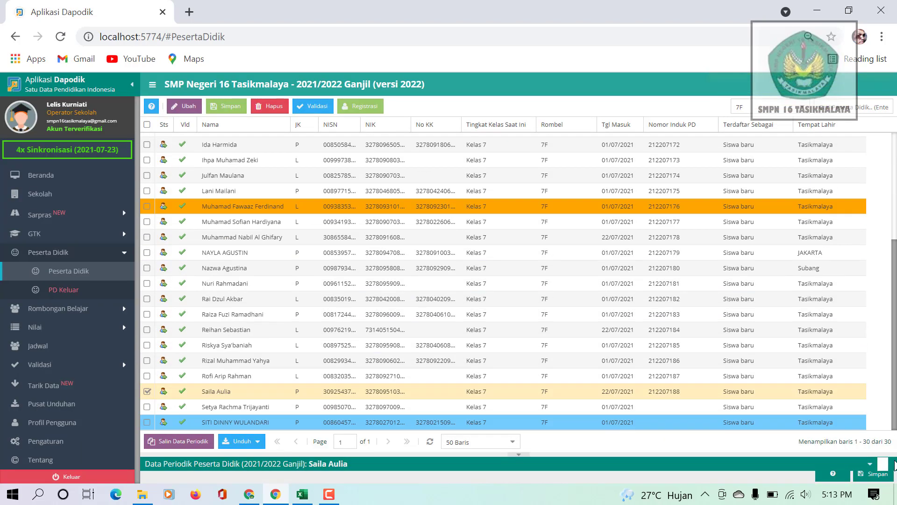
left_click(656, 403)
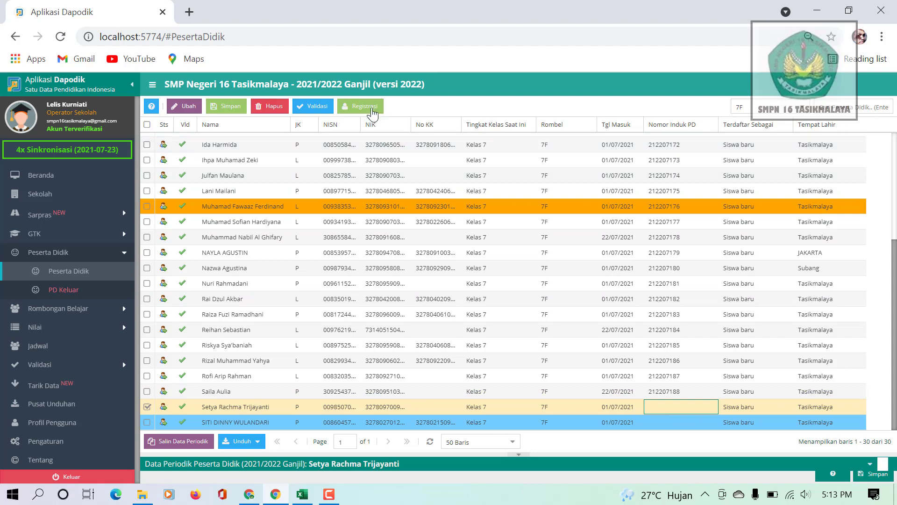
left_click(371, 110)
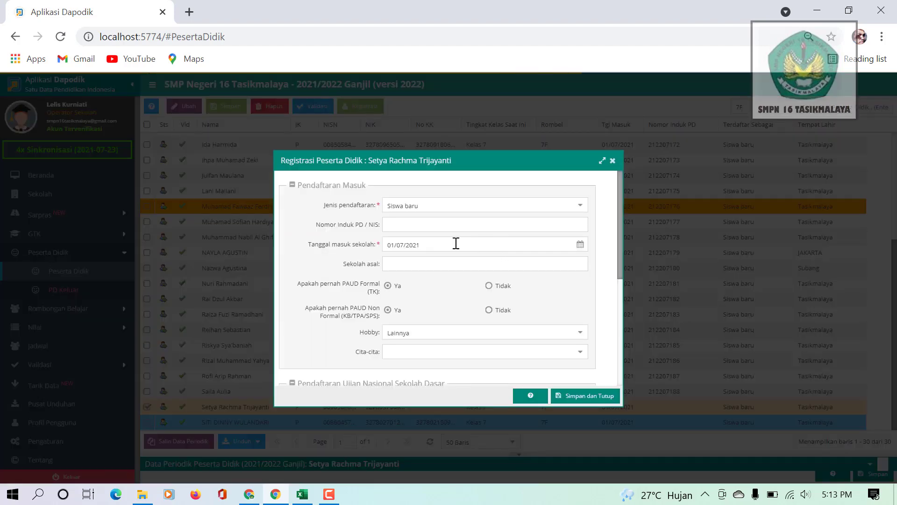
left_click(409, 222)
type("212207160")
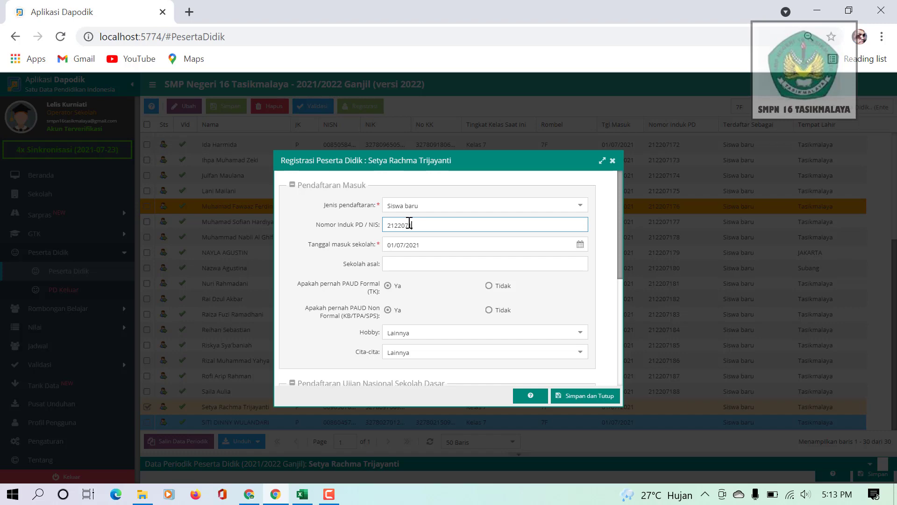
left_click(596, 396)
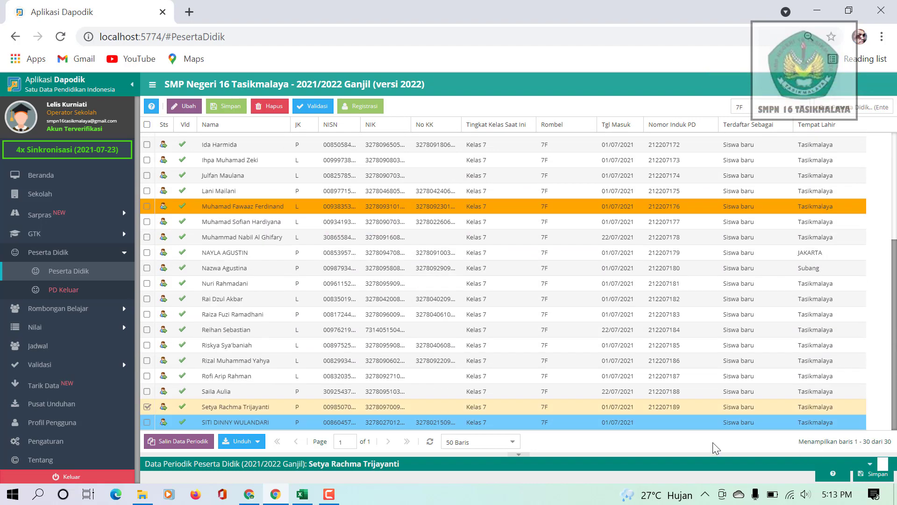
- Fill in the next student number for the last 7F student in row 30, copy that number for reuse, and save the registration
left_click(665, 423)
left_click(365, 107)
left_click(413, 225)
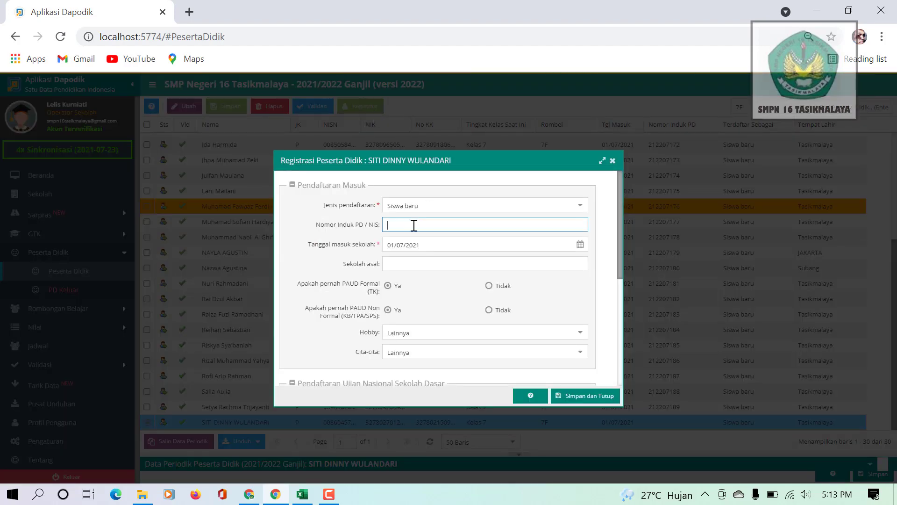
type("212207190")
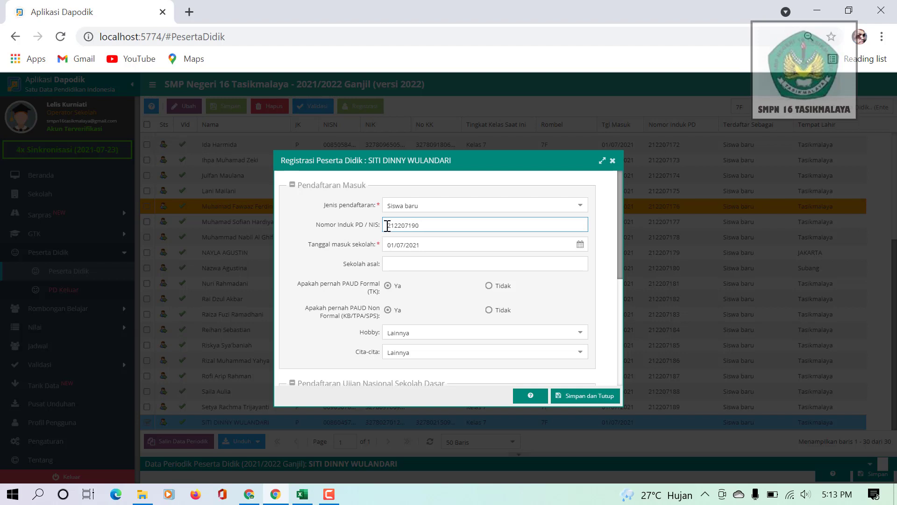
left_click_drag(387, 225, 446, 225)
key("ctrl+c")
left_click(588, 397)
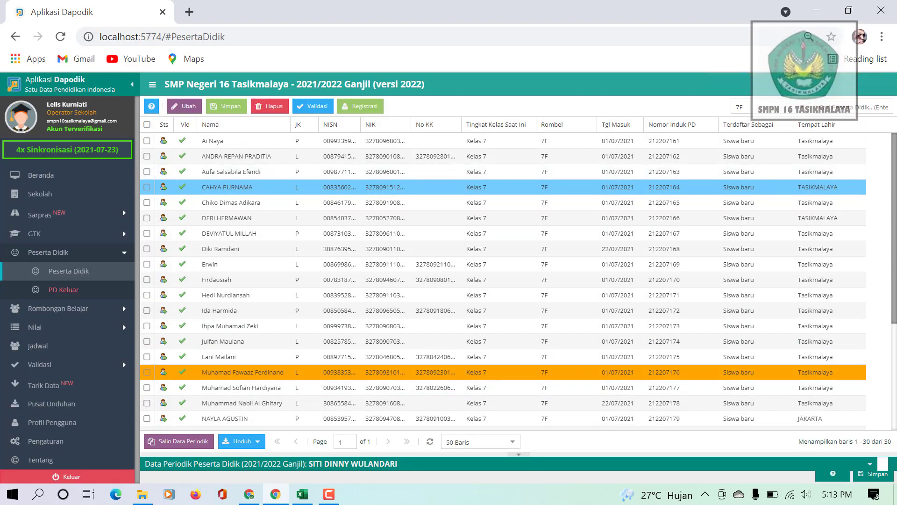
- Switch the student list's class filter from 7F to 7G
scroll(894, 400, "down", 3)
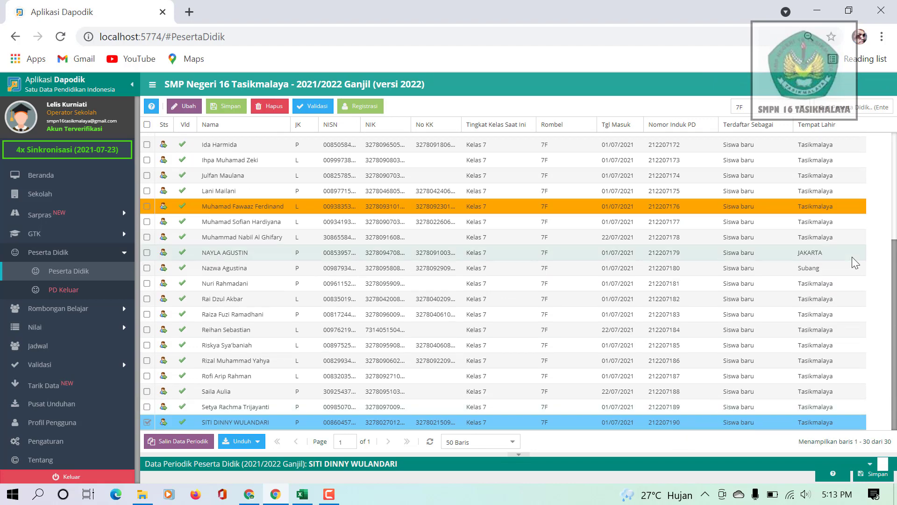
left_click(802, 111)
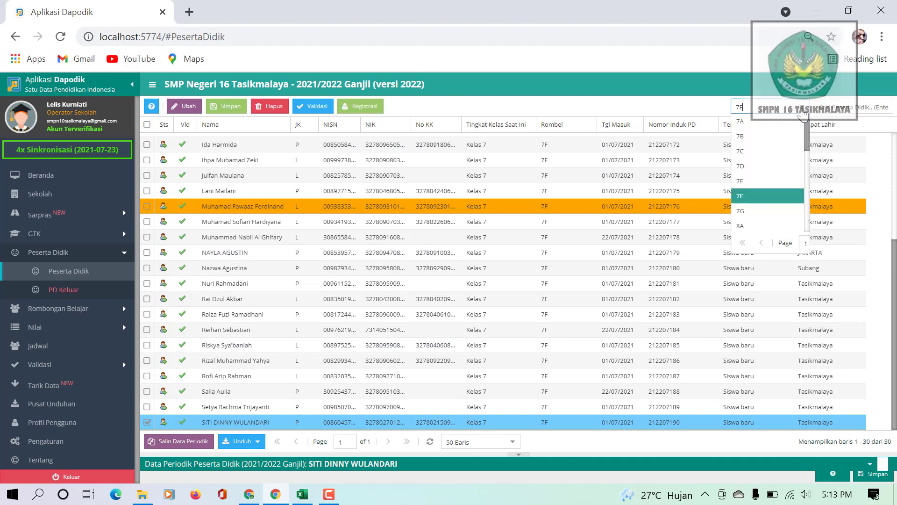
left_click(763, 213)
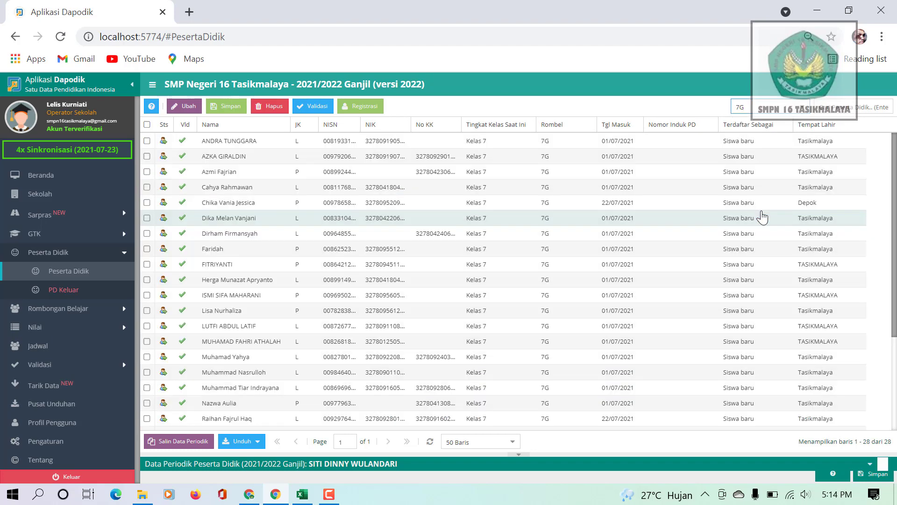
- Register the next sequential student number for the first student of class 7G, reusing the copied number with its ending adjusted, and save
left_click(564, 140)
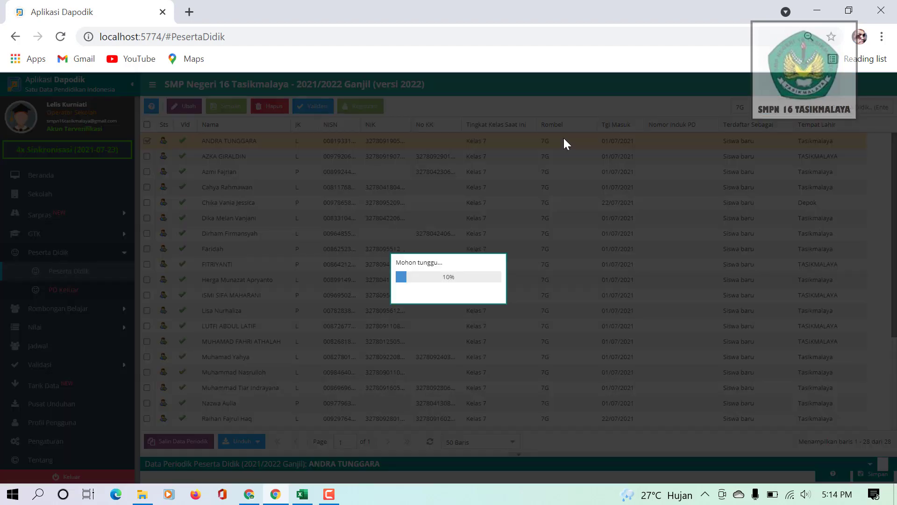
left_click(380, 111)
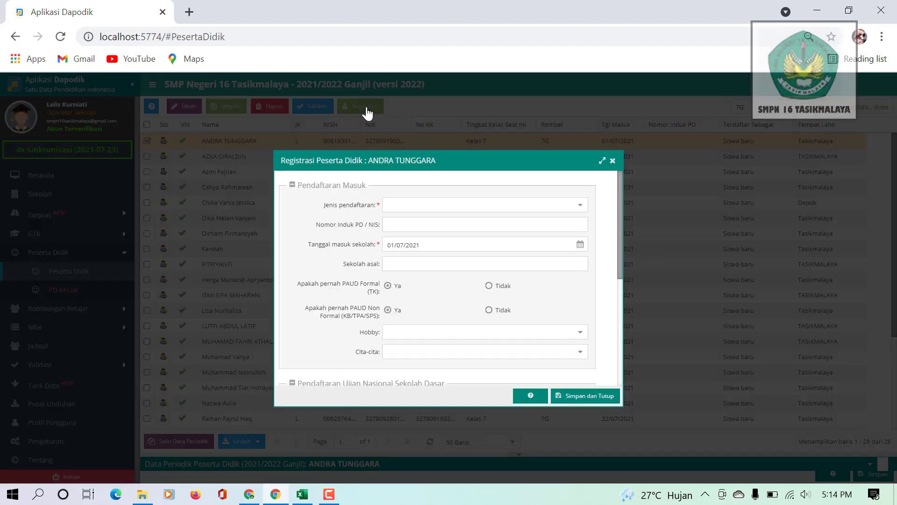
left_click(402, 229)
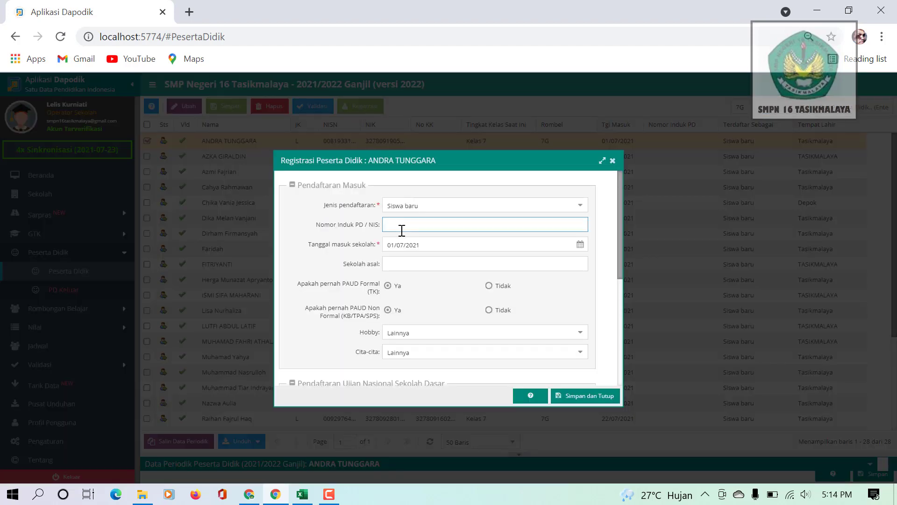
key("ctrl+v")
left_click(586, 397)
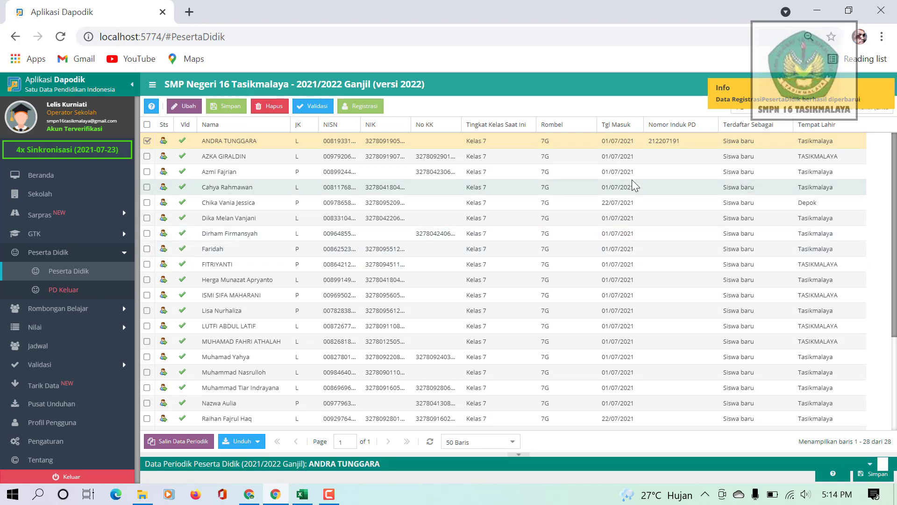
- Enter the next student number in the registration data of the male 7G student in row 2 and save it
left_click(585, 158)
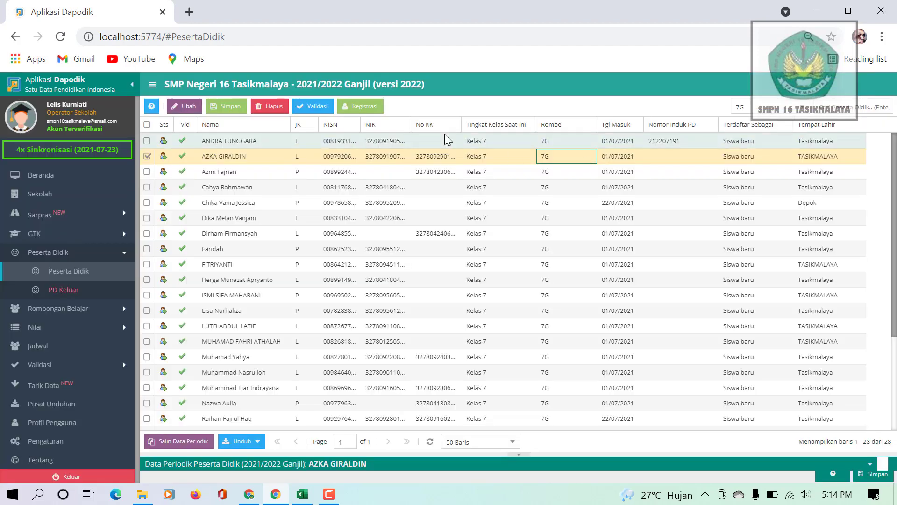
left_click(363, 106)
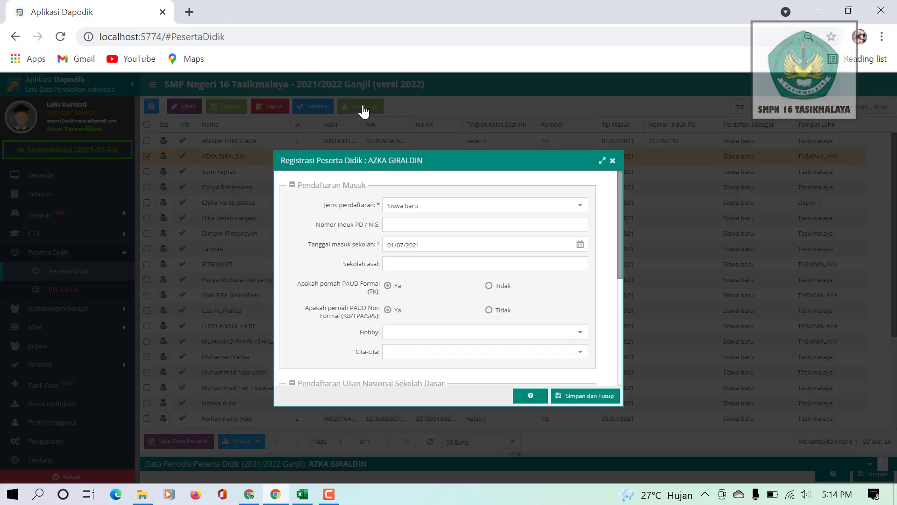
left_click(398, 218)
key("ctrl+v")
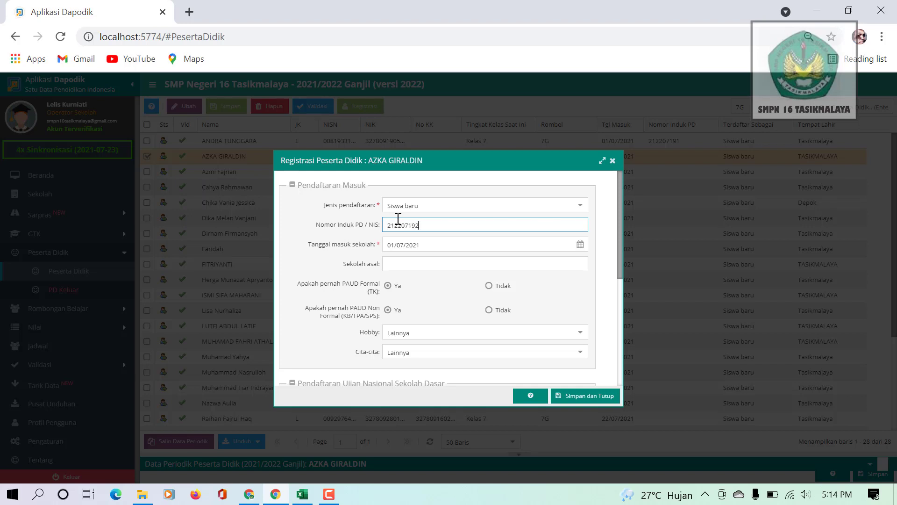
left_click(587, 396)
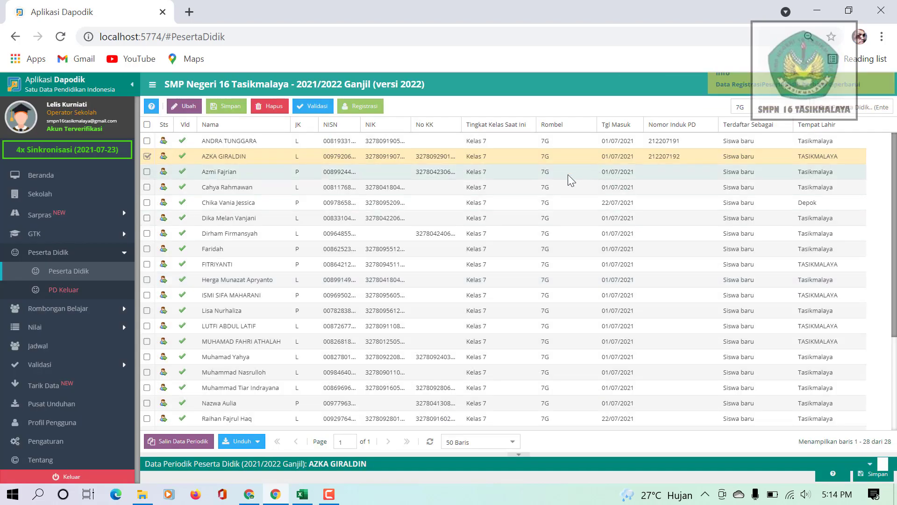
- Fill in the following student number in the registration data of the female 7G student in row 3 and save it
double_click(568, 175)
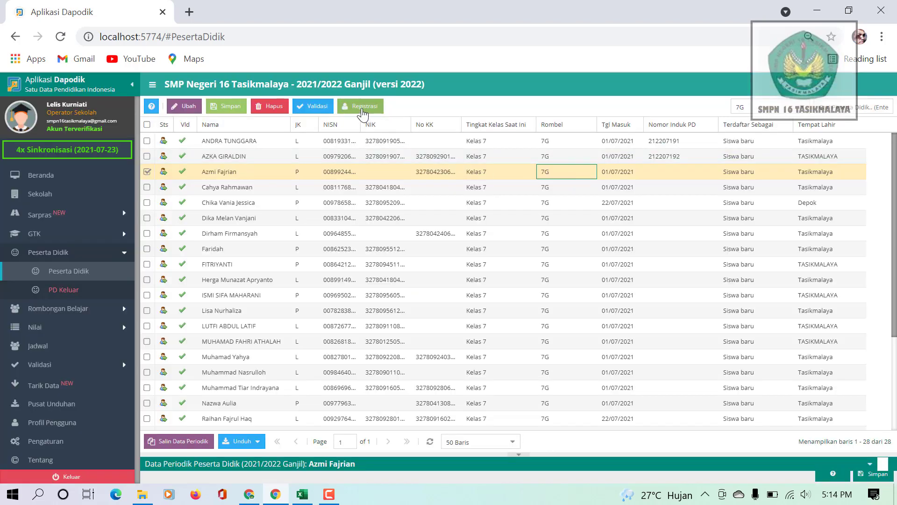
left_click(363, 109)
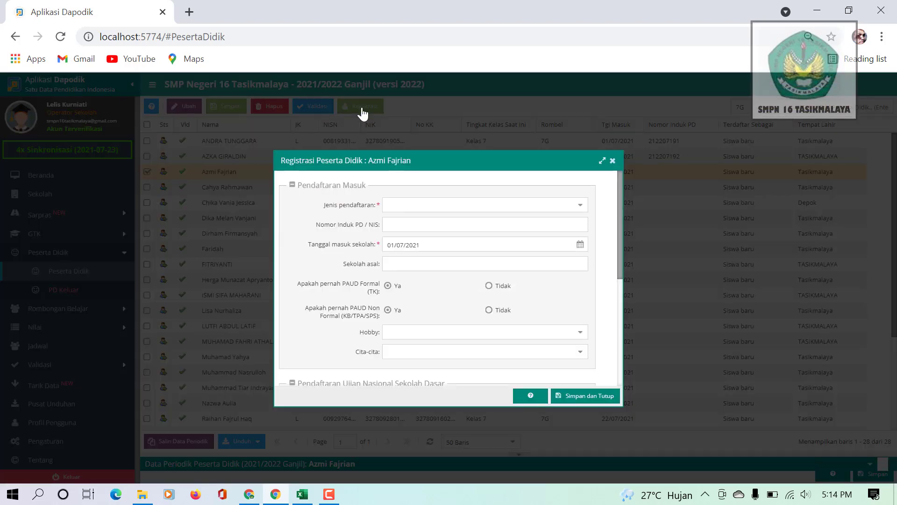
left_click(407, 224)
key("ctrl+v")
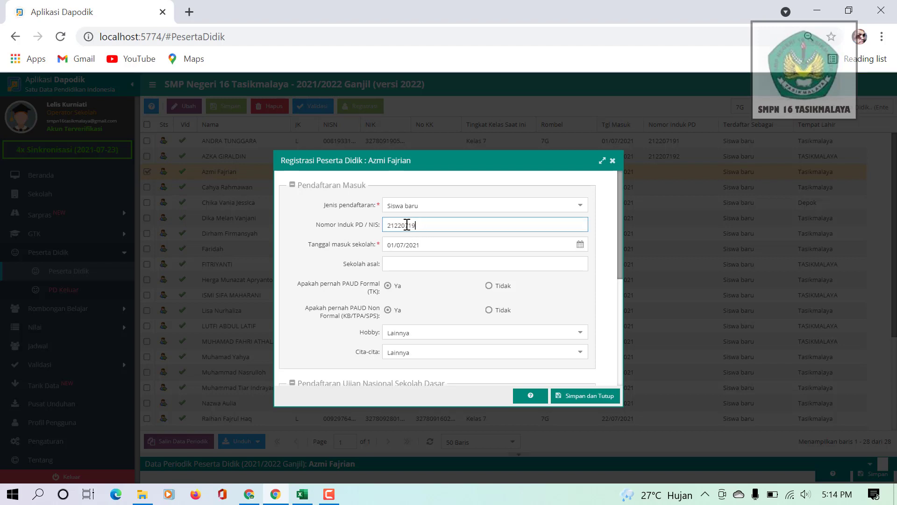
left_click(576, 397)
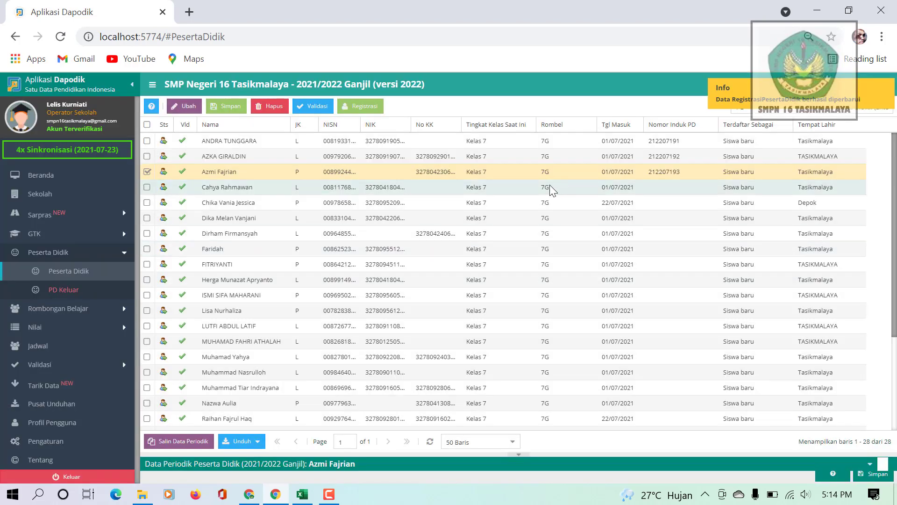
- Assign the next sequential student number to the male 7G student in row 4 and save the registration data
left_click(546, 186)
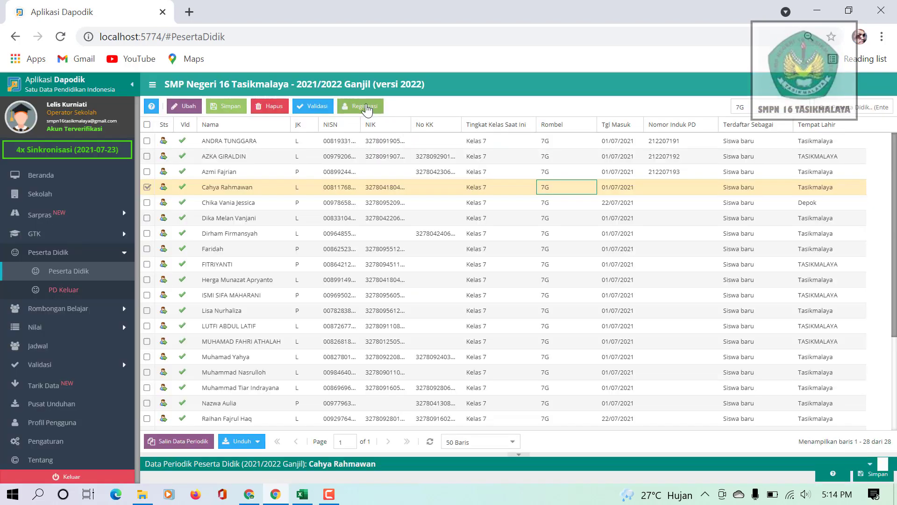
left_click(367, 109)
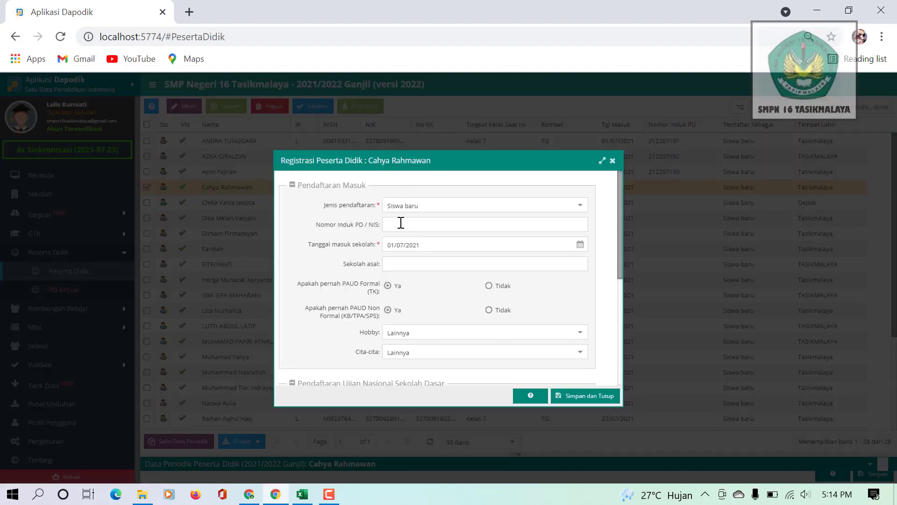
left_click(401, 223)
key("ctrl+v")
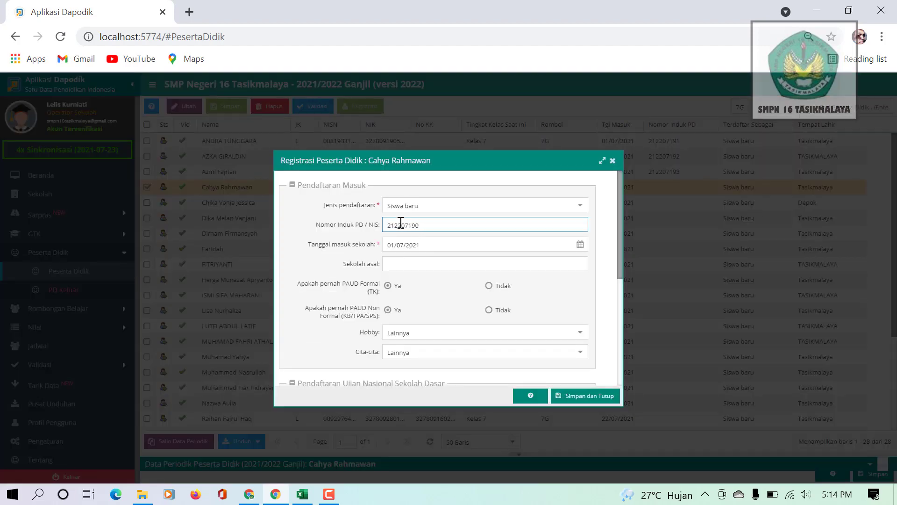
left_click(583, 396)
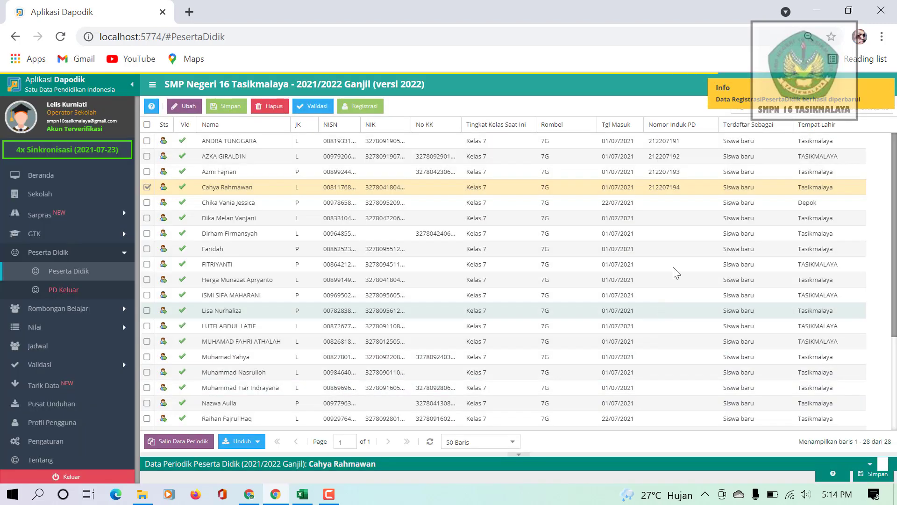
- Enter the next student number for the 7G student in row 5 with entry date 22/07/2021 and save the registration
left_click(569, 206)
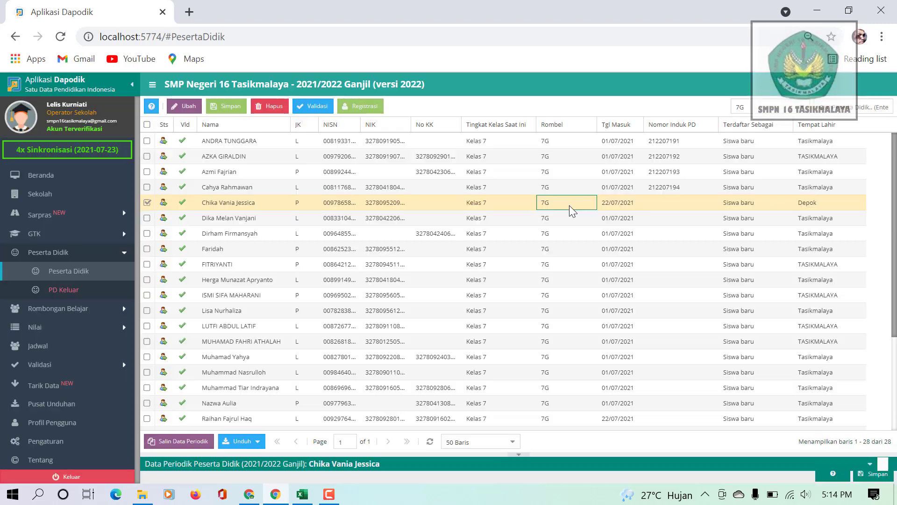
left_click(365, 106)
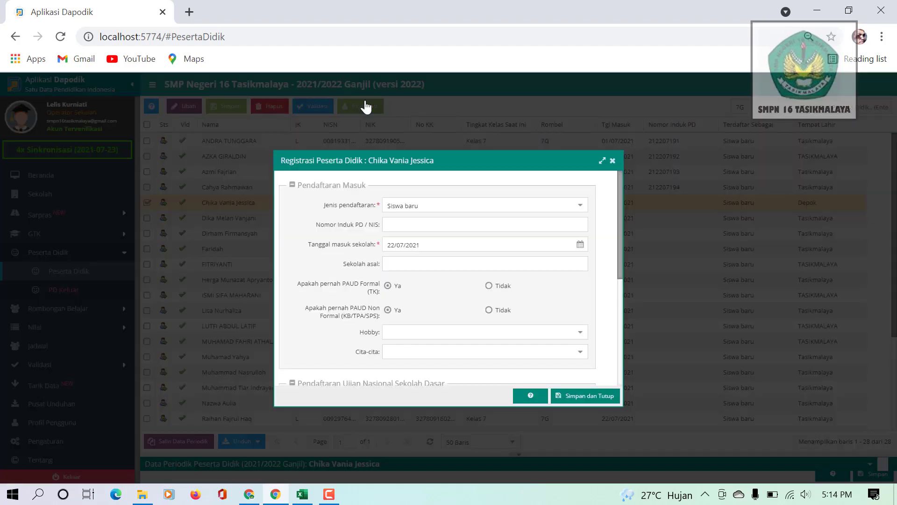
left_click(396, 226)
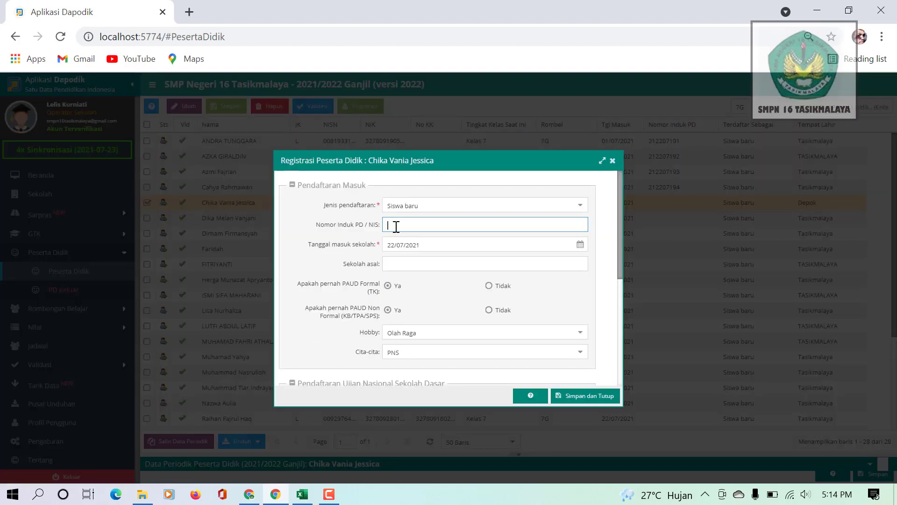
key("ctrl+v")
left_click(579, 396)
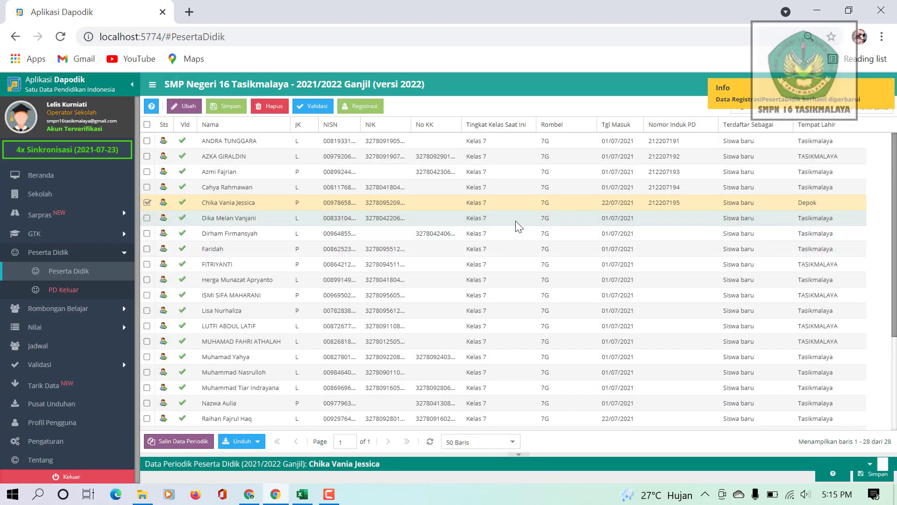
- Enter the next student number in the registration data of the male 7G student in row 6 and save it
left_click(515, 221)
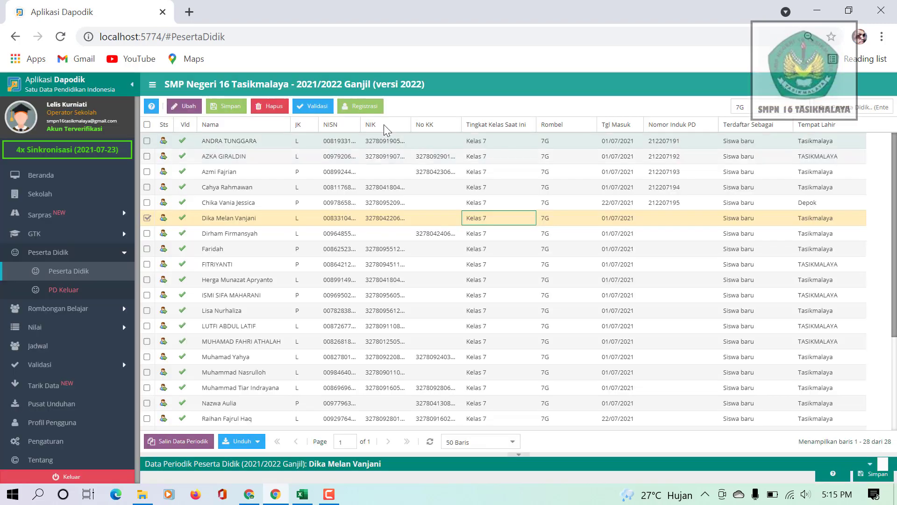
left_click(358, 107)
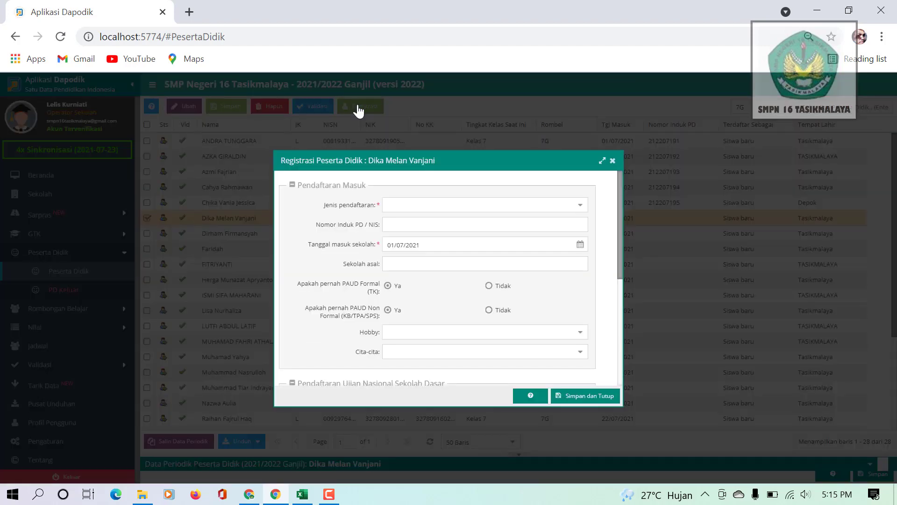
left_click(397, 226)
type("212207190")
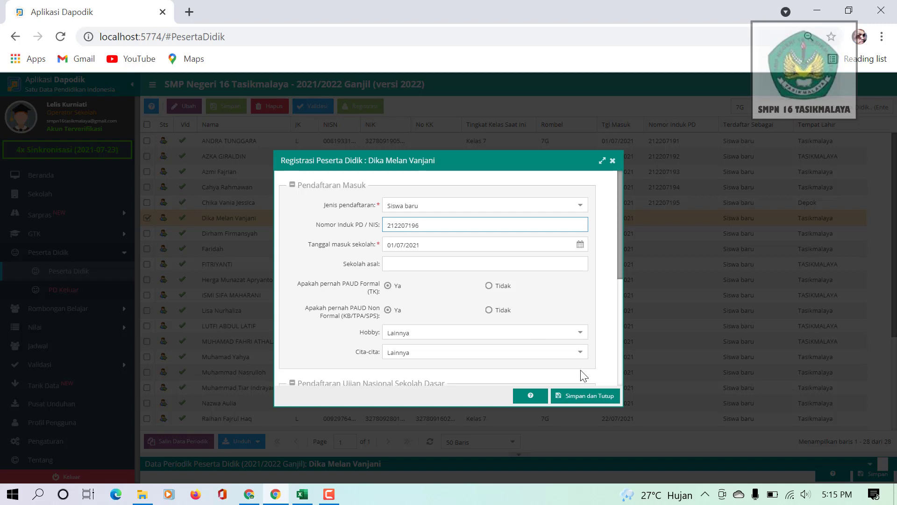
left_click(586, 393)
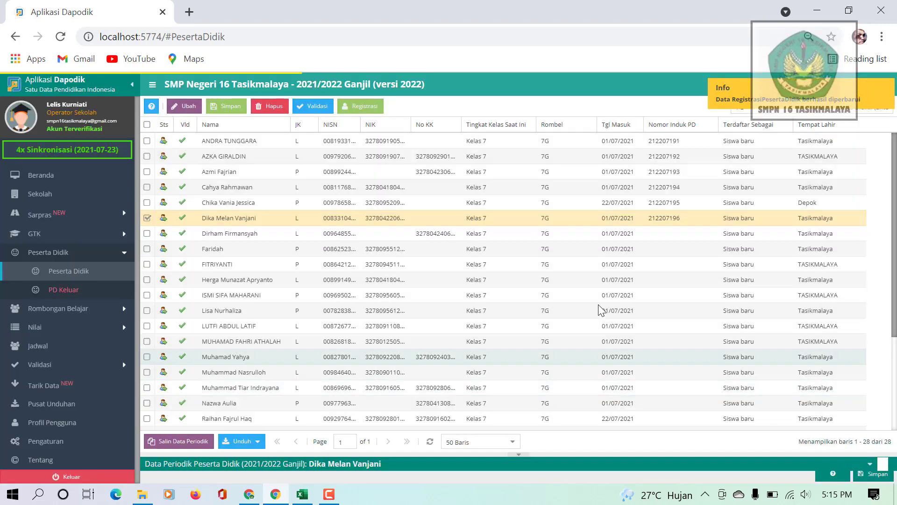
- Fill in the following student number for the male 7G student in row 7 and save the registration data
left_click(574, 234)
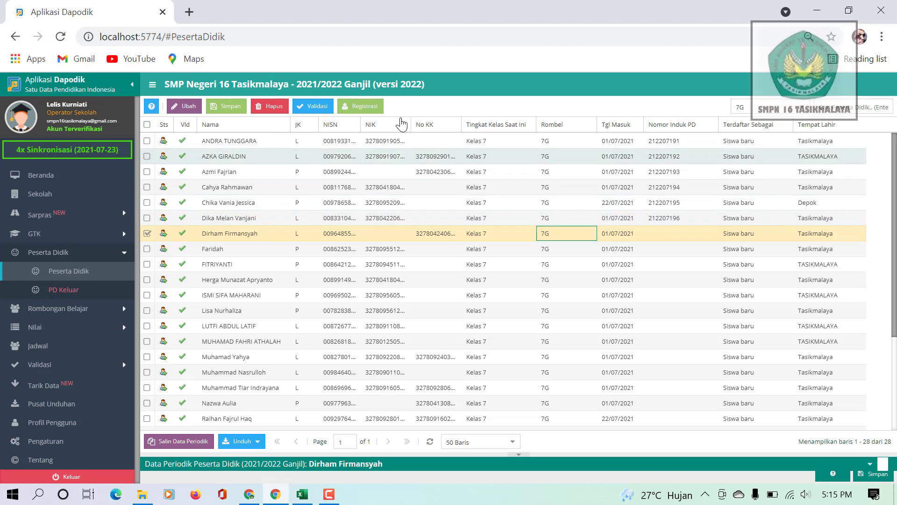
left_click(365, 107)
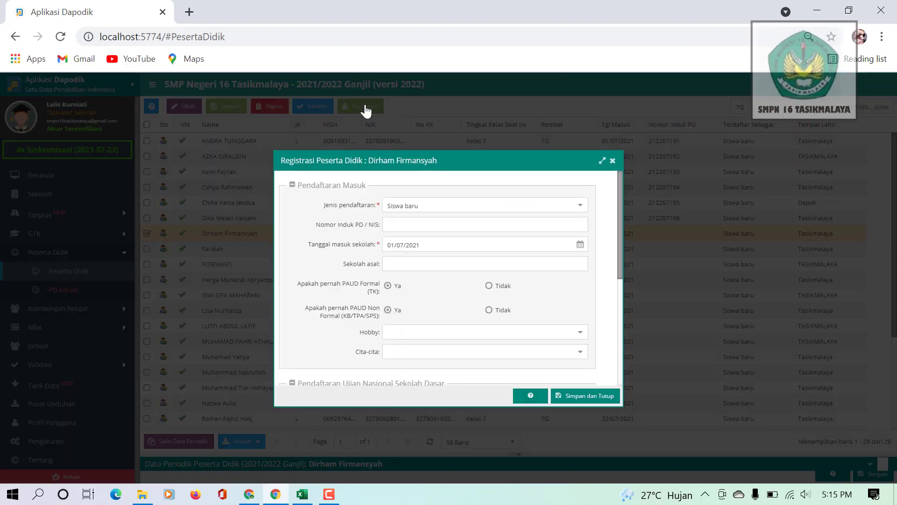
left_click(403, 222)
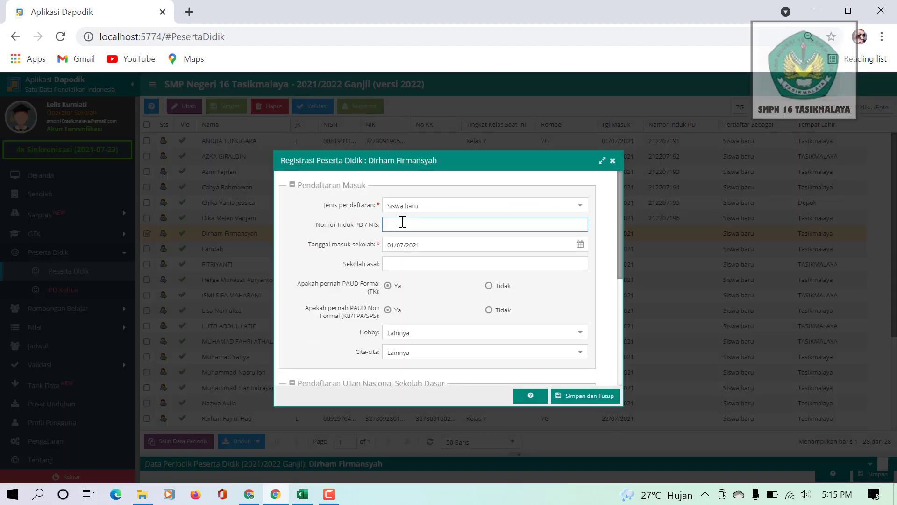
type("212207190")
left_click(574, 396)
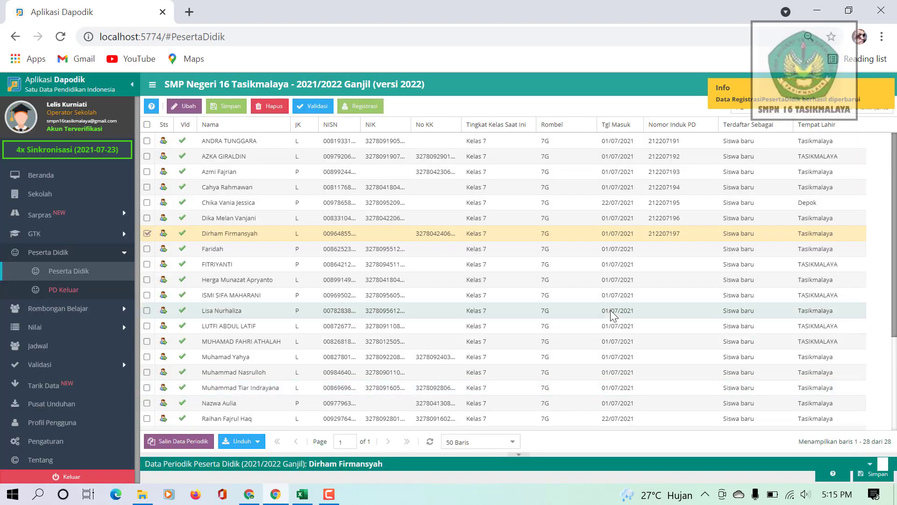
- Assign the next sequential student number to the female 7G student in row 8 and save the registration
left_click(576, 251)
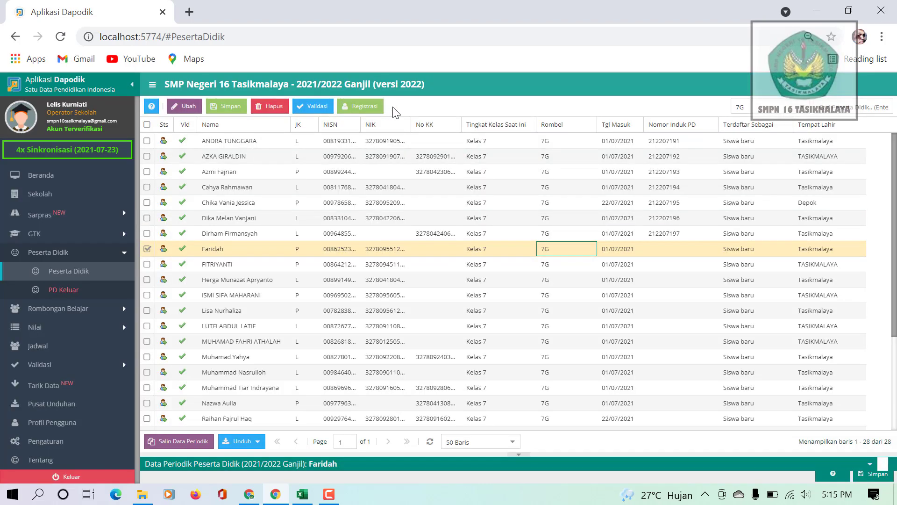
left_click(365, 106)
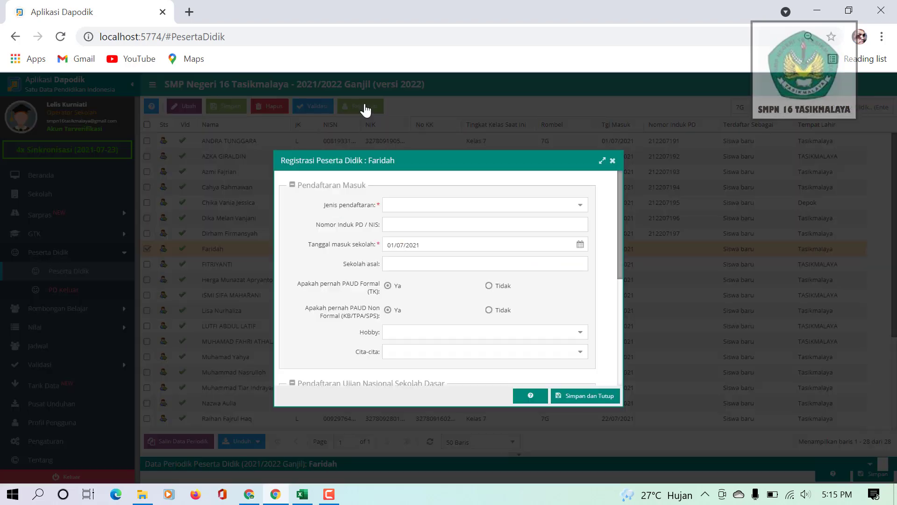
left_click(408, 224)
type("212207190")
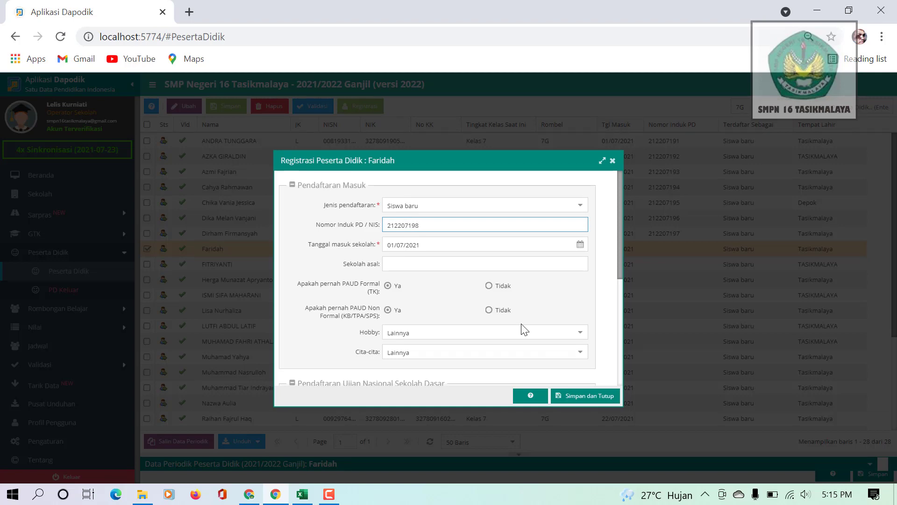
left_click(583, 396)
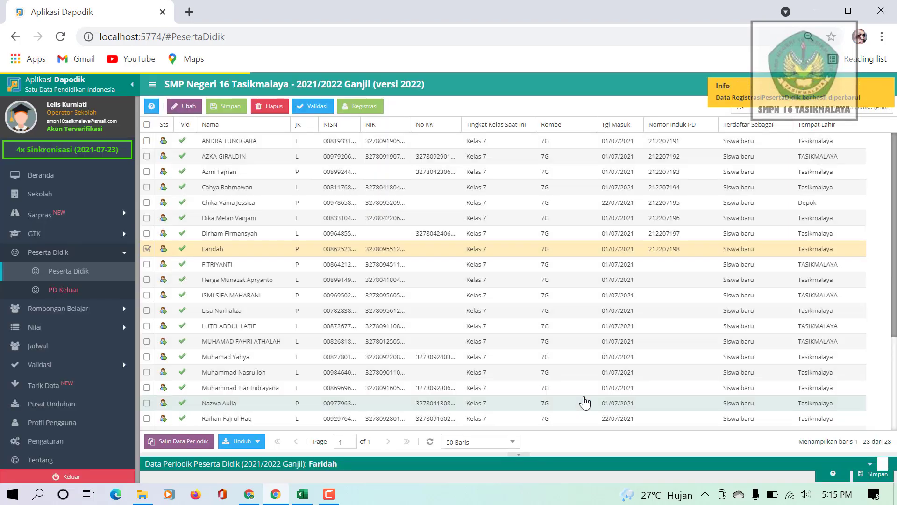
- Enter the next student number in the registration data of the female 7G student in row 9 and save it
double_click(564, 267)
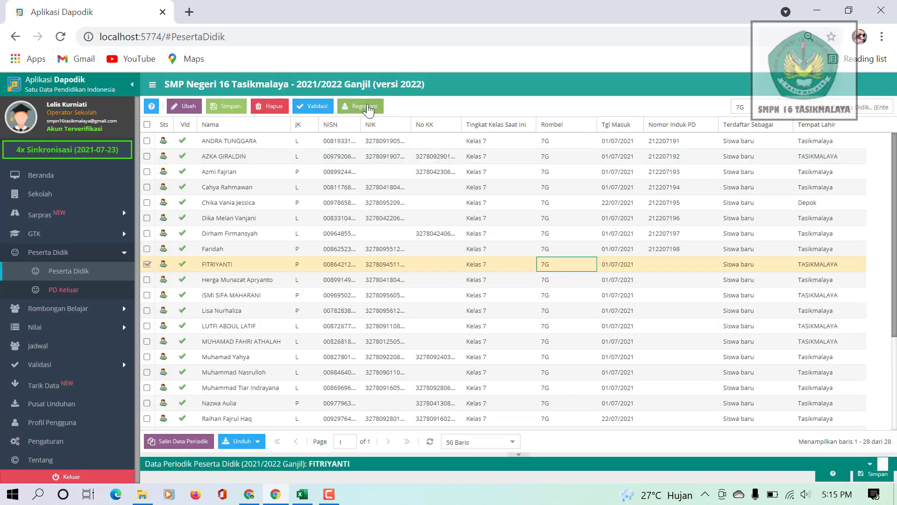
left_click(369, 107)
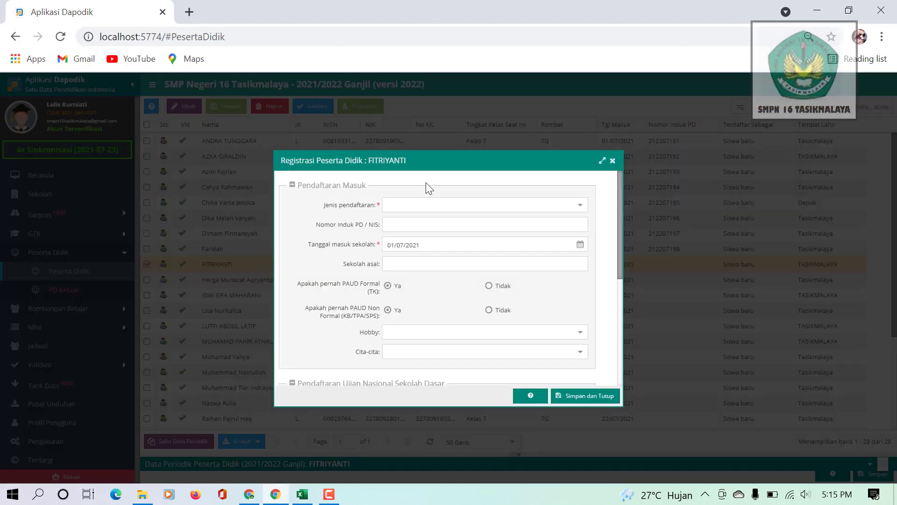
left_click(396, 224)
type("212207190")
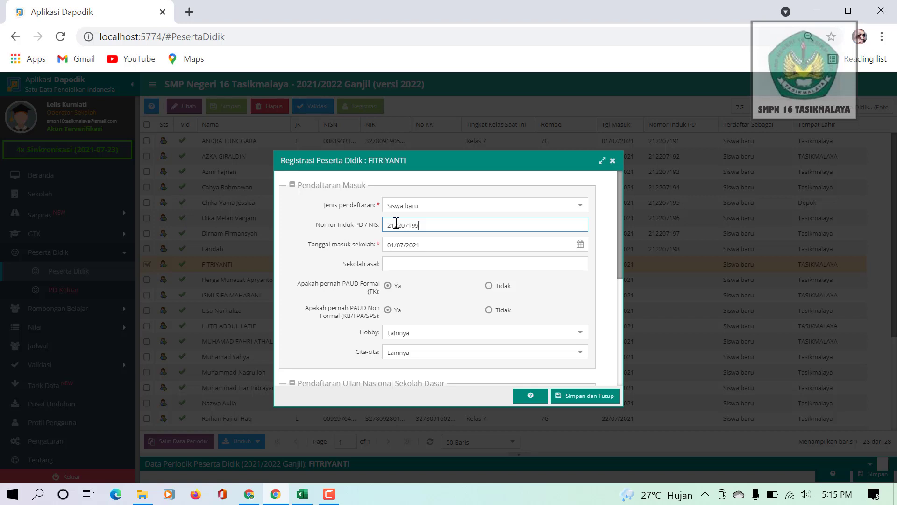
left_click(584, 398)
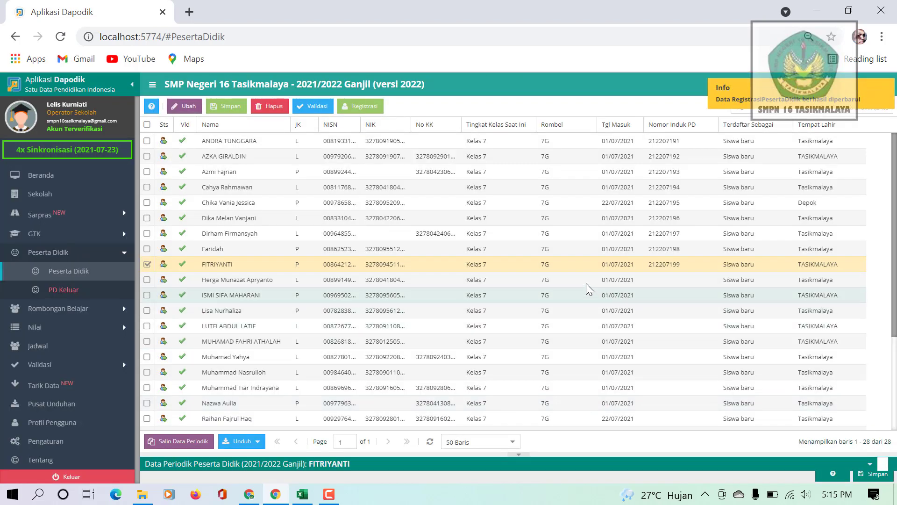
- Enter the next student number for the male 7G student in row 10, copy the number for reuse, and save the registration
left_click(574, 280)
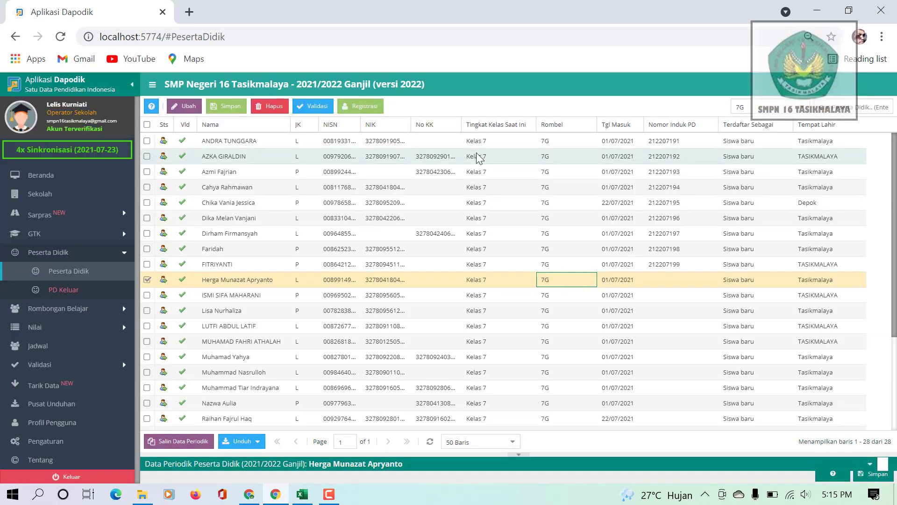
left_click(366, 108)
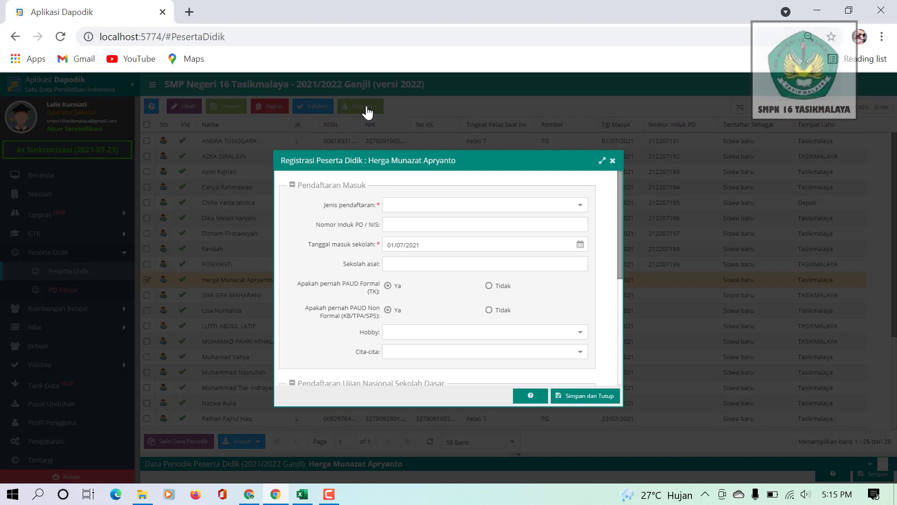
left_click(410, 223)
type("212207190")
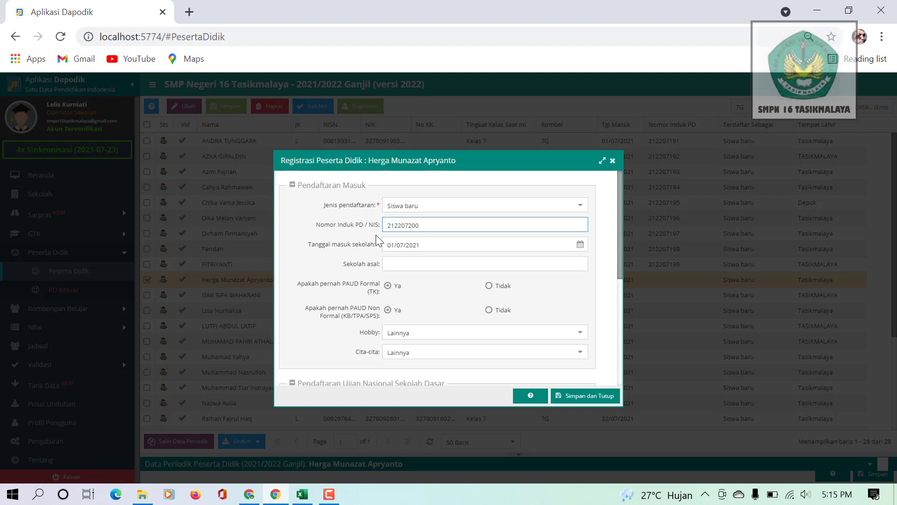
double_click(404, 226)
key("ctrl+c")
left_click(588, 400)
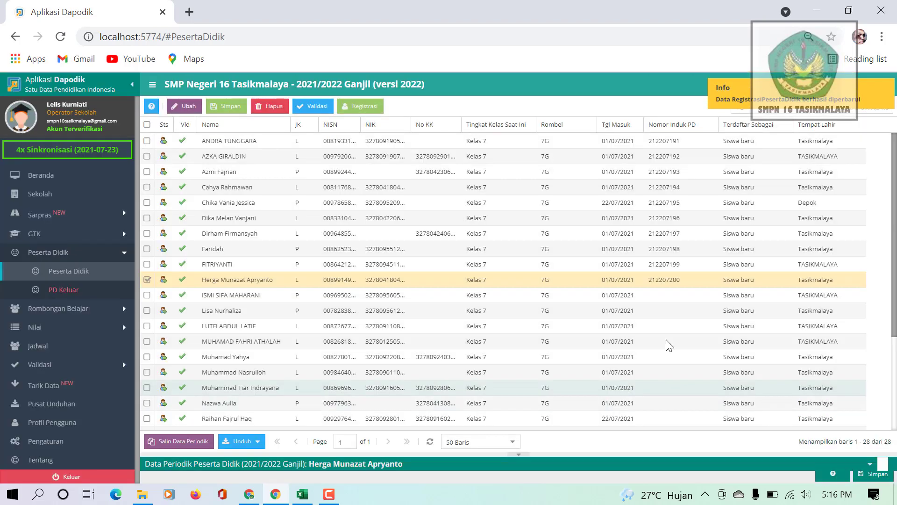
- Paste the copied student number for the female 7G student in row 11, advance it to the next in sequence and save
left_click(653, 299)
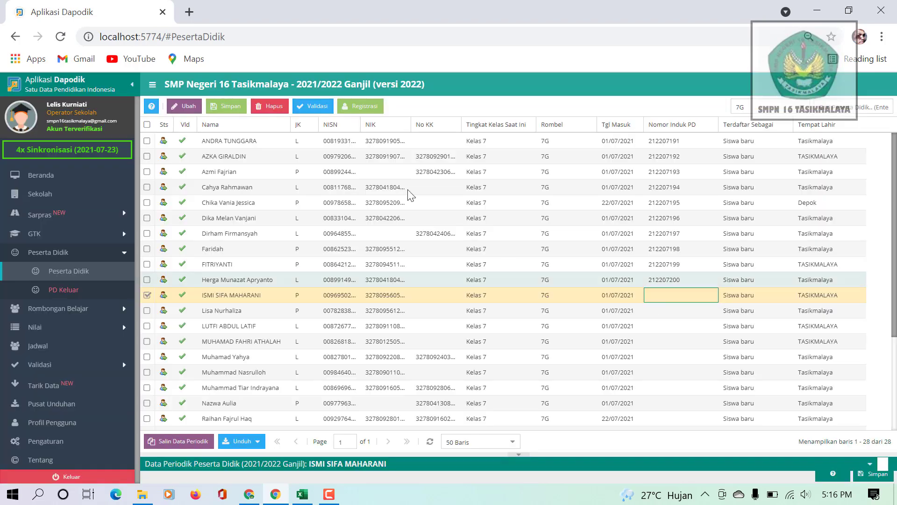
left_click(362, 107)
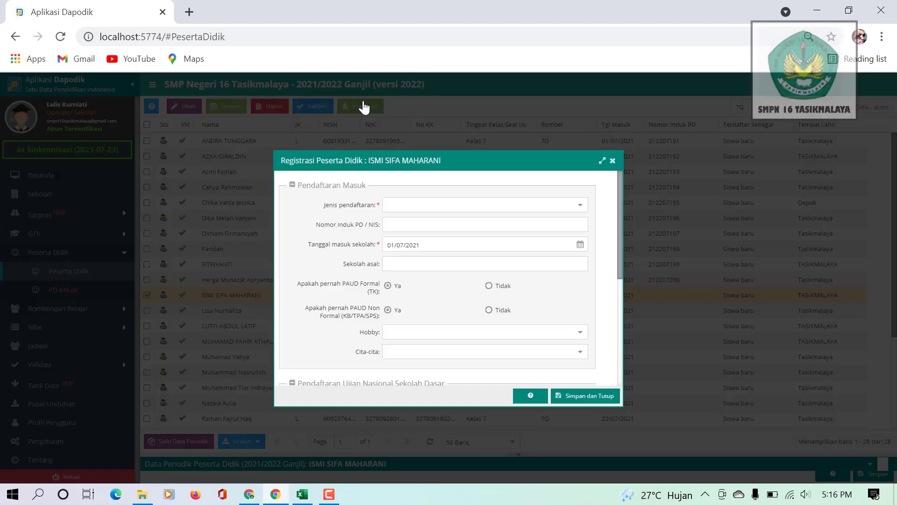
left_click(414, 224)
key("ctrl+v")
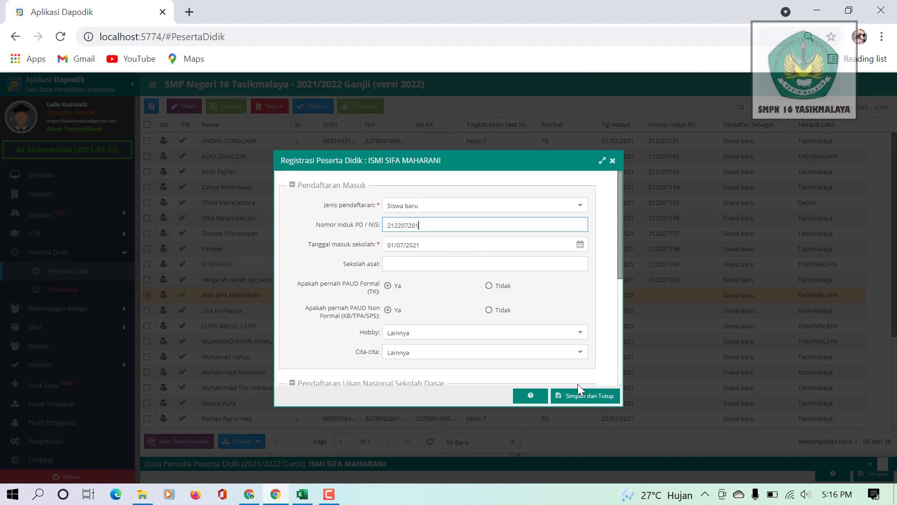
left_click(578, 395)
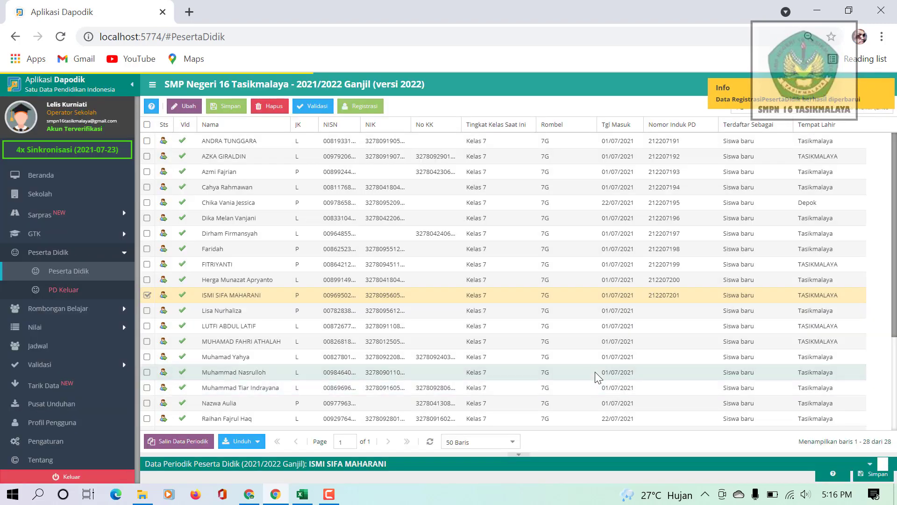
- Fill in the next sequential student number from the copied one for the female 7G student in row 12 and save it
left_click(561, 309)
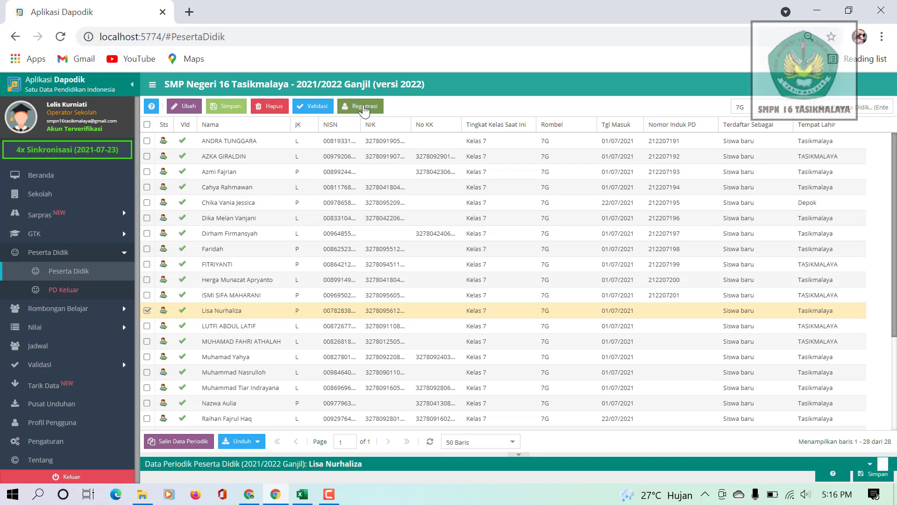
left_click(363, 107)
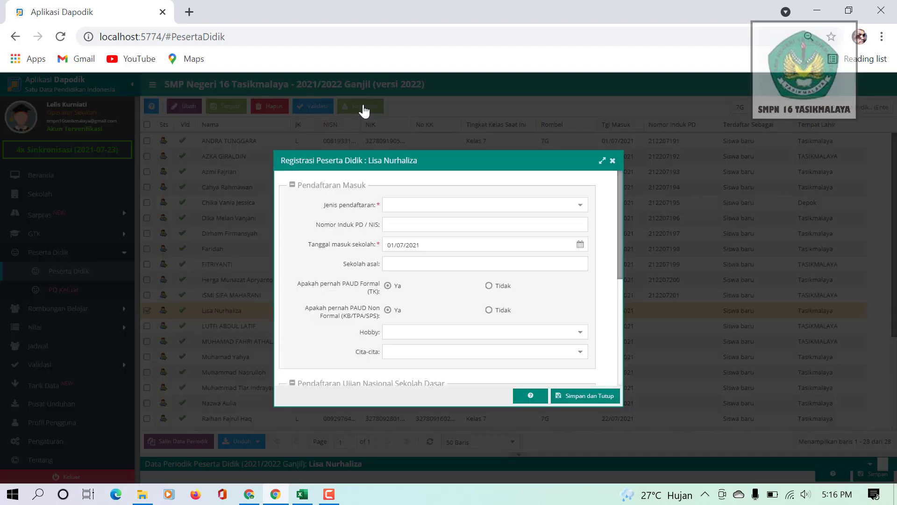
left_click(406, 227)
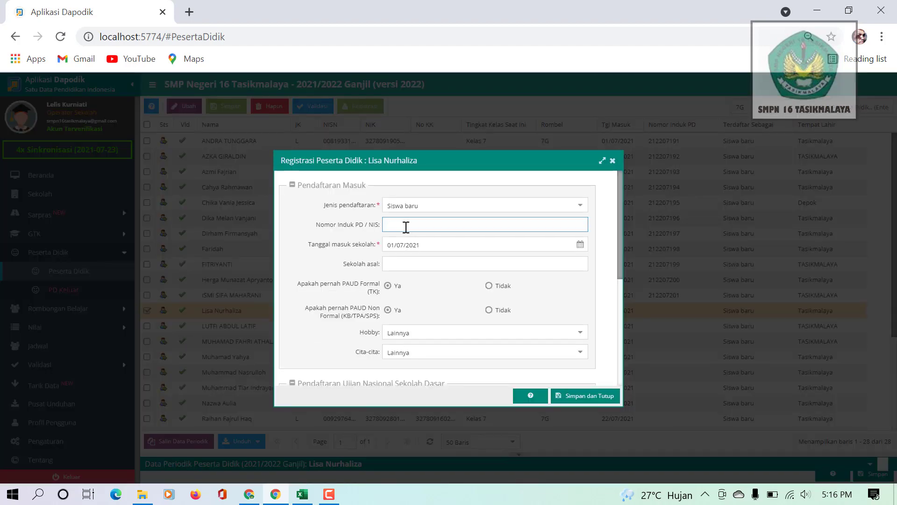
key("ctrl+v")
left_click(600, 394)
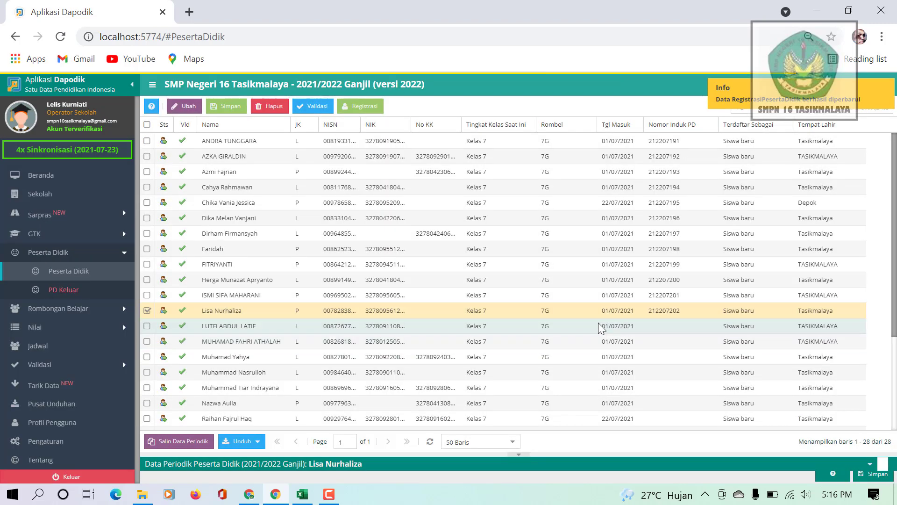
- Assign the following student number, based on the copied one, to the male 7G student in row 13 and save the registration
left_click(560, 326)
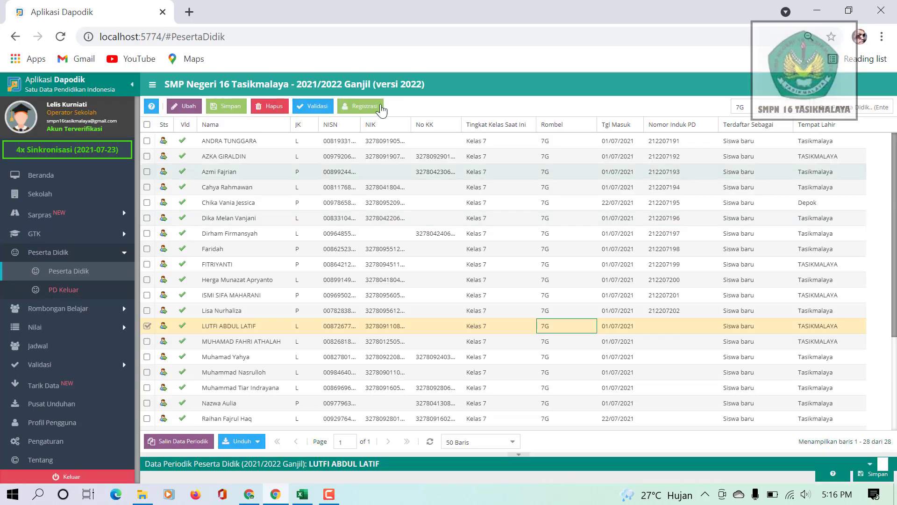
left_click(381, 108)
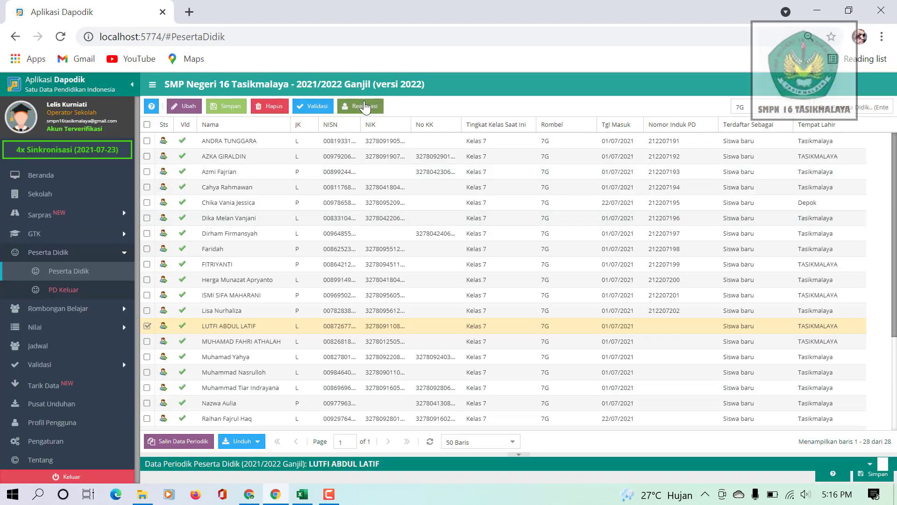
left_click(423, 225)
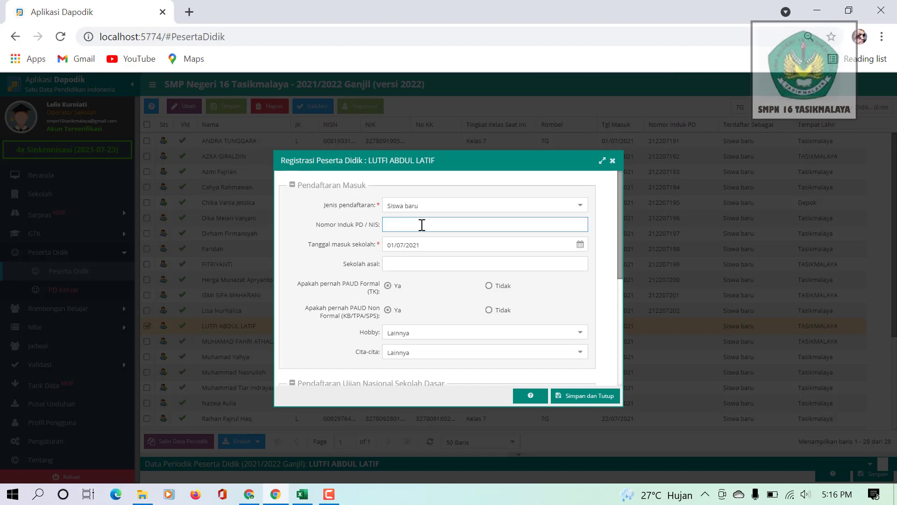
key("ctrl+v")
left_click(579, 397)
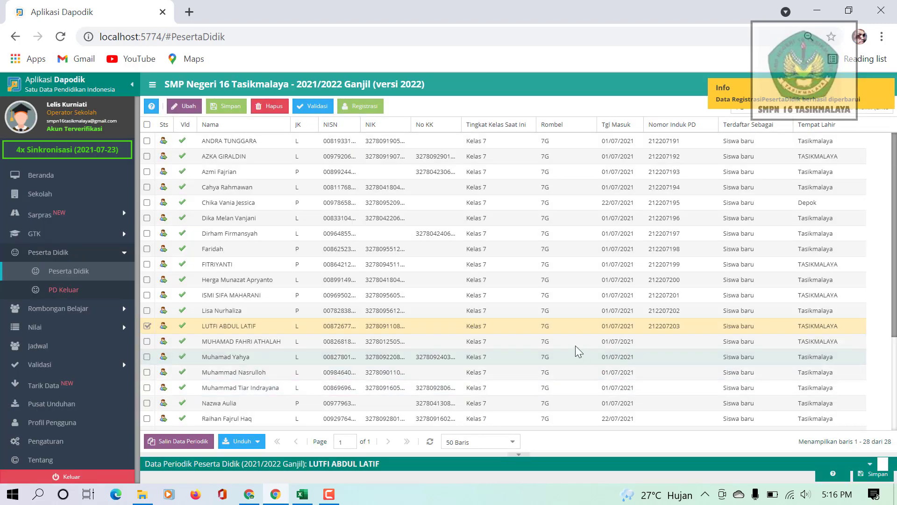
- Enter the next sequential student number, based on the copied one, for the male 7G student in row 14 and save the registration
left_click(573, 343)
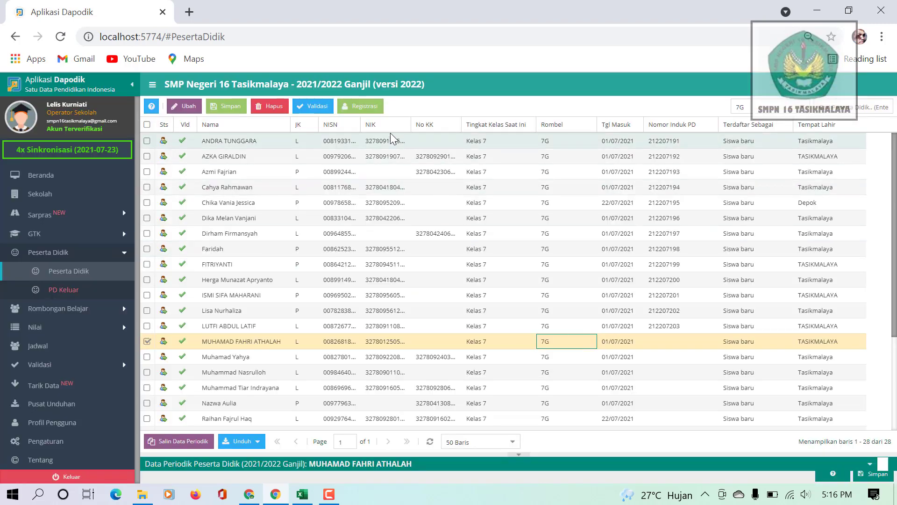
left_click(360, 107)
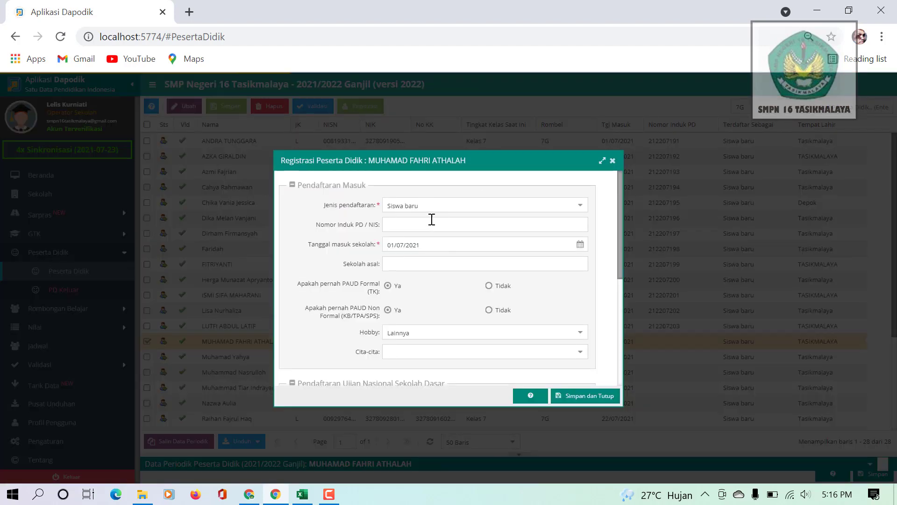
left_click(416, 225)
key("ctrl+v")
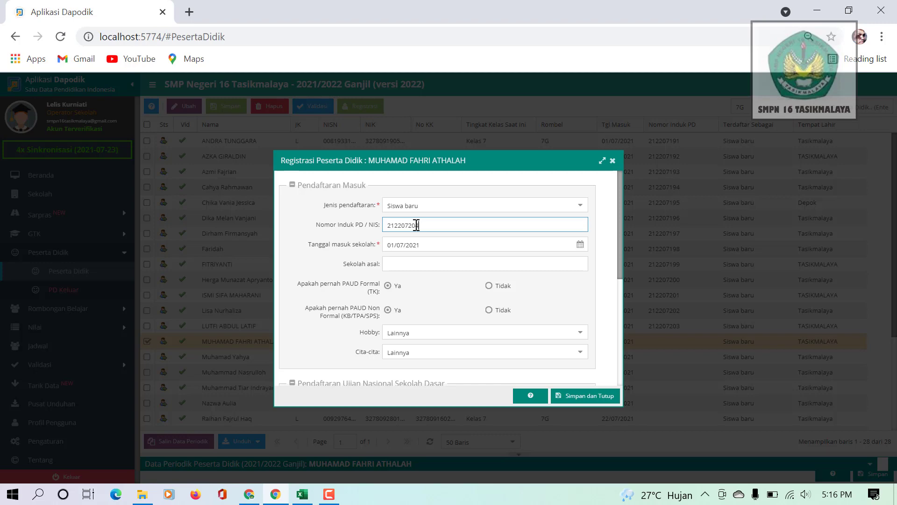
left_click(592, 397)
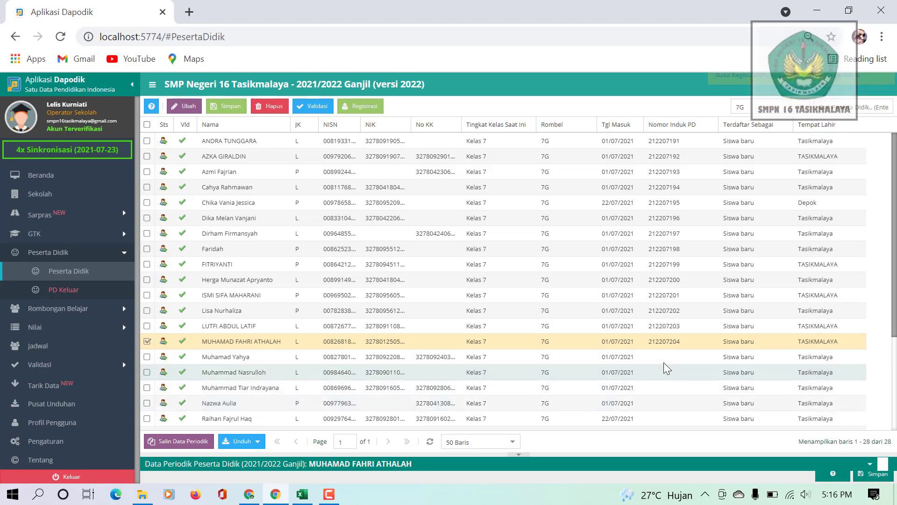
- Fill in the following student number from the copied one for the male 7G student in row 15 and save it
left_click(660, 357)
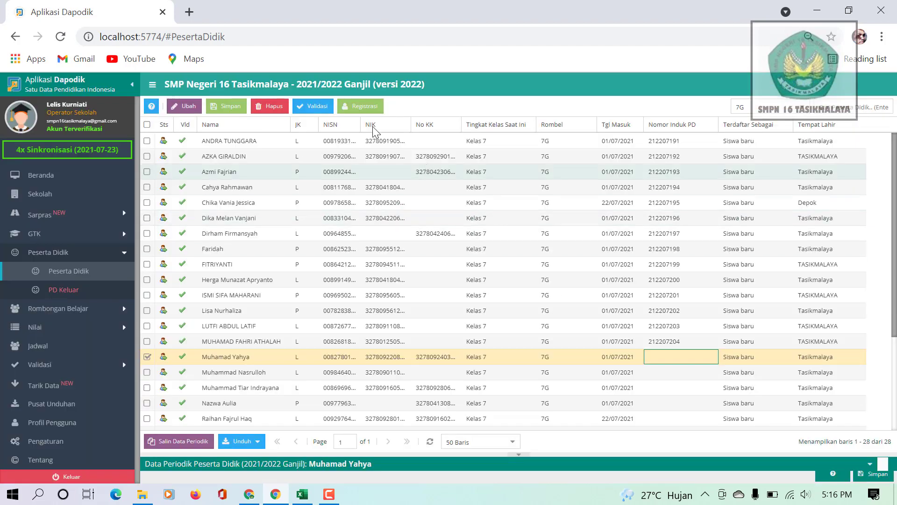
left_click(360, 106)
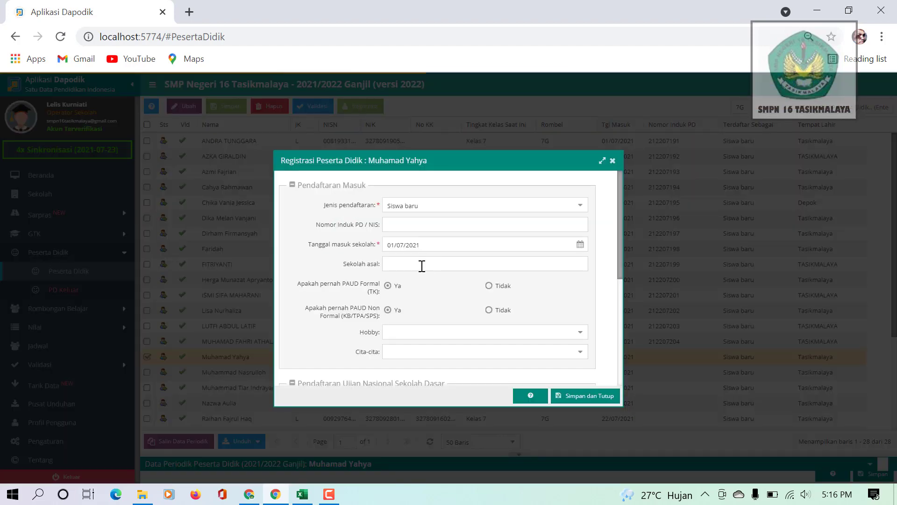
left_click(401, 221)
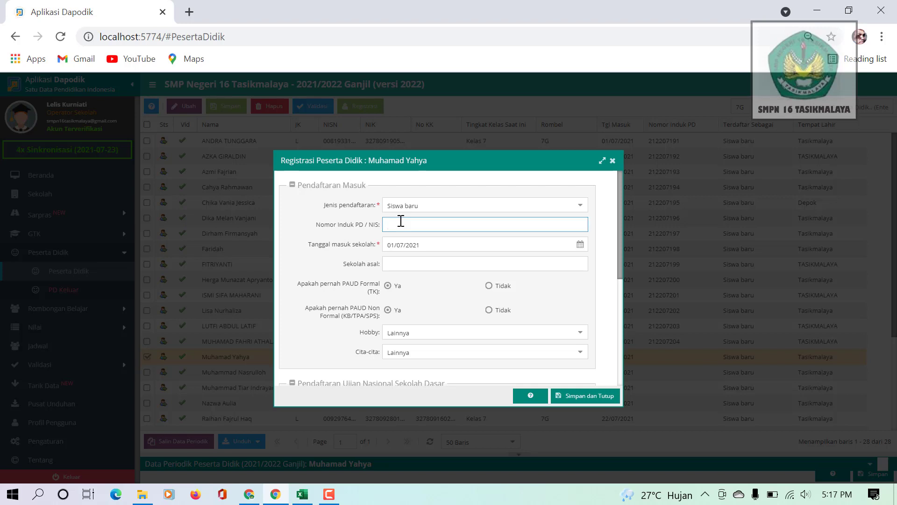
key("ctrl+v")
left_click(584, 396)
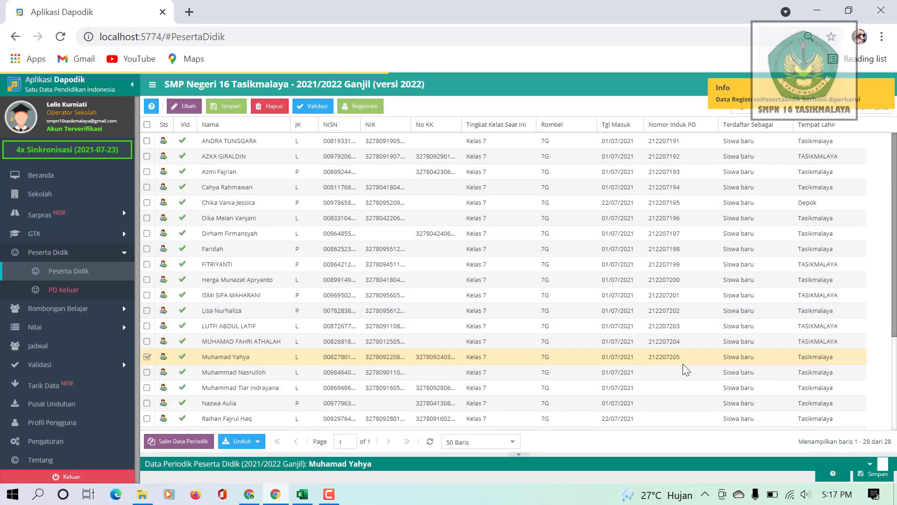
- Assign the next student number in sequence to the male 7G student in row 16 and save the registration
left_click(682, 368)
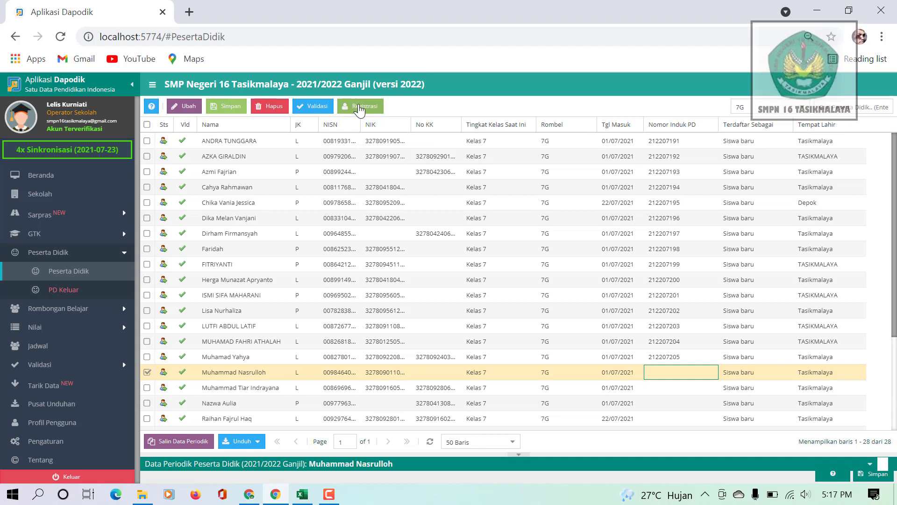
left_click(359, 108)
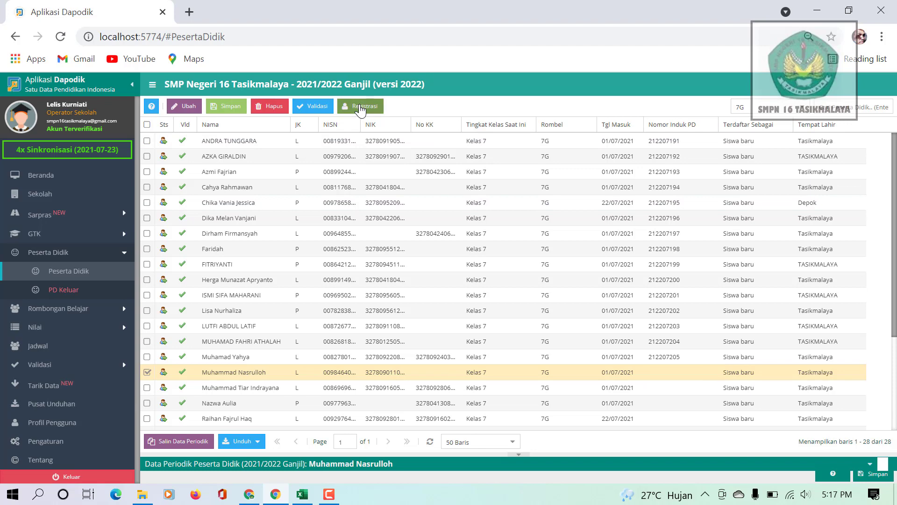
left_click(411, 225)
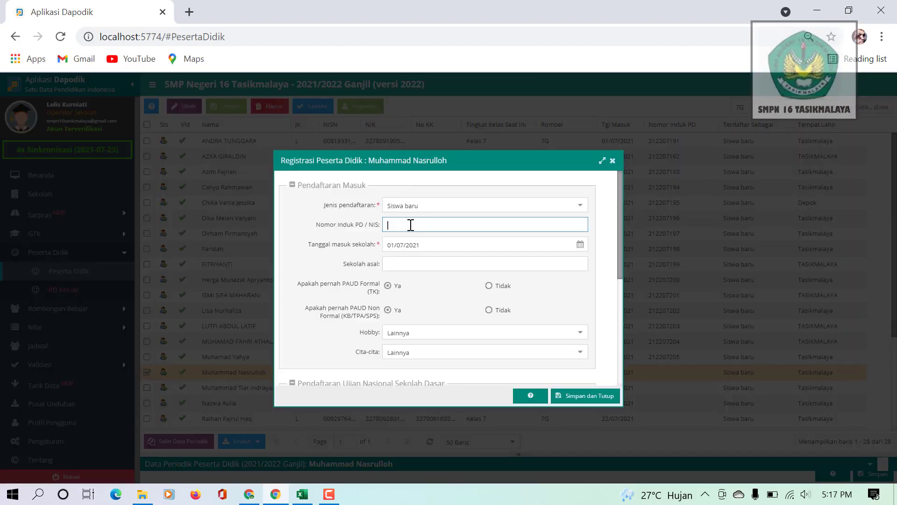
type("212207200")
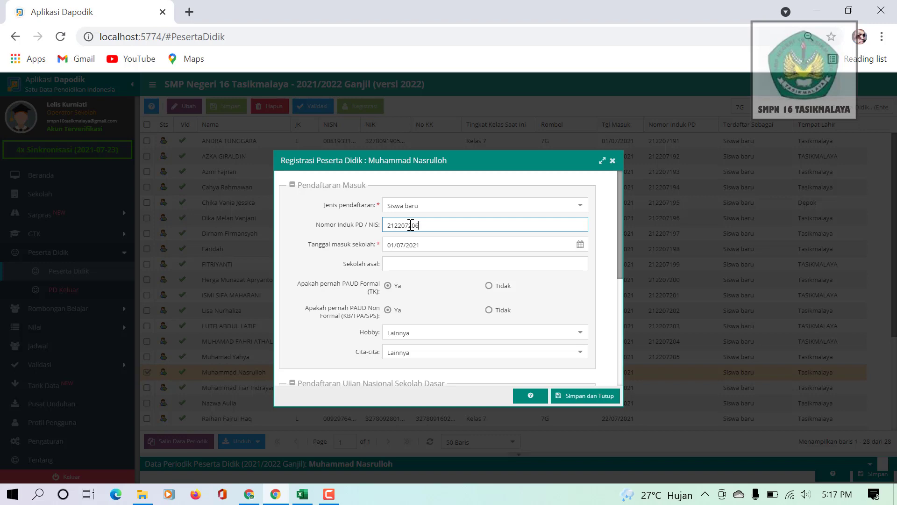
left_click(592, 397)
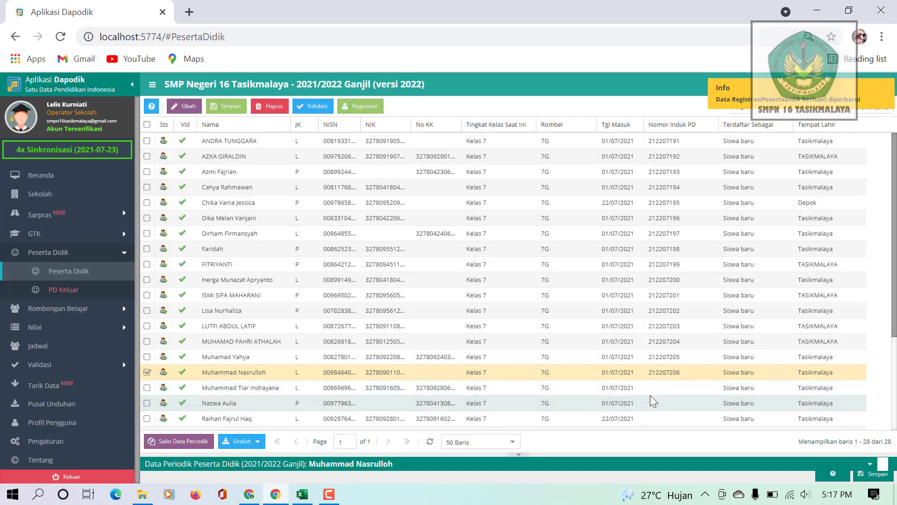
- Register the male 7G student in row 17 with the next sequential student number and save
left_click(648, 388)
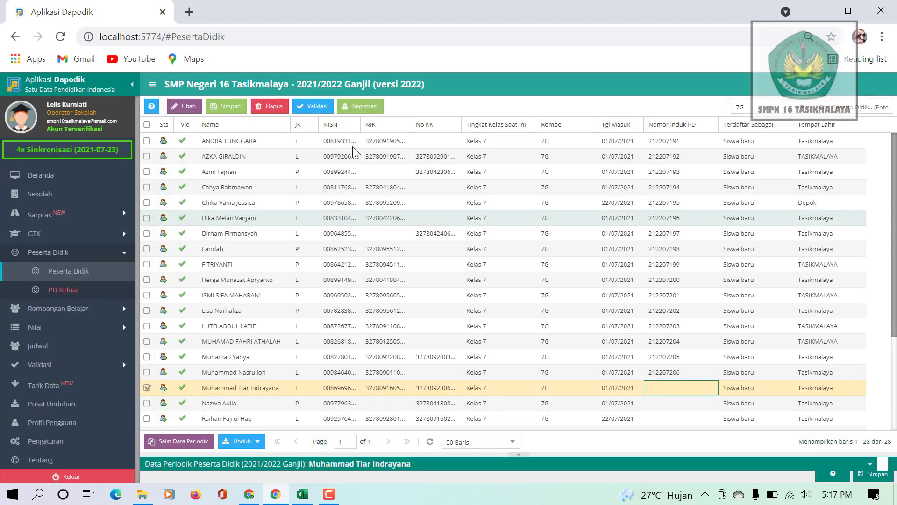
left_click(365, 107)
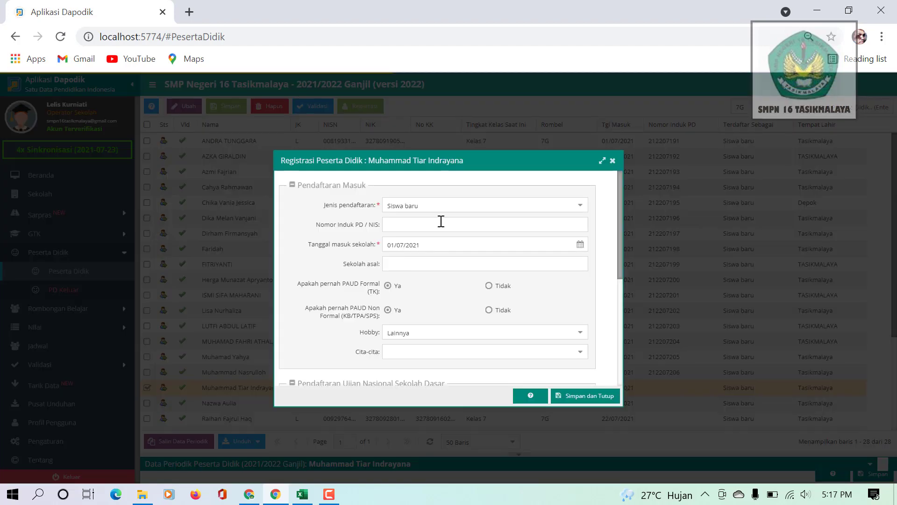
left_click(416, 226)
type("212207200")
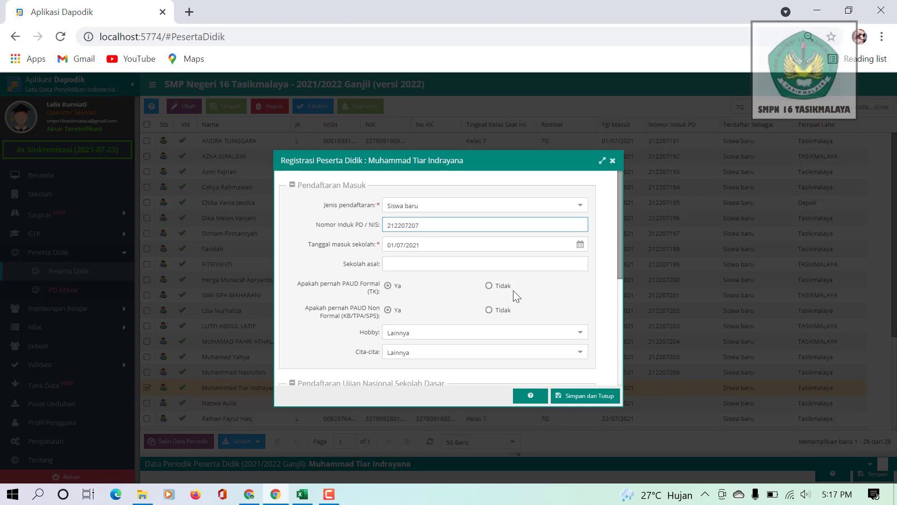
left_click(582, 399)
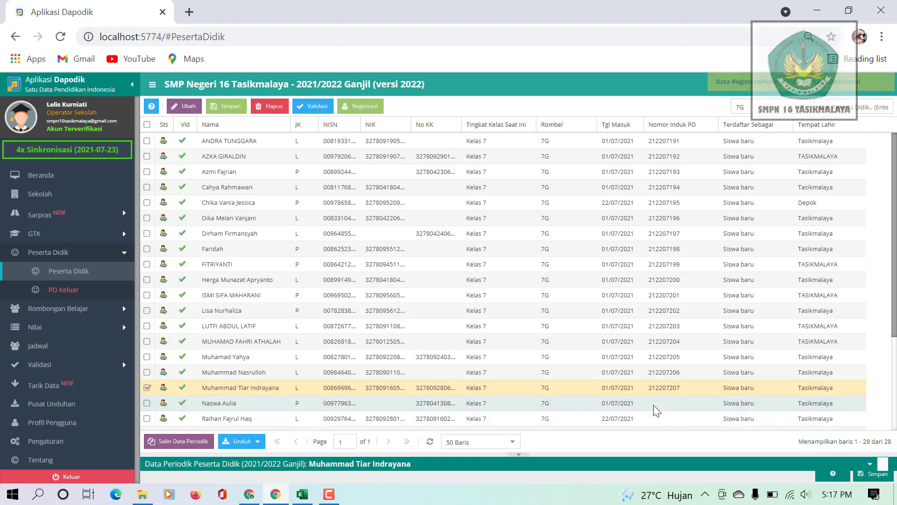
- Enter the next student number in the registration of the female 7G student in row 18 and save it
double_click(654, 405)
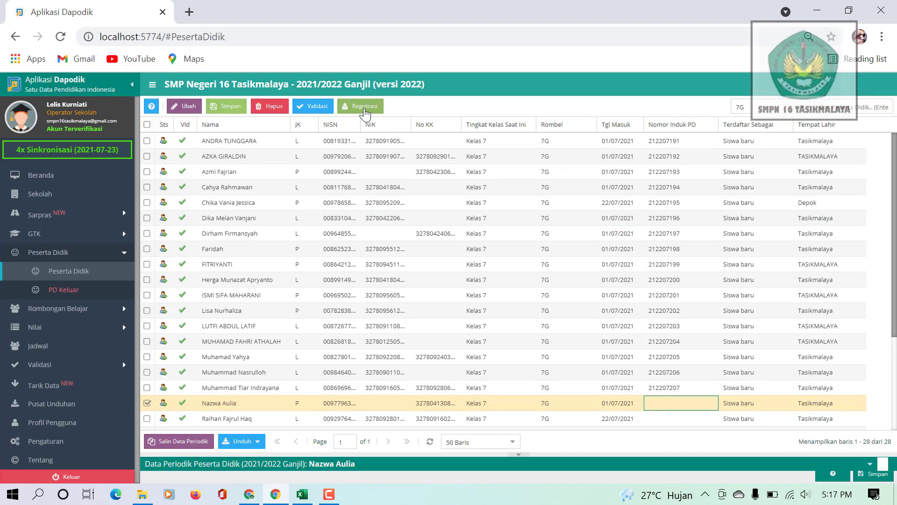
left_click(364, 106)
left_click(417, 225)
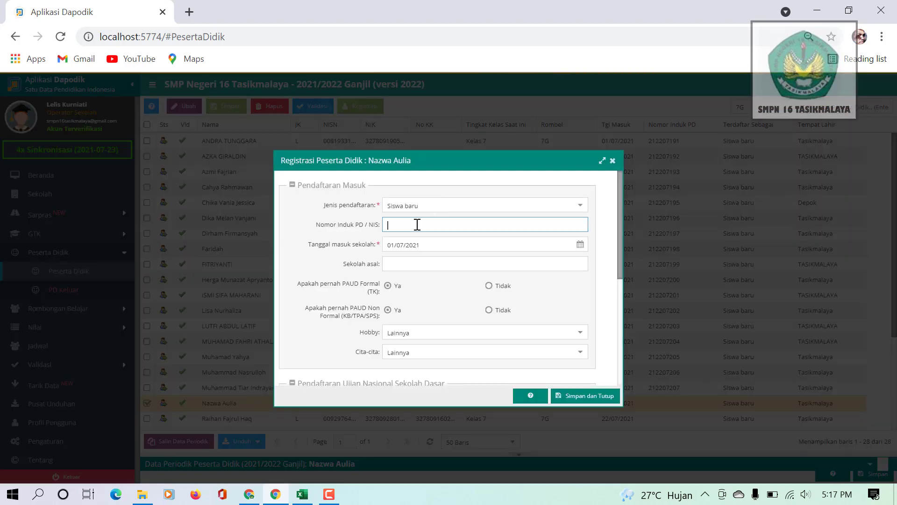
type("212207208")
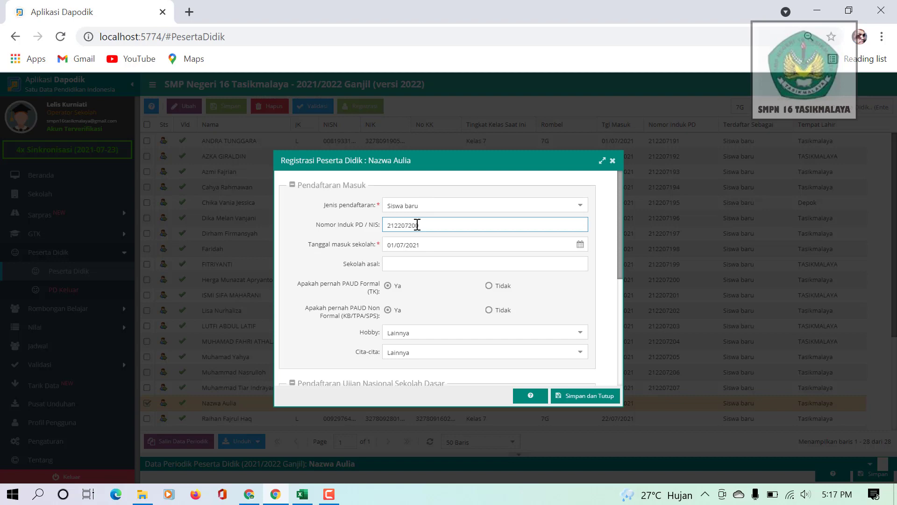
type("8")
left_click(590, 396)
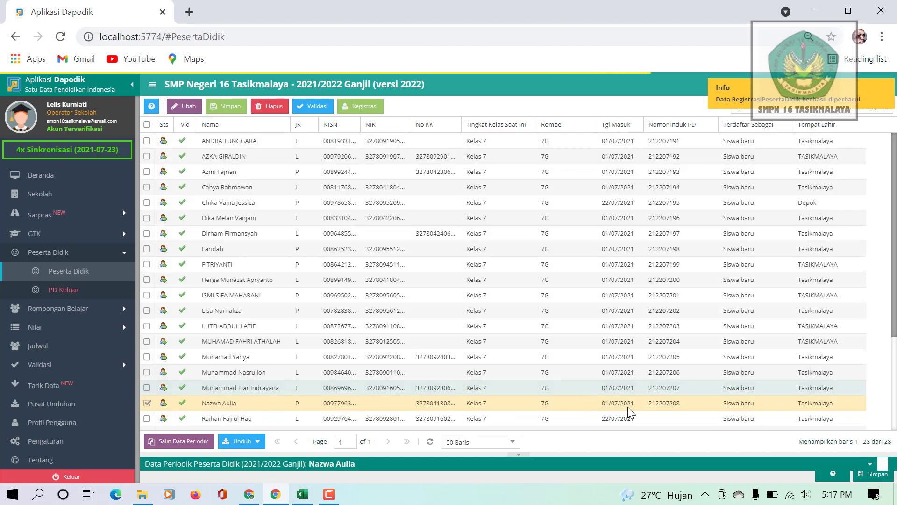
- Fill in the next sequential student number for the male 7G student in row 19 and save the registration
left_click(652, 418)
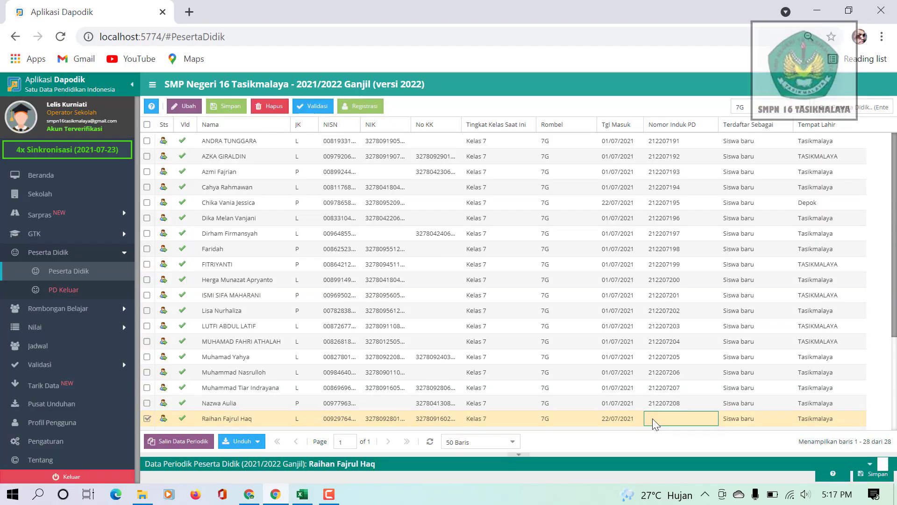
left_click(366, 110)
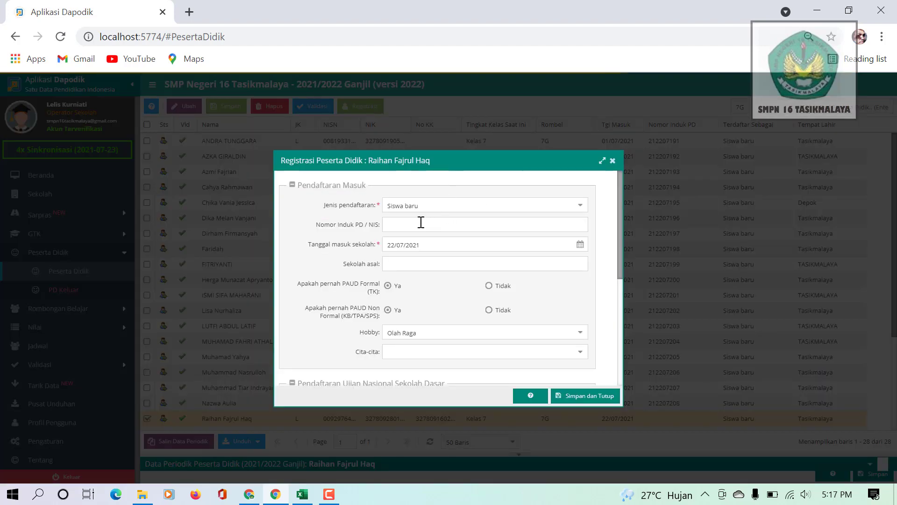
left_click(421, 224)
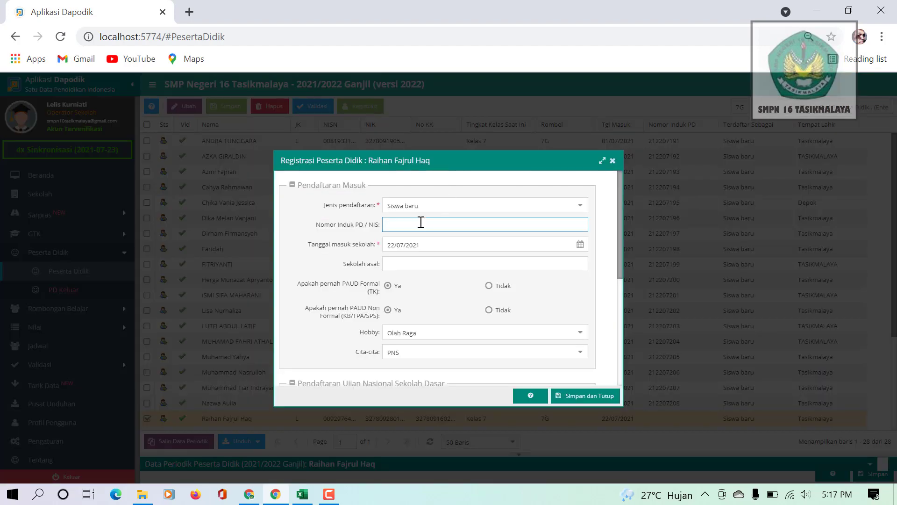
type("2122072099")
left_click(584, 396)
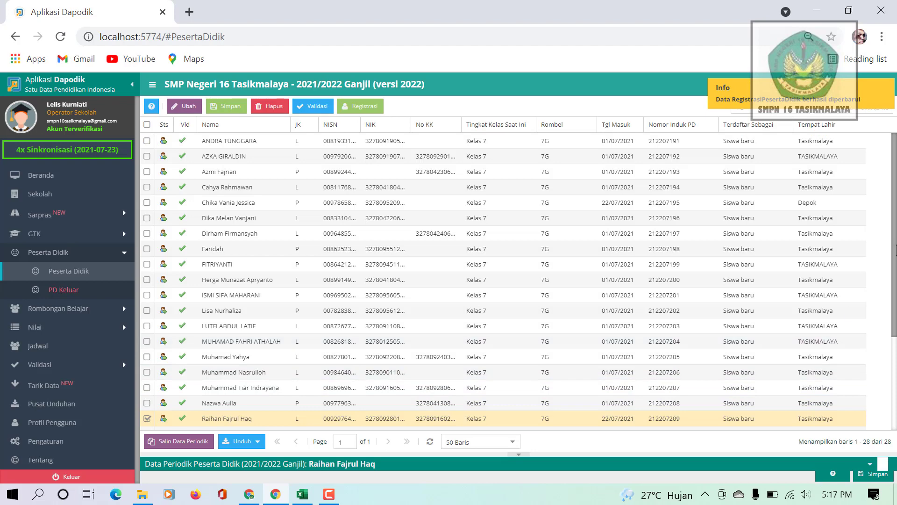
- Assign the following student number to the male 7G student in row 20, whose entry date is 23/07/2021, and save it
left_click_drag(894, 297, 896, 390)
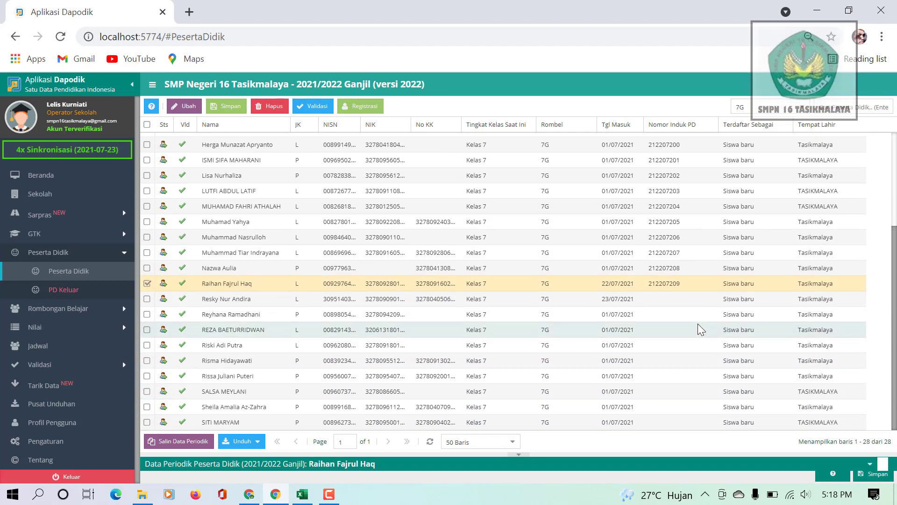
left_click(669, 299)
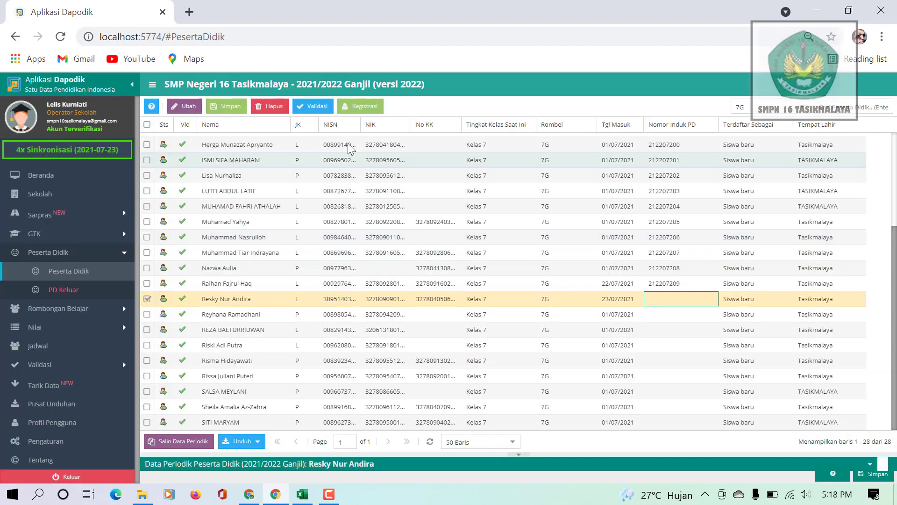
left_click(363, 111)
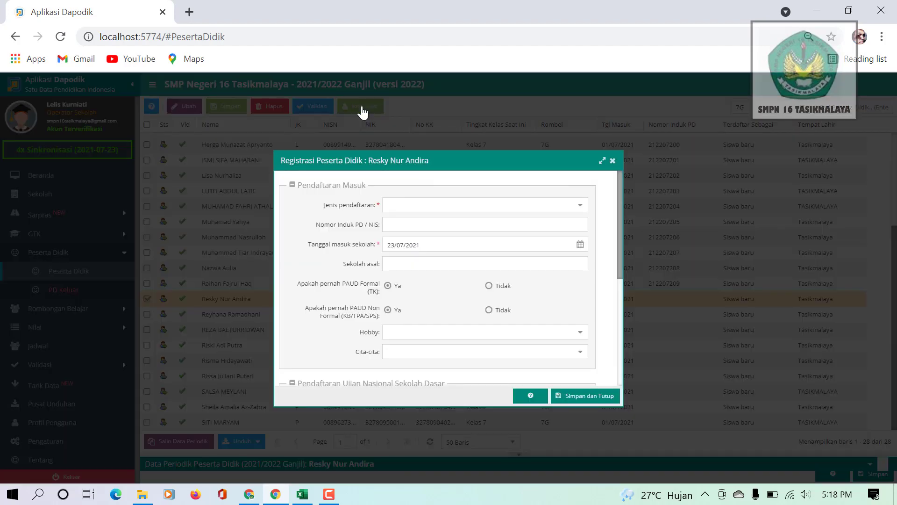
left_click(414, 225)
type("212207200")
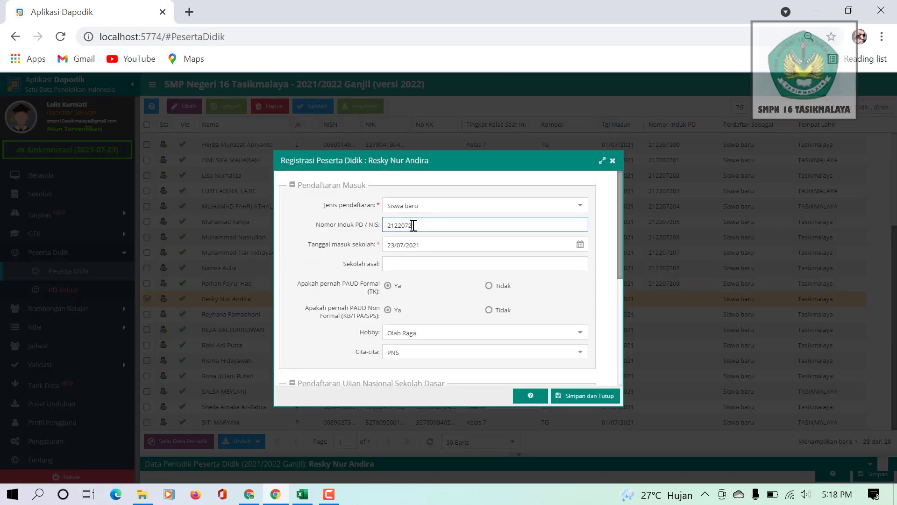
left_click(590, 397)
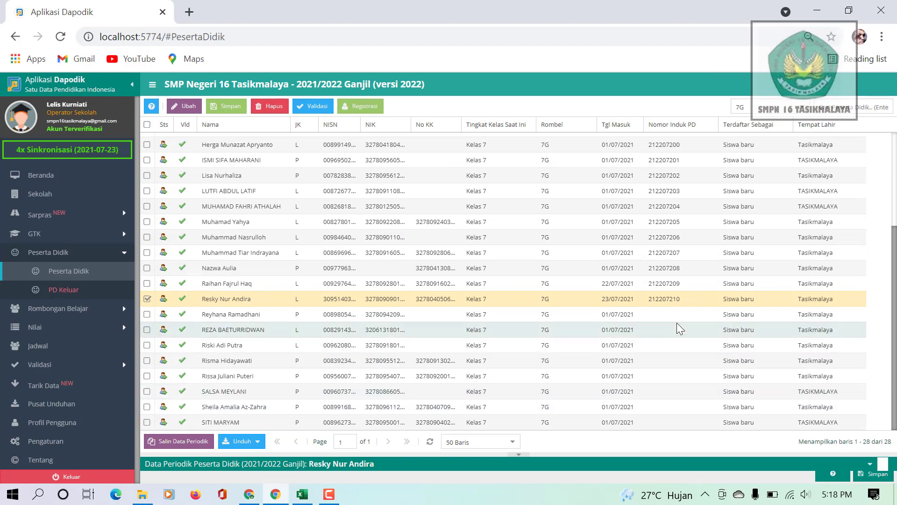
- Enter the next student number in sequence for the female 7G student in row 21 and save the registration
left_click(674, 312)
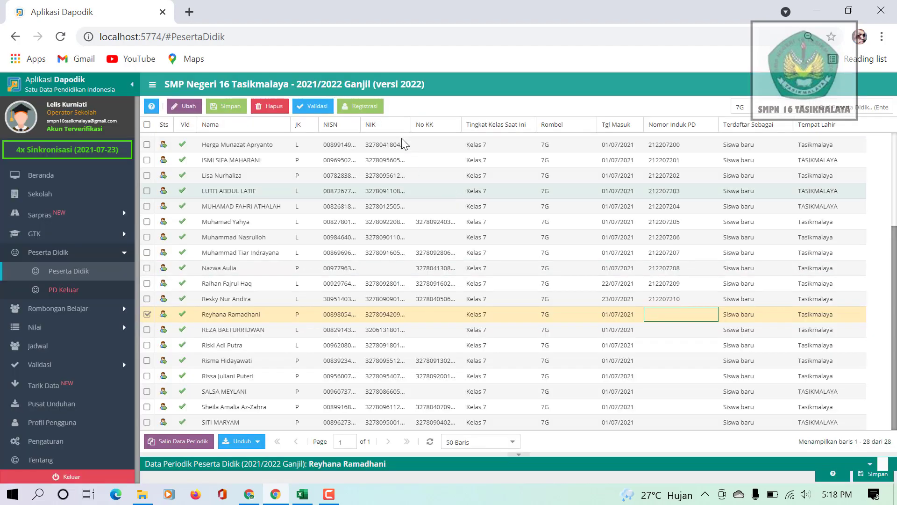
left_click(366, 107)
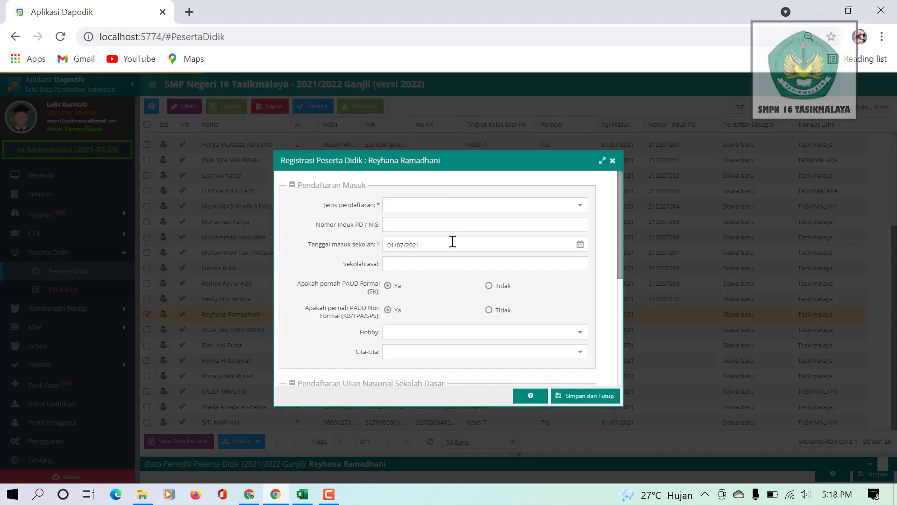
left_click(415, 221)
type("212207200")
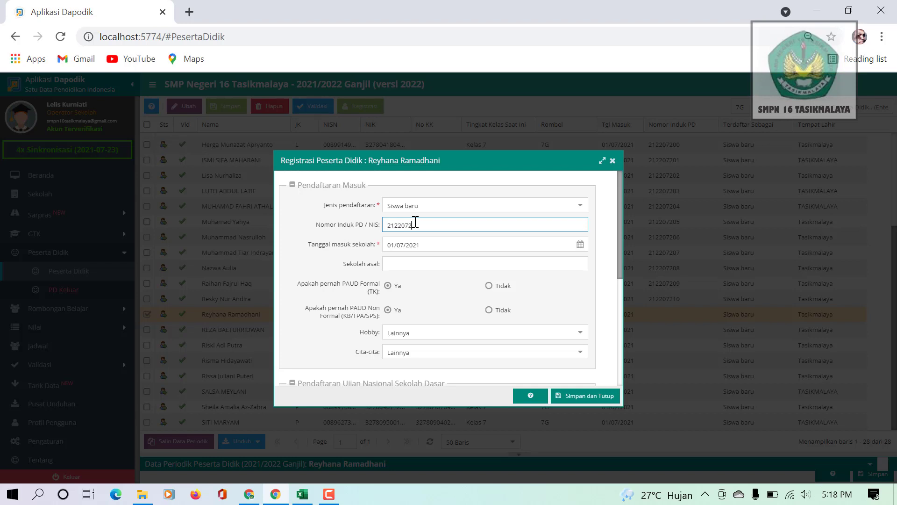
left_click(576, 397)
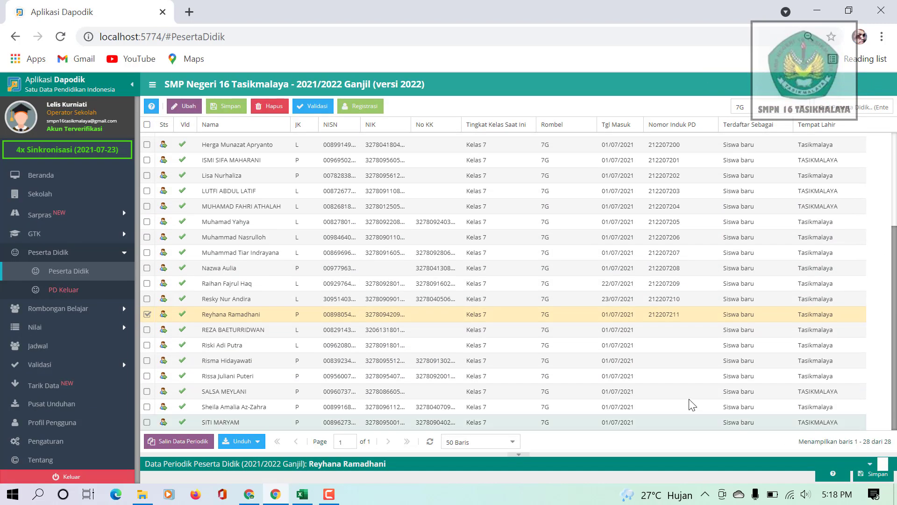
- Enter the next sequential student number for the male 7G student in row 22 and save the registration
left_click(662, 326)
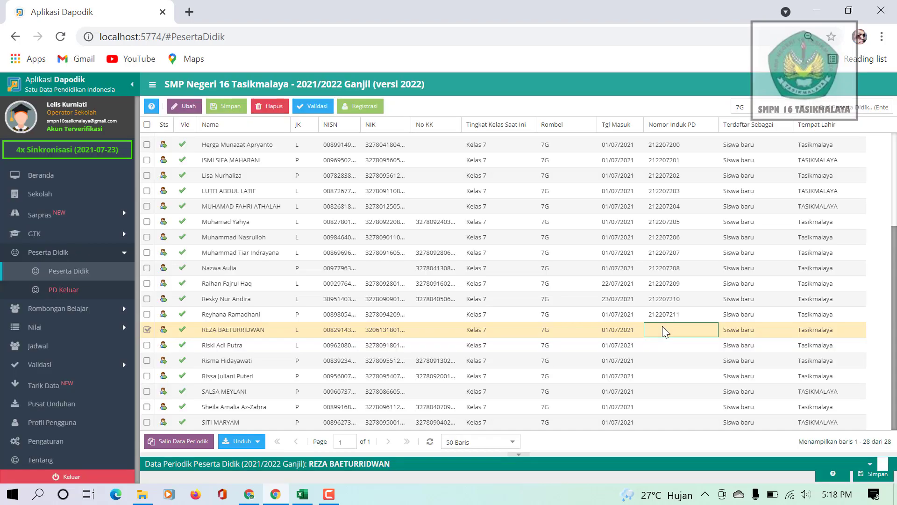
left_click(365, 106)
left_click(416, 227)
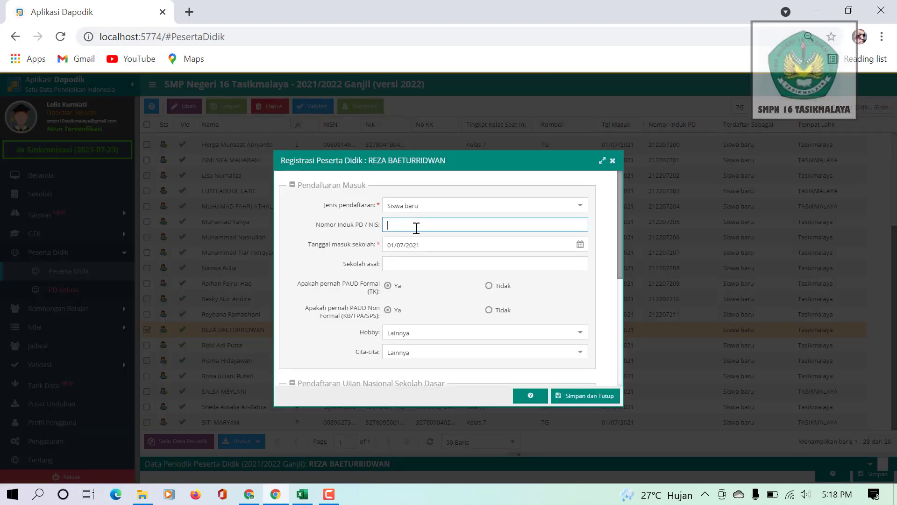
type("212207200")
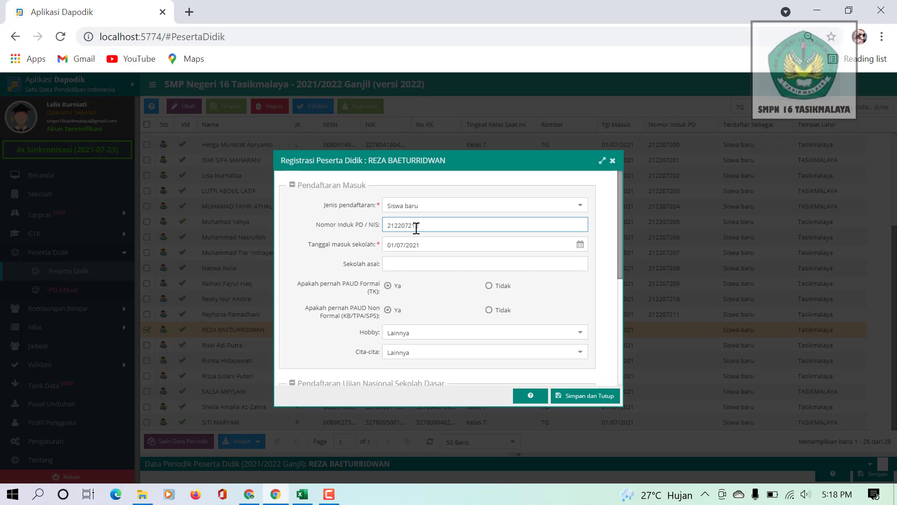
left_click(581, 396)
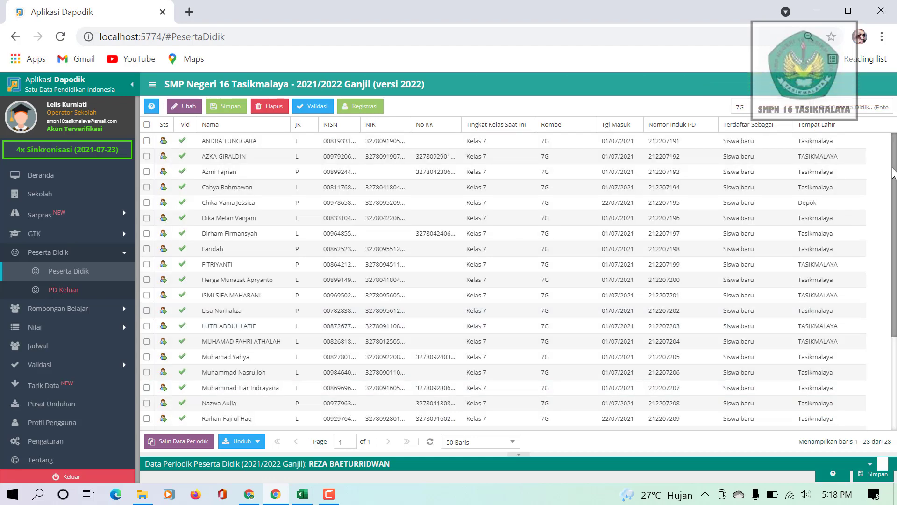
- Fill in the following student number in the registration of the male 7G student in row 23 and save it
scroll(894, 192, "down", 3)
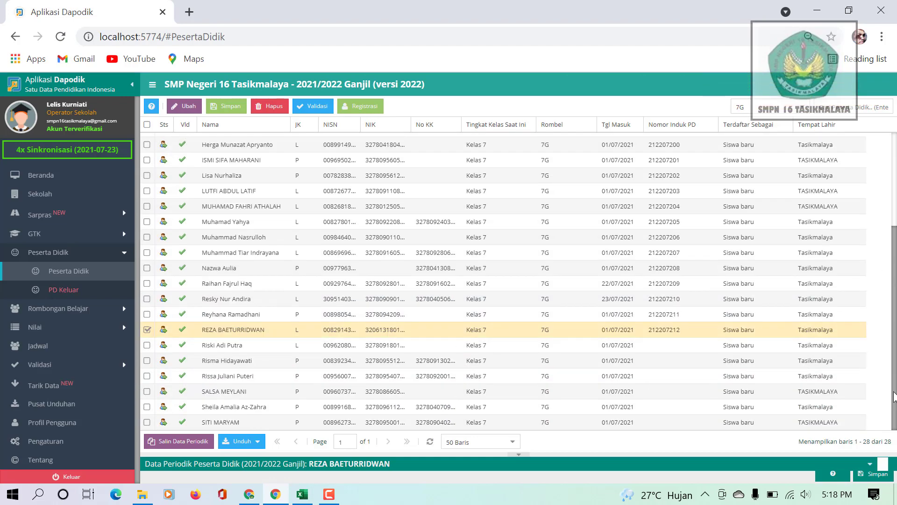
left_click(657, 344)
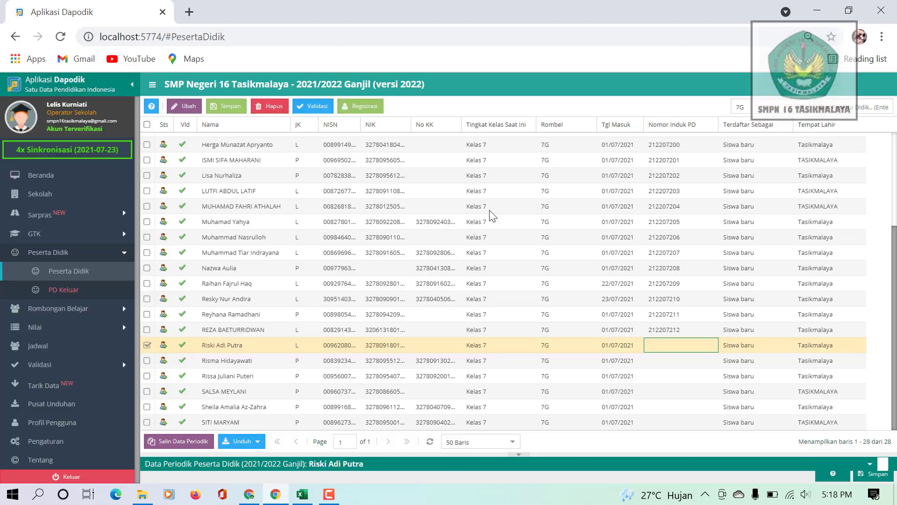
left_click(365, 108)
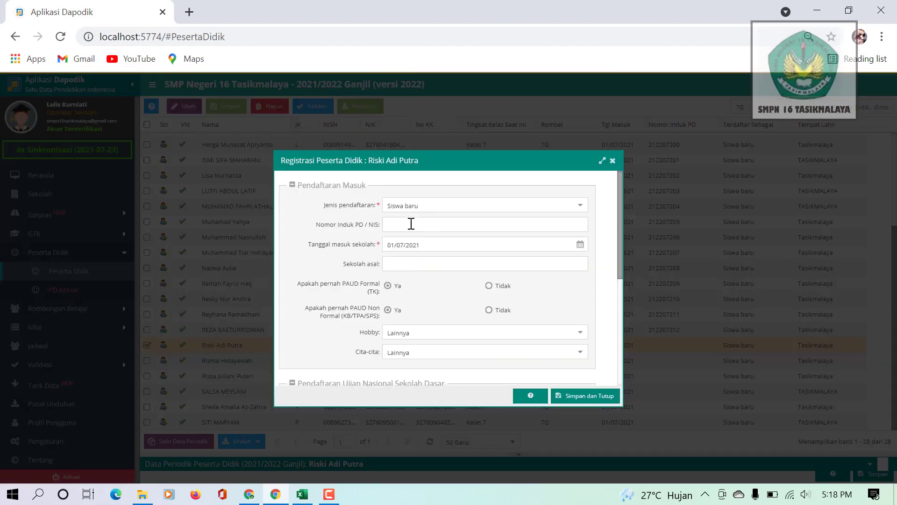
left_click(411, 223)
type("212207200")
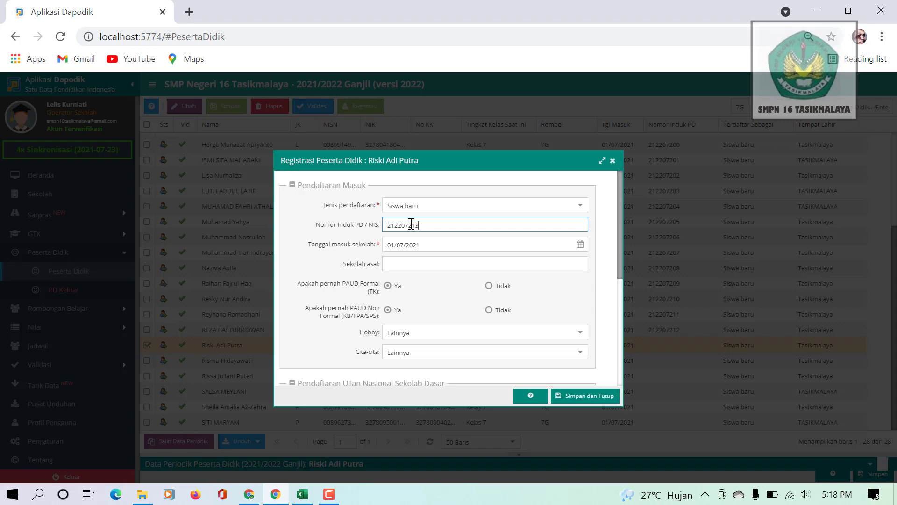
left_click(583, 395)
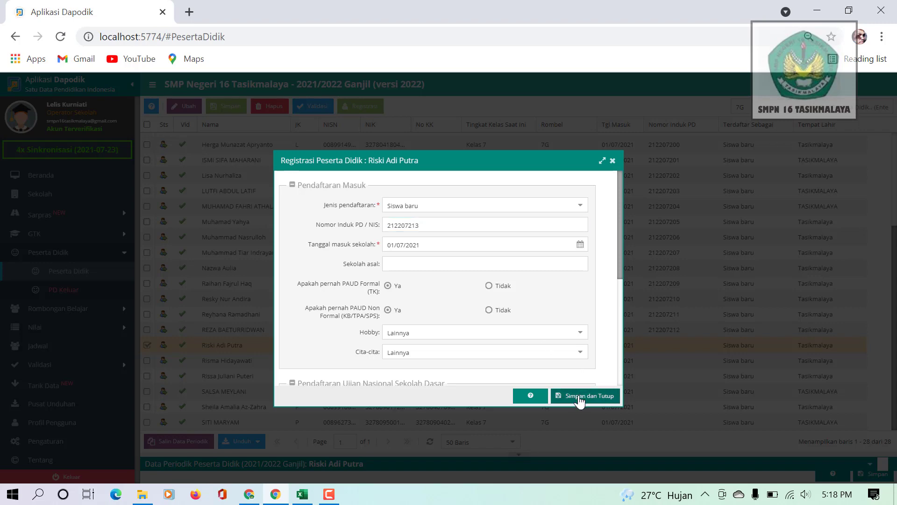
- Assign the next student number in sequence to the female 7G student in row 24 and save her registration
scroll(743, 365, "down", 3)
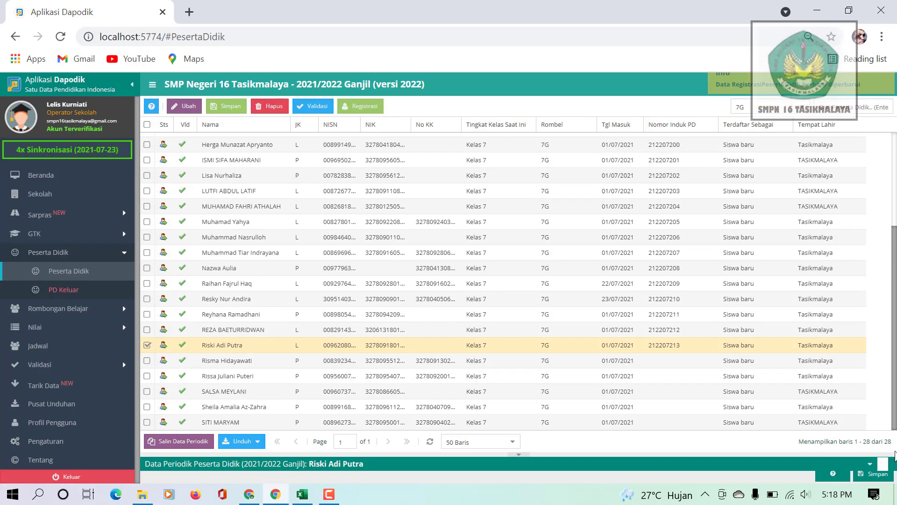
left_click(668, 361)
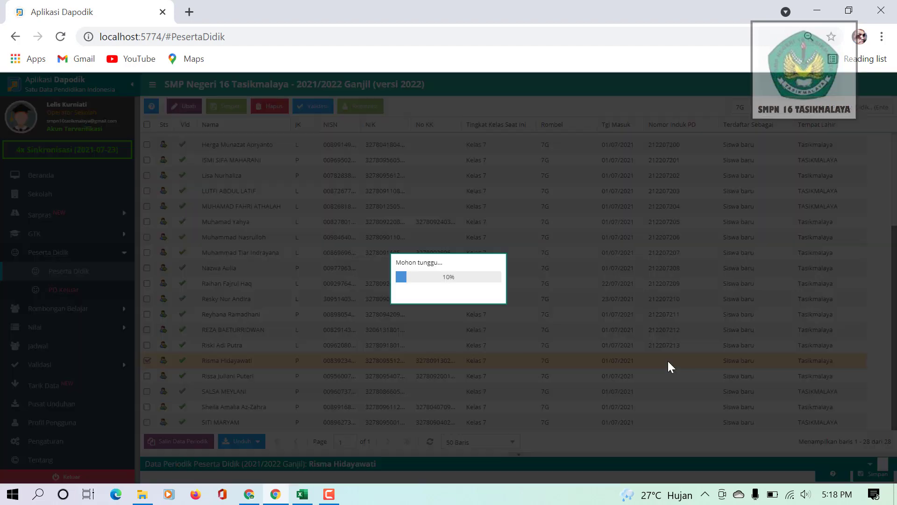
left_click(364, 106)
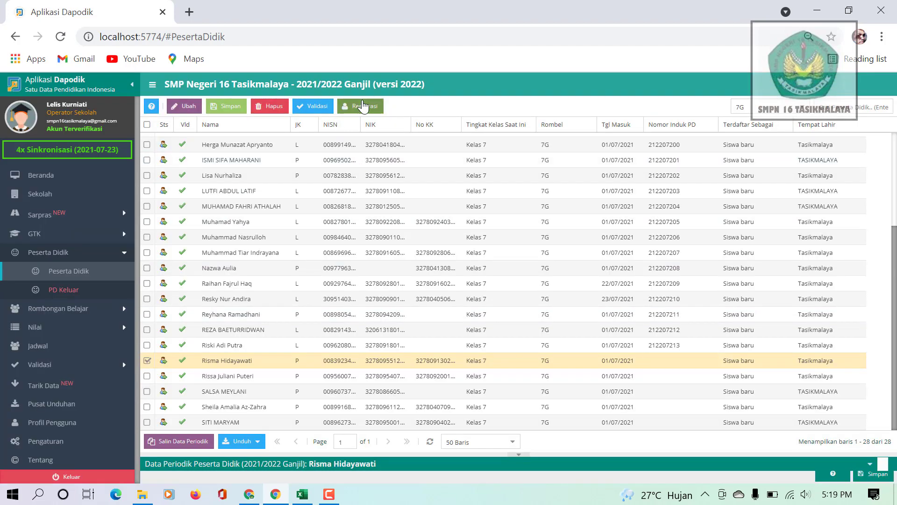
left_click(415, 226)
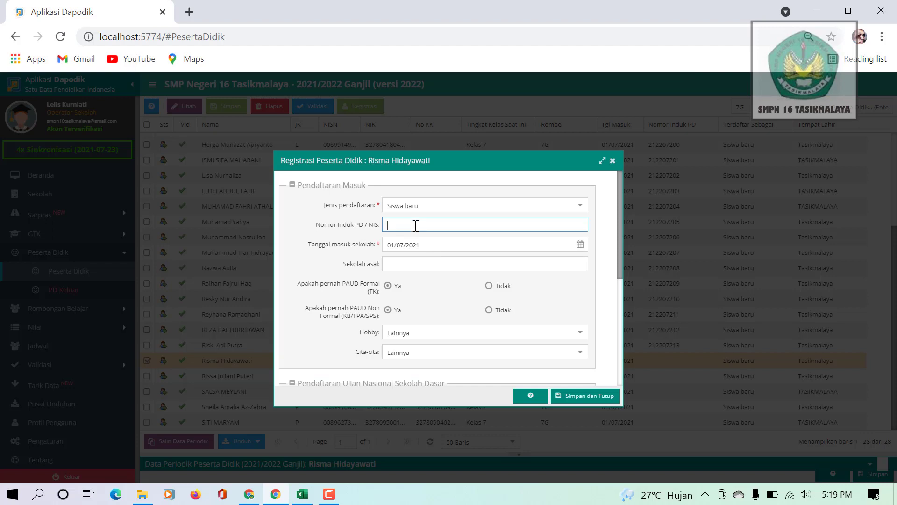
type("212207200")
left_click(590, 396)
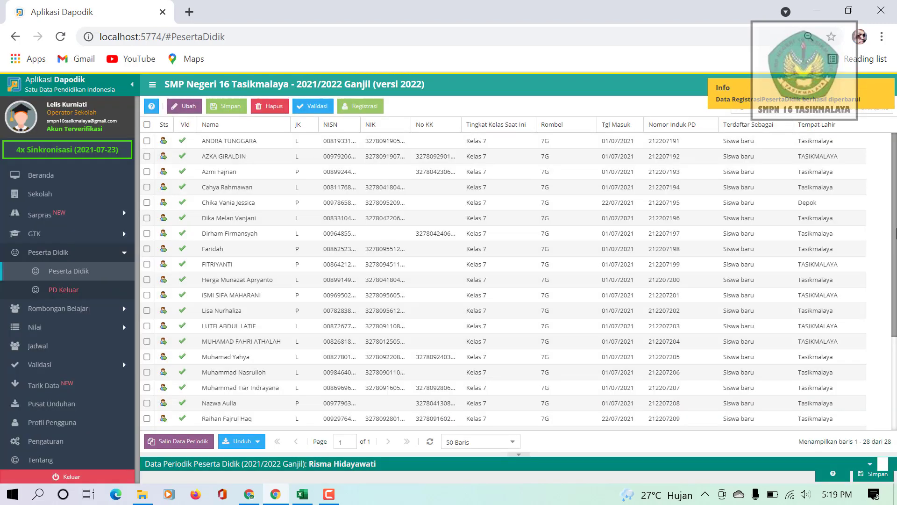
- Enter the next Nomor Induk PD for the female 7G student in row 25 and save the registration
left_click_drag(896, 233, 895, 329)
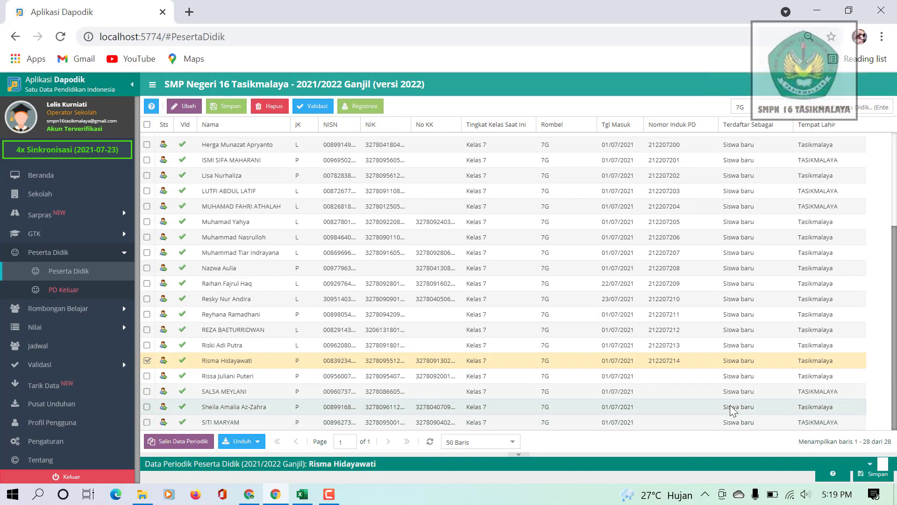
left_click(677, 374)
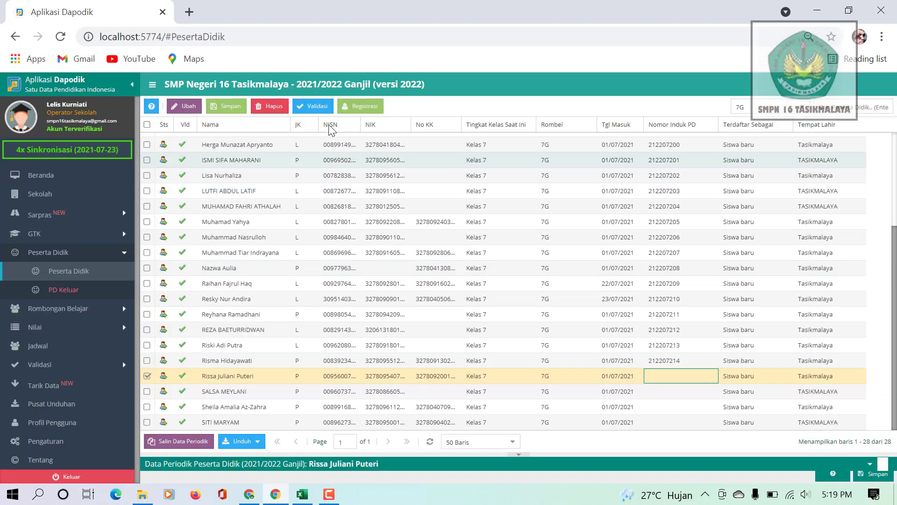
left_click(362, 107)
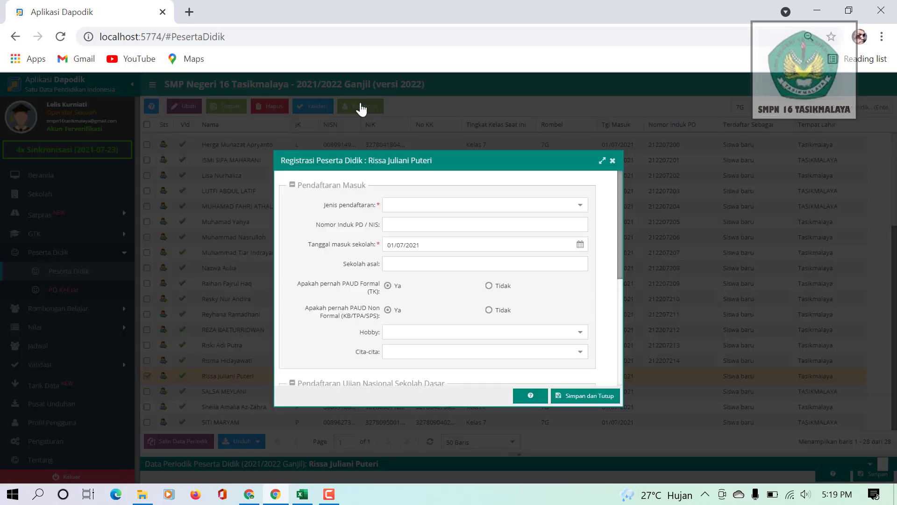
left_click(402, 223)
type("212207200")
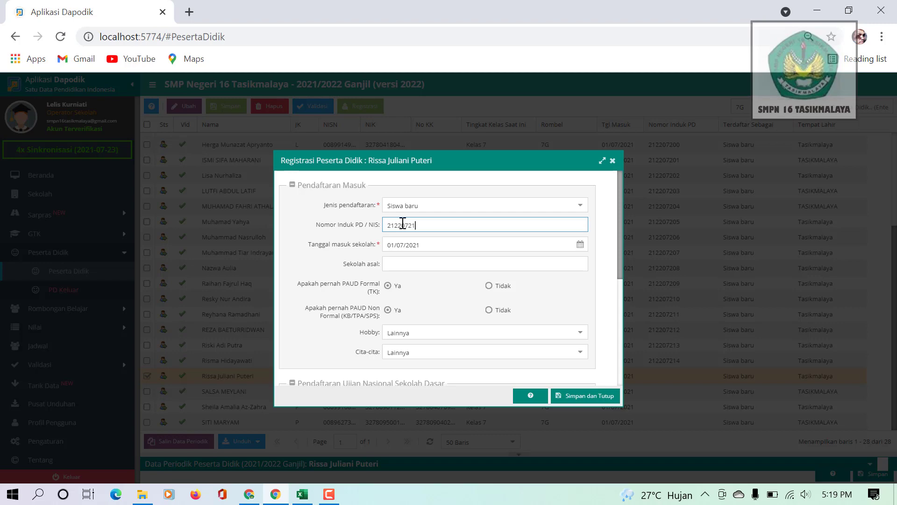
left_click(579, 399)
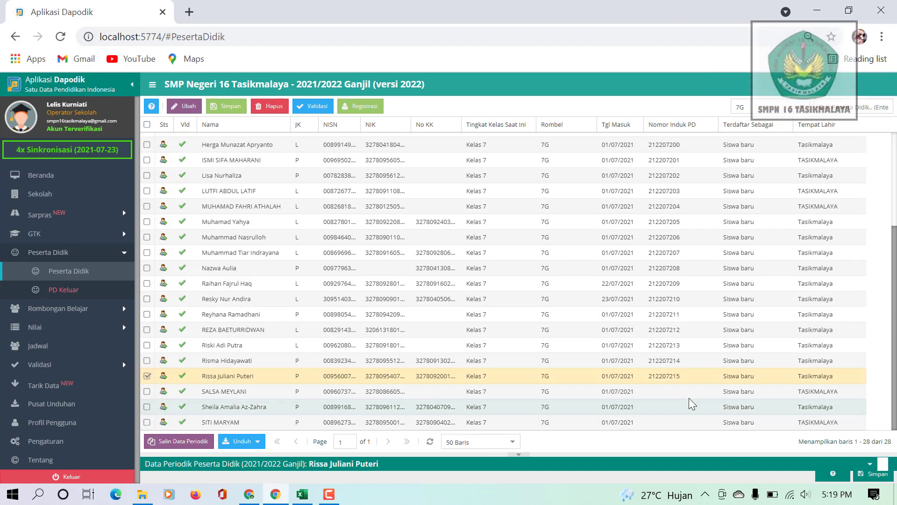
- Fill in the next sequential student number for the female 7G student in row 26 and save the registration
left_click(678, 389)
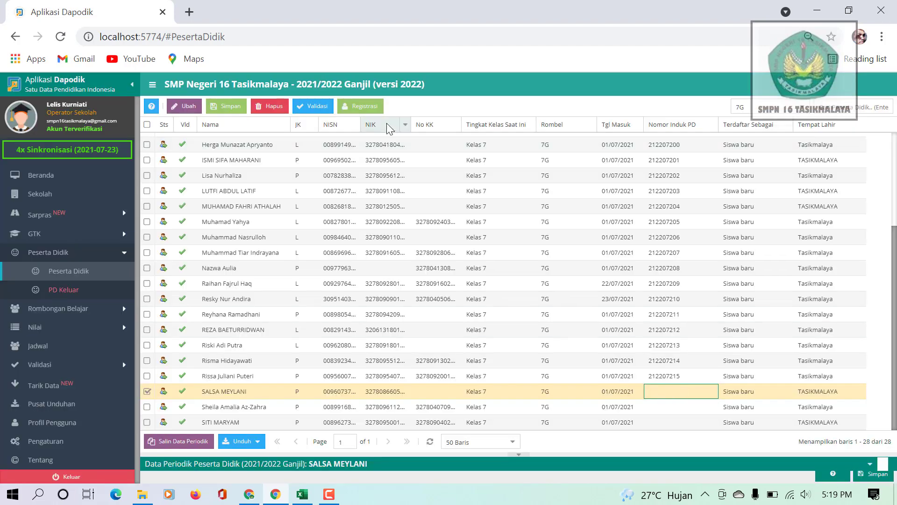
left_click(360, 107)
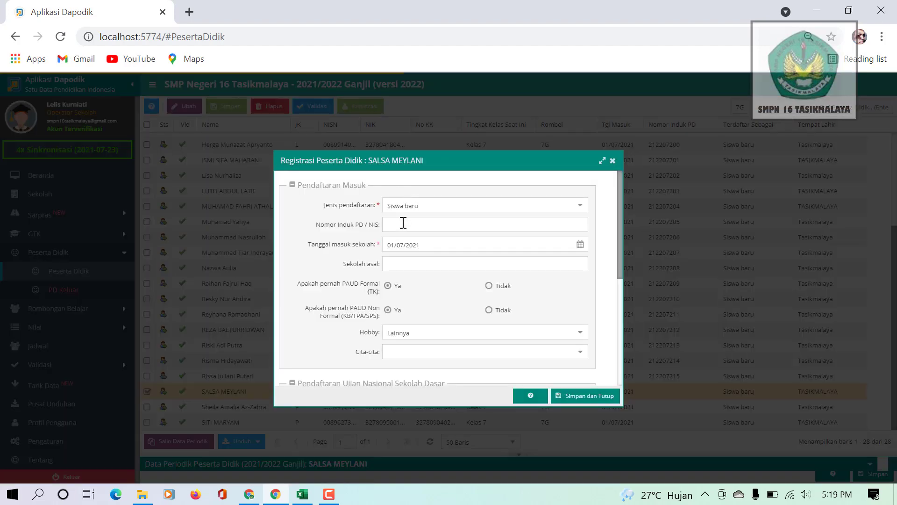
left_click(401, 224)
type("212207200")
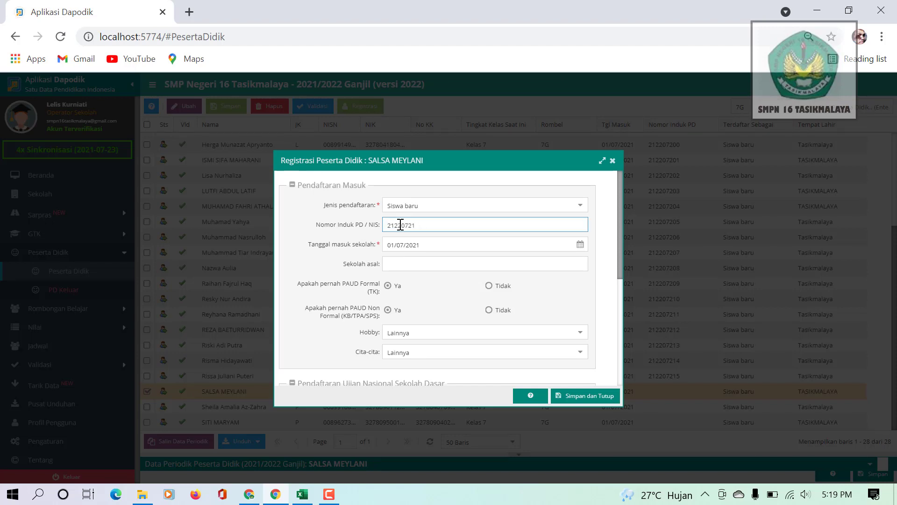
left_click(590, 397)
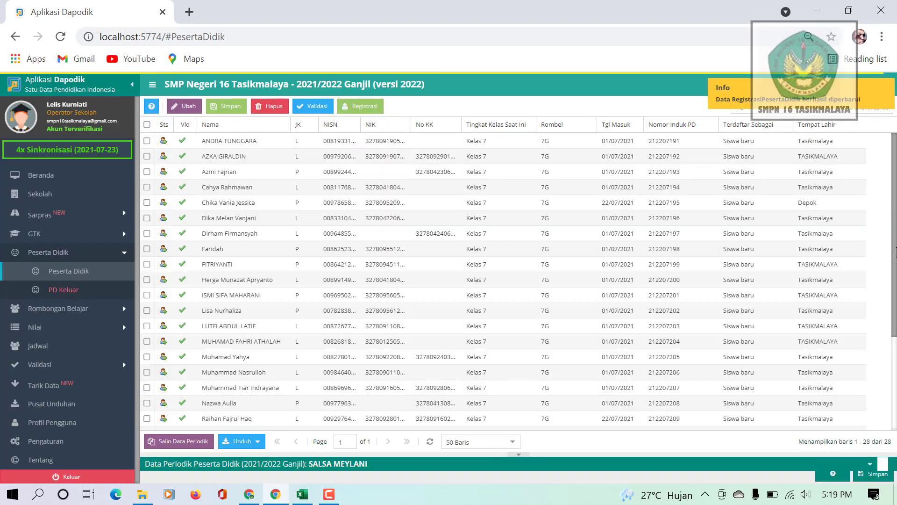
- Enter the following student number in the registration of the female 7G student in row 27 and save it
left_click_drag(894, 301, 895, 447)
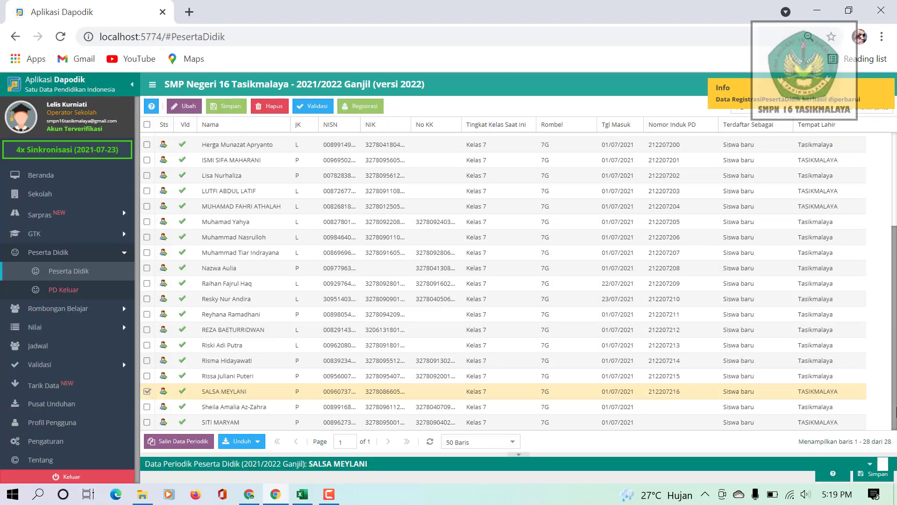
left_click(660, 407)
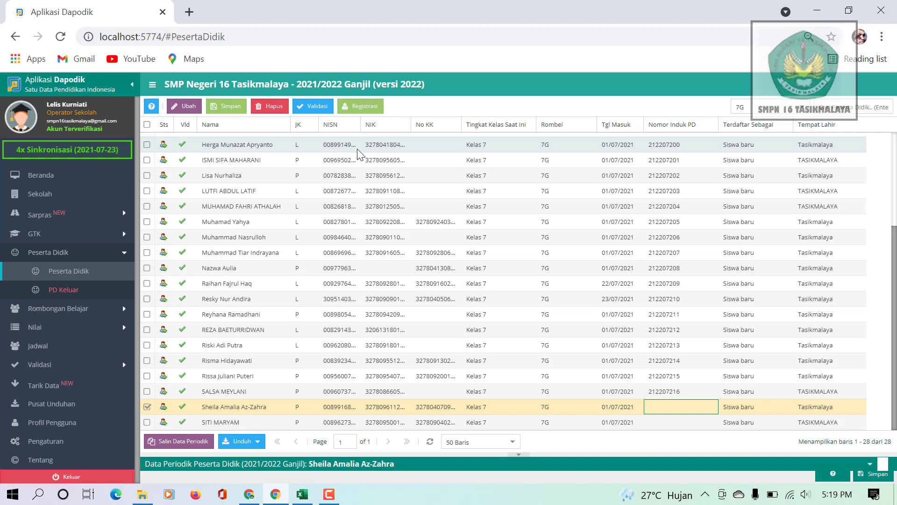
left_click(369, 107)
left_click(417, 223)
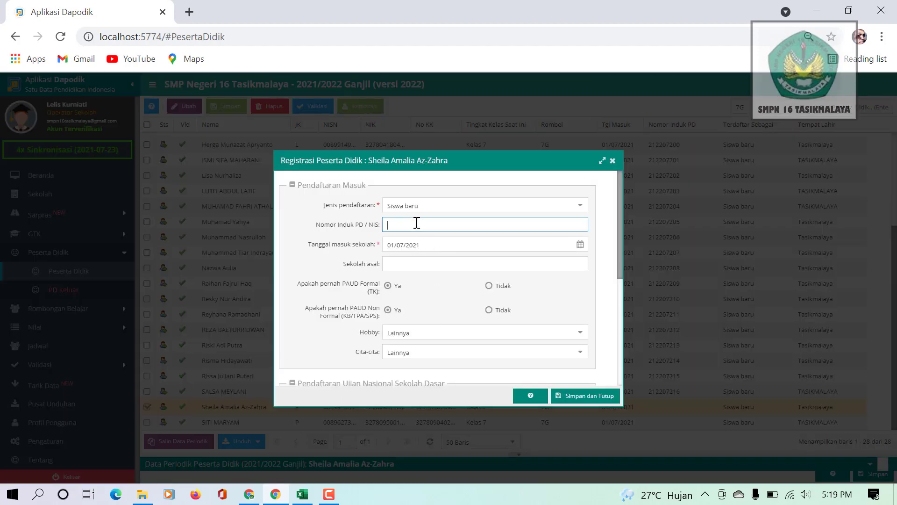
type("212207200")
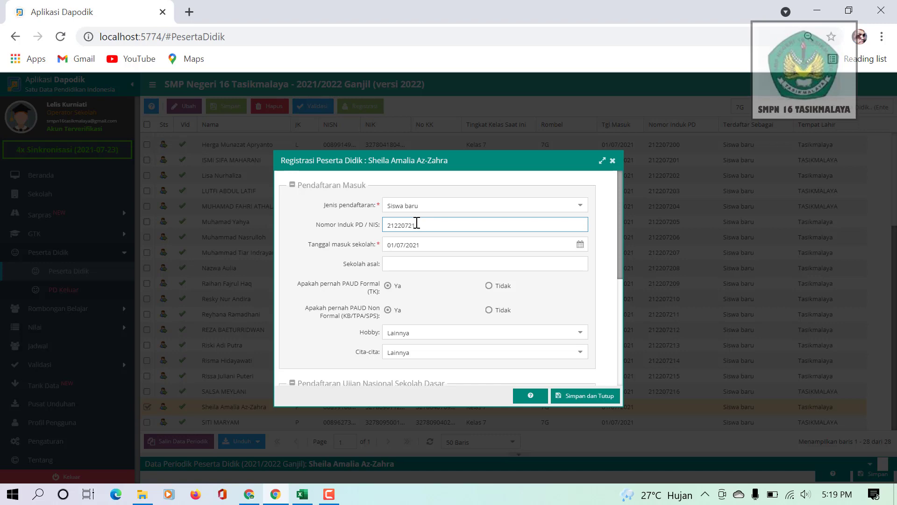
left_click(581, 388)
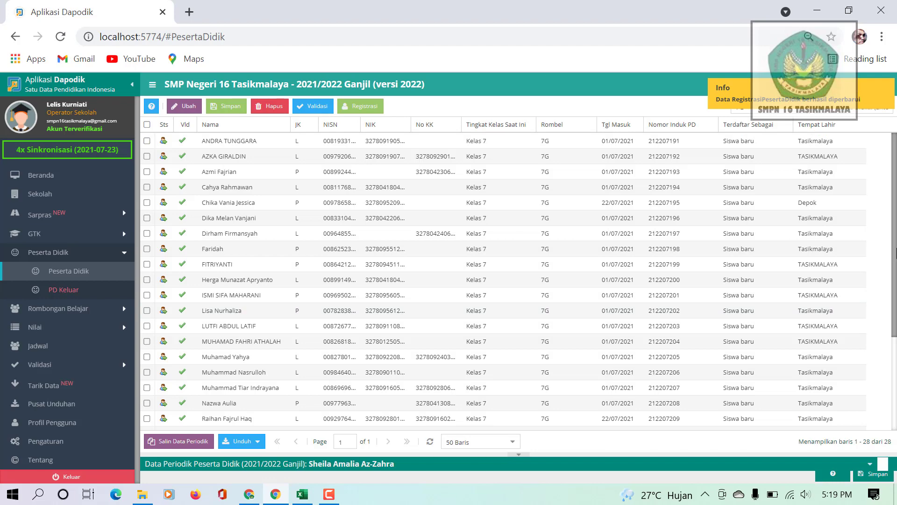
- Assign the next student number to the last 7G student, in row 28, and save the registration
left_click_drag(893, 299, 892, 444)
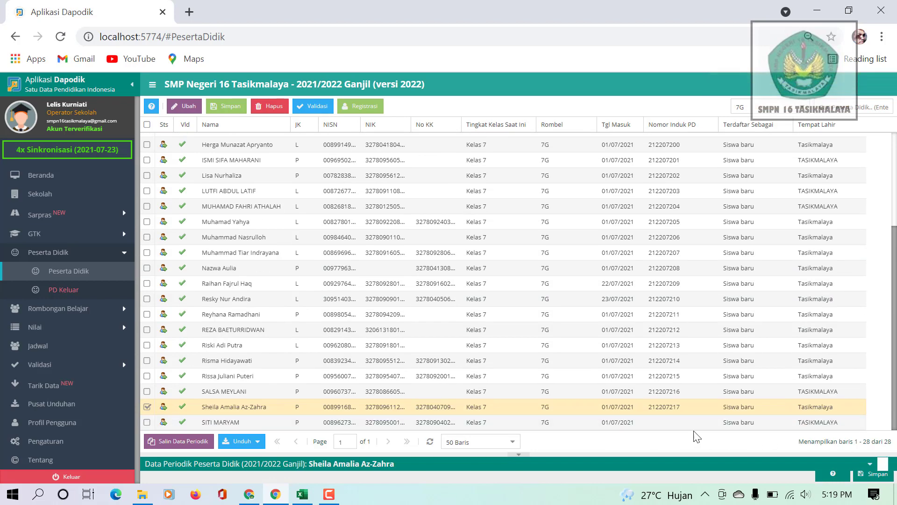
double_click(673, 421)
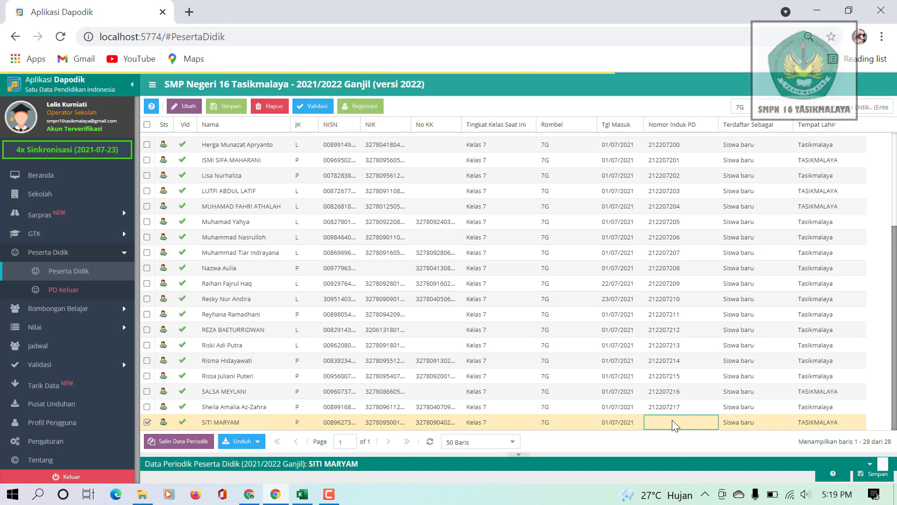
left_click(365, 113)
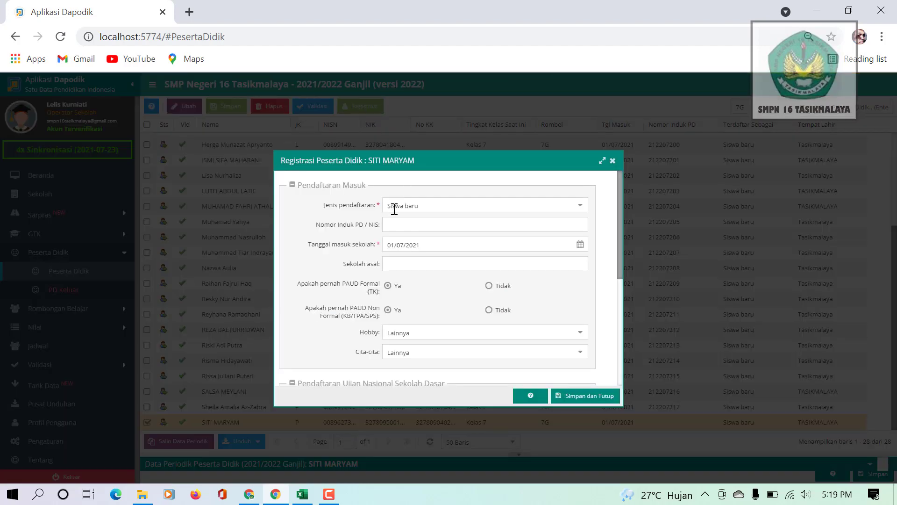
left_click(392, 226)
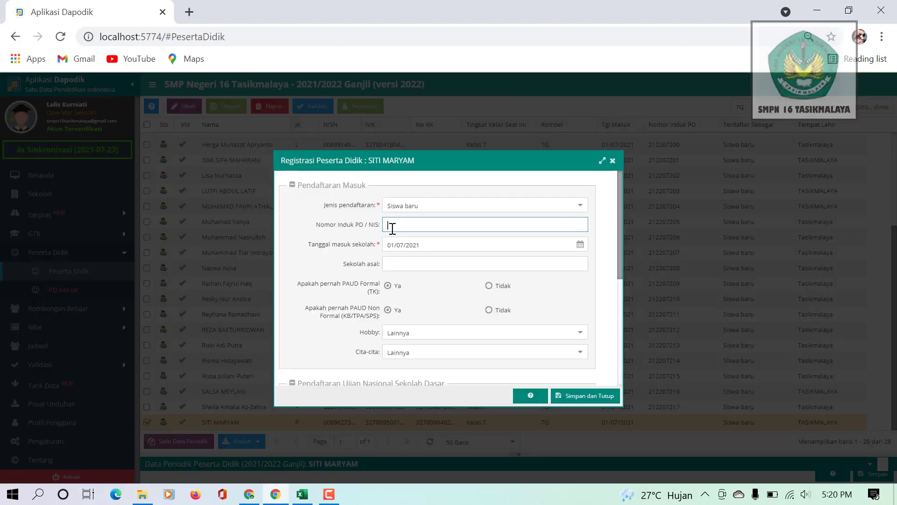
type("212207200")
left_click(583, 397)
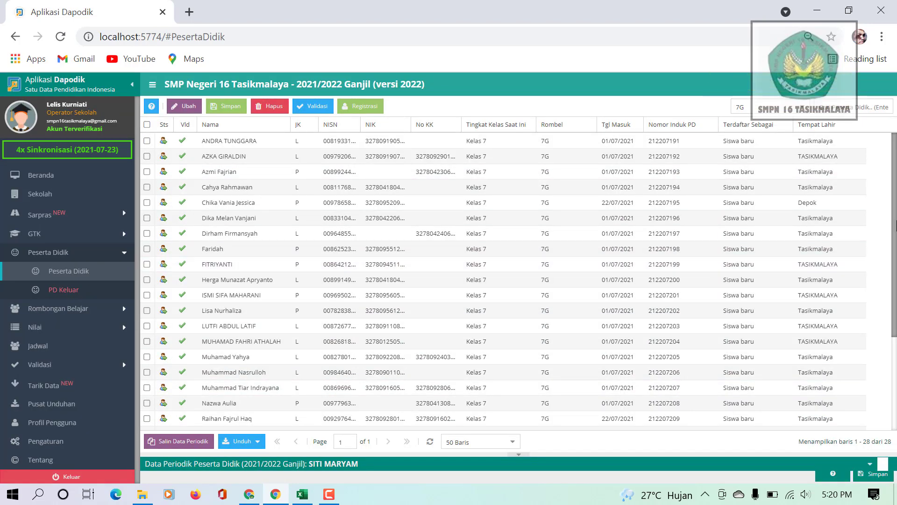
- Filter the student list to class 7F to review its student numbers
left_click_drag(896, 320, 896, 170)
left_click(803, 108)
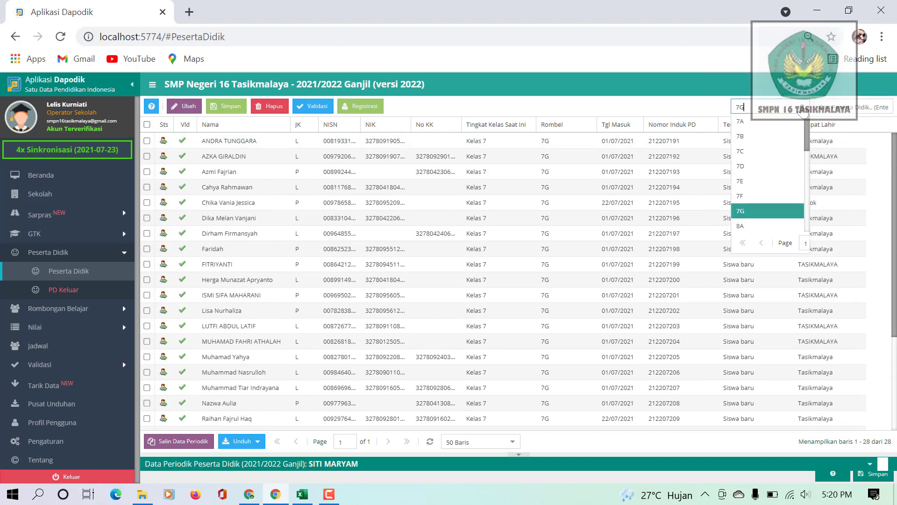
left_click(765, 200)
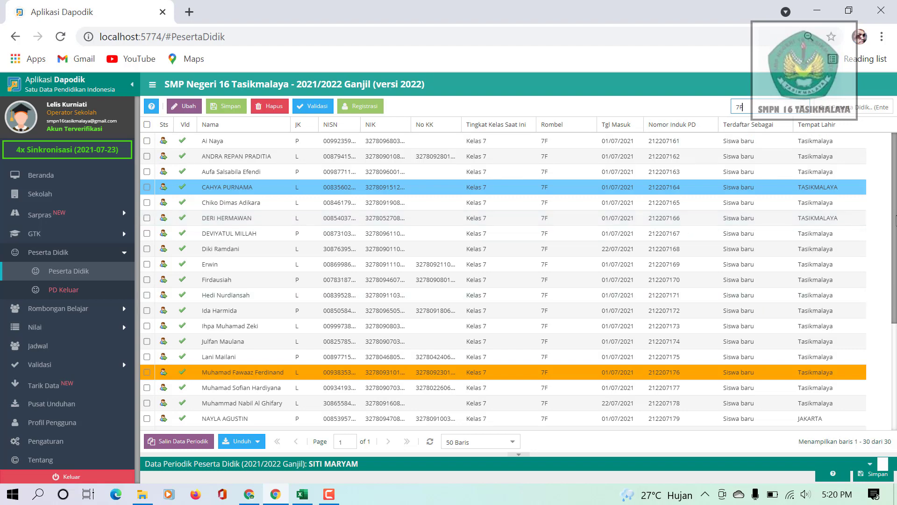
- Review the remaining 7F student numbers, and filter the student list to class 7E to check its Nomor Induk PD values
left_click_drag(896, 217, 896, 262)
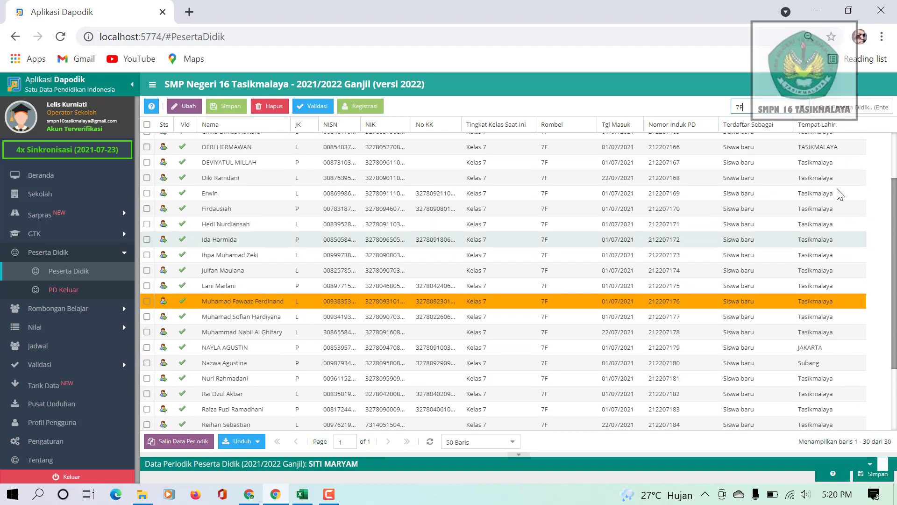
left_click(802, 108)
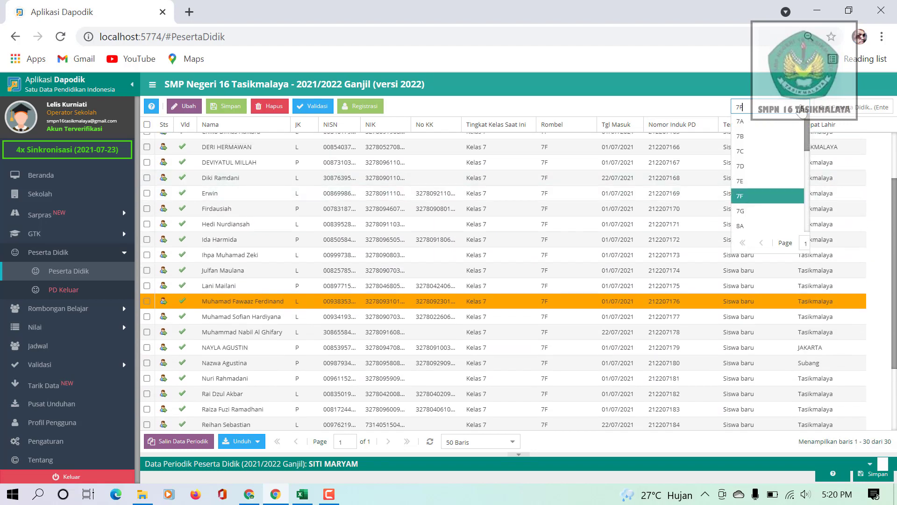
left_click(750, 181)
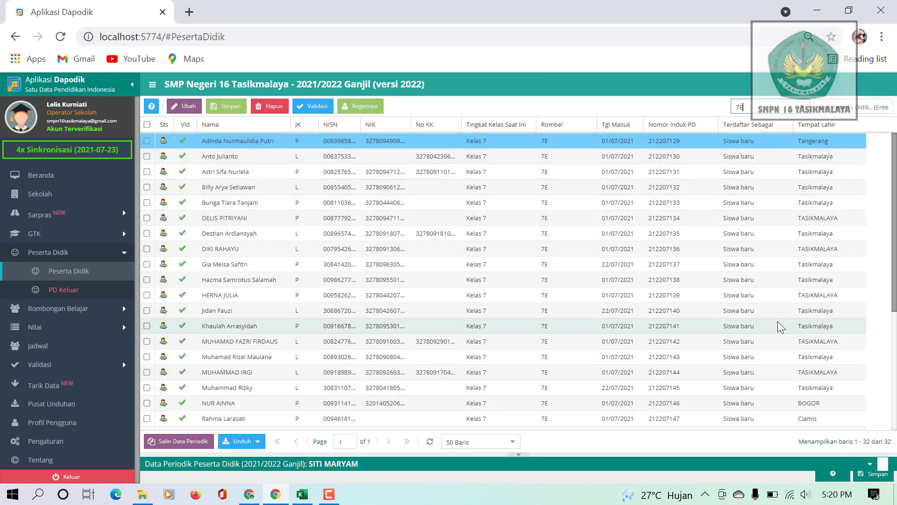
scroll(890, 225, "down", 5)
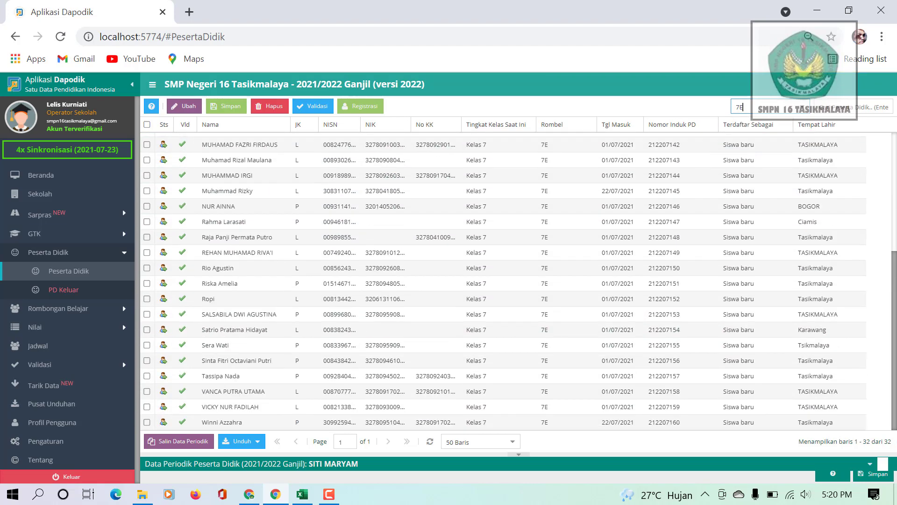
scroll(890, 224, "up", 5)
- Filter the student list to class 7D and after that to 7C, examining the Nomor Induk PD column of each class
left_click(806, 107)
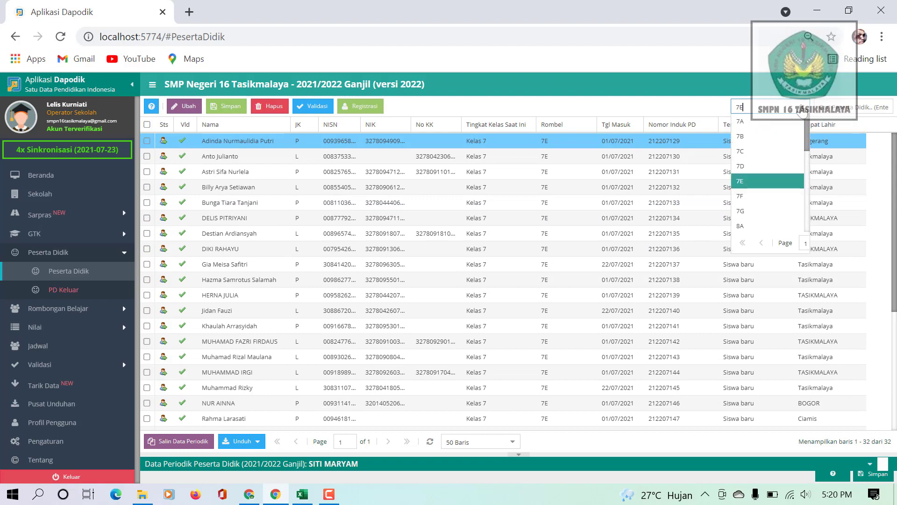
left_click(753, 167)
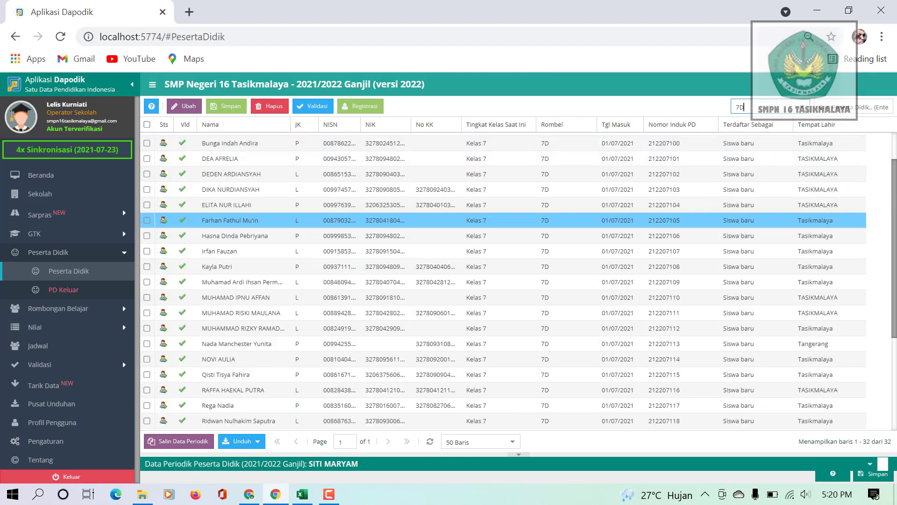
scroll(887, 234, "down", 5)
scroll(883, 187, "up", 5)
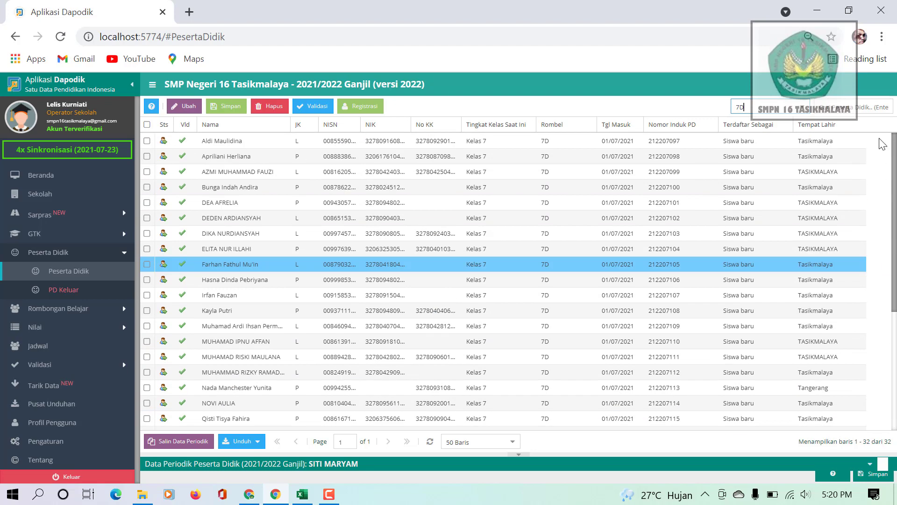
left_click(806, 107)
left_click(755, 152)
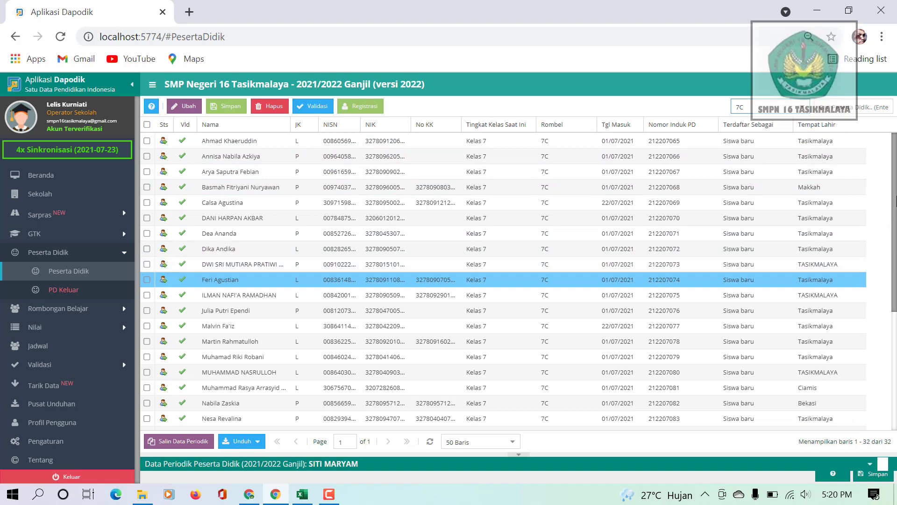
mouse_move(896, 197)
left_mouse_down()
mouse_move(896, 325)
mouse_move(896, 184)
left_mouse_up()
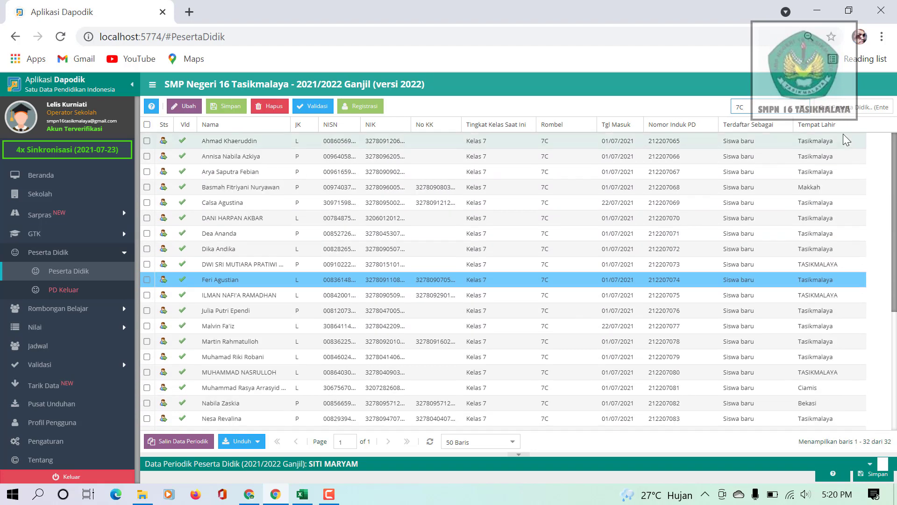
- Check the Nomor Induk PD values of class 7B and of class 7A by filtering the student list to each class
left_click(802, 107)
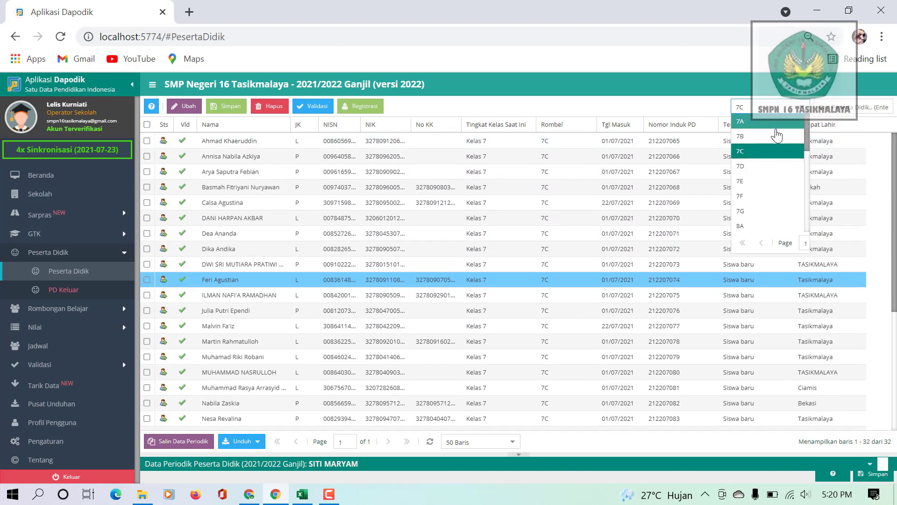
left_click(755, 136)
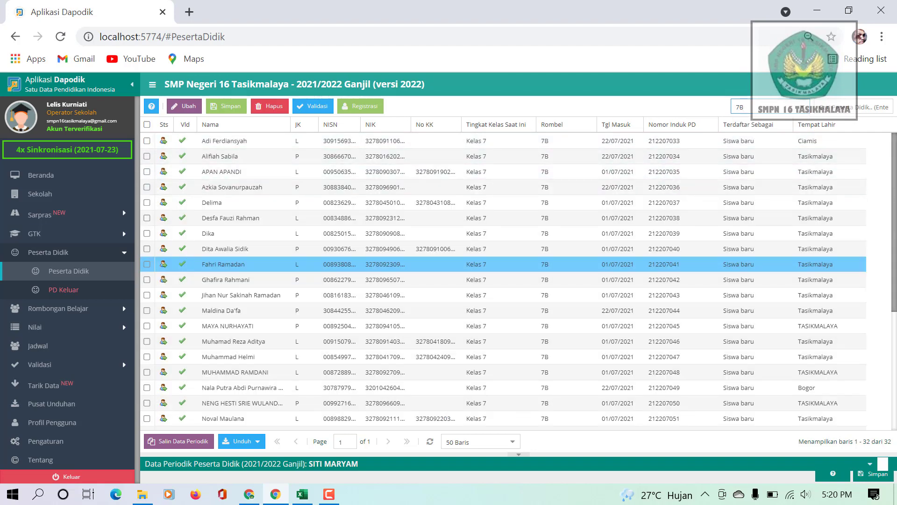
left_click_drag(894, 163, 893, 124)
left_click(798, 110)
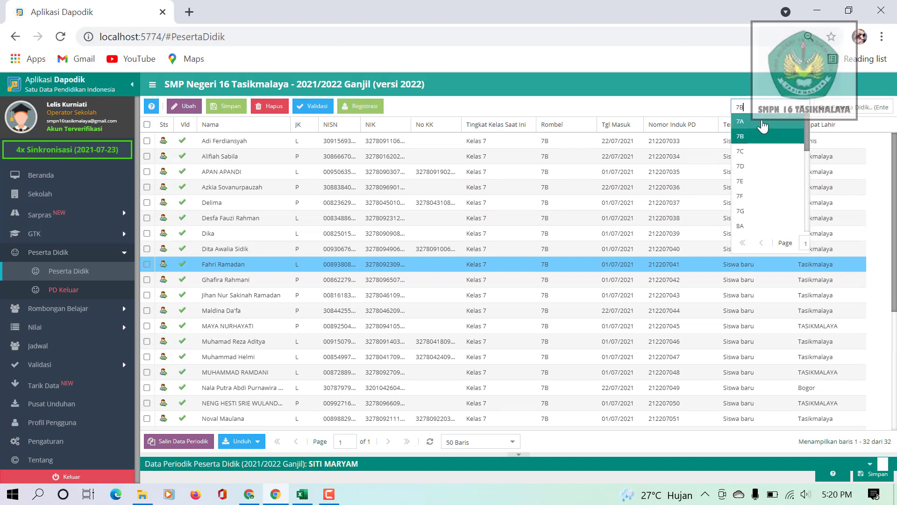
left_click(762, 122)
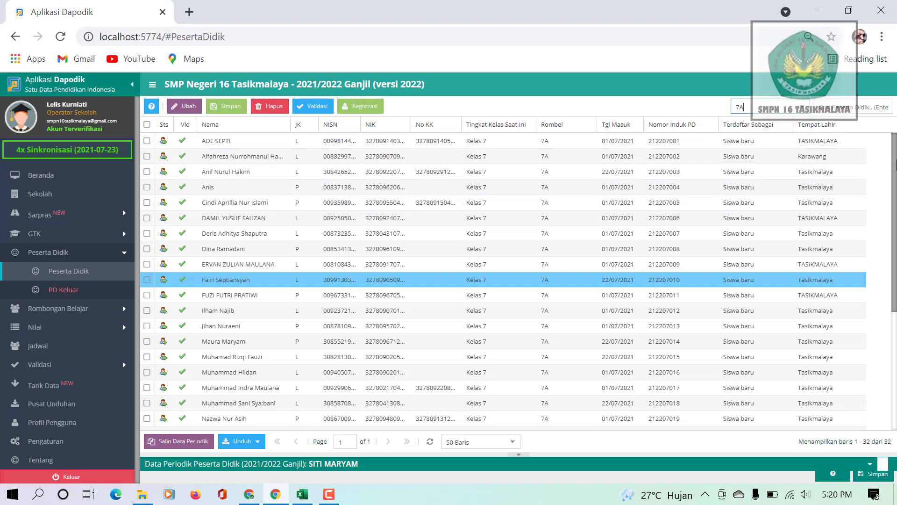
scroll(896, 435, "down", 4)
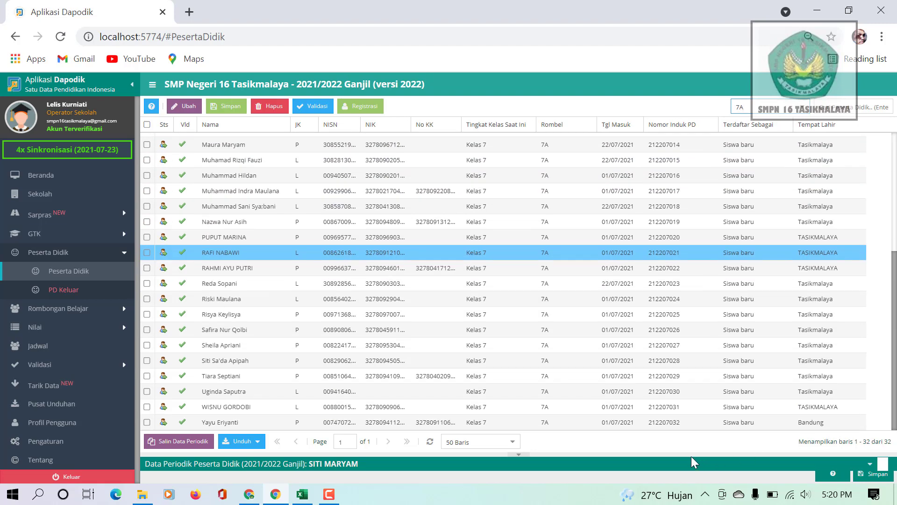
left_click_drag(896, 308, 891, 168)
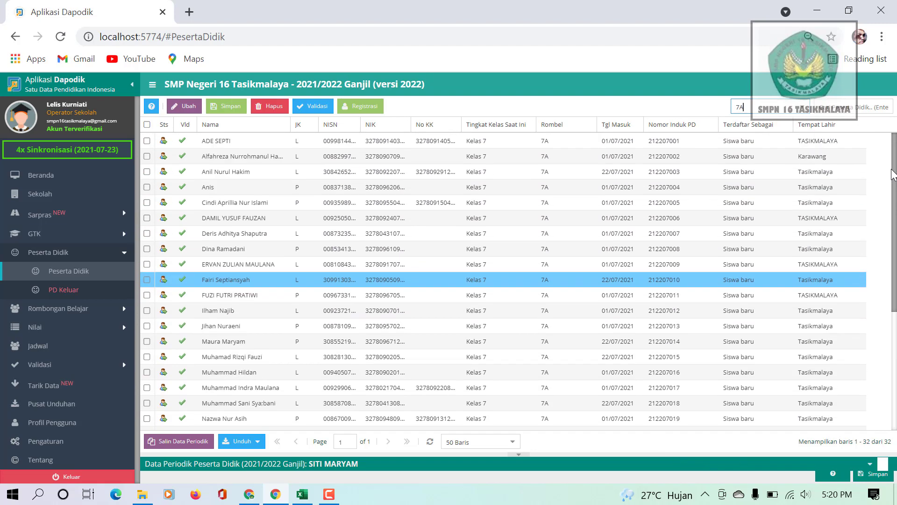